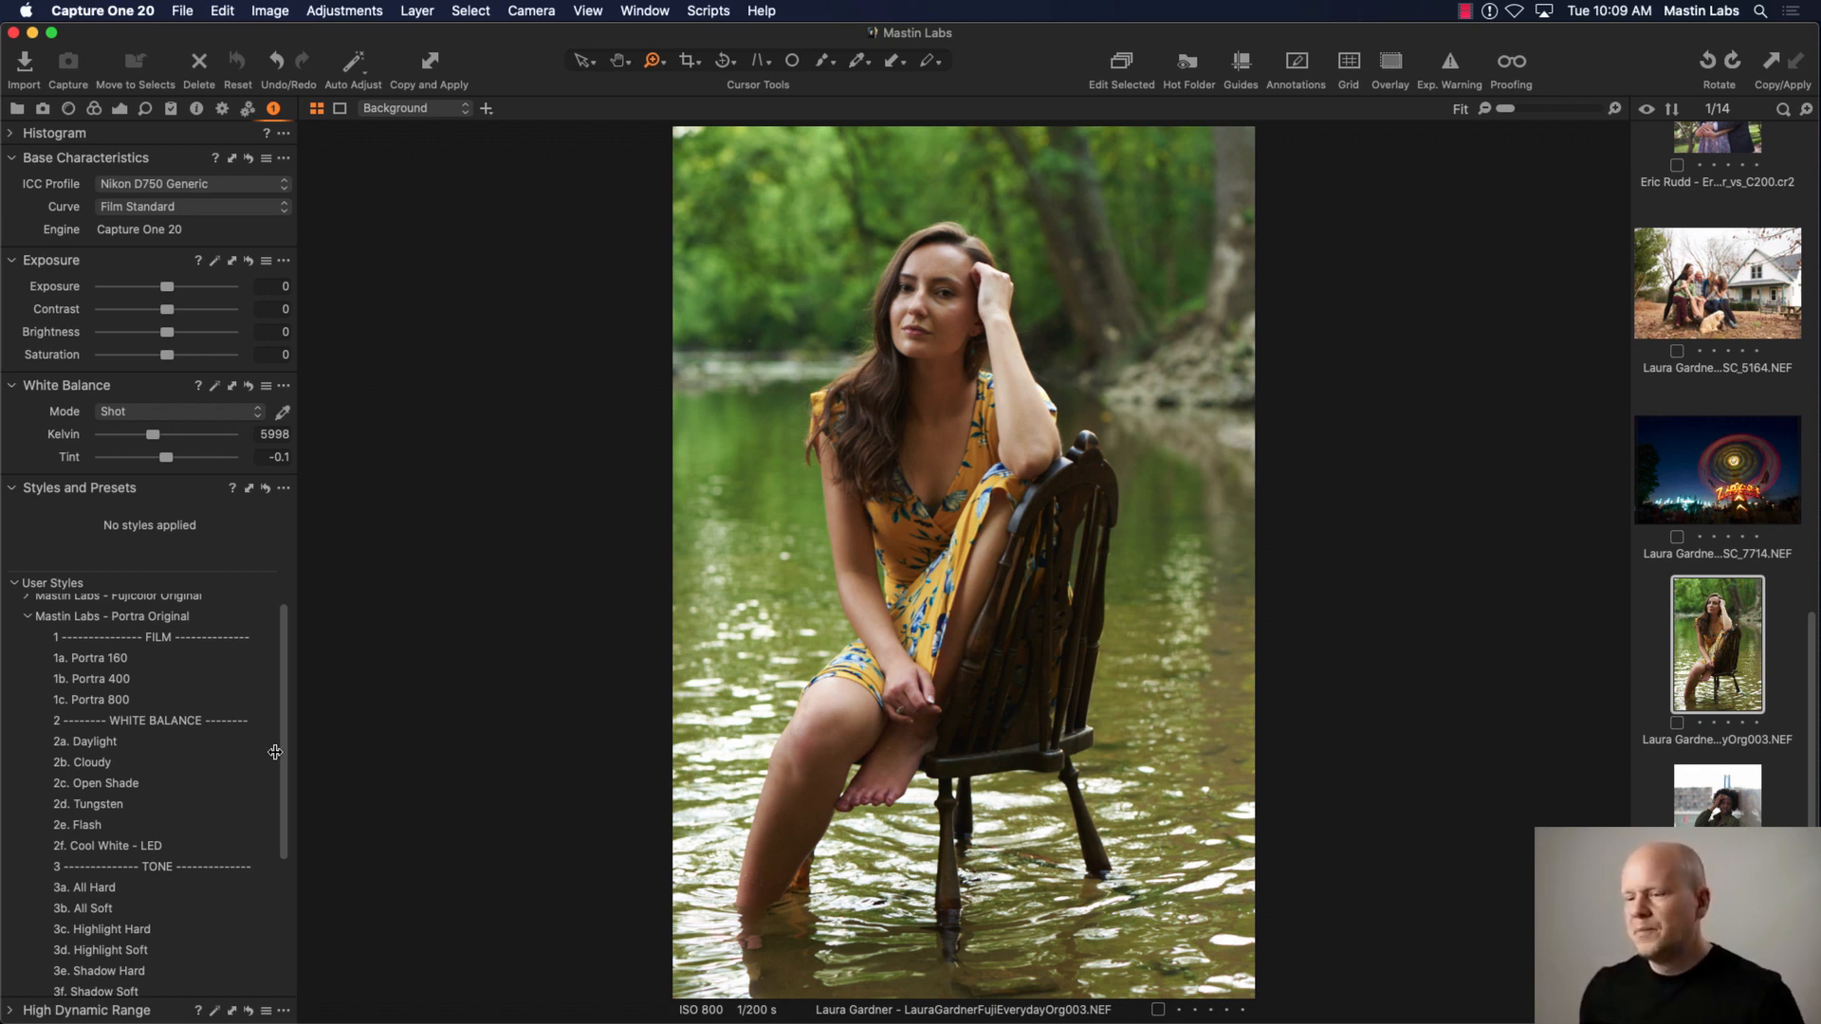
Step: Apply the 1a. Portra 160 style to the photo of the woman on the chair and set the exposure to 0.19
{"action": "left_click_drag", "start_coordinate": [287, 645], "coordinate": [288, 630]}
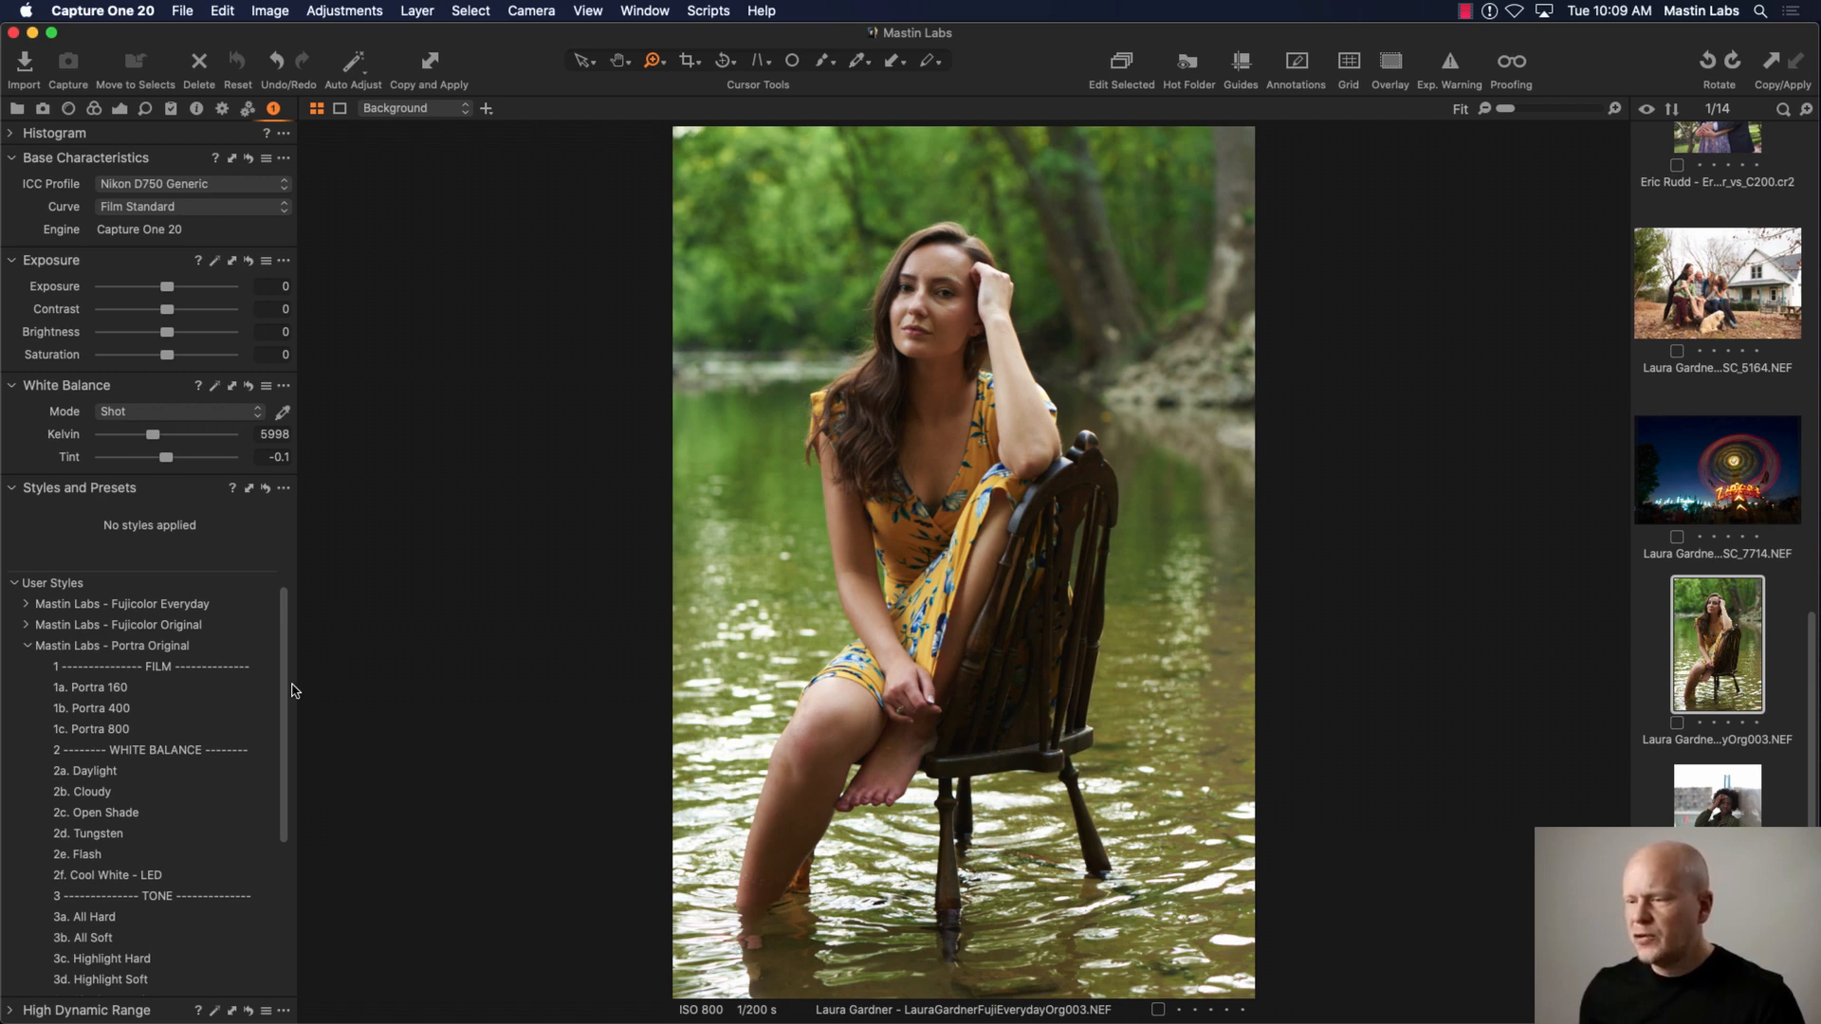
{"action": "left_click", "coordinate": [192, 687]}
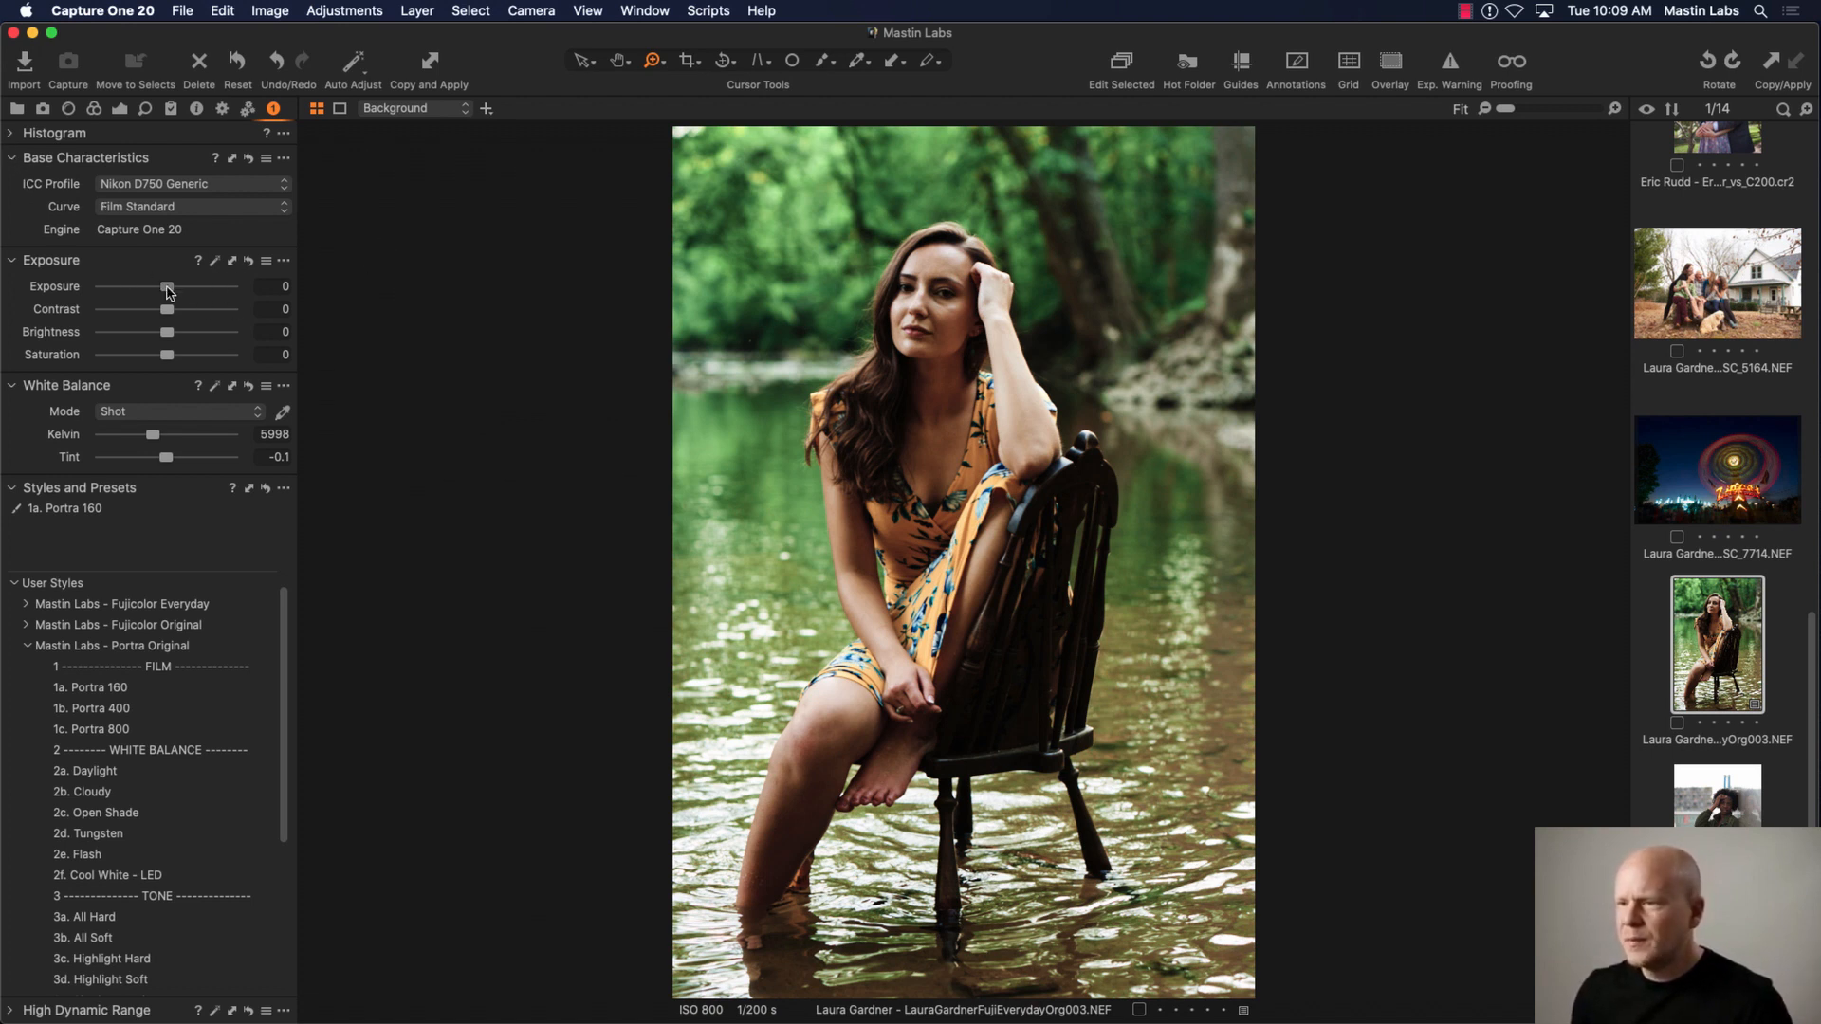
{"action": "left_click_drag", "start_coordinate": [167, 289], "coordinate": [171, 289]}
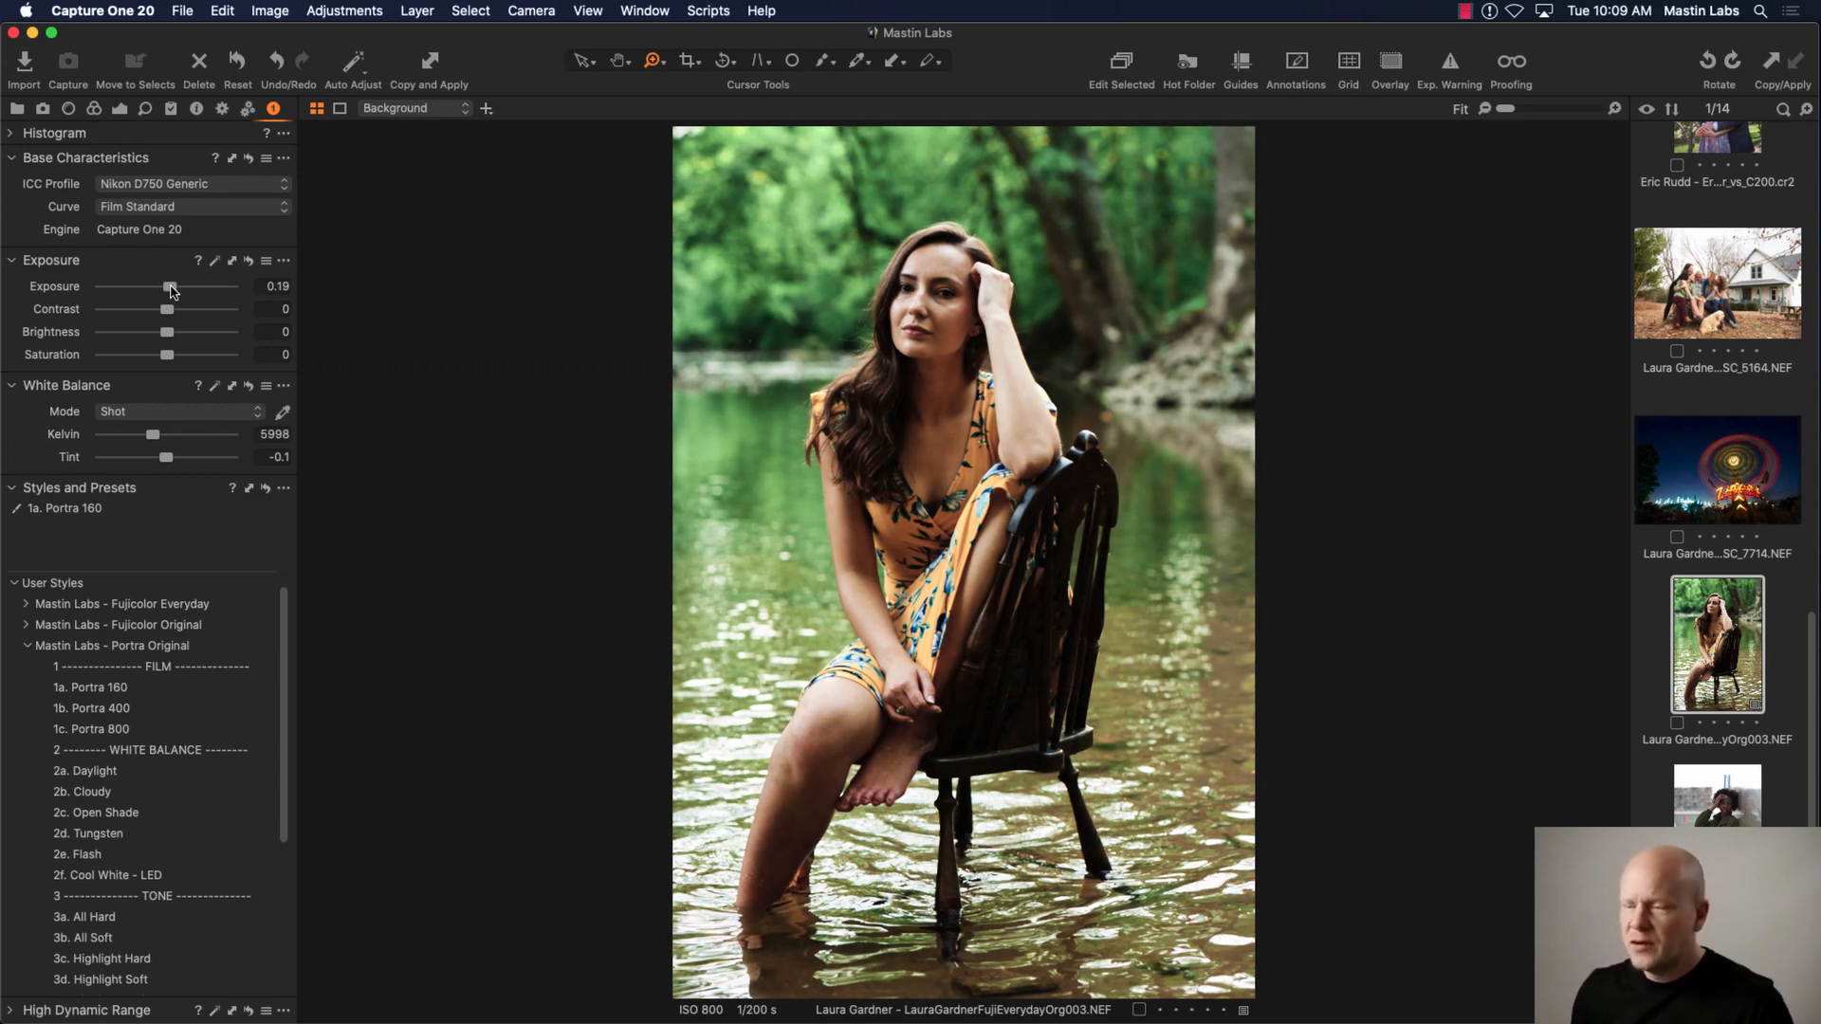
{"action": "left_click_drag", "start_coordinate": [171, 288], "coordinate": [168, 288]}
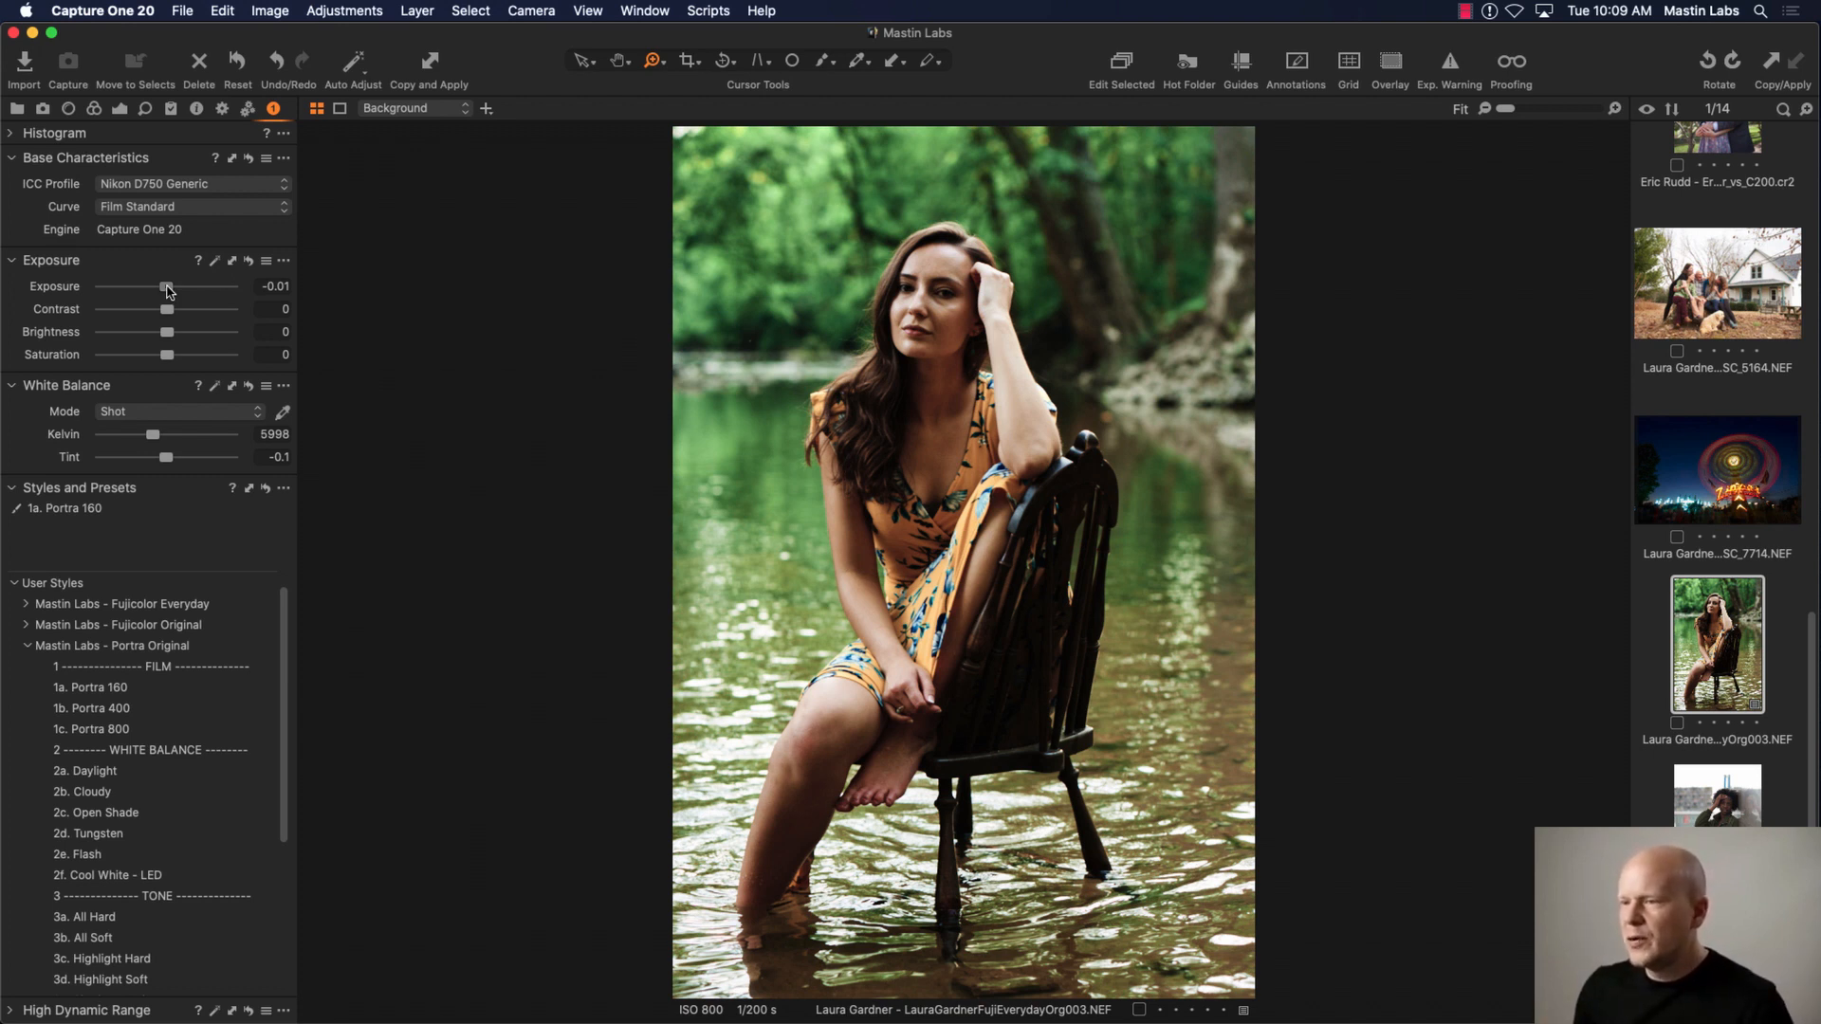
{"action": "left_click_drag", "start_coordinate": [167, 288], "coordinate": [172, 288]}
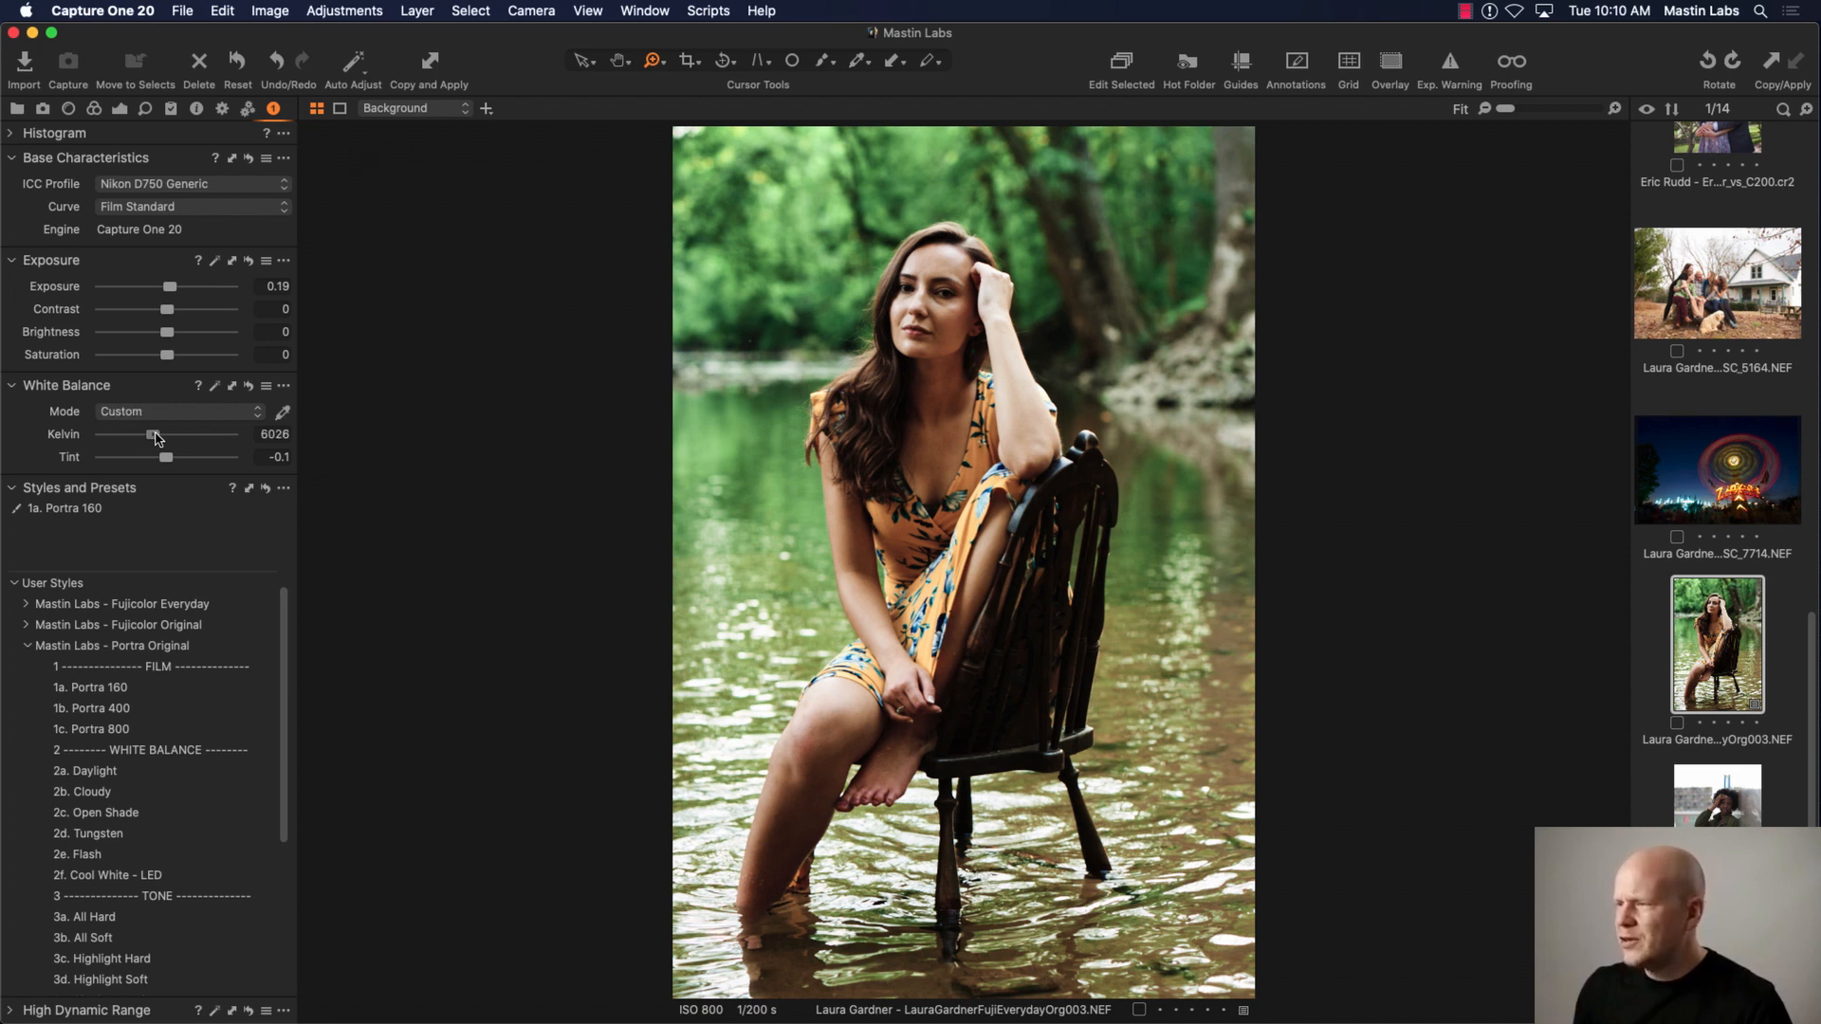
Step: Adjust the photo's white balance to 6269 Kelvin with a tint of -2, checking the skin tones up close
{"action": "left_click_drag", "start_coordinate": [157, 437], "coordinate": [161, 437]}
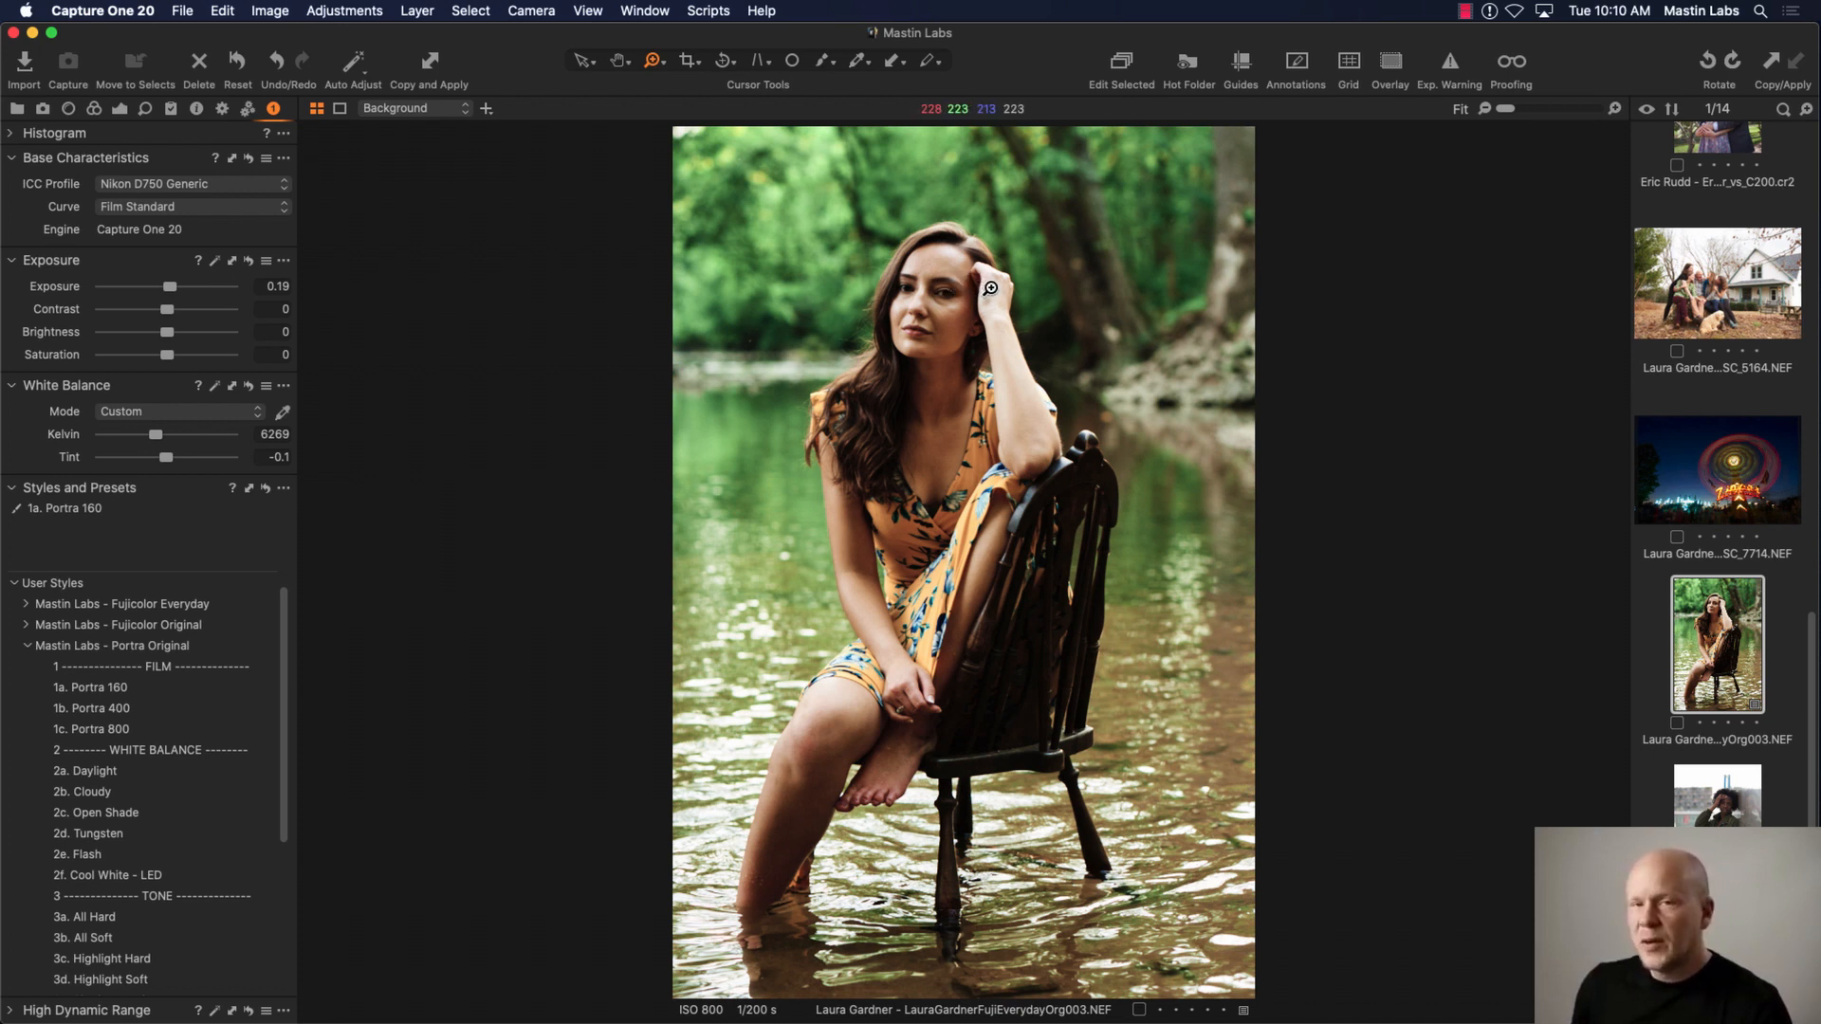
{"action": "left_click", "coordinate": [1231, 184]}
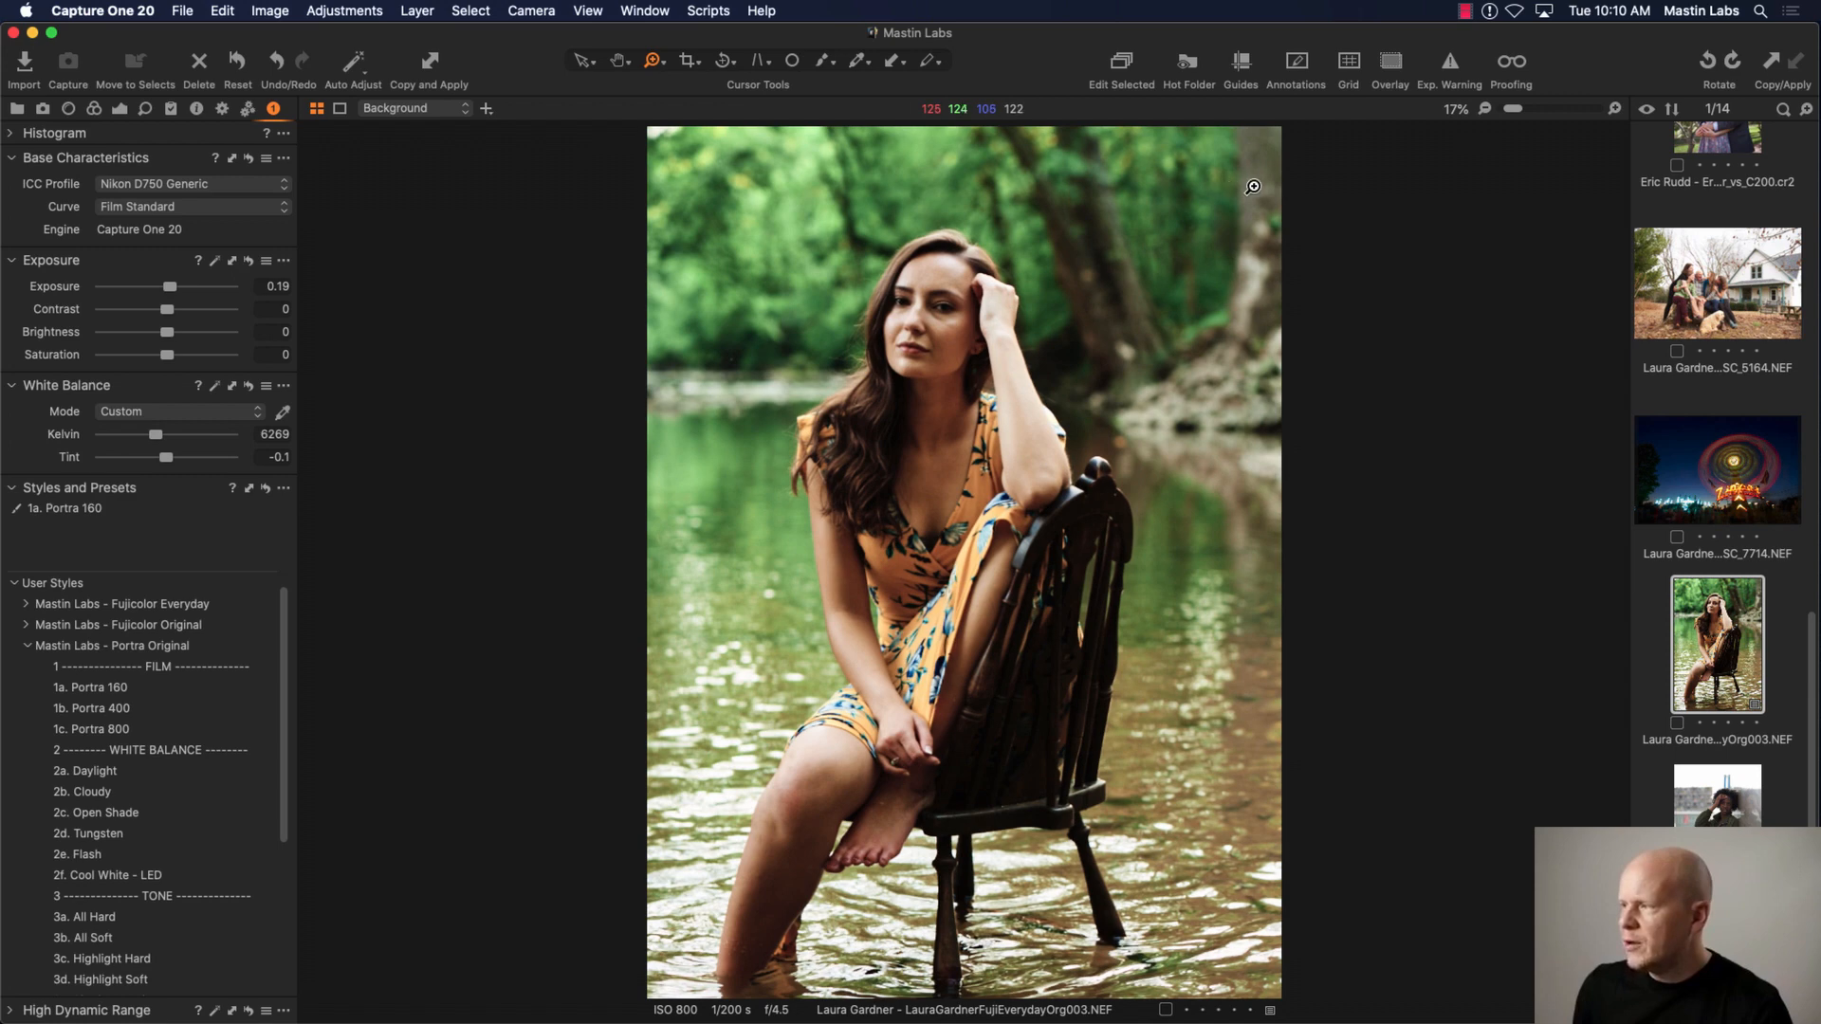
{"action": "left_click", "coordinate": [1252, 187]}
{"action": "left_click", "coordinate": [1396, 224]}
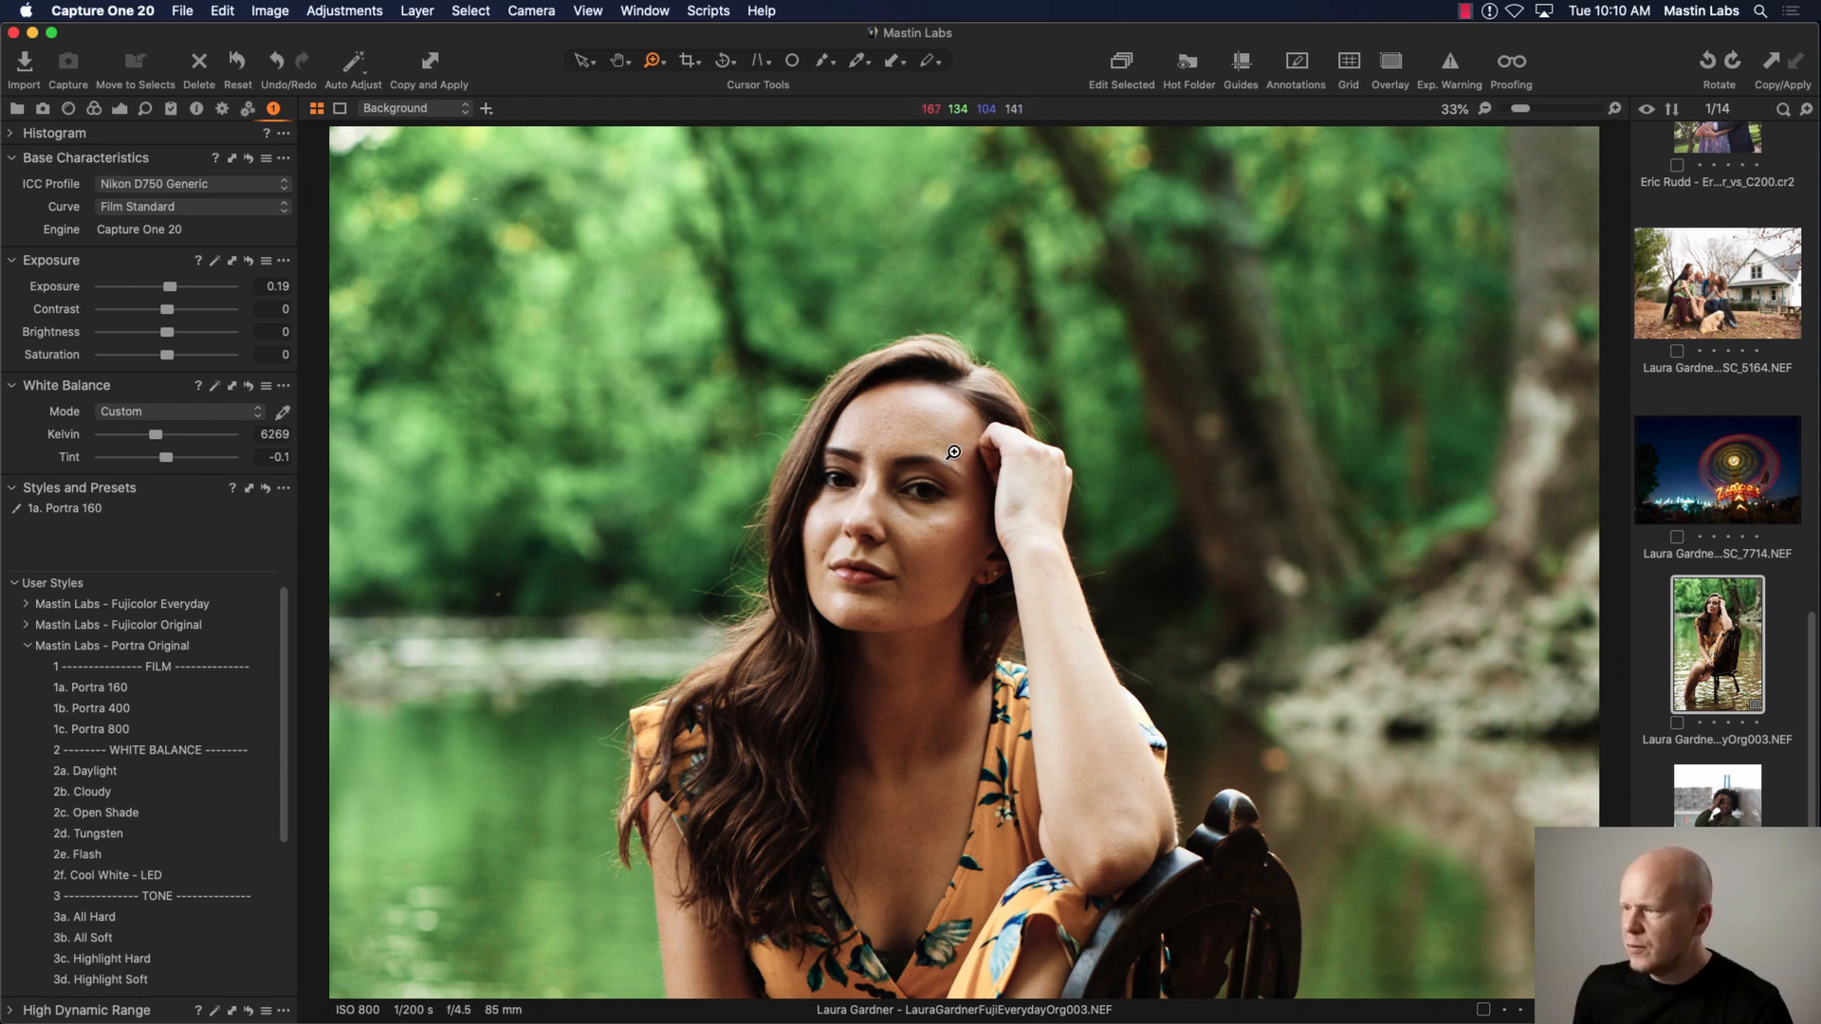
{"action": "left_click", "coordinate": [1486, 110]}
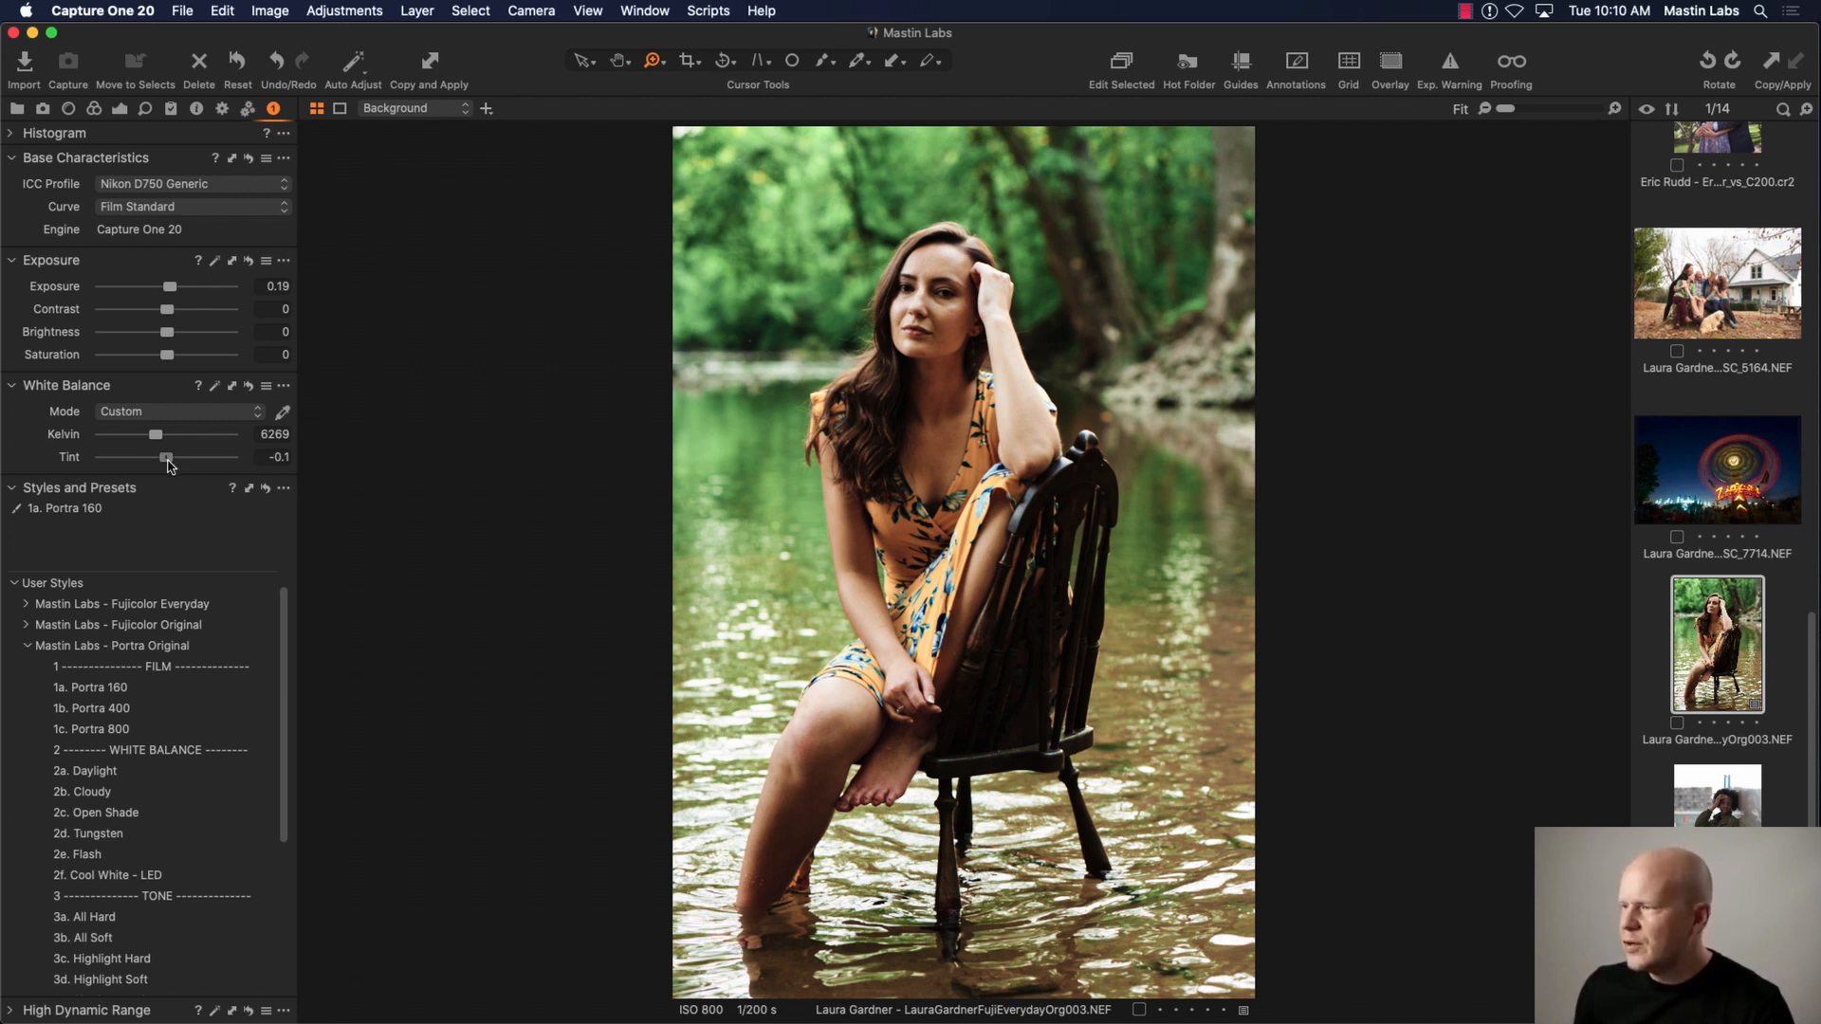
{"action": "left_click_drag", "start_coordinate": [169, 464], "coordinate": [166, 463]}
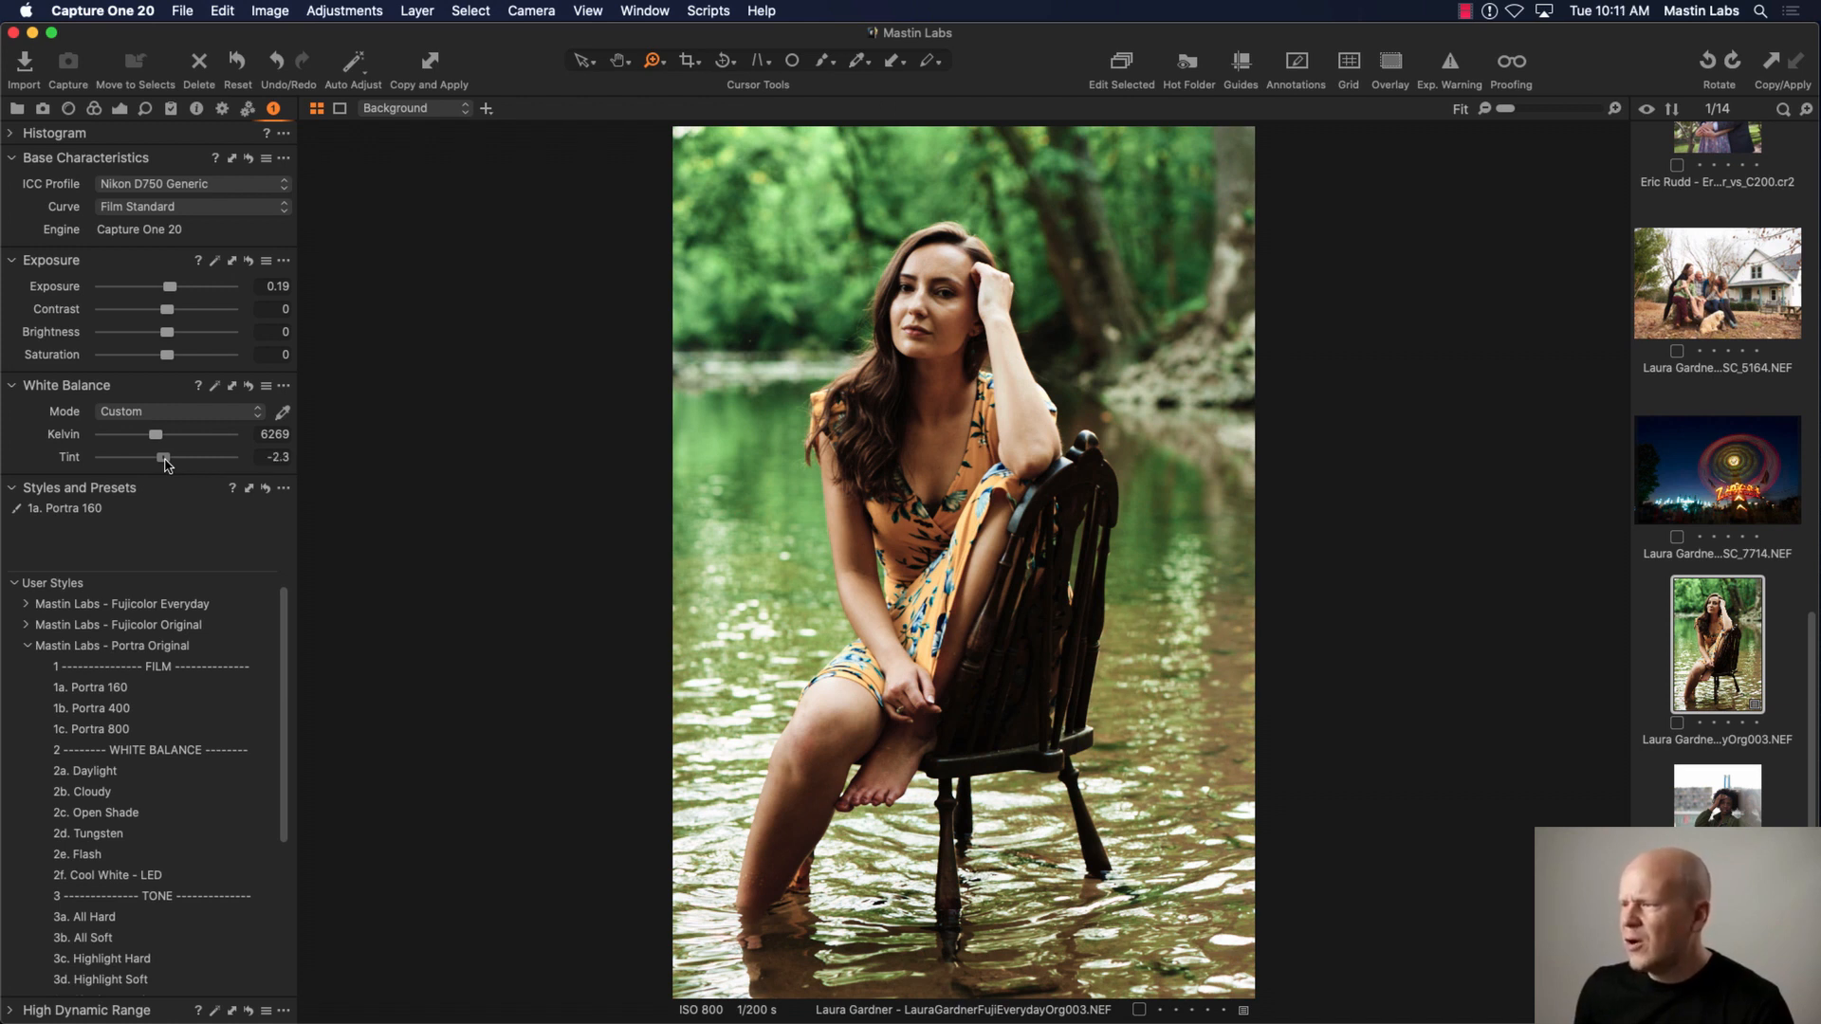
{"action": "left_click_drag", "start_coordinate": [167, 463], "coordinate": [167, 463]}
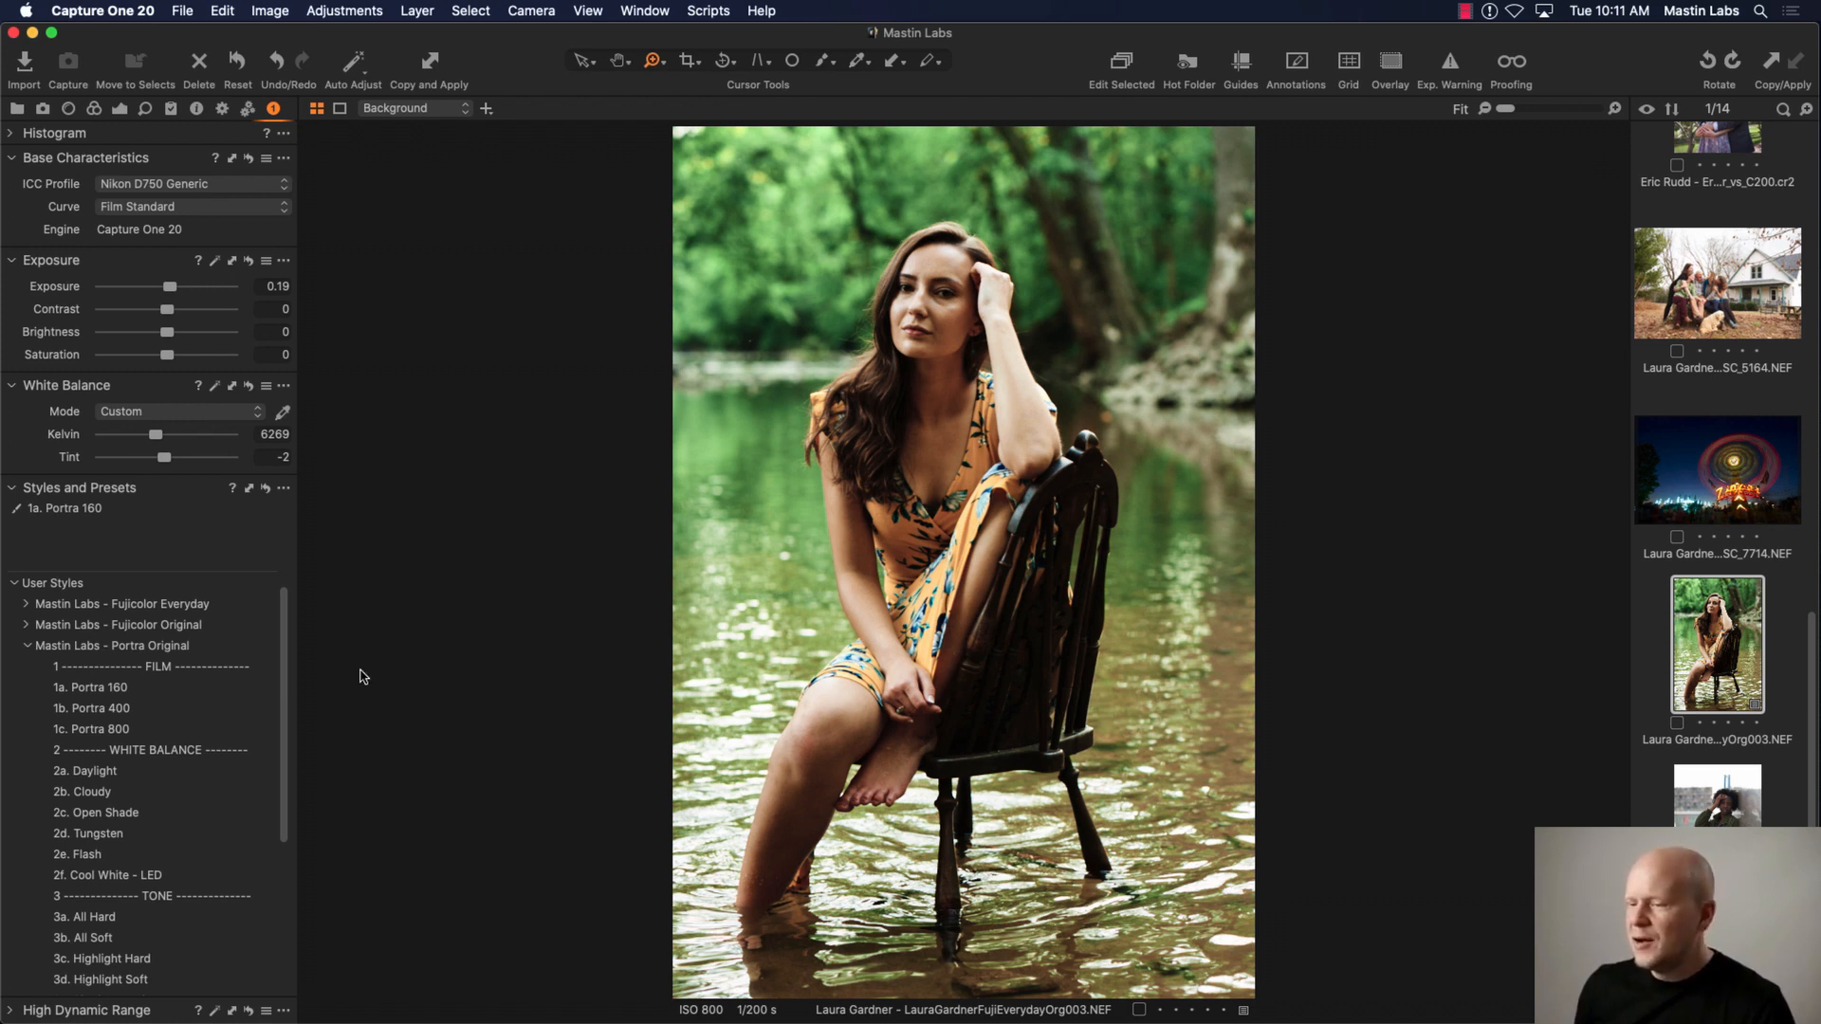
Step: Apply the 3f. Shadow Soft tone style from Portra Original, and reset all of the photo's adjustments
{"action": "left_click_drag", "start_coordinate": [283, 666], "coordinate": [282, 789]}
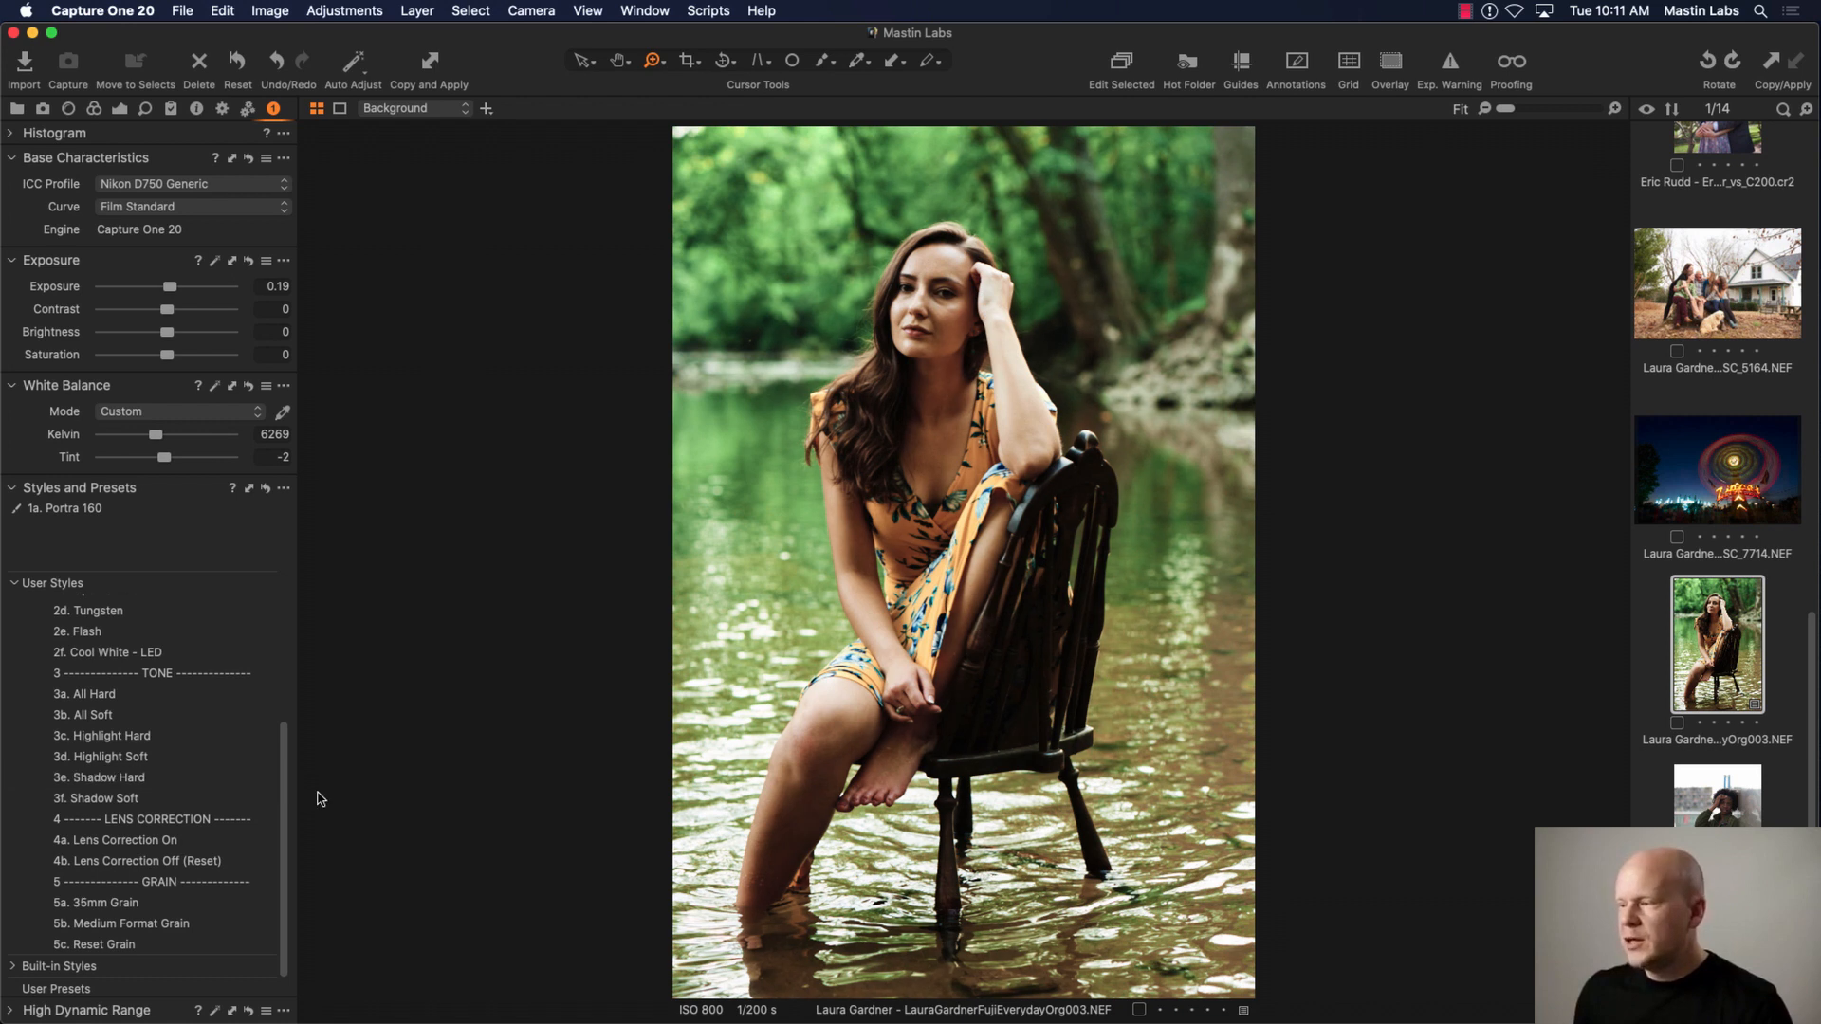
{"action": "left_click", "coordinate": [226, 802]}
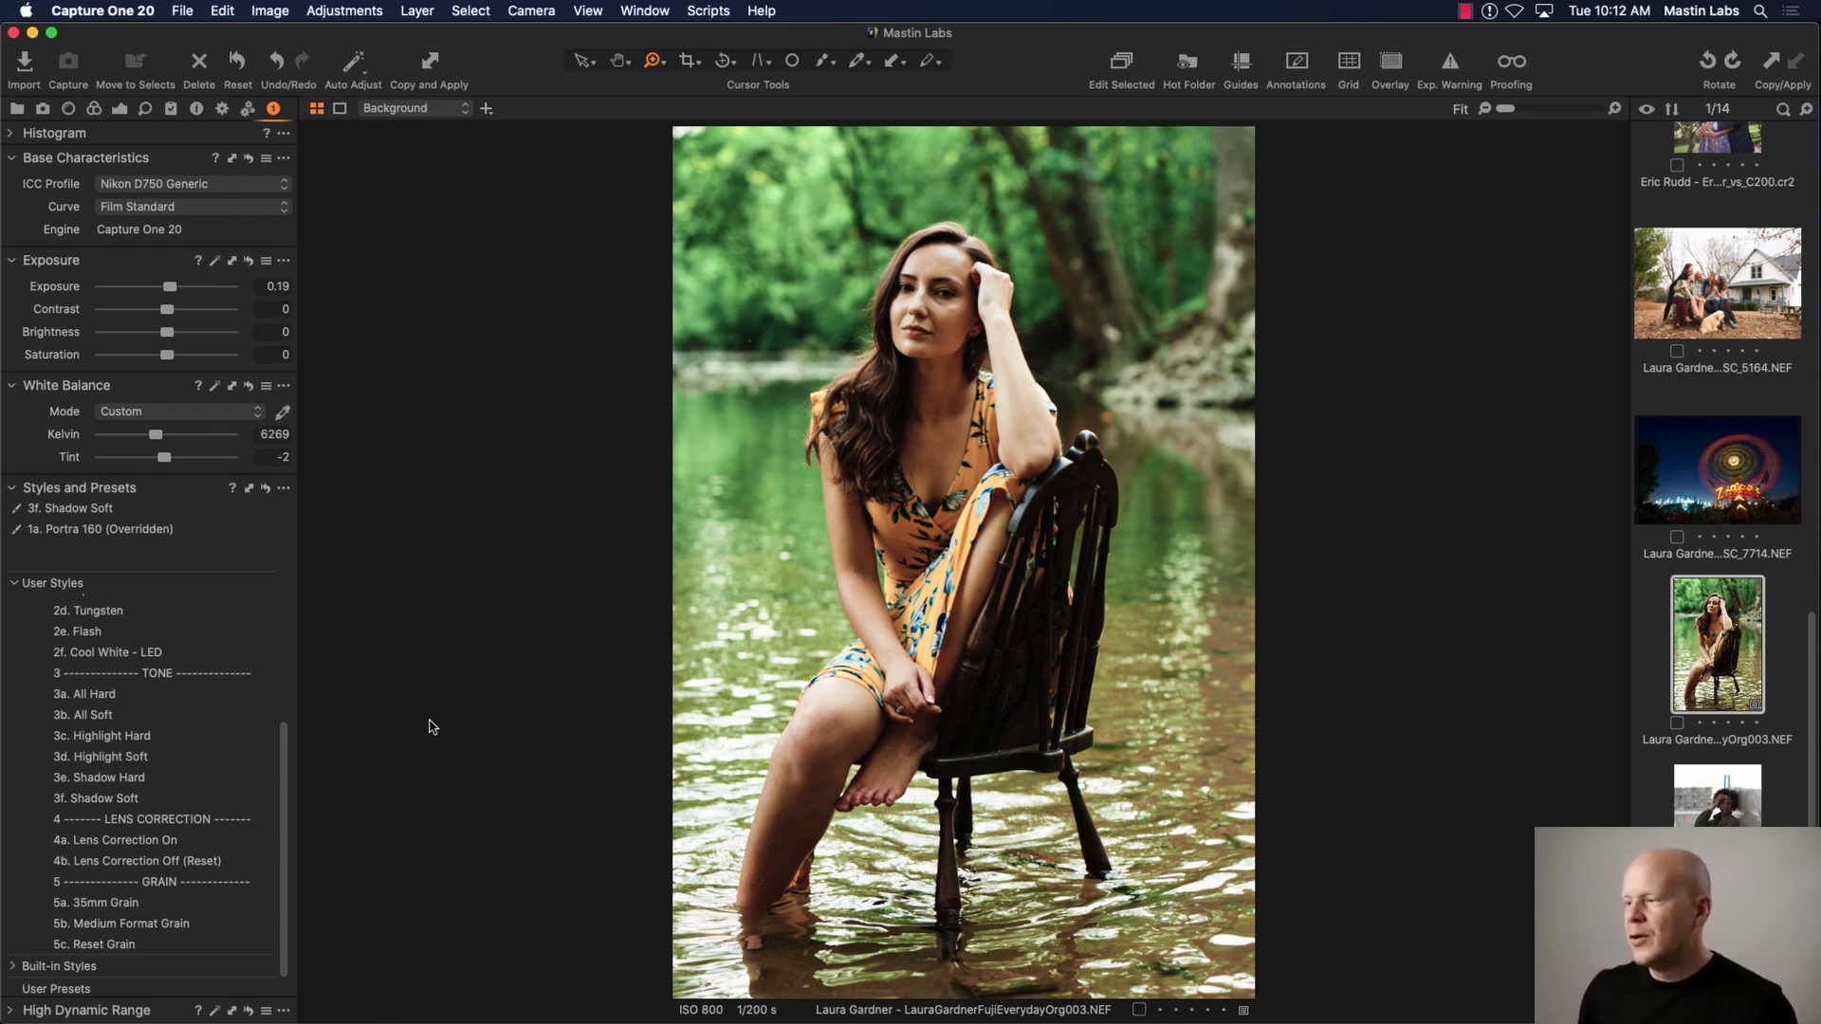
{"action": "left_click", "coordinate": [237, 61]}
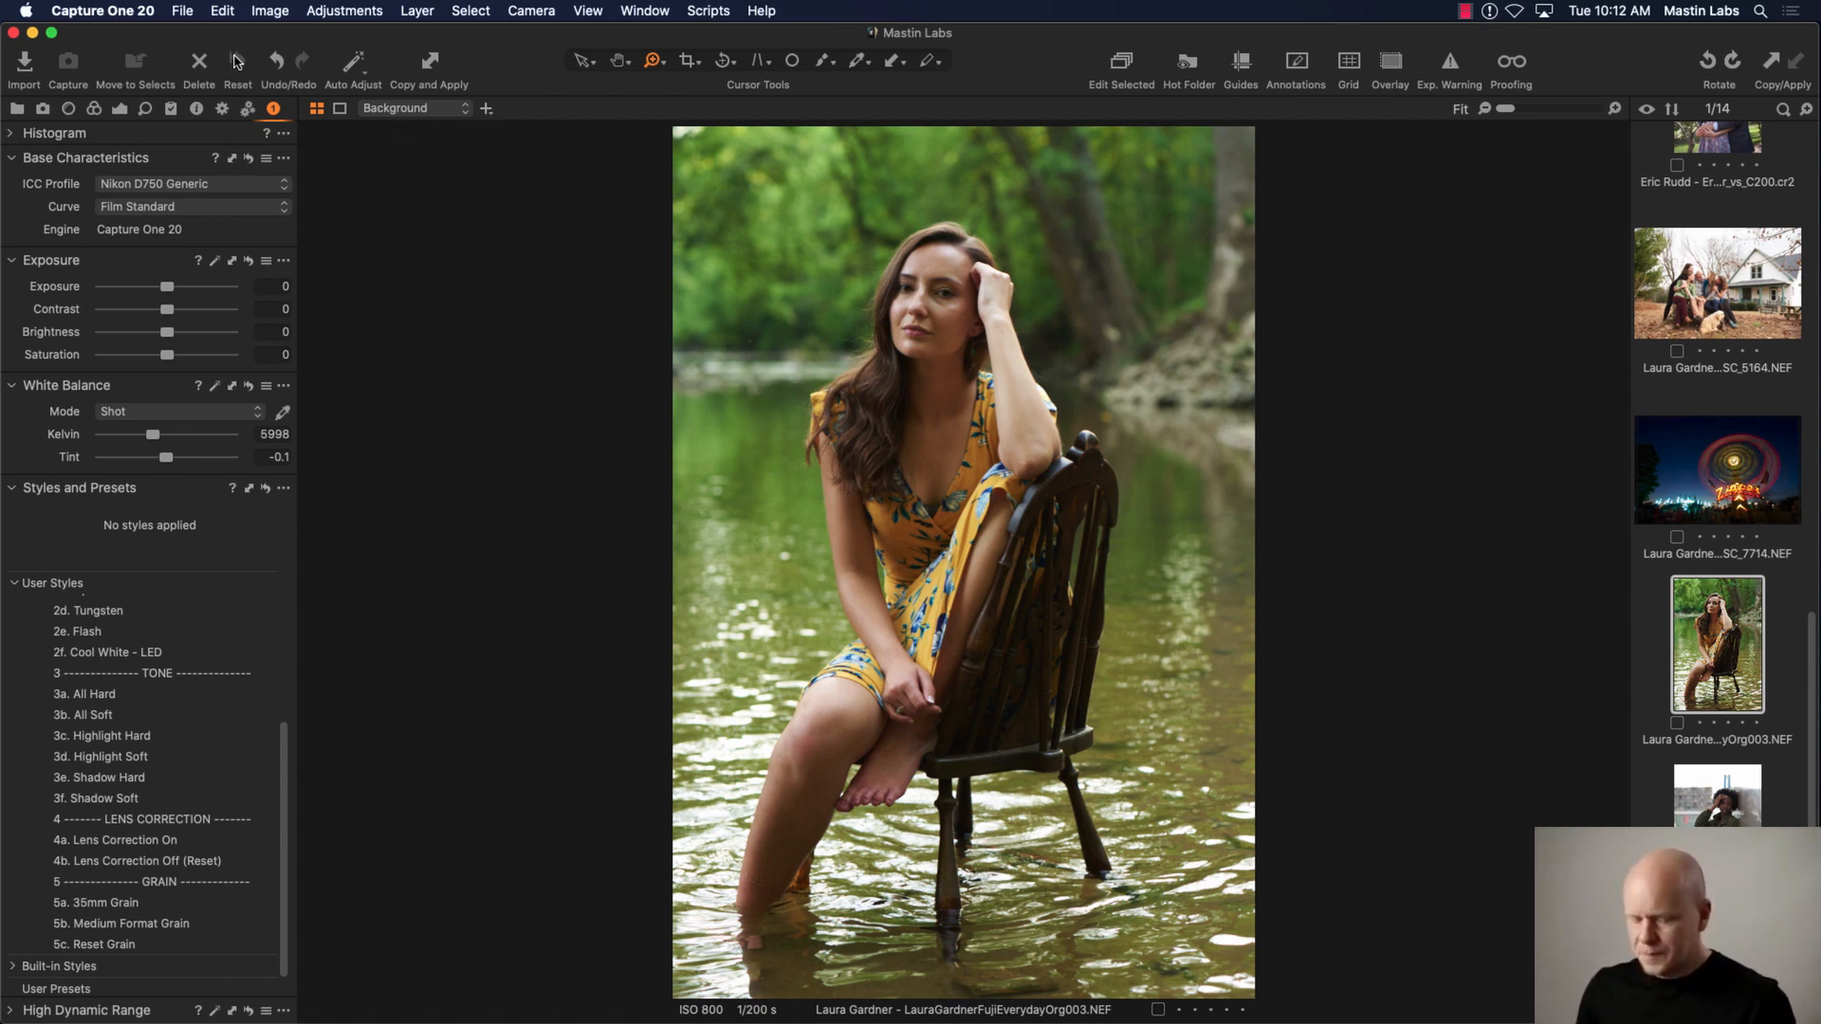
{"action": "key", "text": "super+a"}
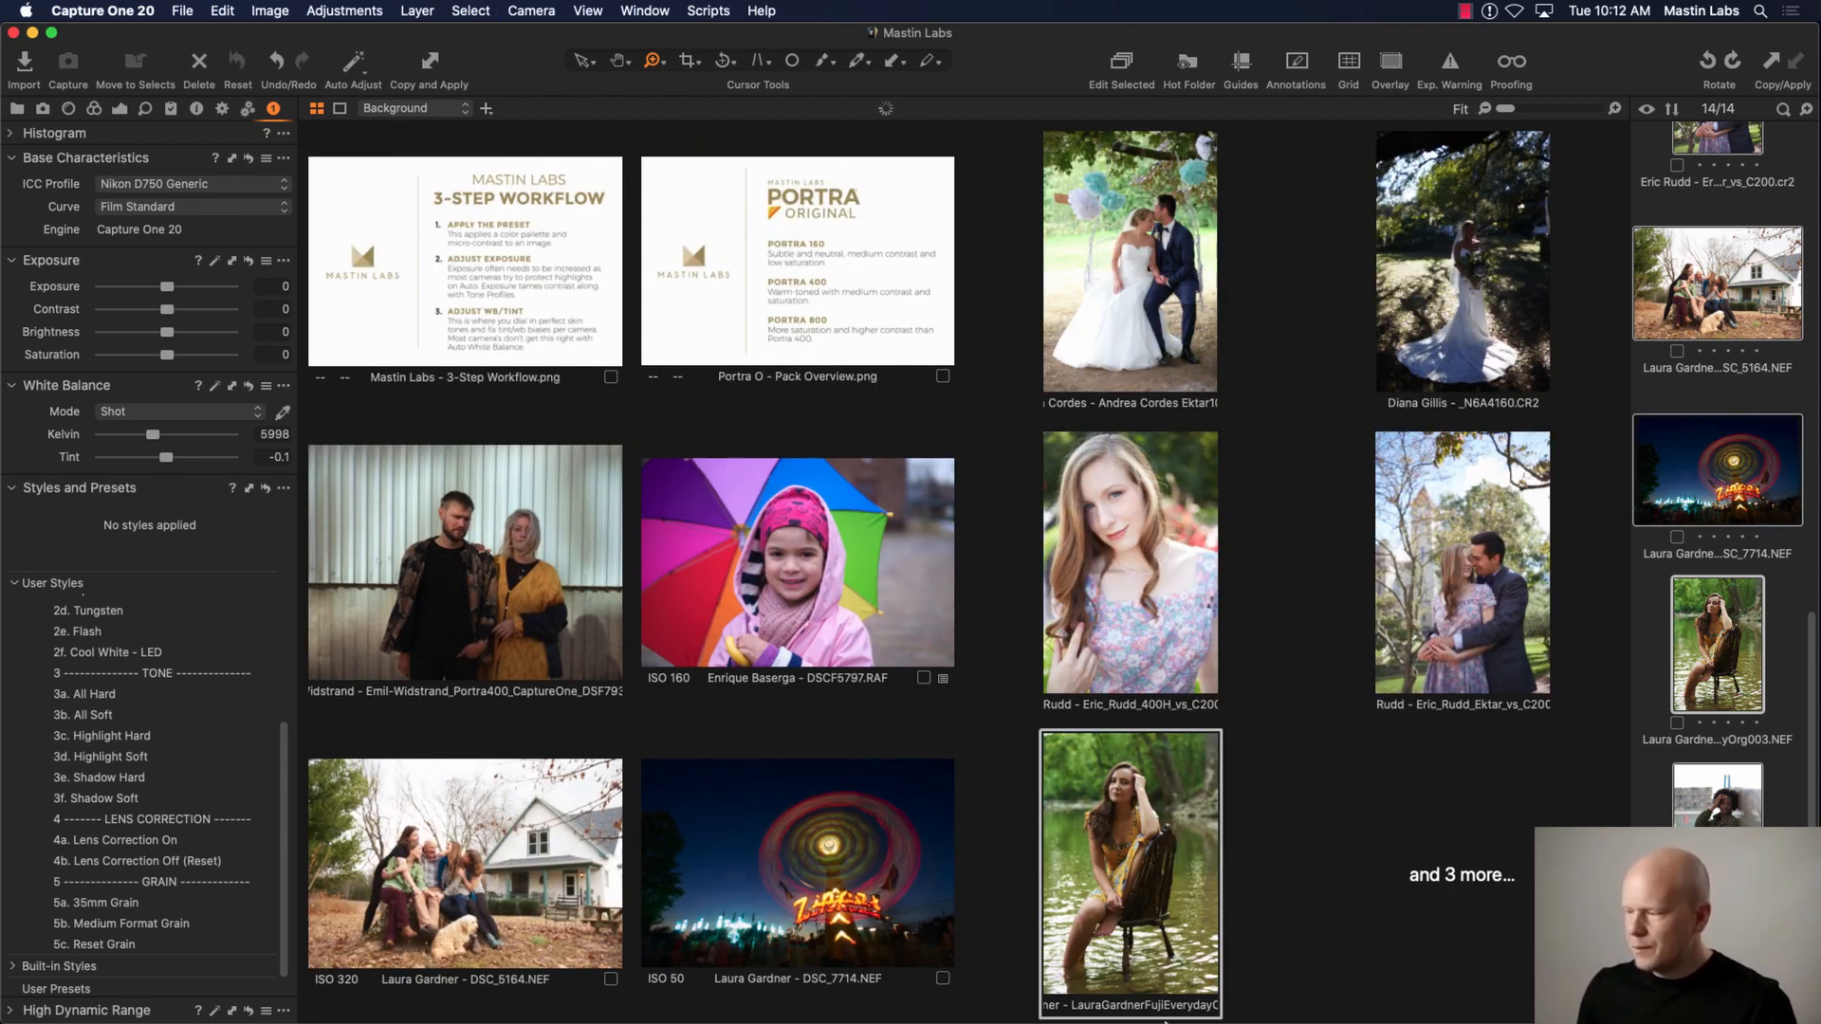
{"action": "left_click", "coordinate": [1133, 880]}
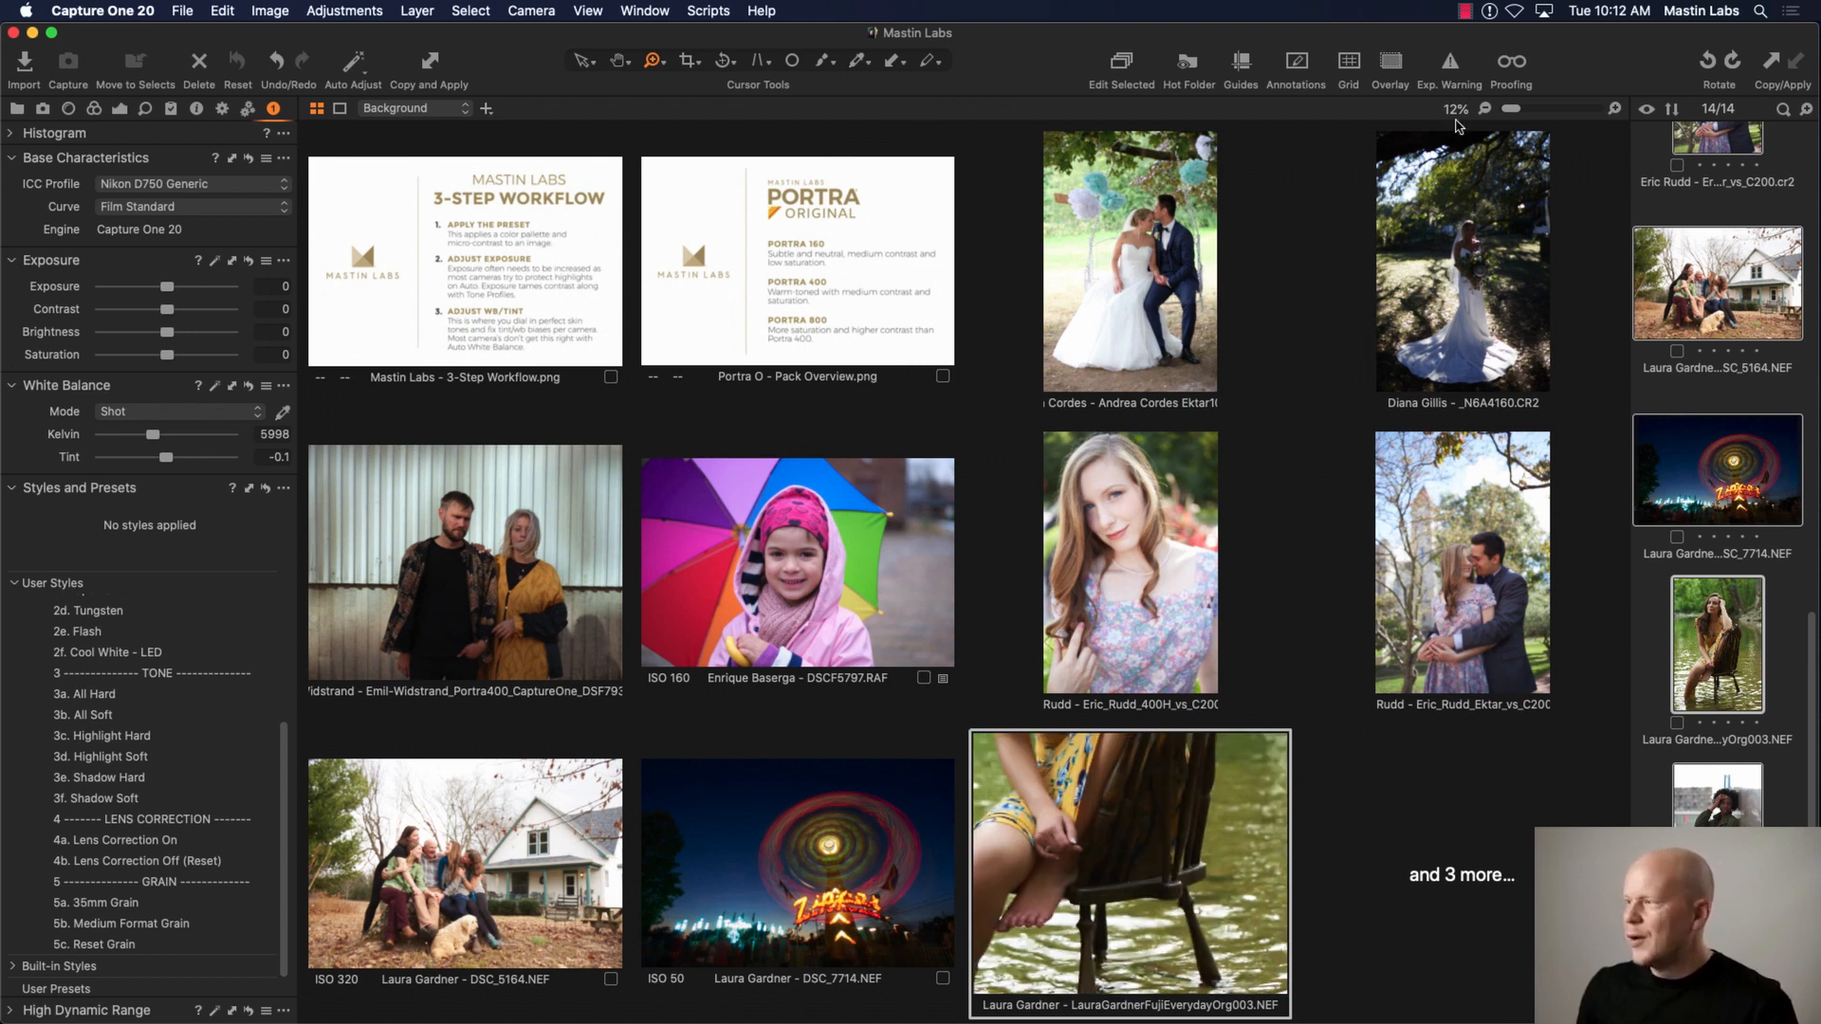
{"action": "left_click", "coordinate": [1487, 110]}
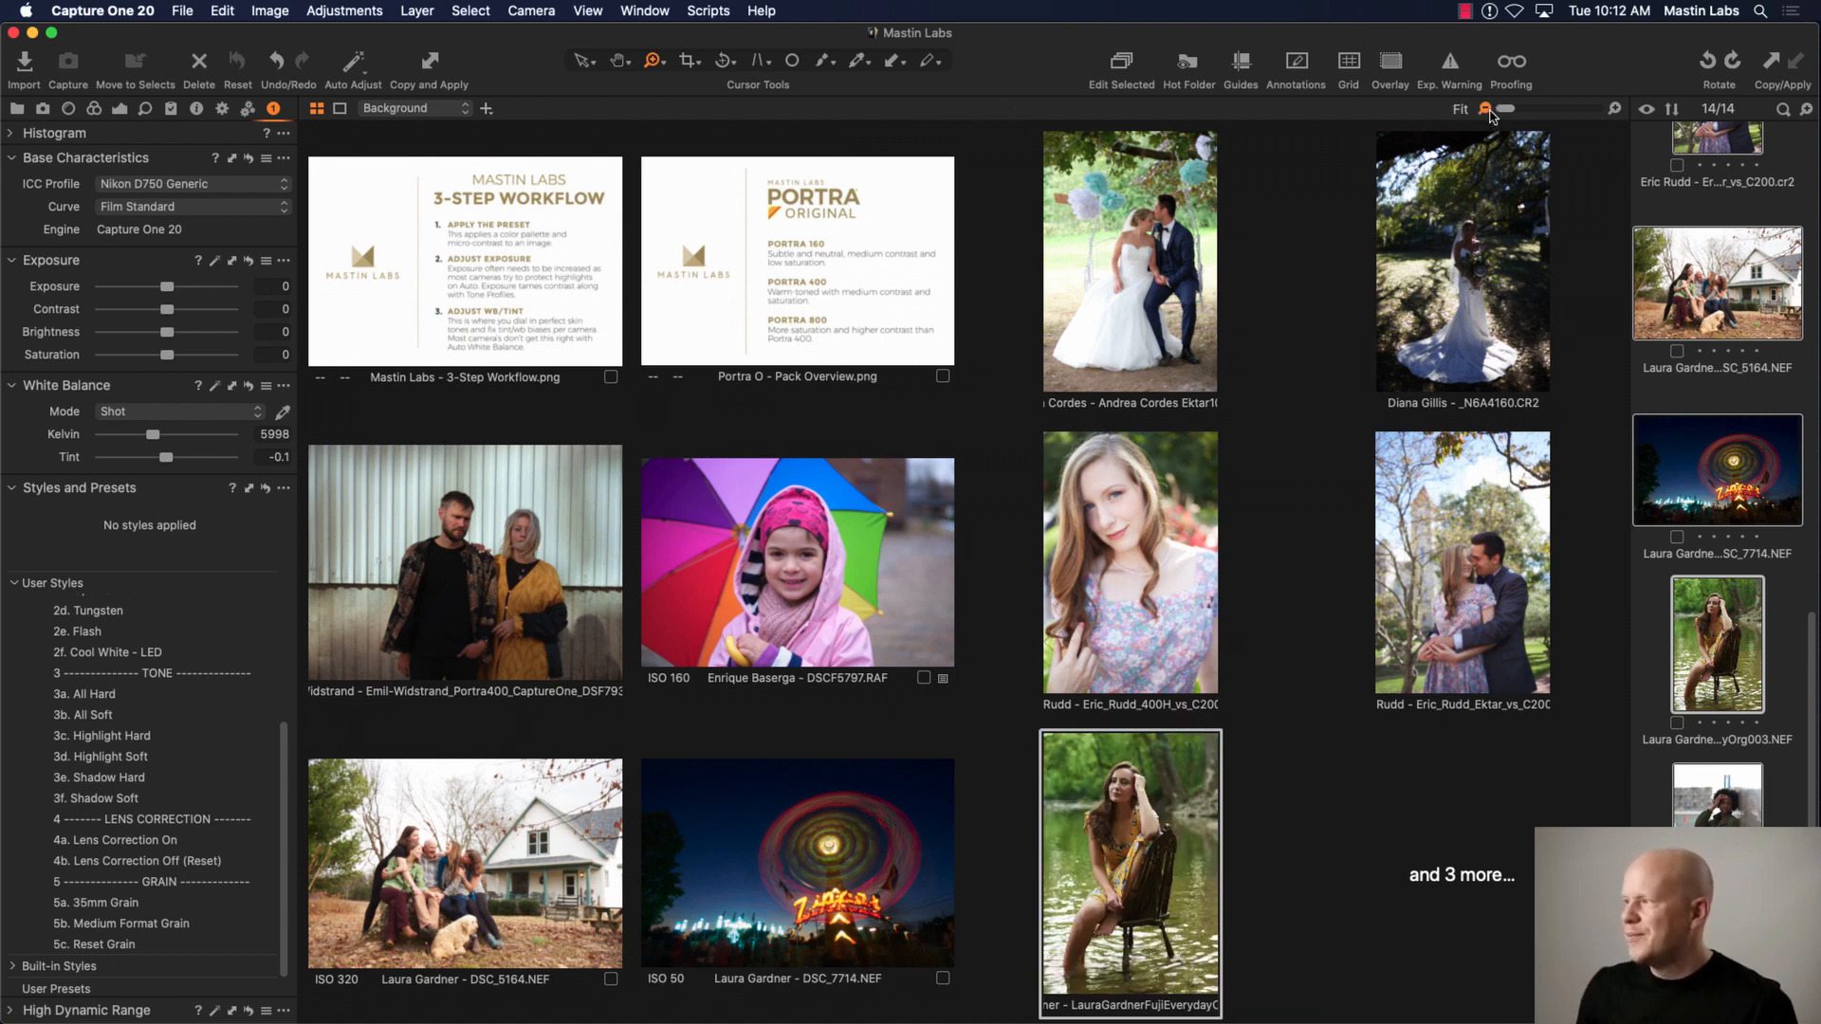
Step: Activate the Select cursor tool and turn on the proof margin around the displayed images
{"action": "left_click", "coordinate": [582, 61]}
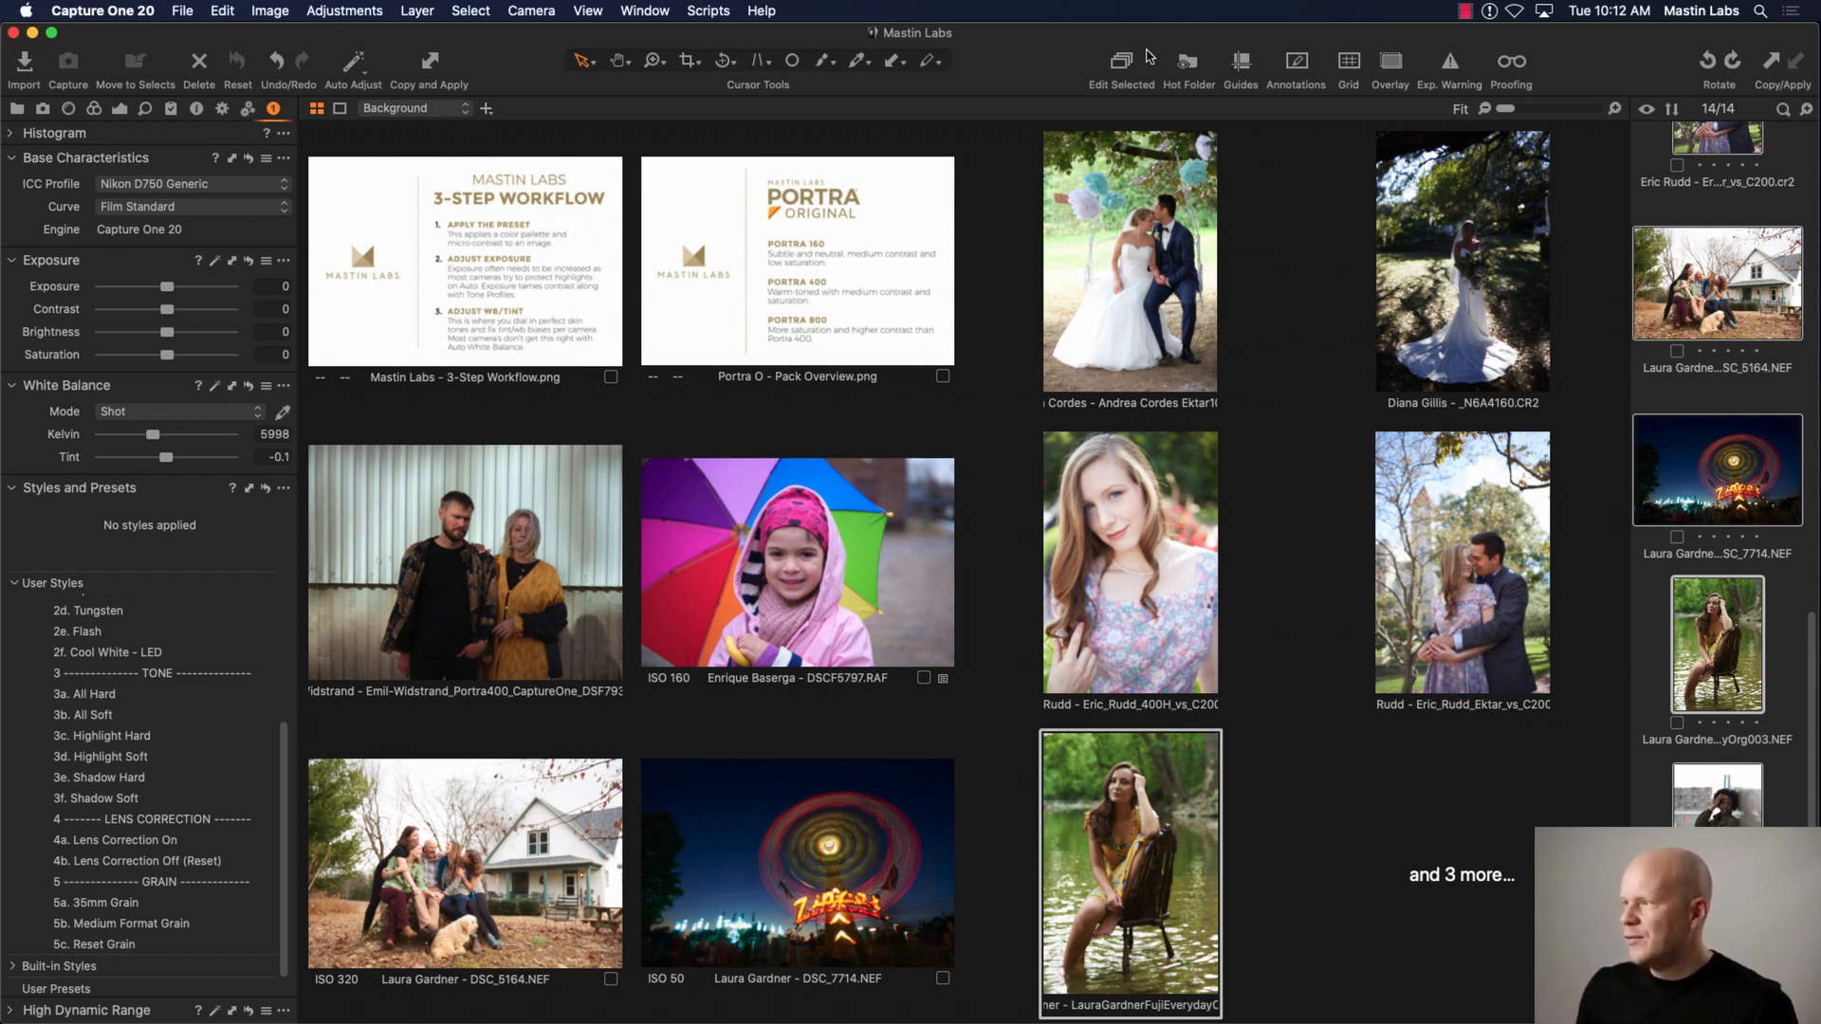
{"action": "scroll", "coordinate": [1702, 724], "scroll_direction": "down", "scroll_amount": 3}
{"action": "scroll", "coordinate": [1703, 723], "scroll_direction": "down", "scroll_amount": 3}
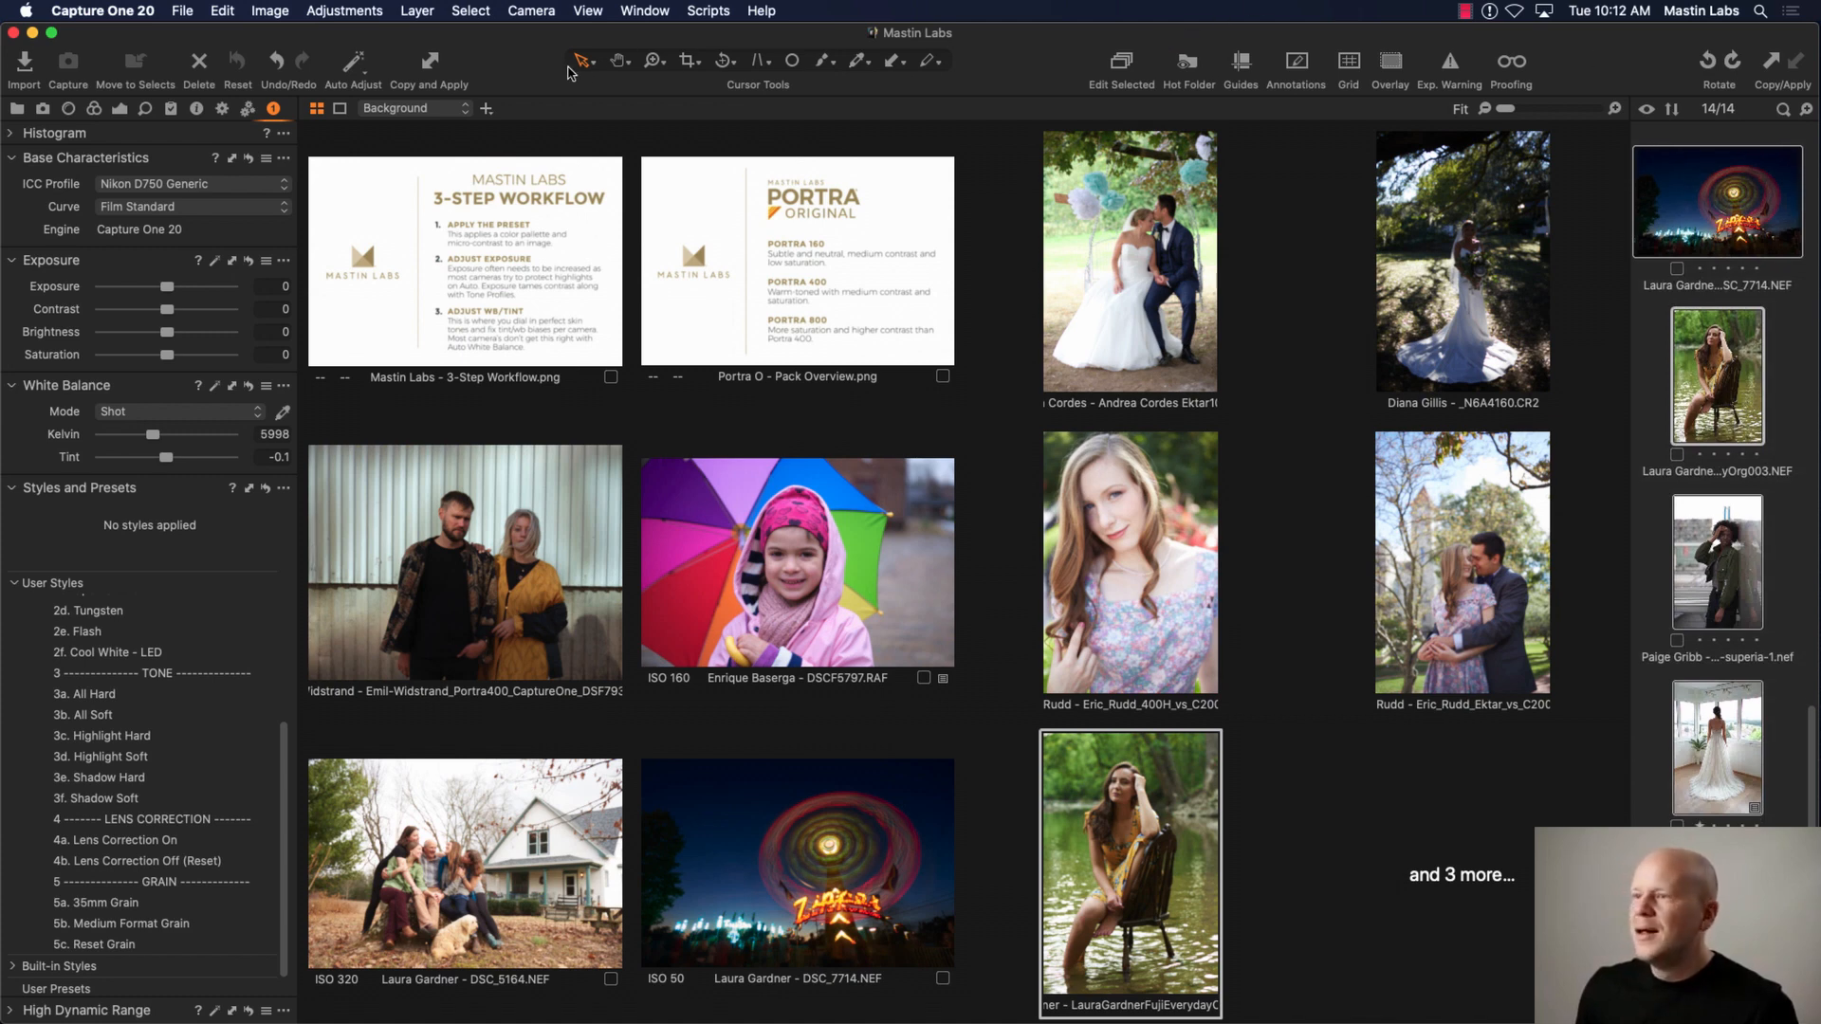
{"action": "left_click", "coordinate": [340, 110]}
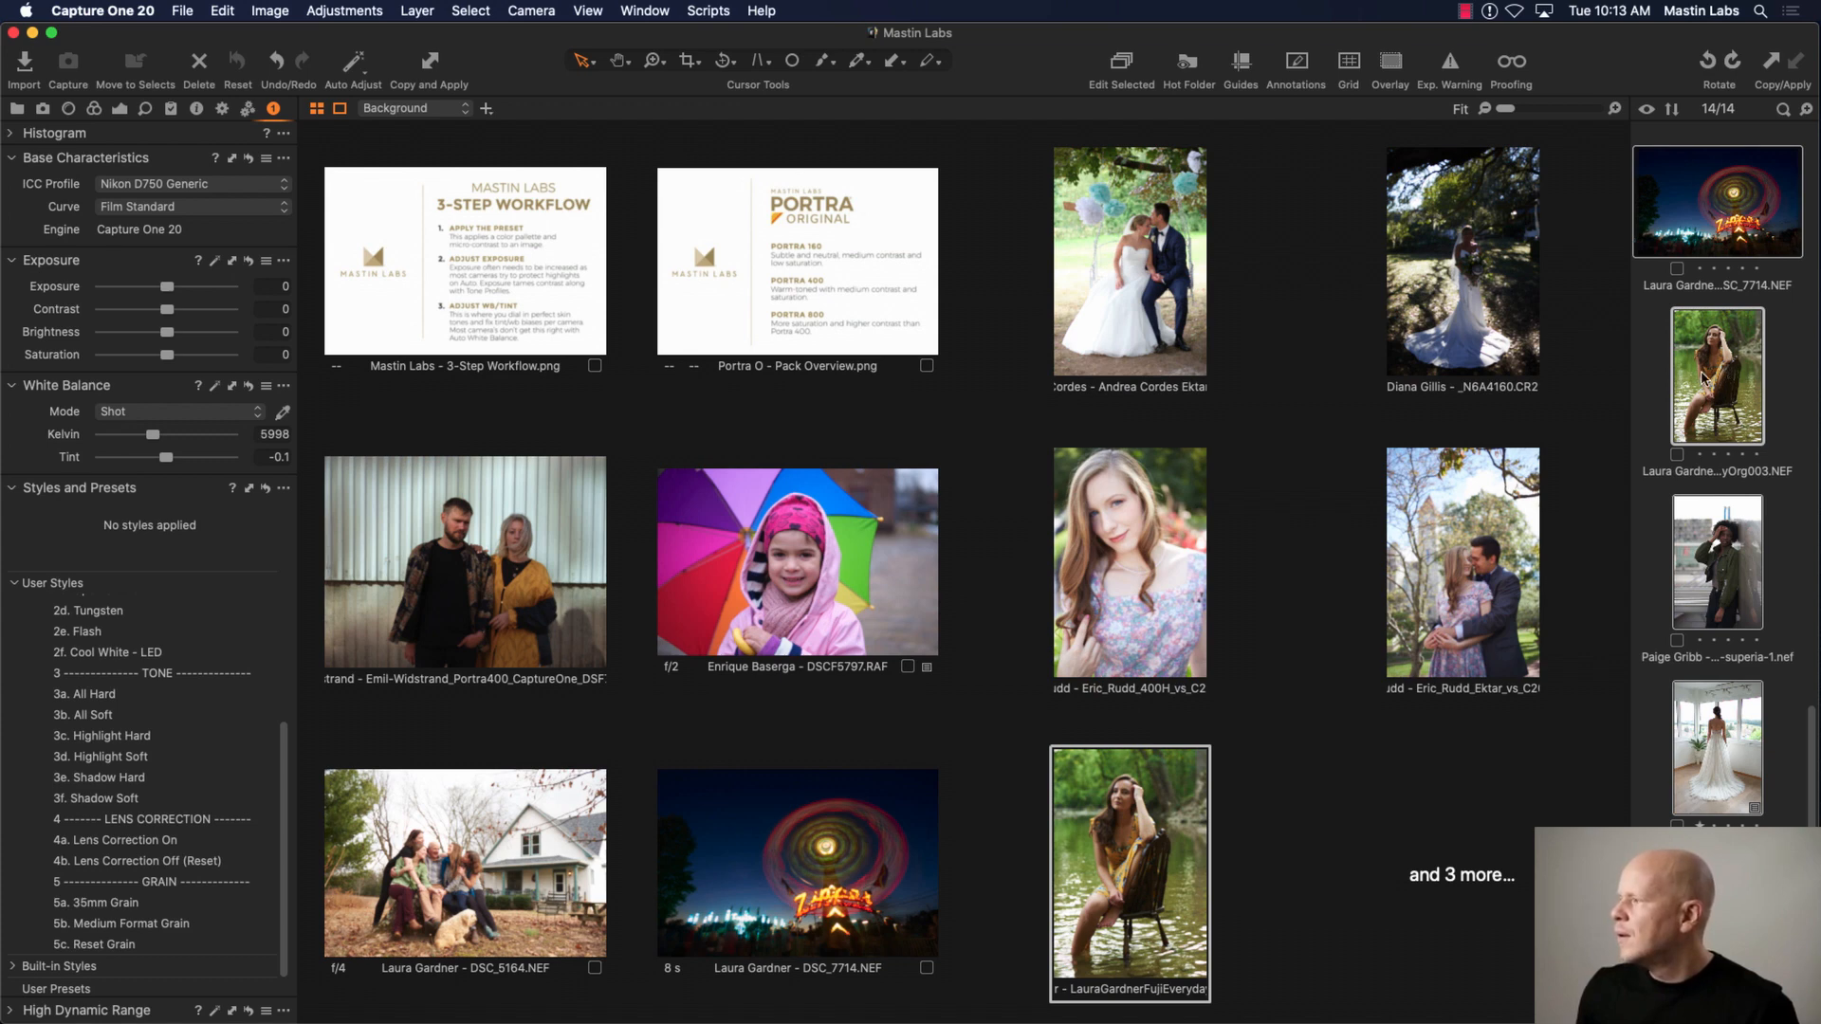
{"action": "left_click", "coordinate": [1122, 61]}
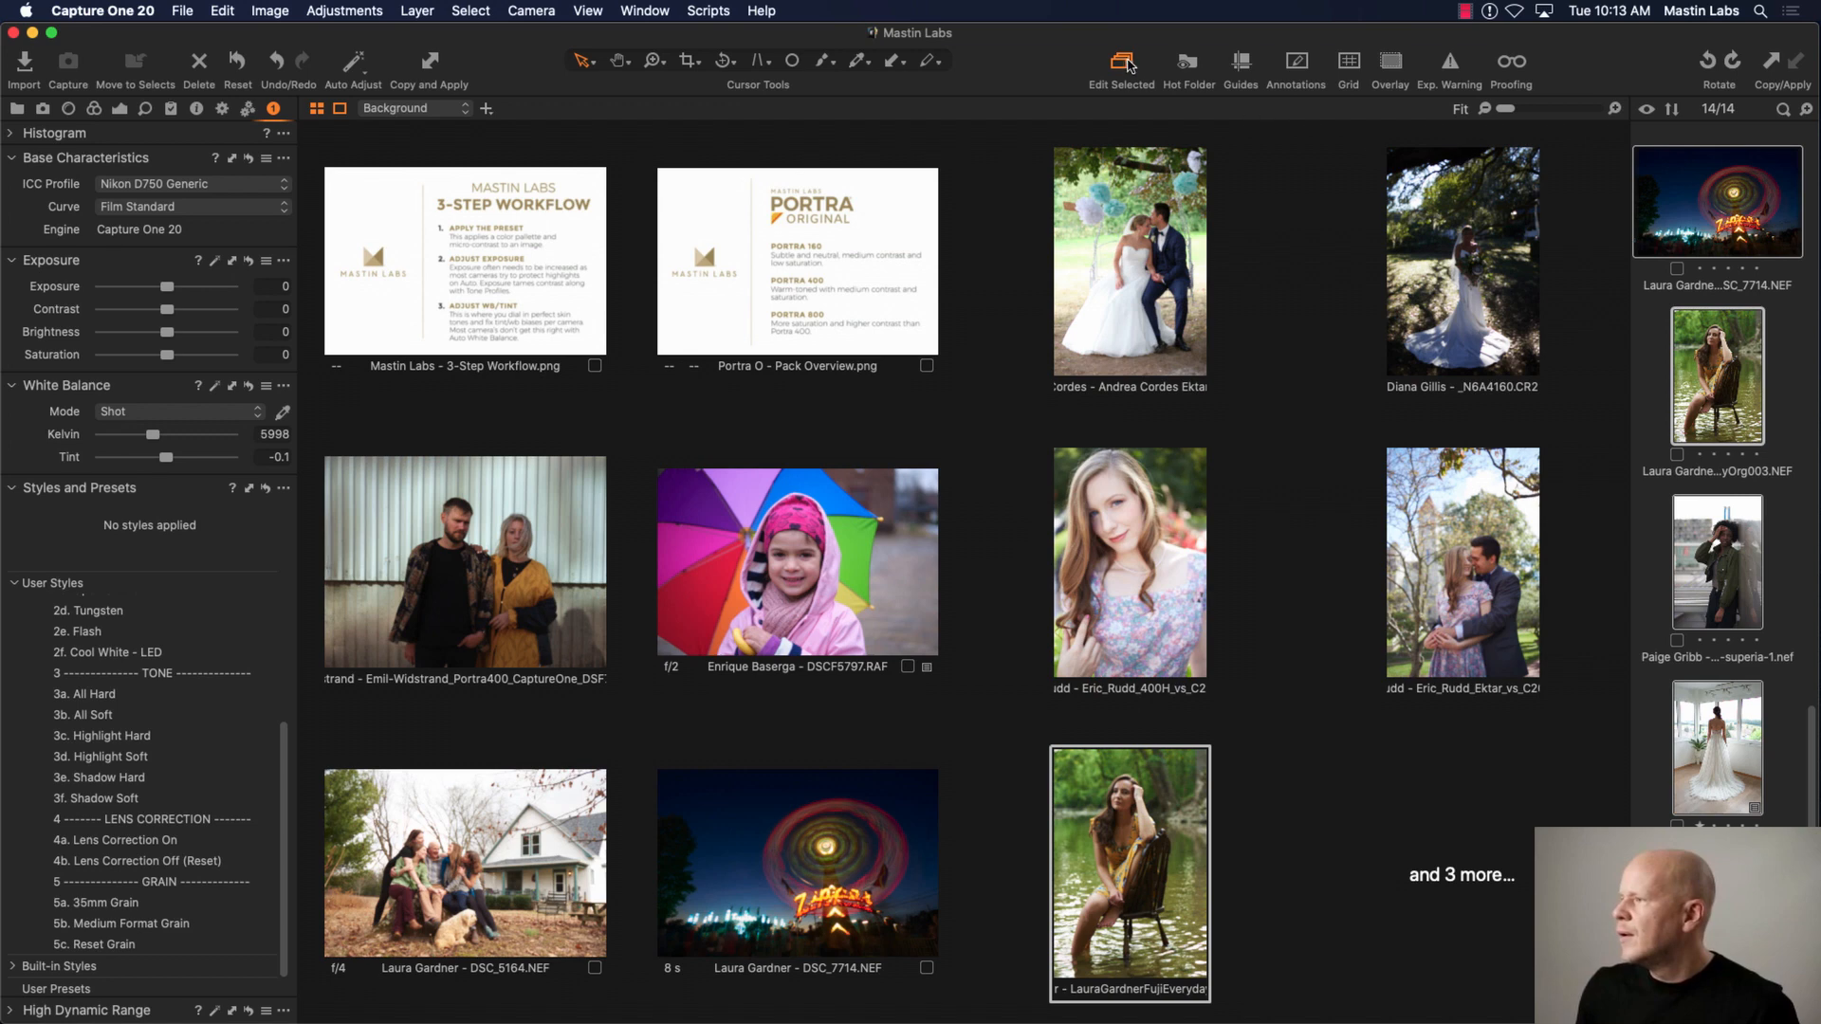
{"action": "left_click", "coordinate": [1128, 64]}
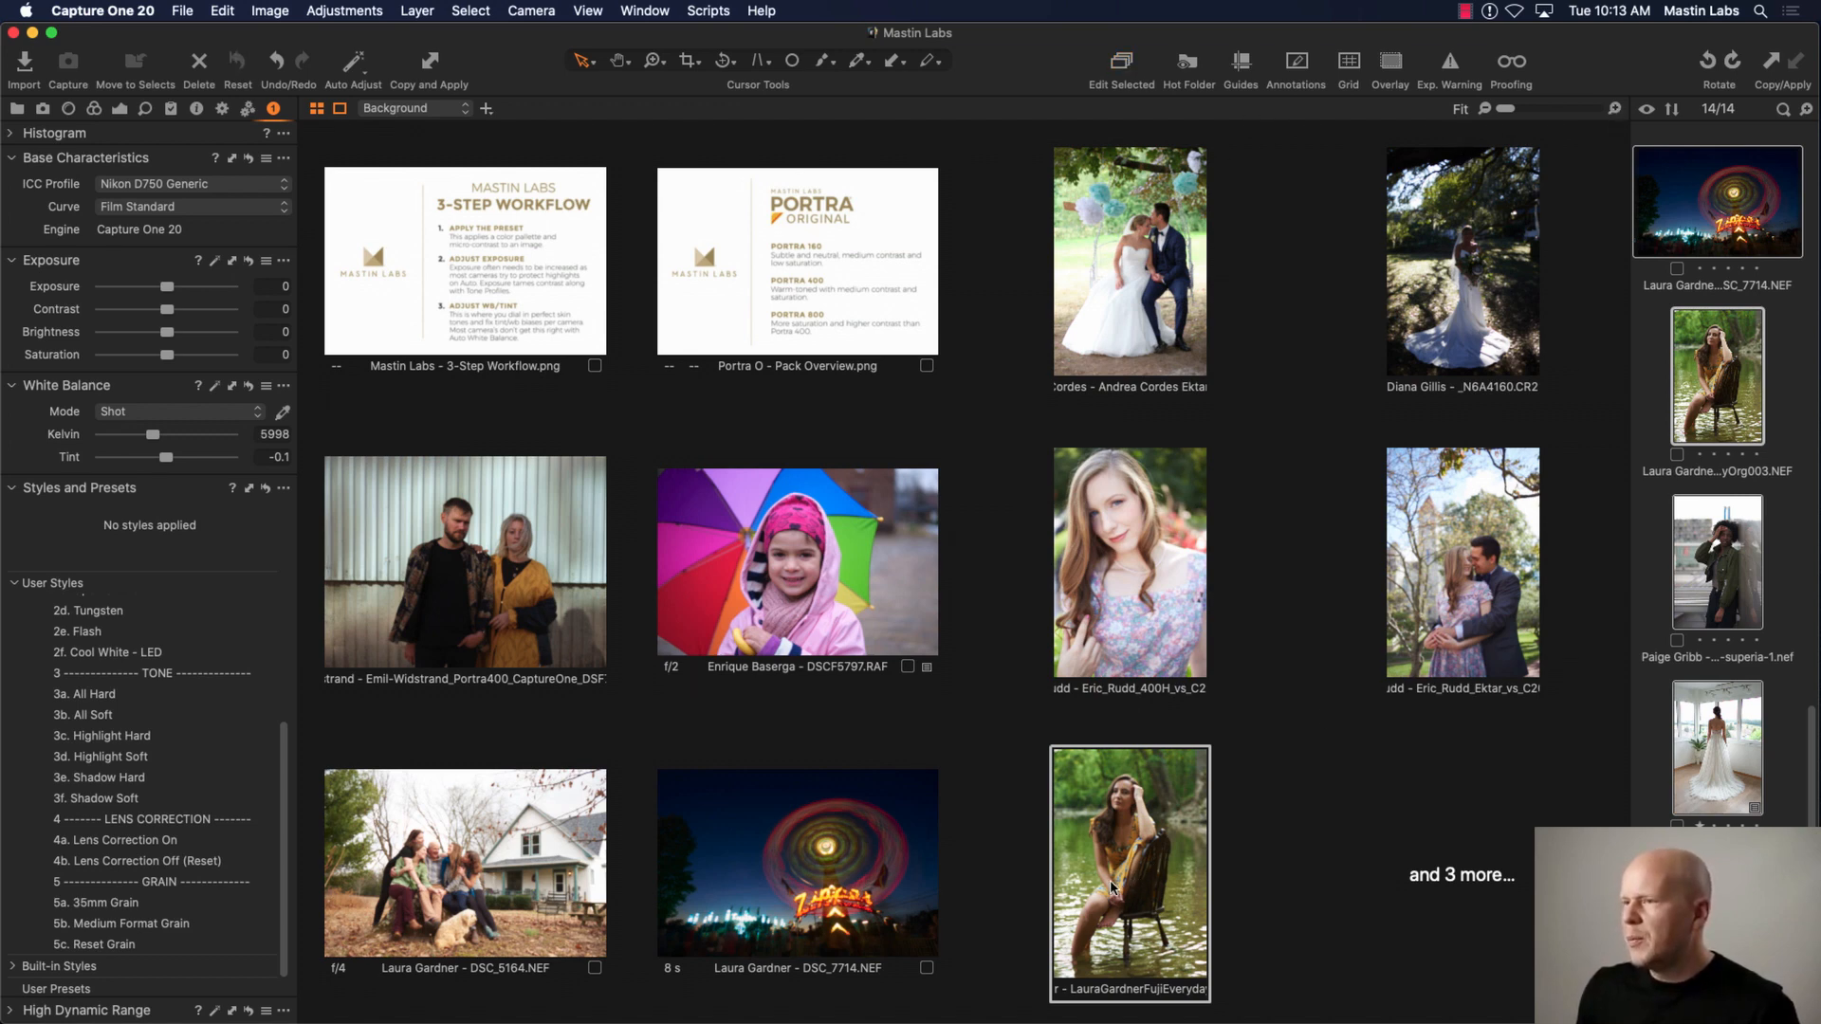
Step: Clear the selection of all images and select only the photo of the woman on the chair
{"action": "left_click", "coordinate": [1645, 744]}
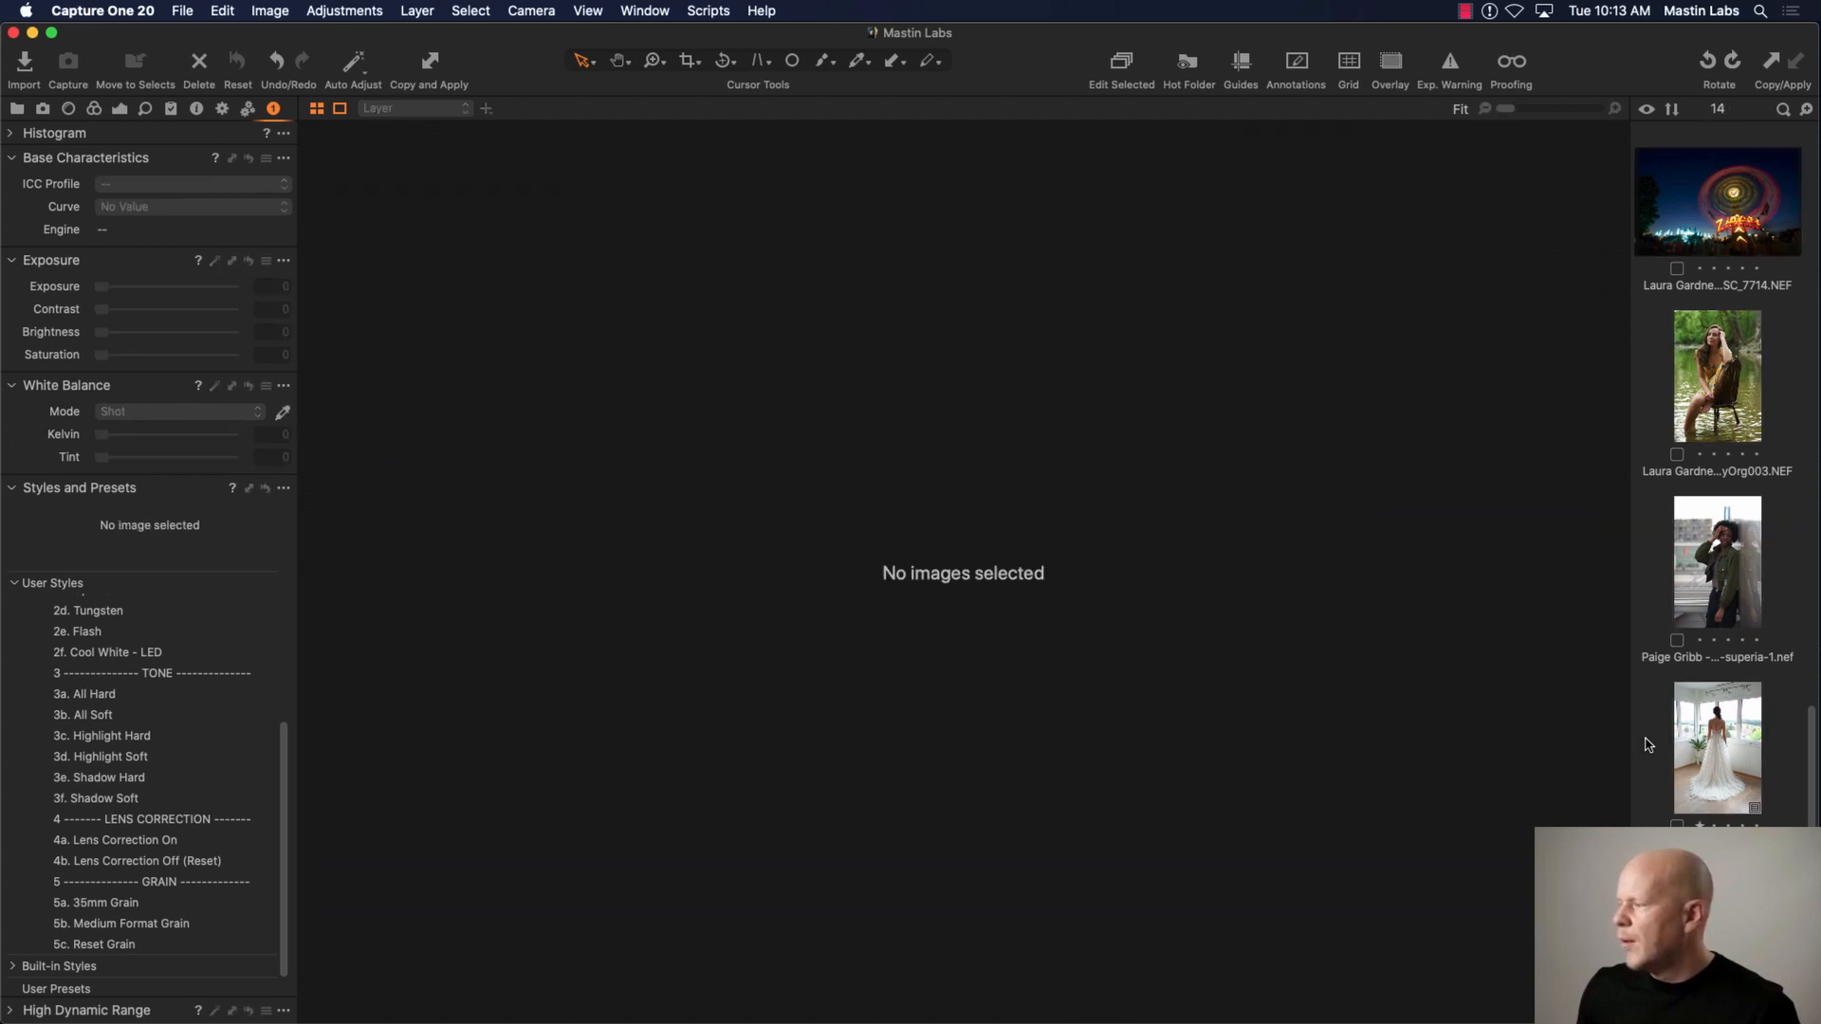
{"action": "left_click", "coordinate": [1704, 394]}
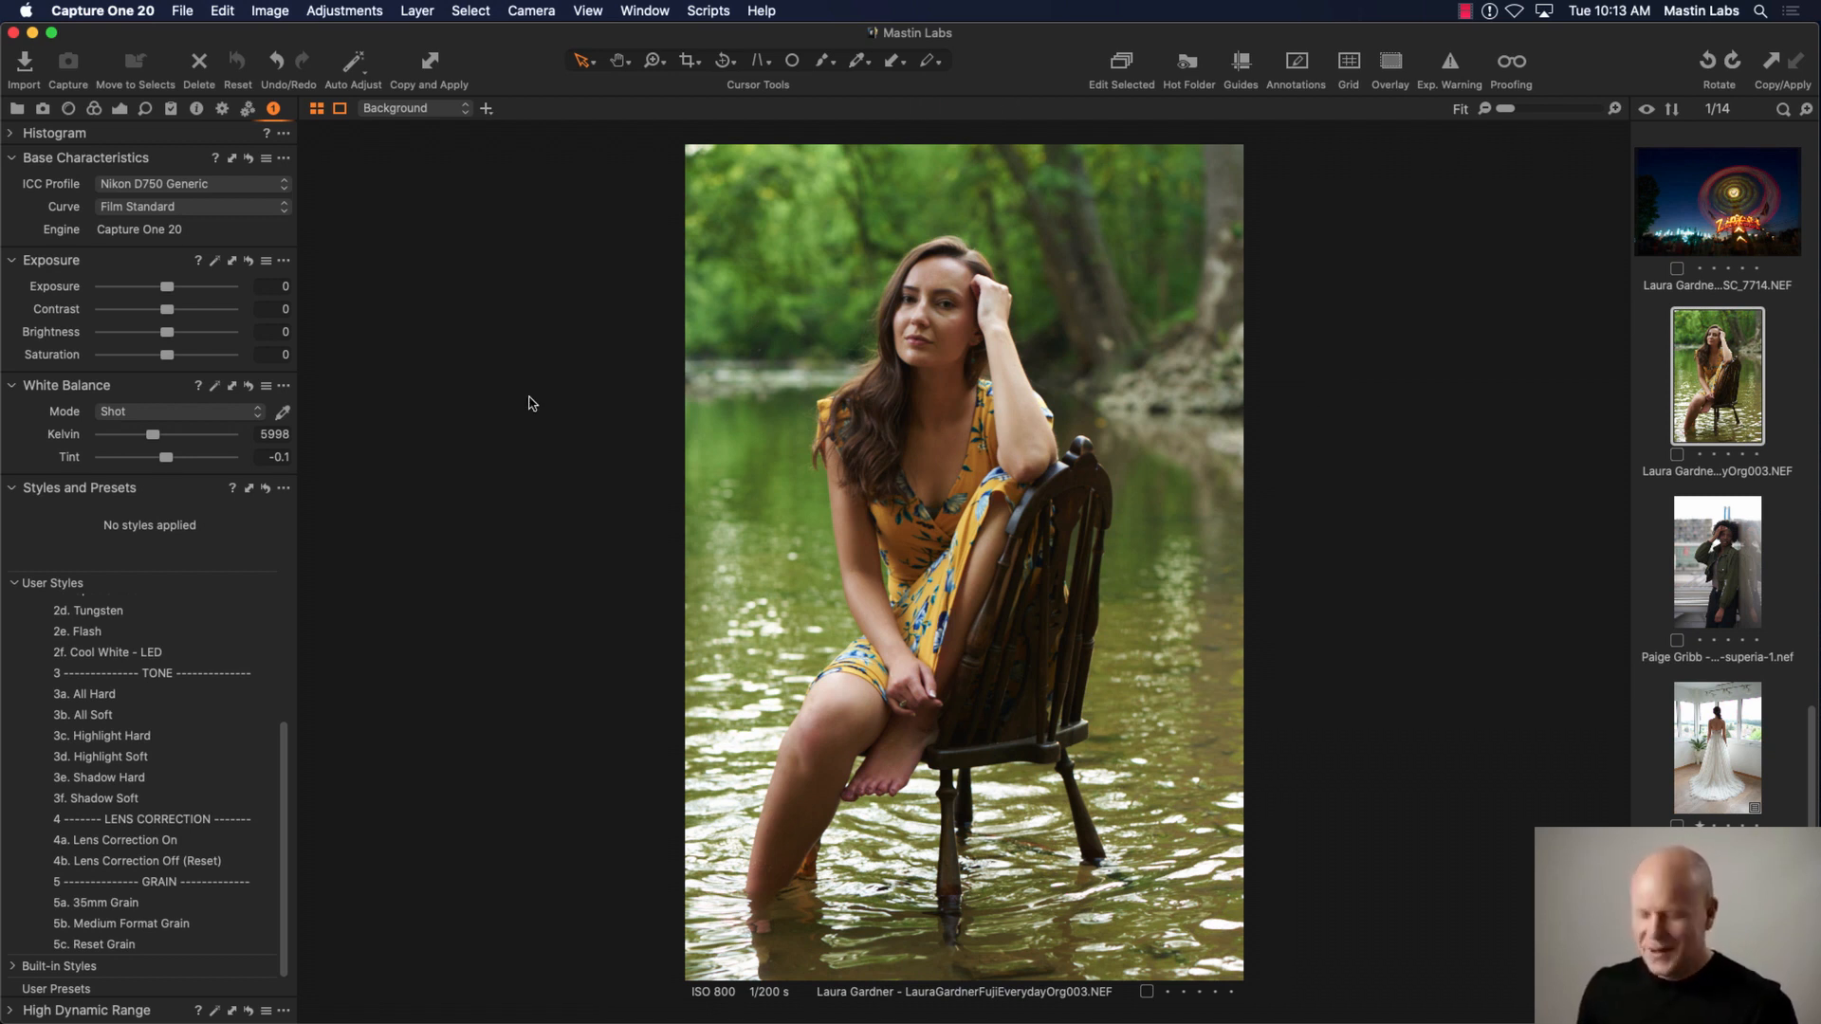
{"action": "key", "text": "super+shift+a"}
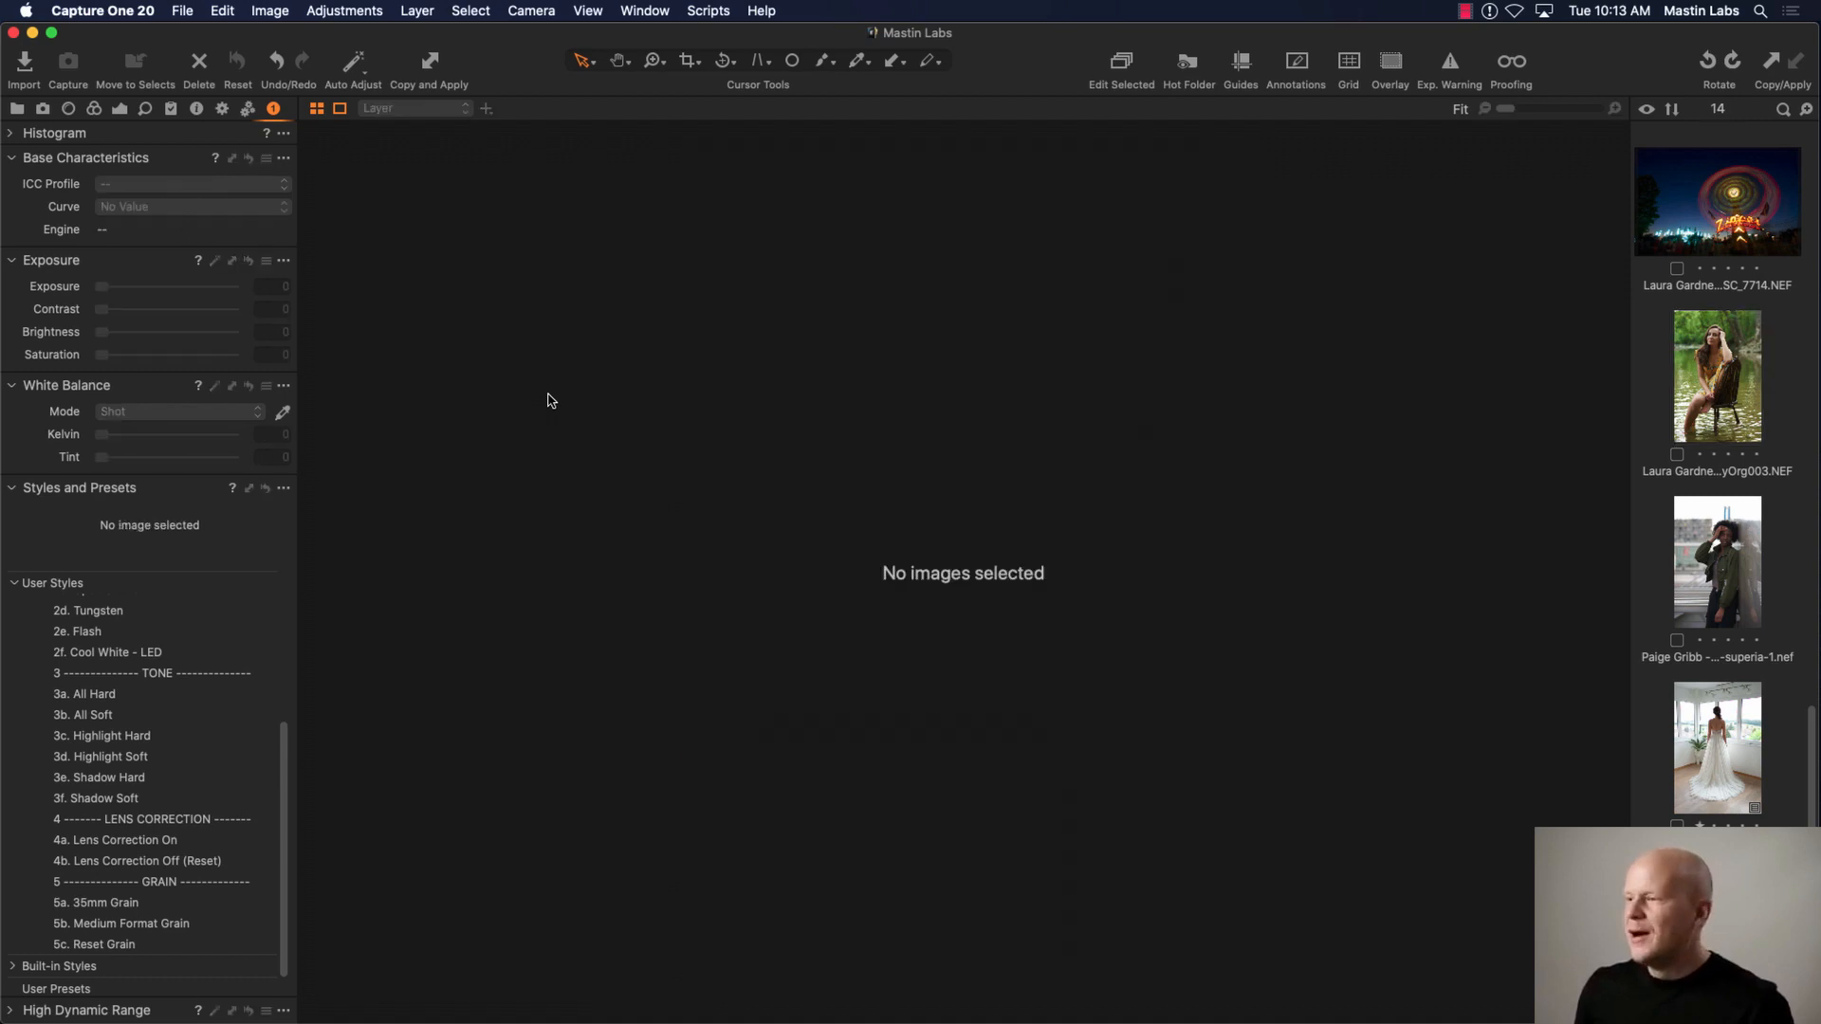
{"action": "left_click", "coordinate": [1707, 384]}
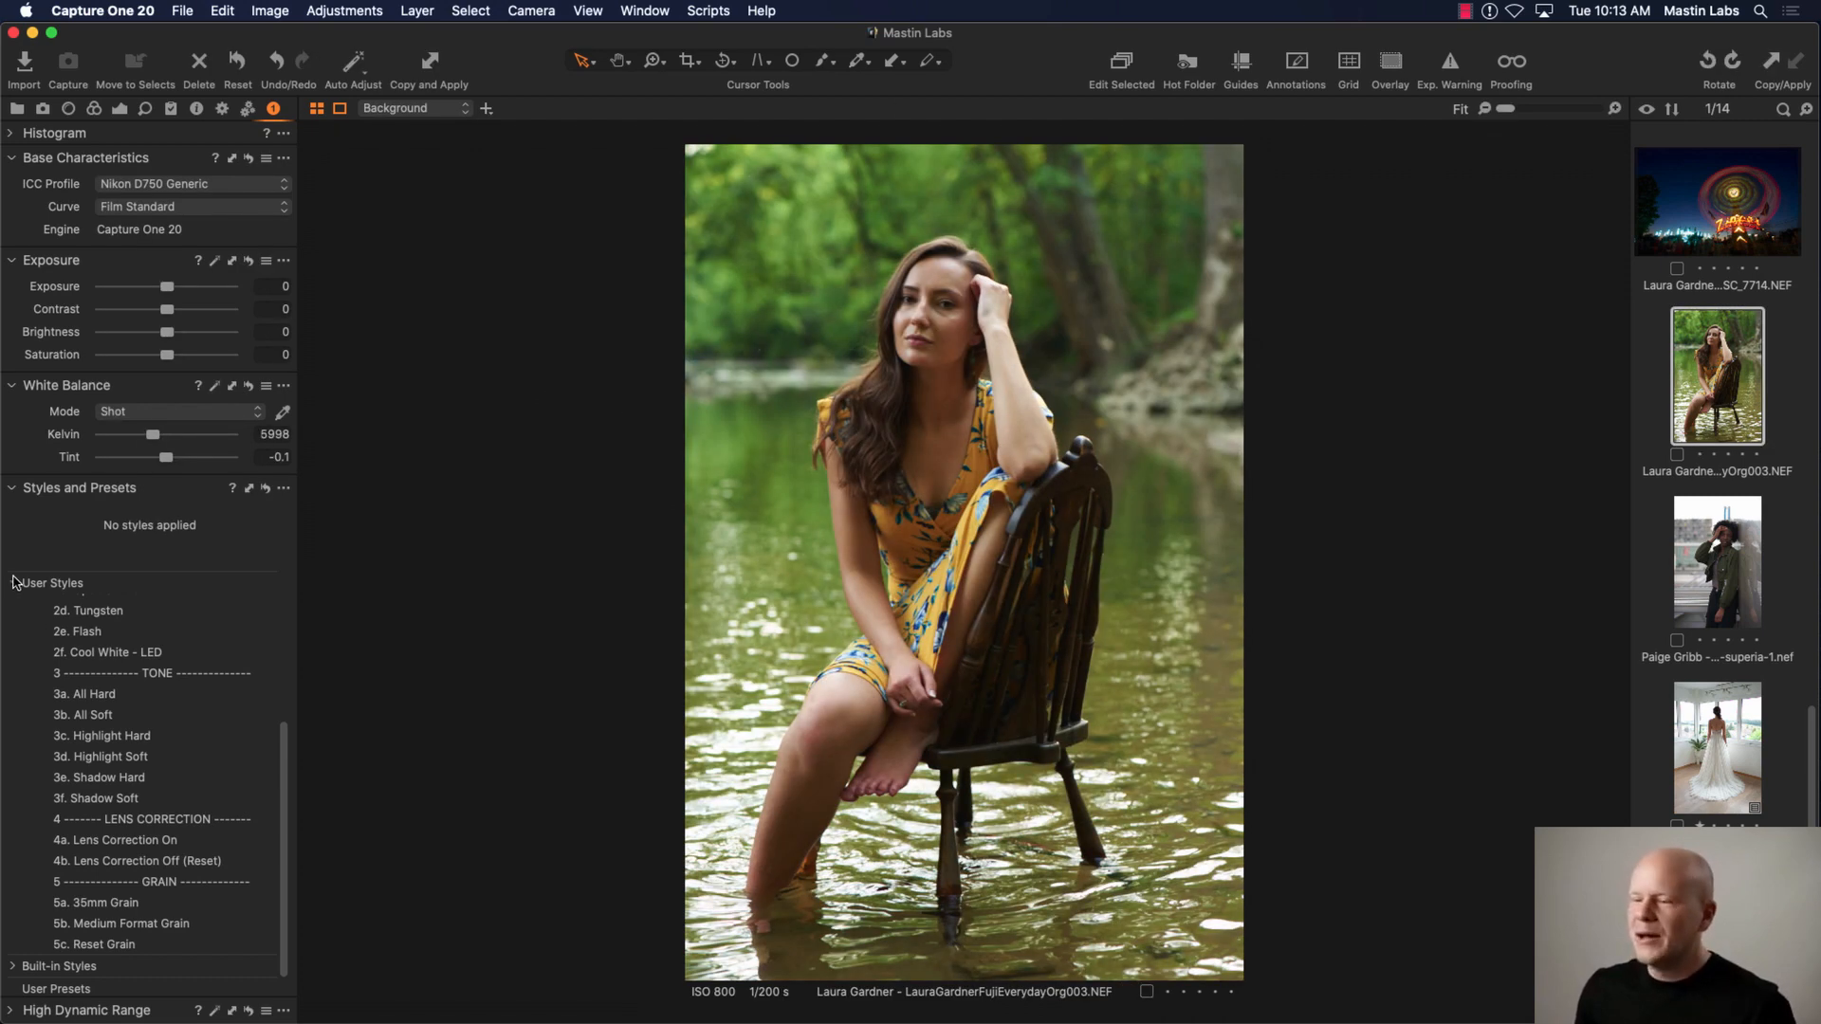
Step: Apply the 1a. Portra 160 film style and the 3f. Shadow Soft tone style to the selected photo
{"action": "scroll", "coordinate": [275, 730], "scroll_direction": "up", "scroll_amount": 5}
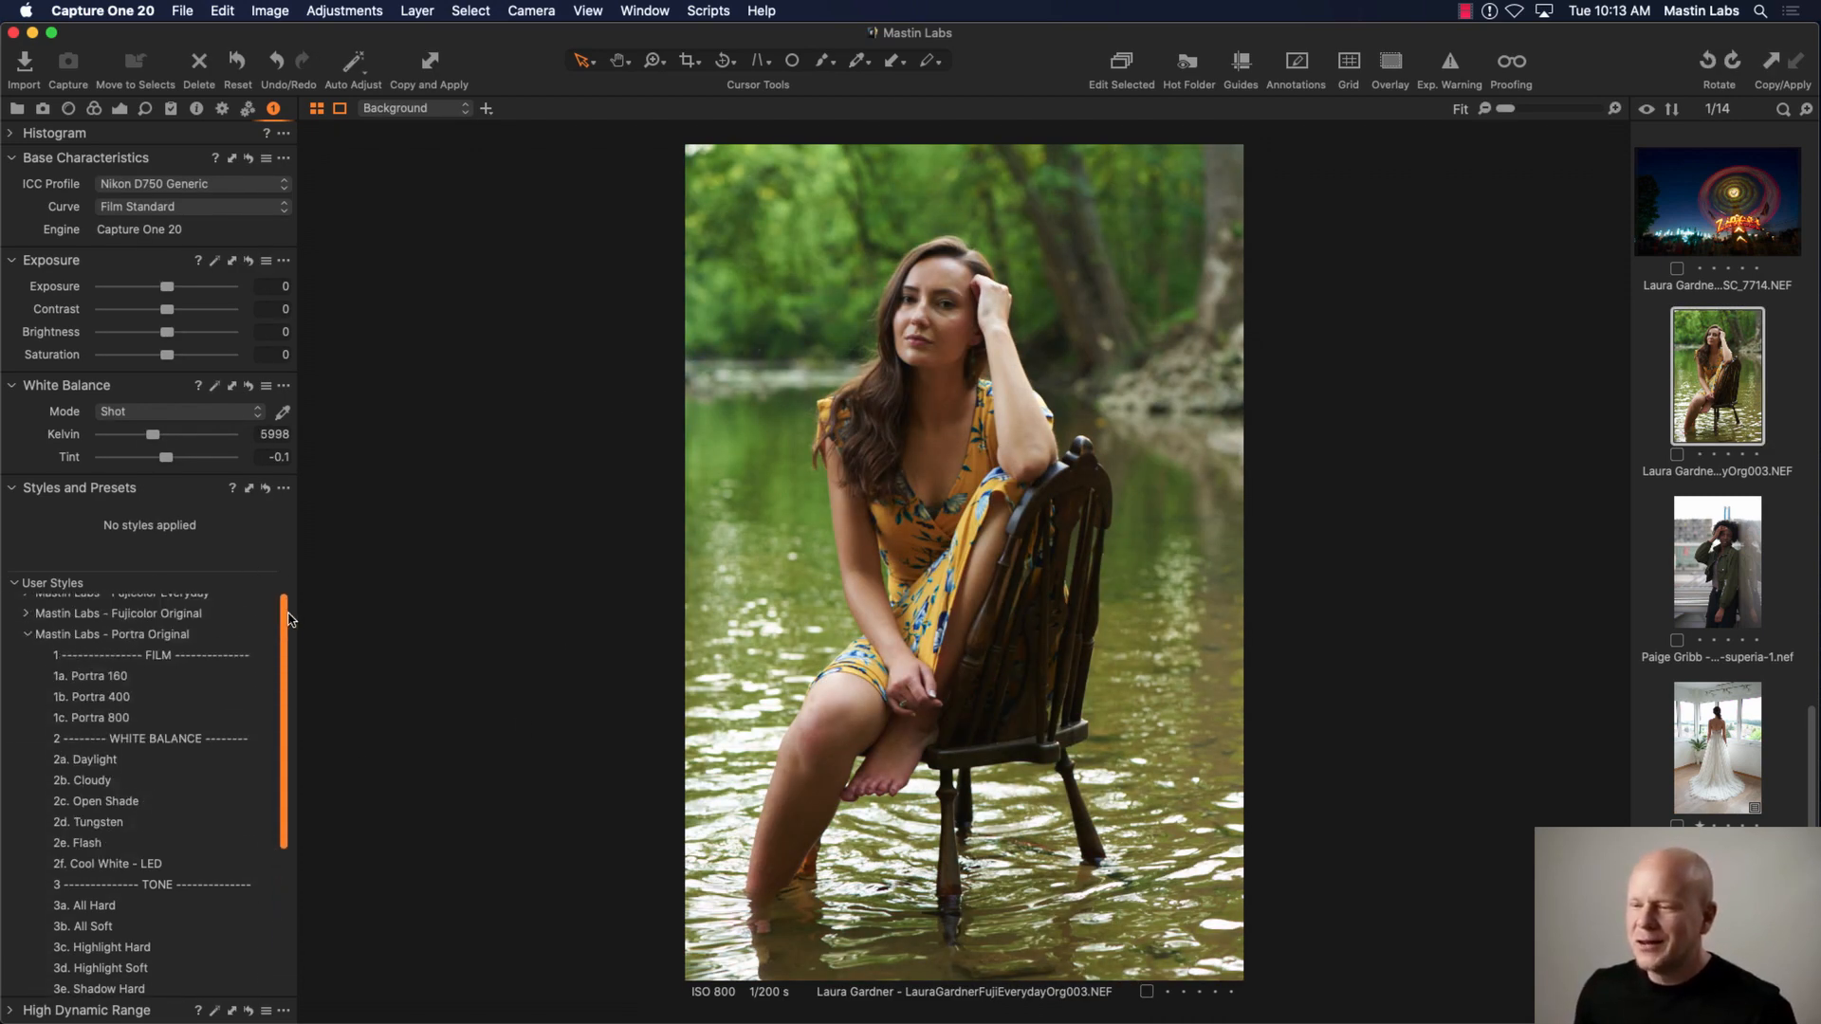
{"action": "left_click", "coordinate": [168, 699]}
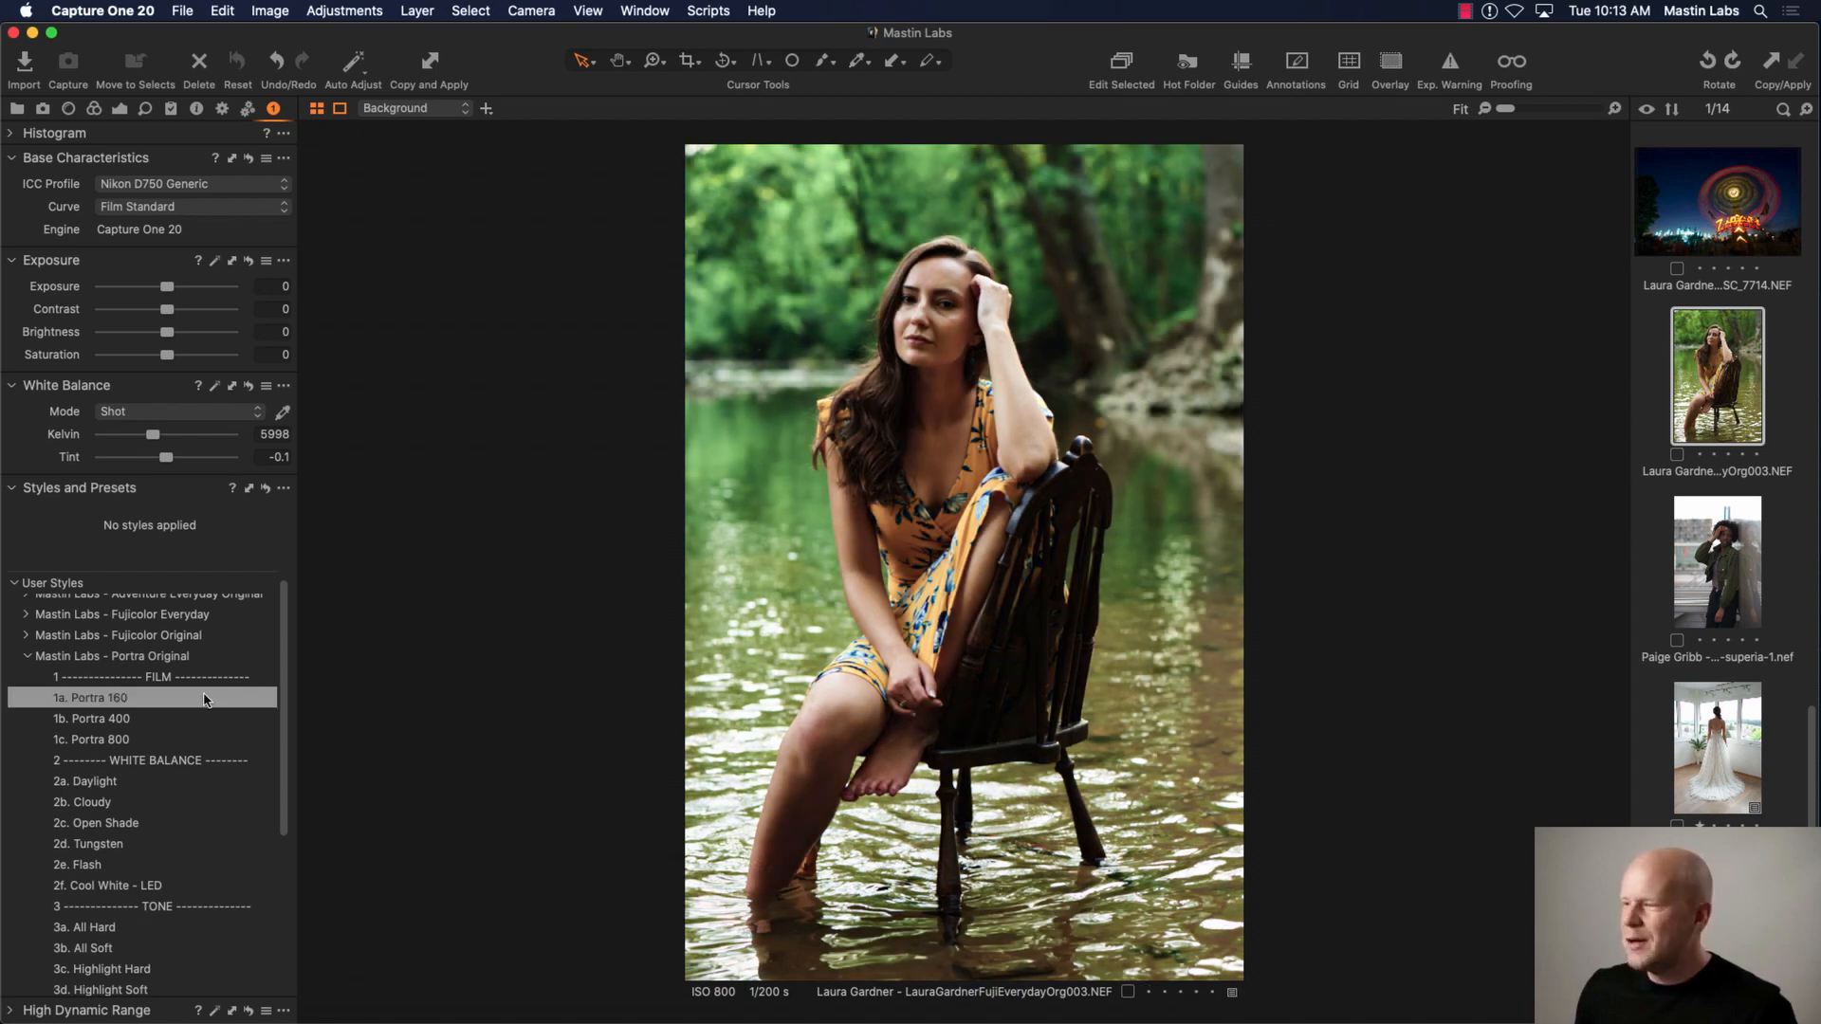
{"action": "left_click_drag", "start_coordinate": [289, 656], "coordinate": [290, 797]}
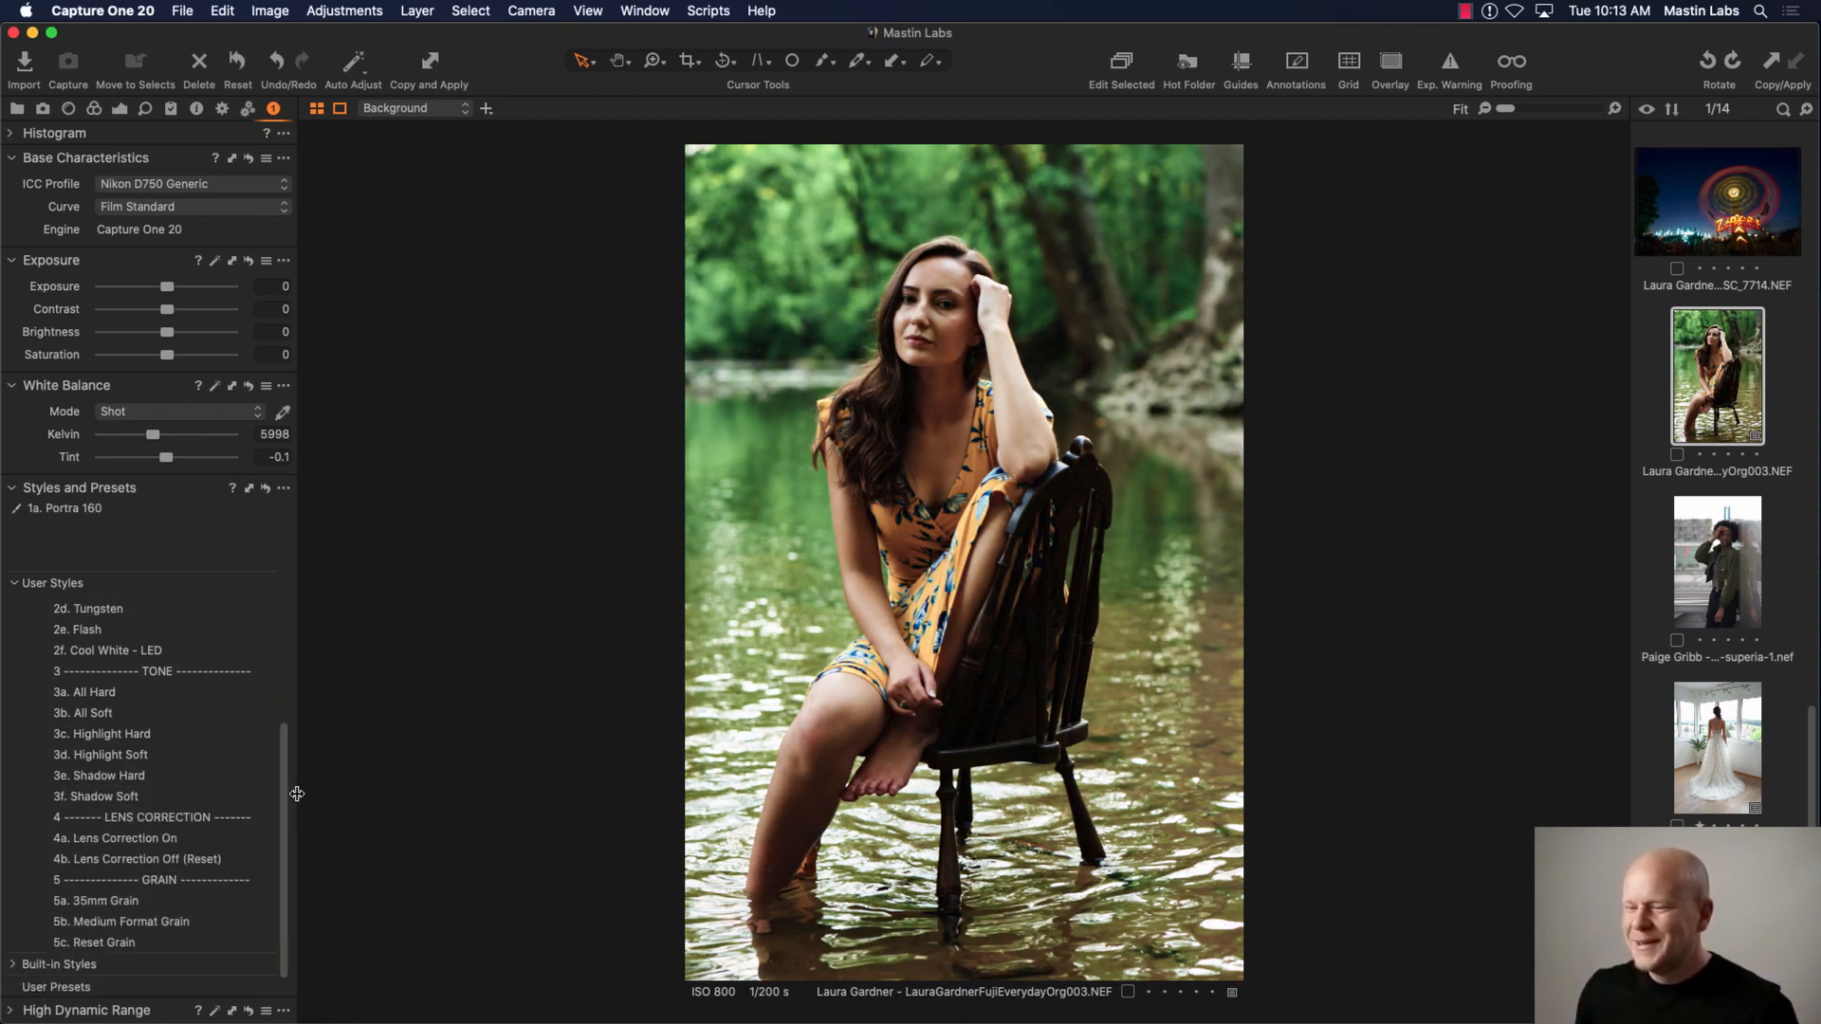
{"action": "left_click", "coordinate": [251, 797]}
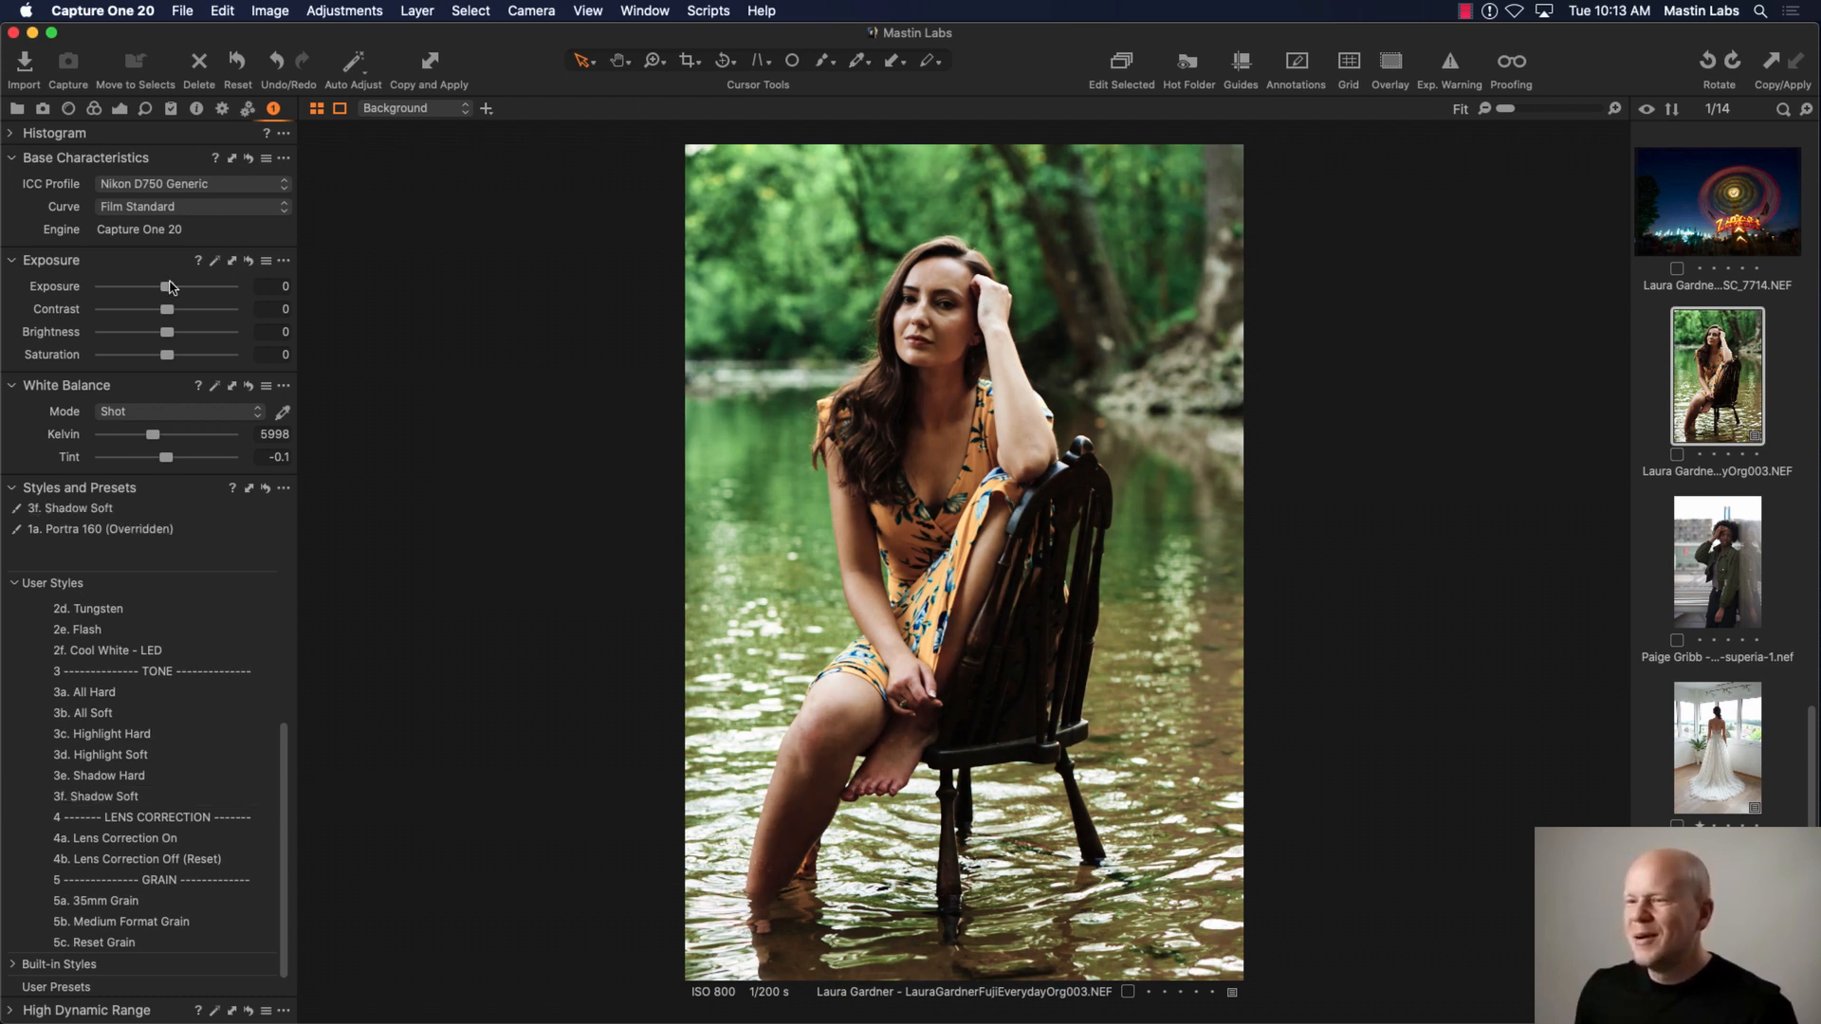
Step: Set the photo's exposure to 0.25 and its white balance tint to -2
{"action": "left_click_drag", "start_coordinate": [168, 290], "coordinate": [172, 289]}
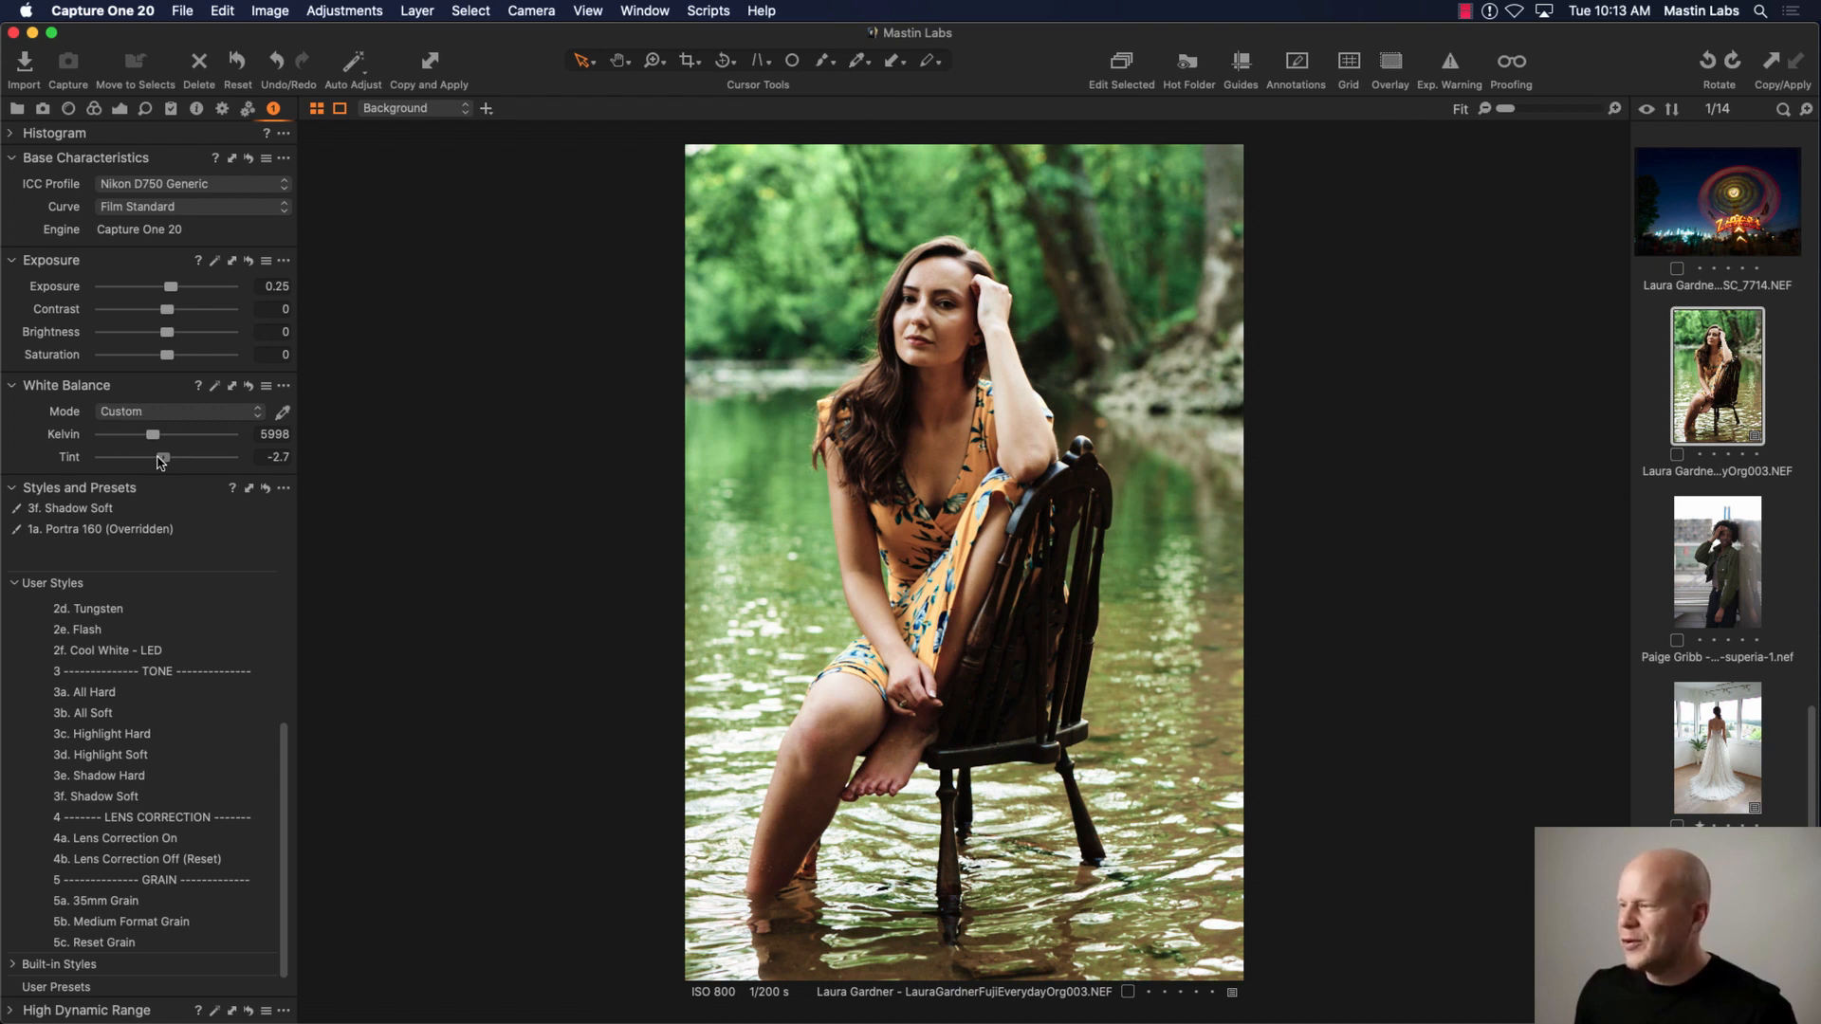
{"action": "left_click_drag", "start_coordinate": [166, 458], "coordinate": [164, 459]}
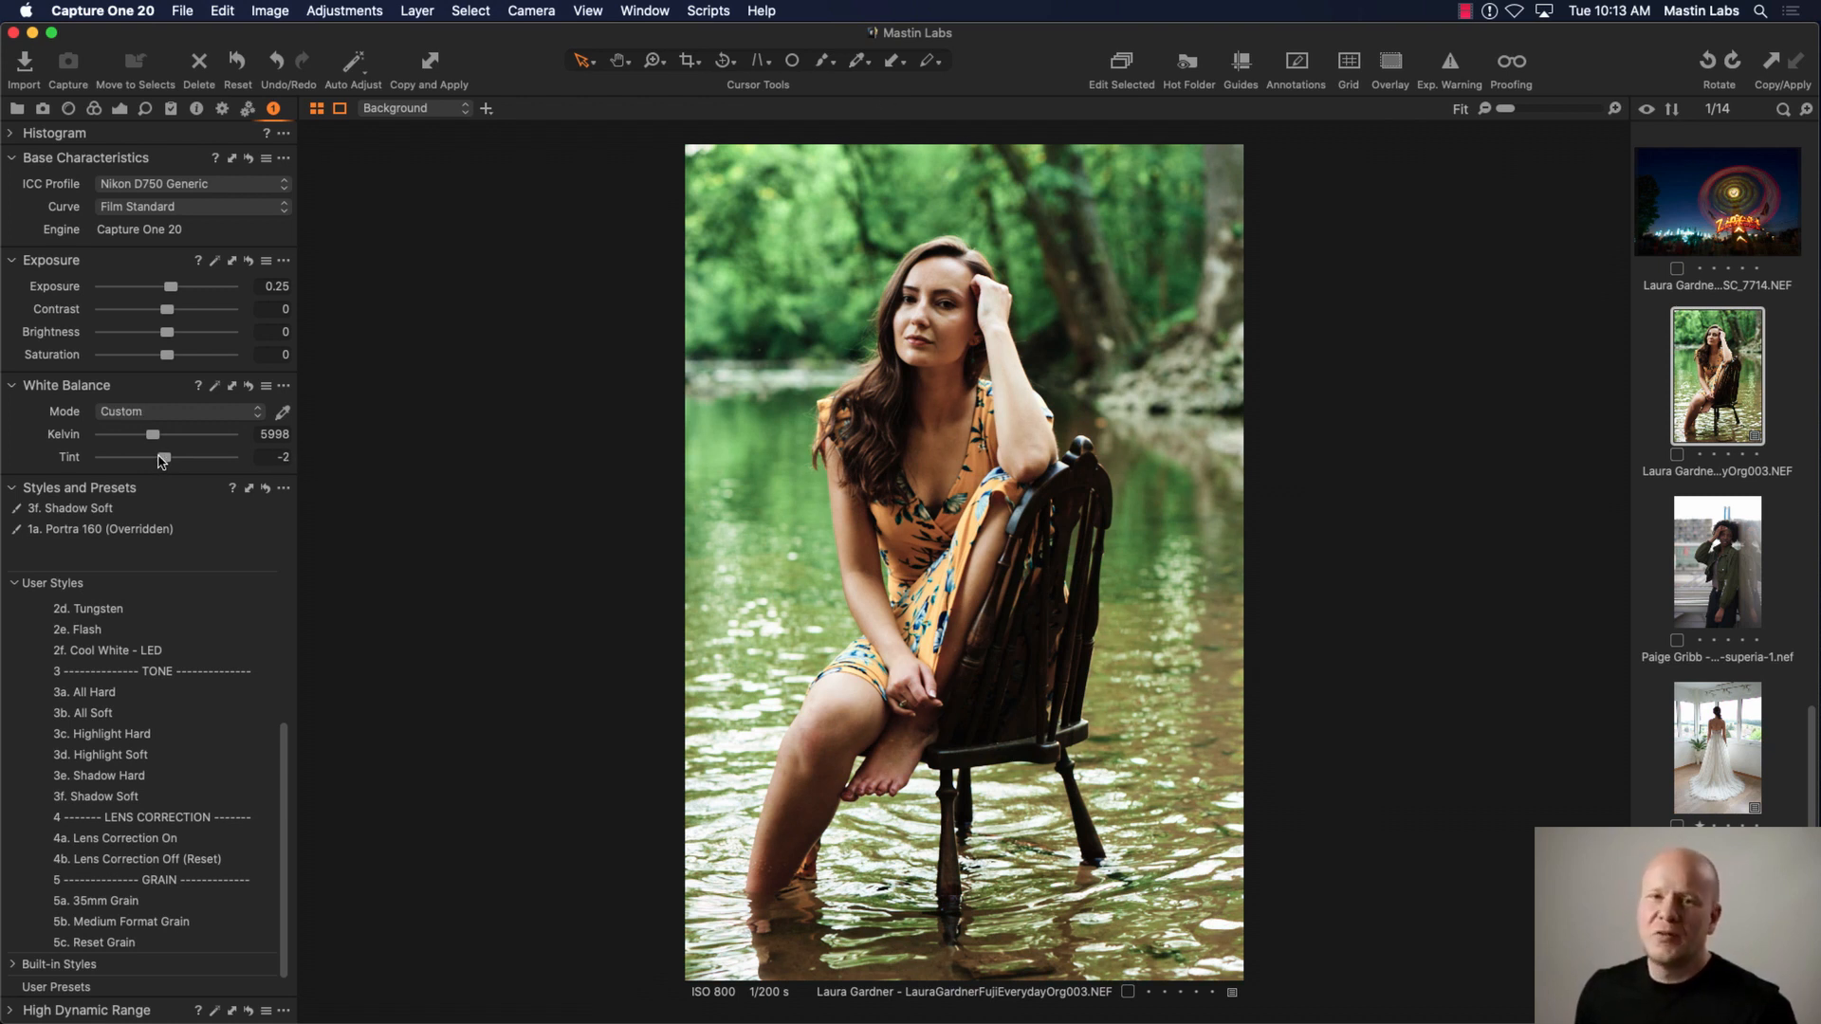
Step: Compare the edited photo with the original by resetting, undoing the reset, and resetting all adjustments again
{"action": "left_click", "coordinate": [238, 62]}
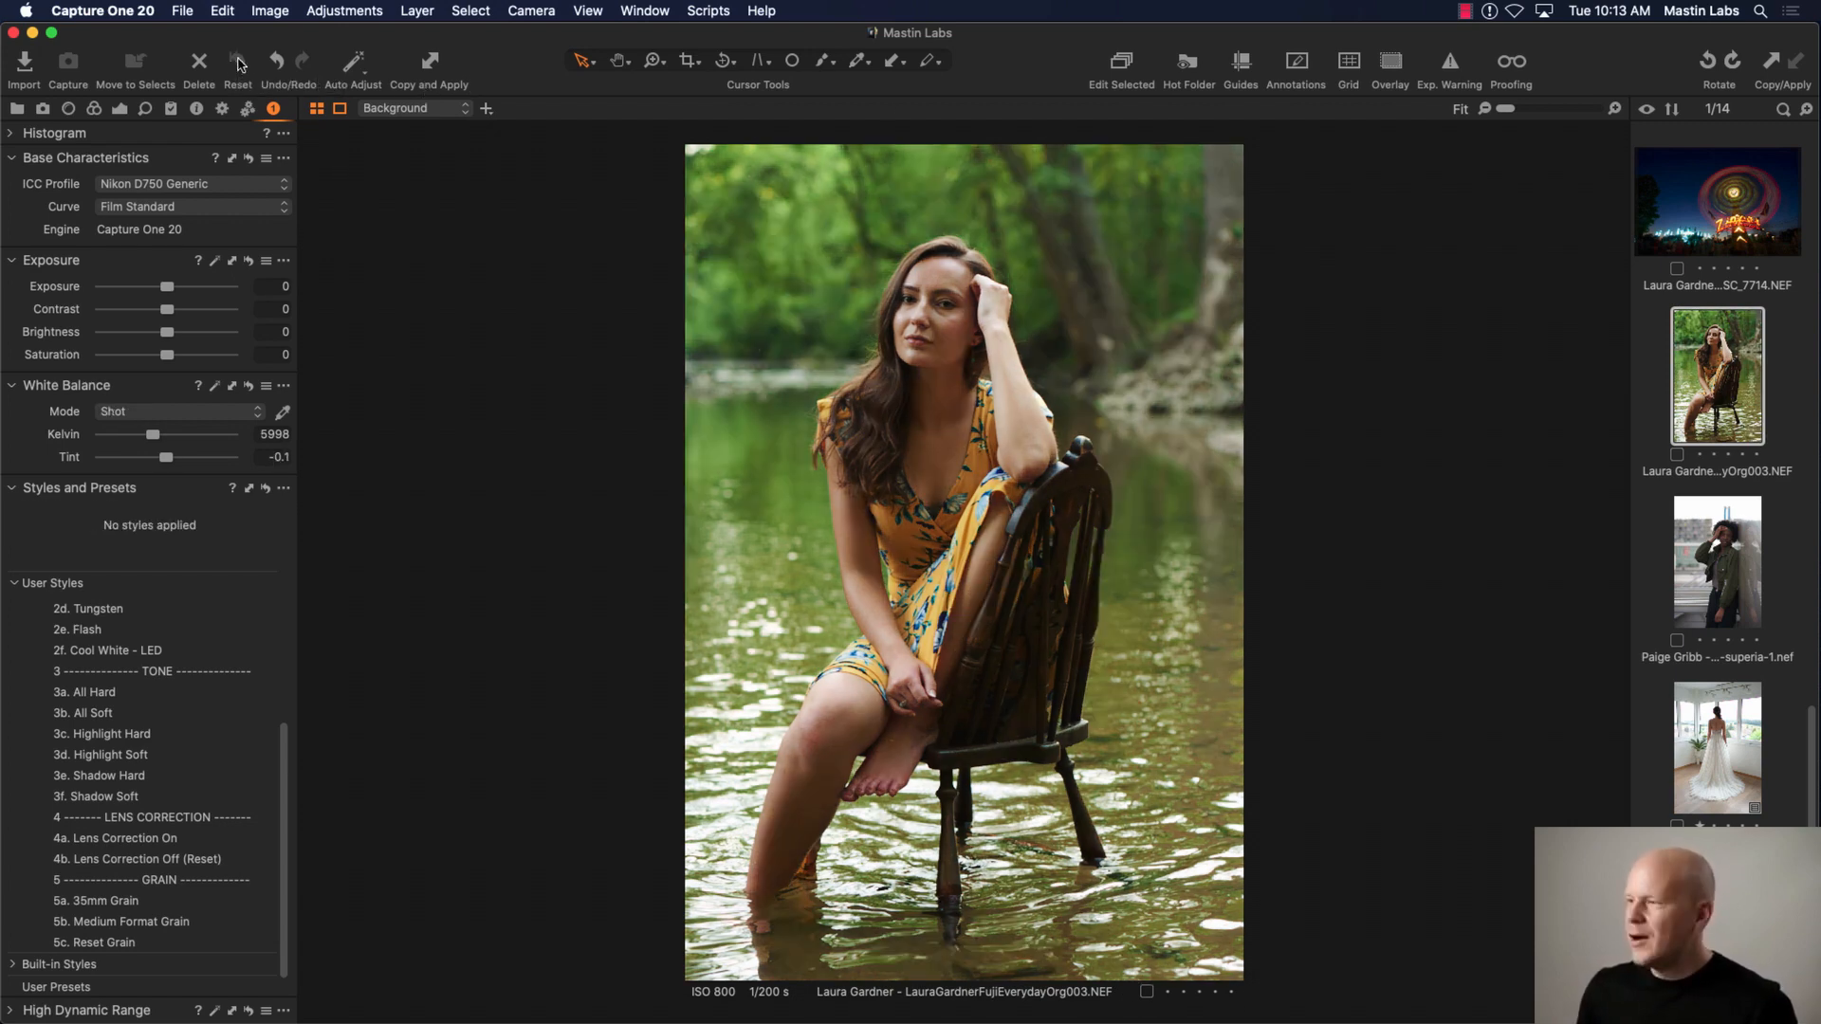
{"action": "key", "text": "super+z"}
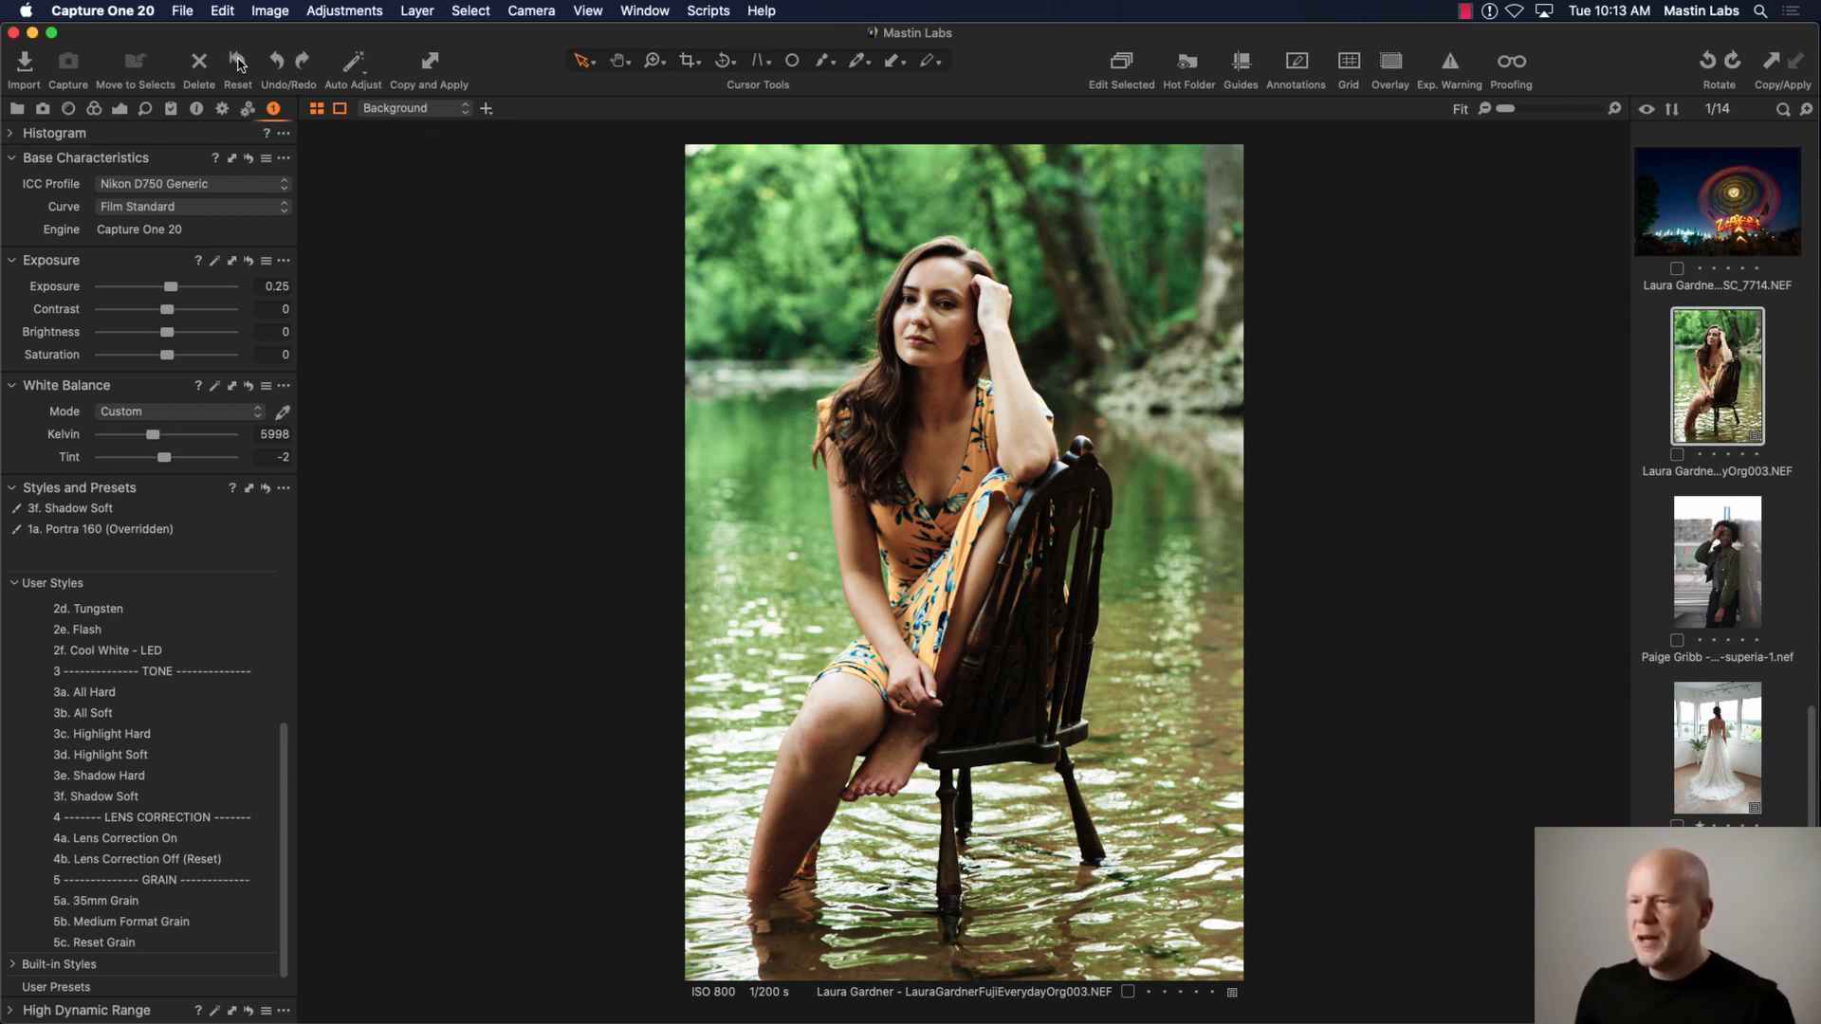
{"action": "left_click", "coordinate": [238, 63]}
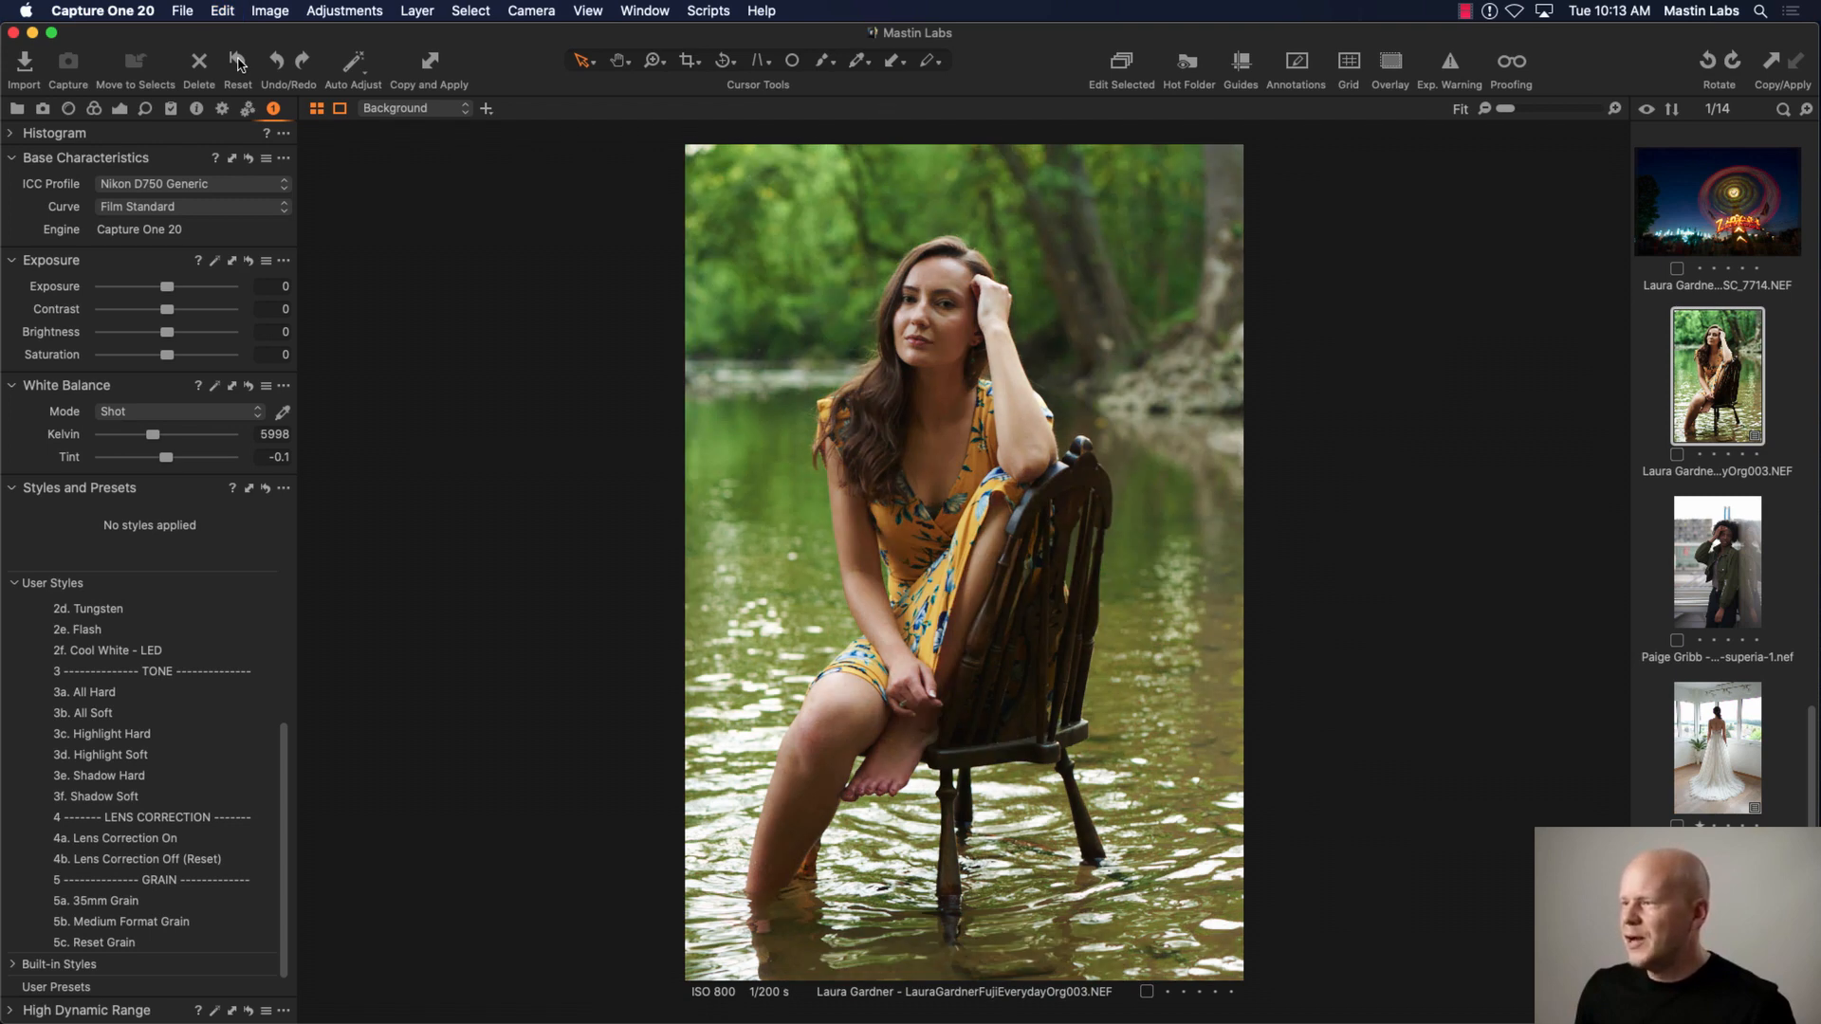
Step: Undo the reset on the photo of the woman on the chair and apply the 1b. Portra 400 film style
{"action": "key", "text": "super+z"}
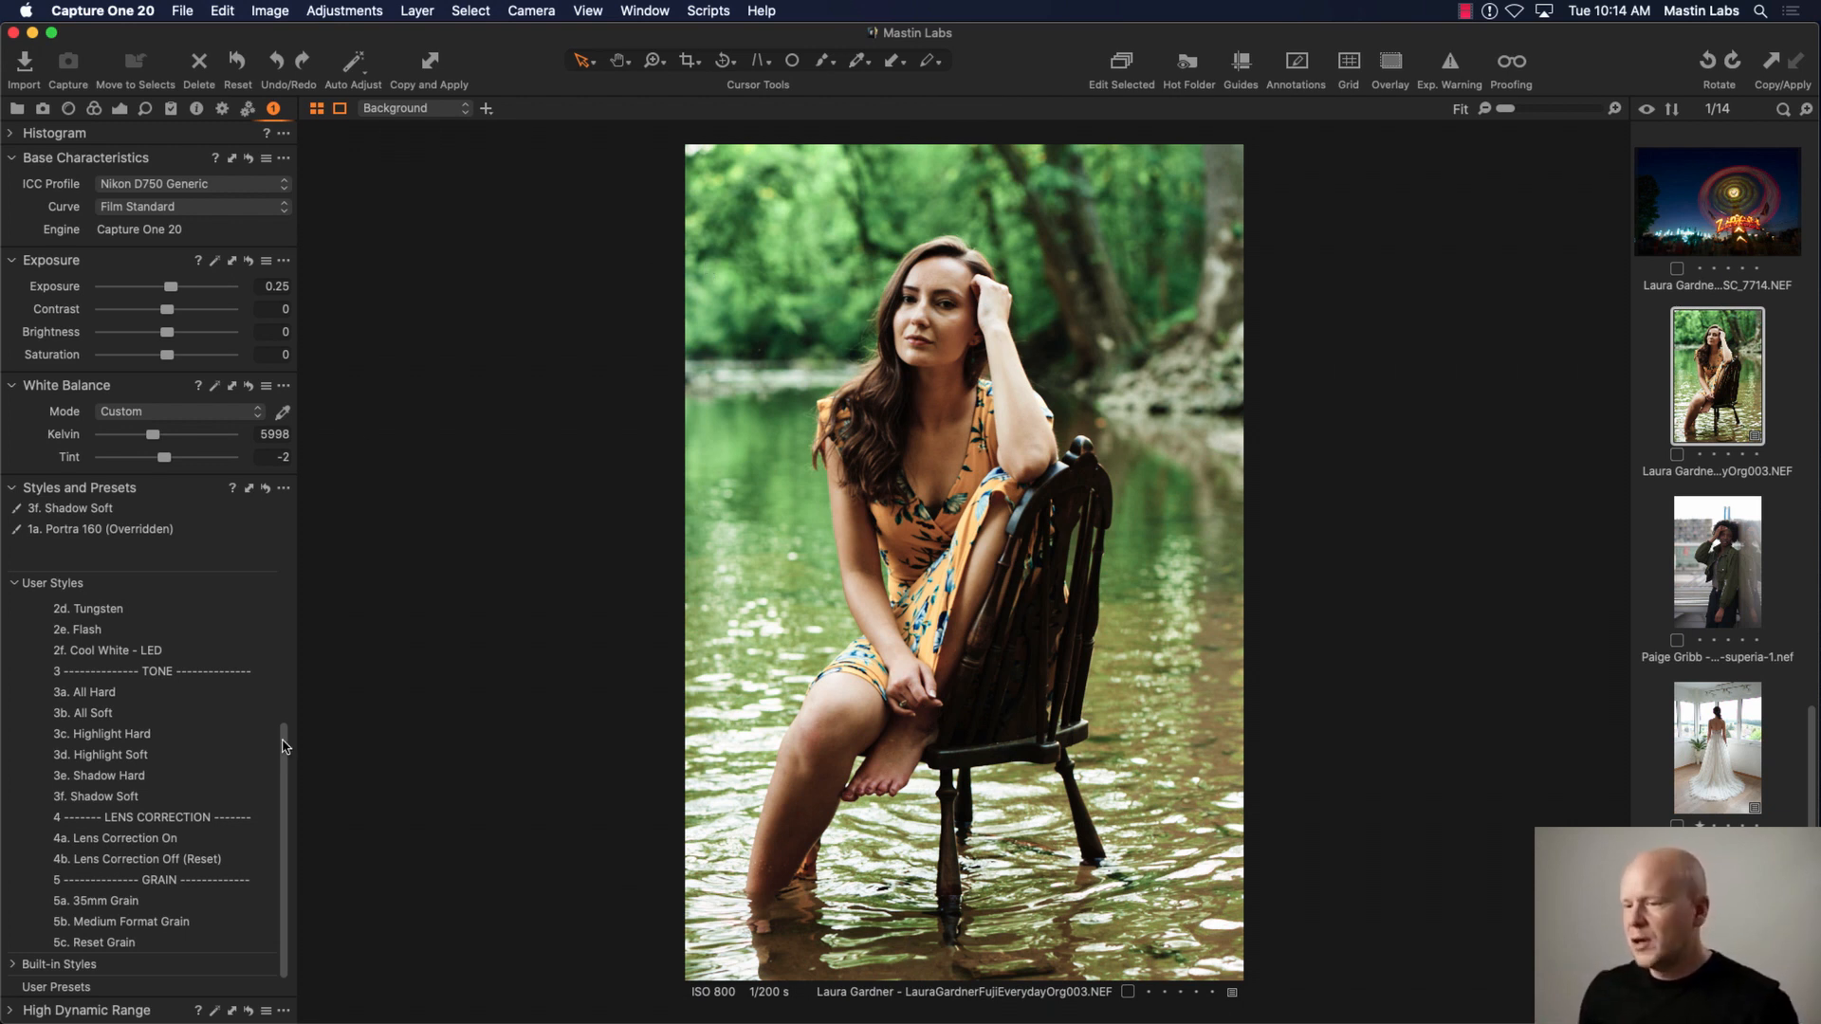
{"action": "left_click_drag", "start_coordinate": [282, 746], "coordinate": [346, 623]}
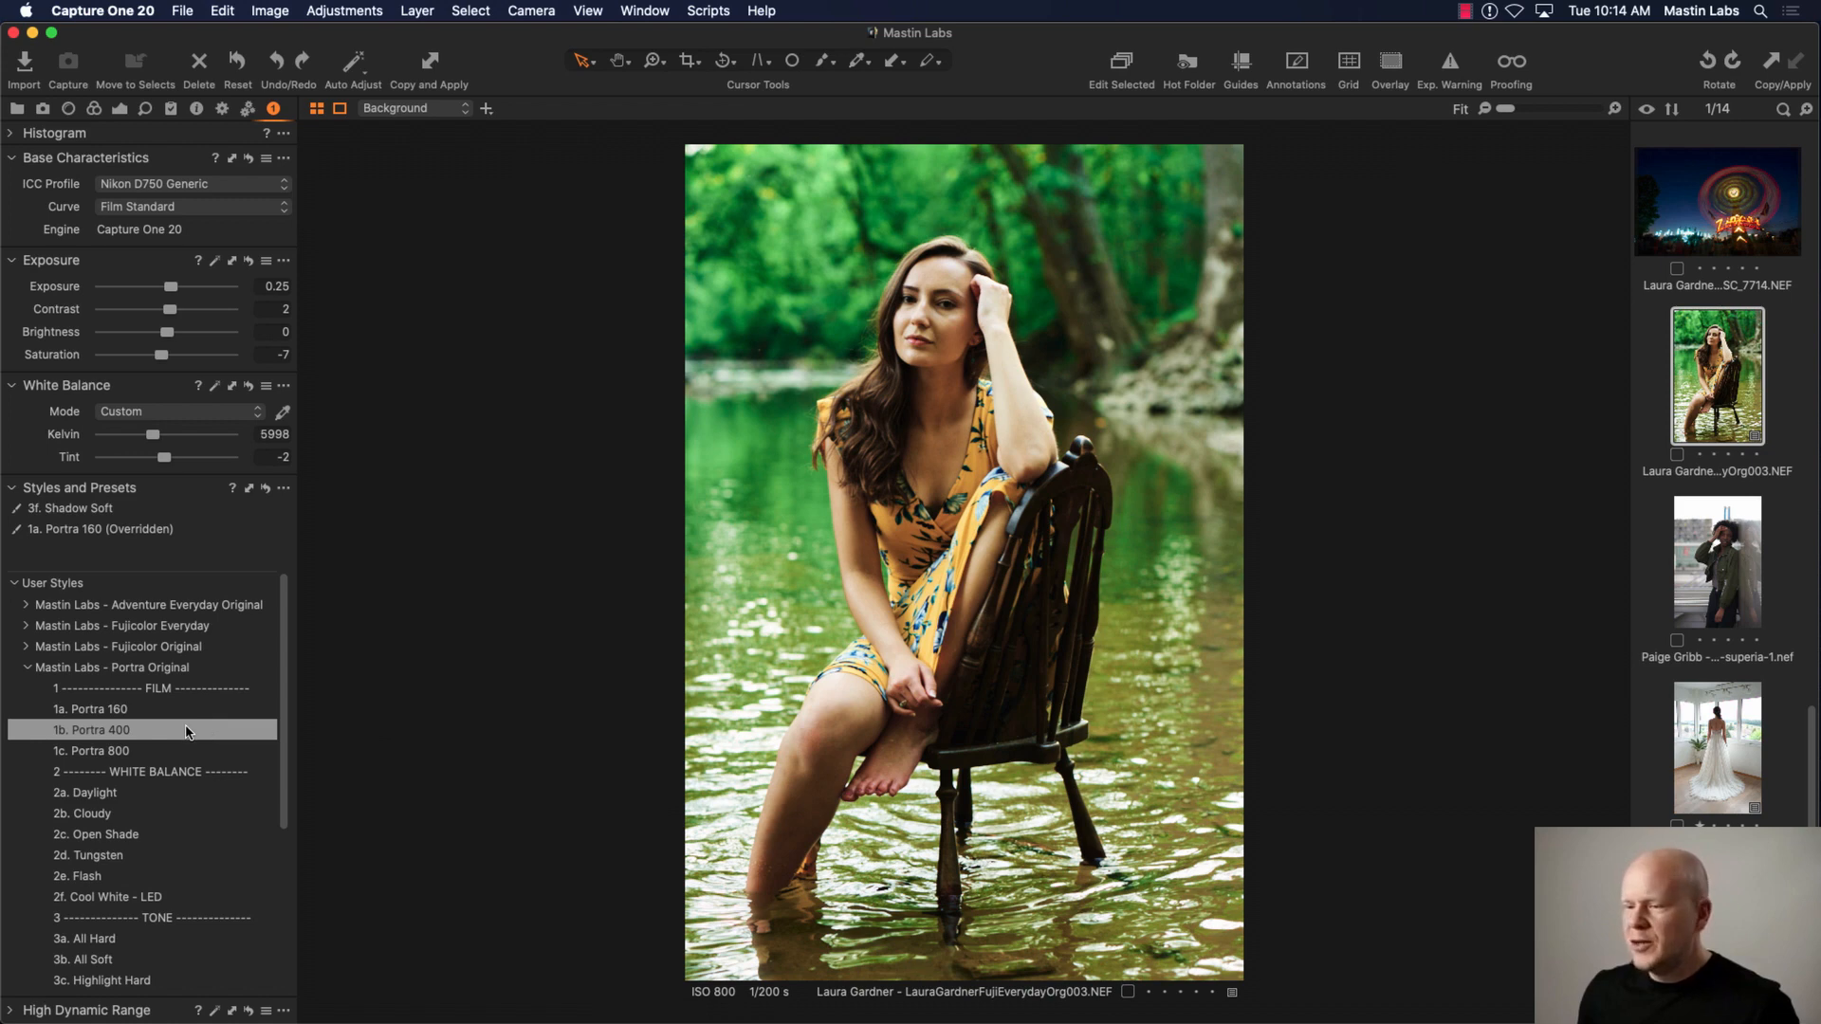
{"action": "left_click", "coordinate": [186, 731]}
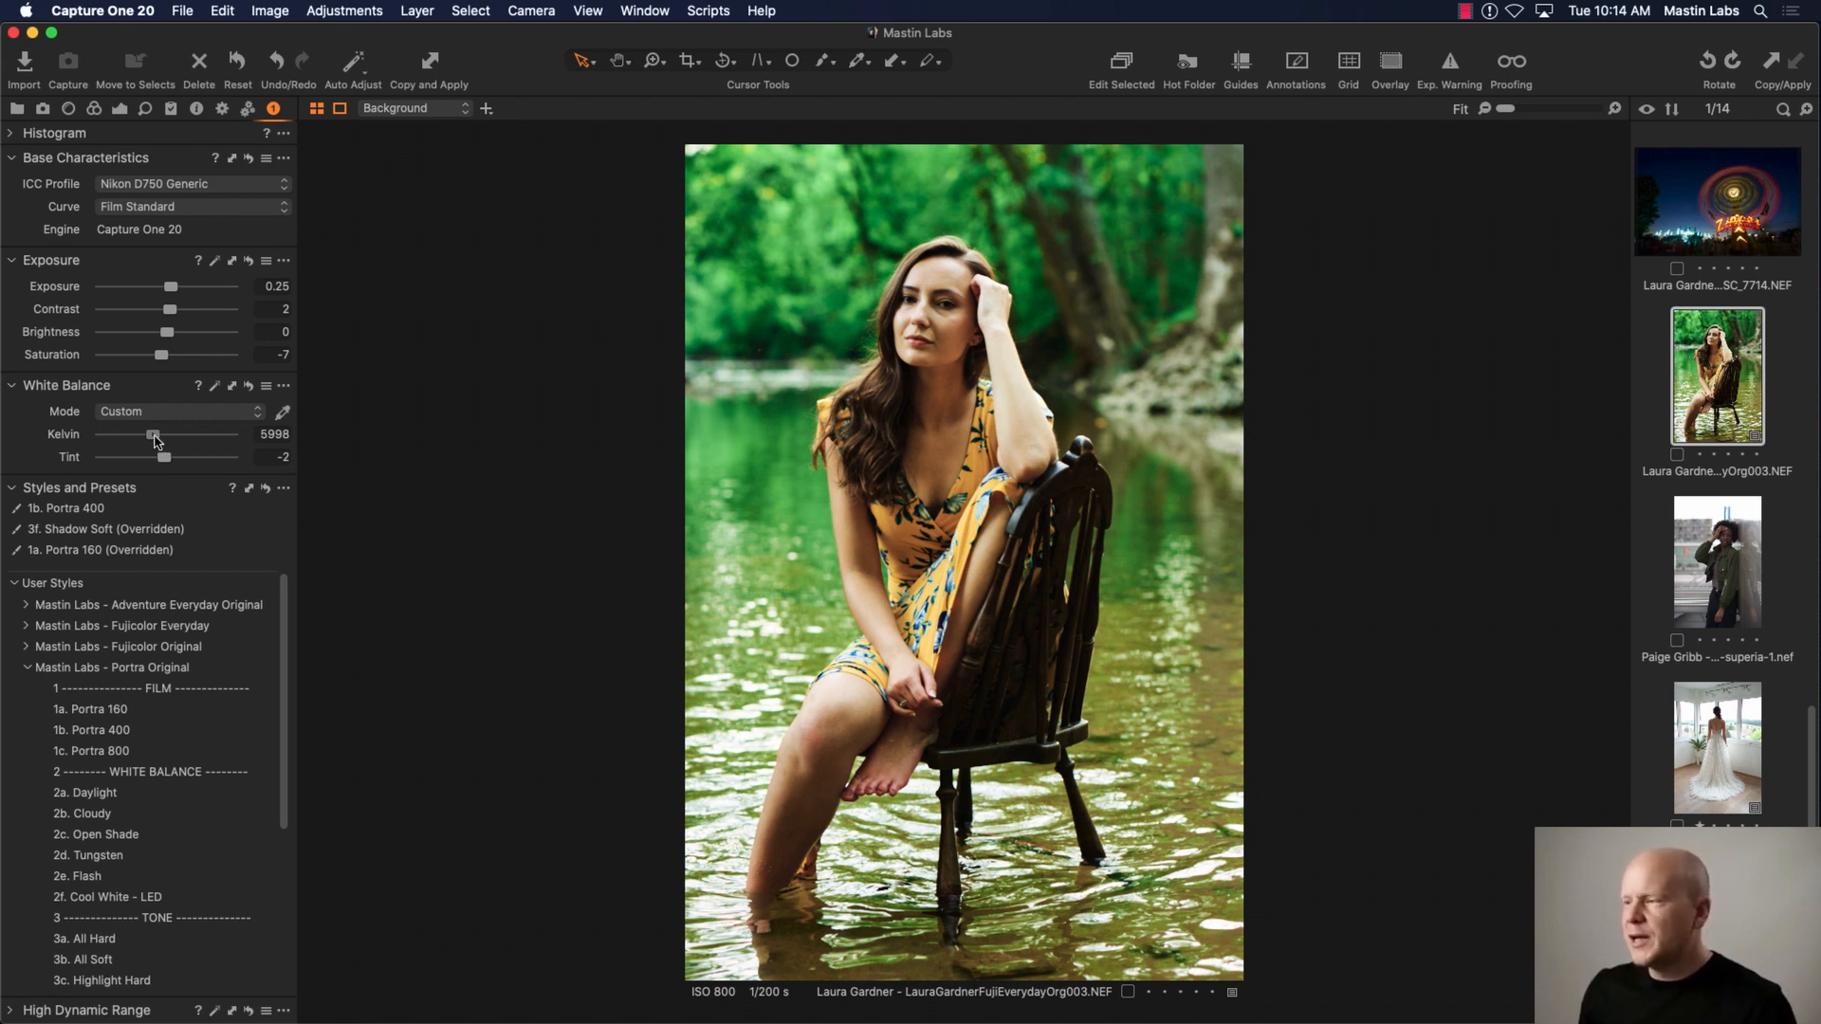
Step: Set the white balance Kelvin to 5630 and apply the 1c. Portra 800 film style to the chair photo
{"action": "left_click_drag", "start_coordinate": [155, 437], "coordinate": [149, 437]}
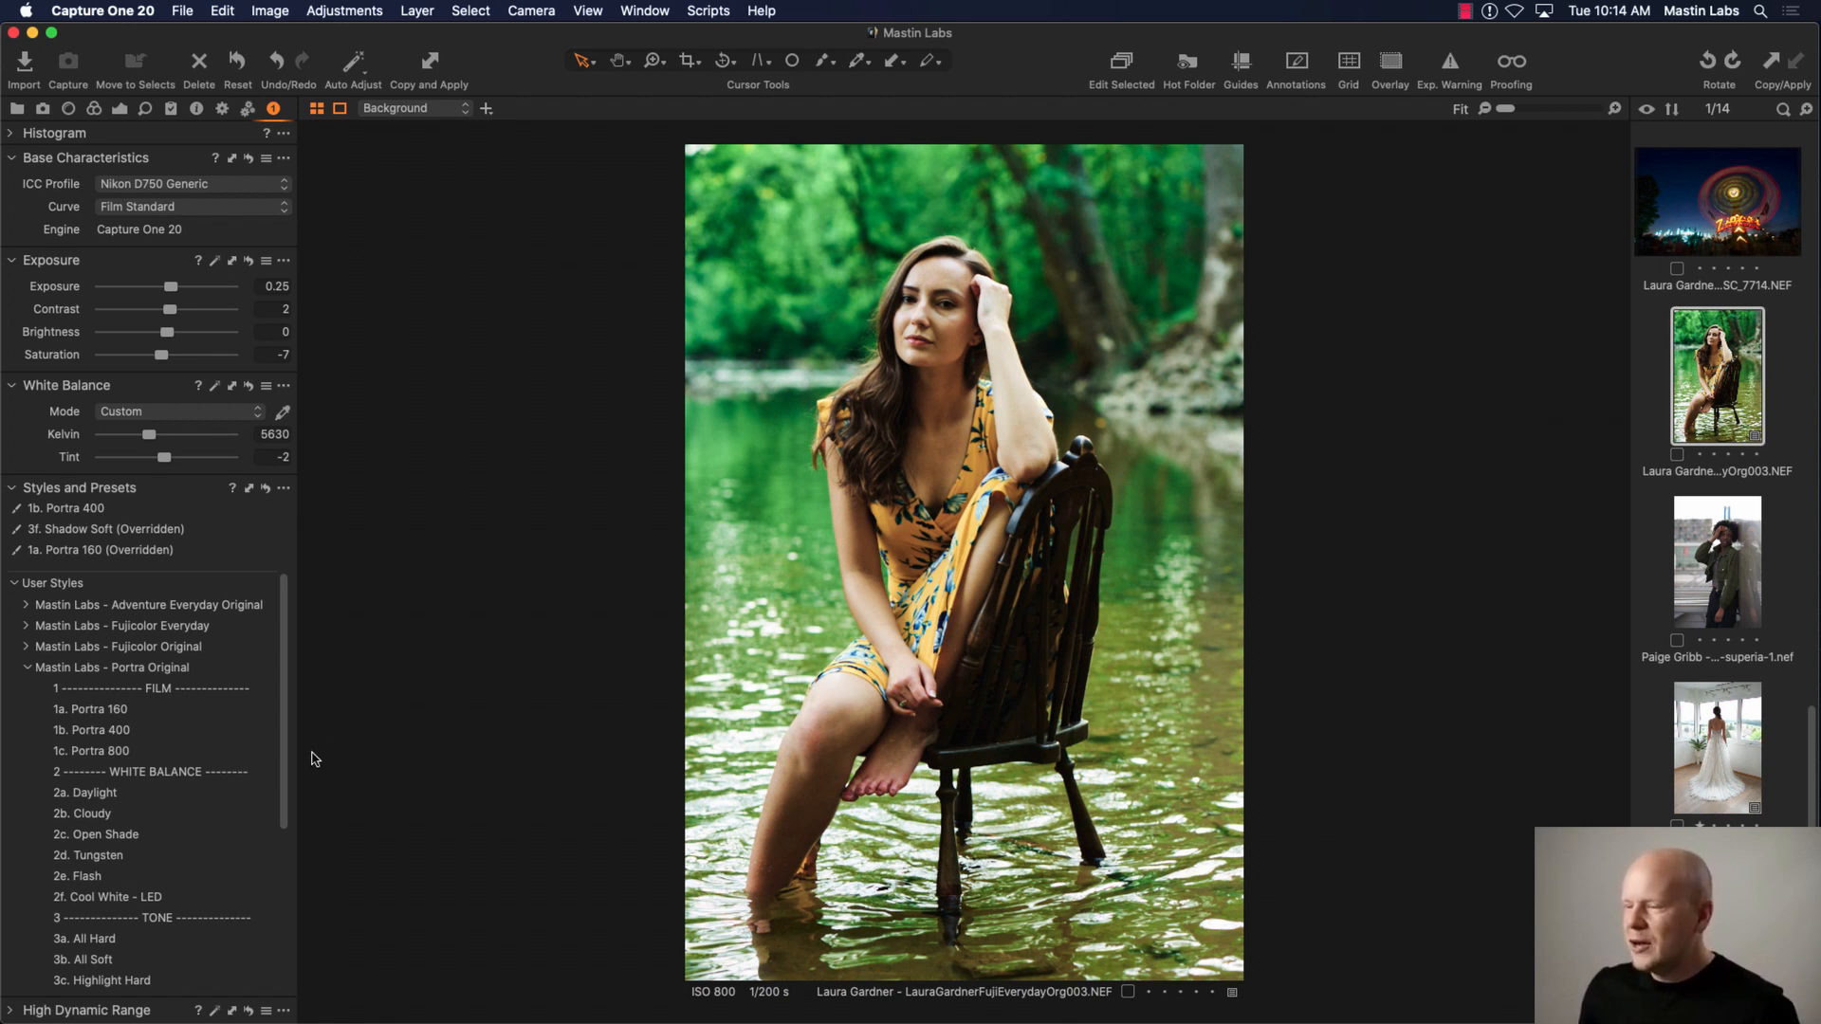
{"action": "left_click", "coordinate": [226, 758]}
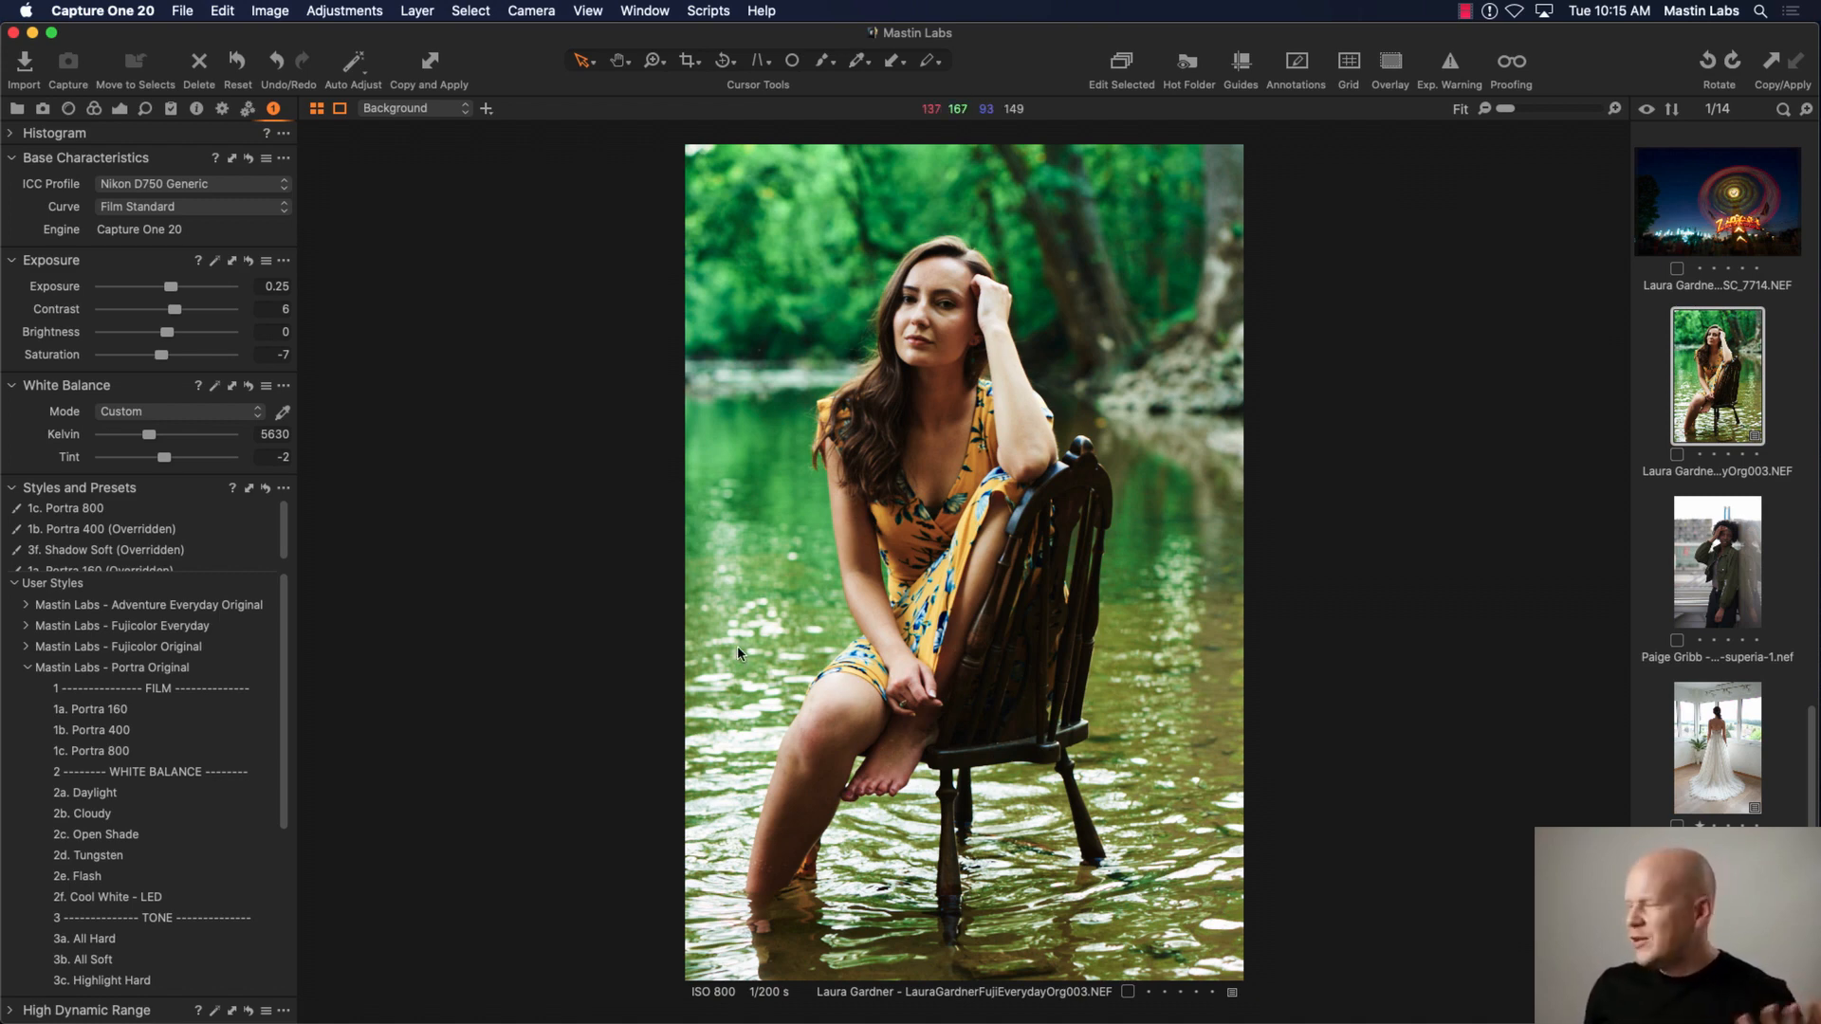
Step: Apply the 1a. Portra 160 film style to the photo of the woman in the green jacket and set its exposure to 0.91
{"action": "left_click", "coordinate": [1721, 580]}
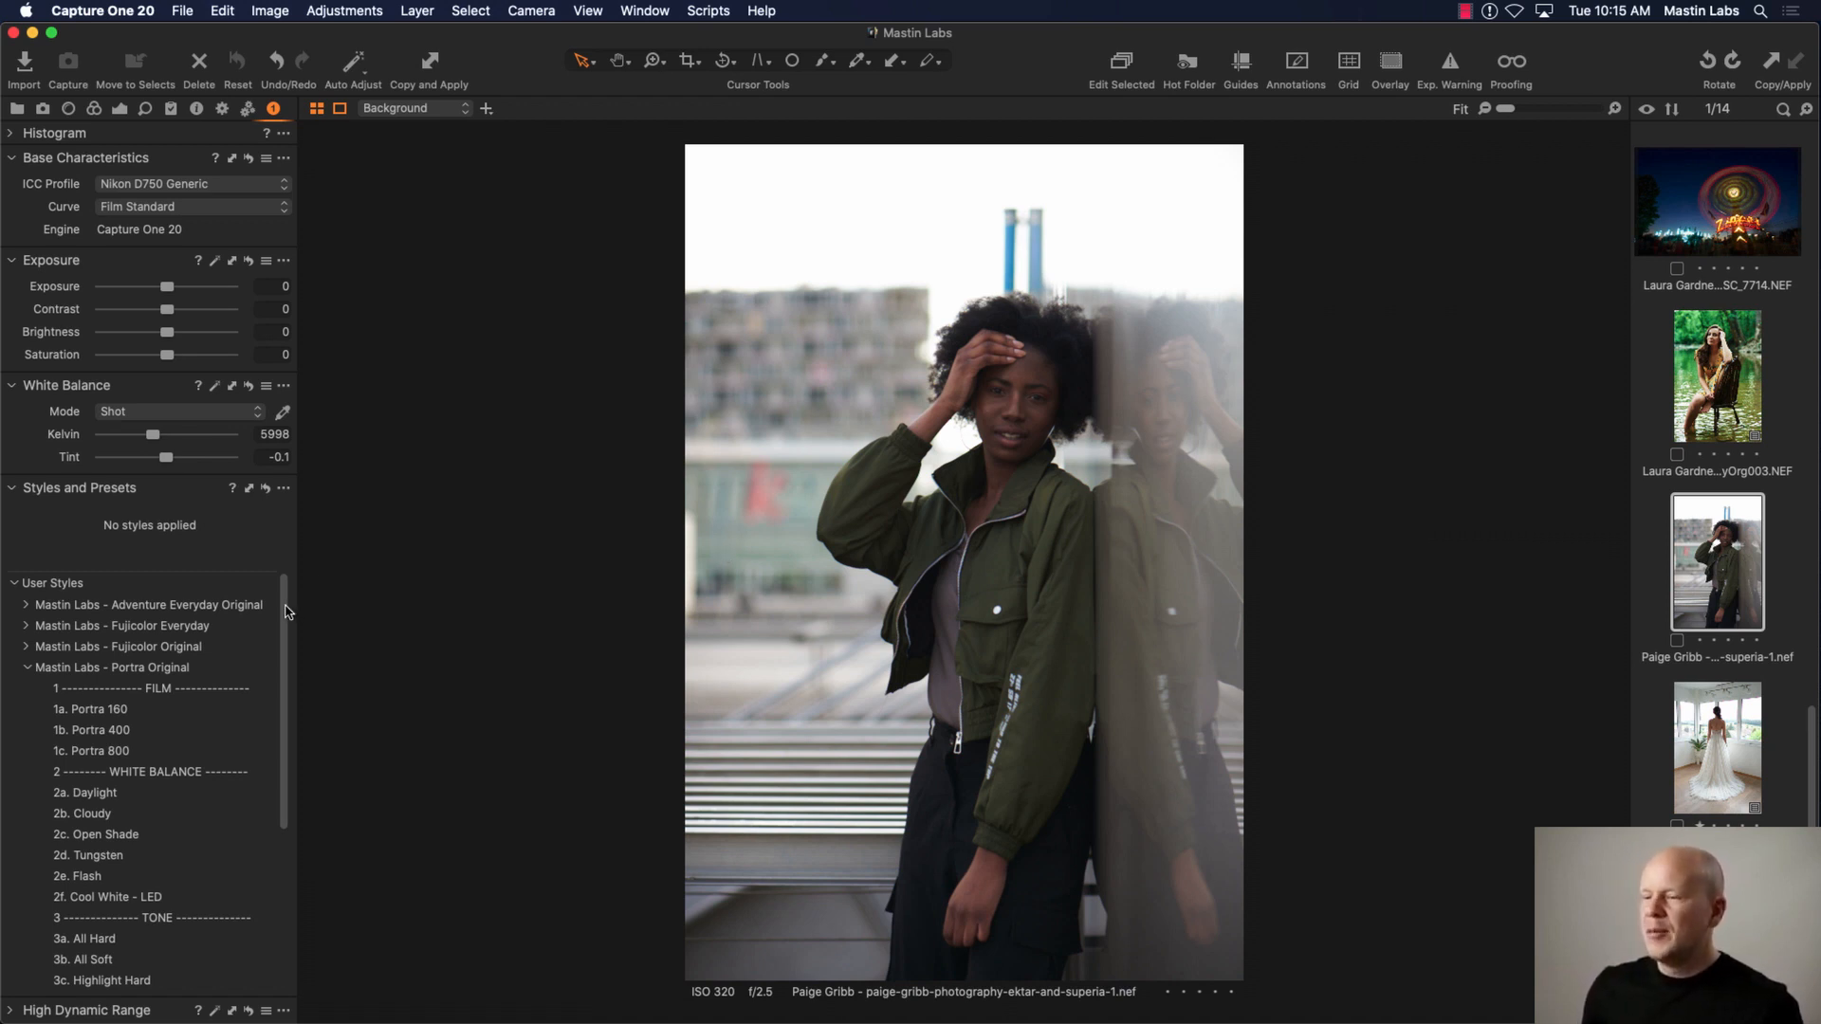
{"action": "left_click_drag", "start_coordinate": [285, 606], "coordinate": [286, 644]}
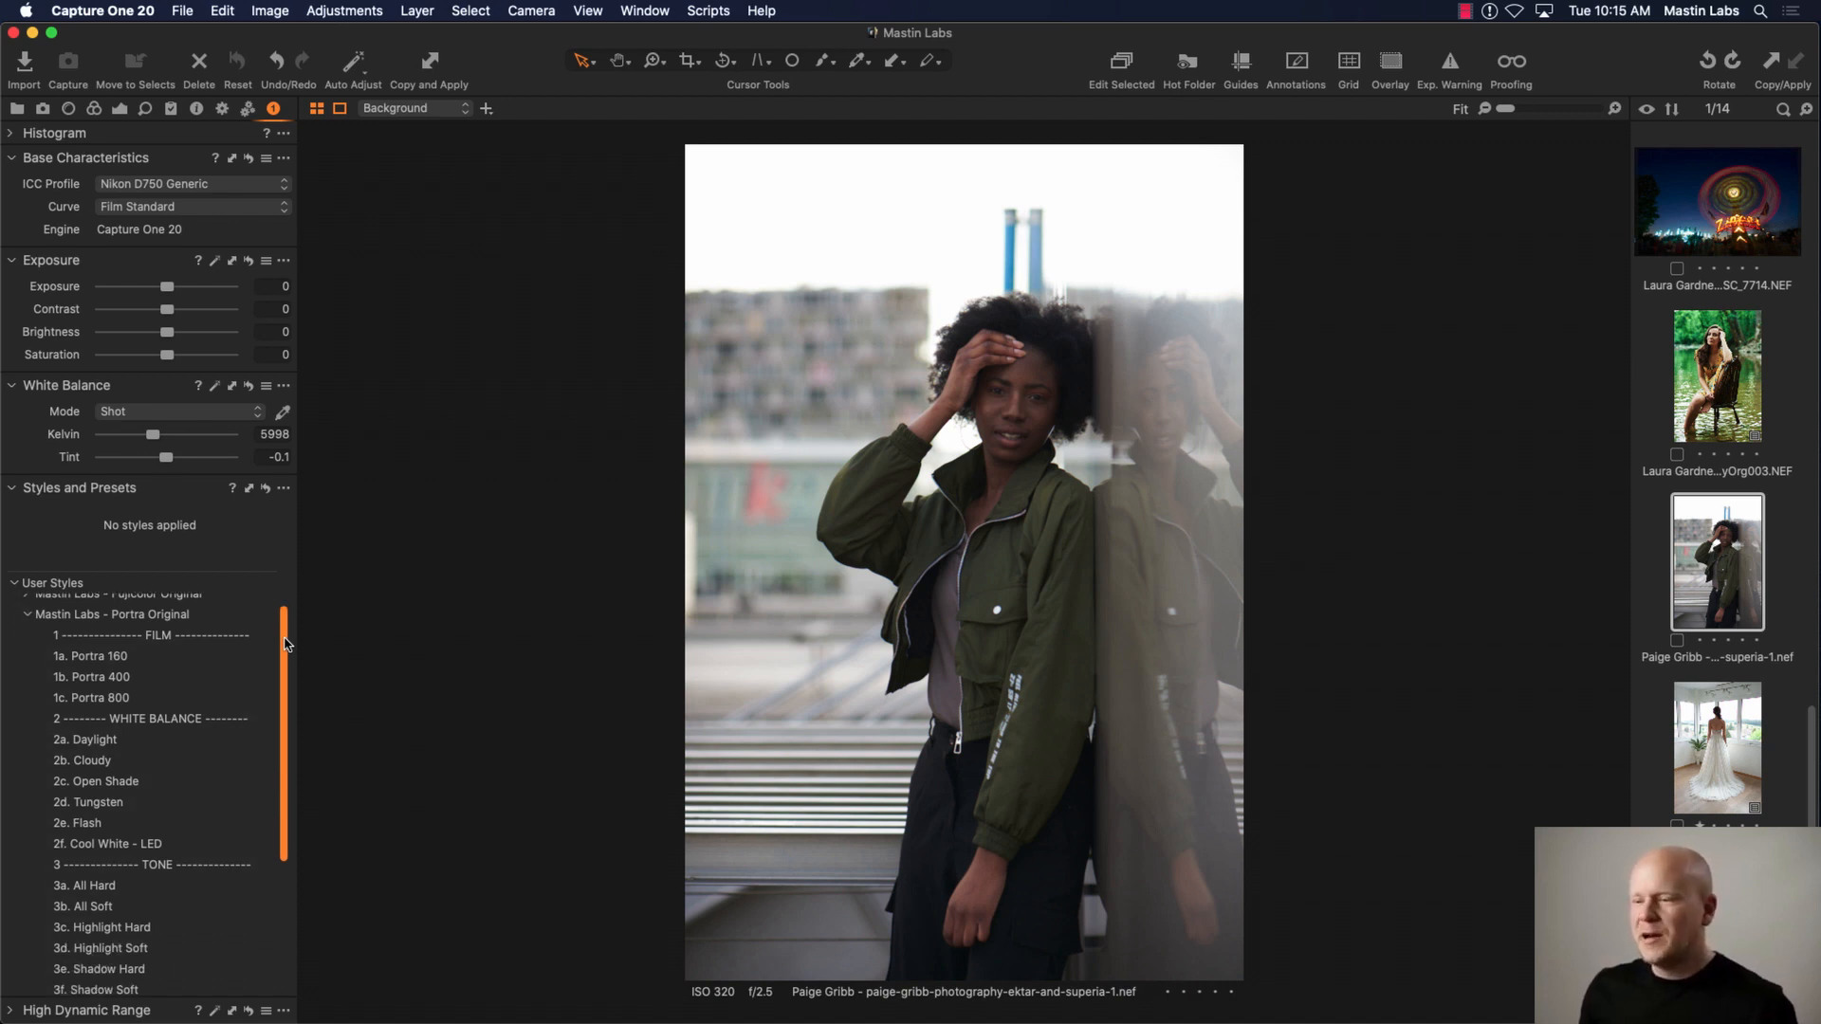
{"action": "left_click_drag", "start_coordinate": [285, 644], "coordinate": [286, 655]}
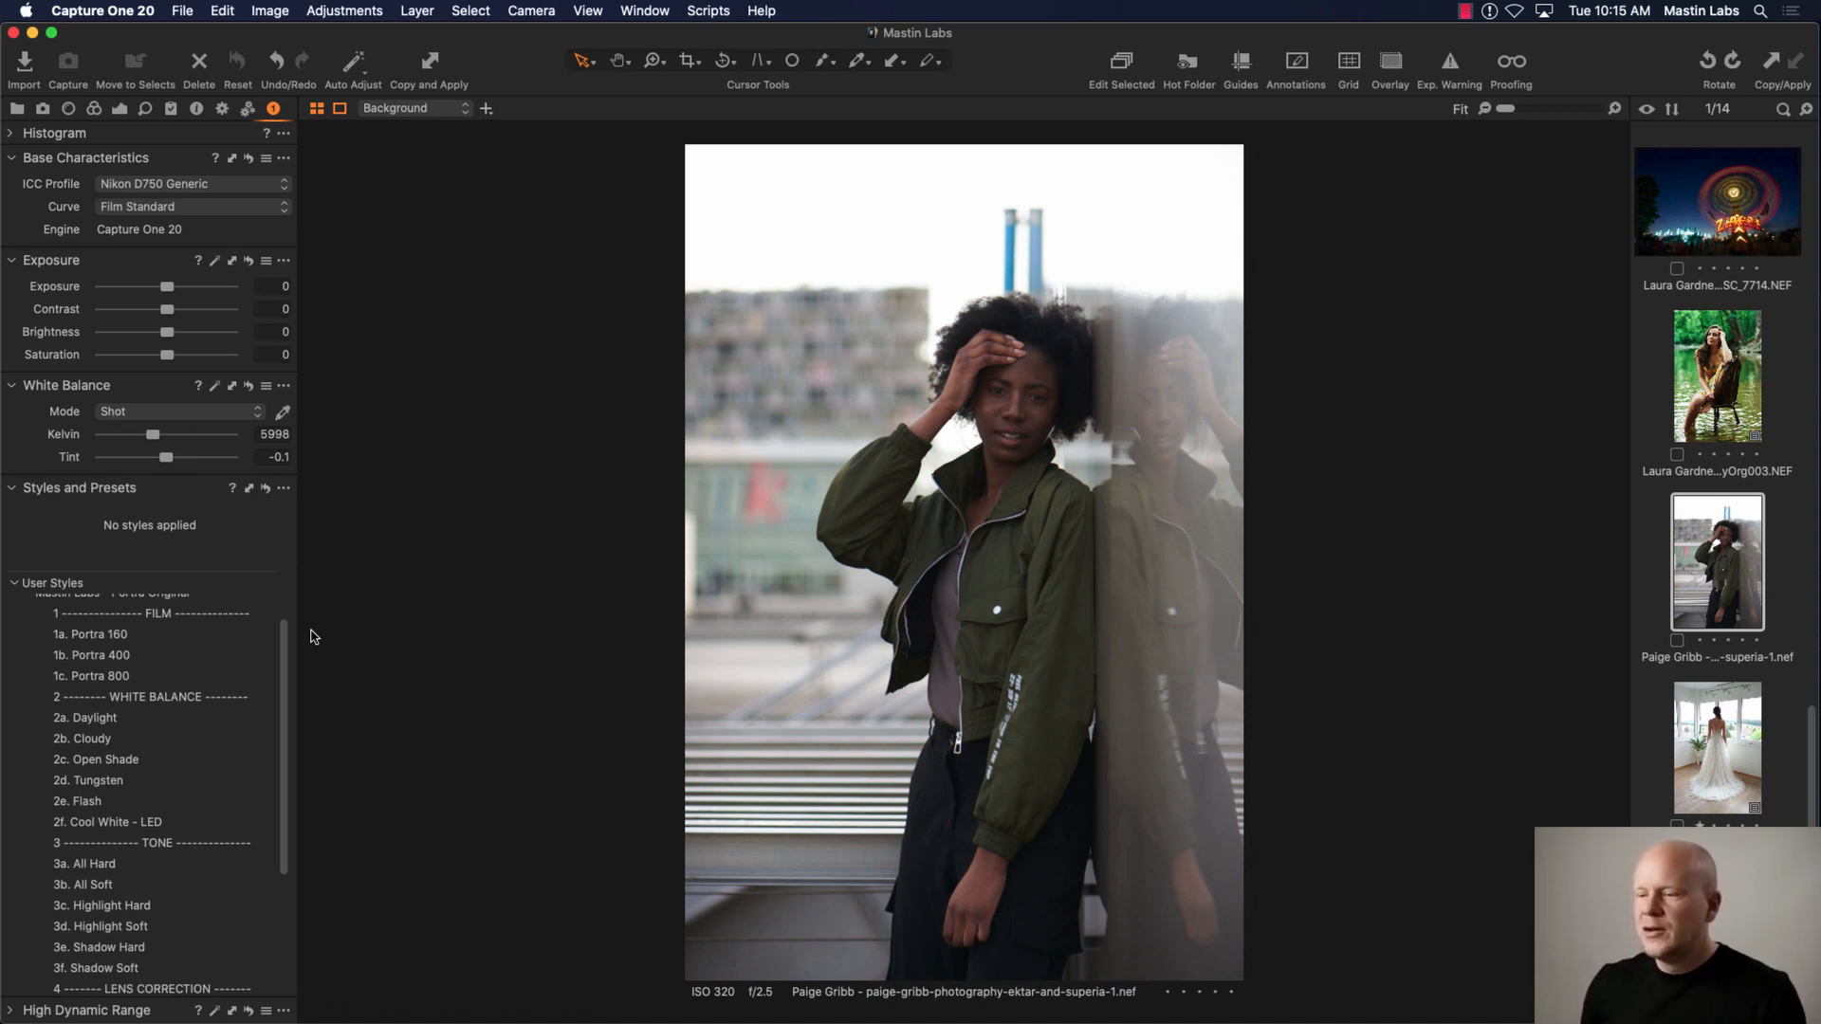
{"action": "left_click", "coordinate": [236, 635]}
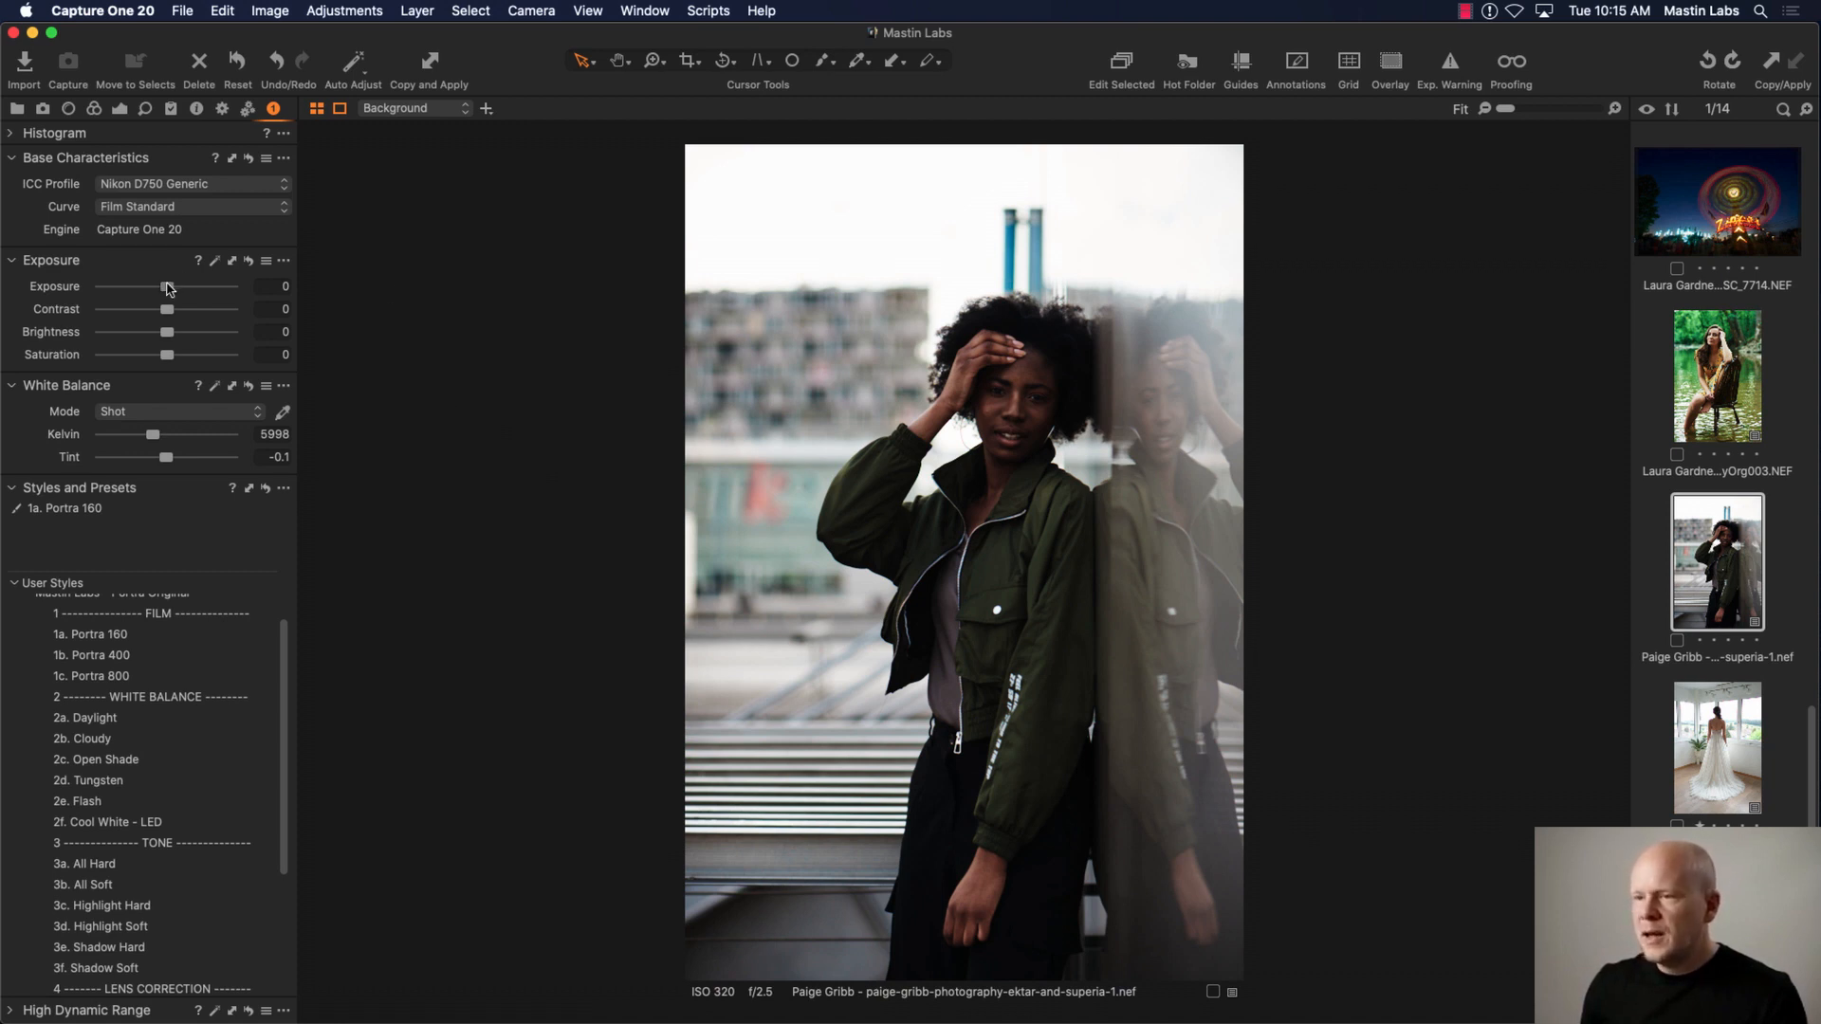
{"action": "left_click_drag", "start_coordinate": [167, 288], "coordinate": [183, 288]}
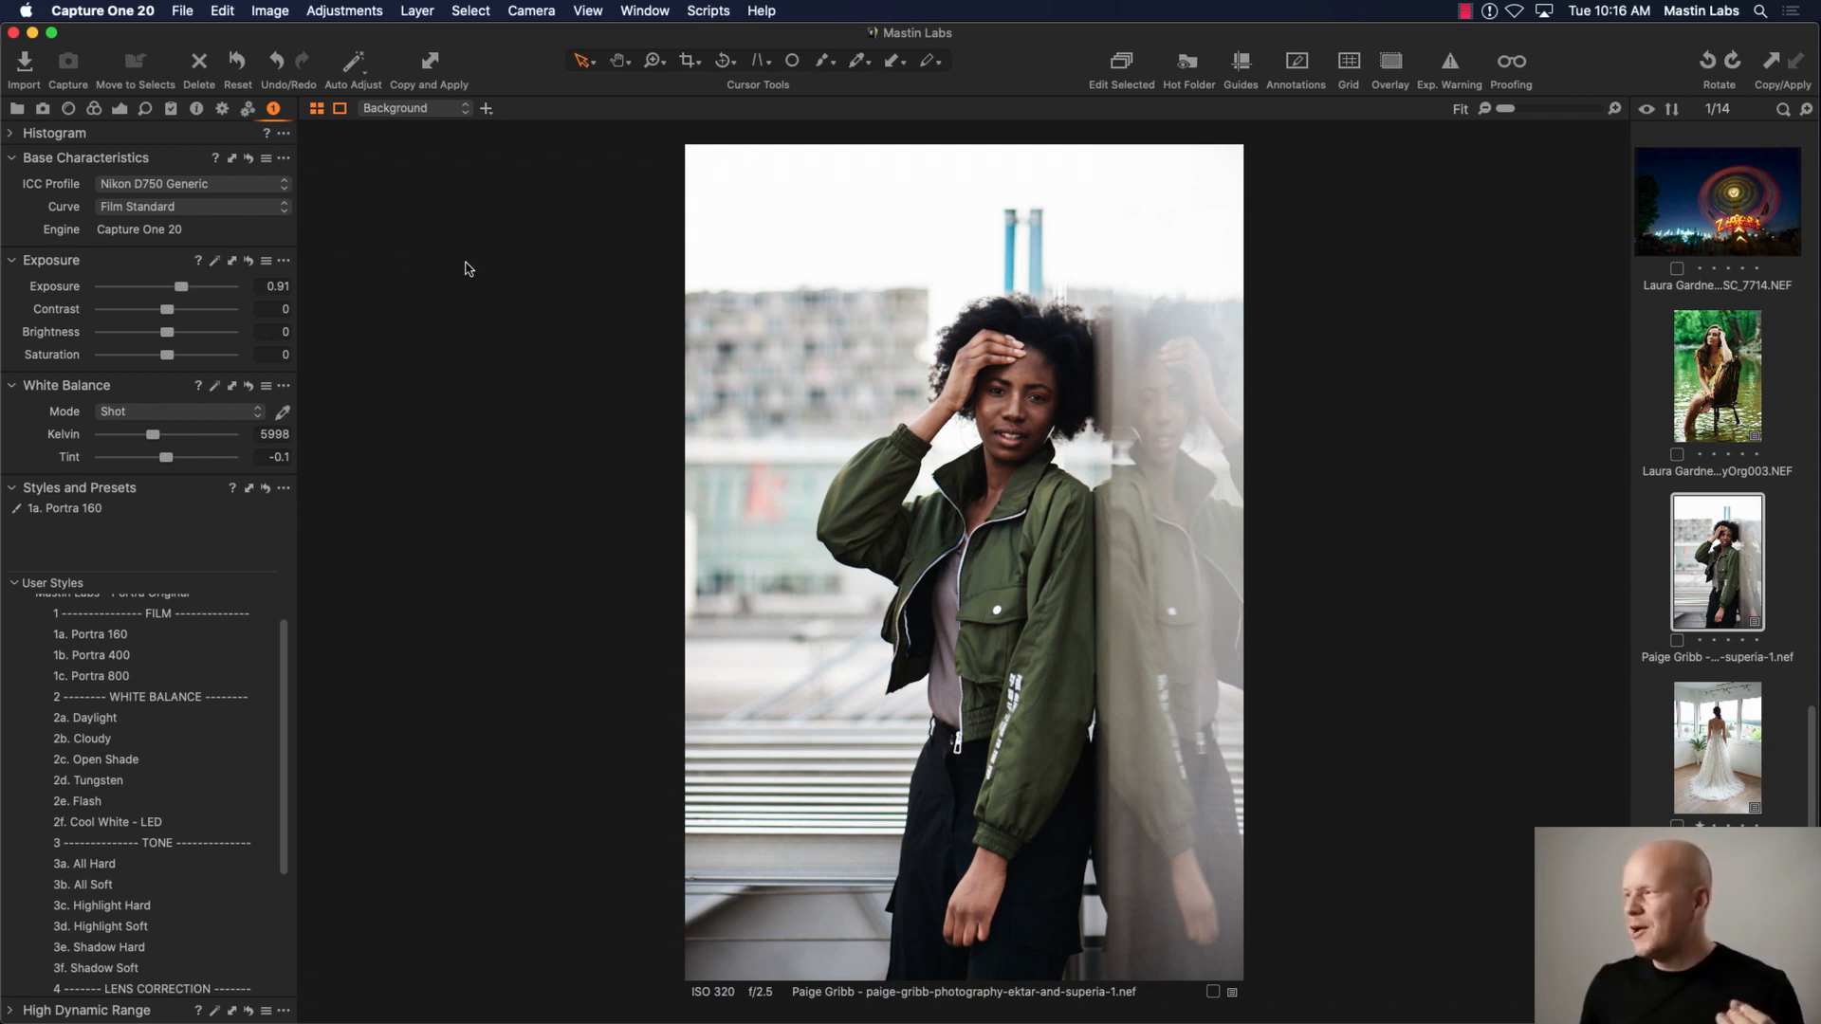
Step: Check highlight clipping with the exposure warning, comparing the photo with and without its exposure adjustment, and turn the warning off
{"action": "left_click", "coordinate": [1453, 66]}
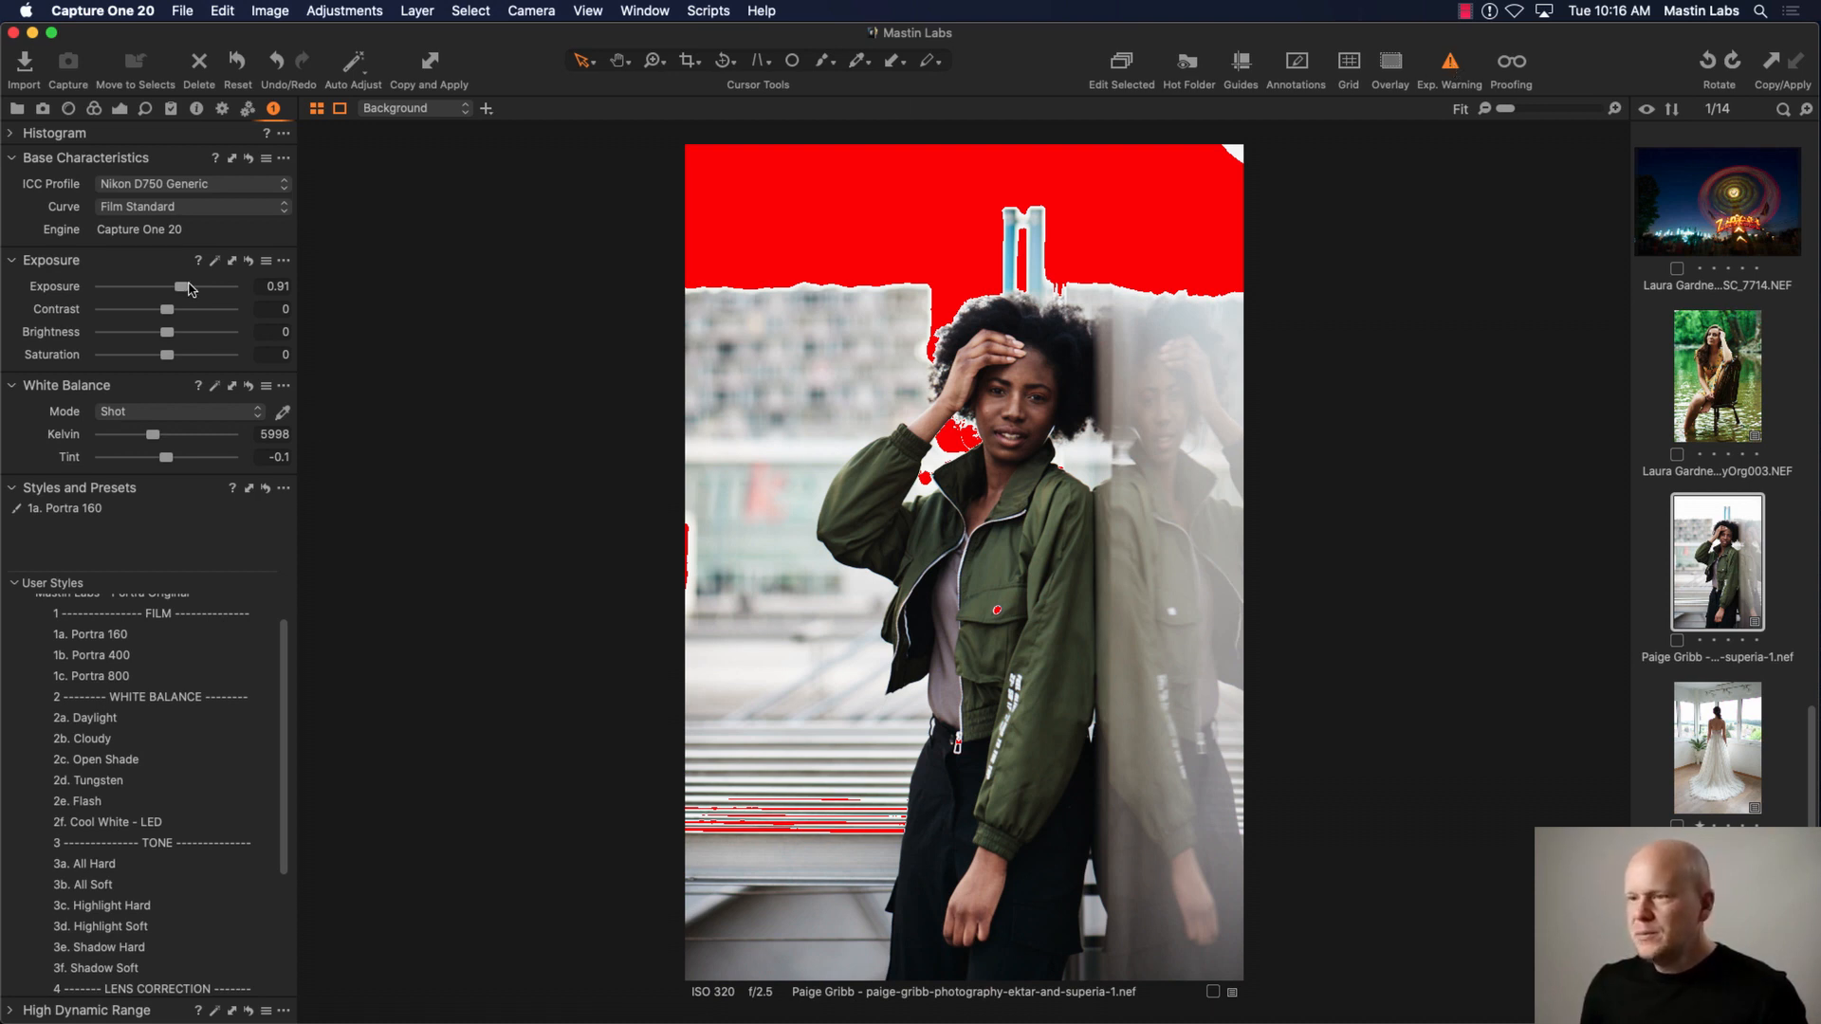
{"action": "left_click", "coordinate": [249, 261]}
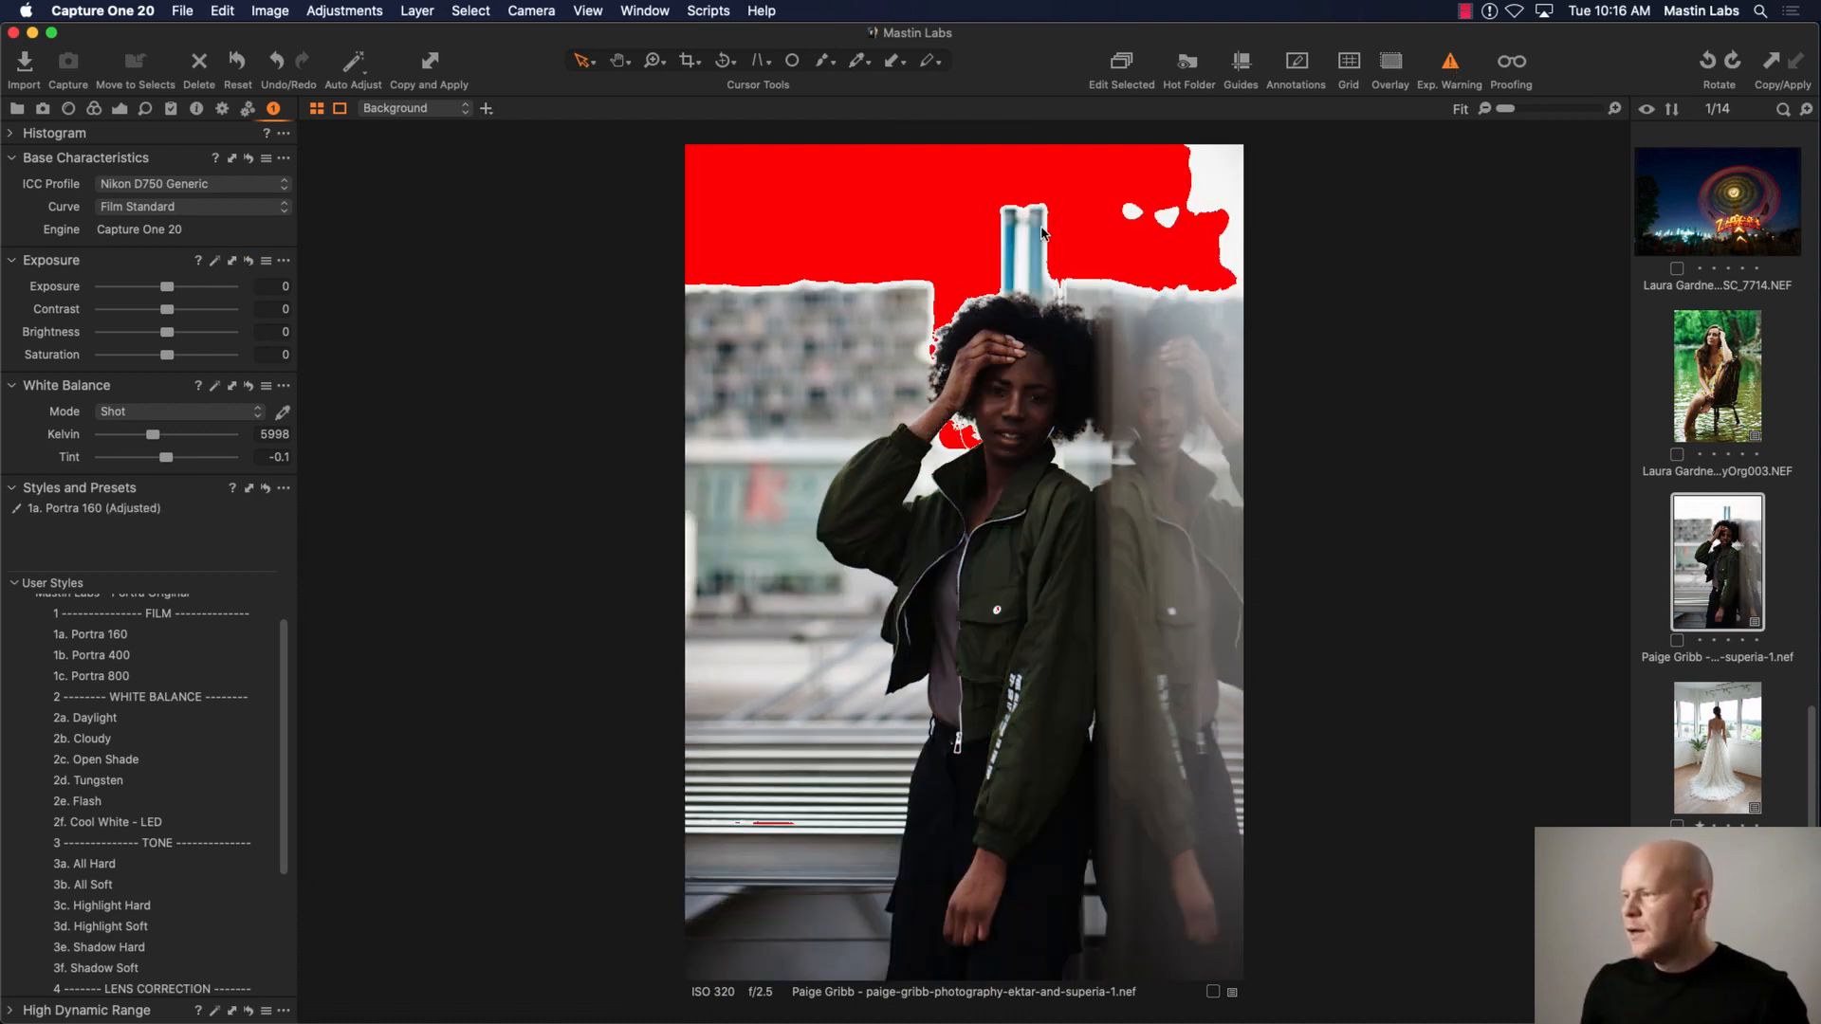
{"action": "key", "text": "super+z"}
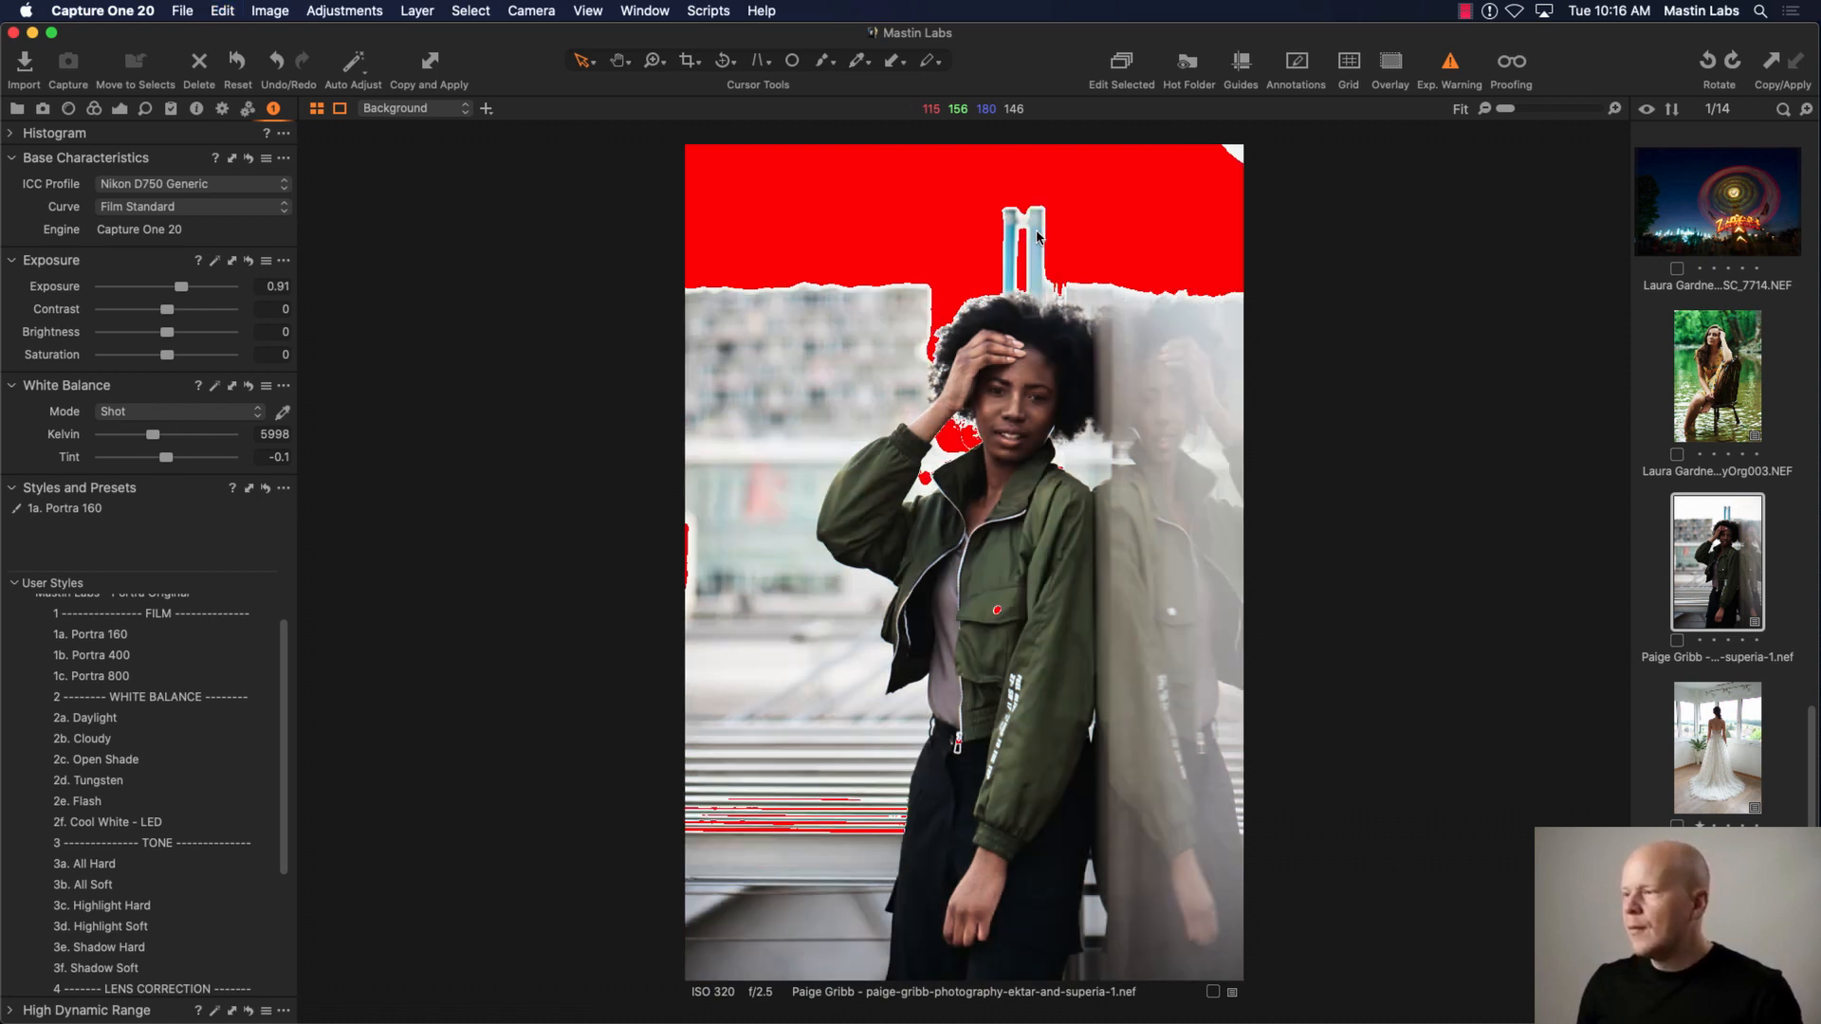
{"action": "key", "text": "super+e"}
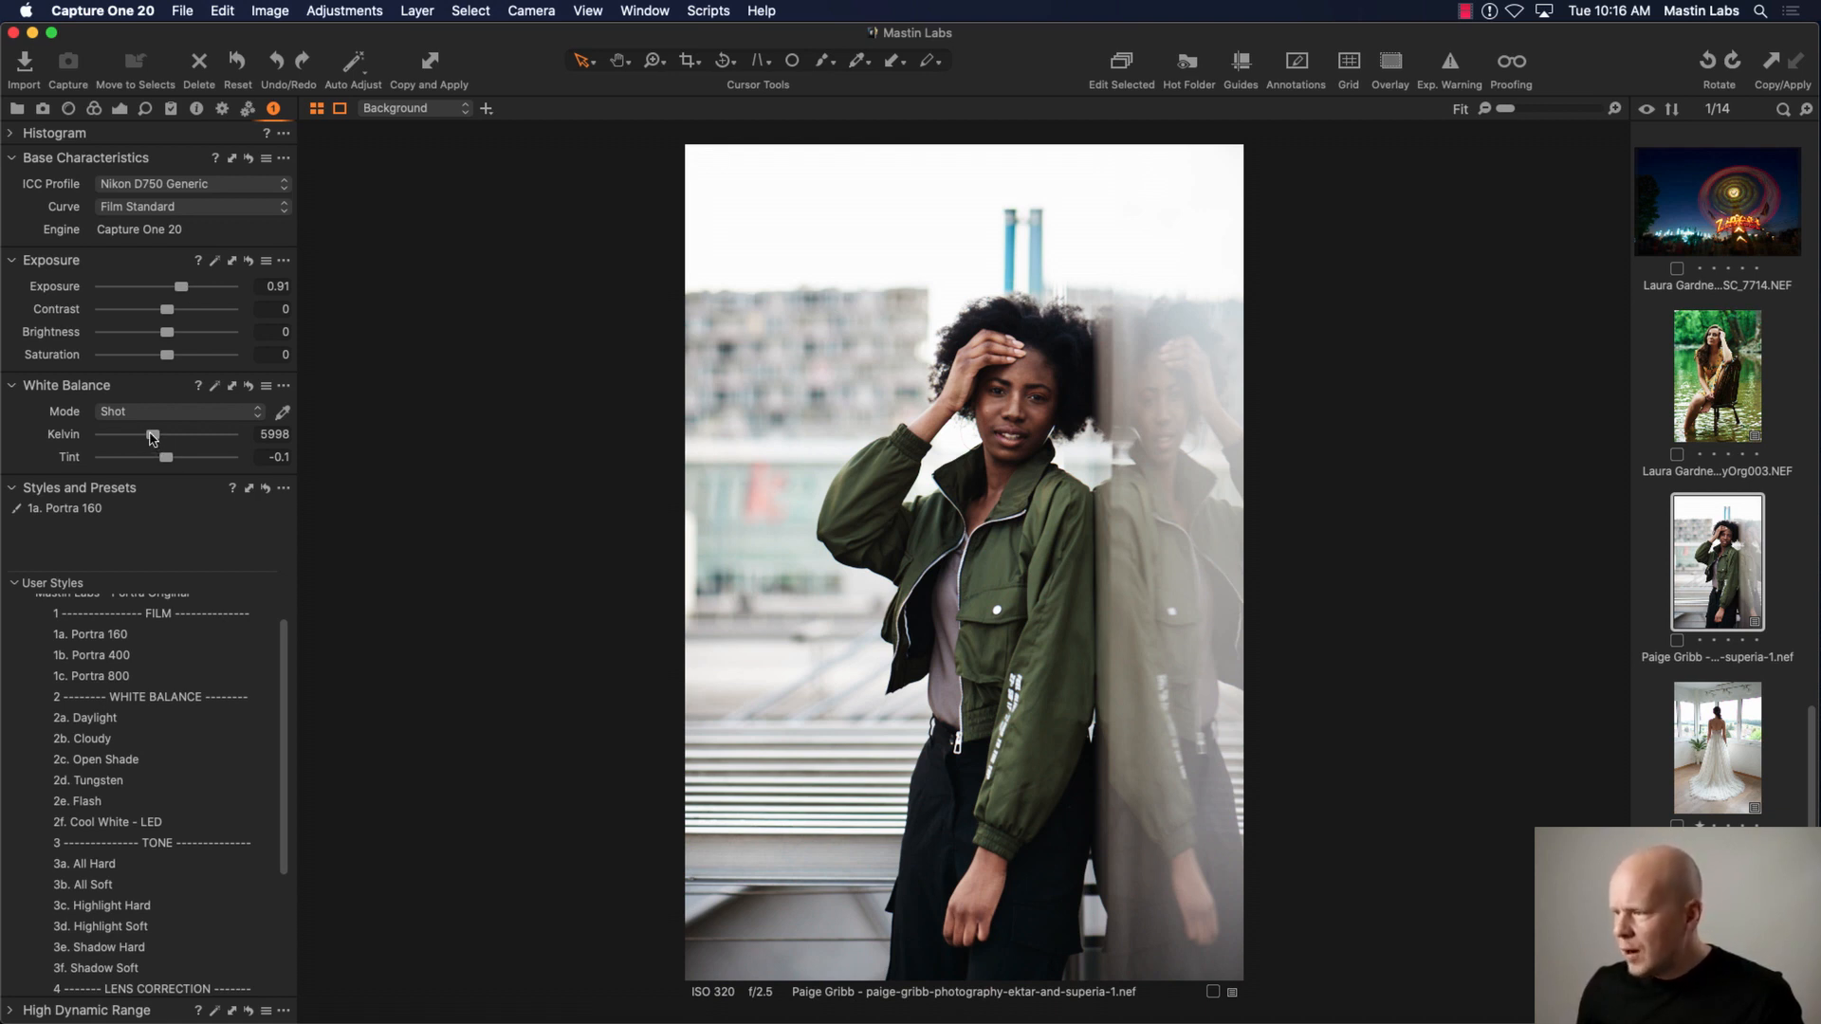
Step: Set the green jacket photo's white balance to 6557 Kelvin and compare the edit with its previous and original states
{"action": "left_click_drag", "start_coordinate": [150, 432], "coordinate": [155, 430]}
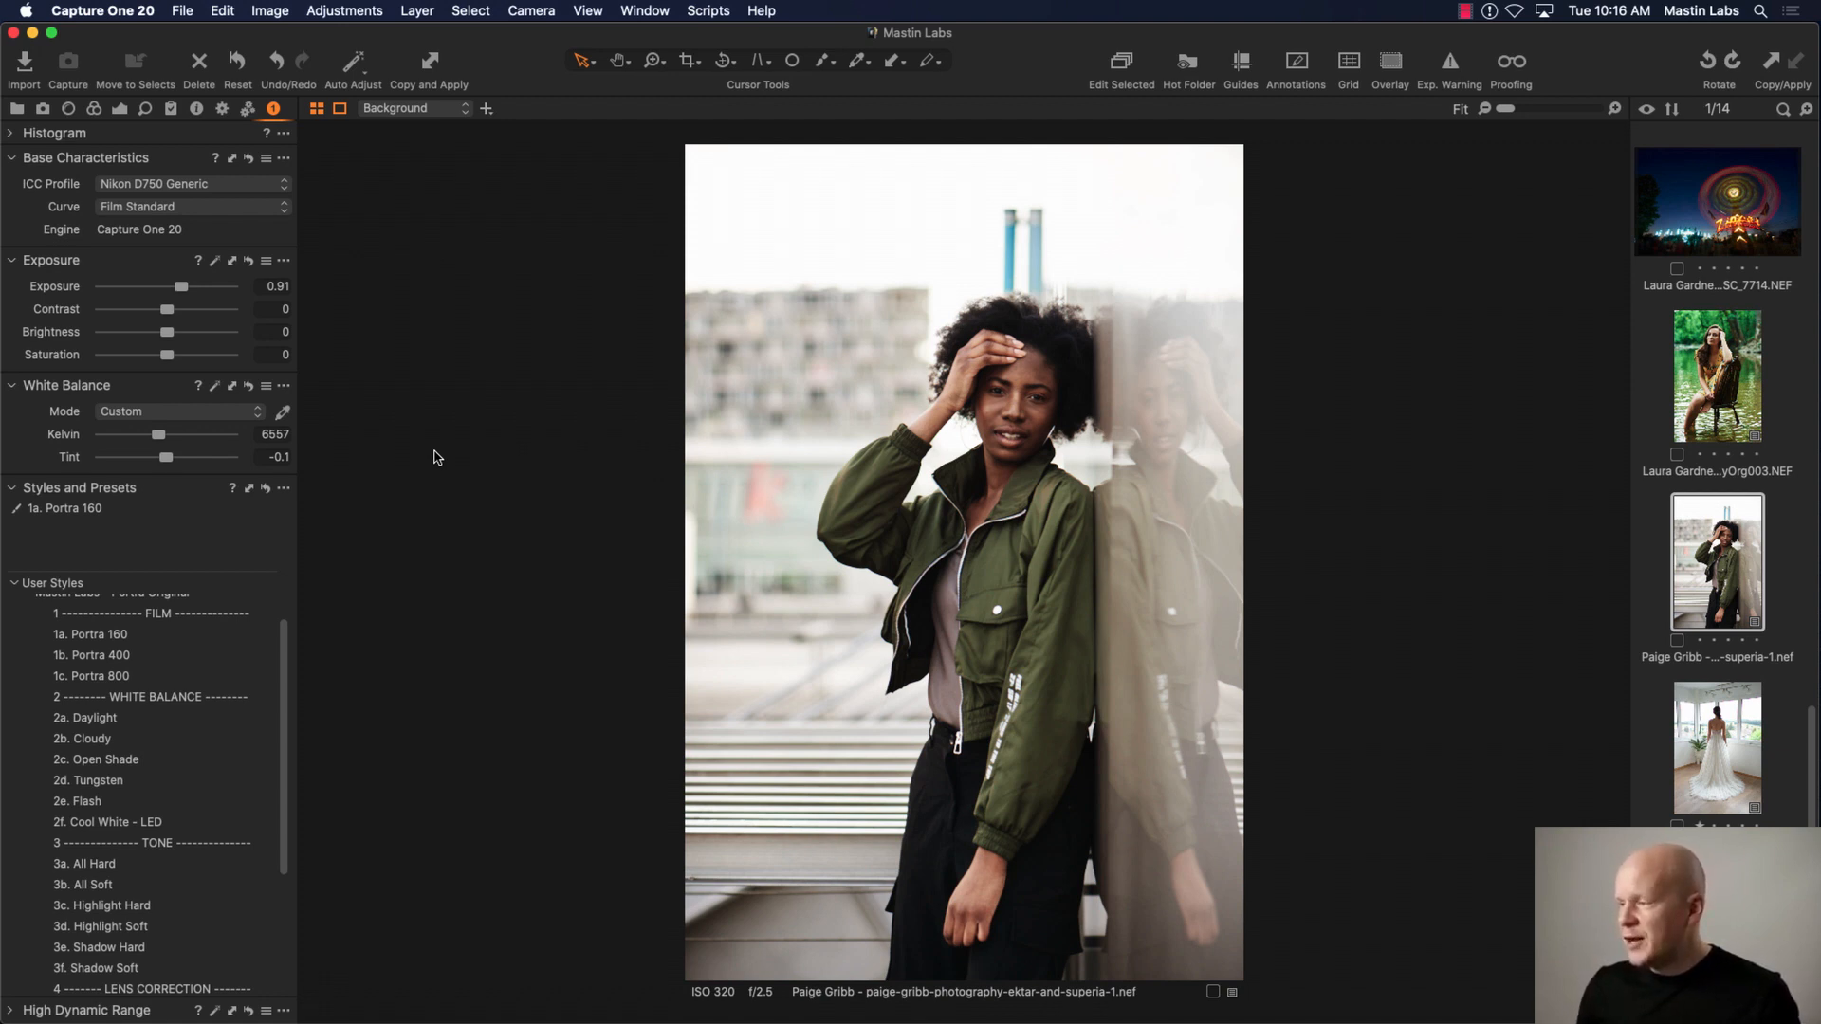
{"action": "key", "text": "super+z"}
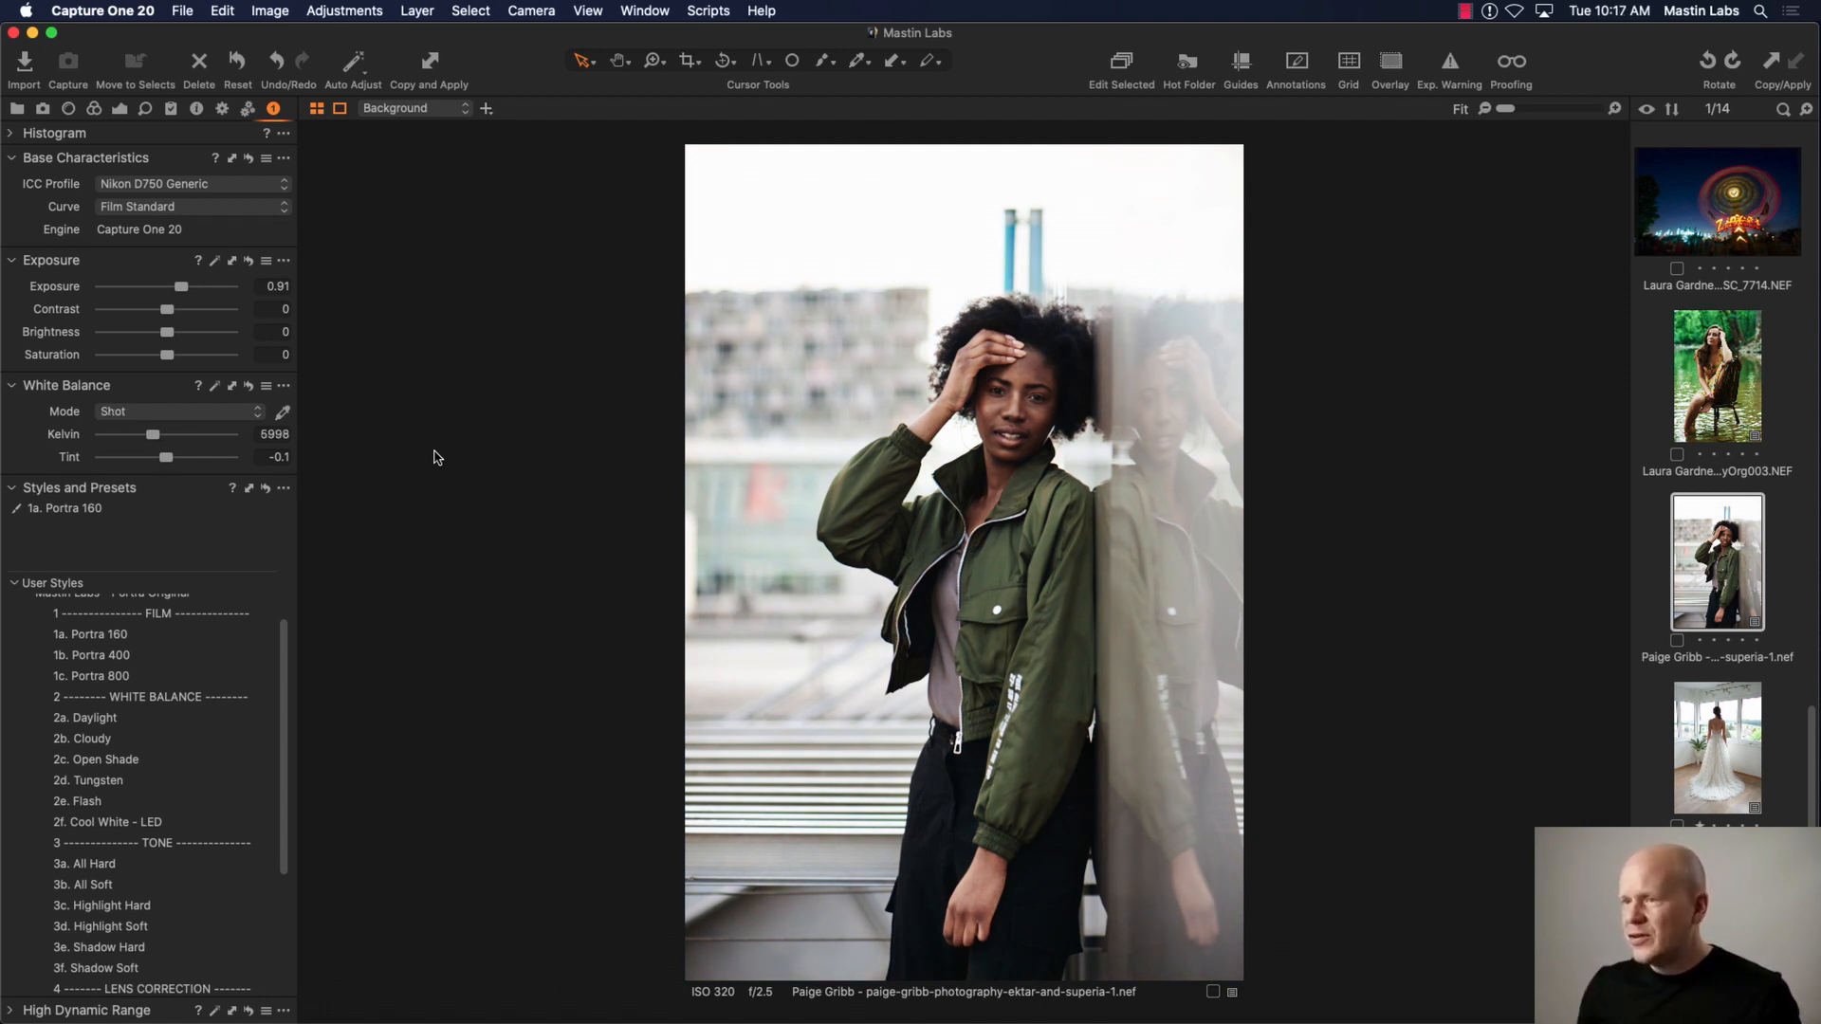
{"action": "key", "text": "super+shift+z"}
{"action": "left_click", "coordinate": [237, 62]}
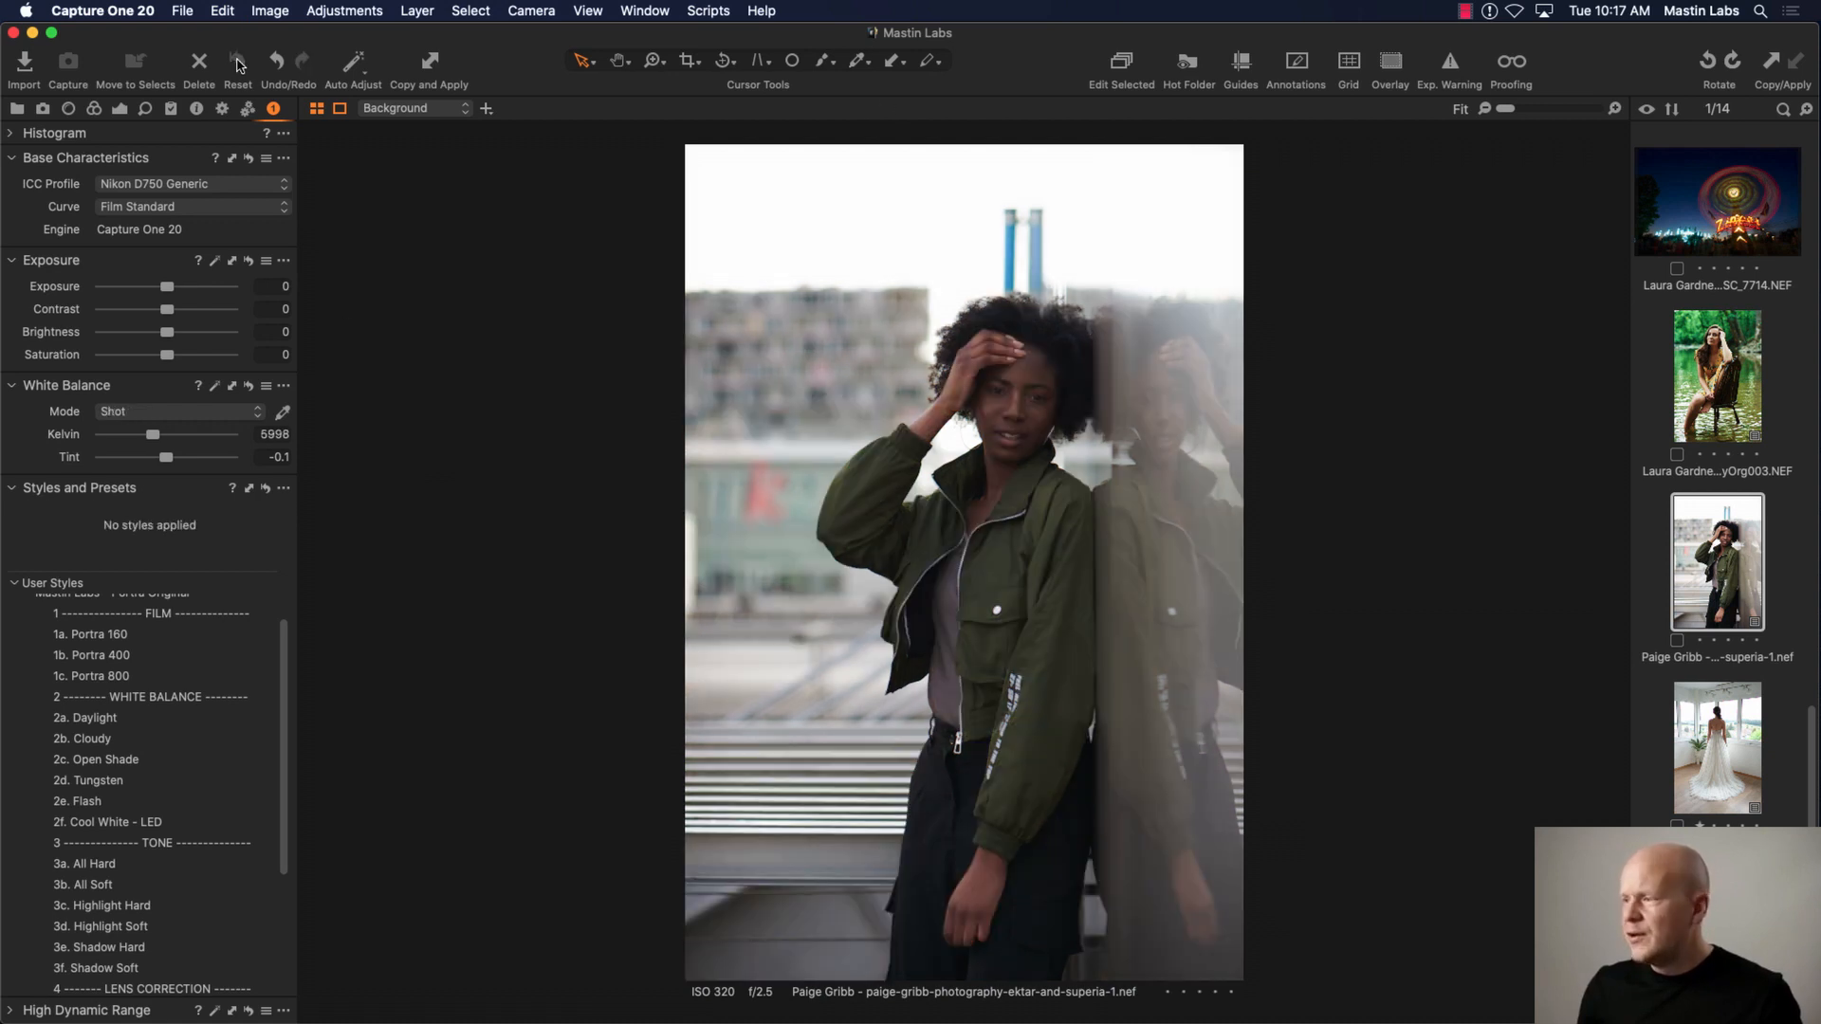
{"action": "left_click", "coordinate": [280, 89]}
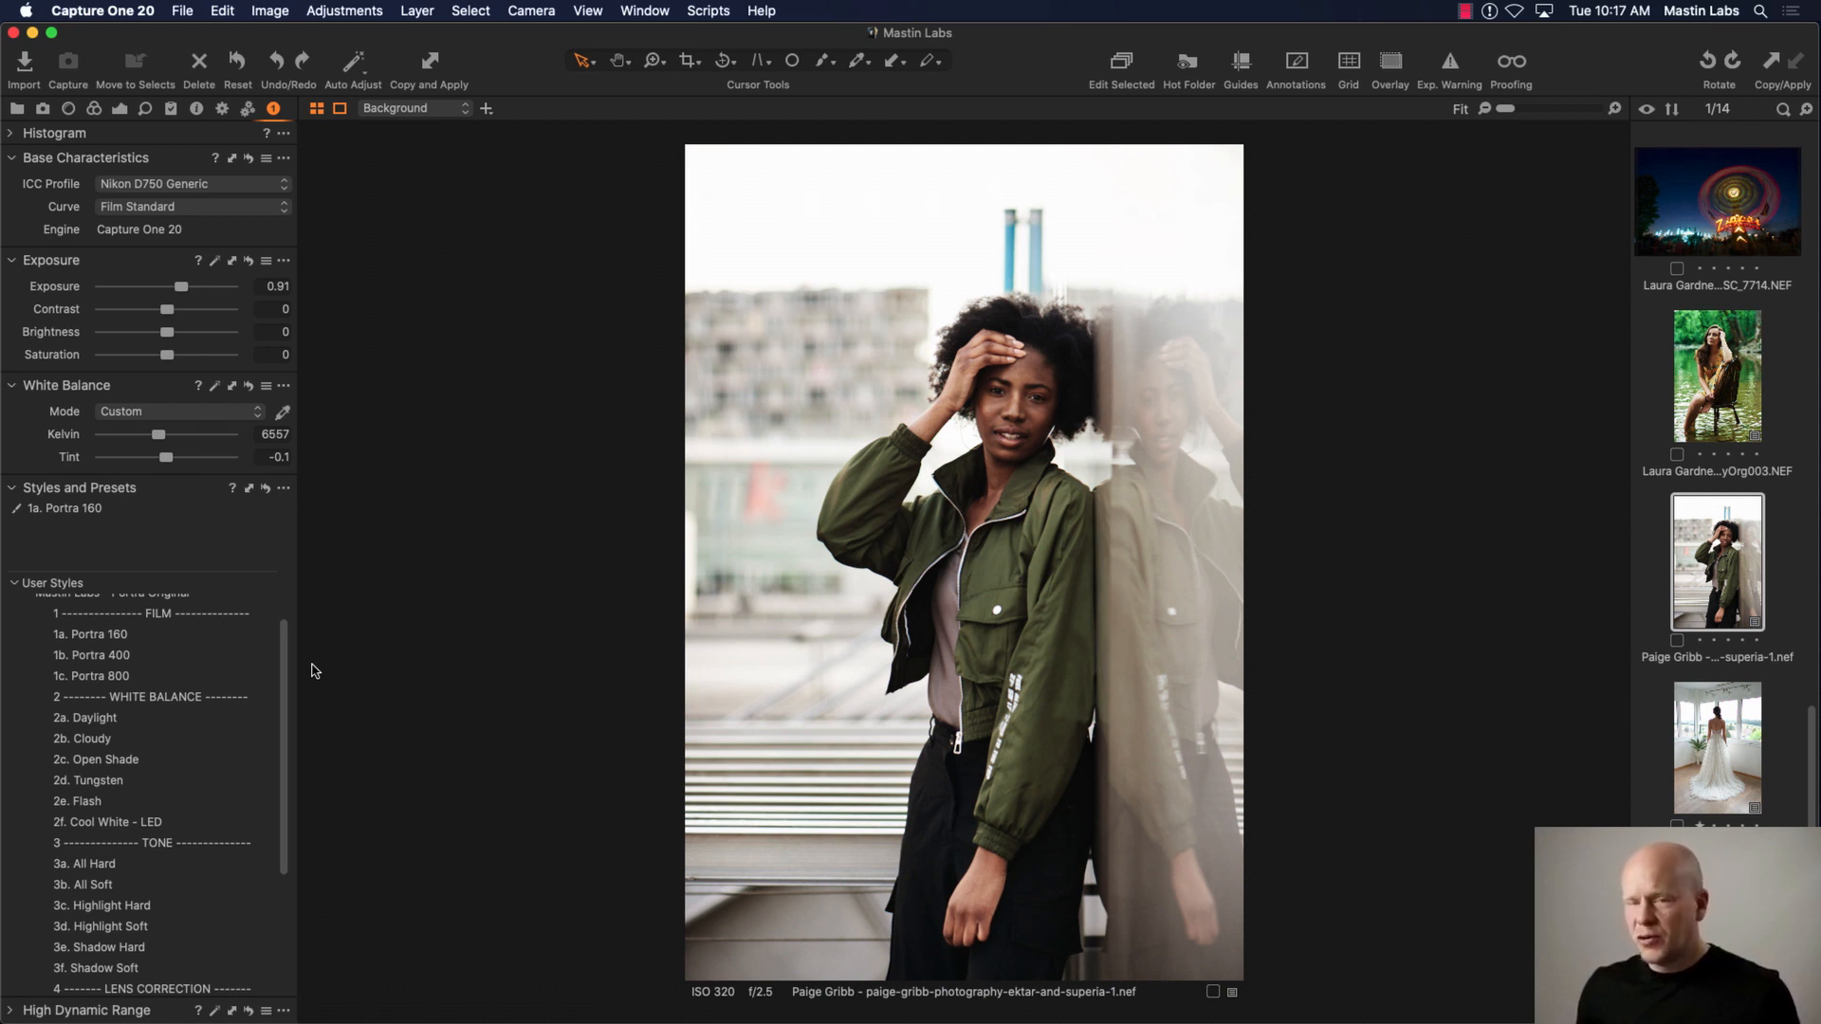
Step: Reset the green jacket photo, apply the 1b. Portra 400 film style and set its exposure to 0.78
{"action": "left_click", "coordinate": [238, 66]}
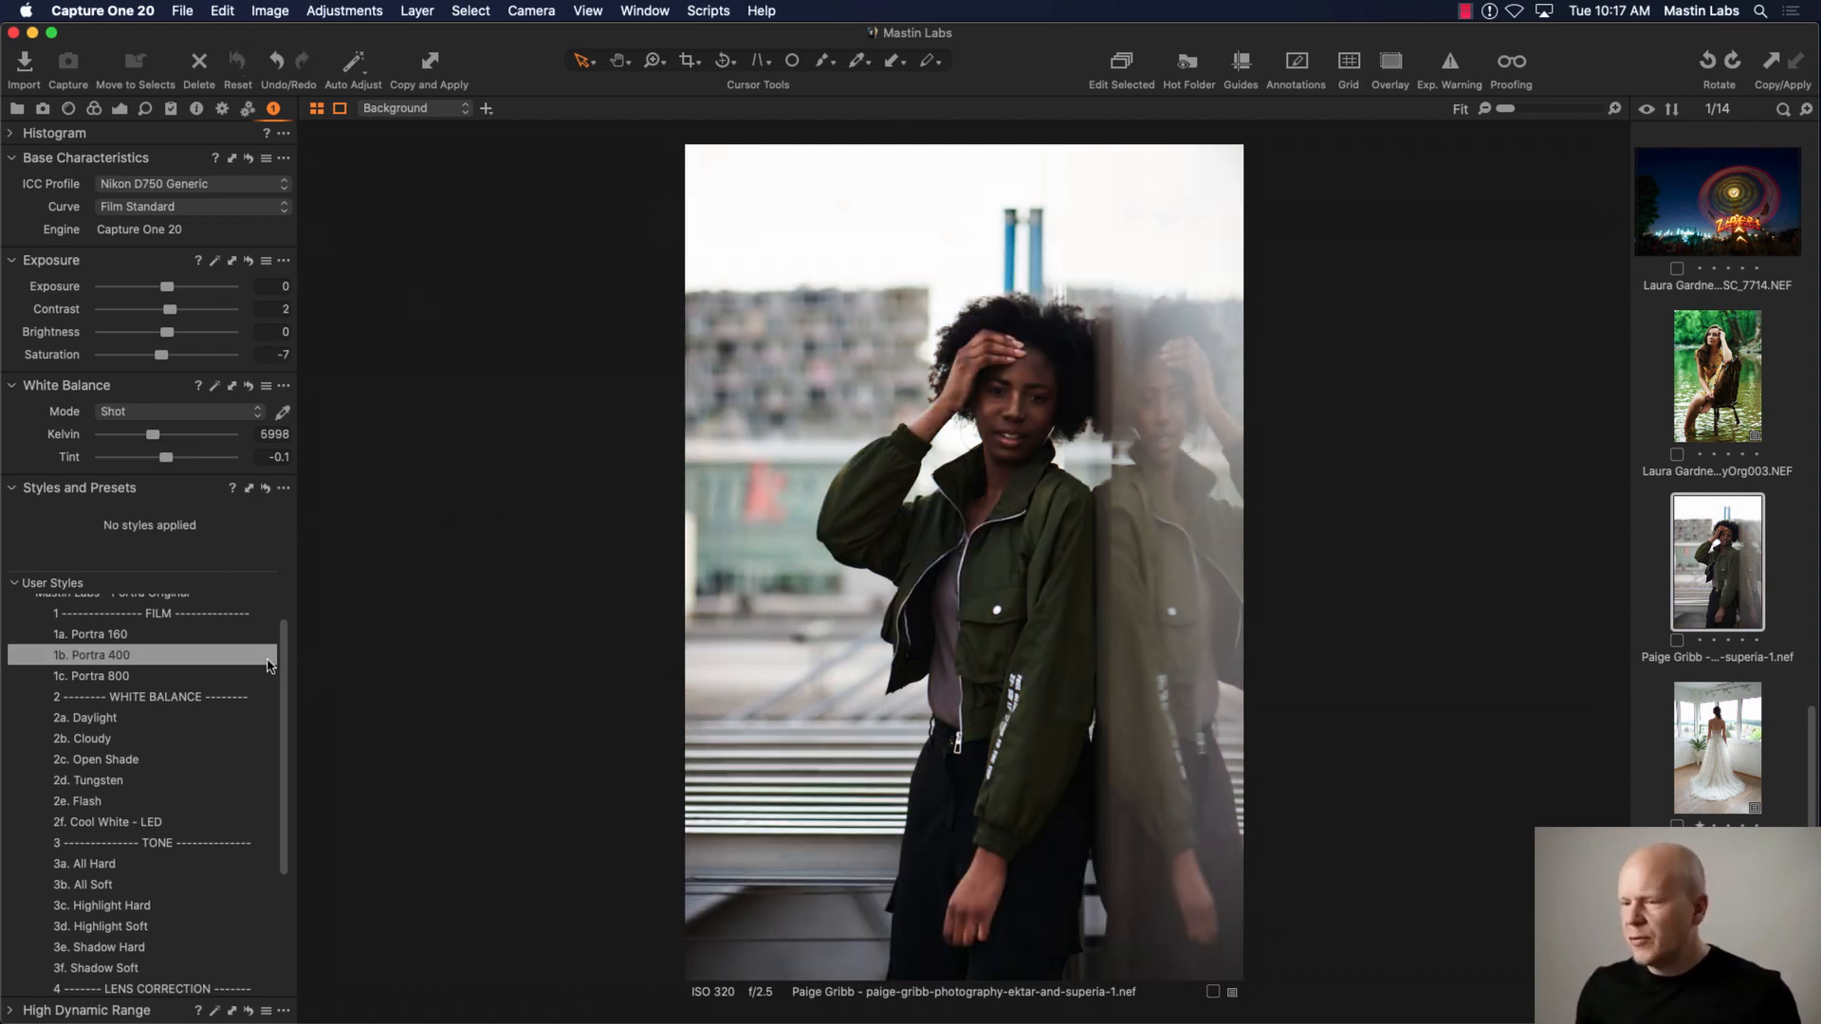
{"action": "left_click", "coordinate": [265, 664]}
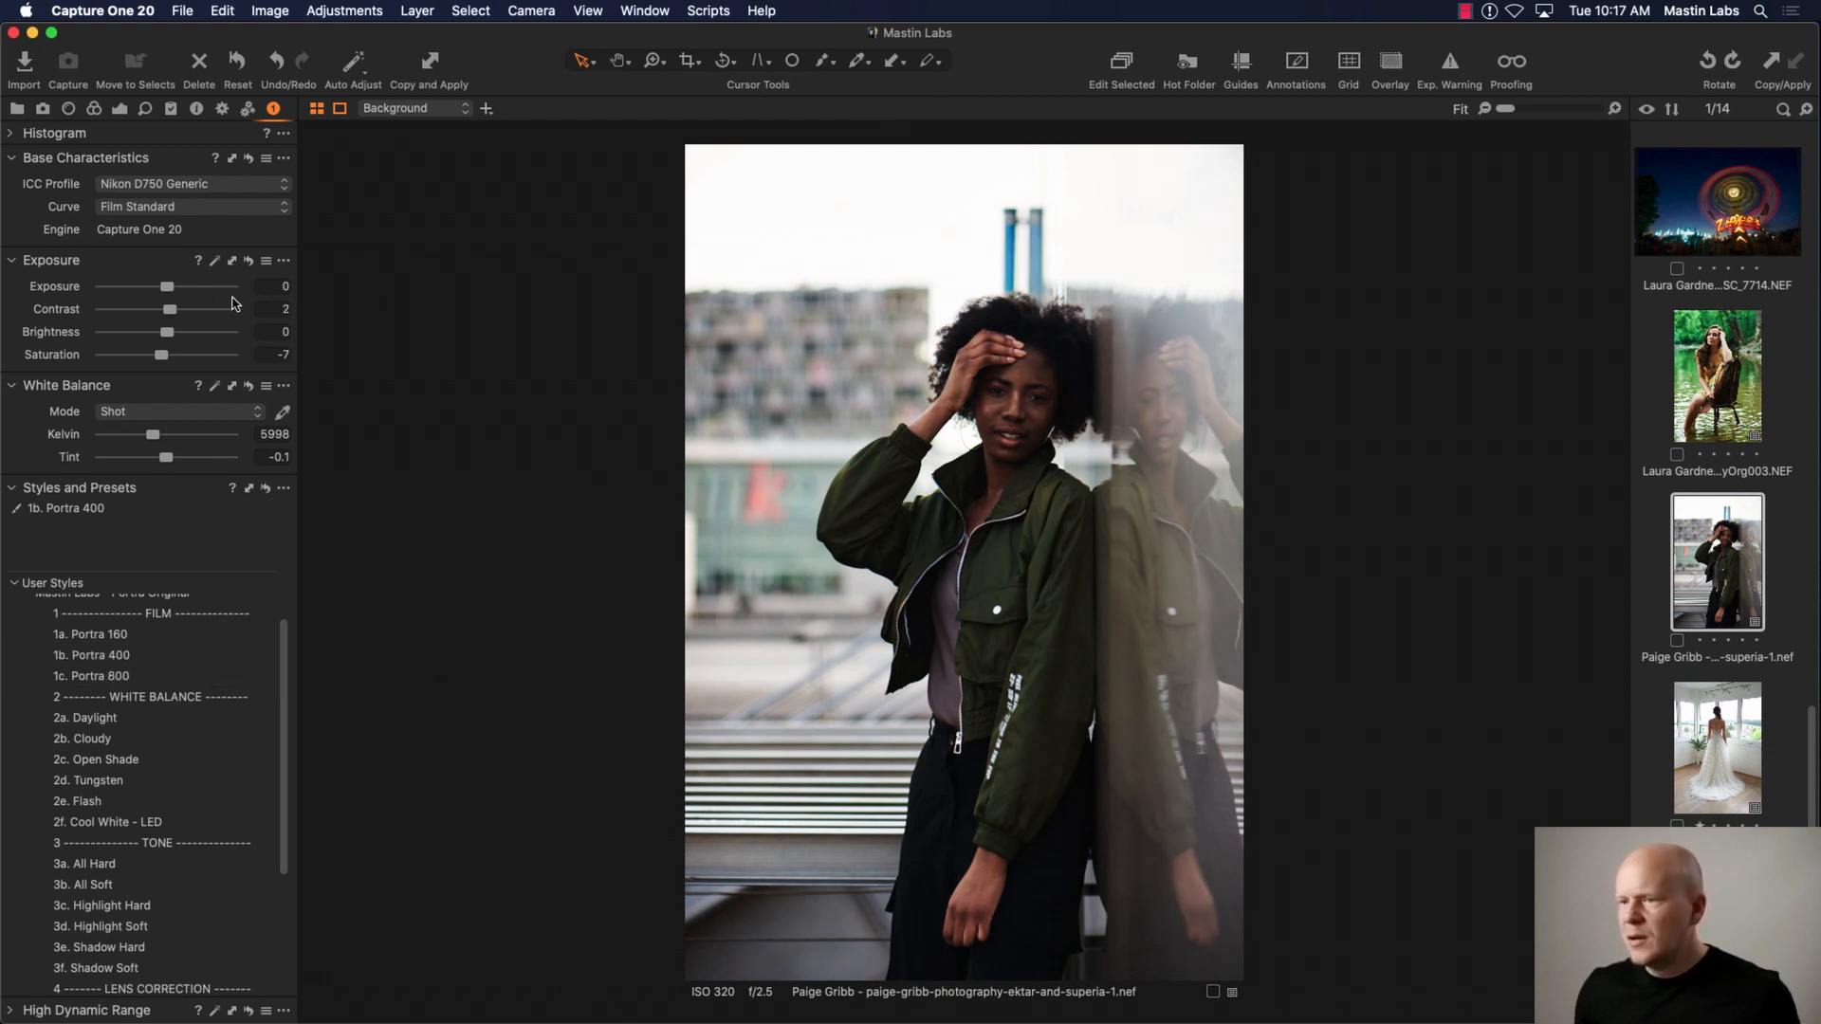
{"action": "left_click", "coordinate": [172, 290]}
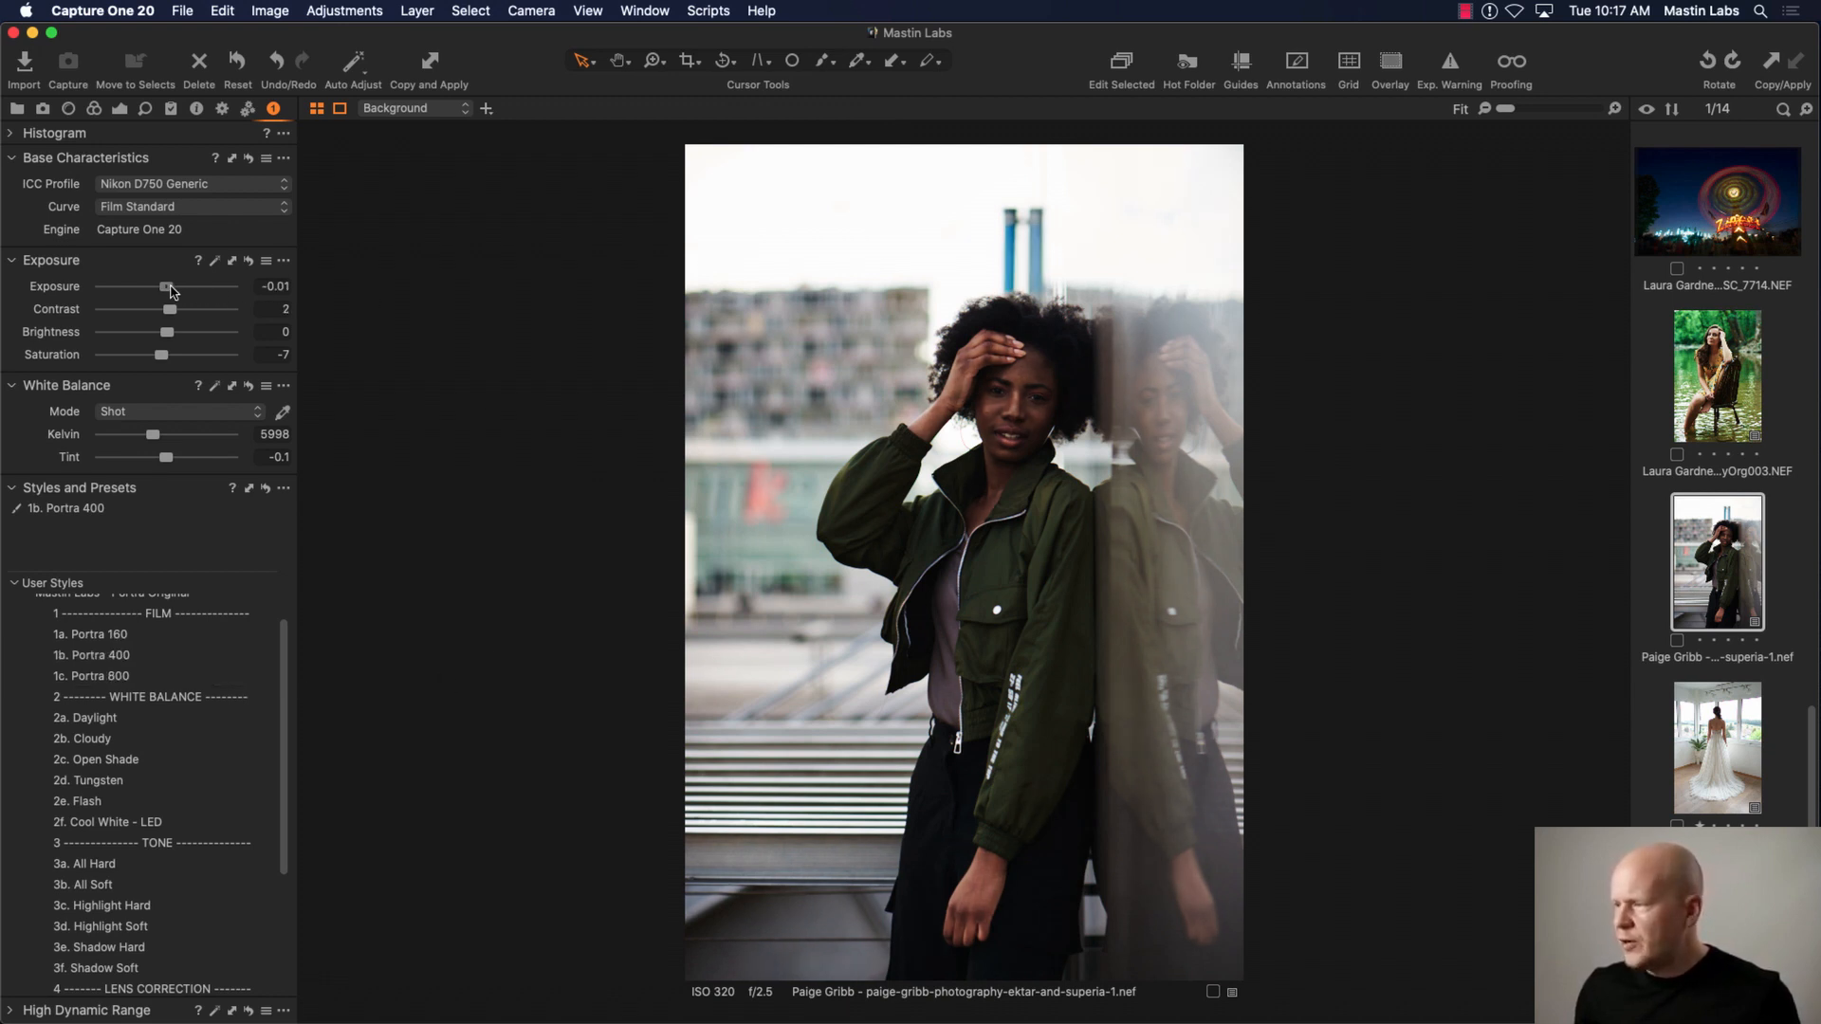
{"action": "left_click_drag", "start_coordinate": [172, 290], "coordinate": [184, 290]}
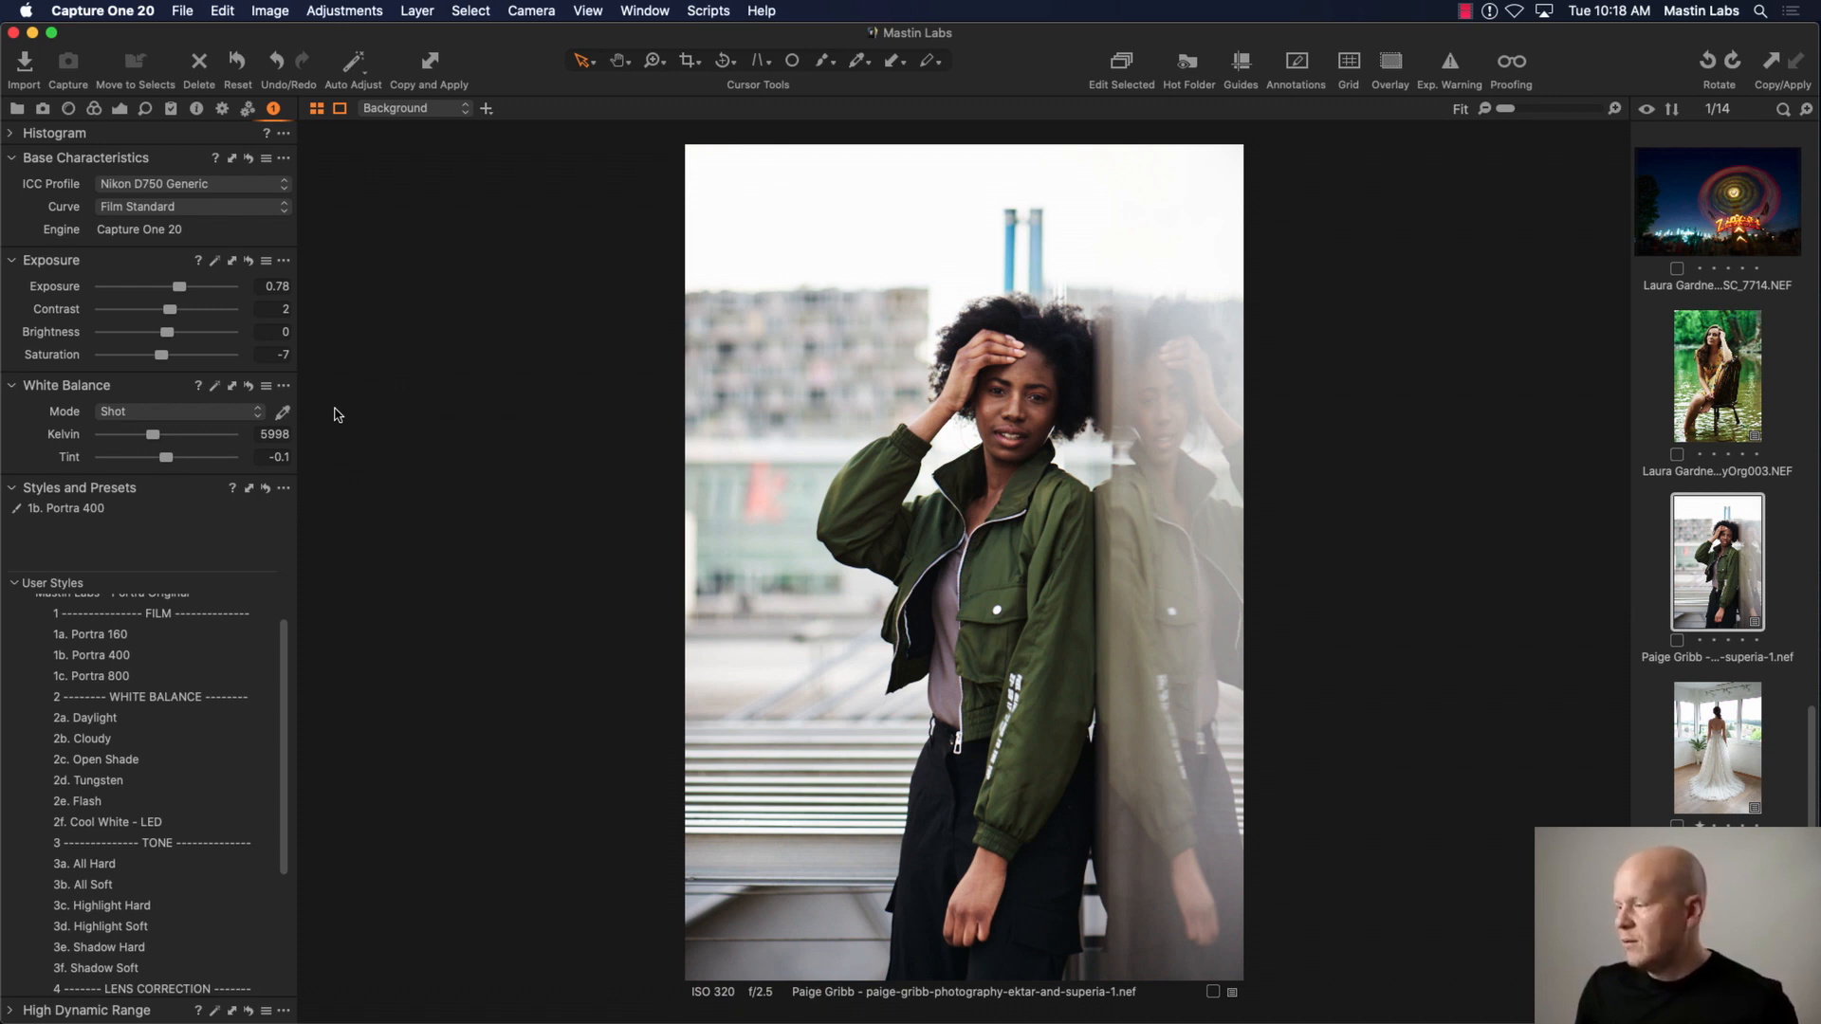
Step: Reset the green jacket photo, apply the 1c. Portra 800 film style and set its exposure to 1.17
{"action": "left_click", "coordinate": [238, 62]}
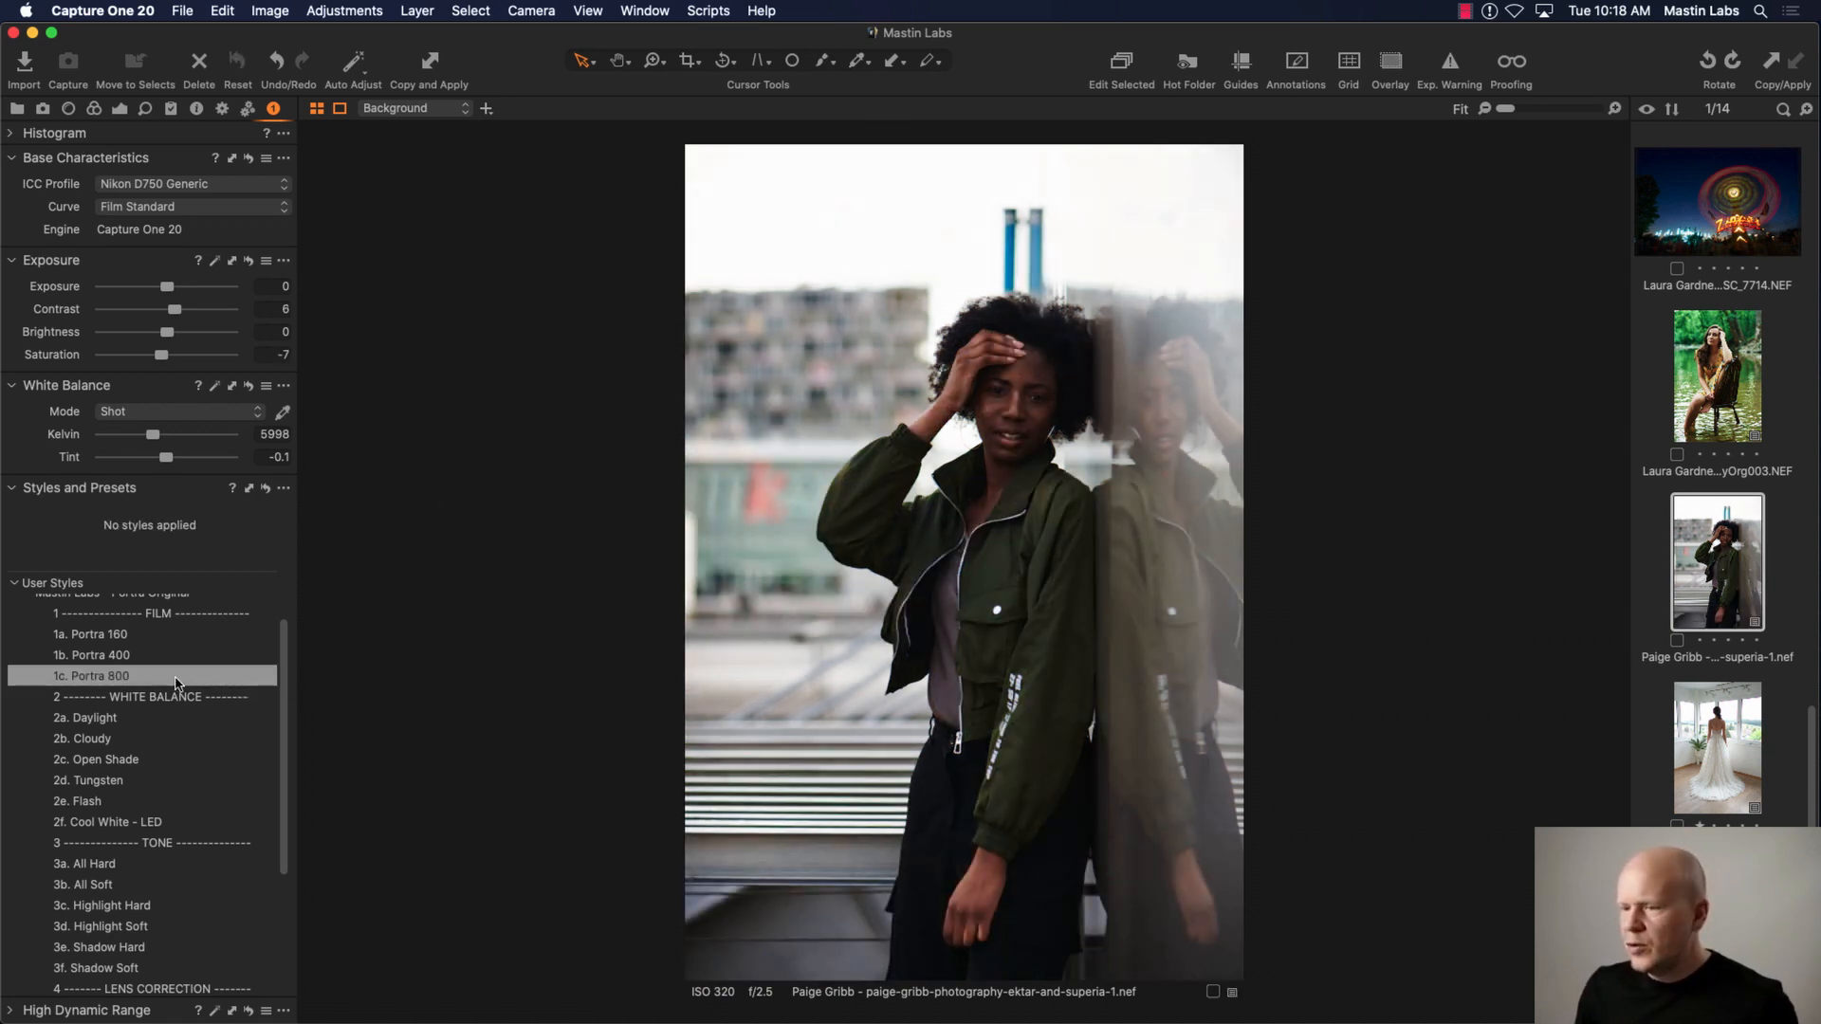
{"action": "left_click", "coordinate": [179, 676]}
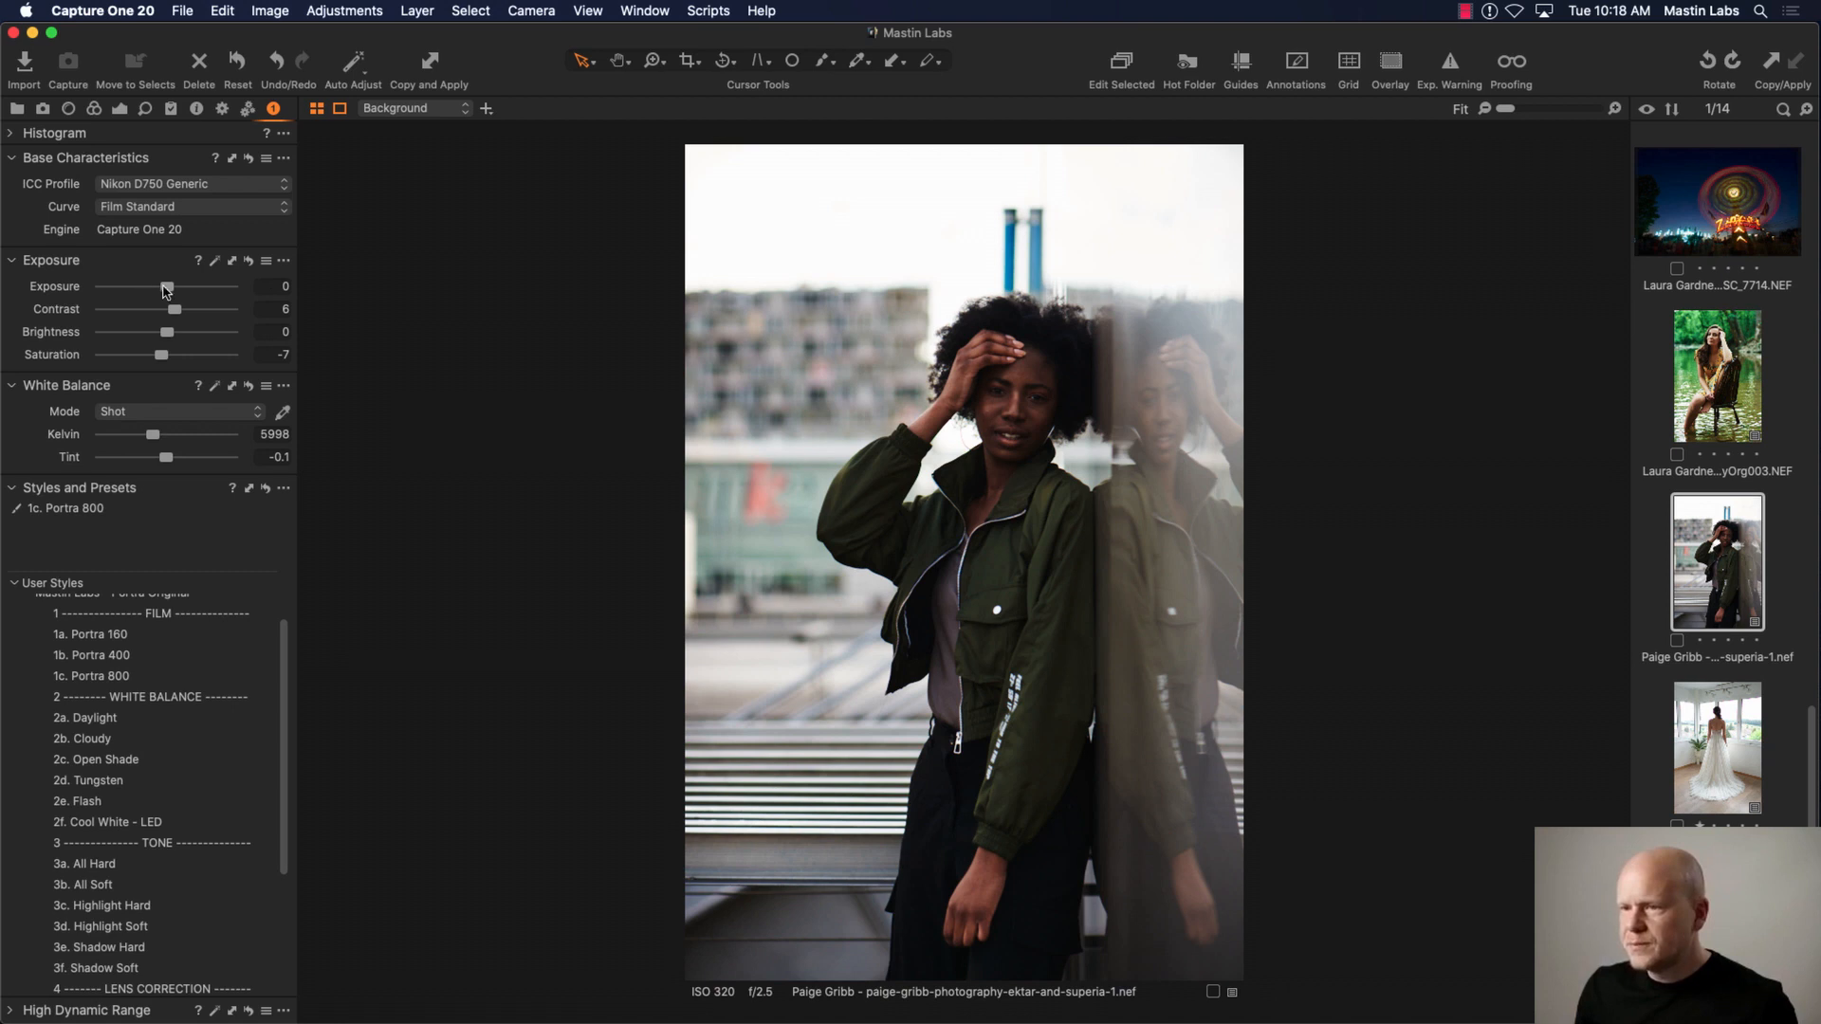
{"action": "left_click_drag", "start_coordinate": [167, 286], "coordinate": [185, 287]}
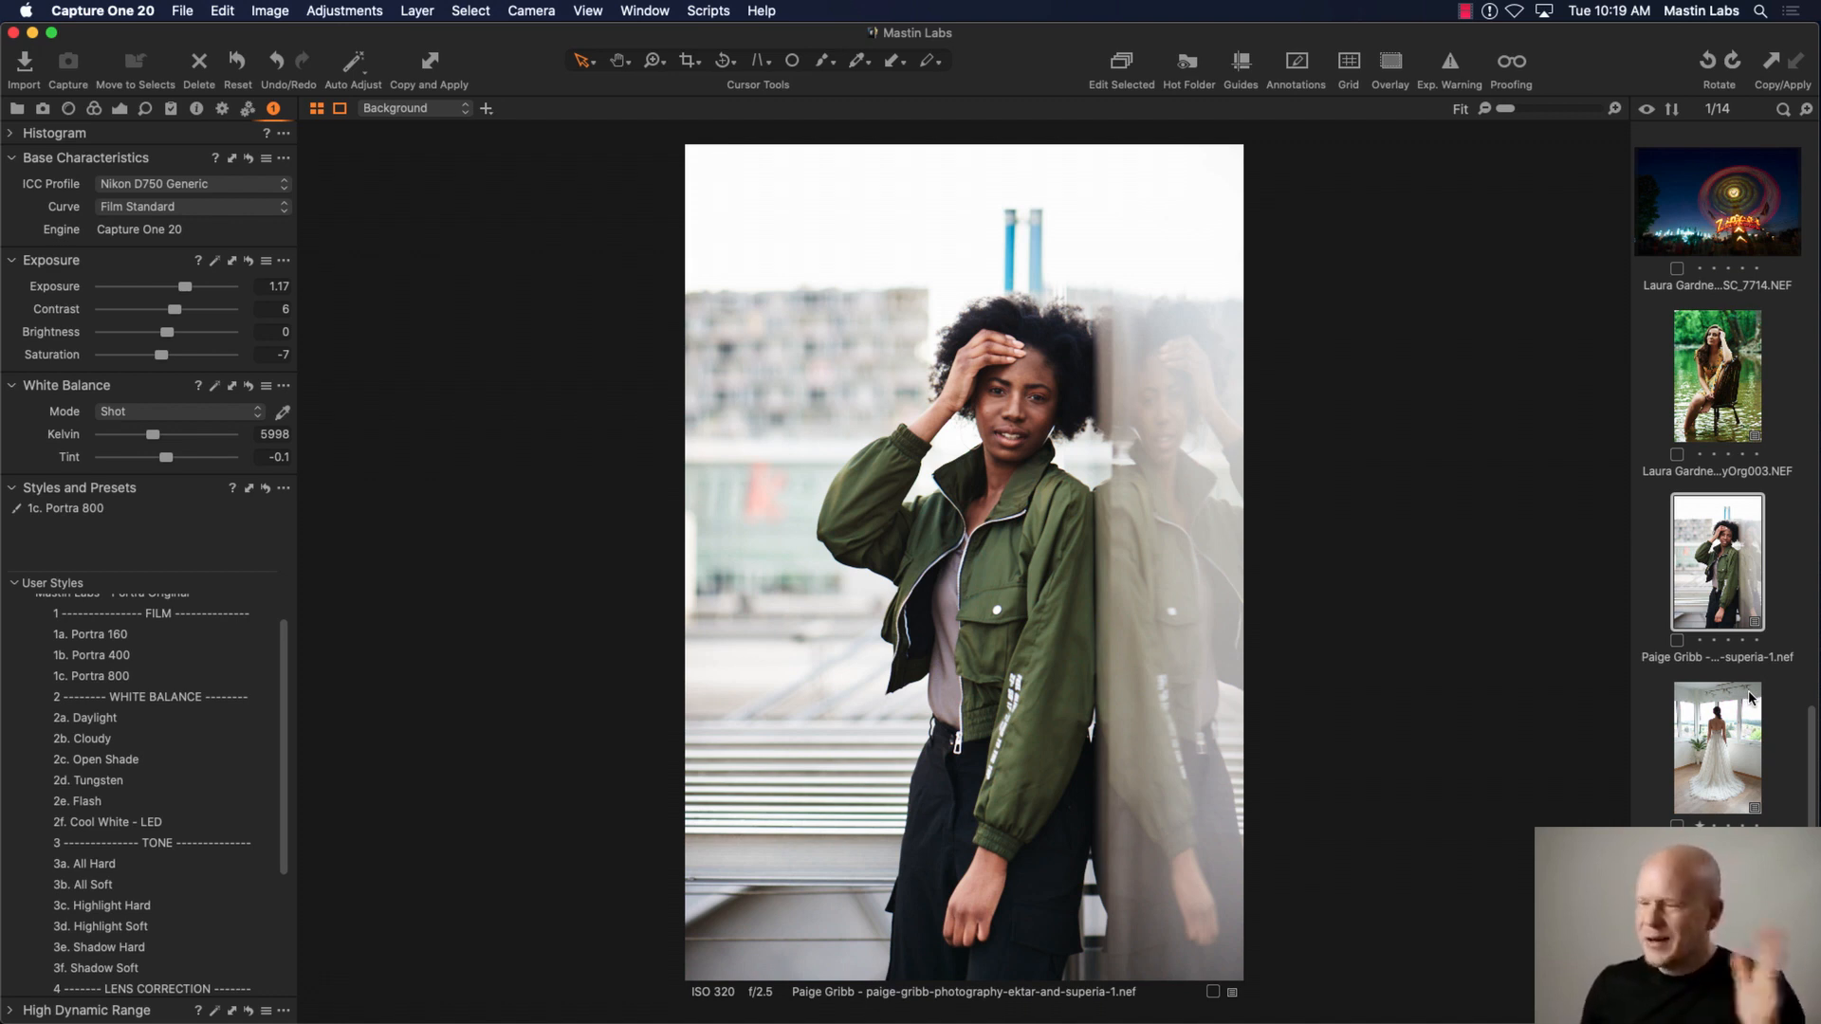
Step: Apply the 1b. Portra 400 film style to the photo of the bride standing under the tree and raise its exposure to 2.52
{"action": "scroll", "coordinate": [1712, 631], "scroll_direction": "down", "scroll_amount": 1}
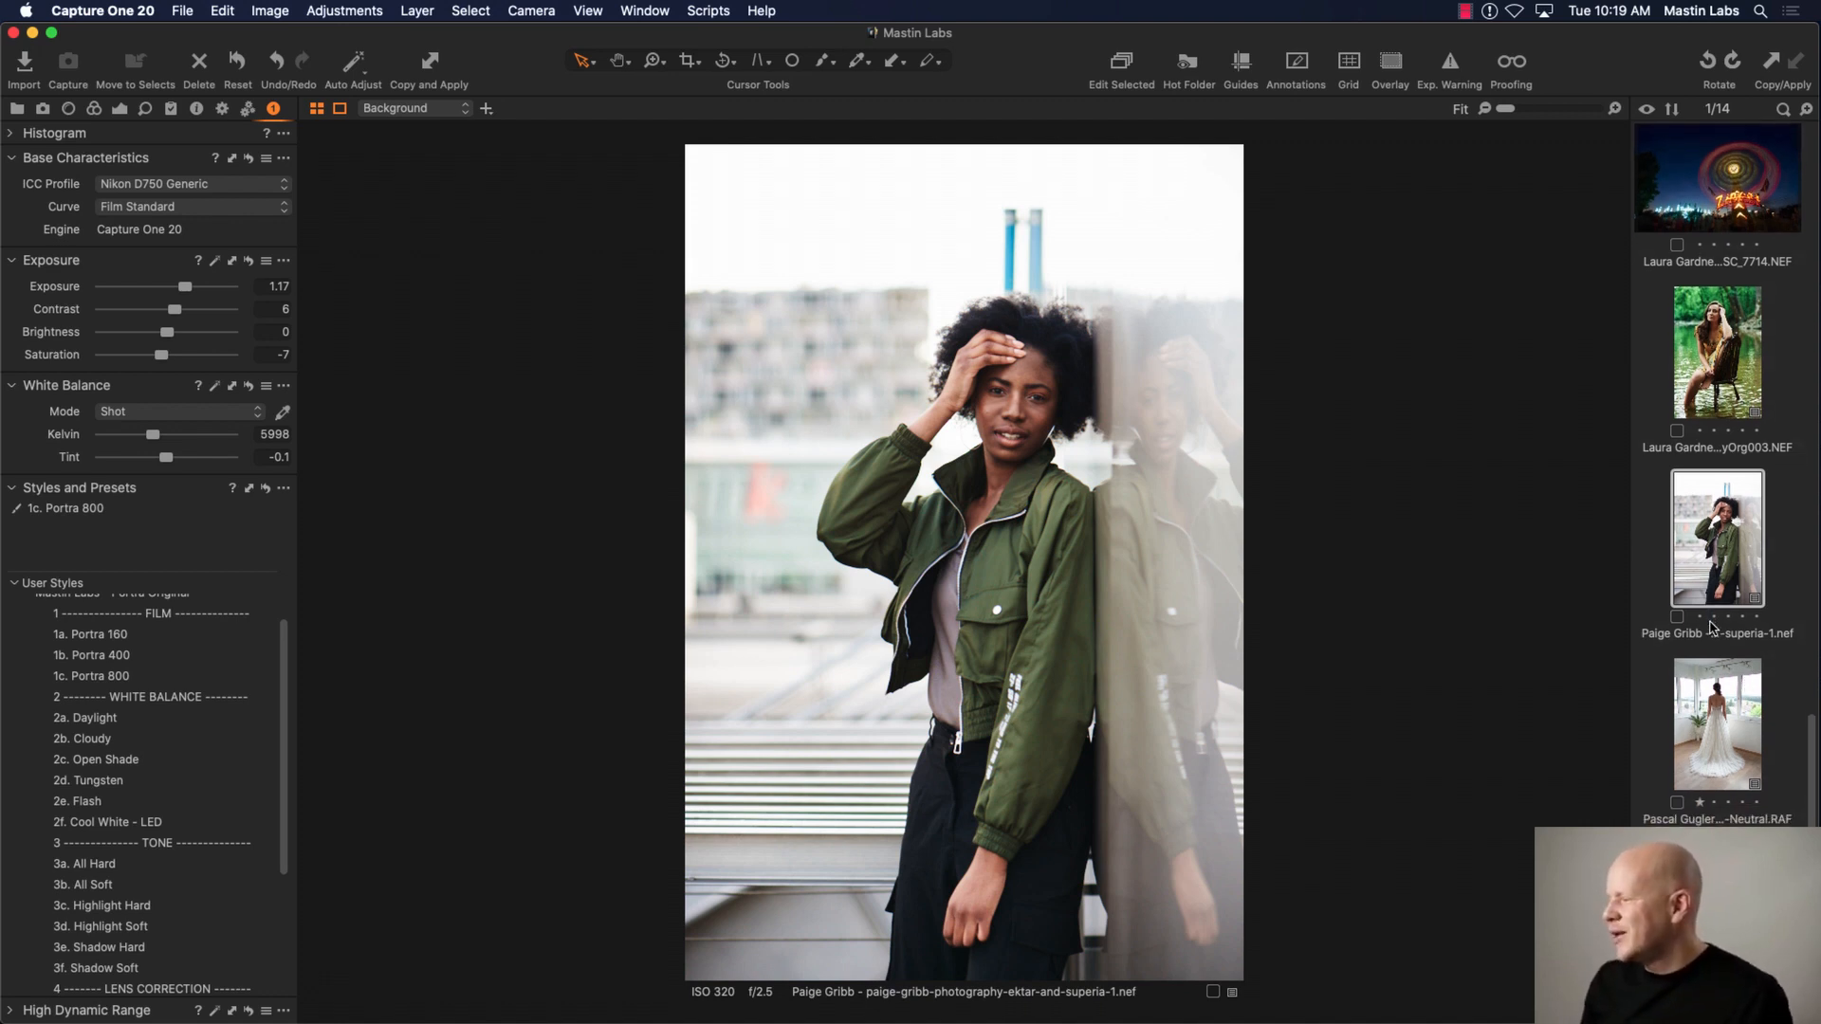
{"action": "scroll", "coordinate": [1726, 616], "scroll_direction": "up", "scroll_amount": 5}
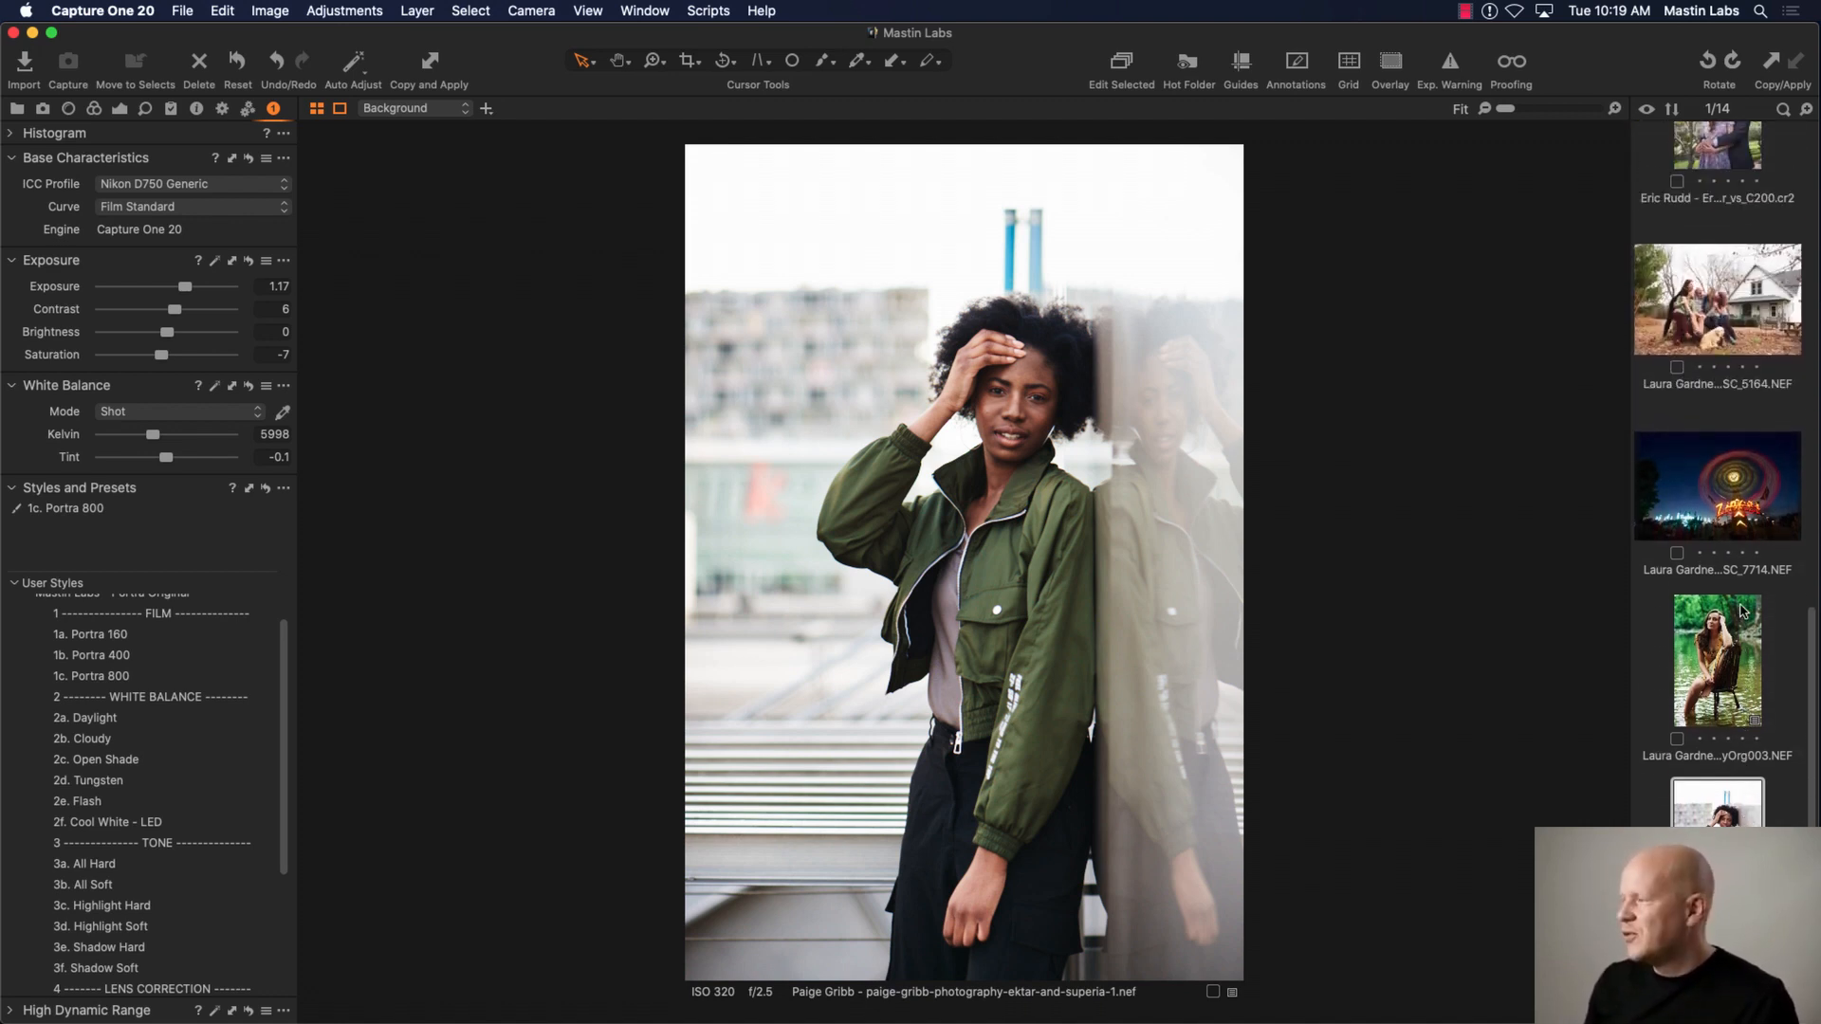
{"action": "scroll", "coordinate": [1741, 613], "scroll_direction": "up", "scroll_amount": 8}
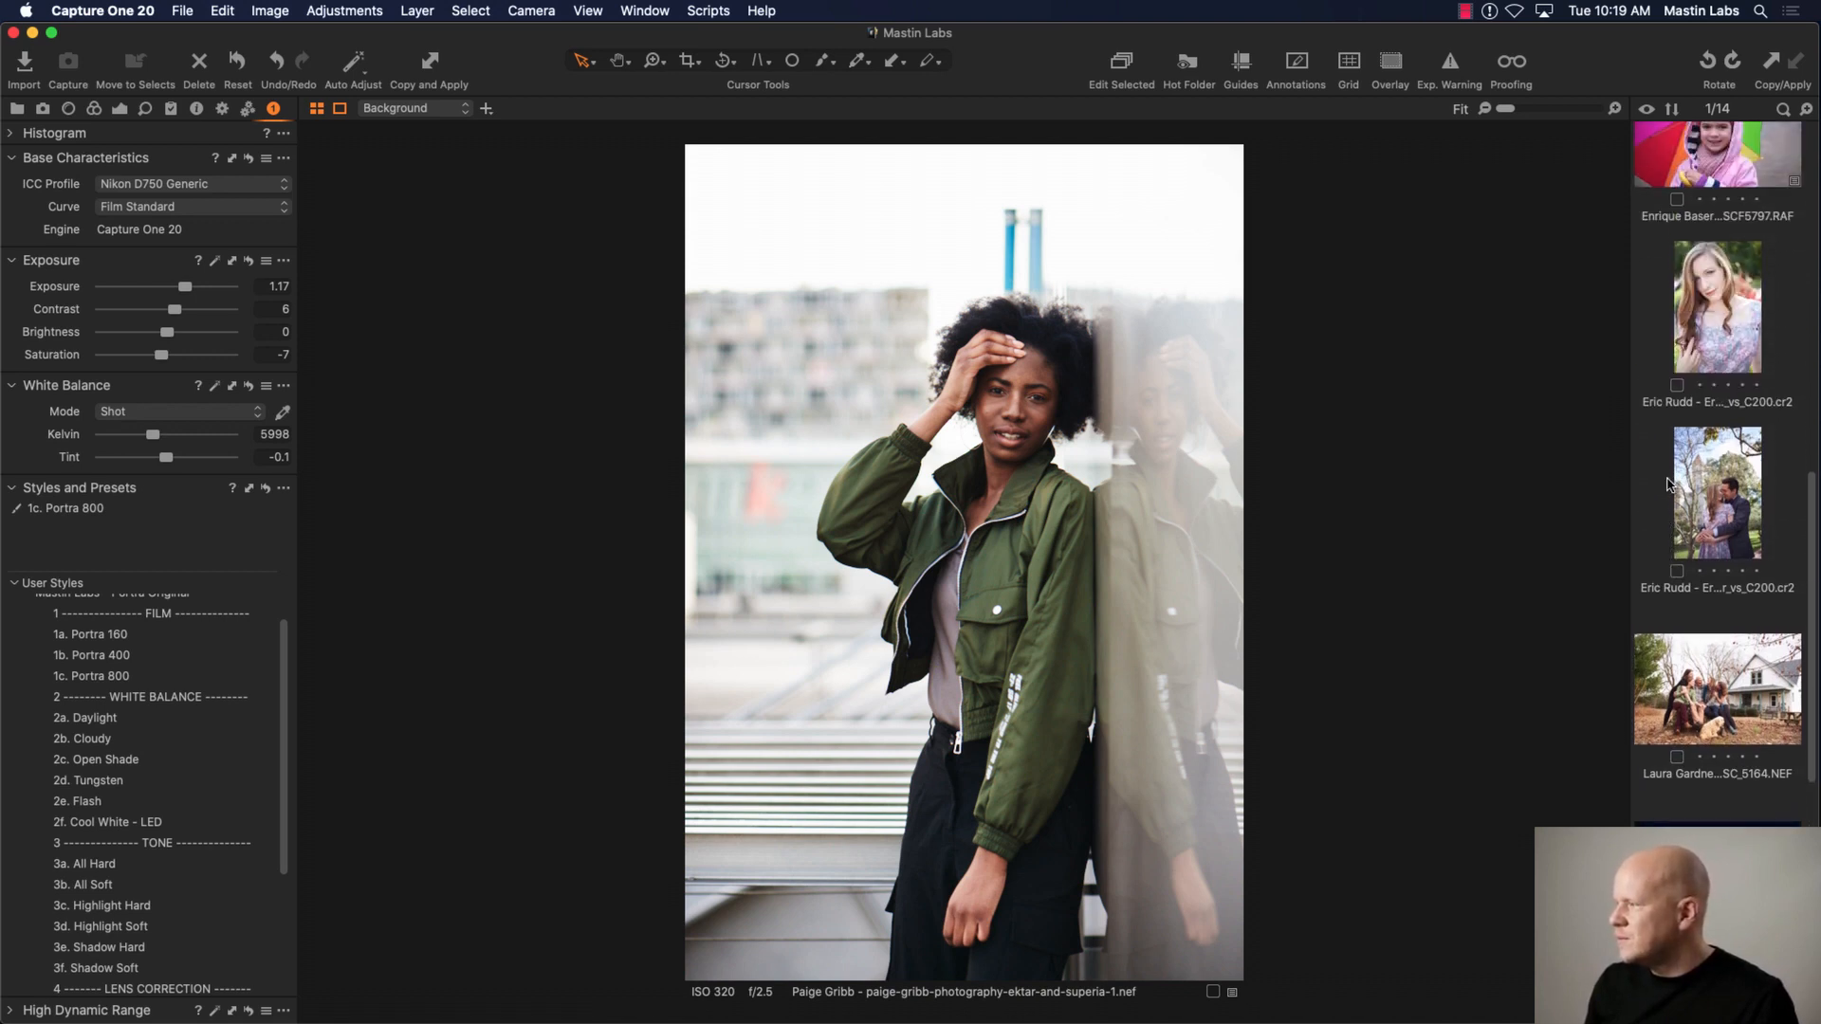
{"action": "scroll", "coordinate": [1693, 569], "scroll_direction": "up", "scroll_amount": 4}
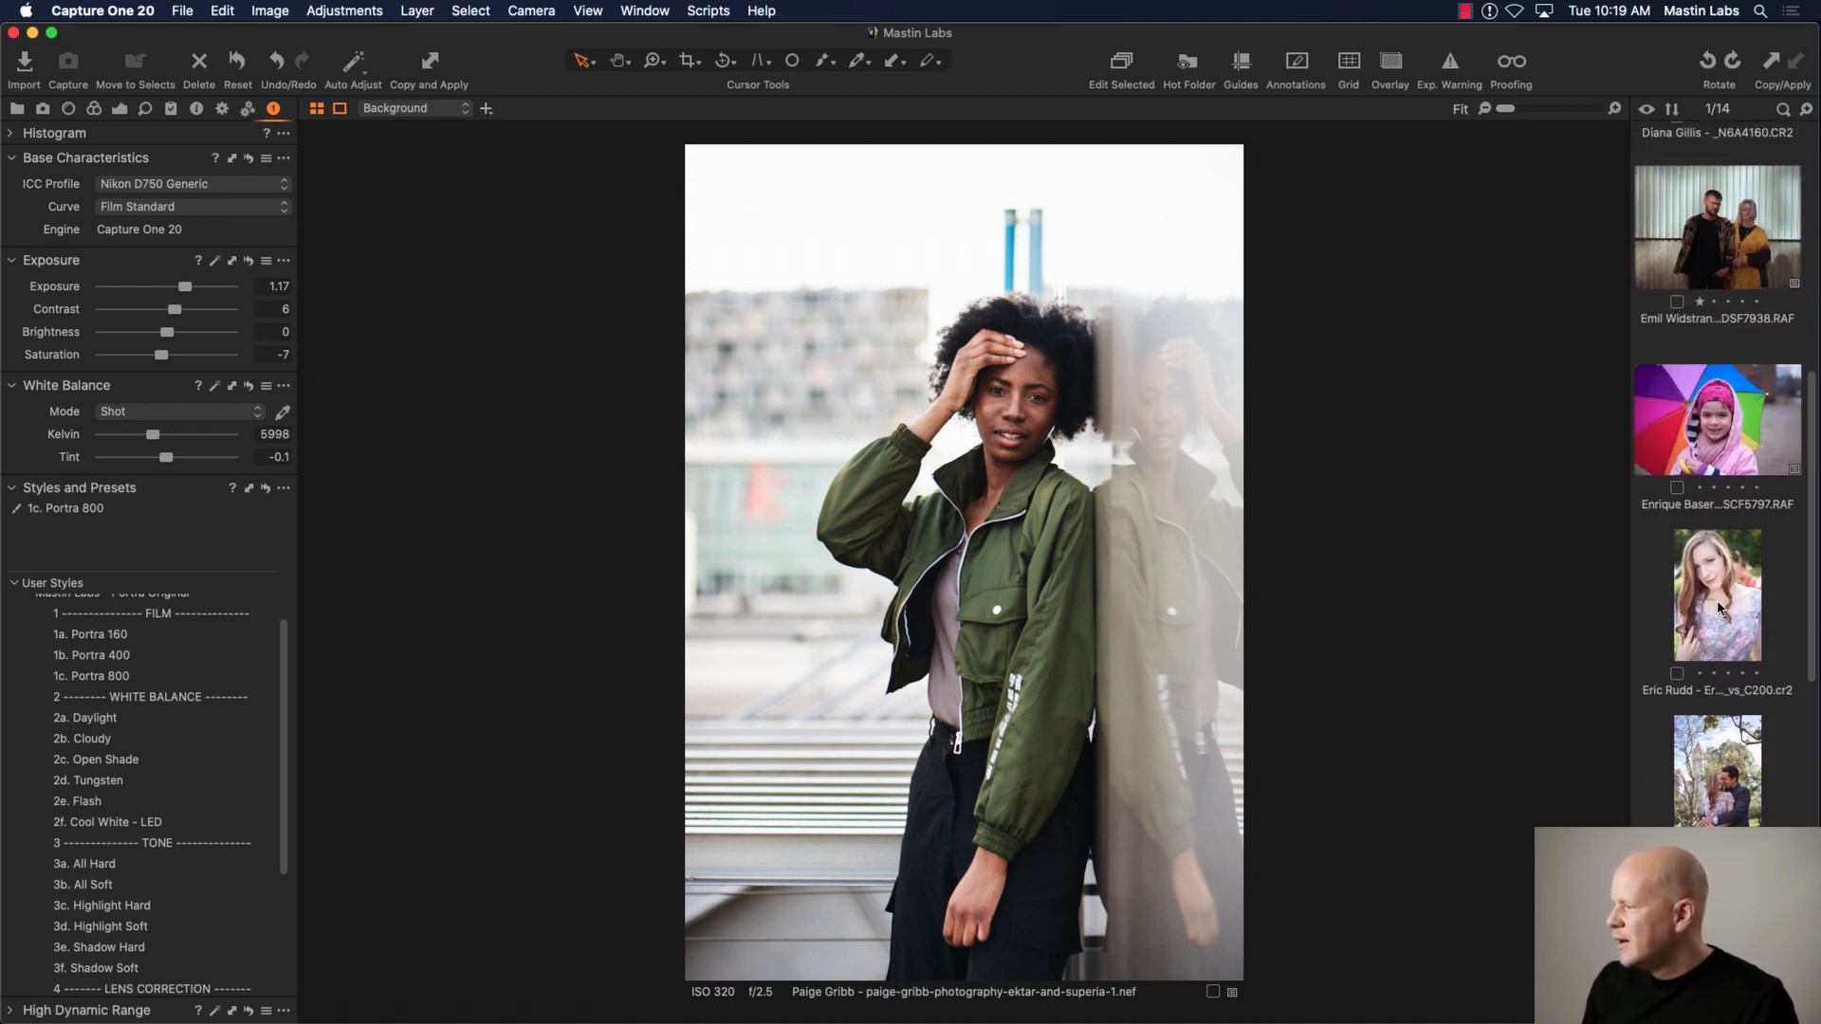
{"action": "scroll", "coordinate": [1715, 601], "scroll_direction": "up", "scroll_amount": 5}
{"action": "scroll", "coordinate": [1719, 604], "scroll_direction": "up", "scroll_amount": 4}
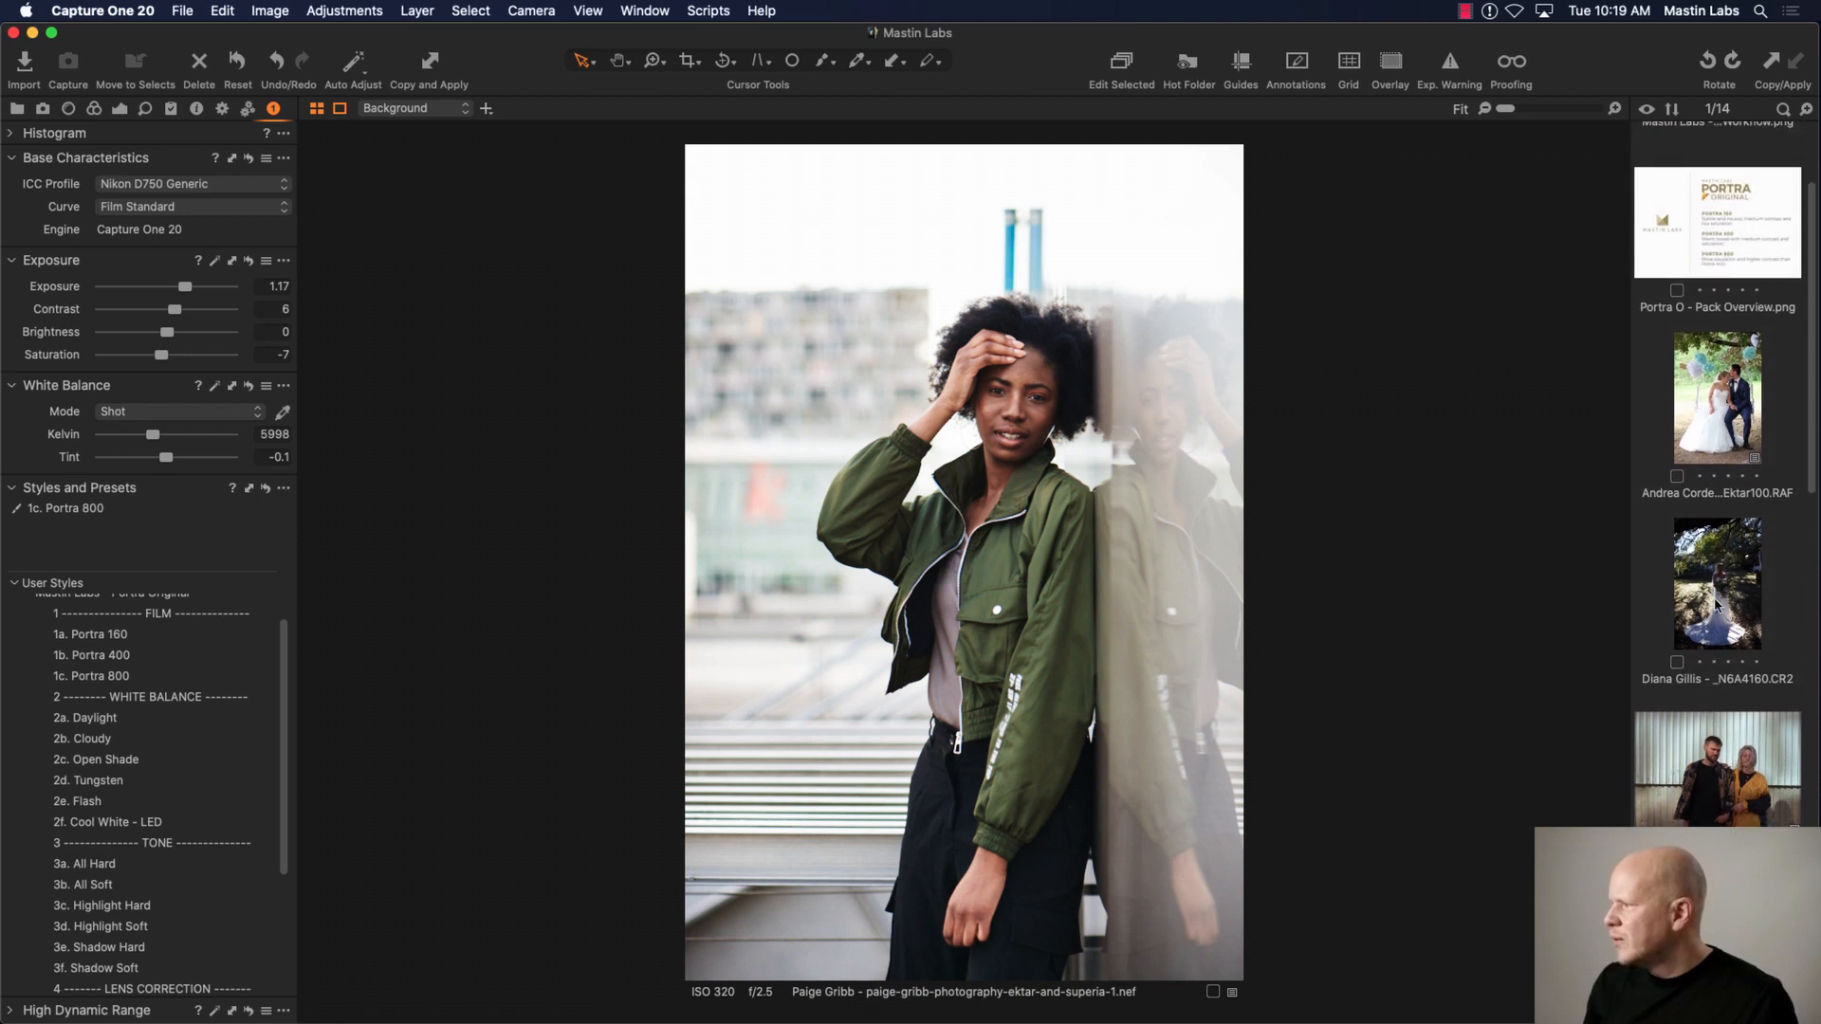
{"action": "left_click", "coordinate": [1718, 585]}
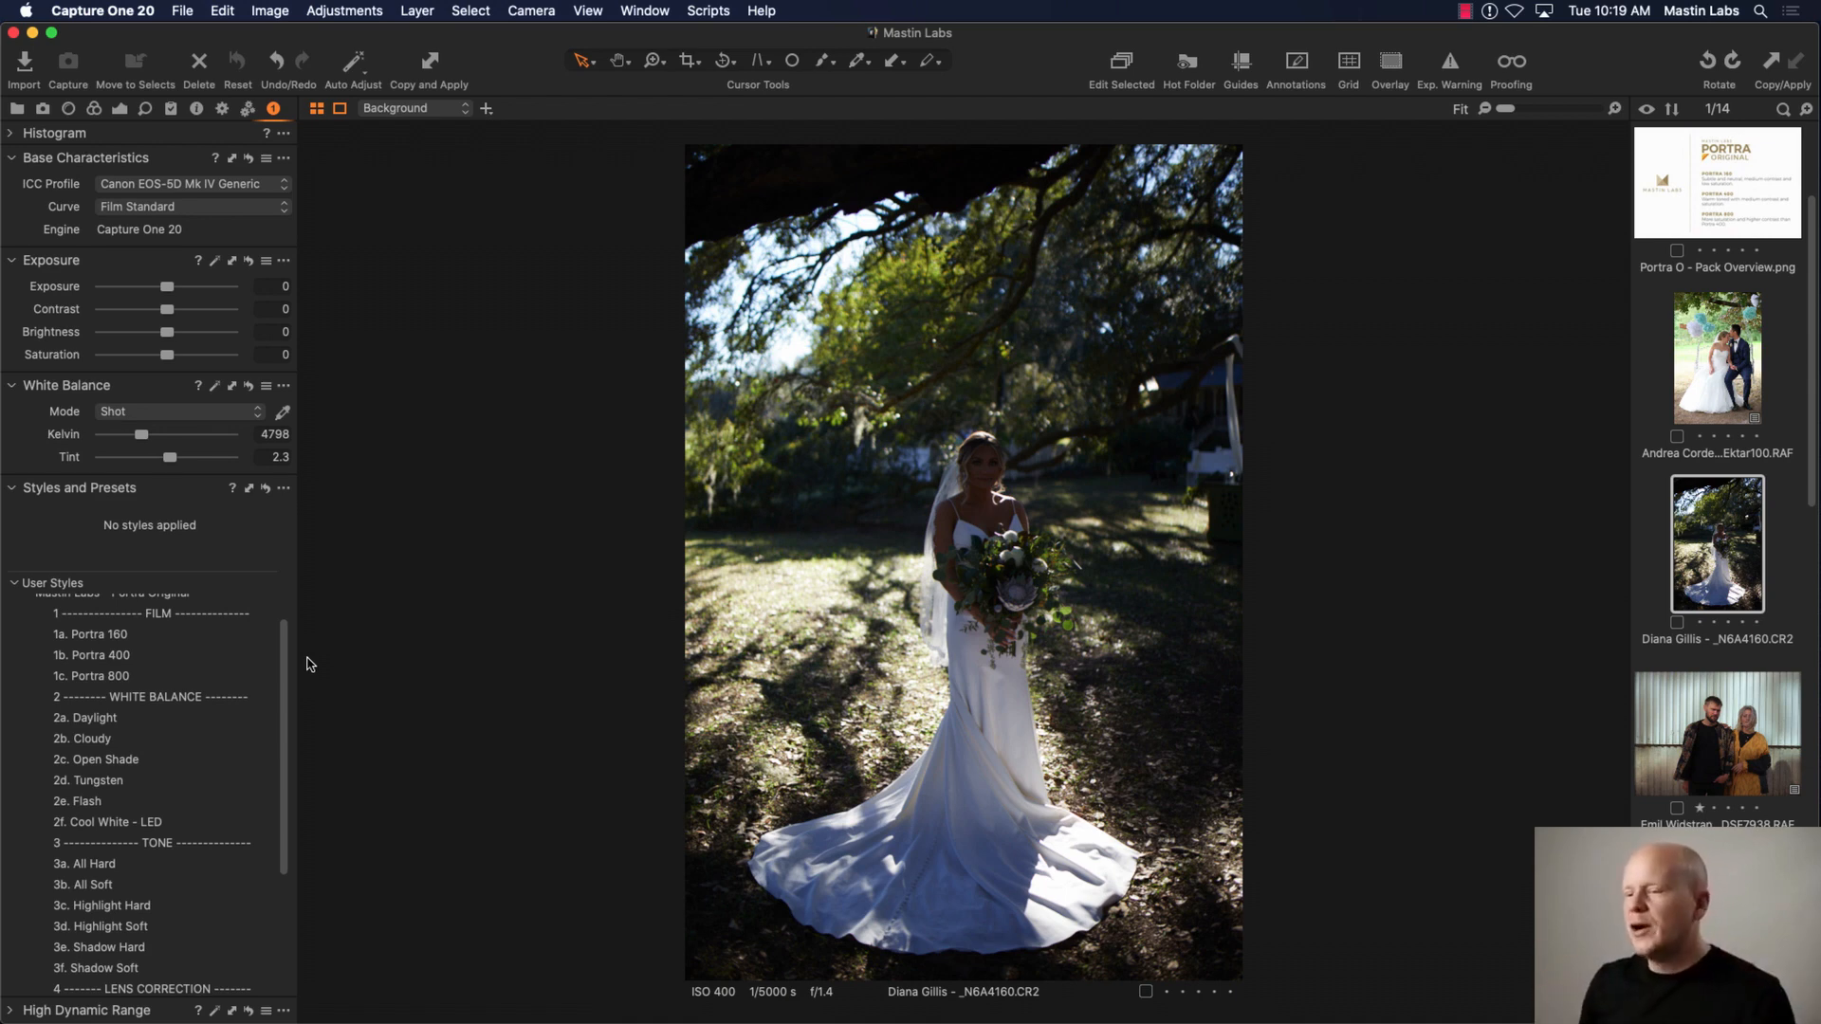
{"action": "left_click", "coordinate": [244, 656]}
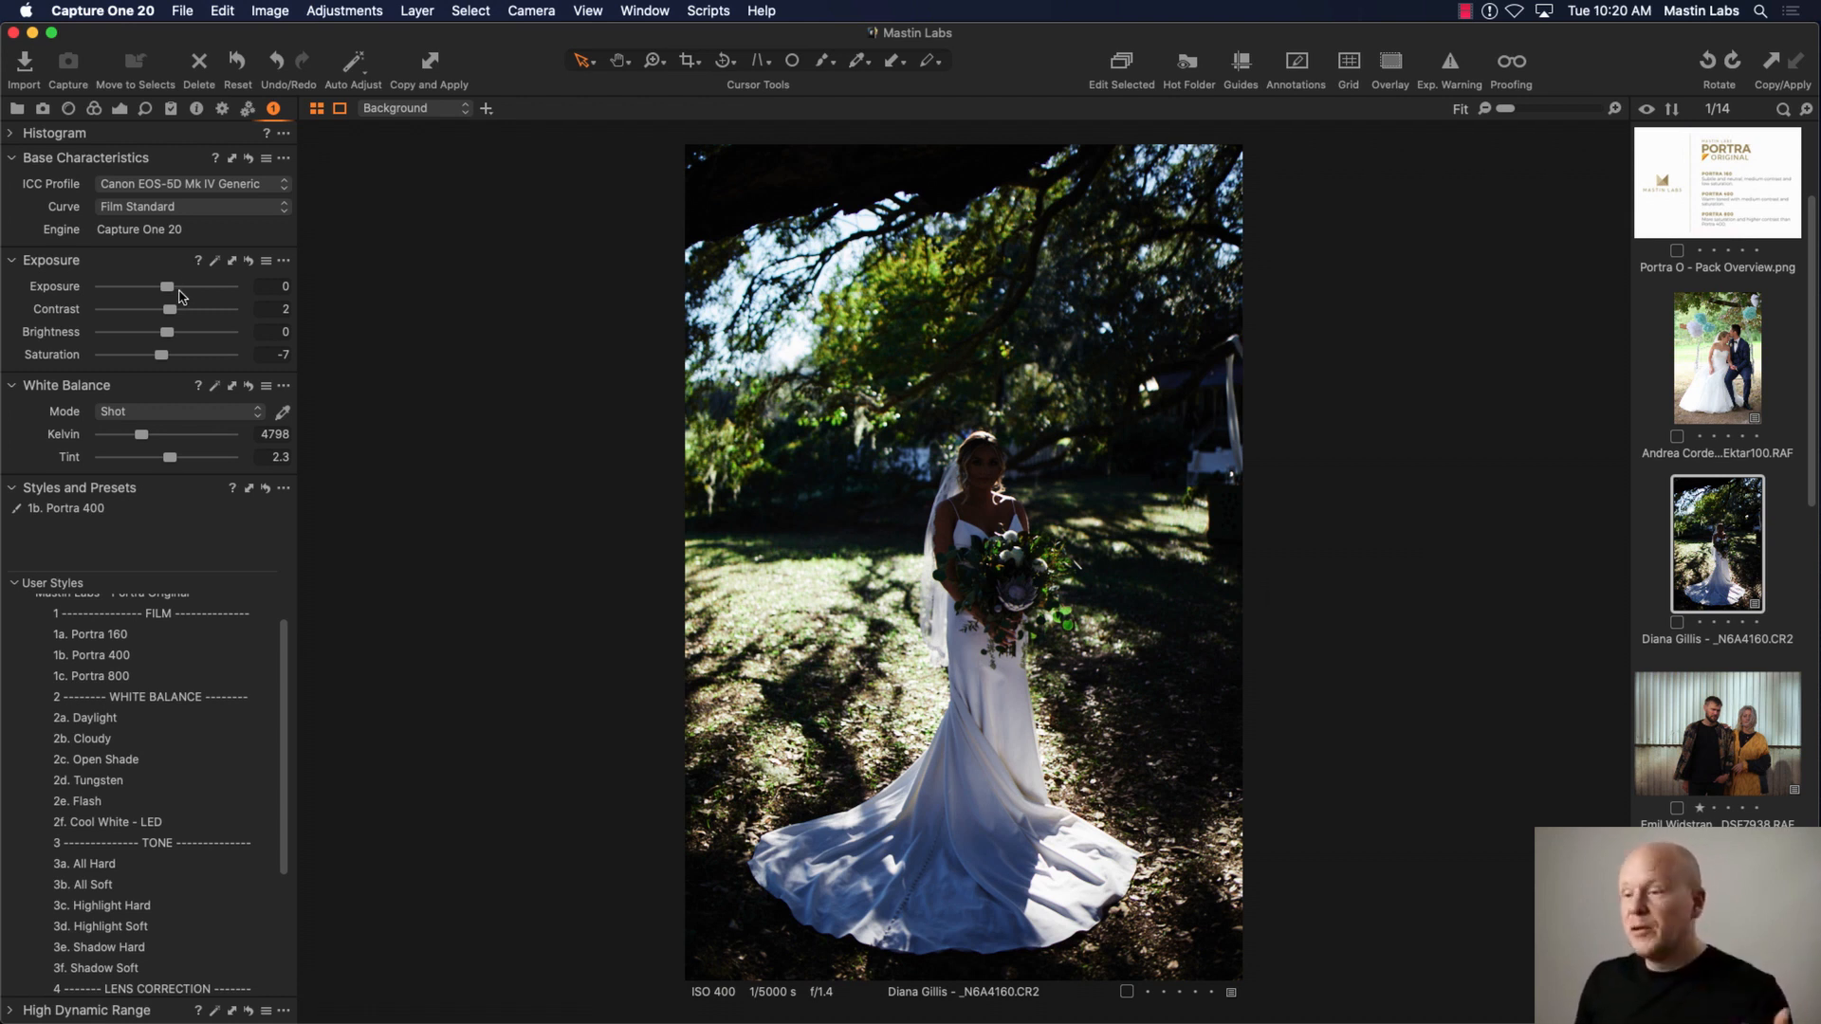
{"action": "left_click_drag", "start_coordinate": [168, 287], "coordinate": [174, 295]}
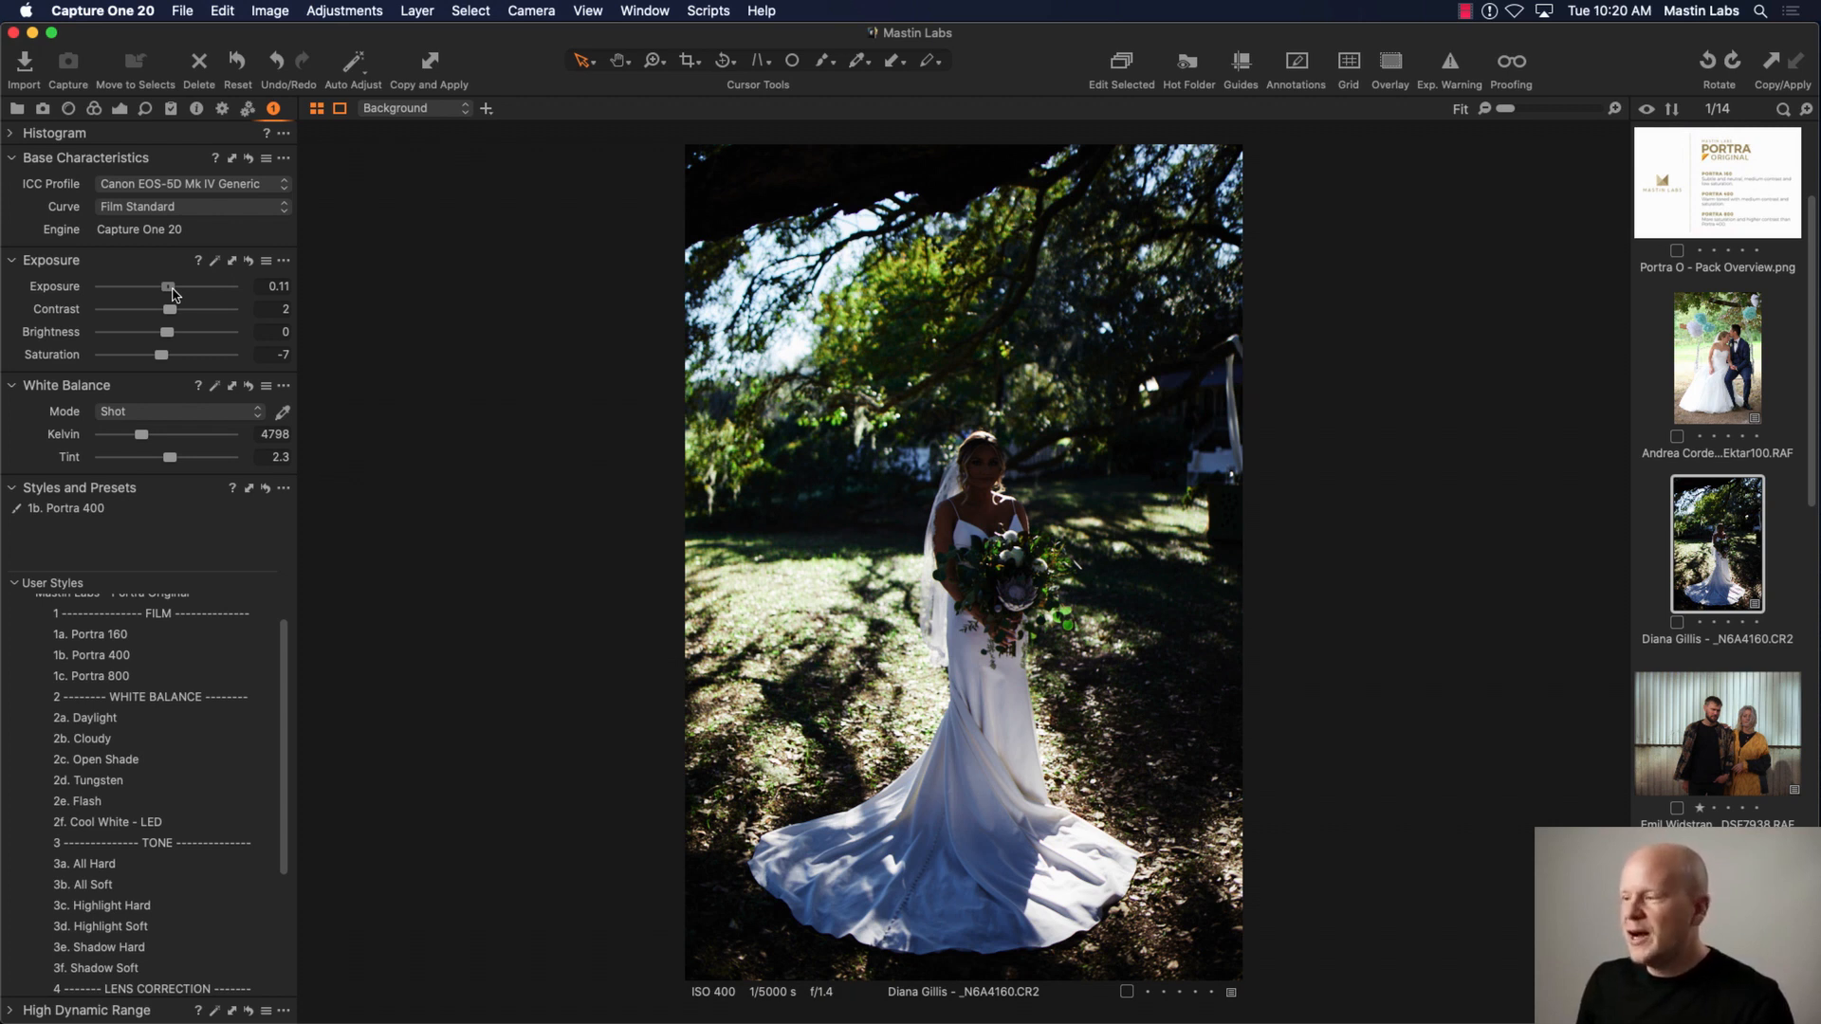
{"action": "left_click_drag", "start_coordinate": [172, 289], "coordinate": [173, 289]}
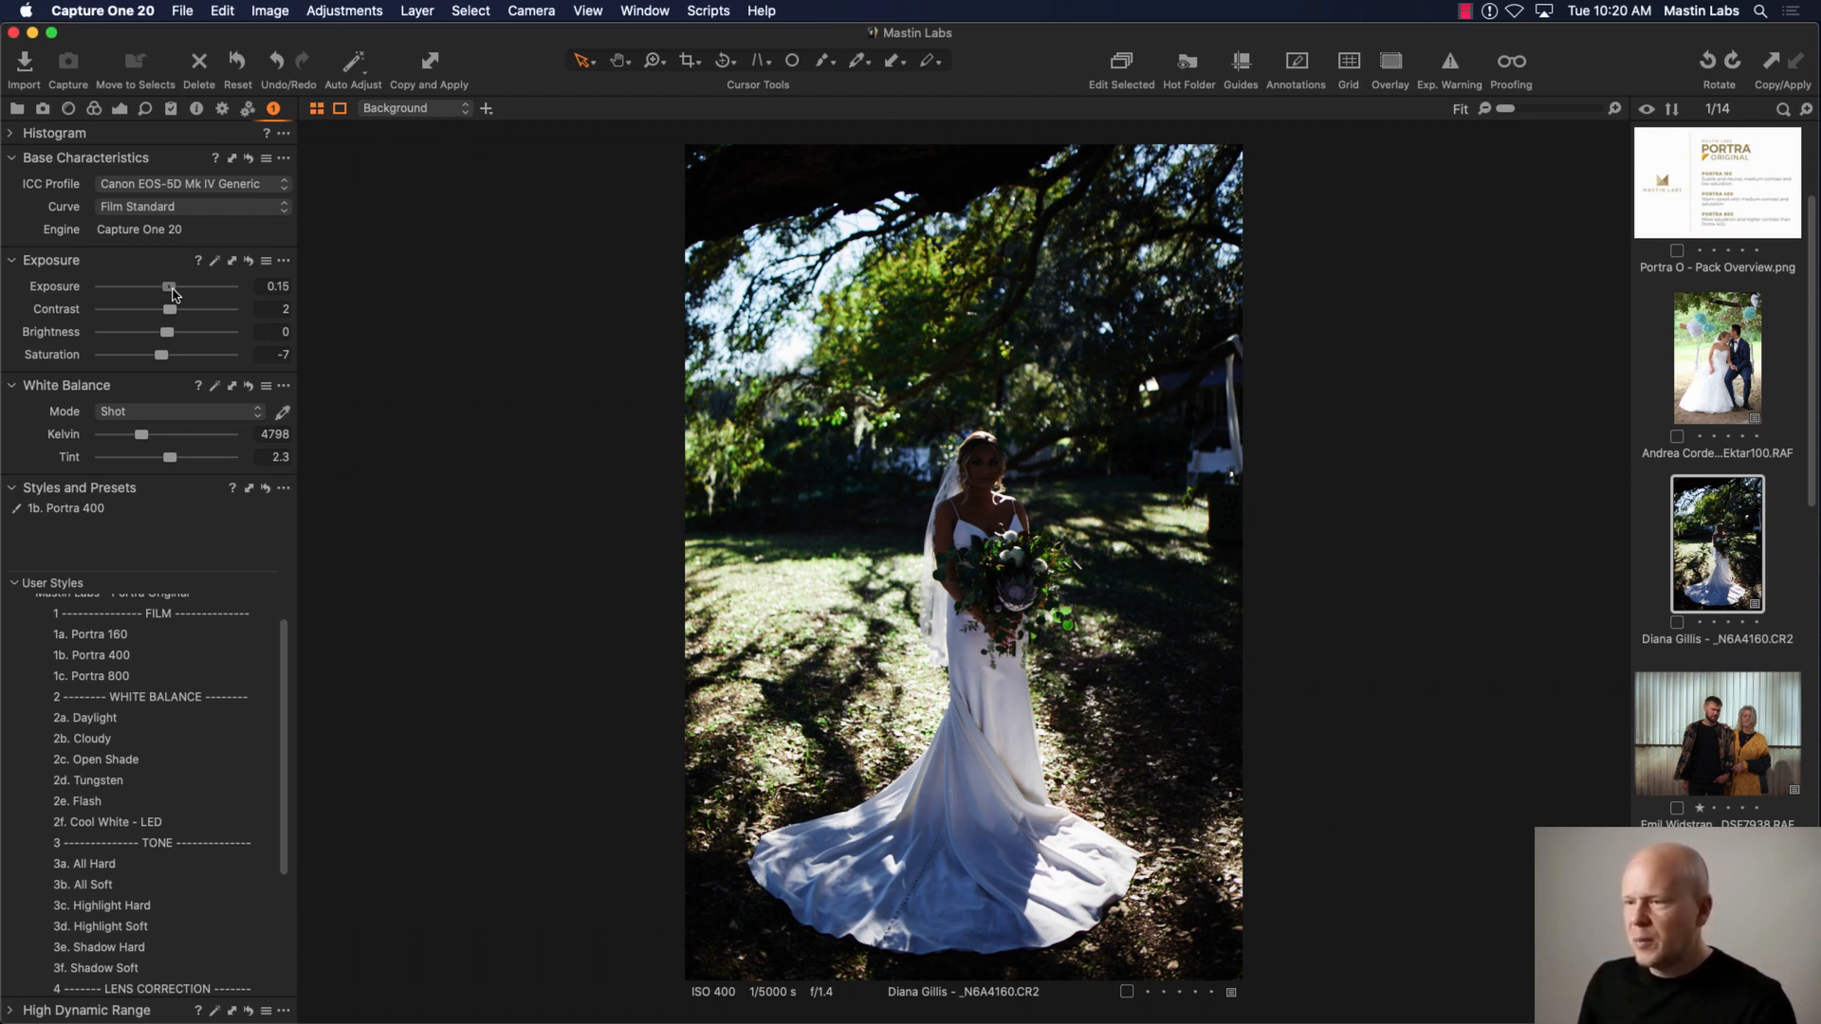
{"action": "left_click_drag", "start_coordinate": [173, 294], "coordinate": [210, 295]}
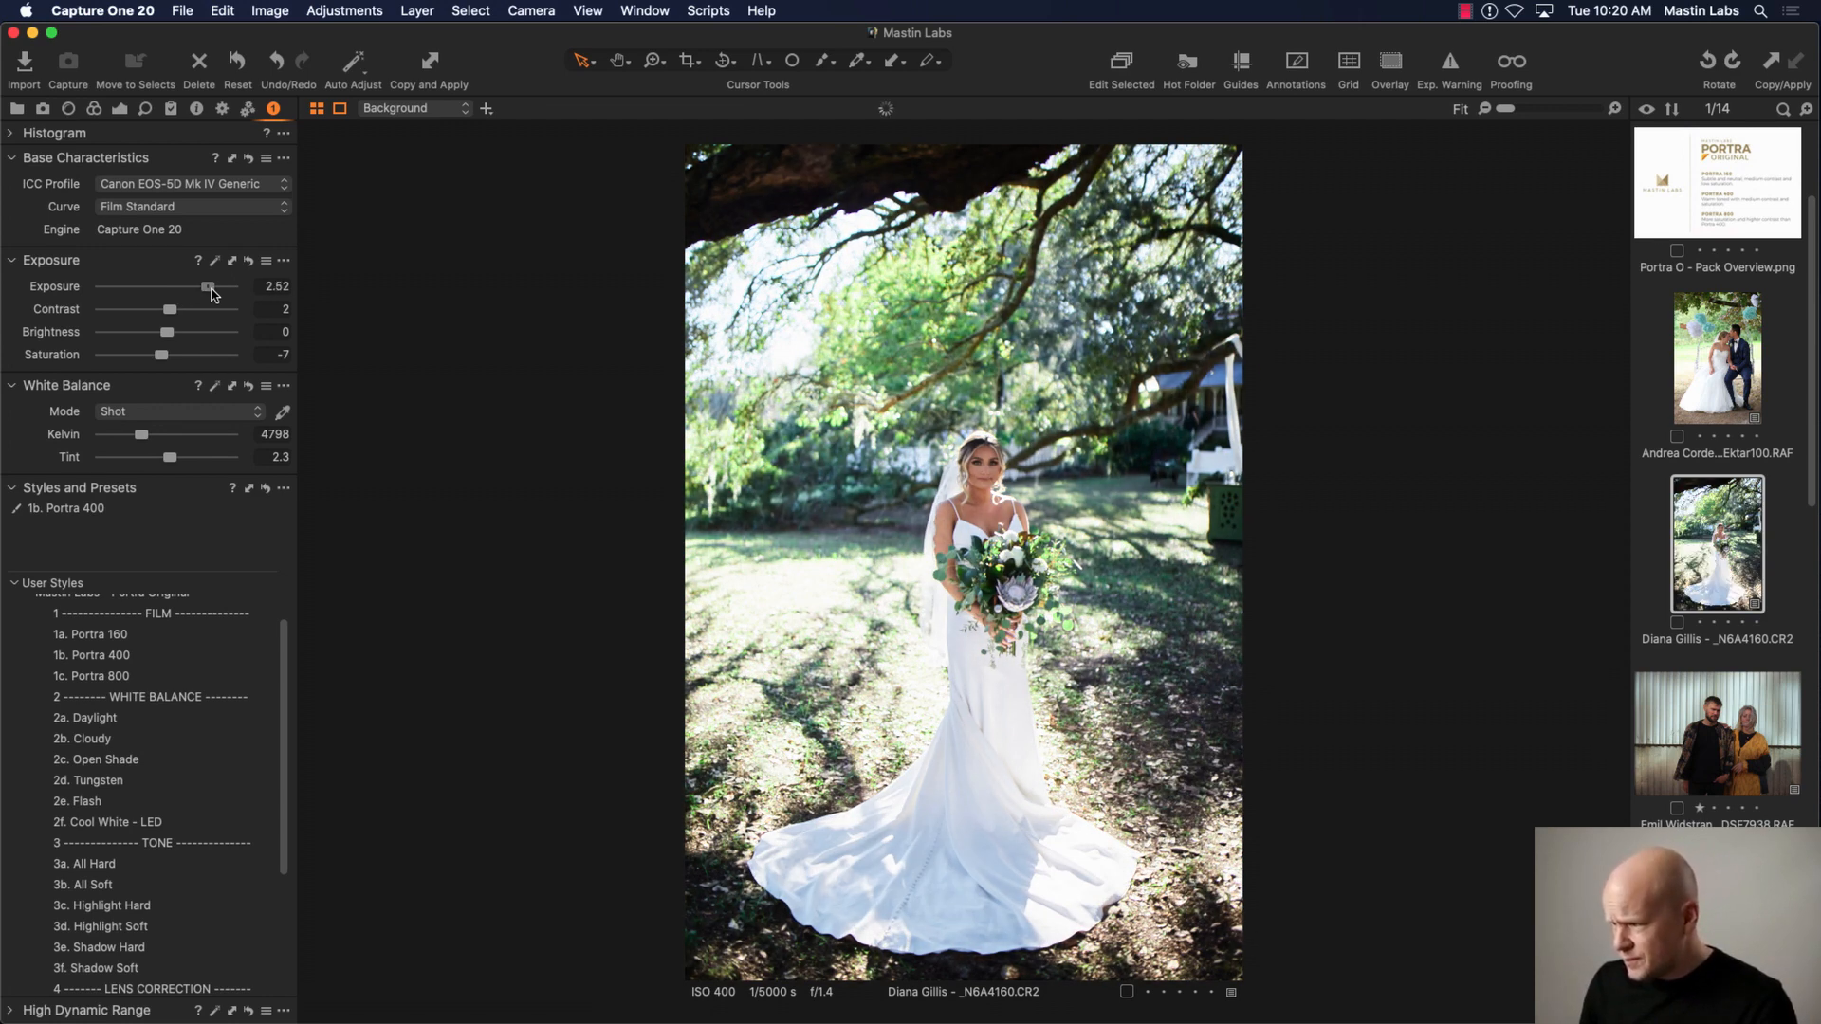
Step: Set the bride photo's exposure to 2.82 and its white balance to 5237 Kelvin with a tint of 1.1
{"action": "left_click_drag", "start_coordinate": [210, 295], "coordinate": [216, 295]}
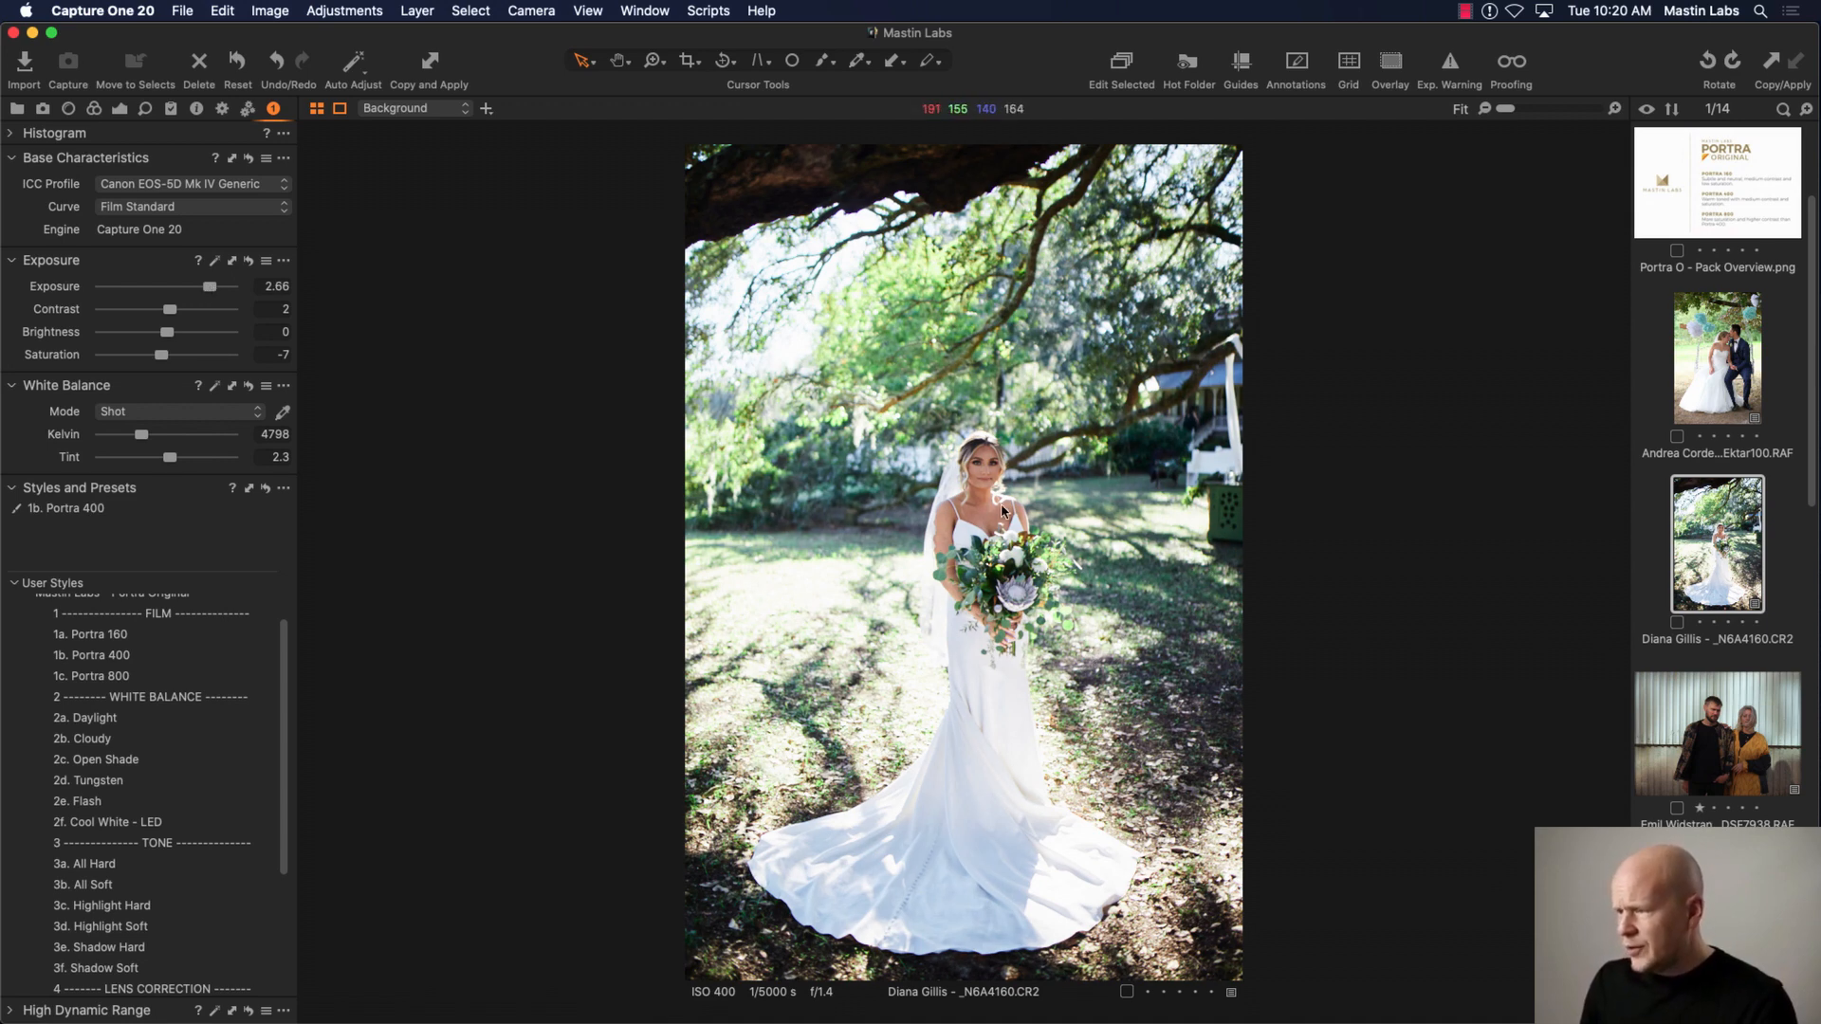
{"action": "left_click_drag", "start_coordinate": [211, 289], "coordinate": [212, 288]}
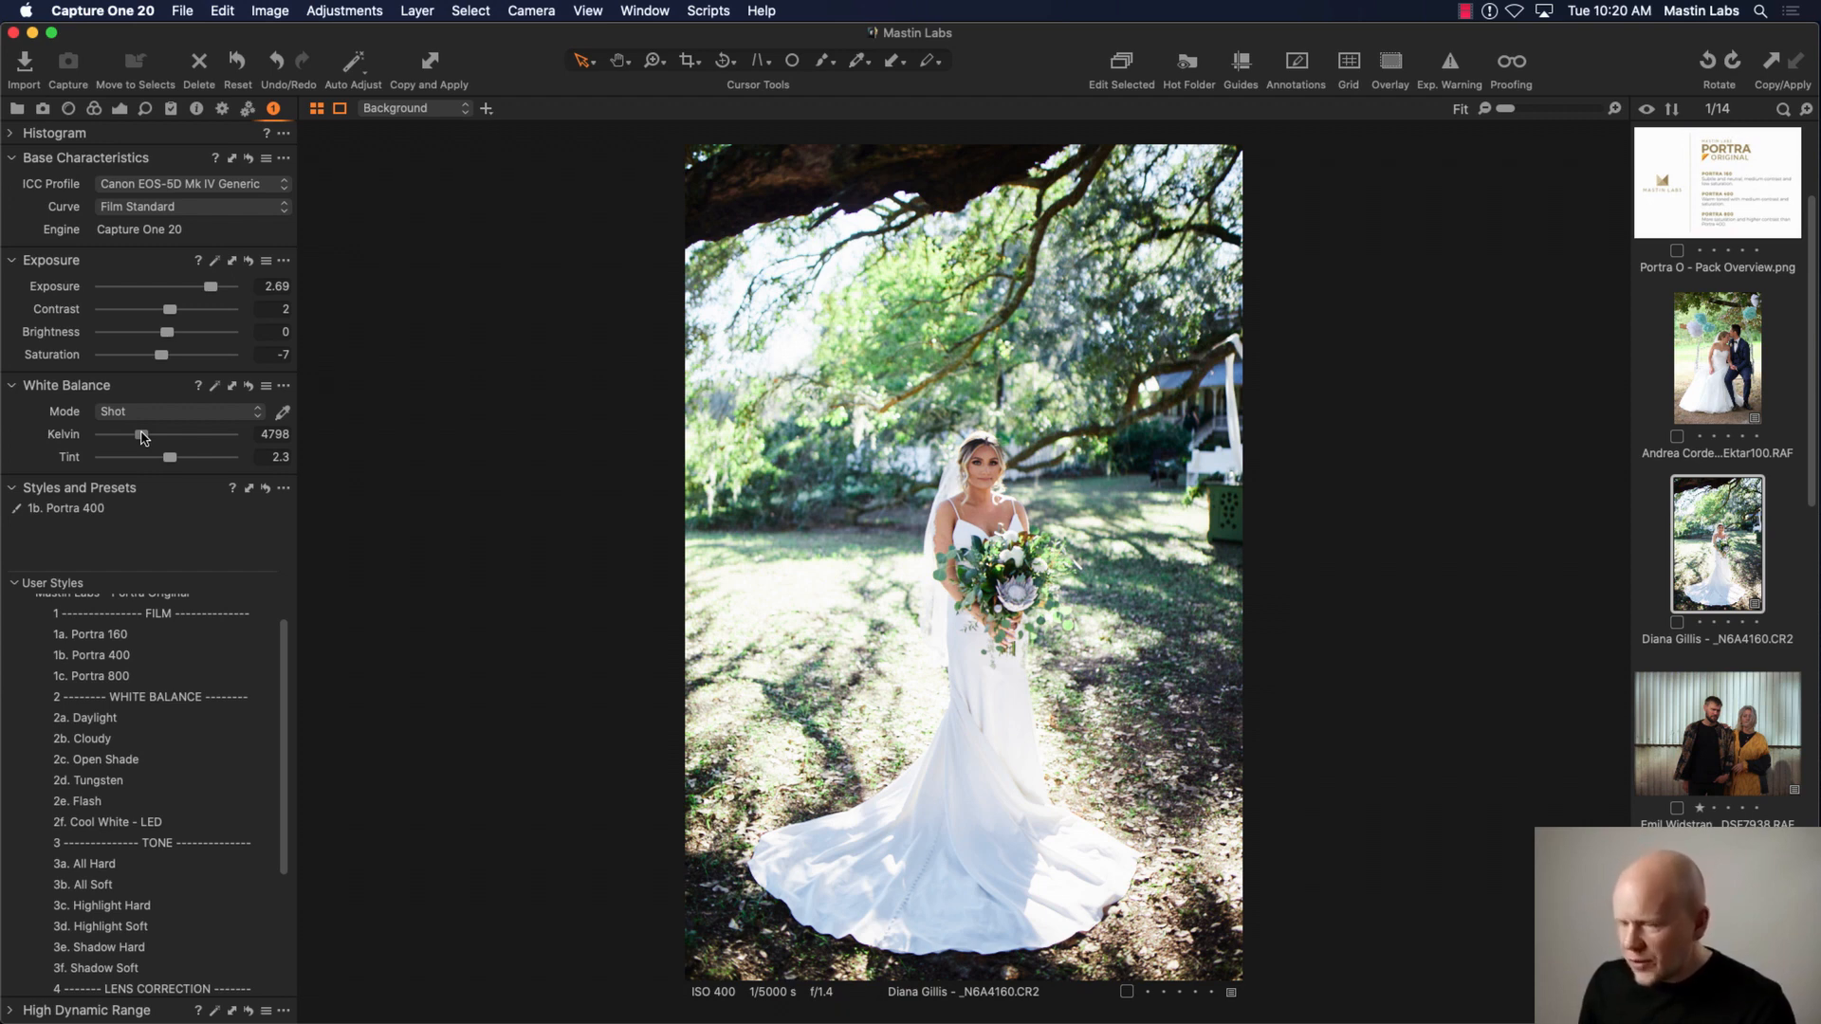
{"action": "left_click_drag", "start_coordinate": [143, 436], "coordinate": [145, 436]}
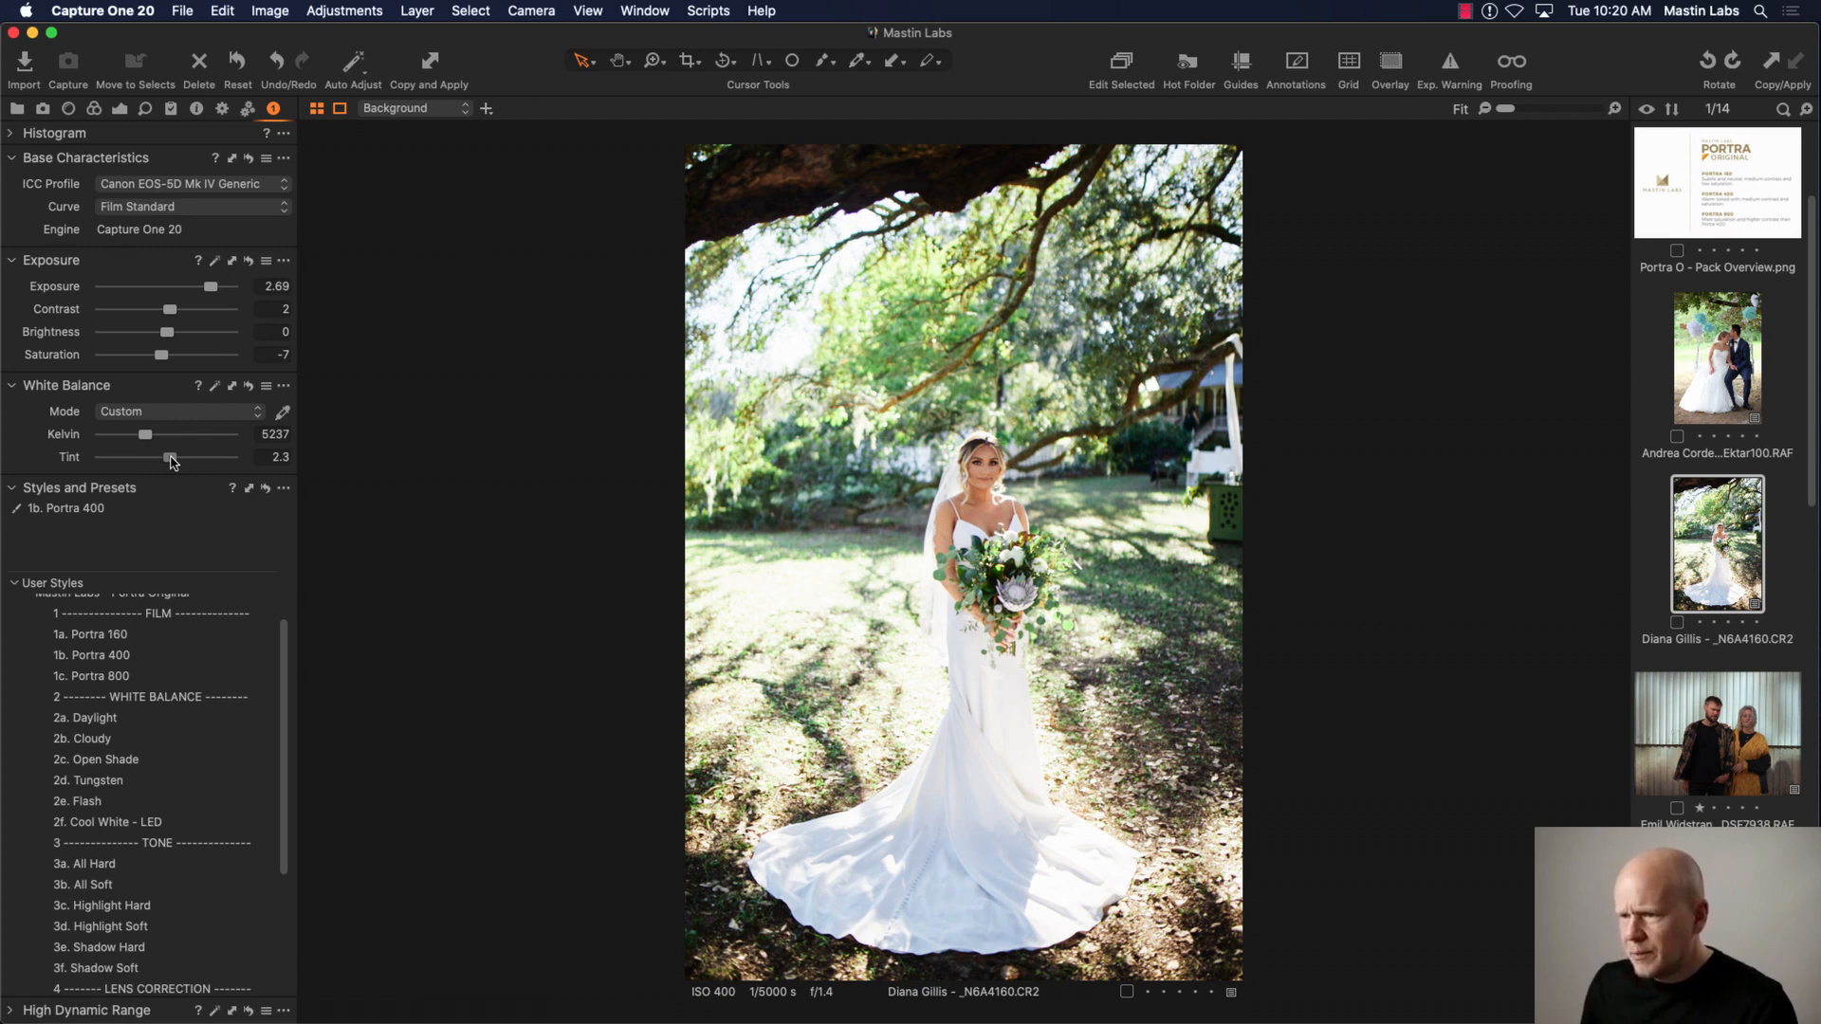
{"action": "left_click_drag", "start_coordinate": [172, 460], "coordinate": [172, 461]}
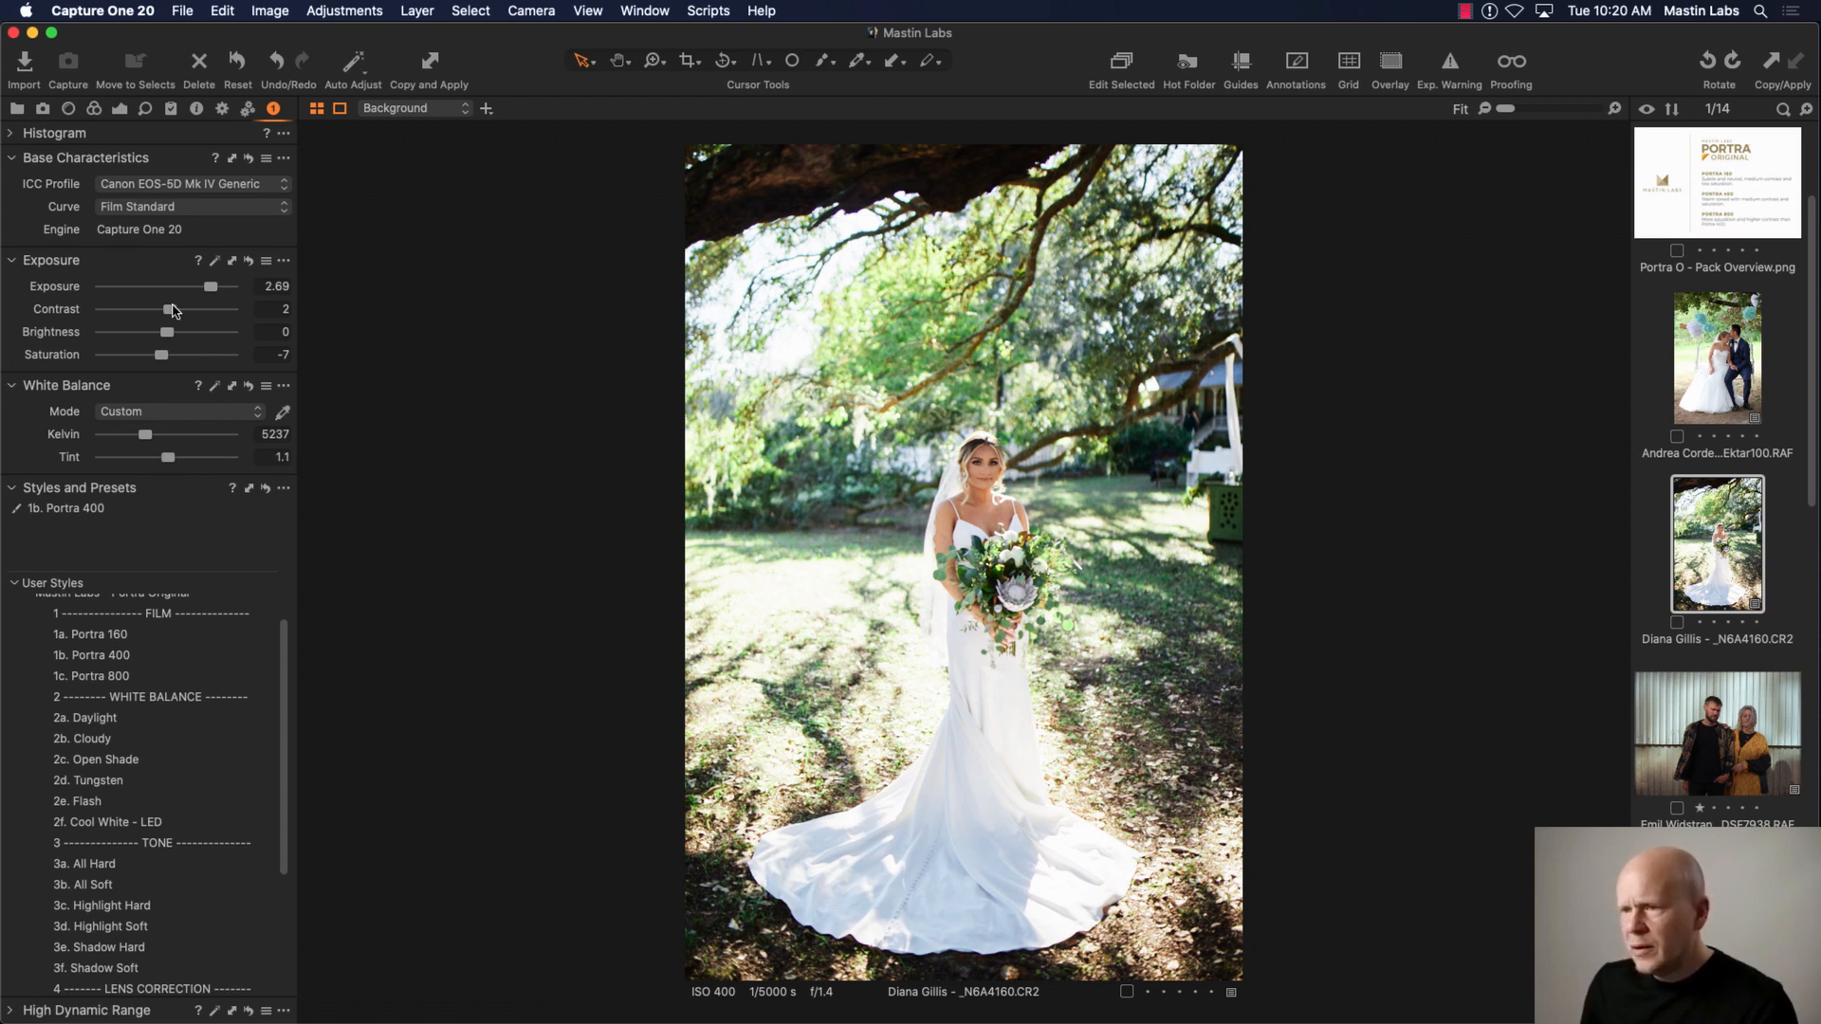
{"action": "left_click_drag", "start_coordinate": [211, 288], "coordinate": [214, 287]}
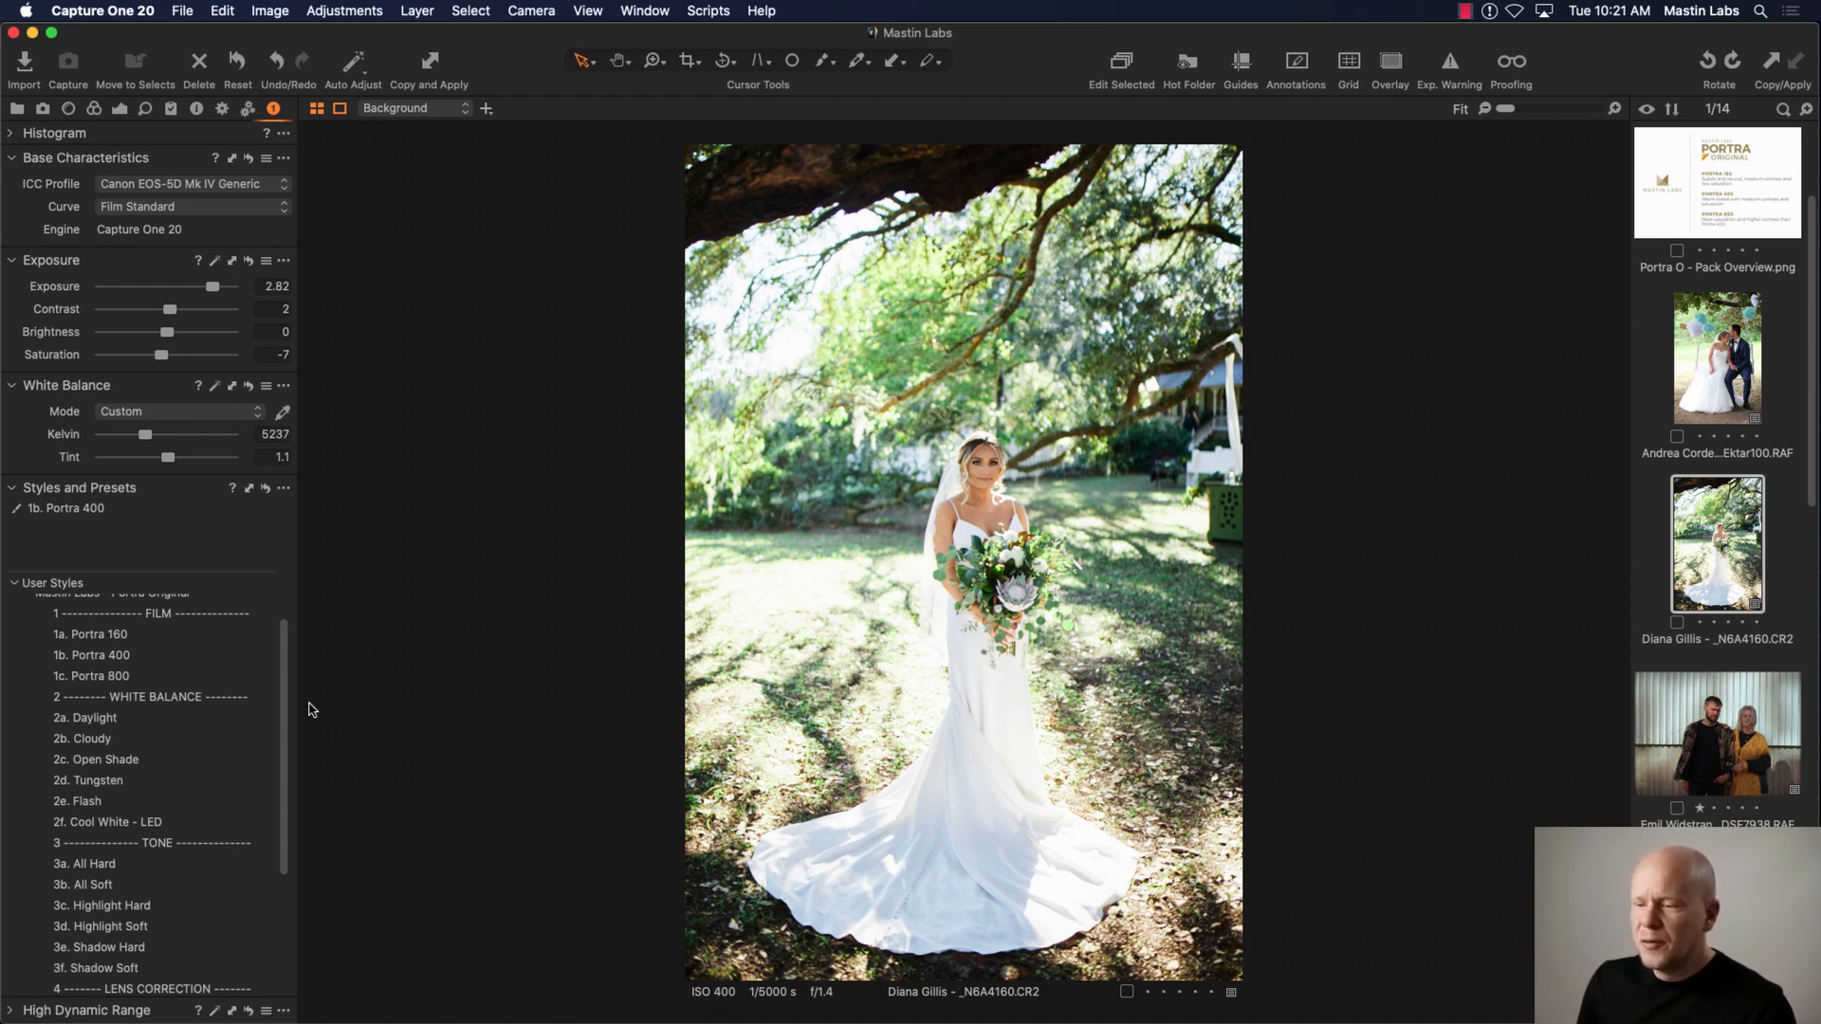
Step: Examine the bride photo up close, checking highlight detail in the dress and sunlit grass and shadow detail in the tree branch
{"action": "left_click_drag", "start_coordinate": [288, 702], "coordinate": [288, 805]}
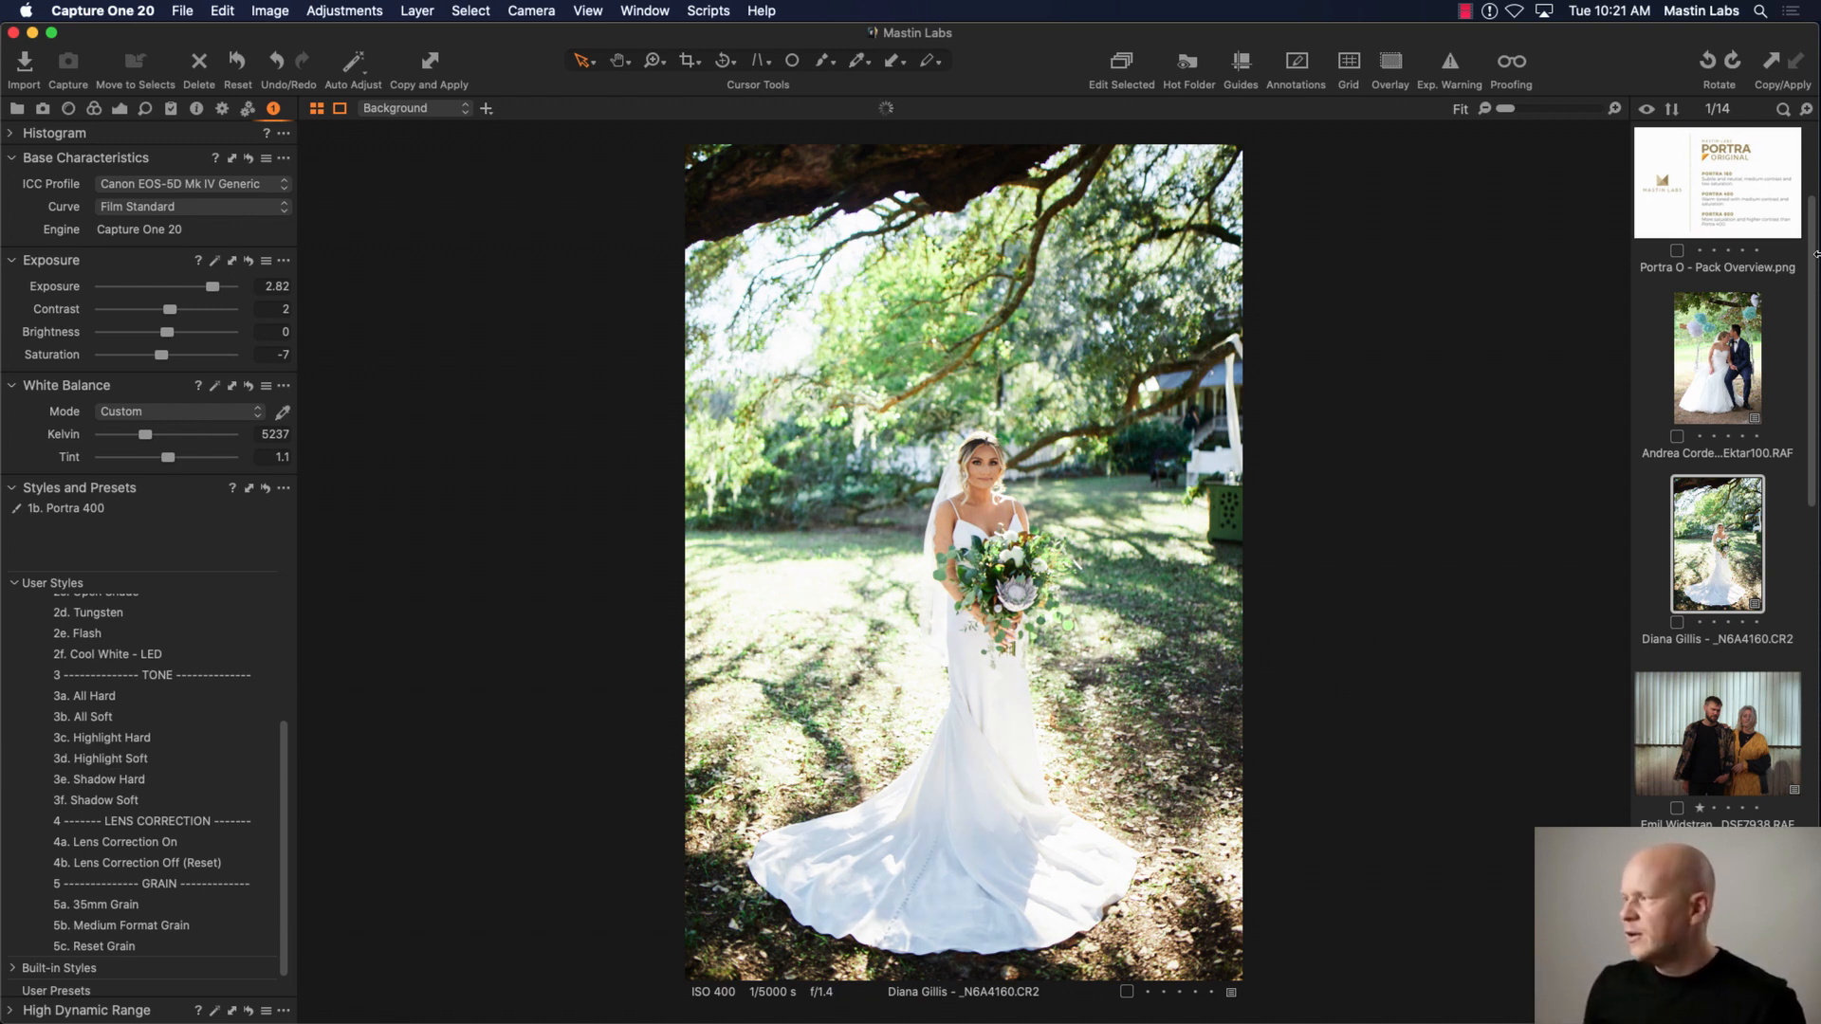
{"action": "left_click", "coordinate": [1614, 109]}
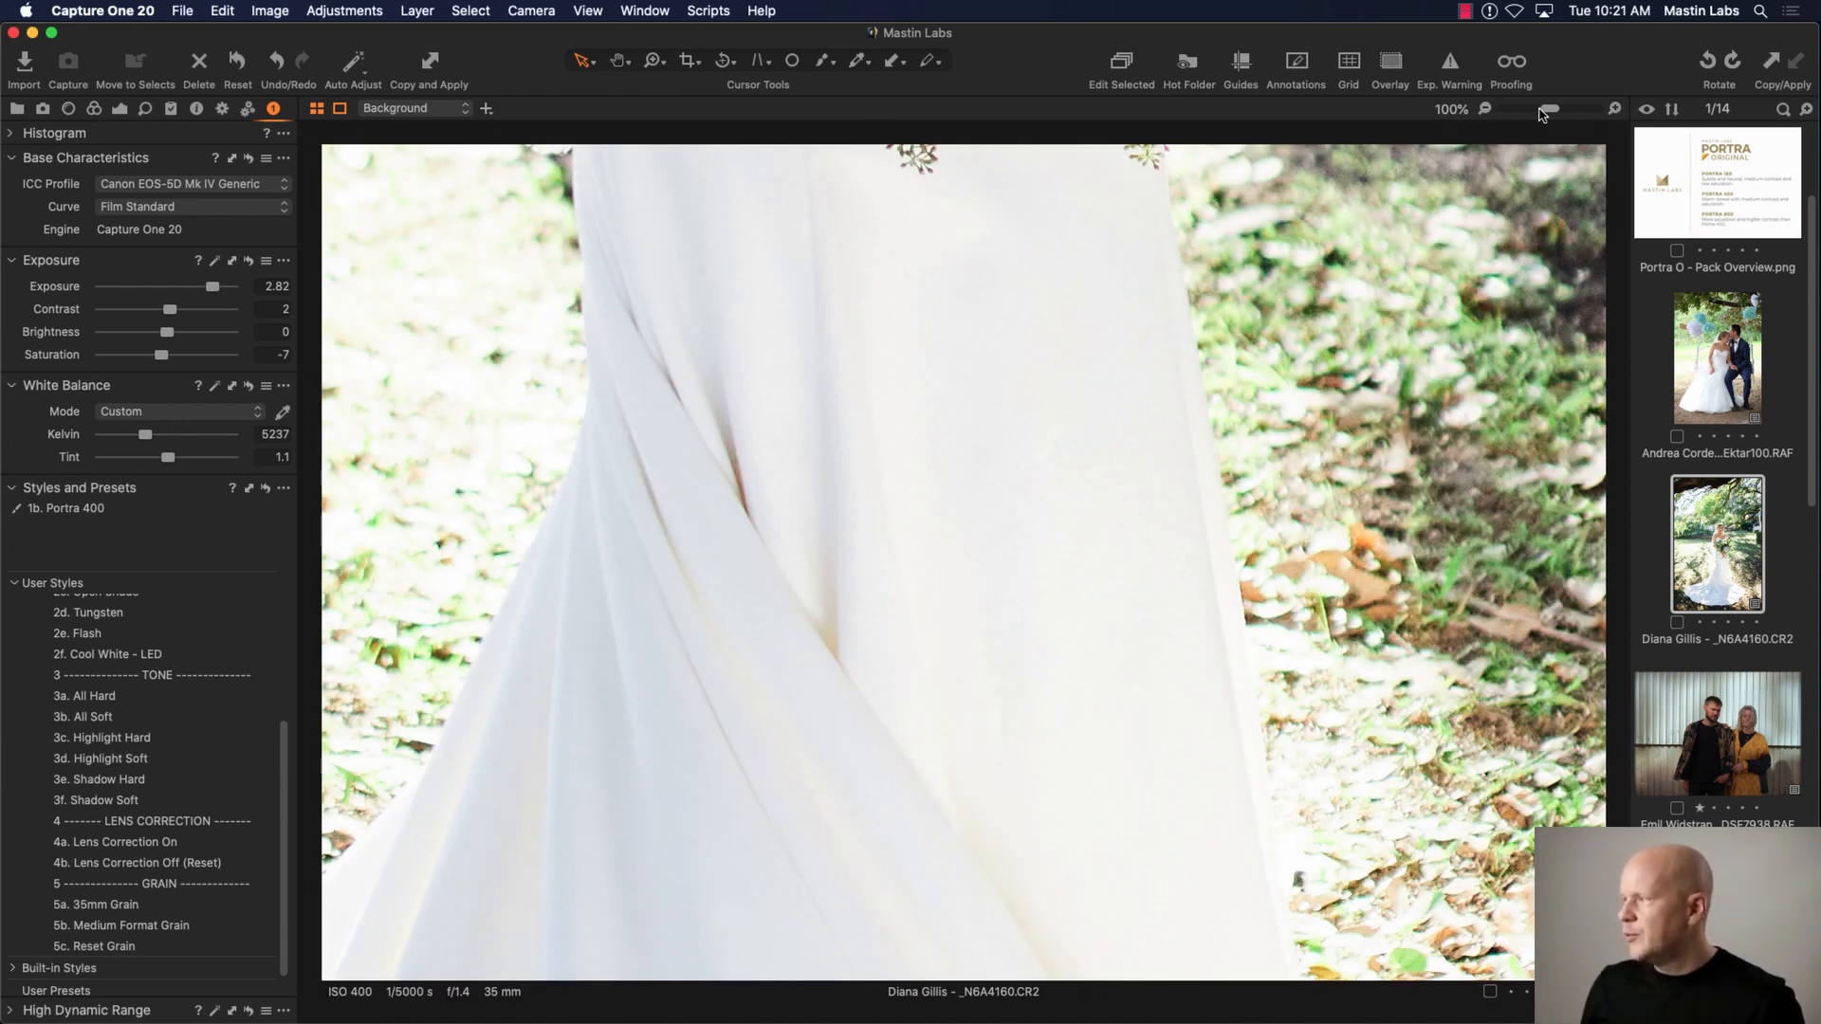
{"action": "left_click_drag", "start_coordinate": [1551, 111], "coordinate": [1520, 111]}
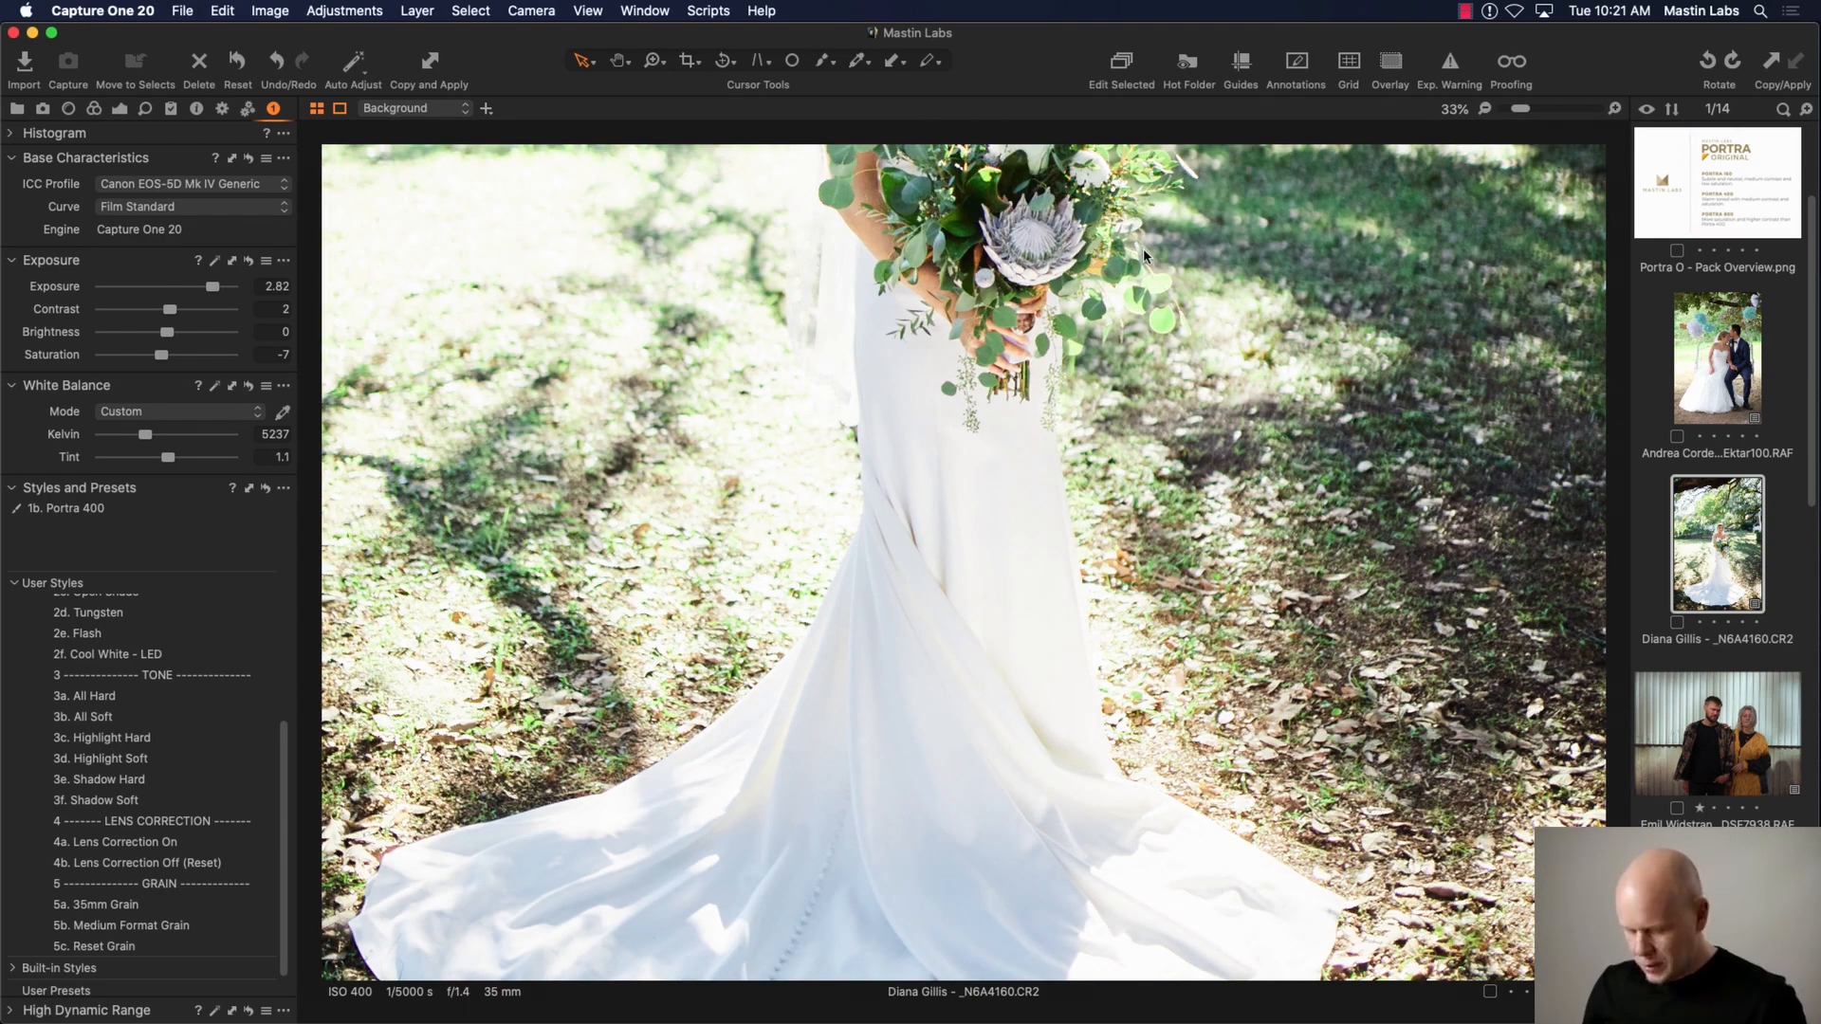
{"action": "left_click_drag", "start_coordinate": [623, 535], "coordinate": [737, 569]}
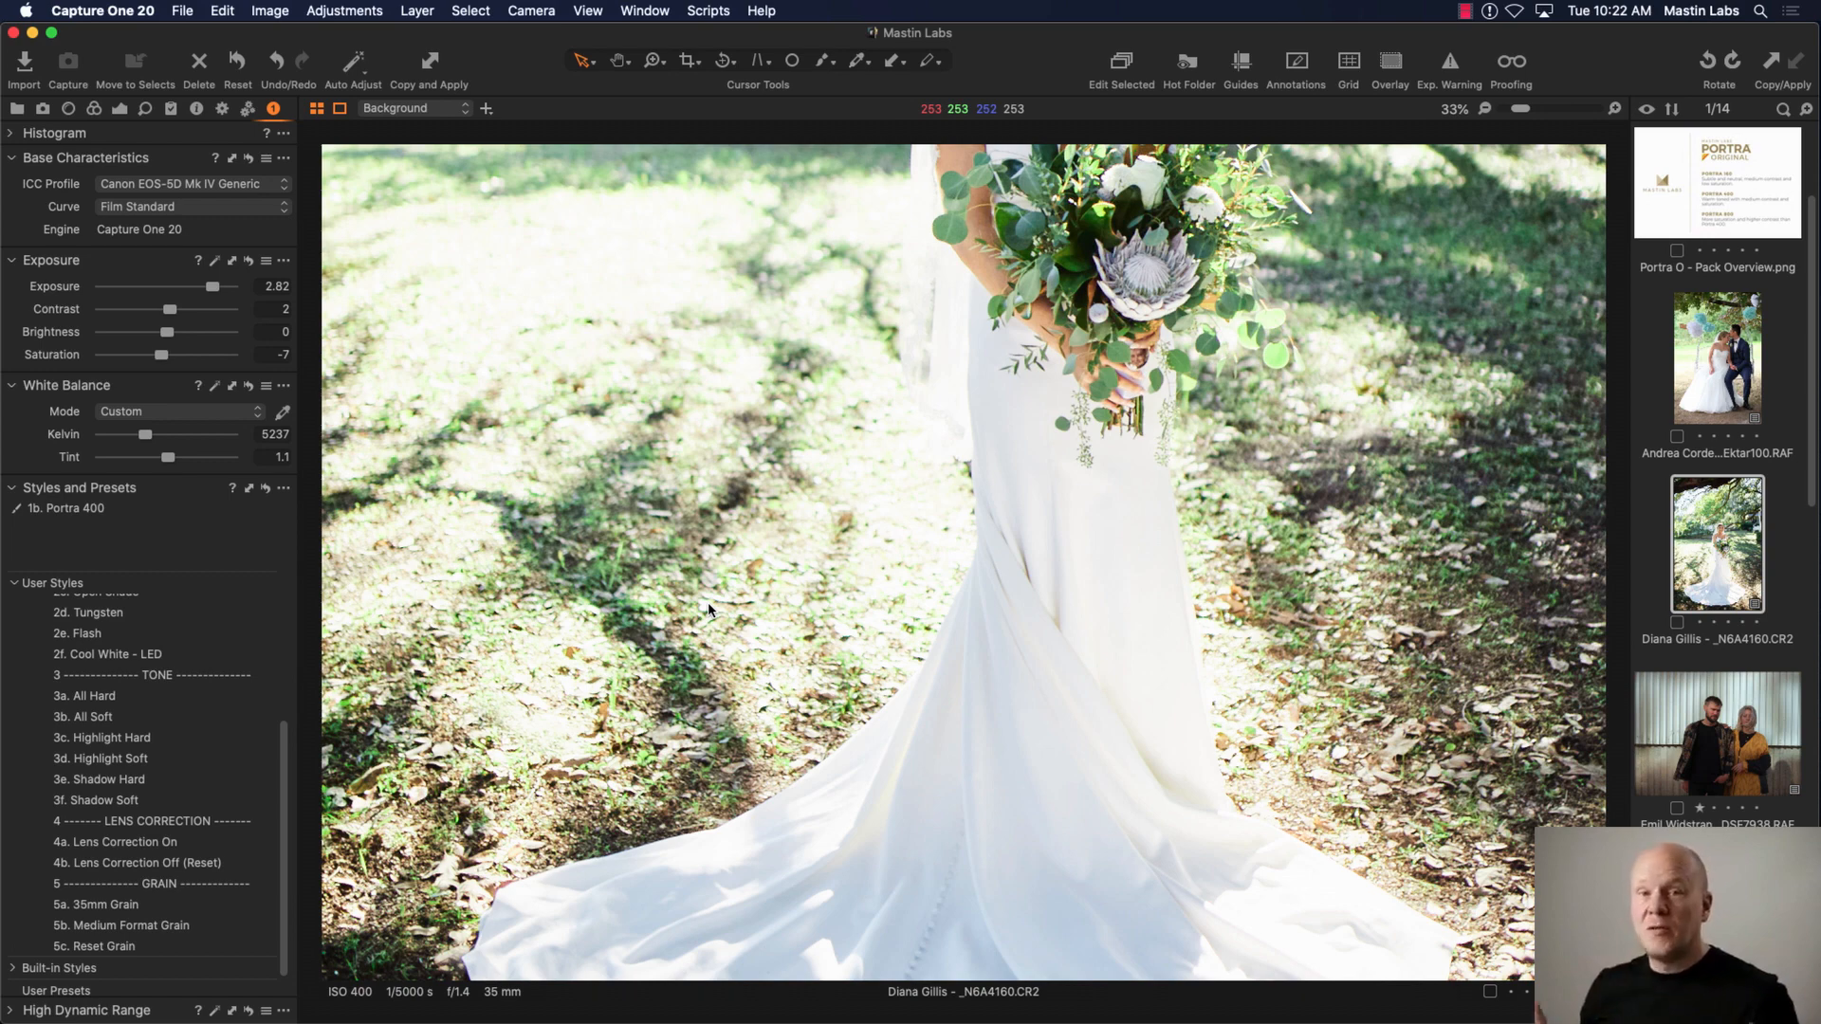
{"action": "left_click", "coordinate": [1484, 111]}
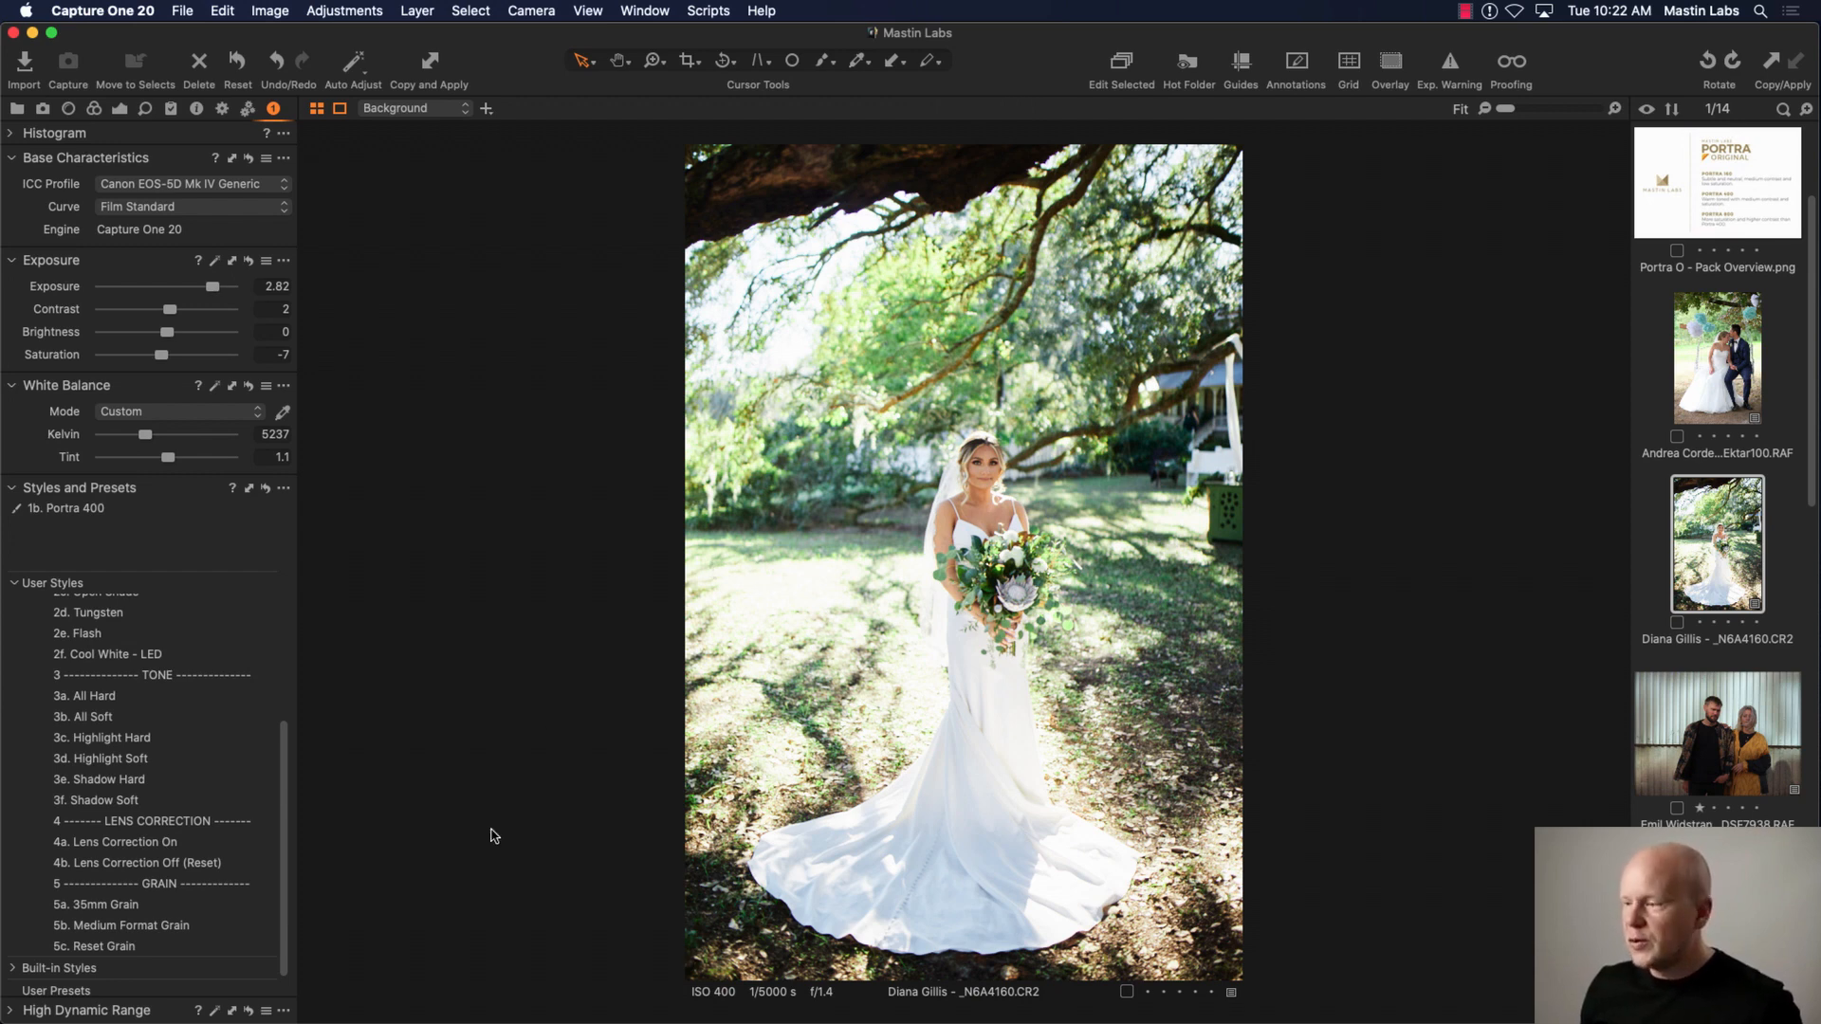
{"action": "left_click", "coordinate": [284, 790]}
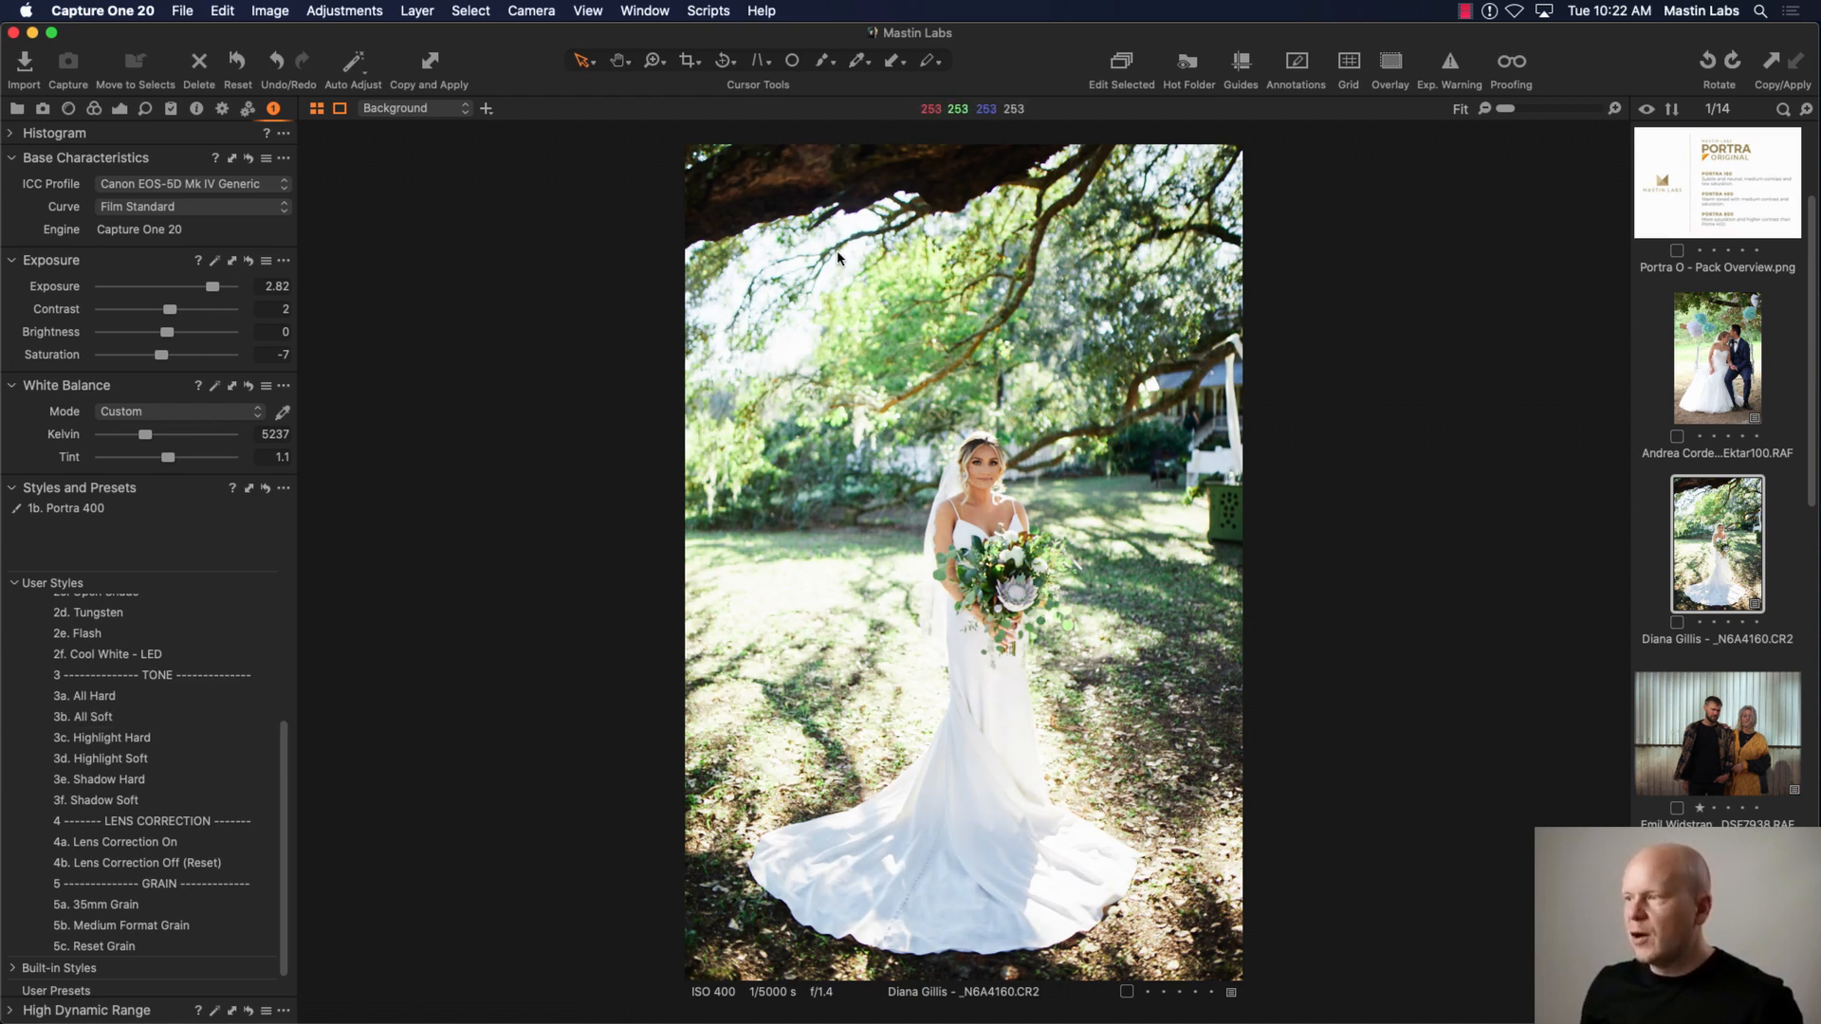
{"action": "left_click", "coordinate": [1616, 108]}
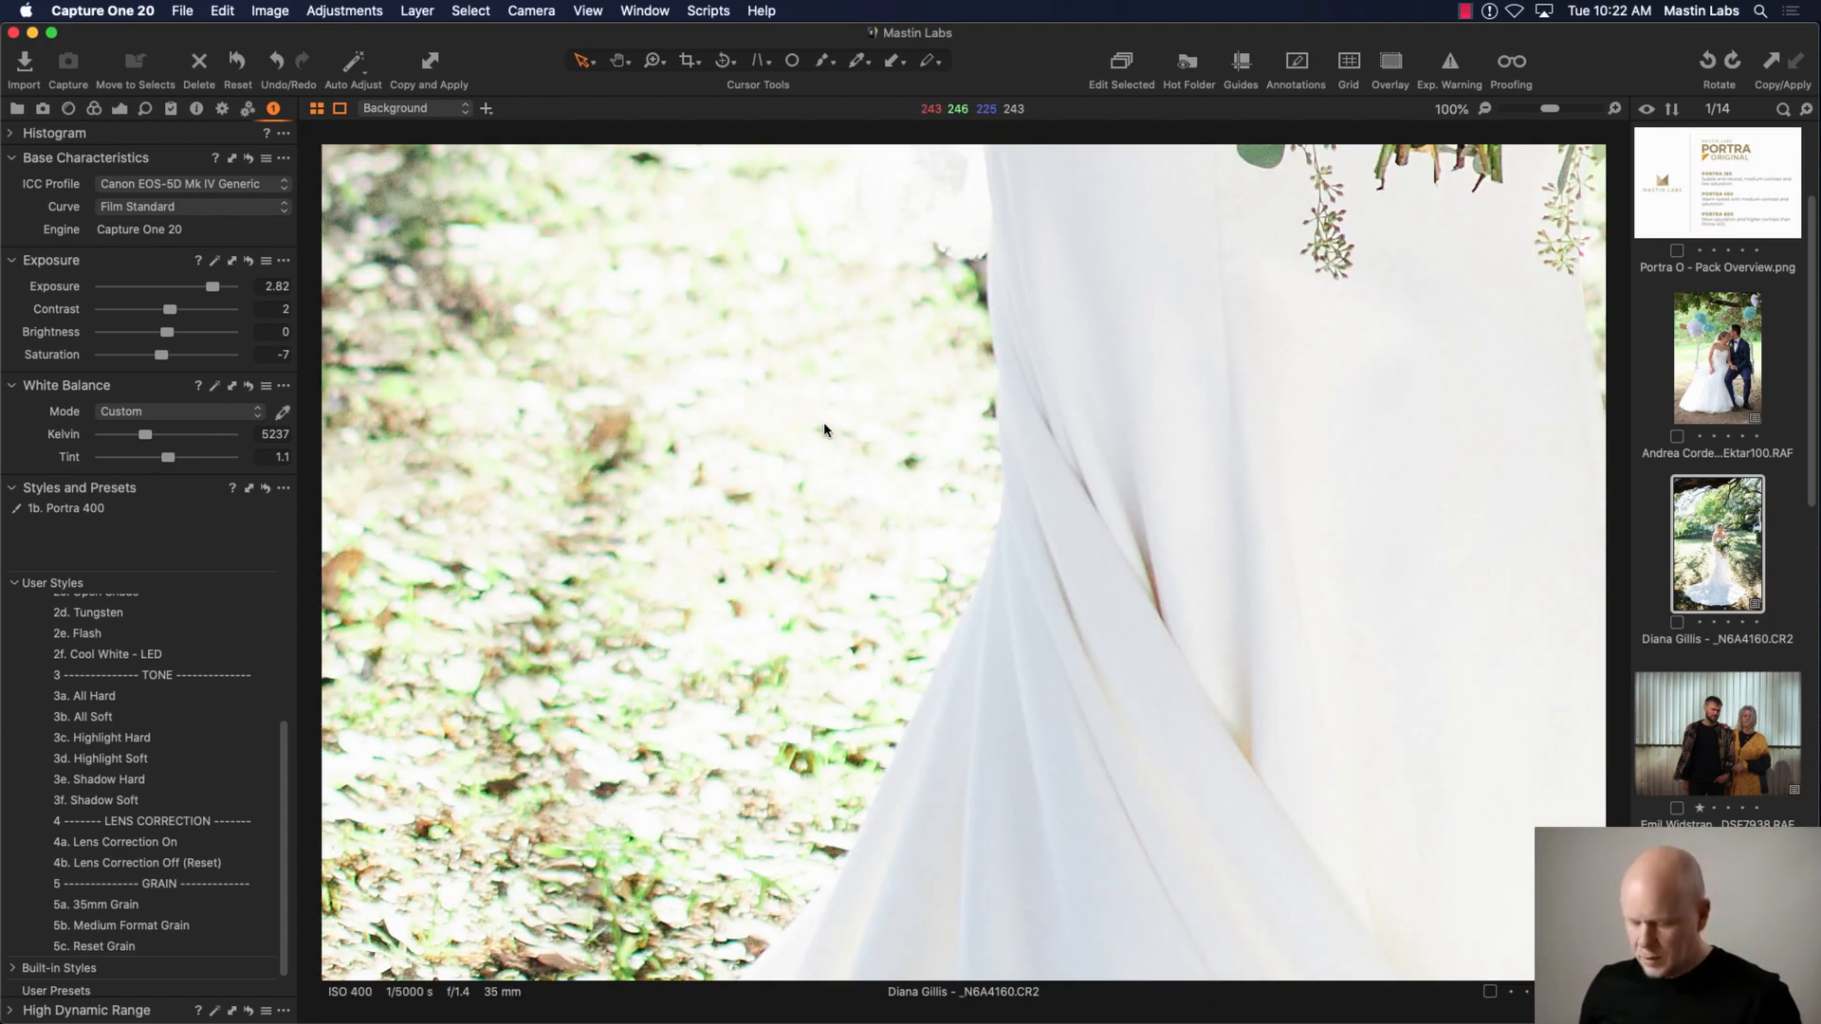
{"action": "left_click_drag", "start_coordinate": [687, 346], "coordinate": [853, 809]}
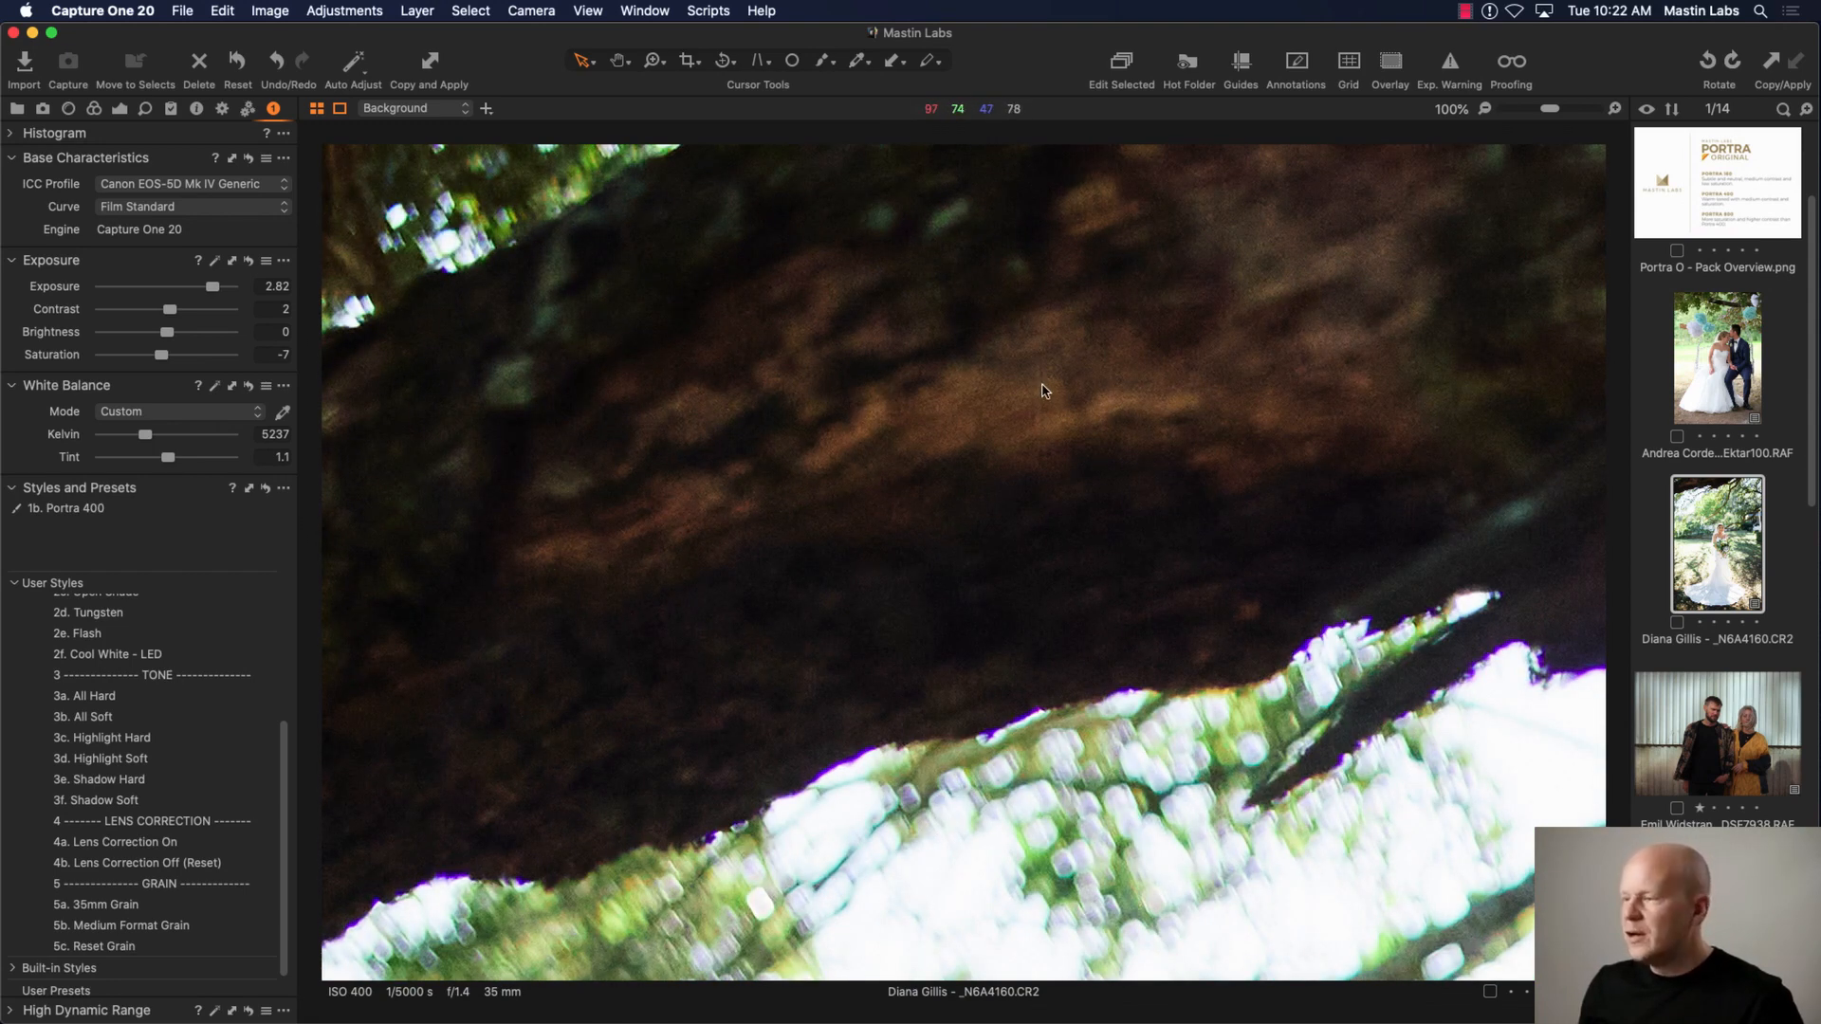
{"action": "left_click", "coordinate": [1487, 111]}
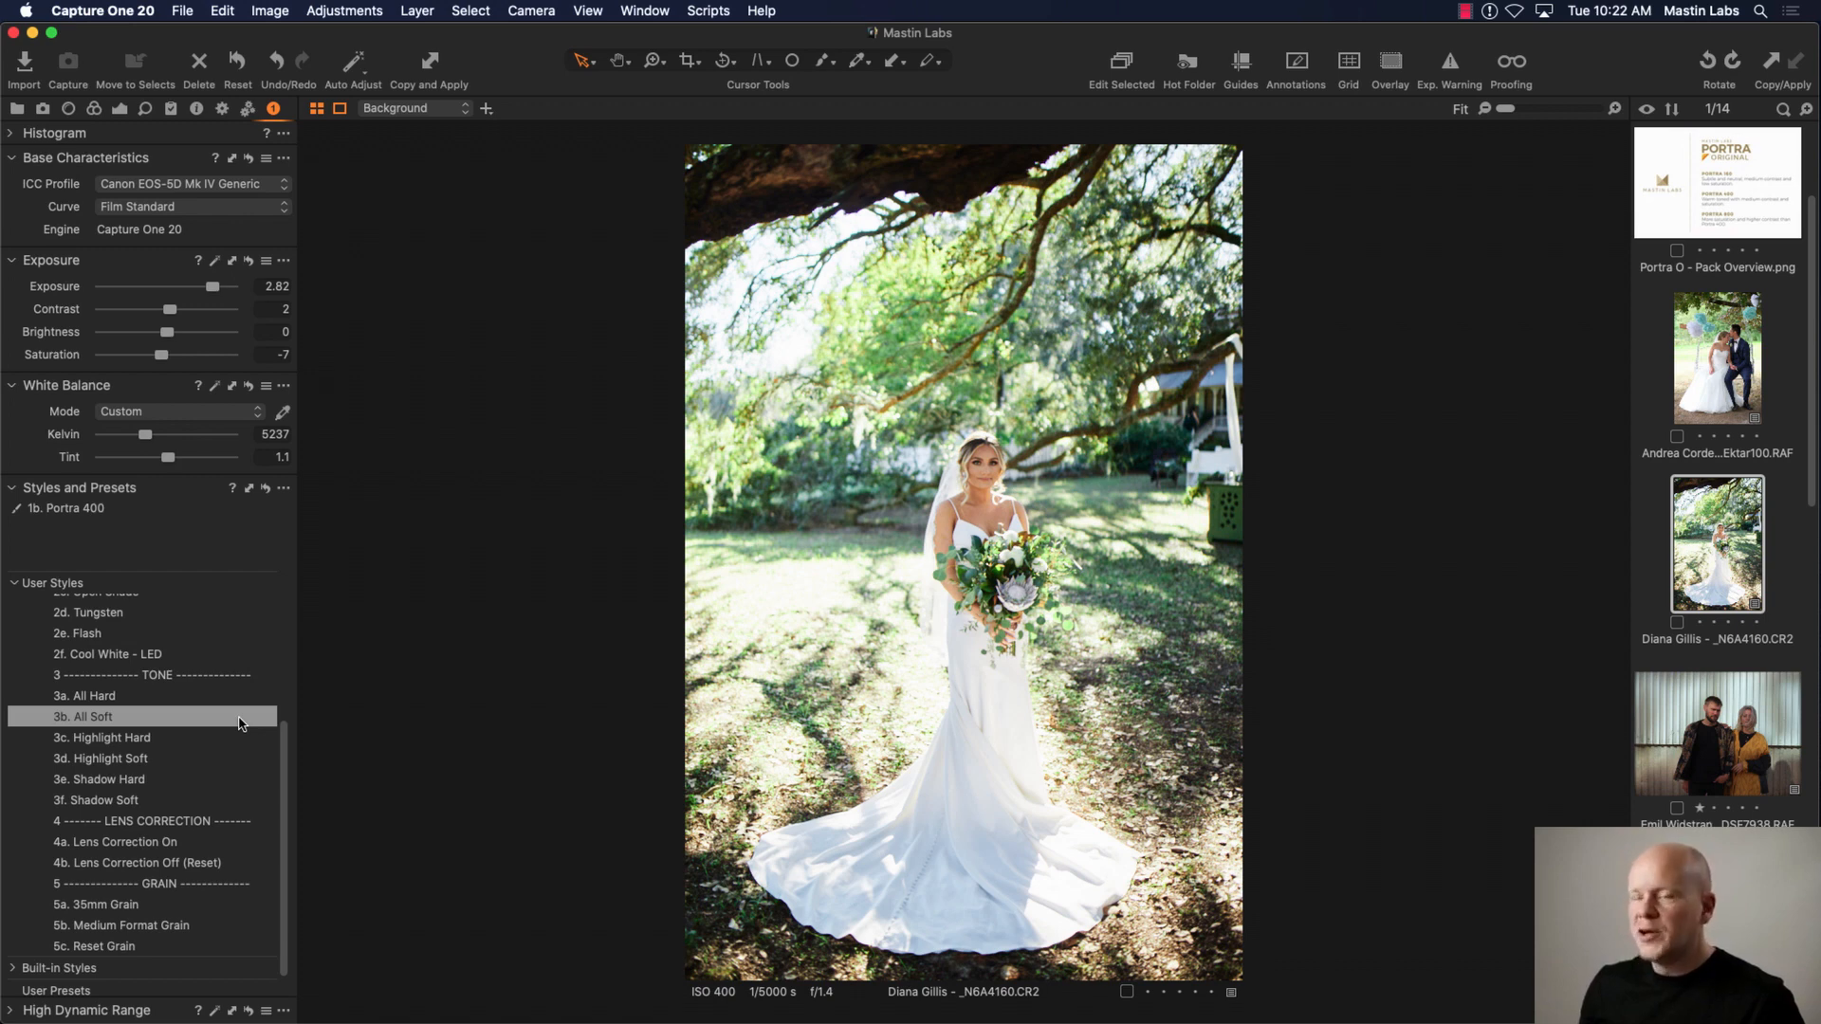
Step: Apply the 3b. All Soft tone style to the bride photo and compare the edit with the reset original
{"action": "left_click", "coordinate": [254, 721]}
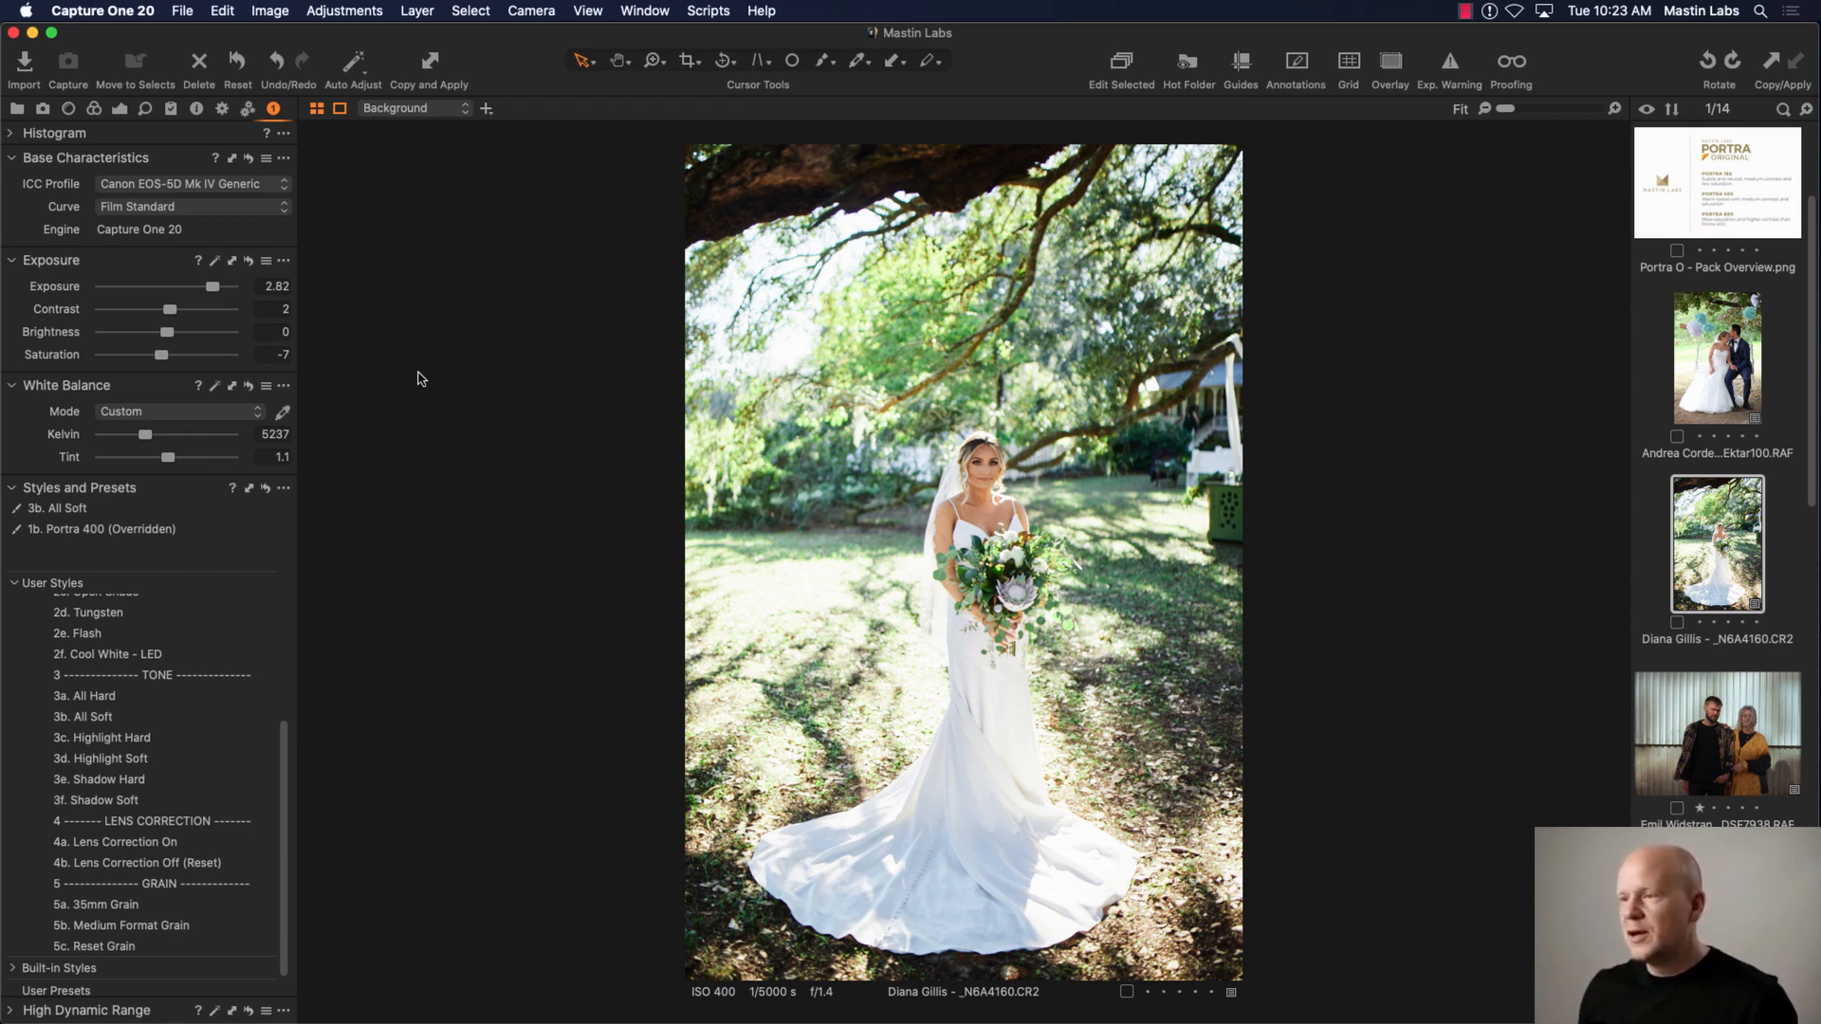
{"action": "left_click", "coordinate": [238, 61]}
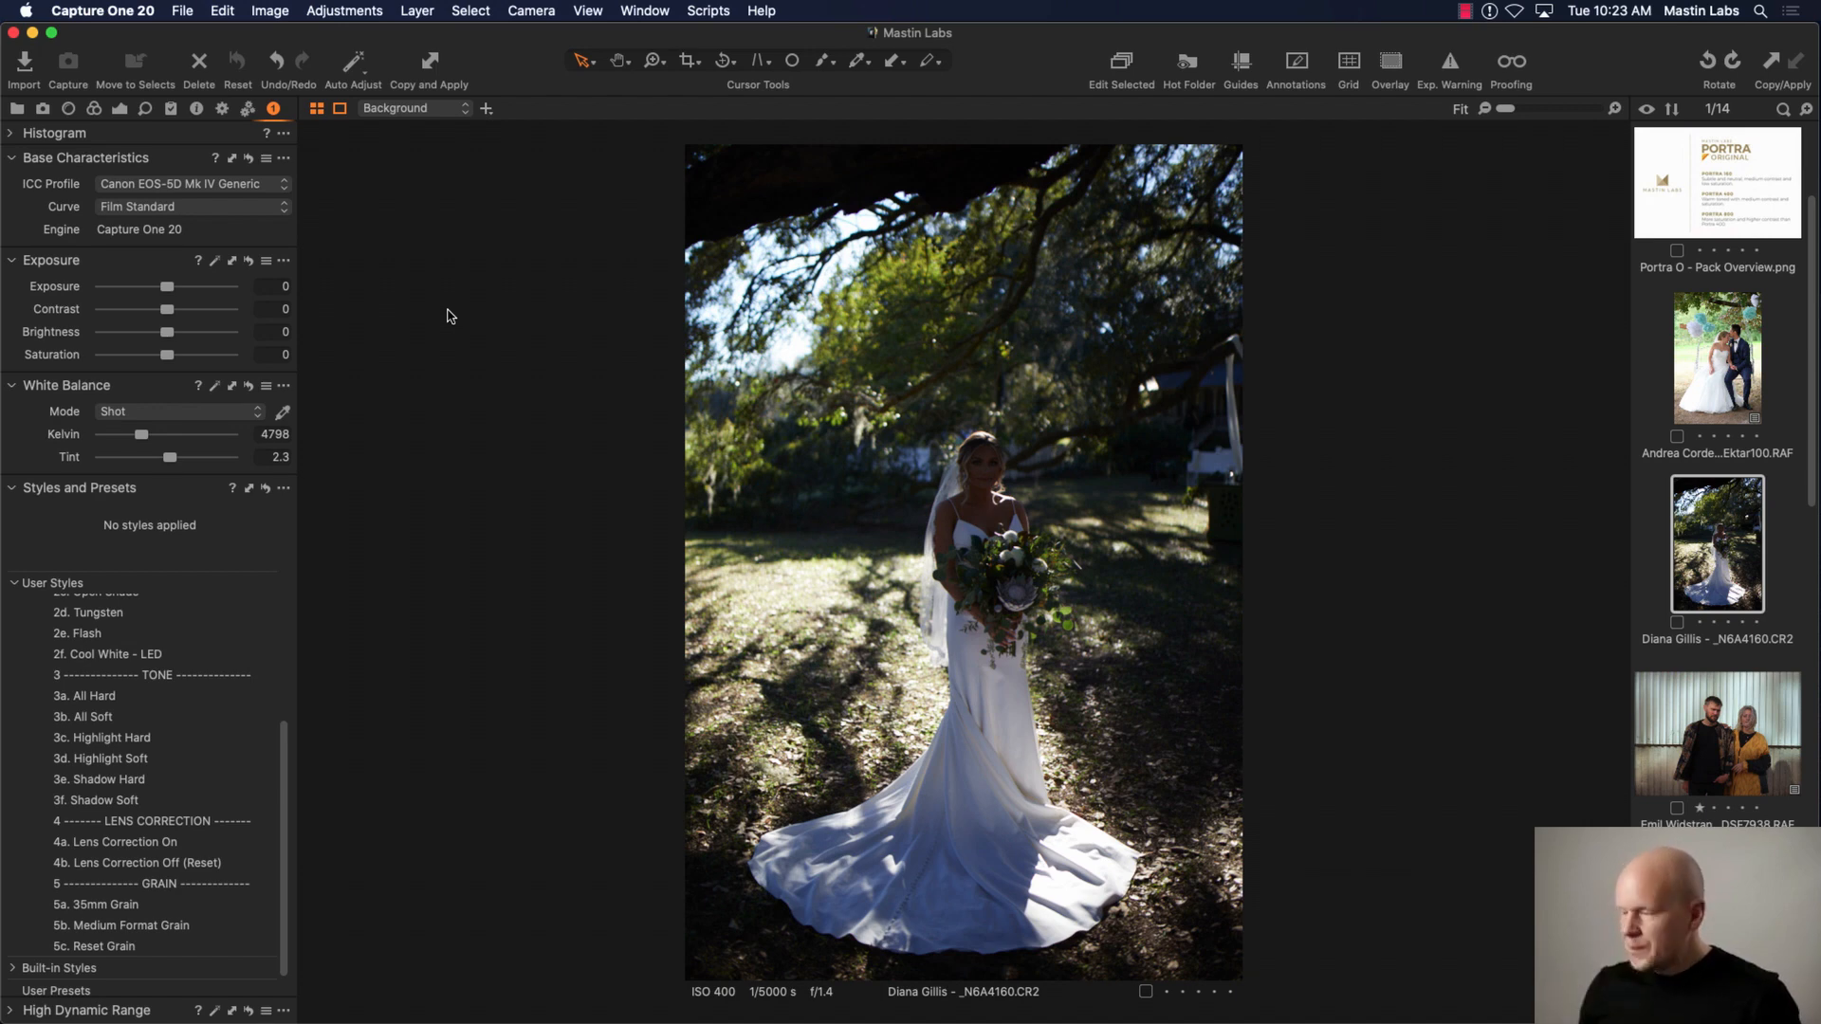
{"action": "key", "text": "super+z"}
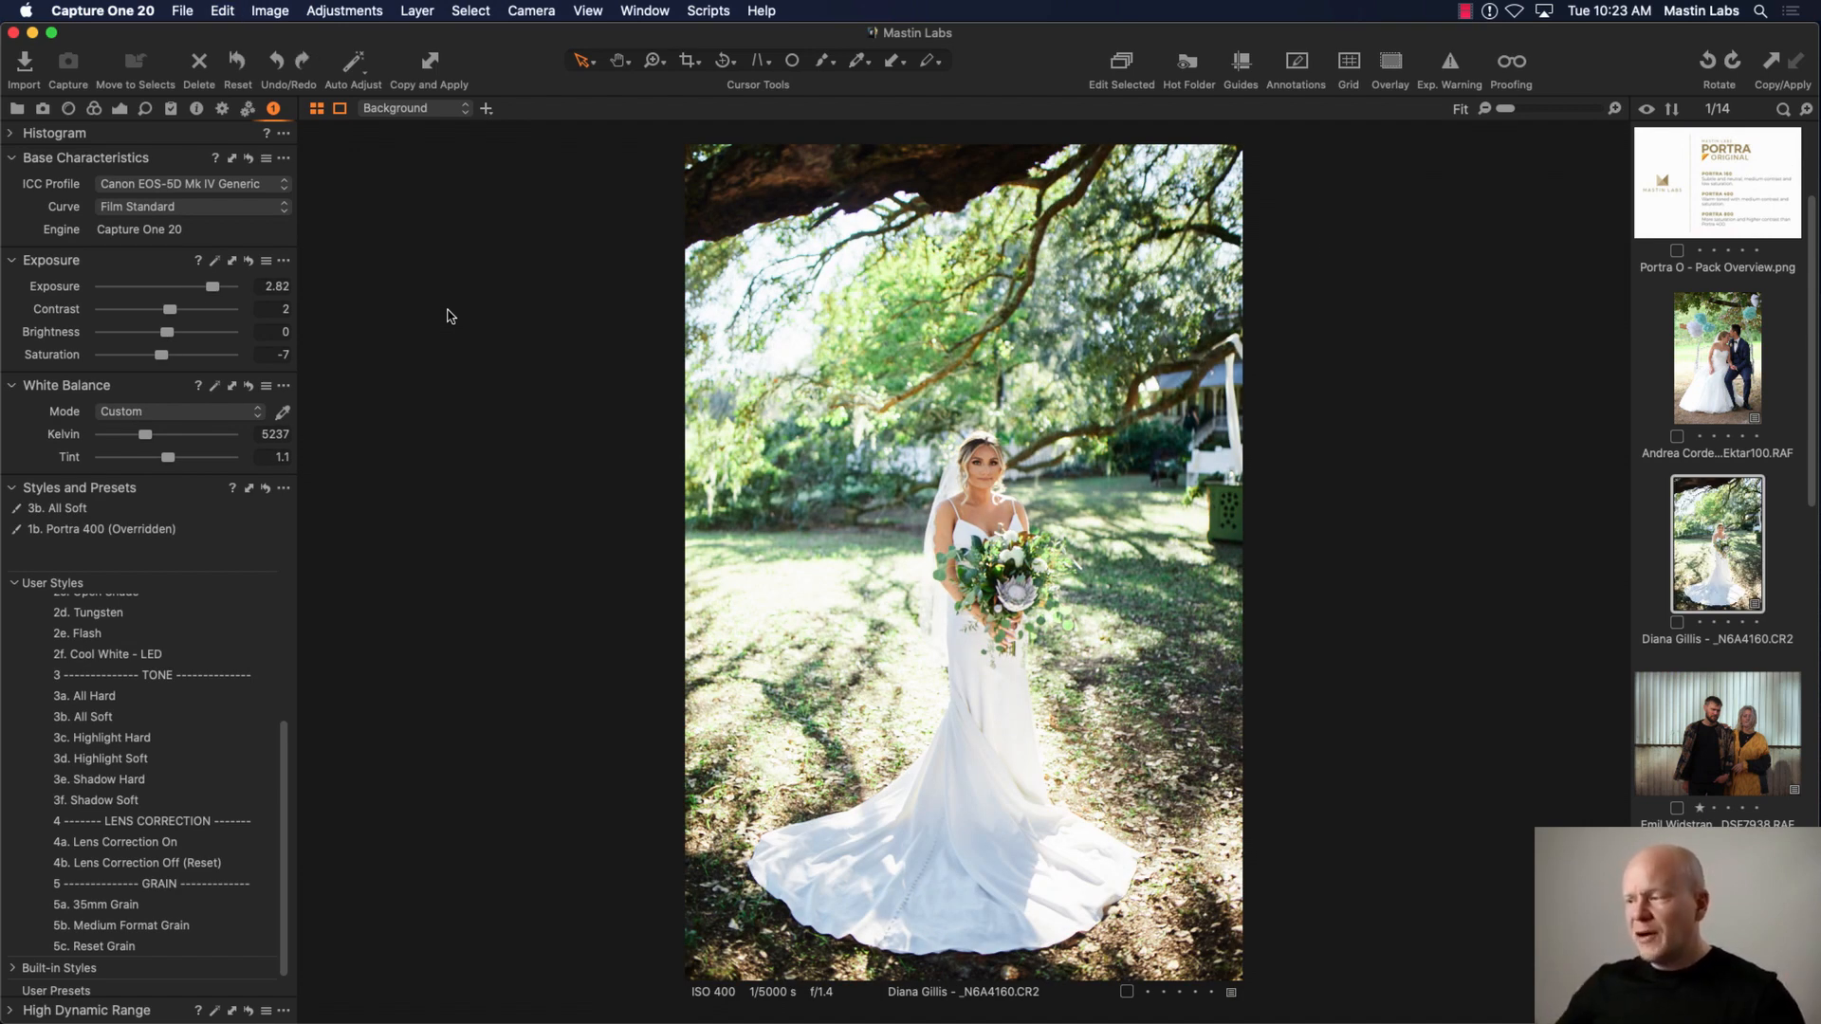
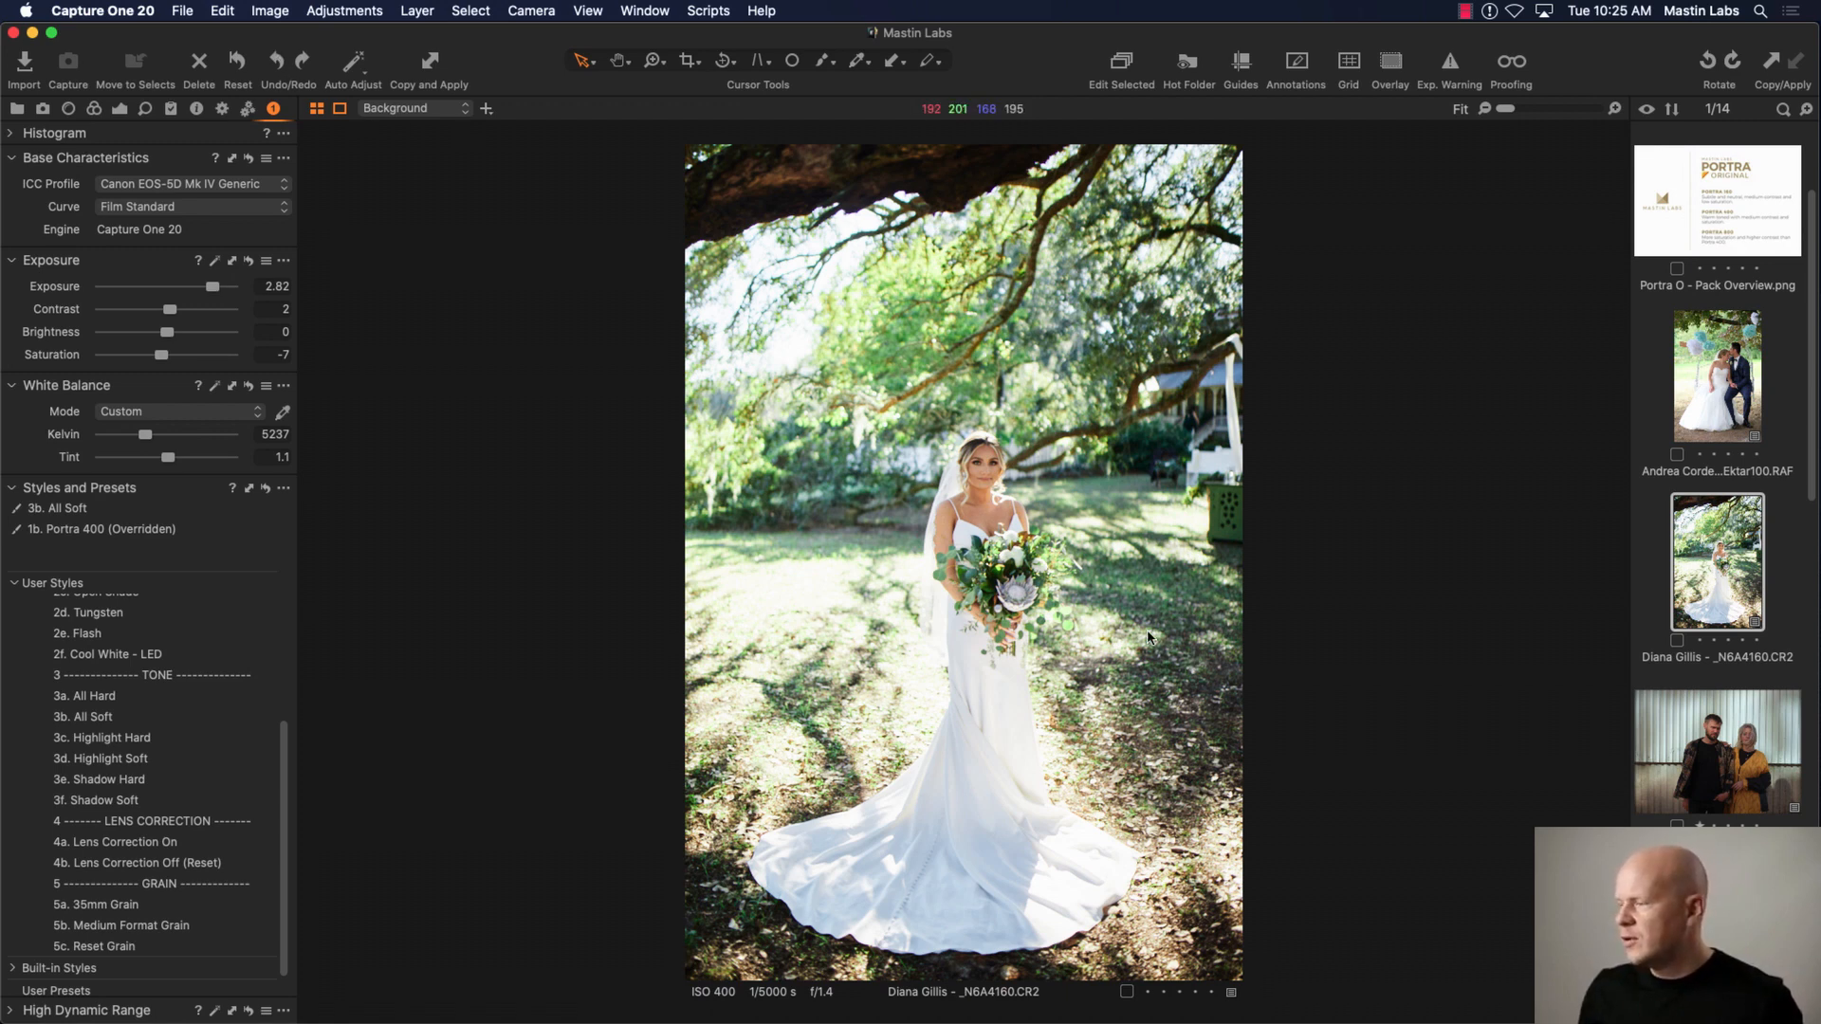
Step: Undo the bride photo's edits back to the plain 1b. Portra 400 style and restore its exposure to 2.42
{"action": "left_click", "coordinate": [278, 64]}
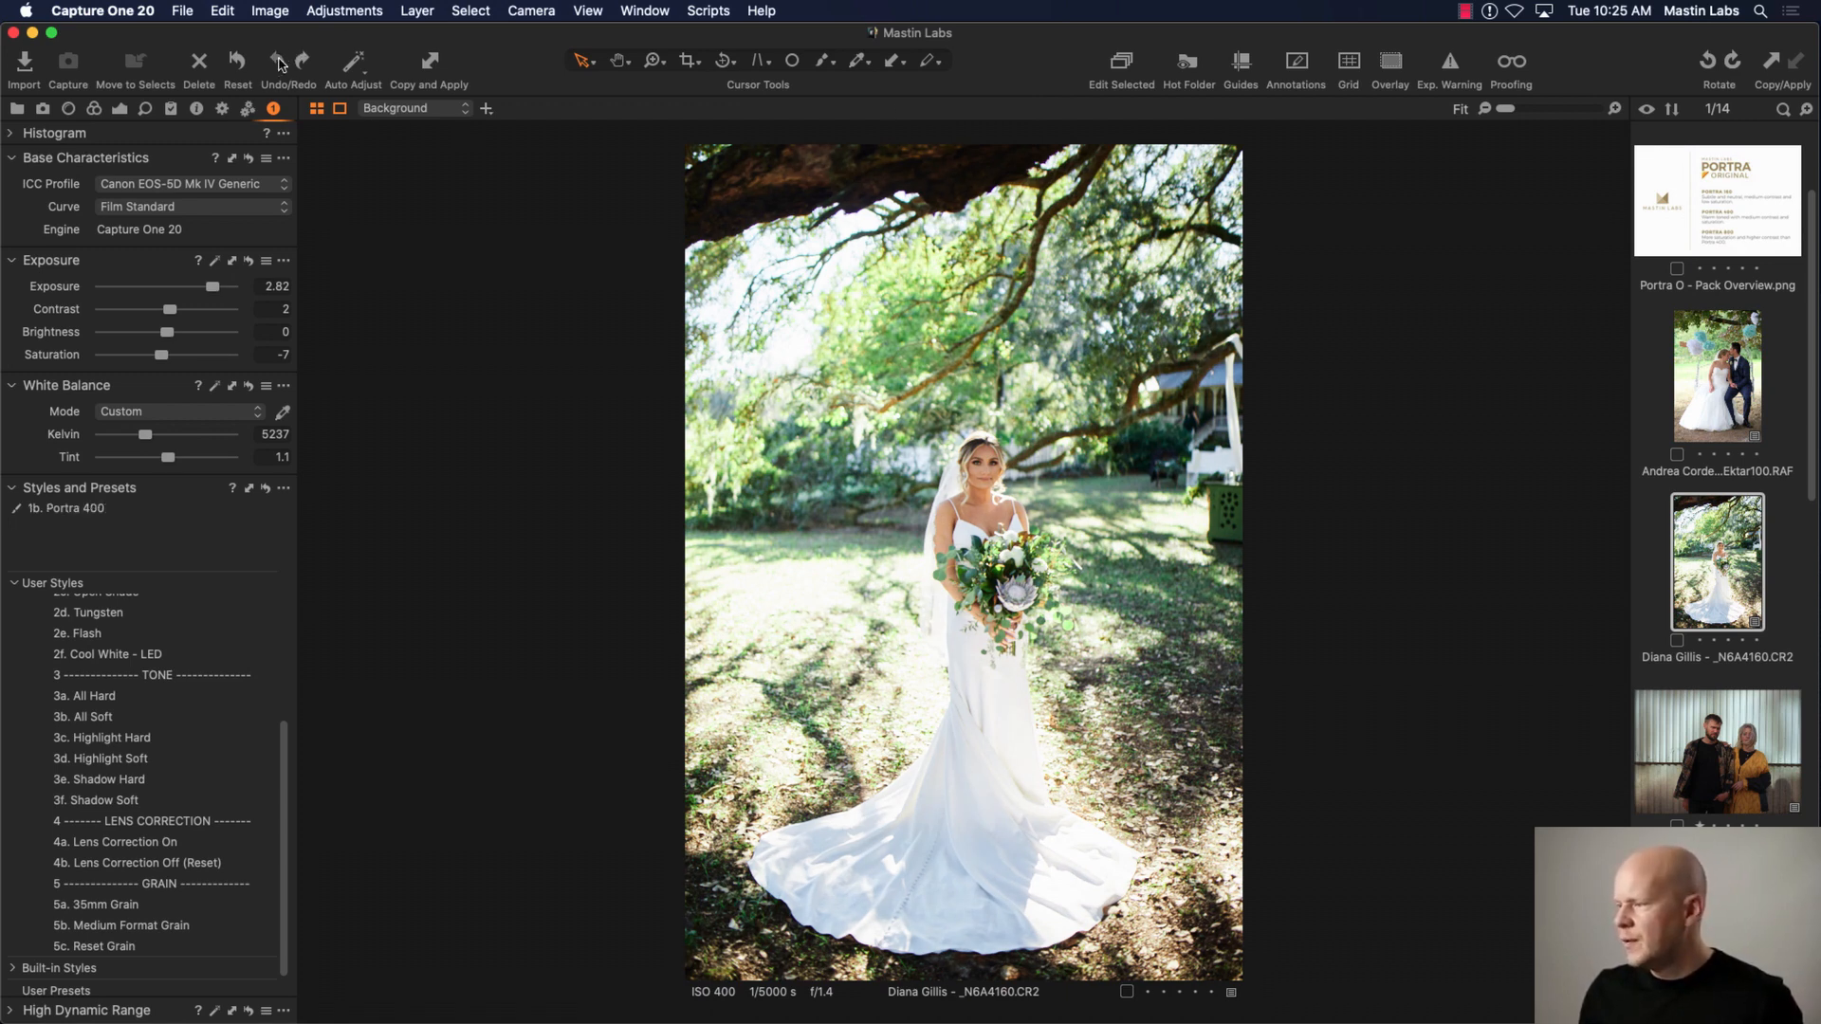
{"action": "left_click", "coordinate": [278, 63]}
{"action": "left_click", "coordinate": [278, 64]}
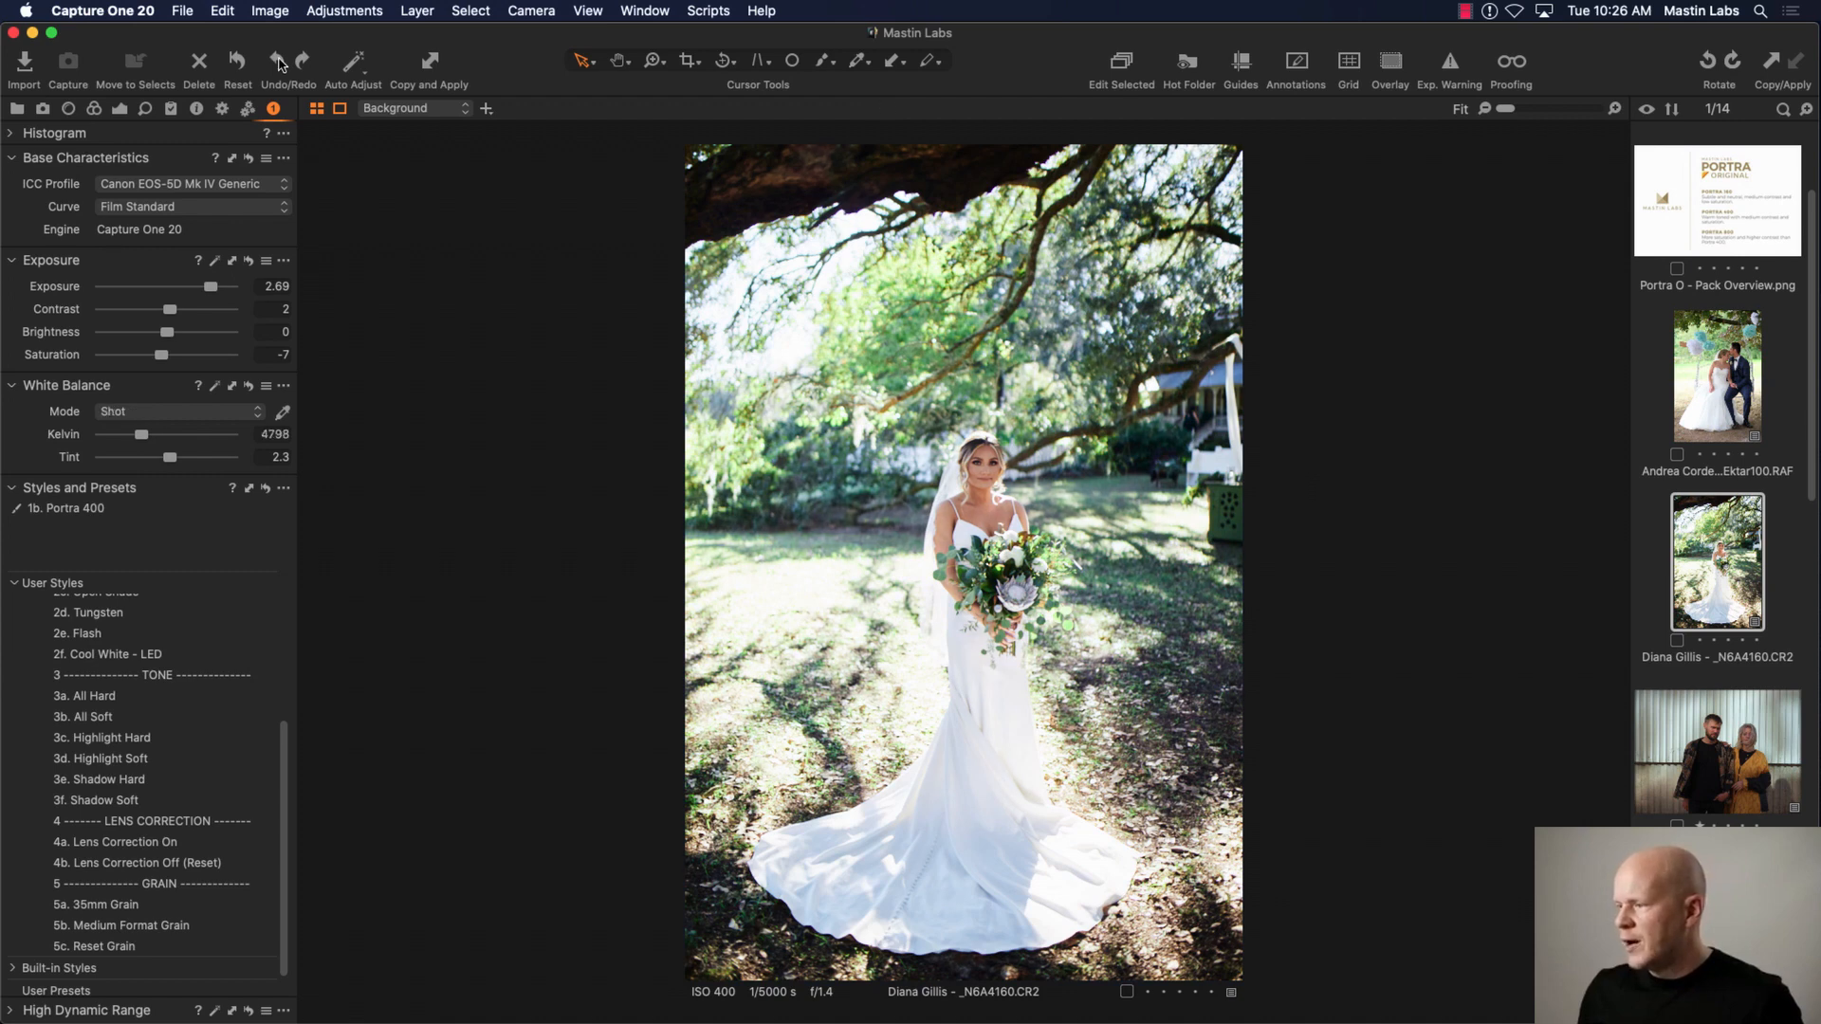
{"action": "left_click", "coordinate": [278, 63]}
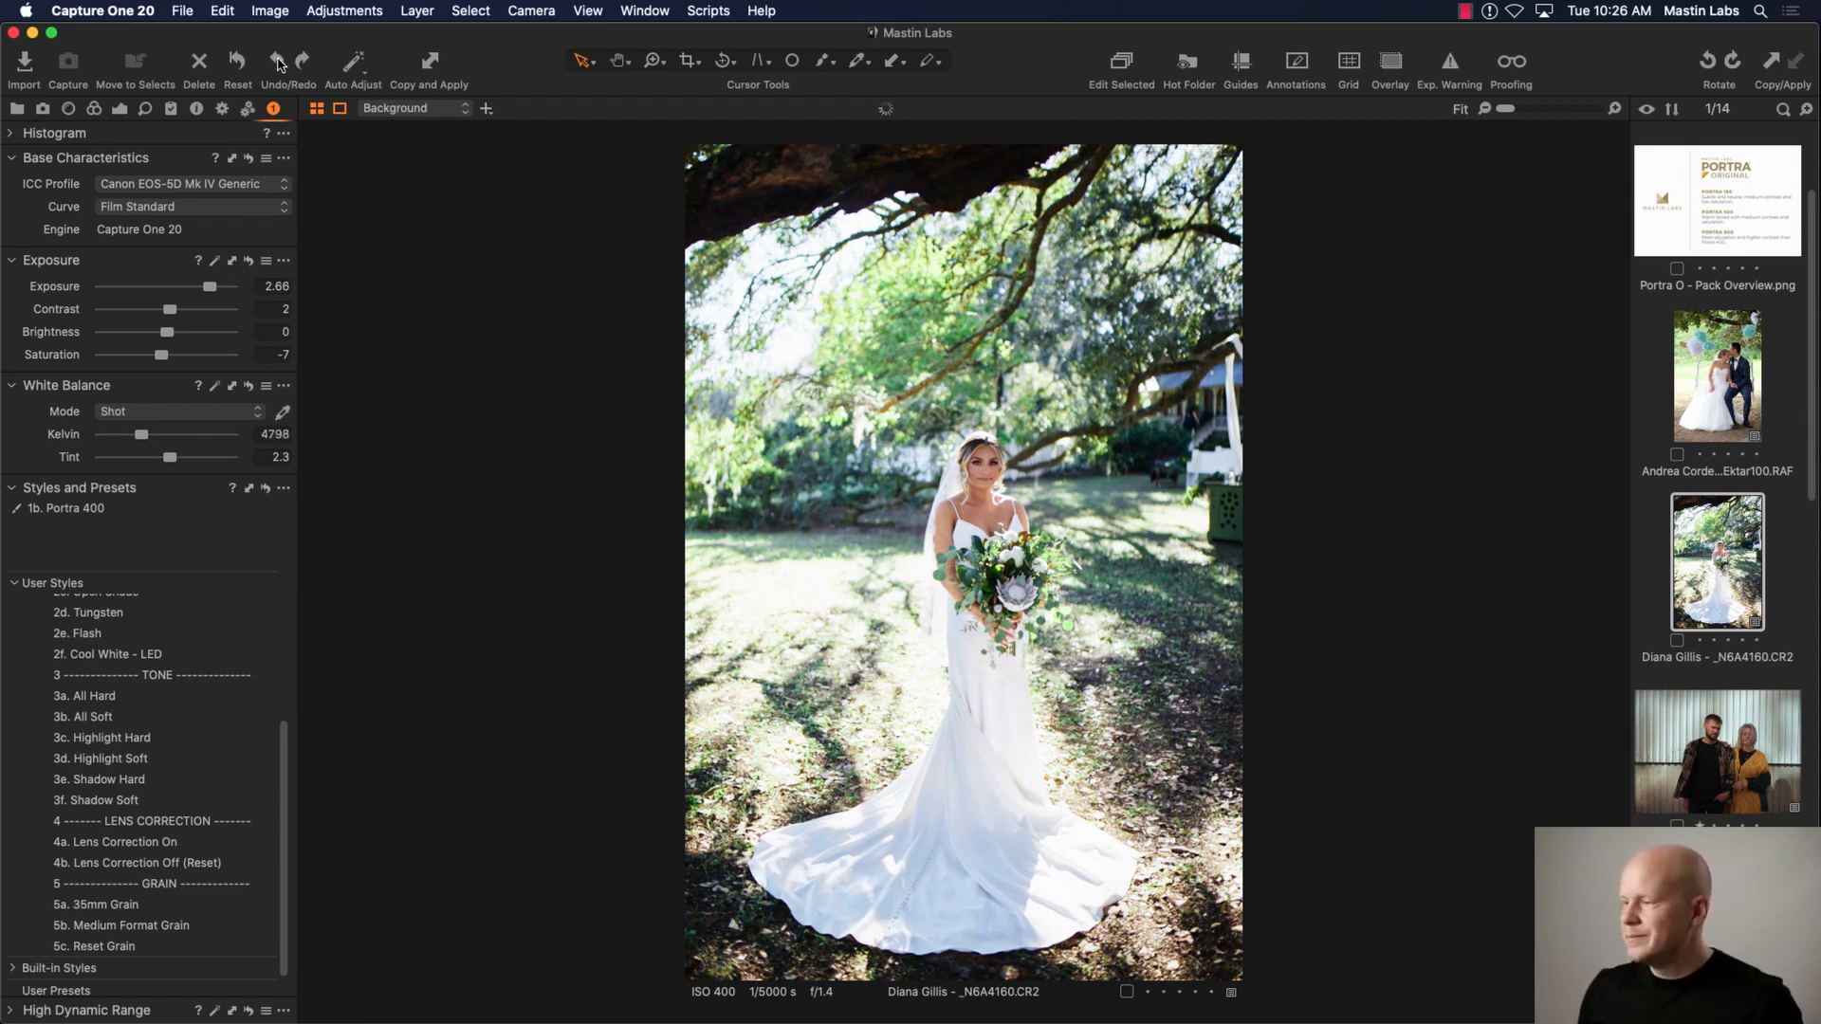
{"action": "left_click", "coordinate": [278, 64]}
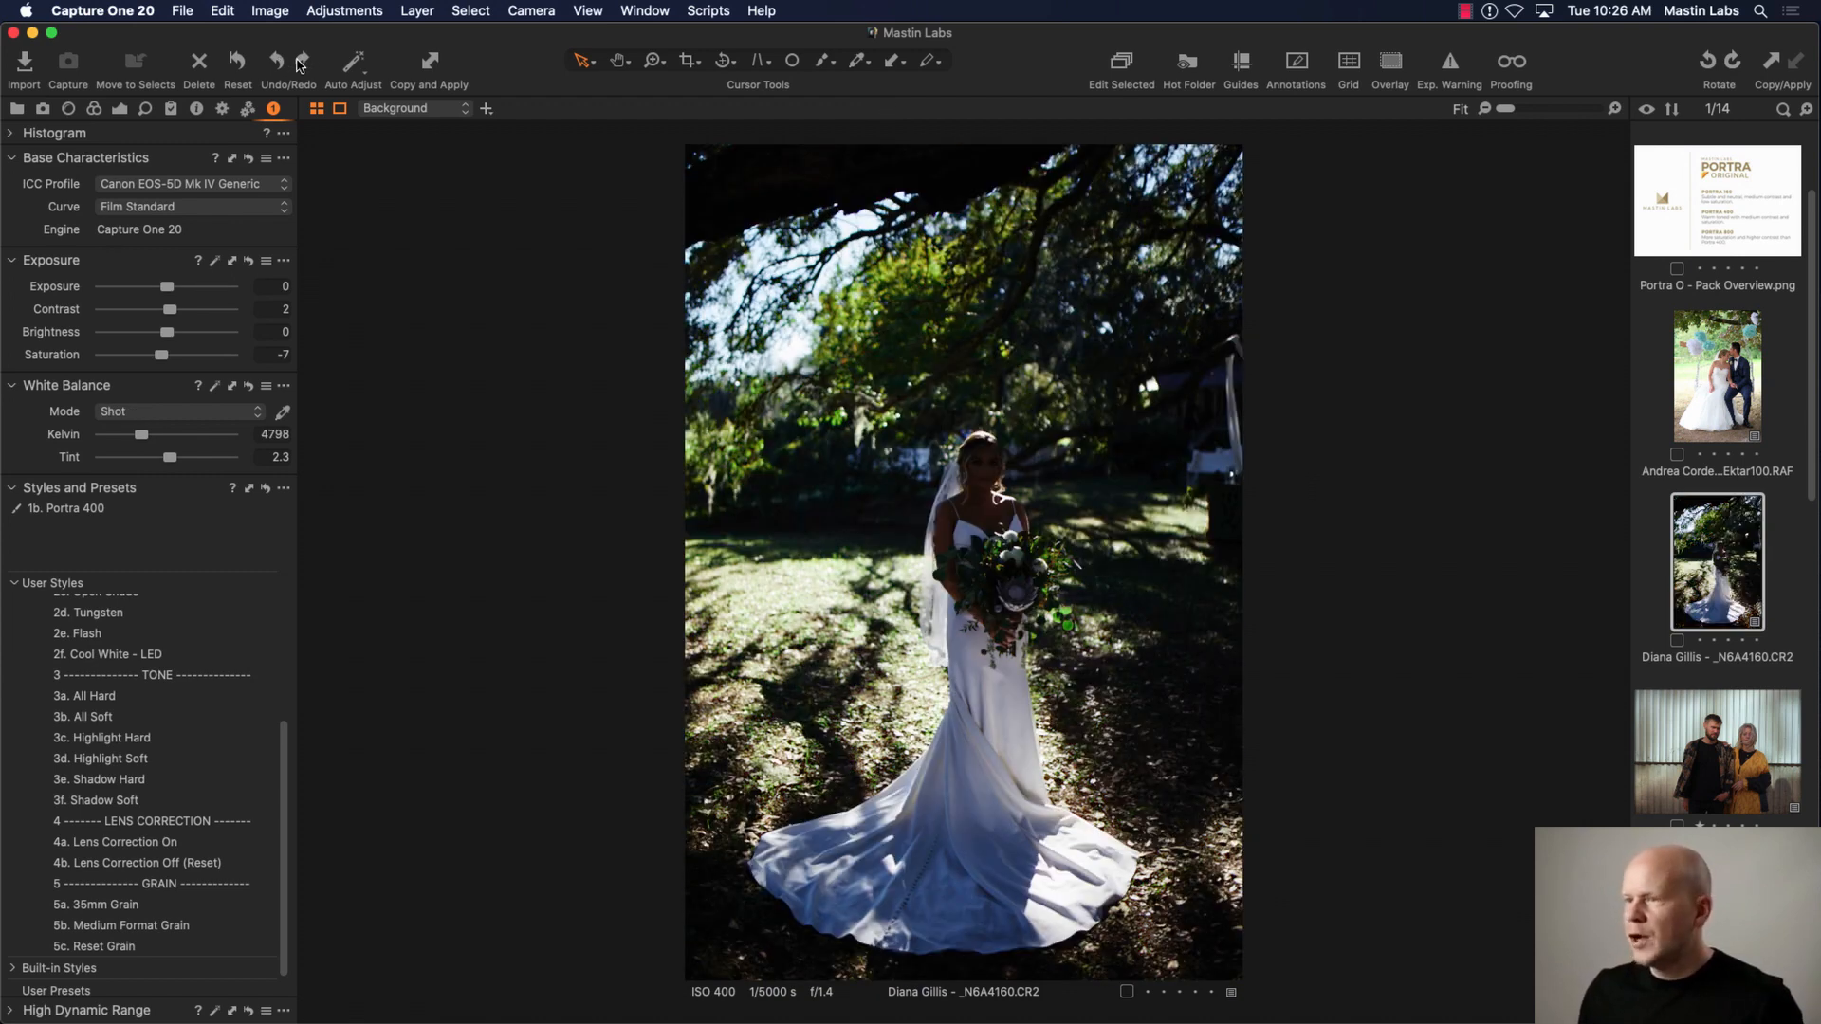
{"action": "left_click", "coordinate": [303, 64]}
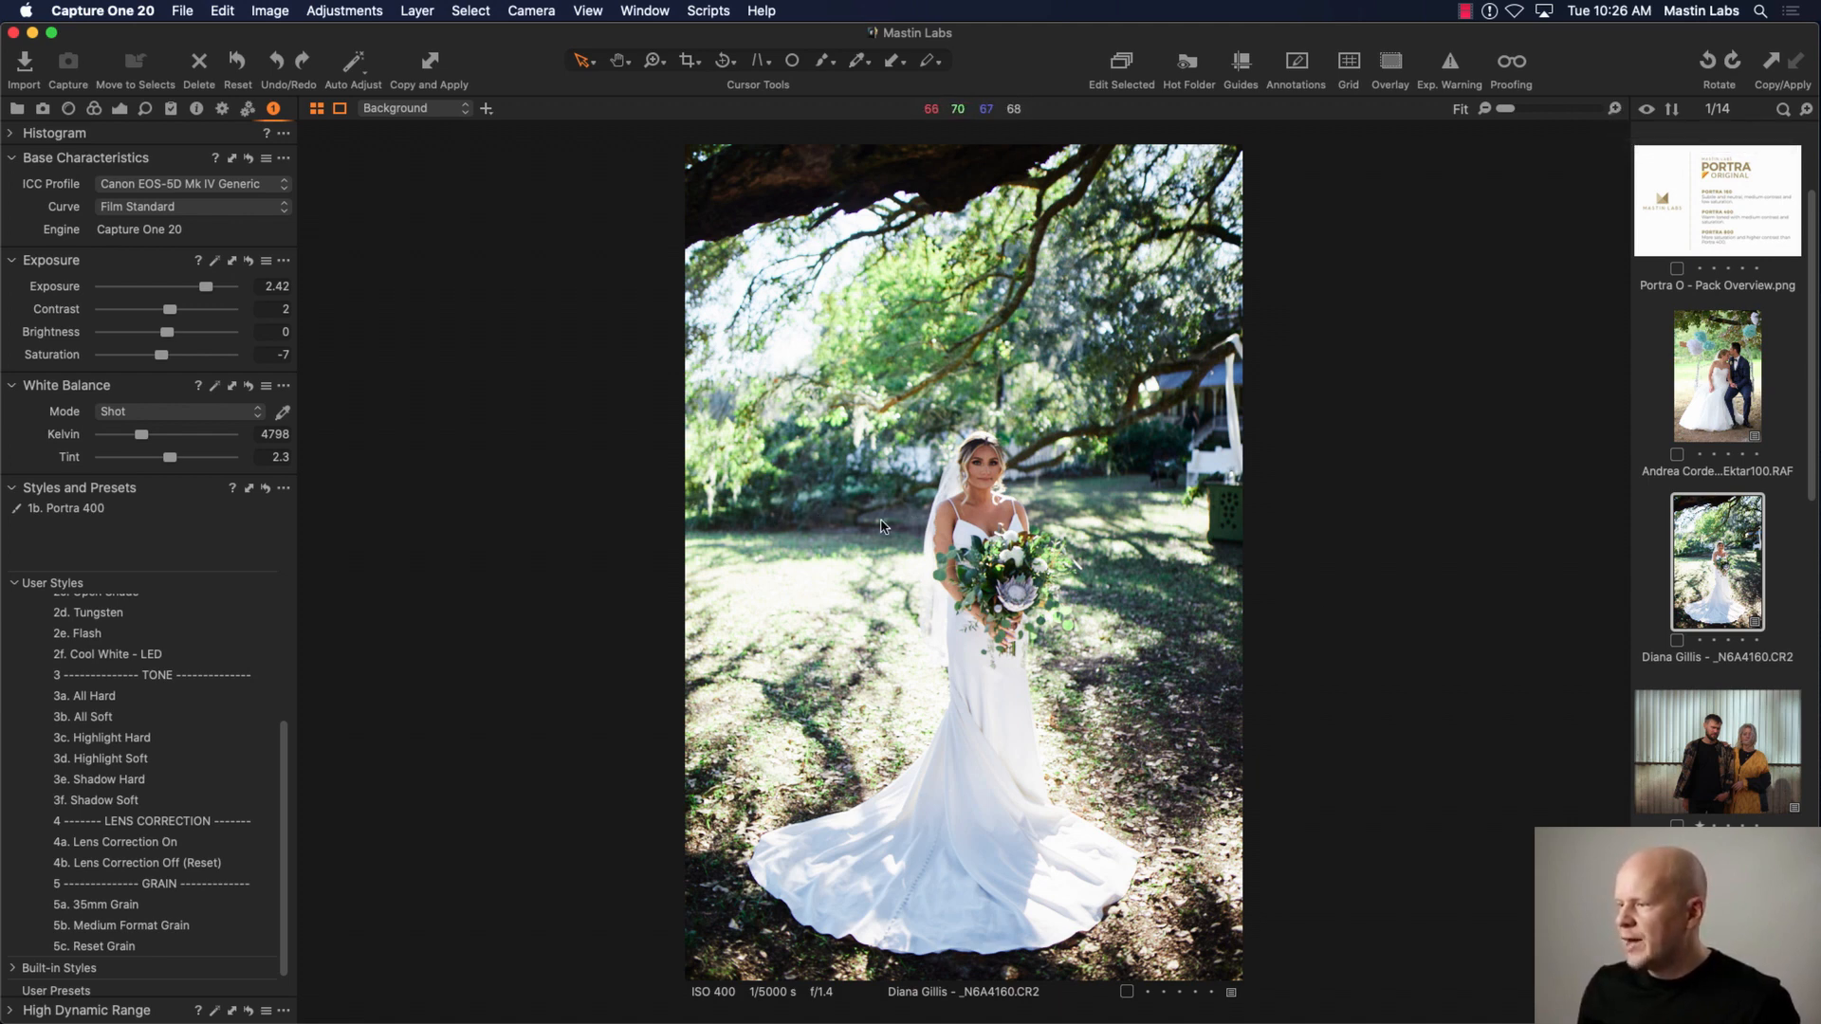
Step: Examine the bride's skin, the bouquet and the shaded grass and background at 50% zoom to judge the color cast
{"action": "left_click", "coordinate": [1614, 108]}
{"action": "left_click_drag", "start_coordinate": [1550, 110], "coordinate": [1528, 110]}
{"action": "scroll", "coordinate": [816, 701], "scroll_direction": "down", "scroll_amount": 3}
{"action": "left_click_drag", "start_coordinate": [804, 690], "coordinate": [1160, 462]}
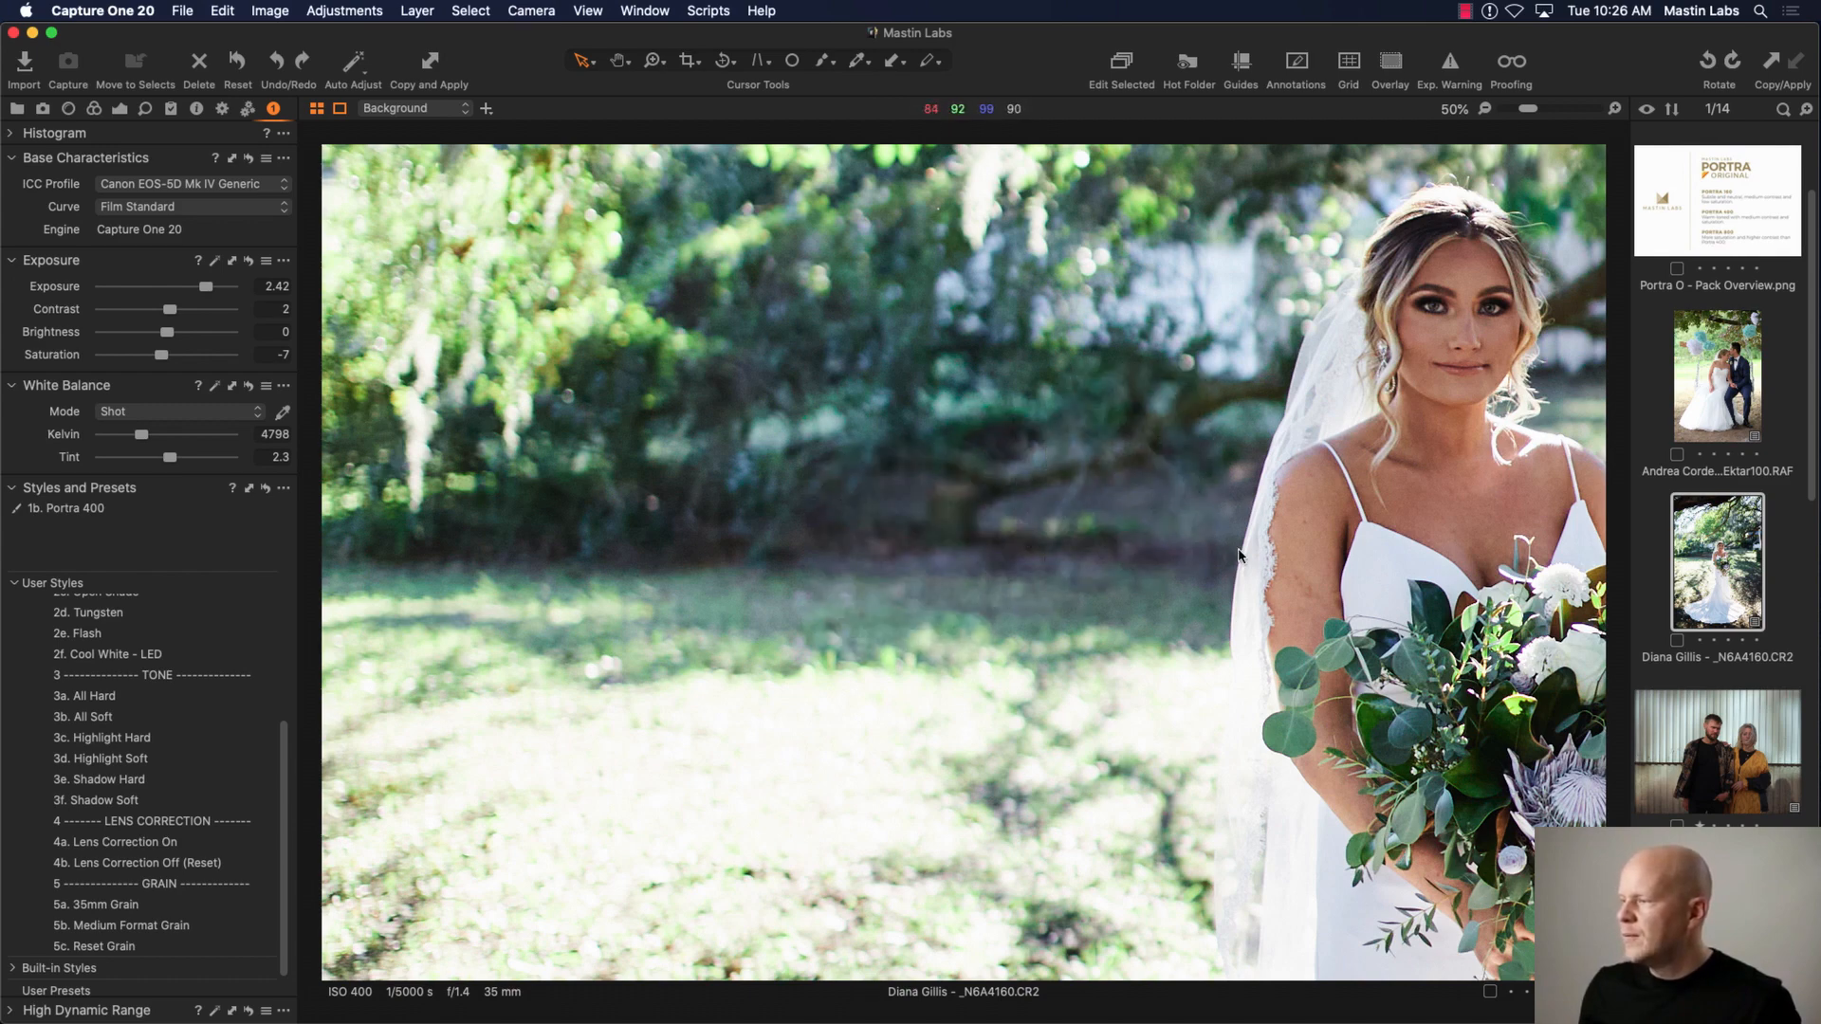
{"action": "scroll", "coordinate": [1271, 612], "scroll_direction": "right", "scroll_amount": 10}
{"action": "scroll", "coordinate": [1347, 603], "scroll_direction": "right", "scroll_amount": 5}
{"action": "scroll", "coordinate": [1347, 603], "scroll_direction": "down", "scroll_amount": 4}
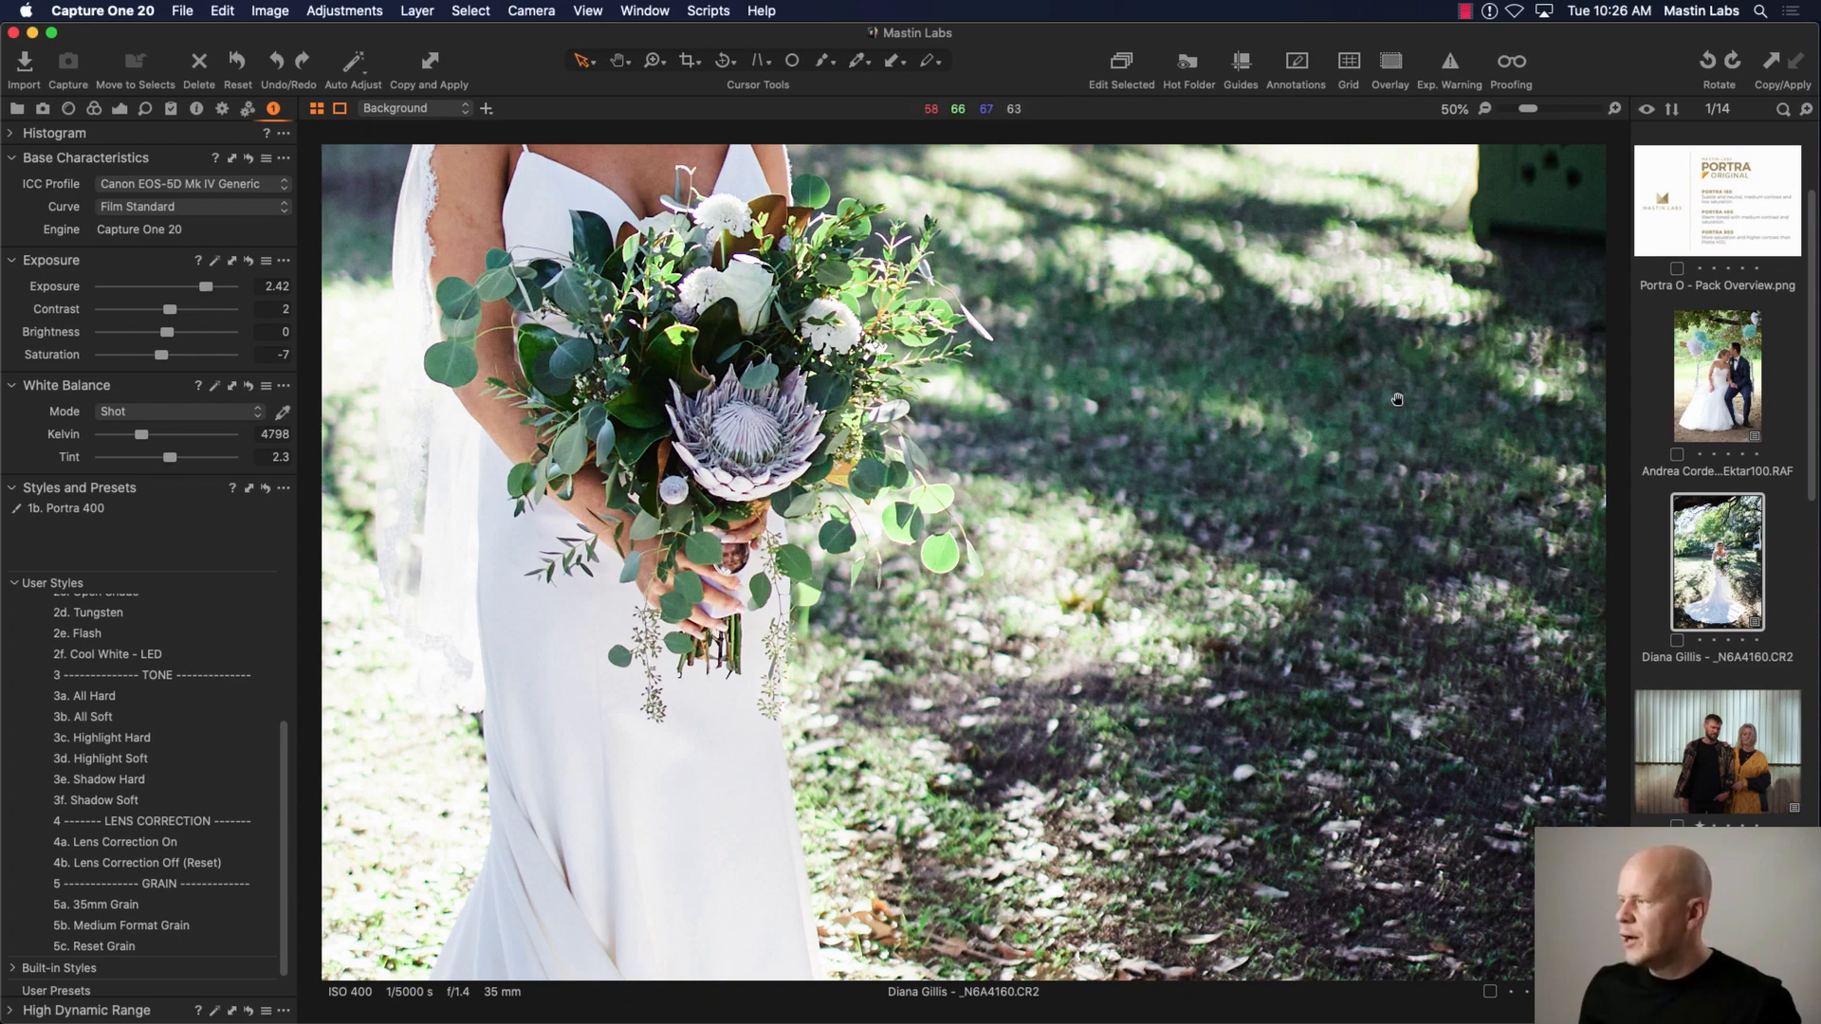
{"action": "left_click_drag", "start_coordinate": [1396, 397], "coordinate": [1543, 232]}
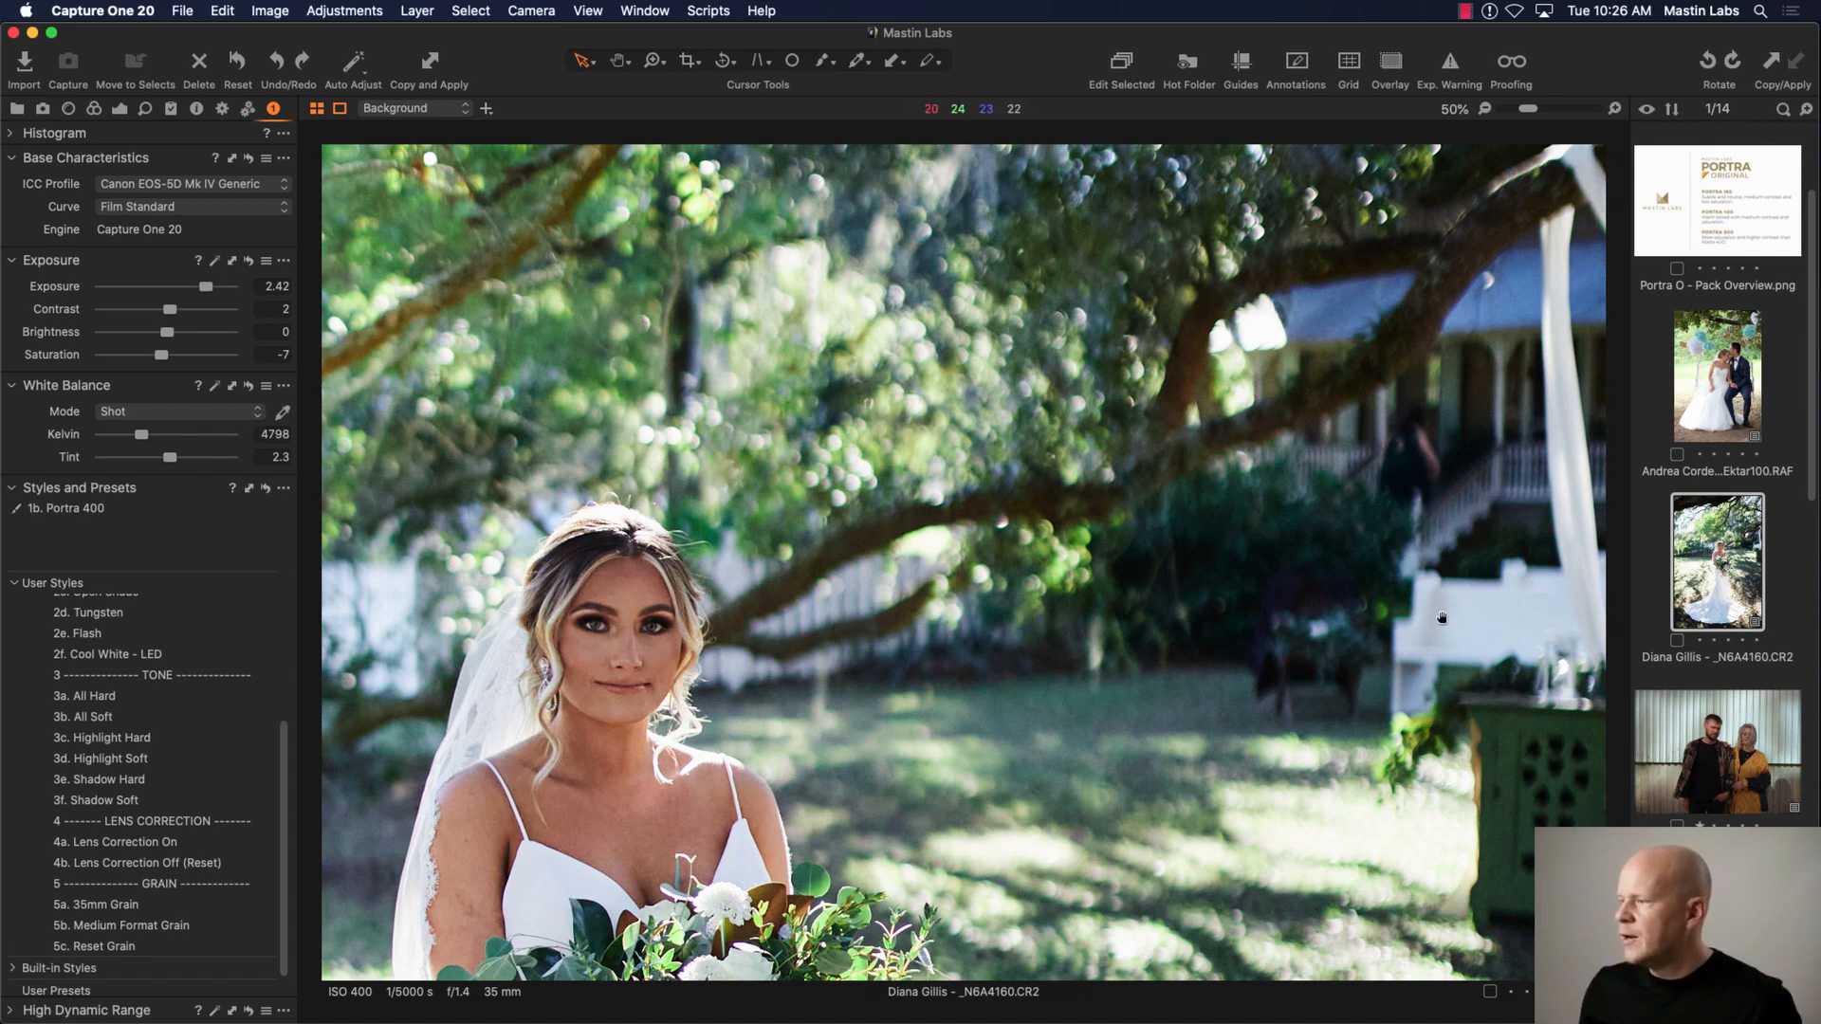
{"action": "left_click_drag", "start_coordinate": [1309, 763], "coordinate": [1102, 380]}
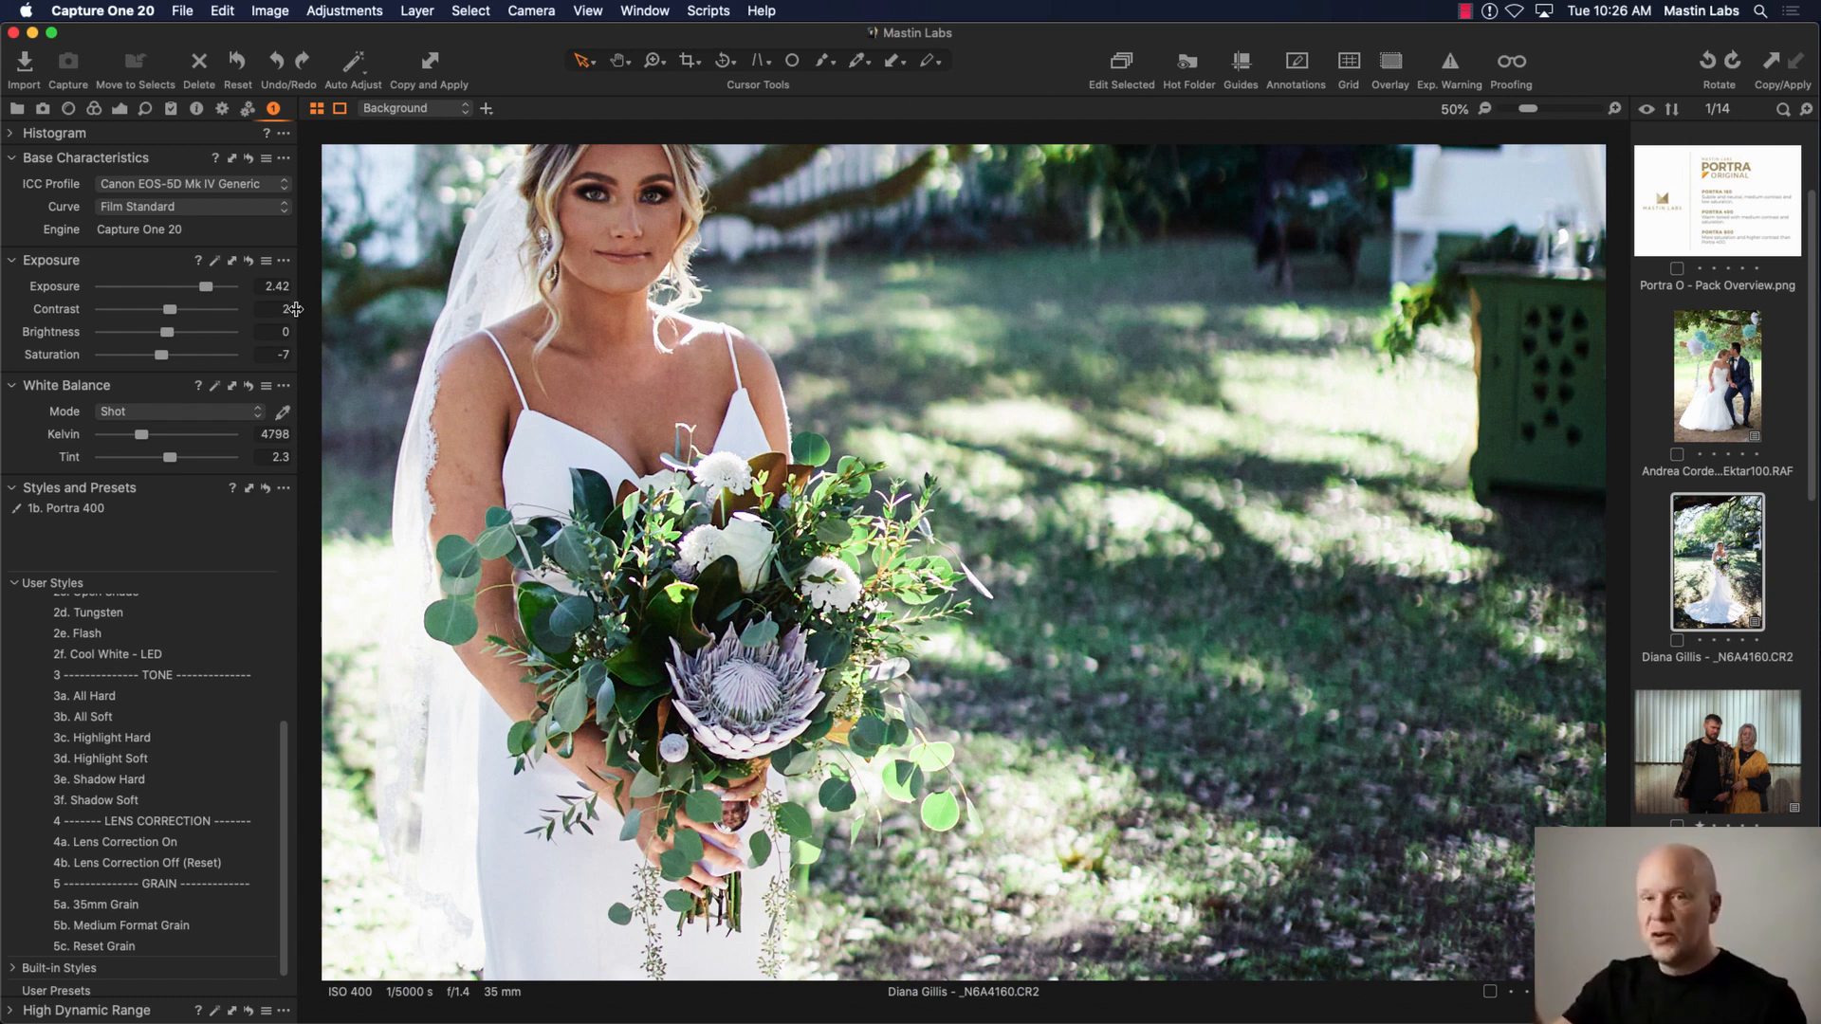
{"action": "left_click_drag", "start_coordinate": [522, 378], "coordinate": [900, 545]}
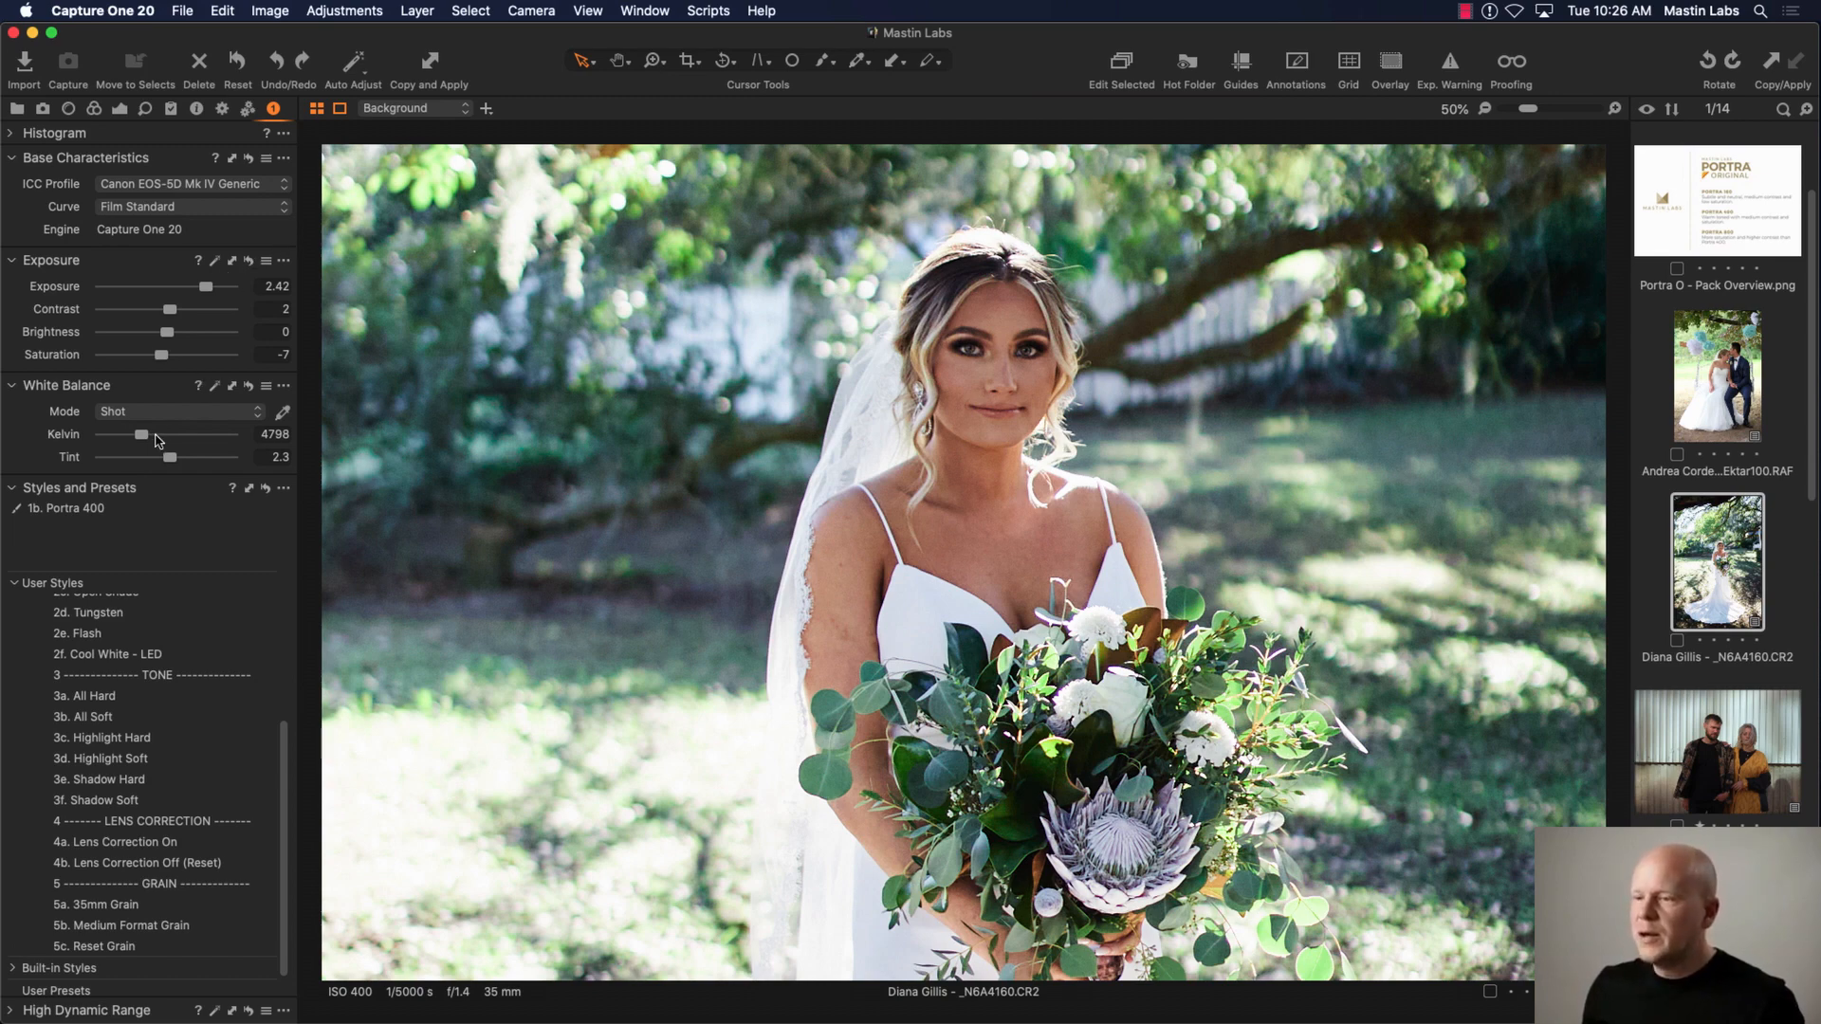
Step: Set the bride photo's white balance to 5420 Kelvin and its exposure to 2.73, and check the skin, bouquet and grass
{"action": "left_click_drag", "start_coordinate": [141, 435], "coordinate": [154, 438]}
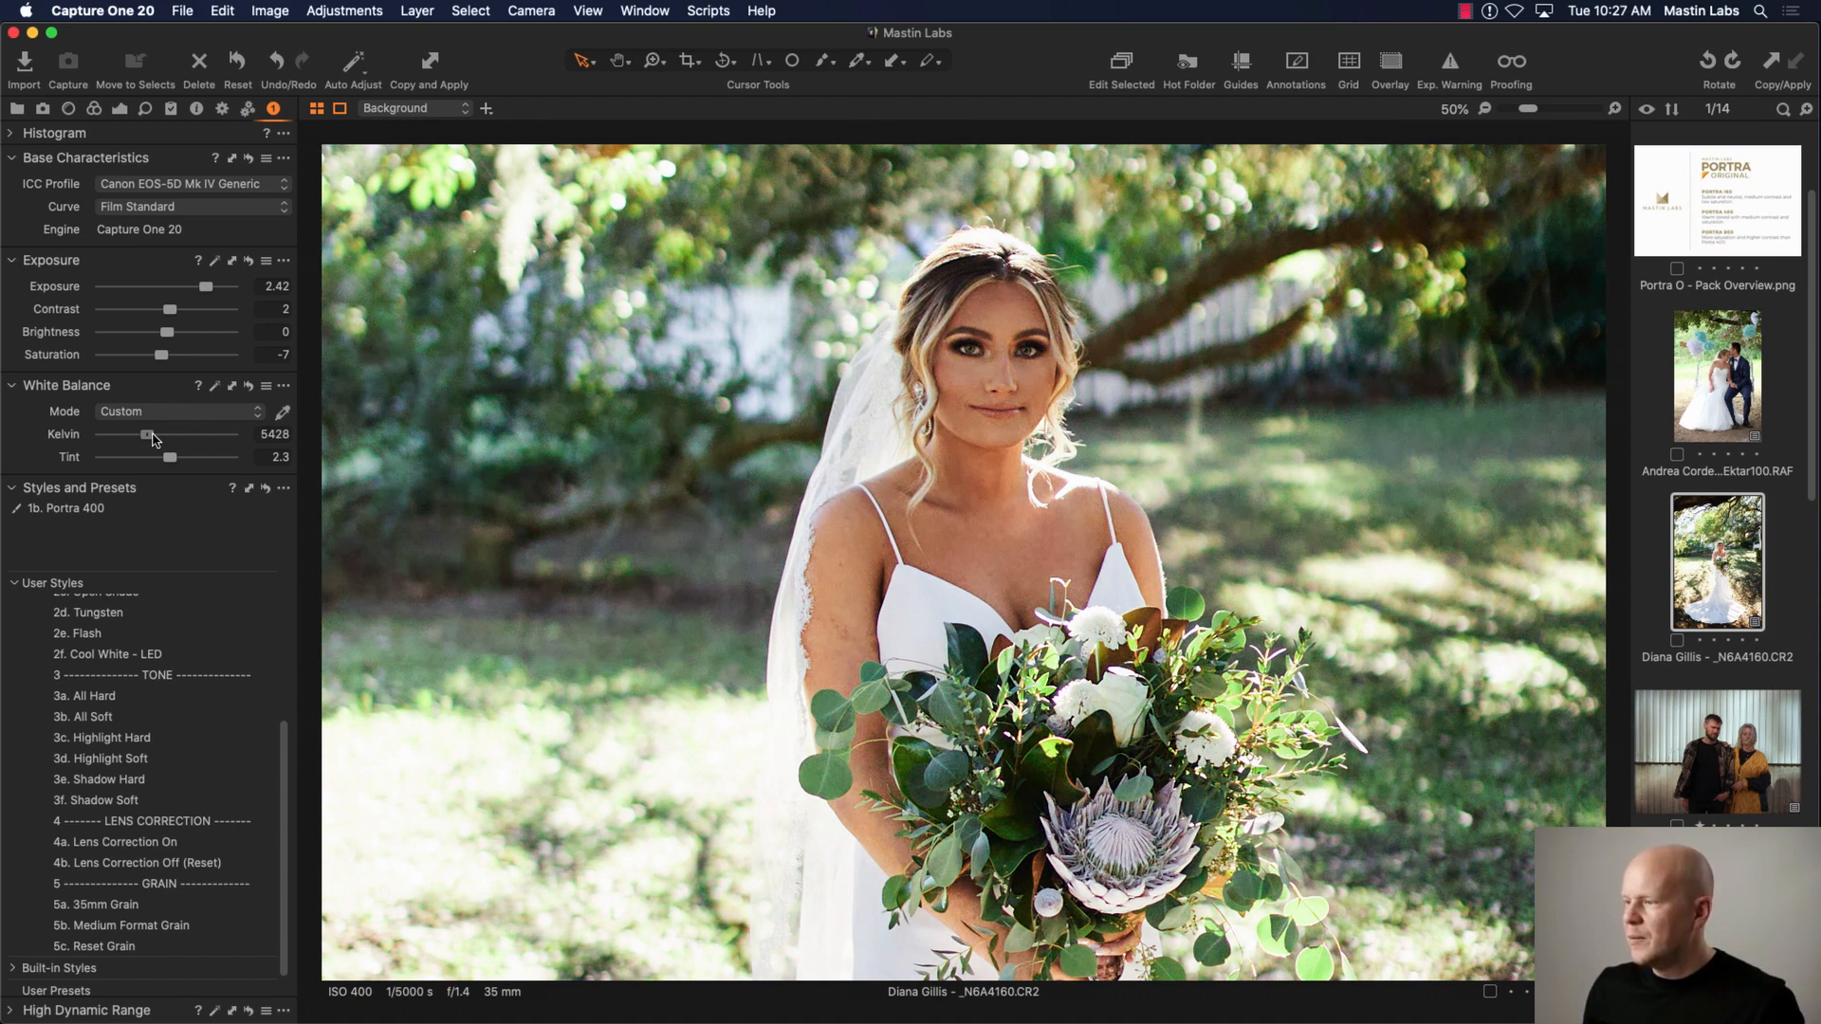
{"action": "left_click_drag", "start_coordinate": [157, 439], "coordinate": [156, 439]}
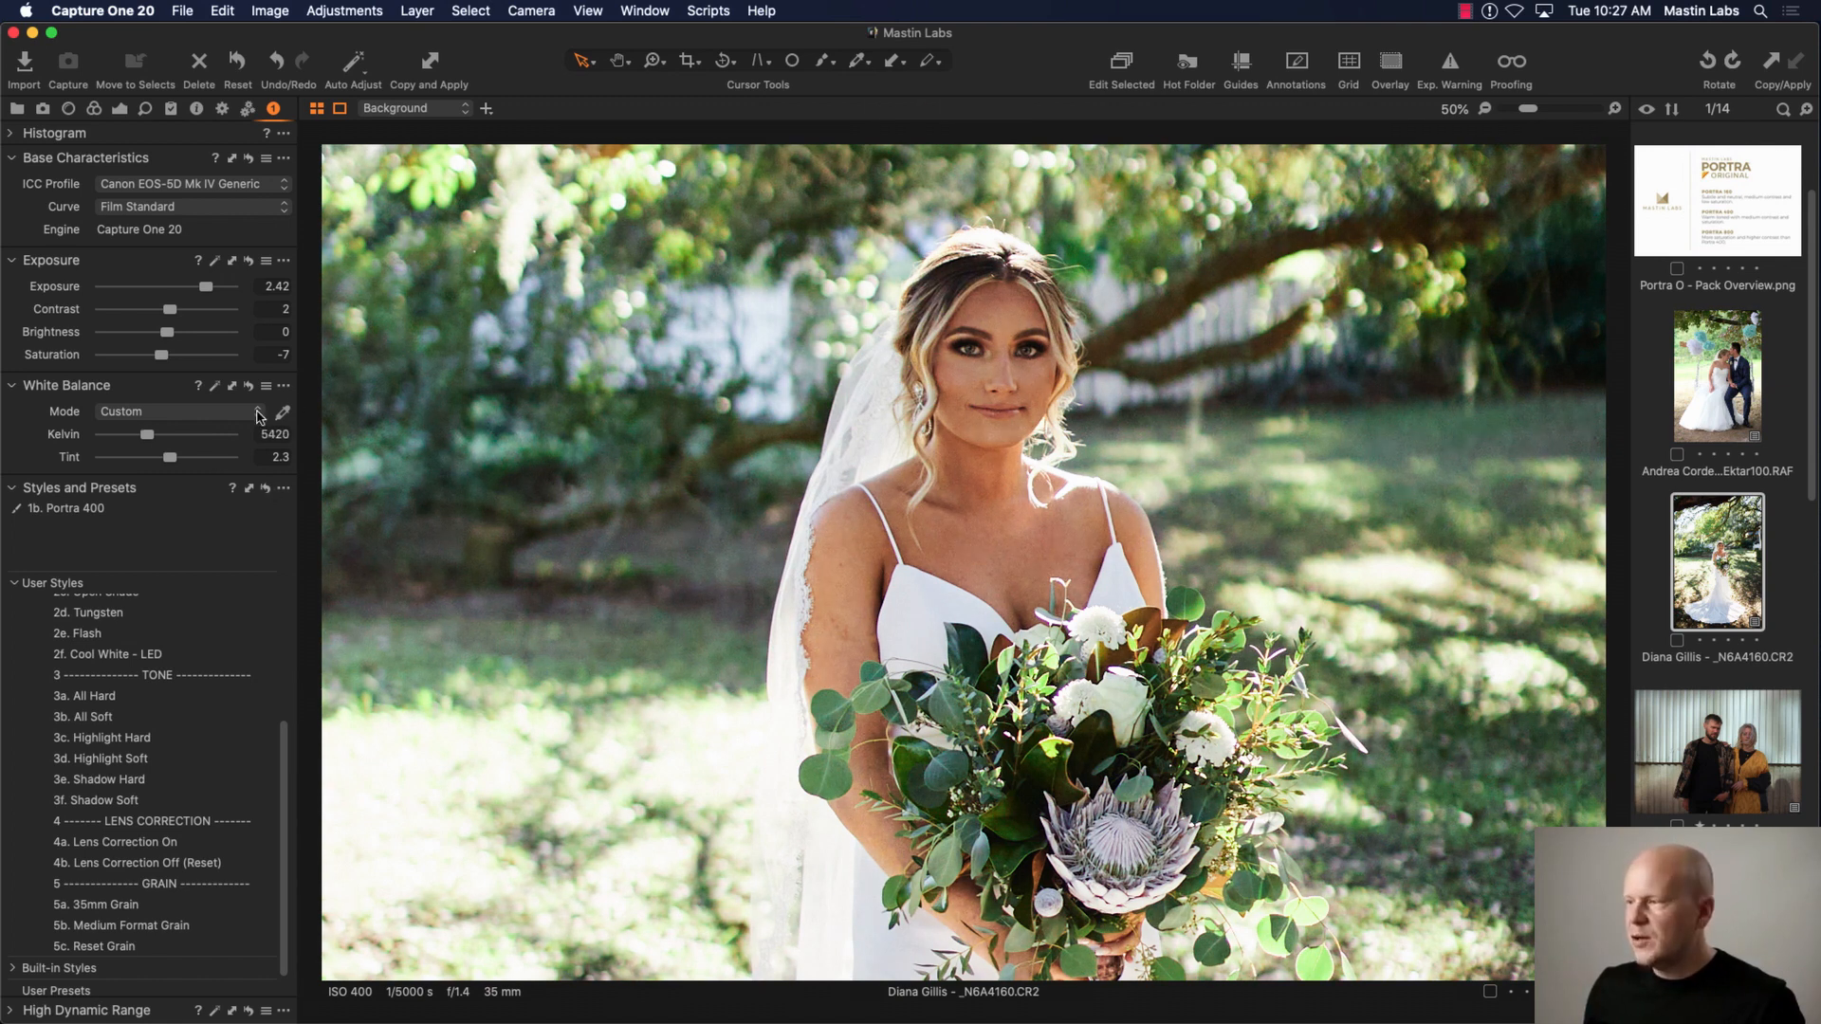
{"action": "left_click_drag", "start_coordinate": [206, 287], "coordinate": [210, 305]}
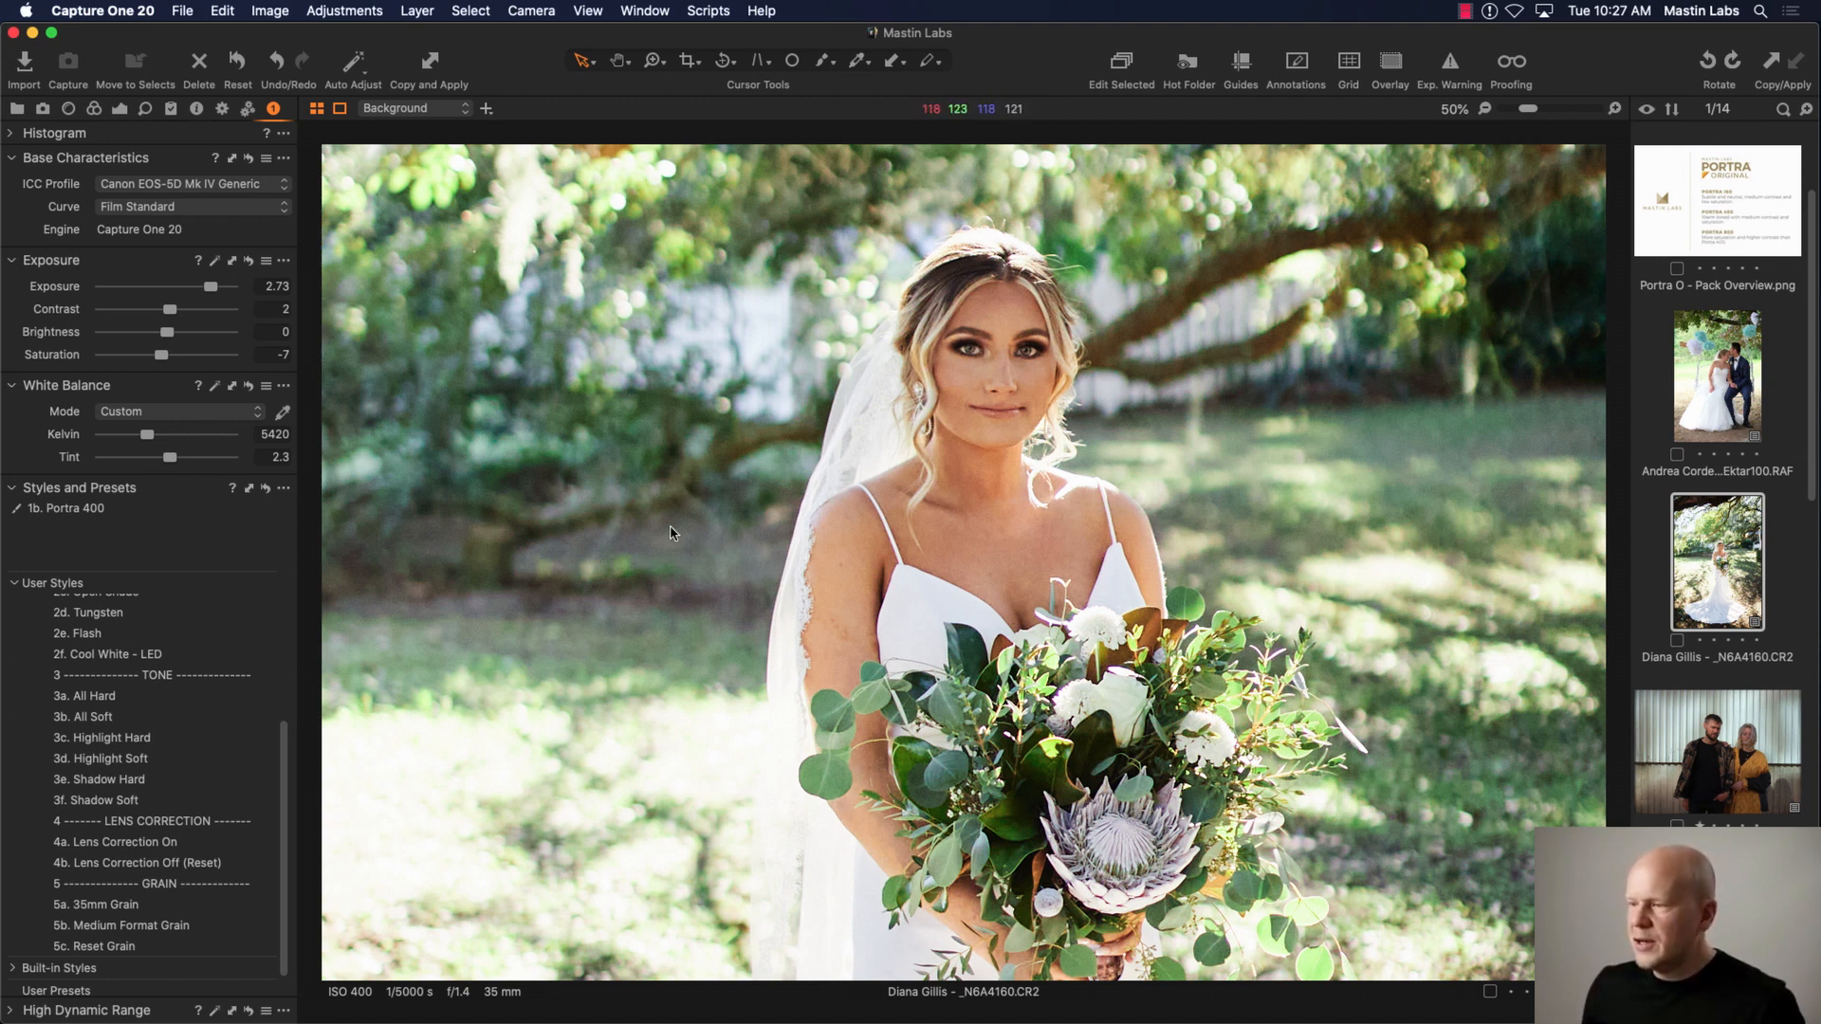
{"action": "left_click_drag", "start_coordinate": [1292, 541], "coordinate": [930, 621]}
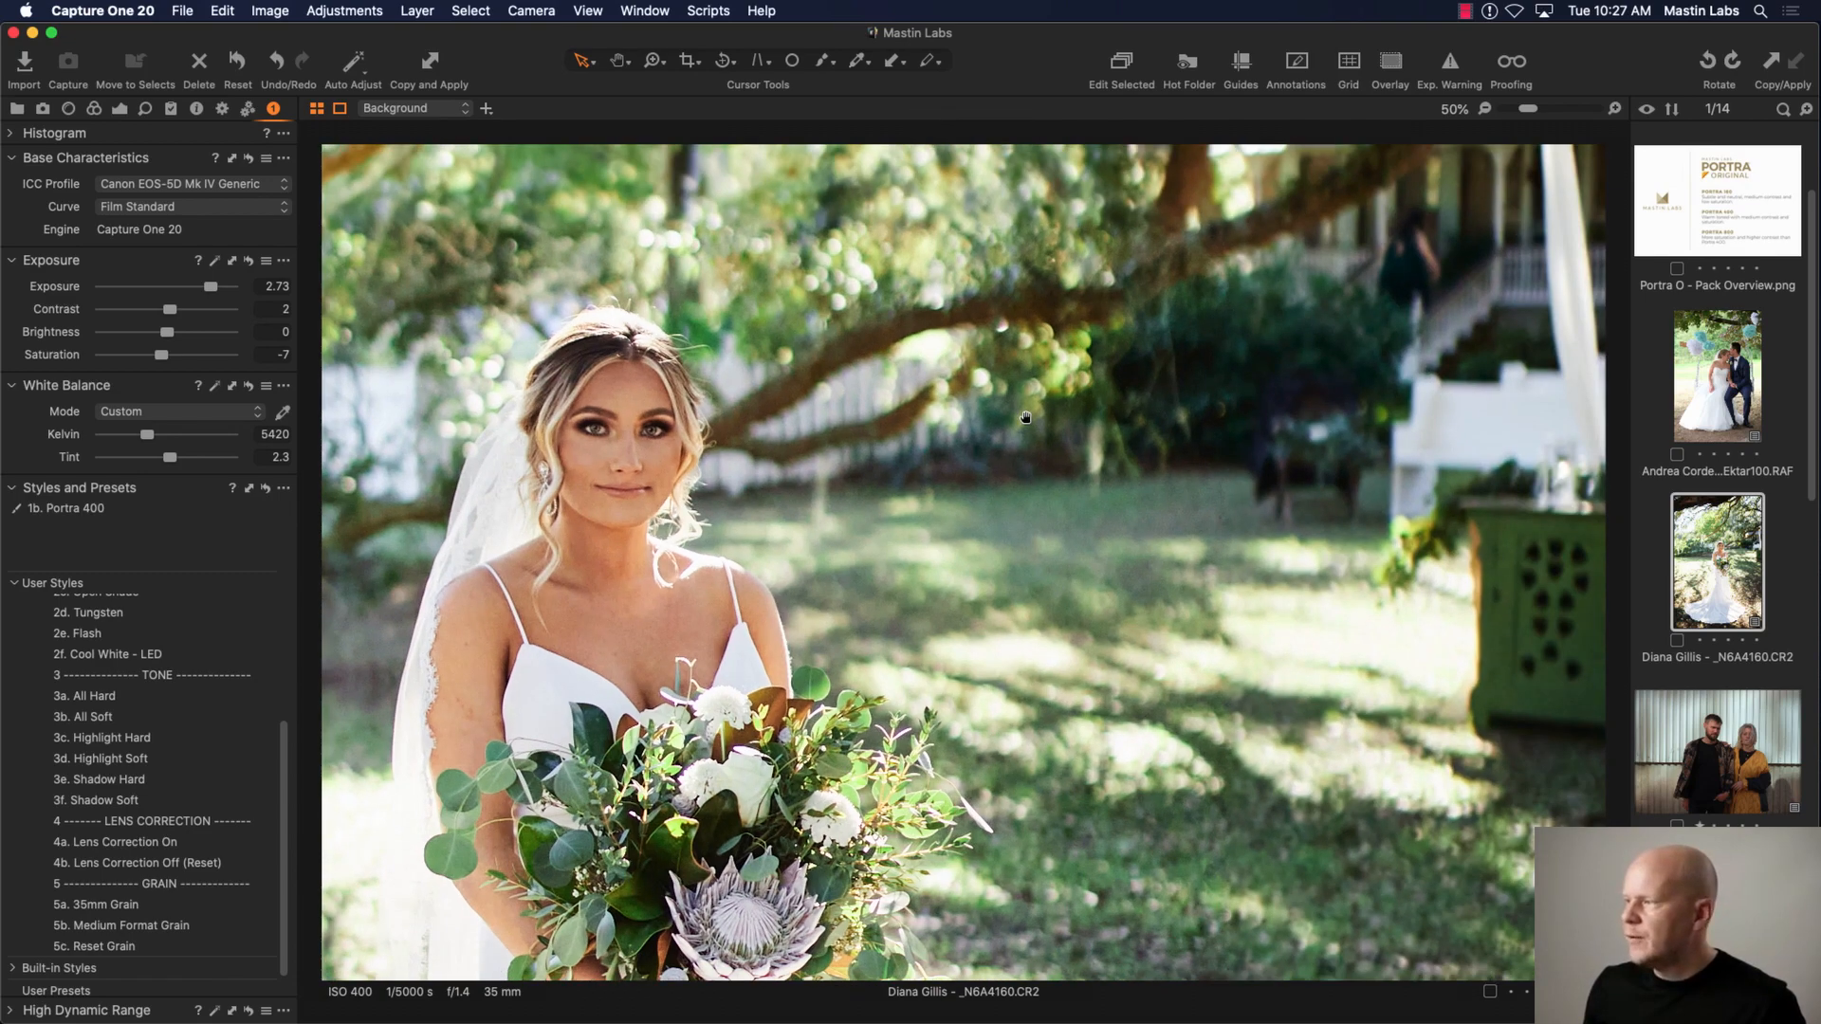
{"action": "left_click_drag", "start_coordinate": [1025, 417], "coordinate": [1042, 258]}
{"action": "left_click_drag", "start_coordinate": [1335, 869], "coordinate": [1357, 426]}
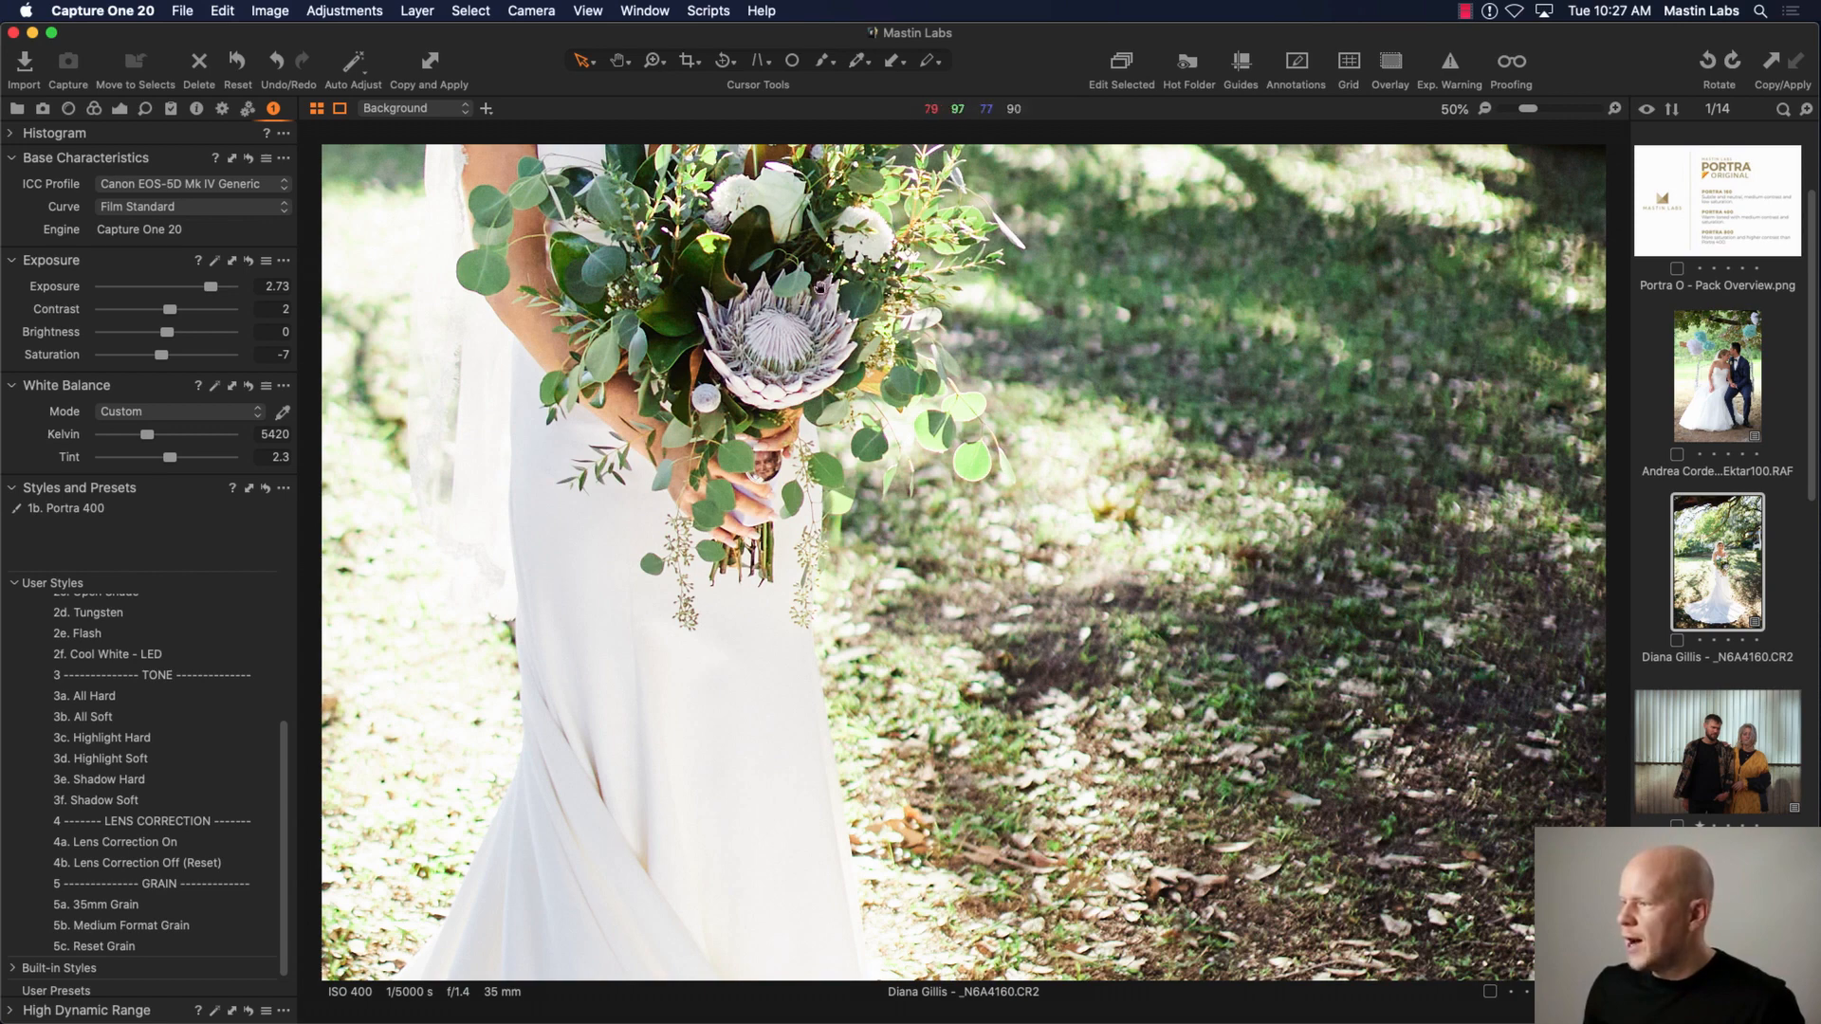
{"action": "left_click_drag", "start_coordinate": [820, 284], "coordinate": [1062, 695]}
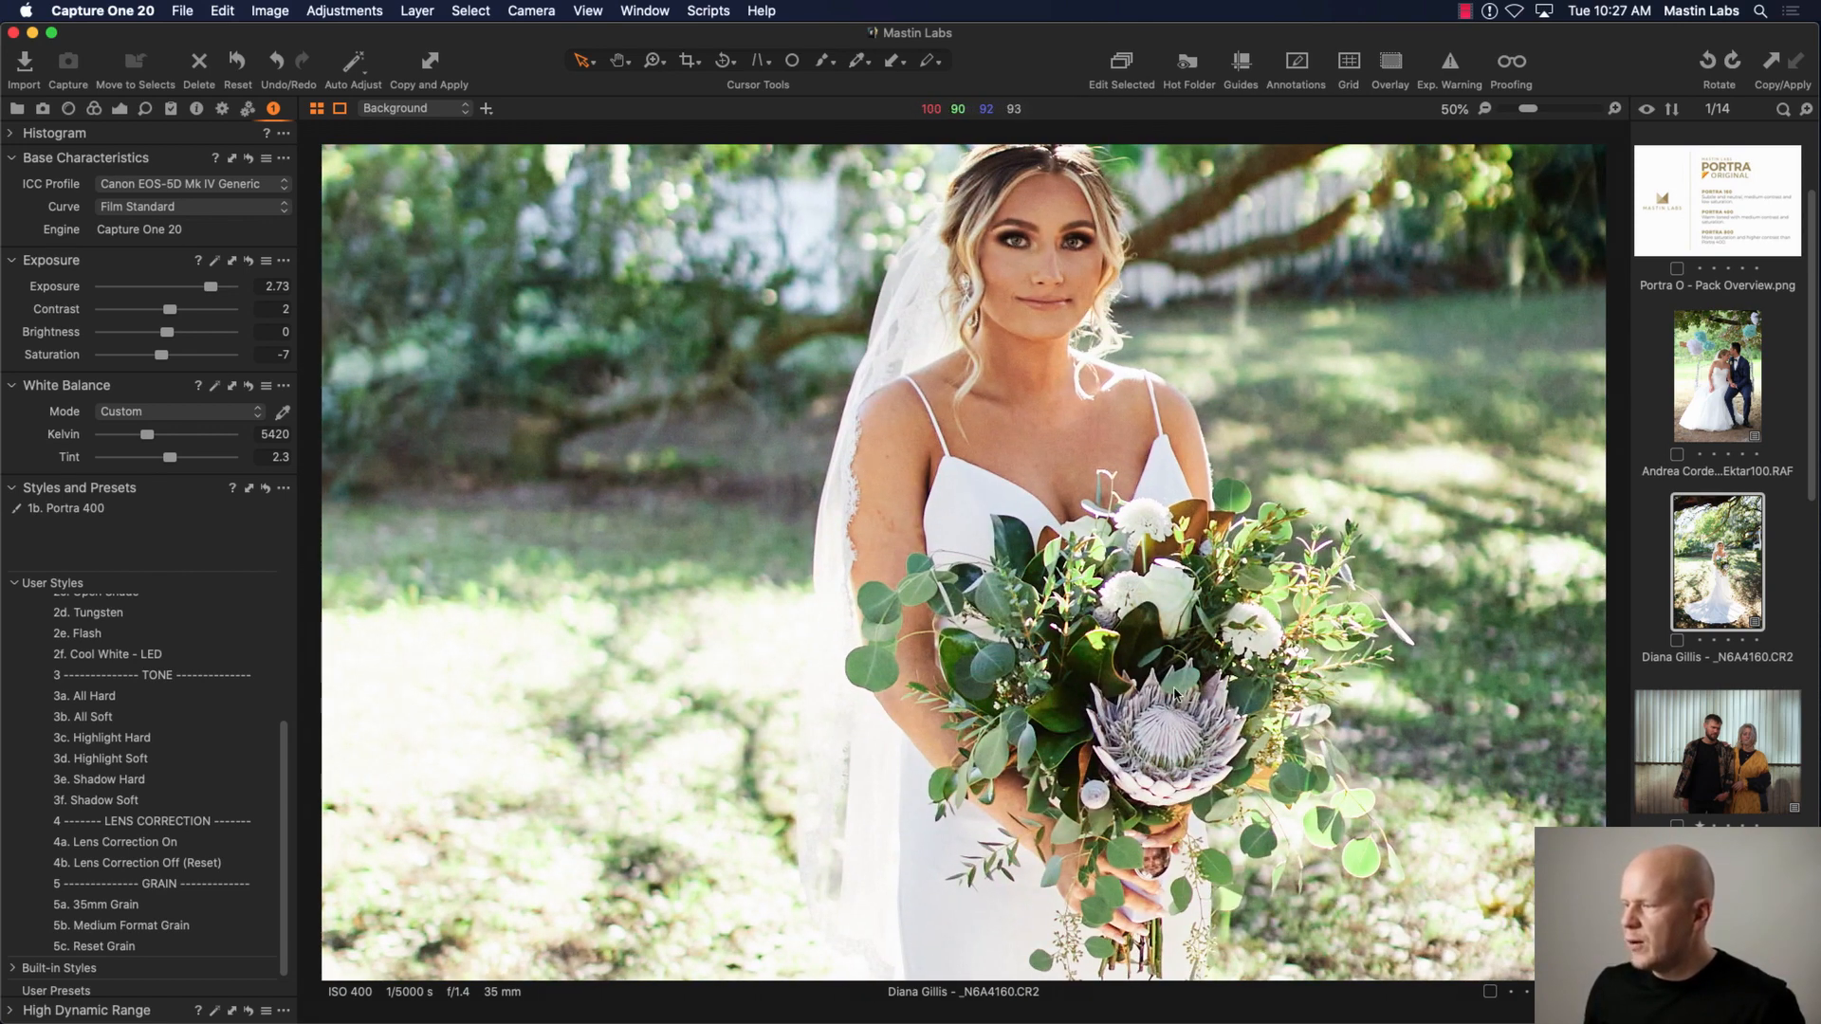
{"action": "left_click_drag", "start_coordinate": [1174, 694], "coordinate": [1165, 765]}
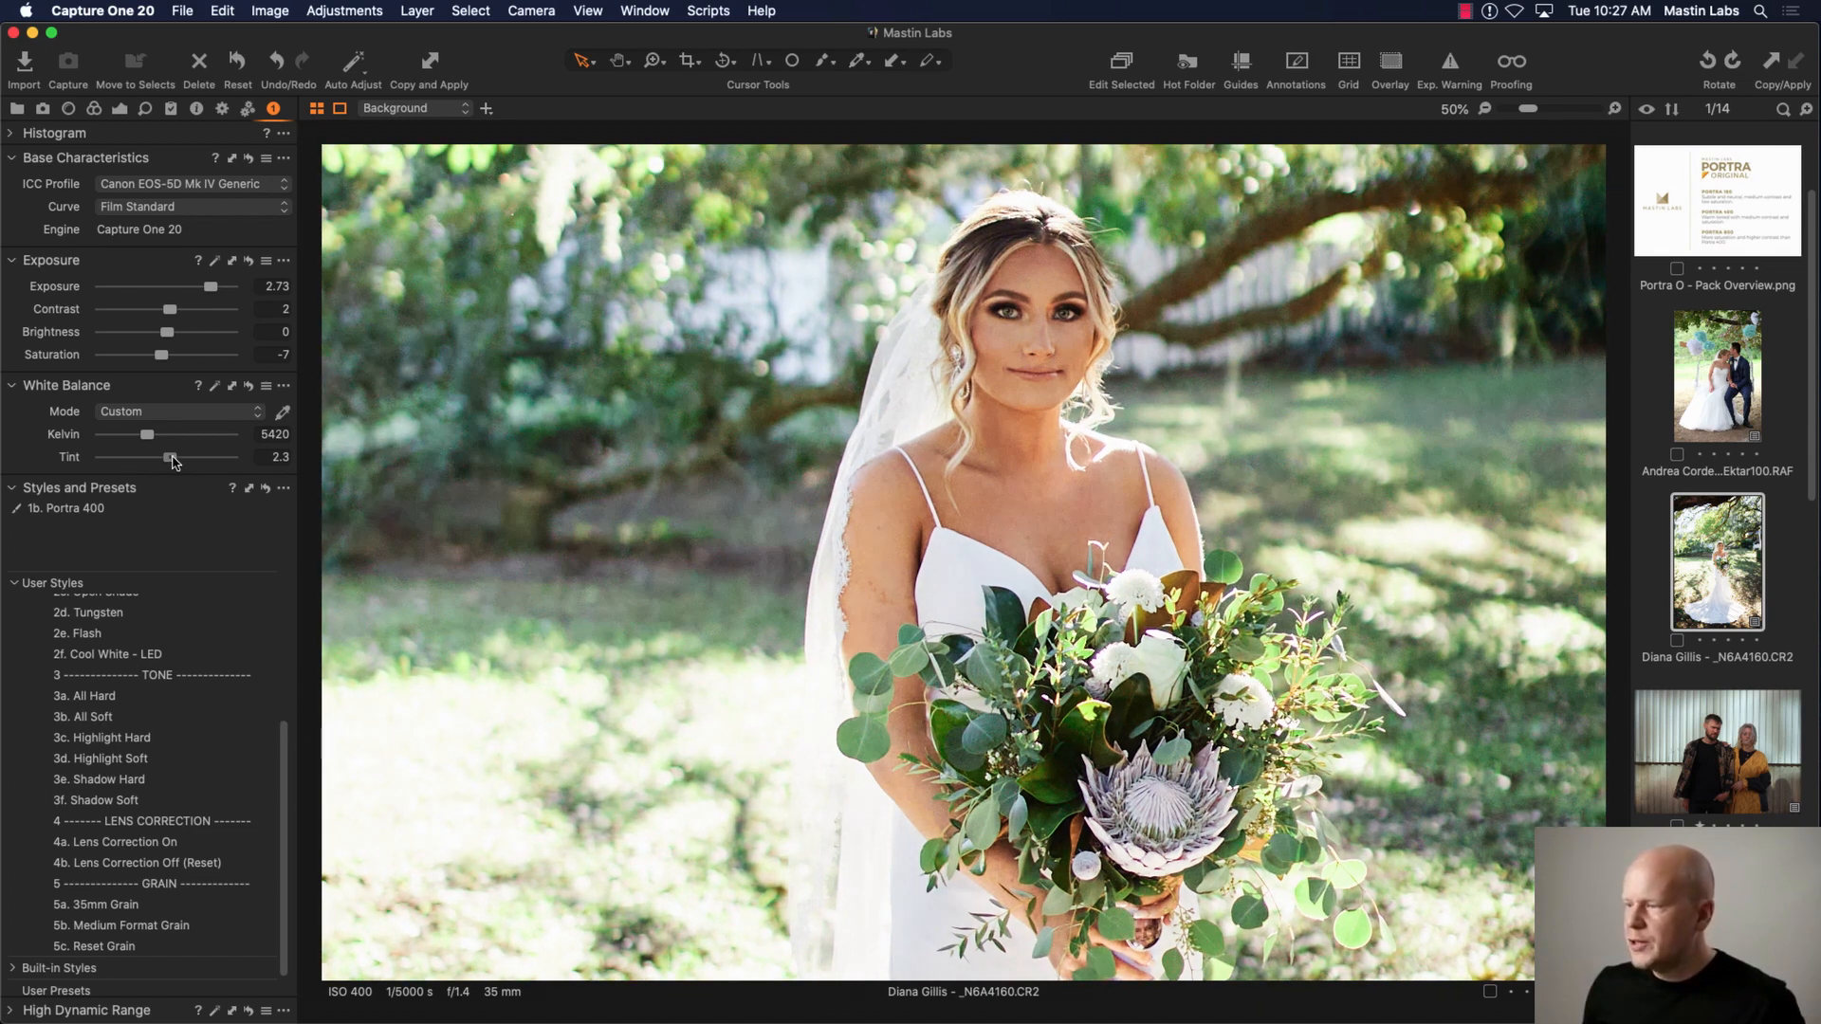
Step: Finish the bride photo with a tint of -1.4, an exposure of 2.91 and the 3b. All Soft tone style
{"action": "left_click_drag", "start_coordinate": [173, 458], "coordinate": [169, 457]}
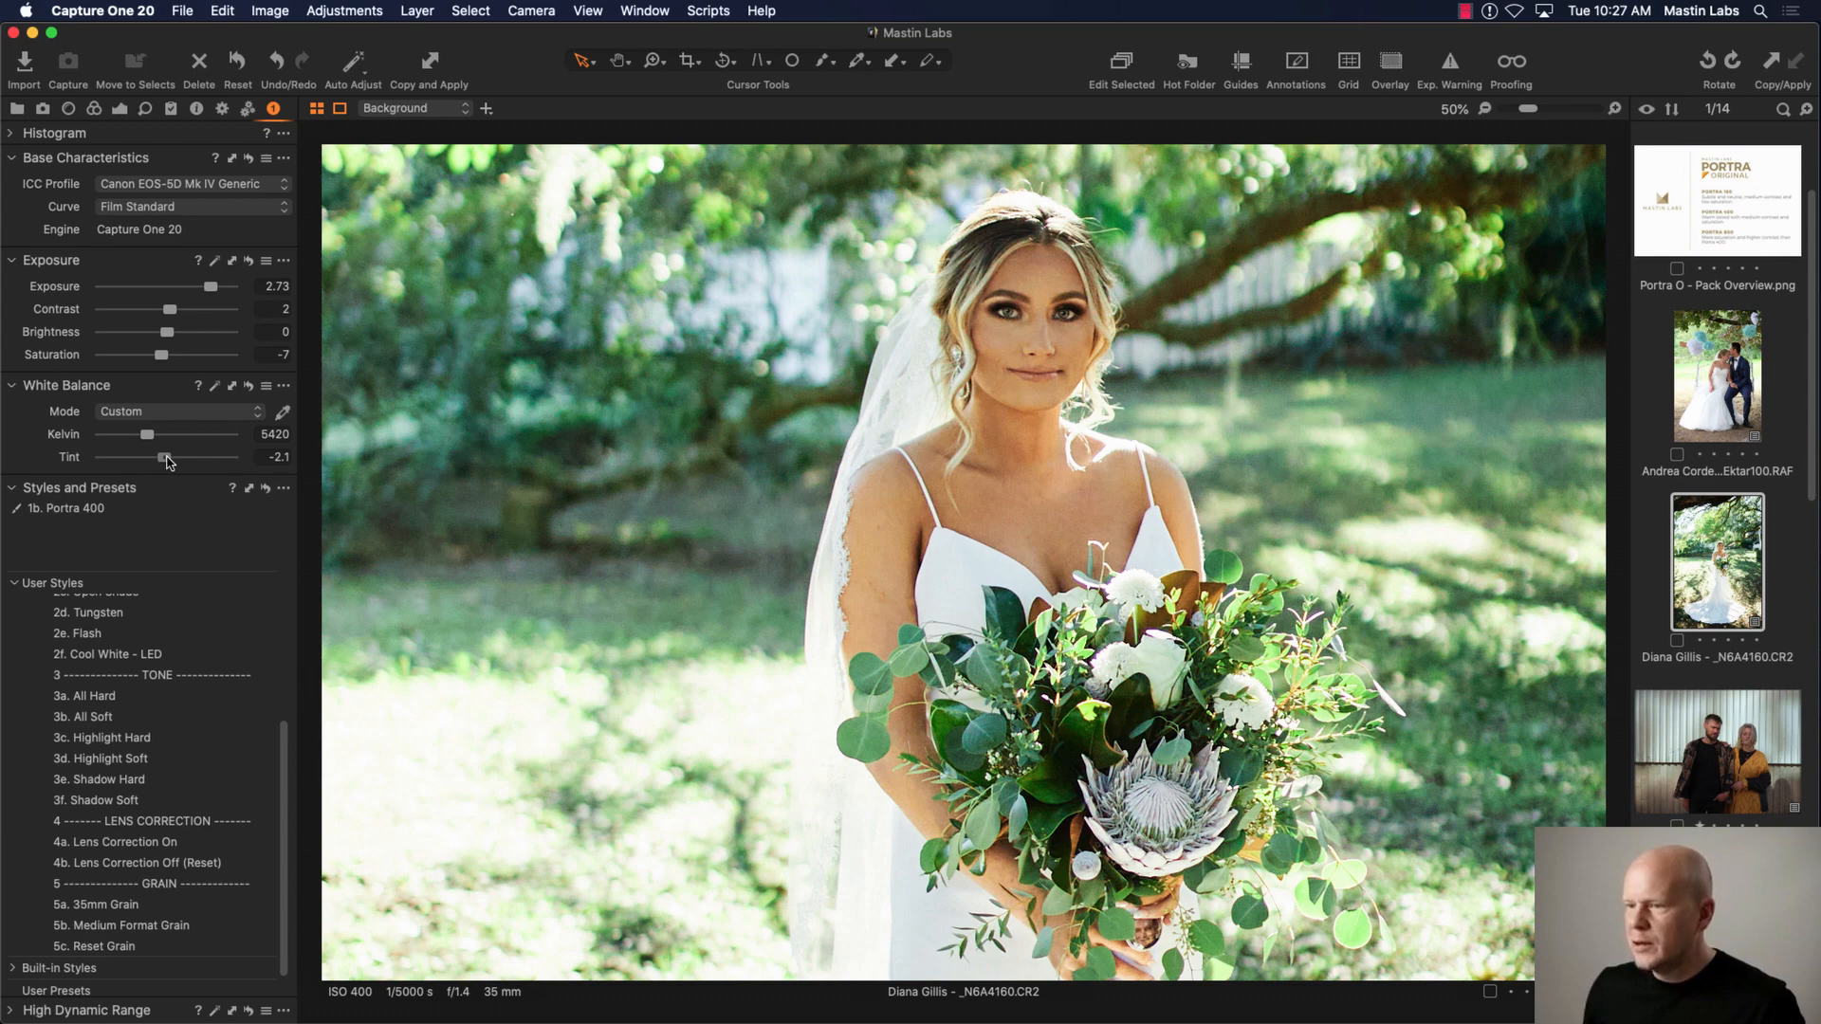
{"action": "left_click_drag", "start_coordinate": [167, 457], "coordinate": [169, 458]}
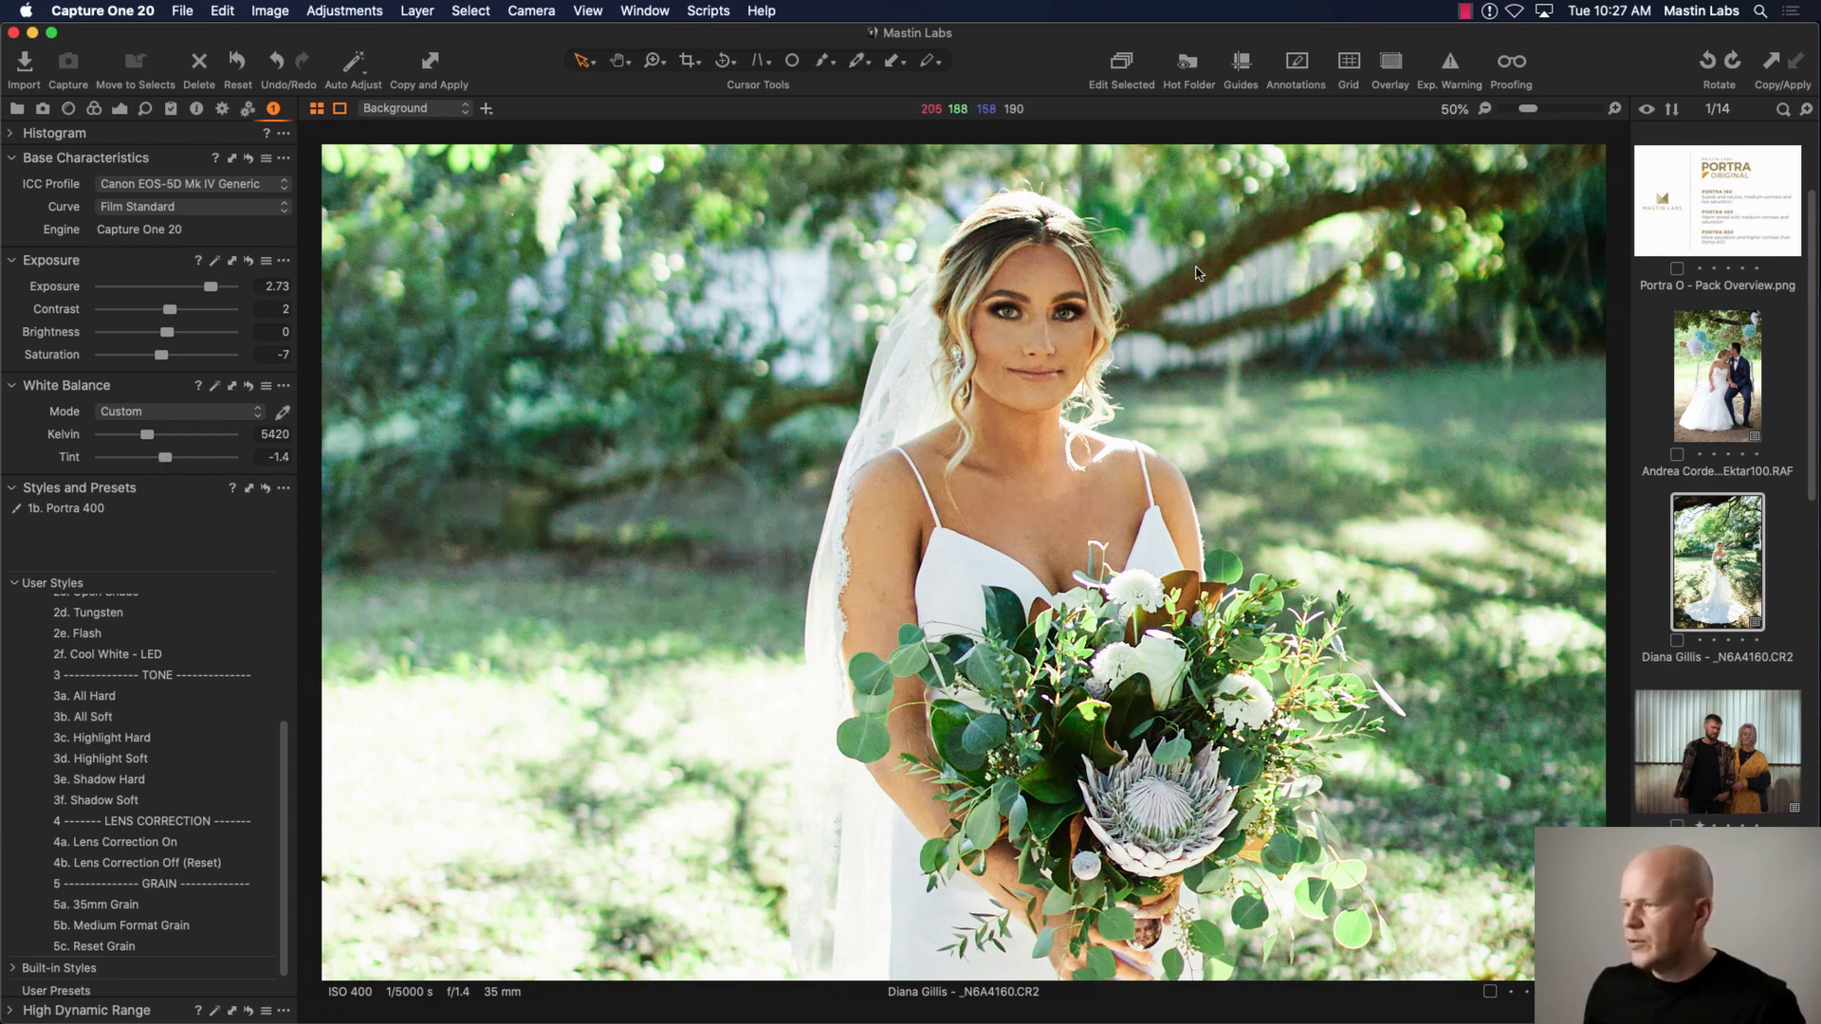
{"action": "left_click", "coordinate": [1487, 109]}
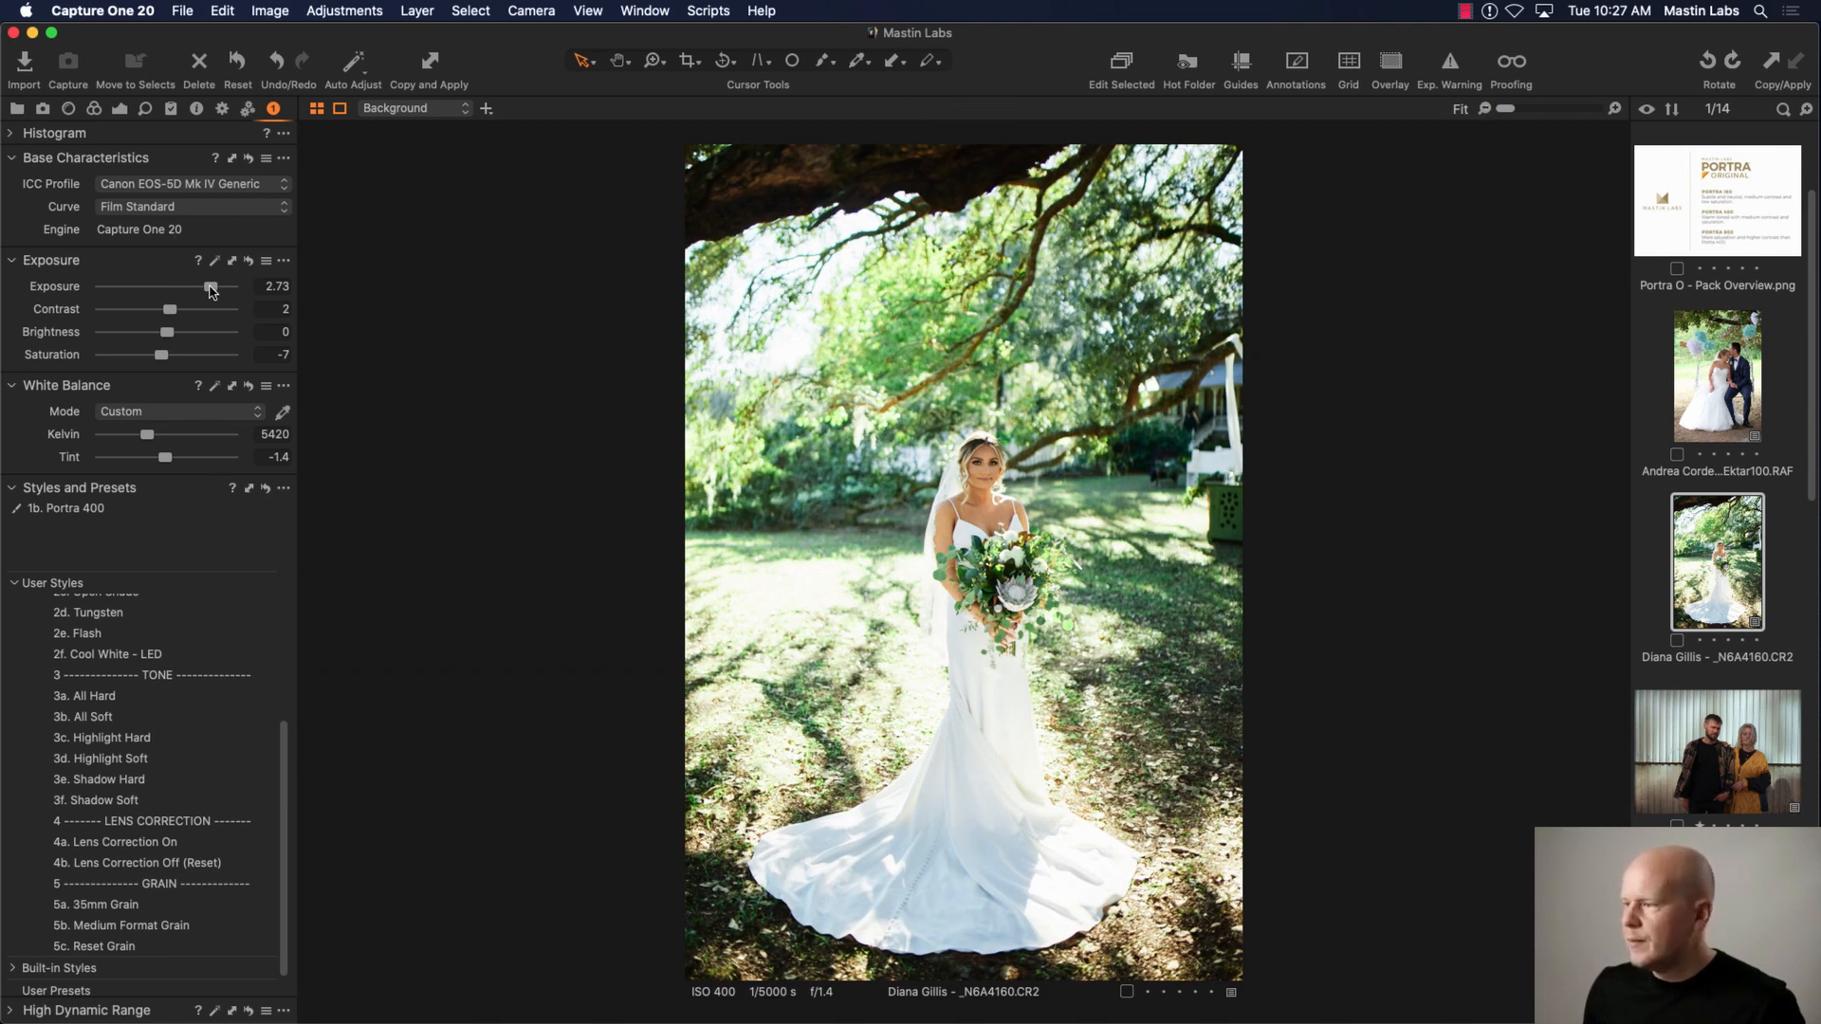
{"action": "left_click_drag", "start_coordinate": [210, 286], "coordinate": [214, 287]}
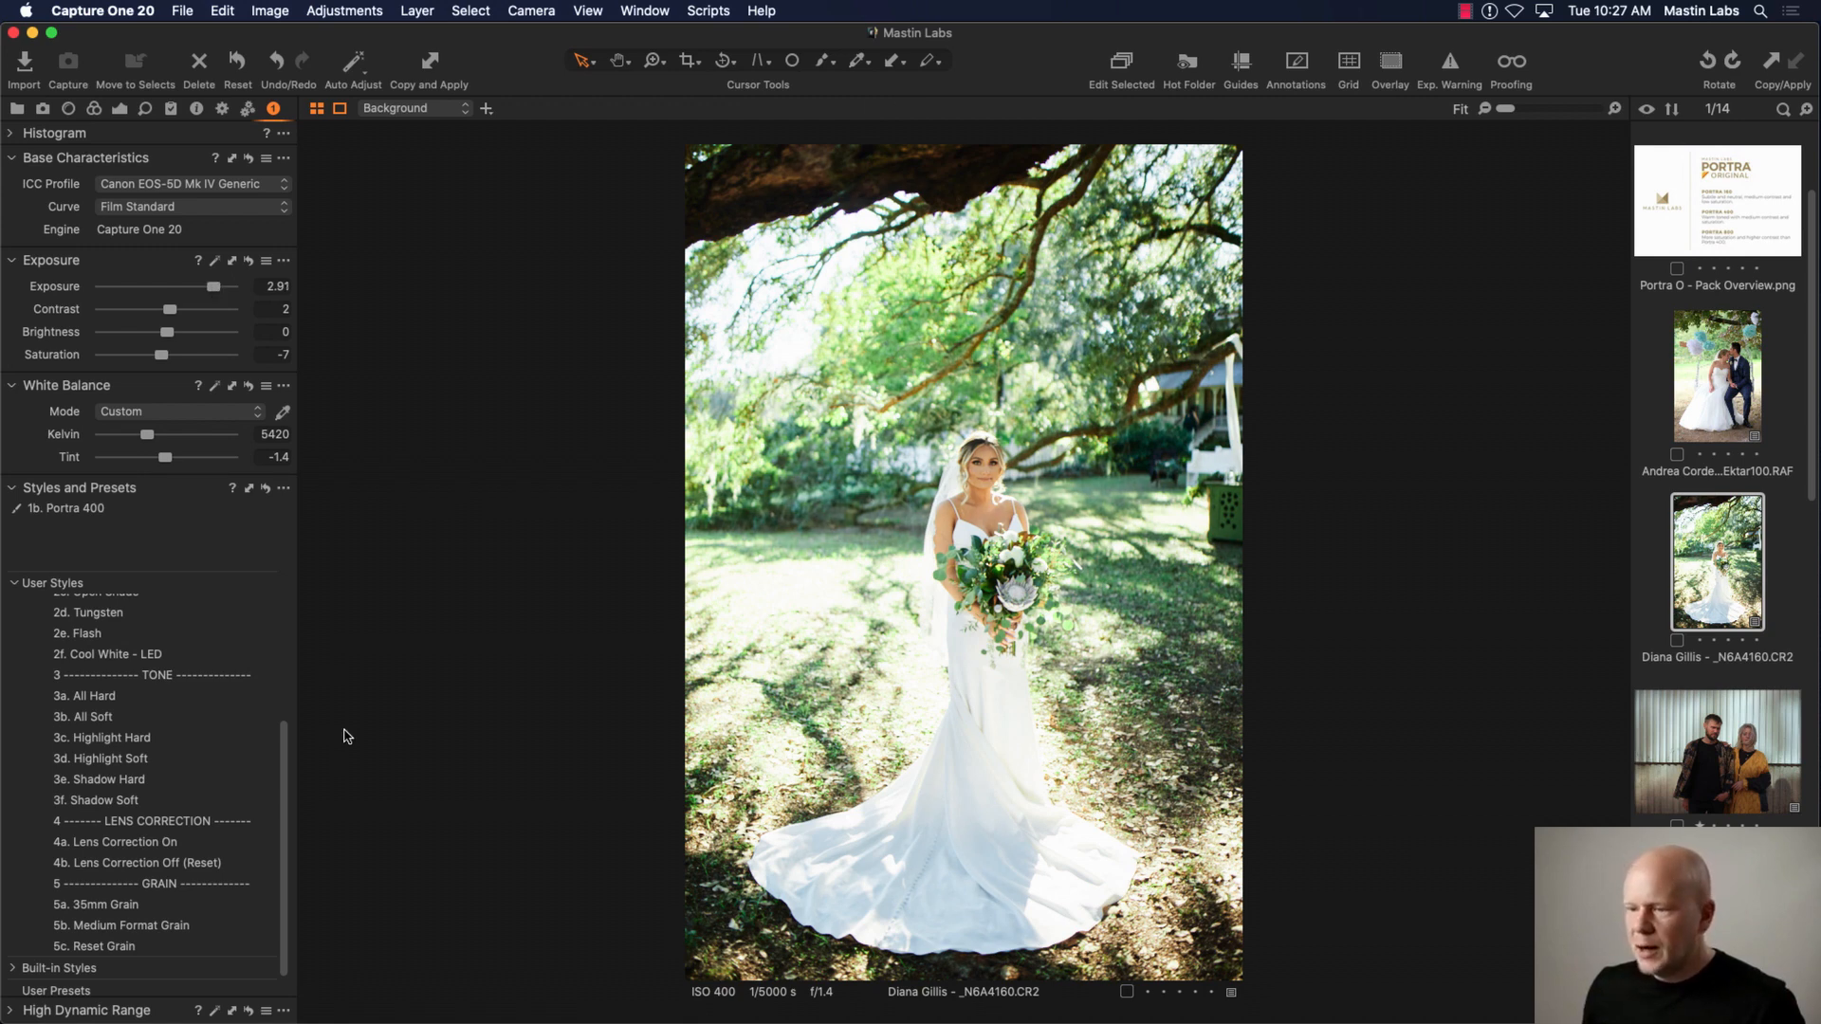
{"action": "left_click", "coordinate": [270, 718]}
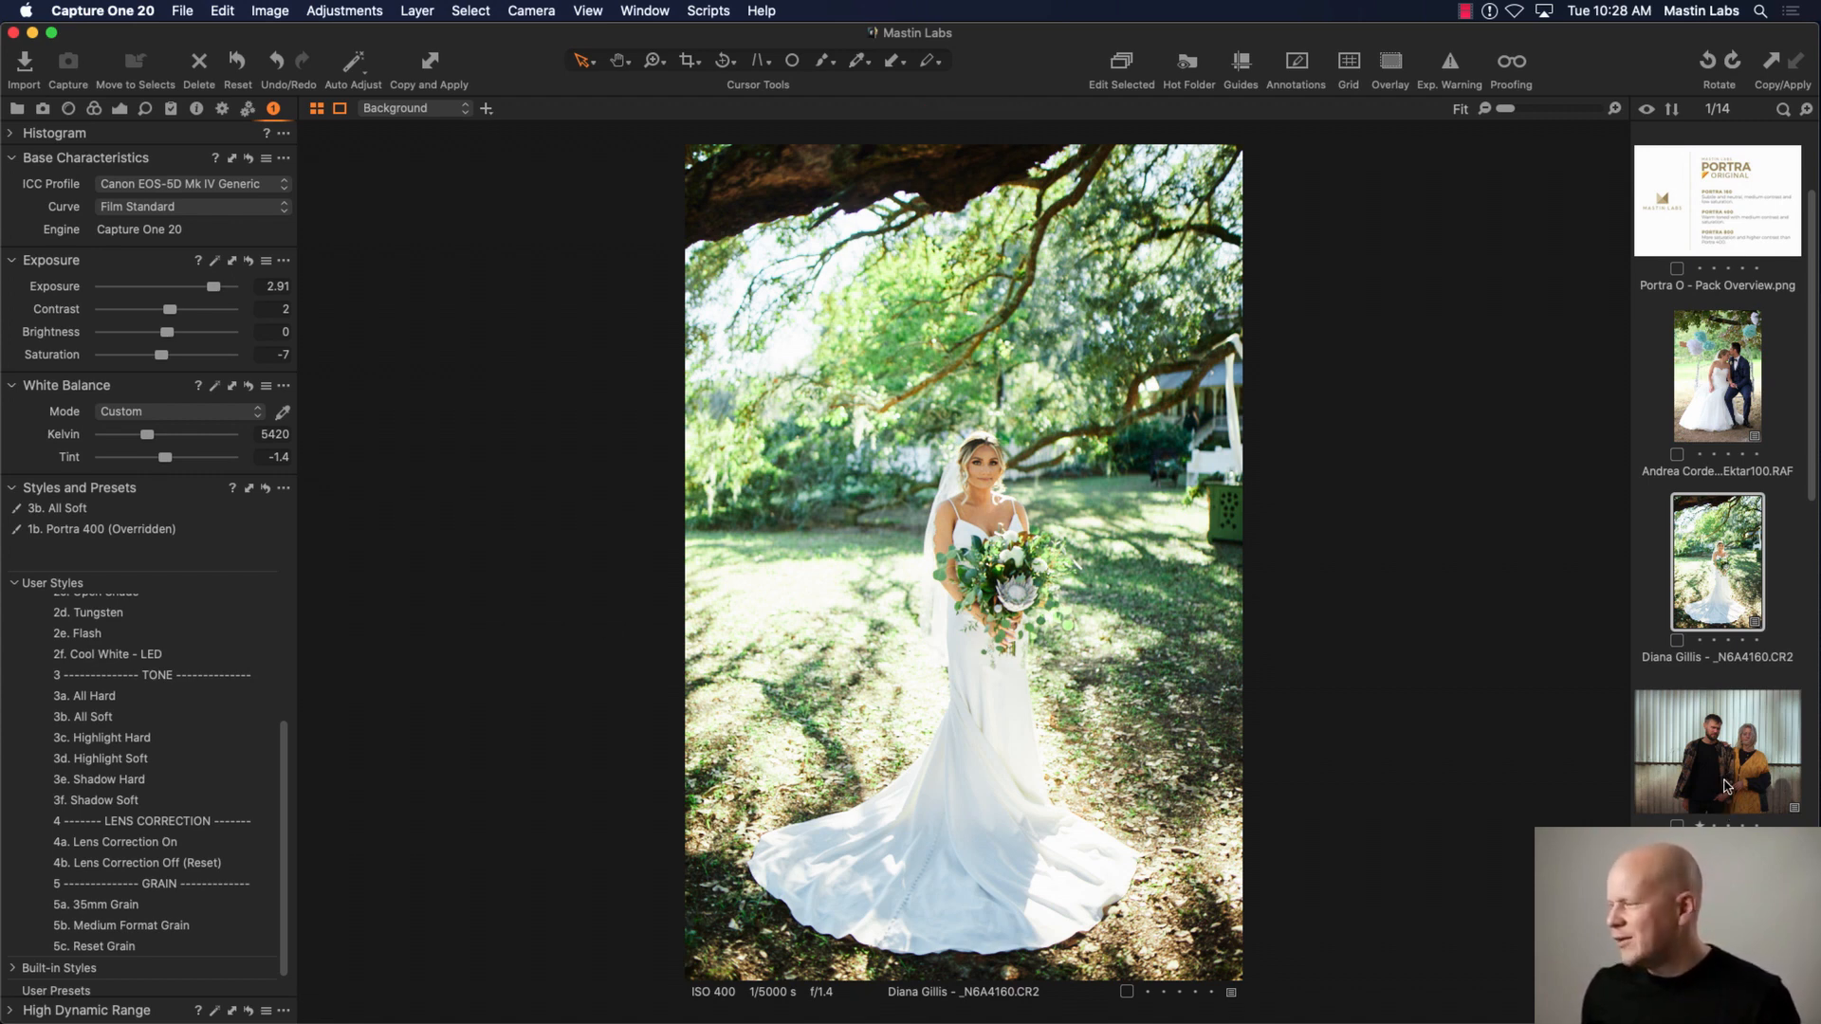
Step: Open the photo of the embracing couple under the trees and apply the 1a. Portra 160 film style
{"action": "scroll", "coordinate": [1732, 703], "scroll_direction": "down", "scroll_amount": 5}
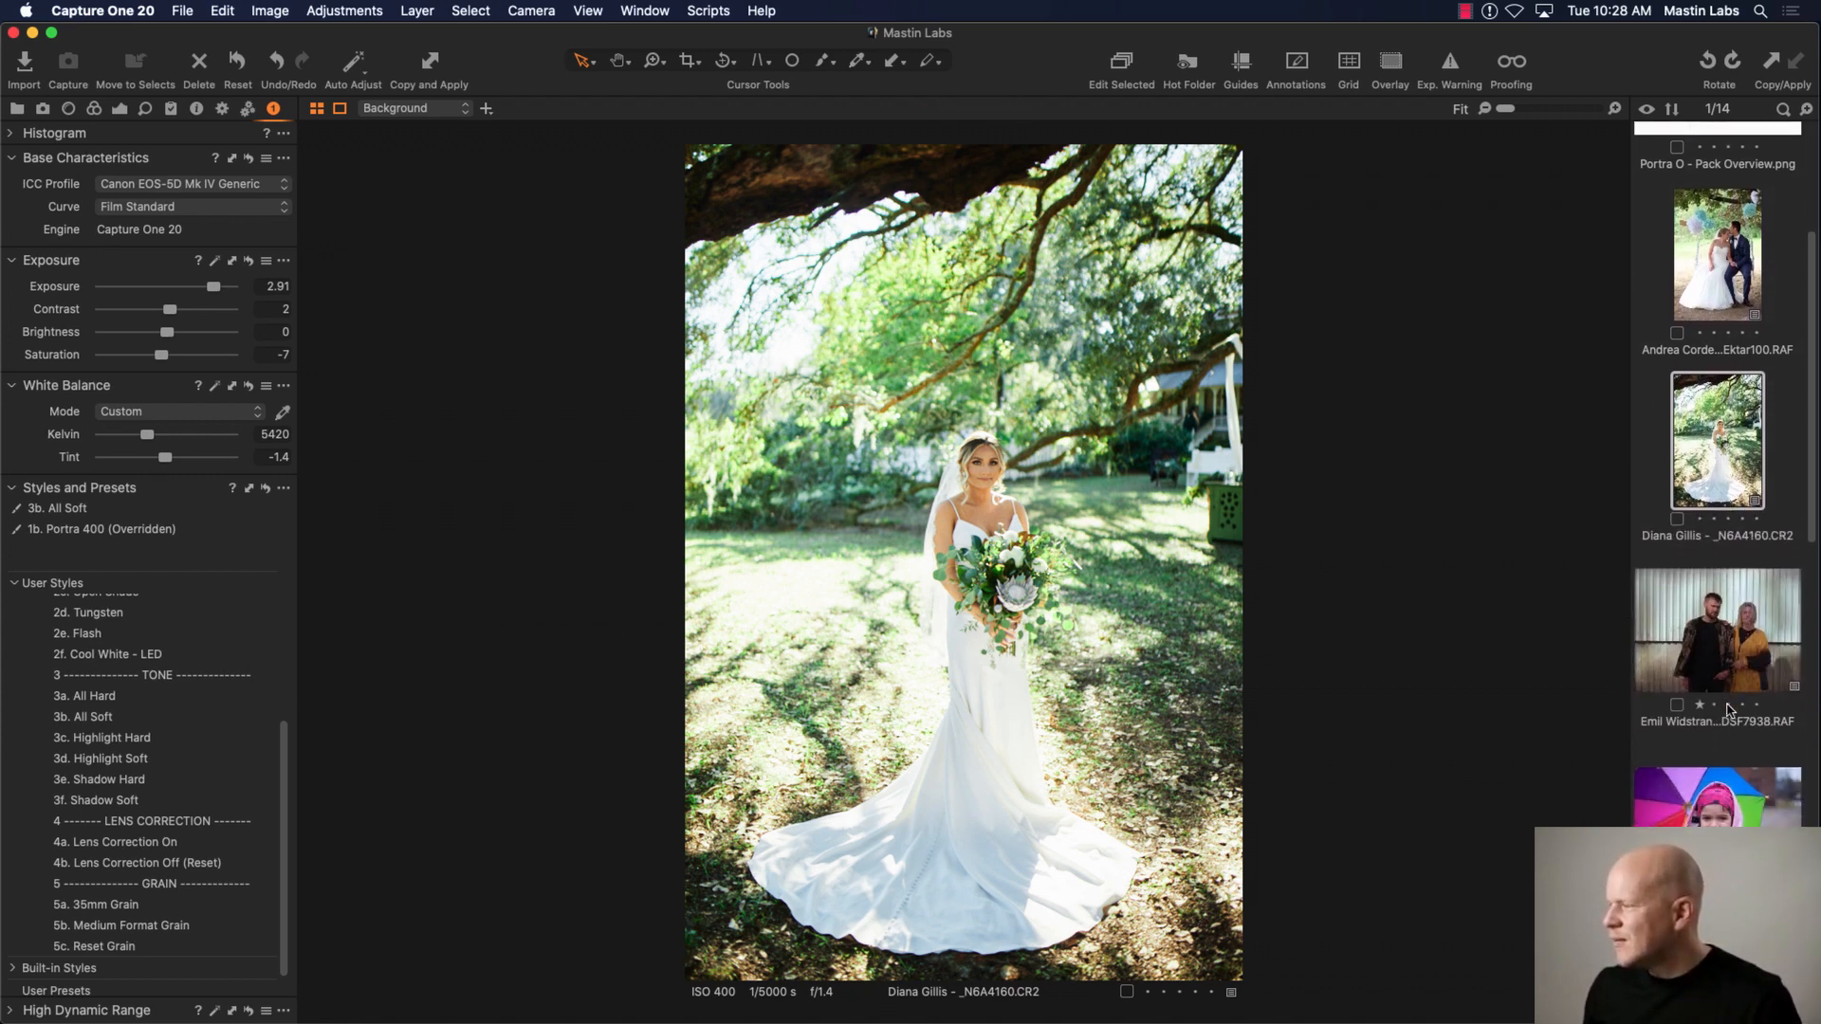
{"action": "scroll", "coordinate": [1728, 710], "scroll_direction": "down", "scroll_amount": 5}
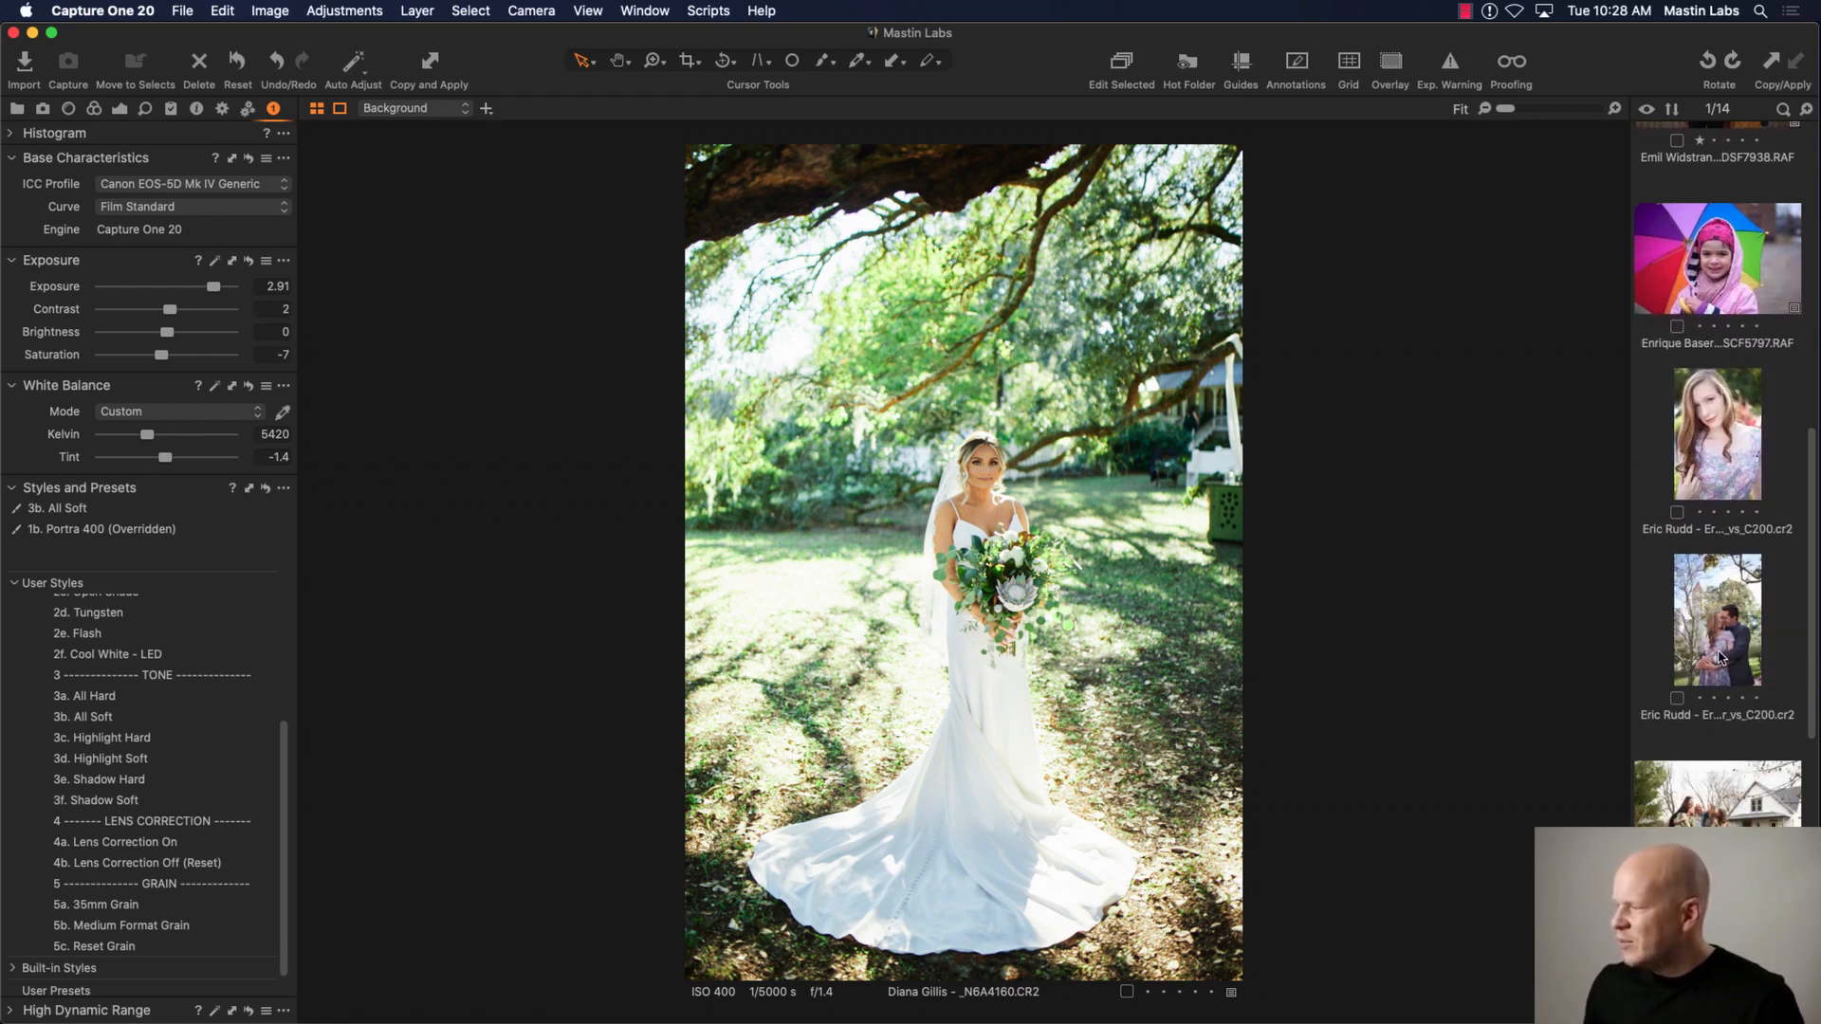
{"action": "left_click", "coordinate": [1723, 582]}
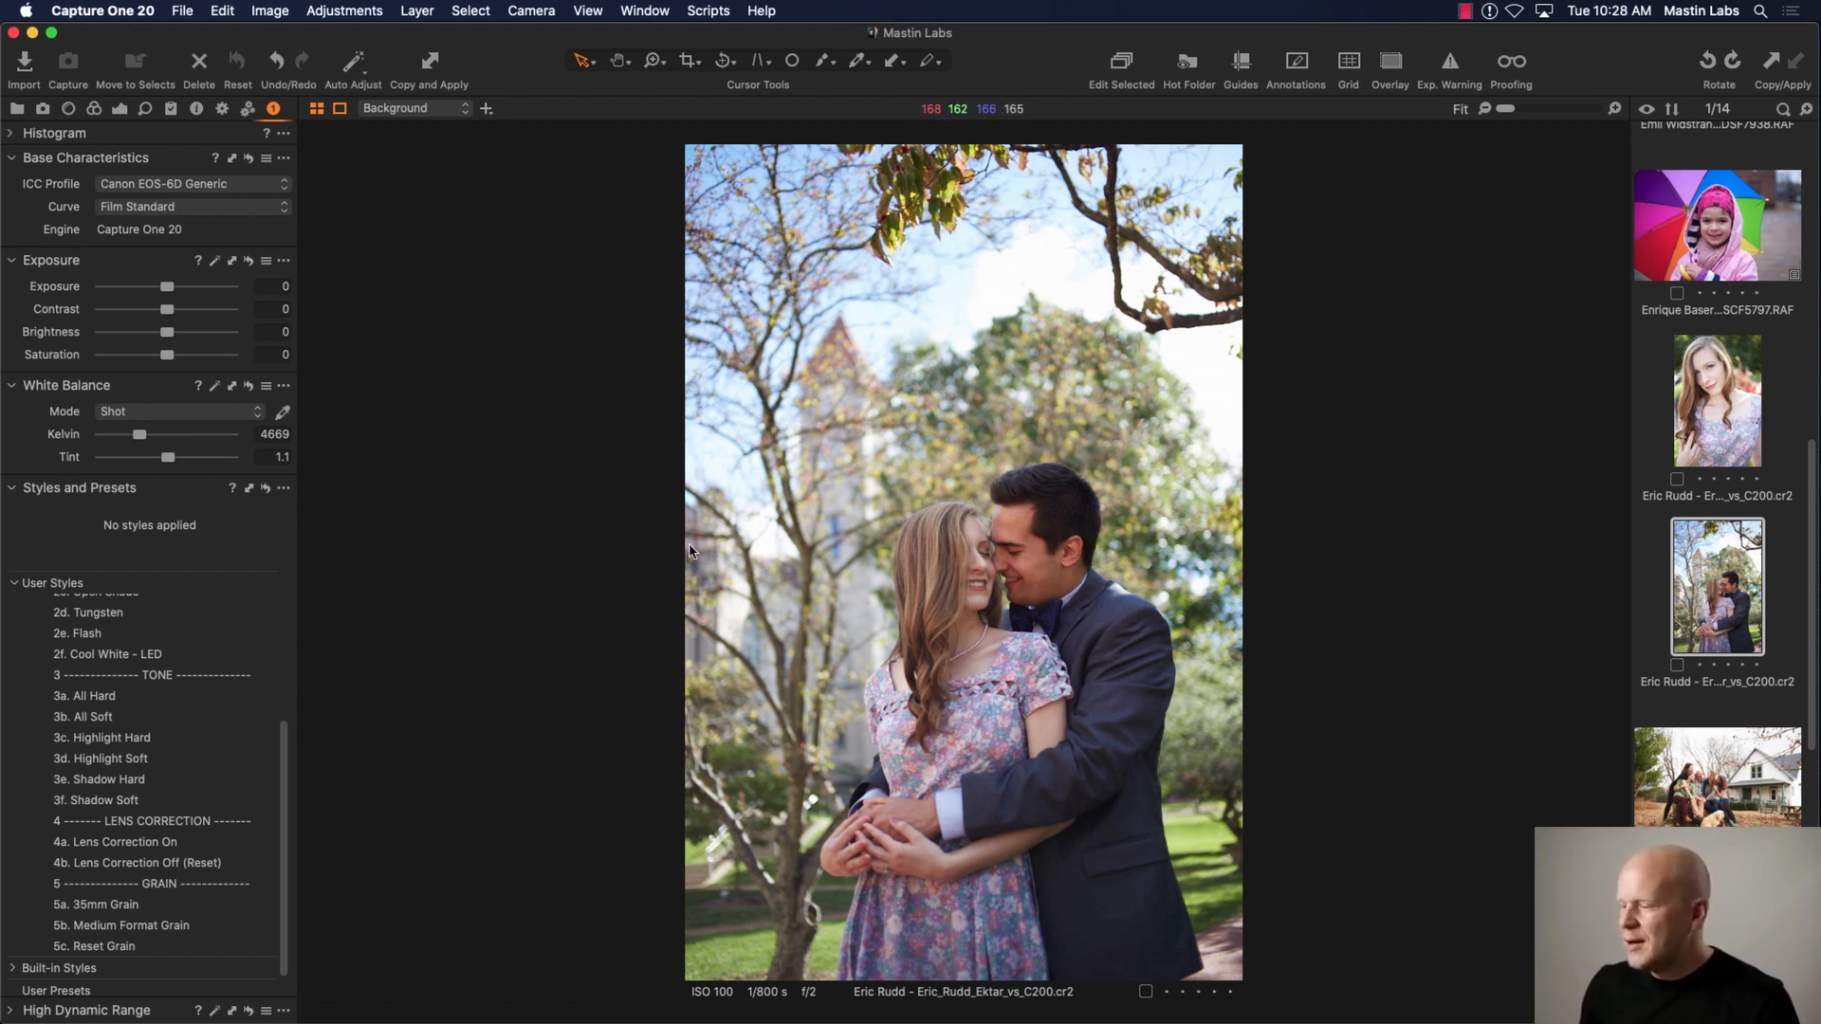
{"action": "scroll", "coordinate": [265, 770], "scroll_direction": "up", "scroll_amount": 10}
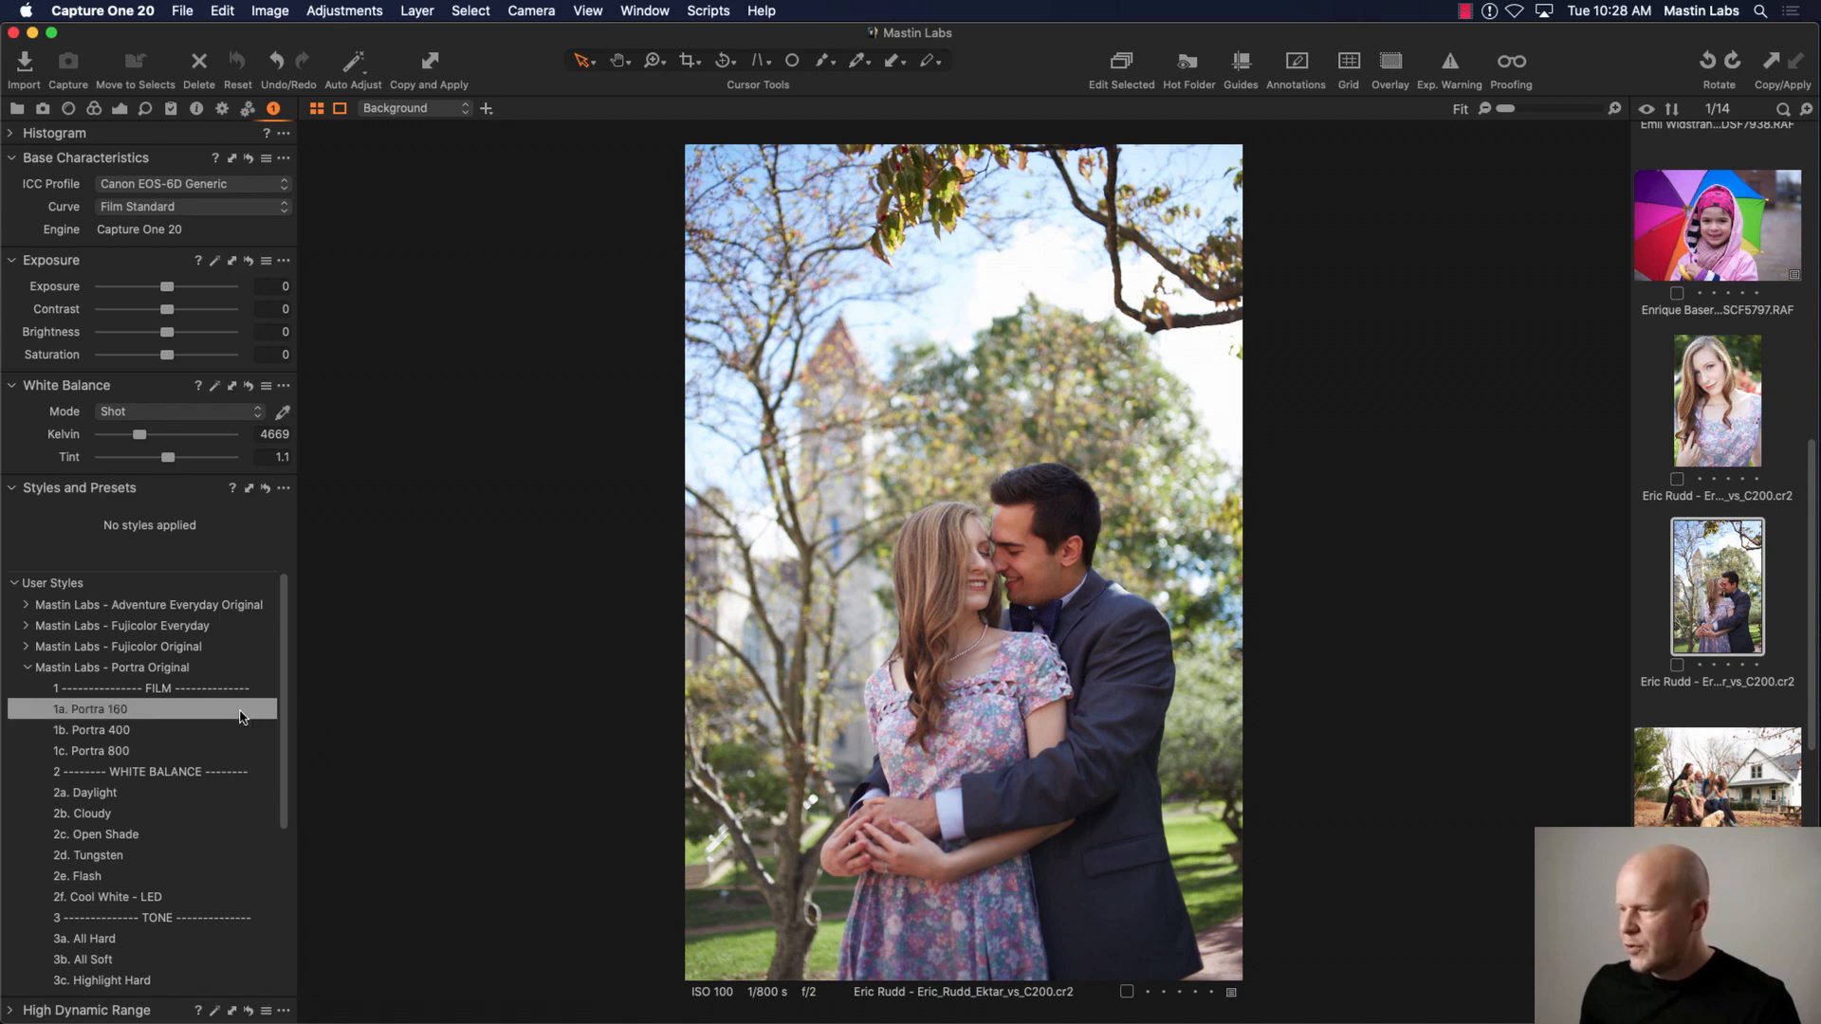
{"action": "left_click", "coordinate": [239, 718]}
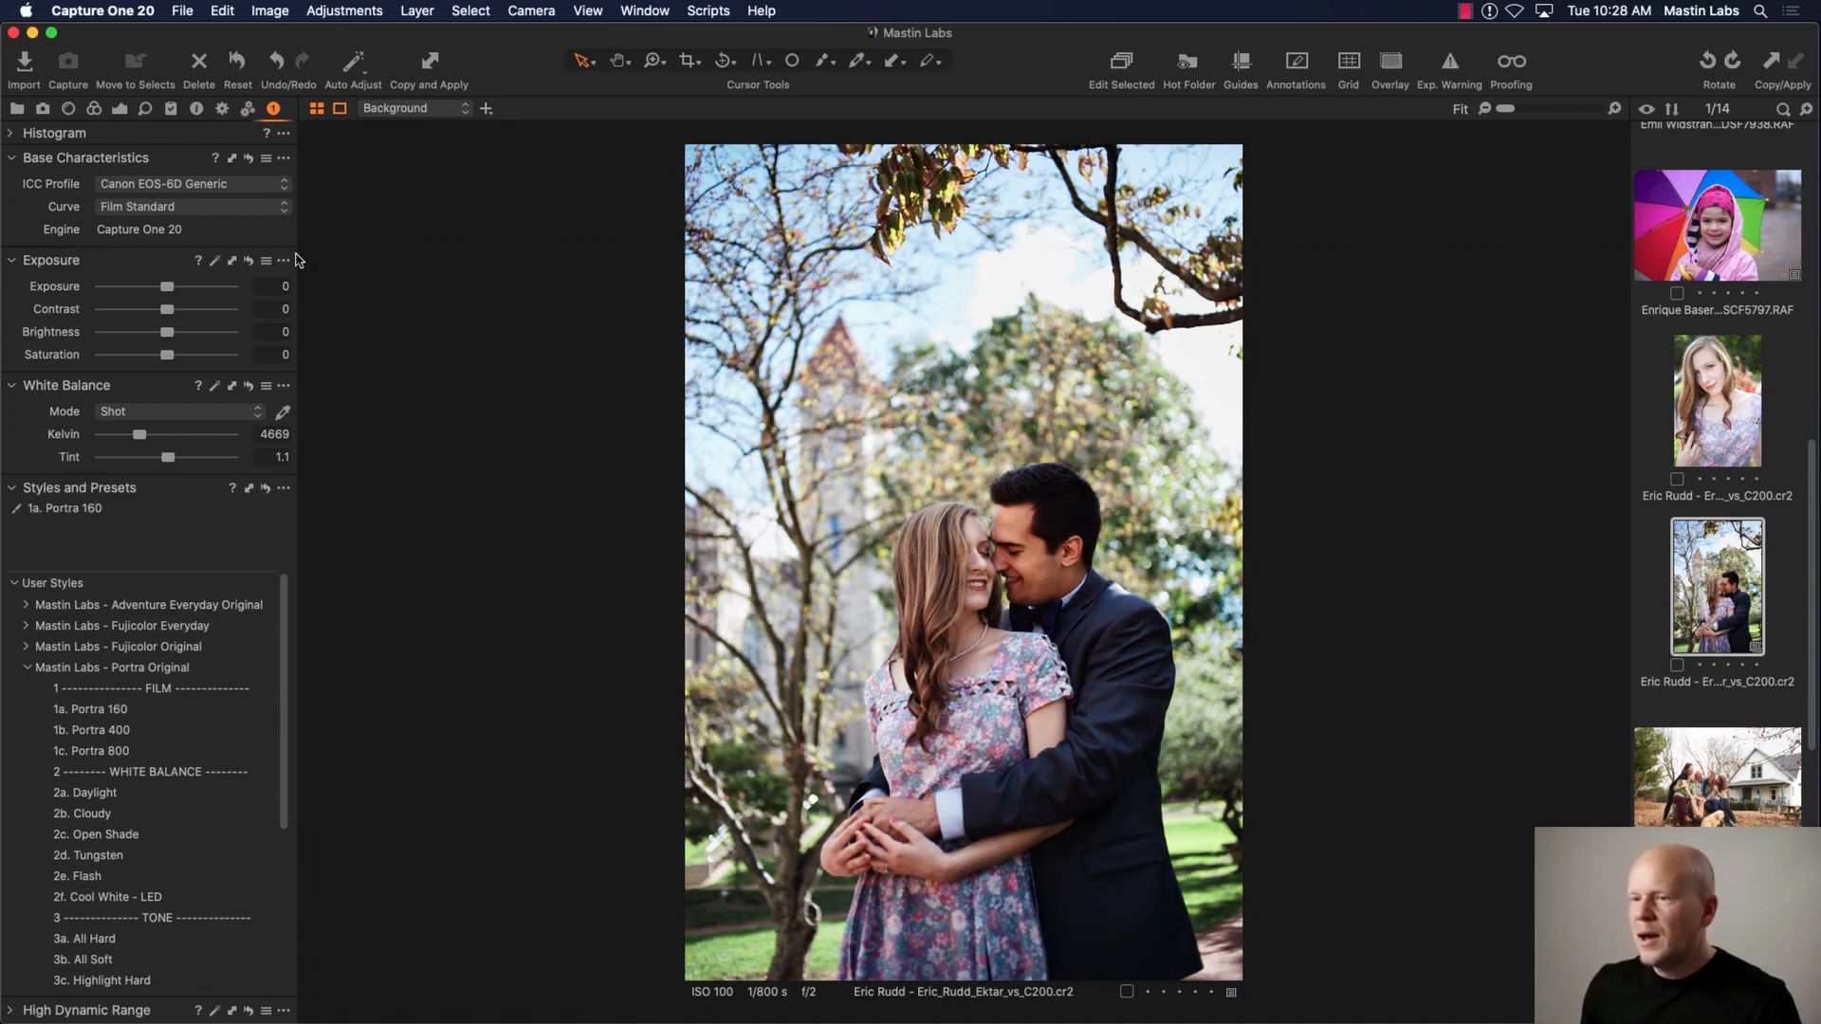
Step: Set the couple photo's exposure to 0.53 and its white balance to 5181 Kelvin
{"action": "left_click_drag", "start_coordinate": [167, 291], "coordinate": [174, 291]}
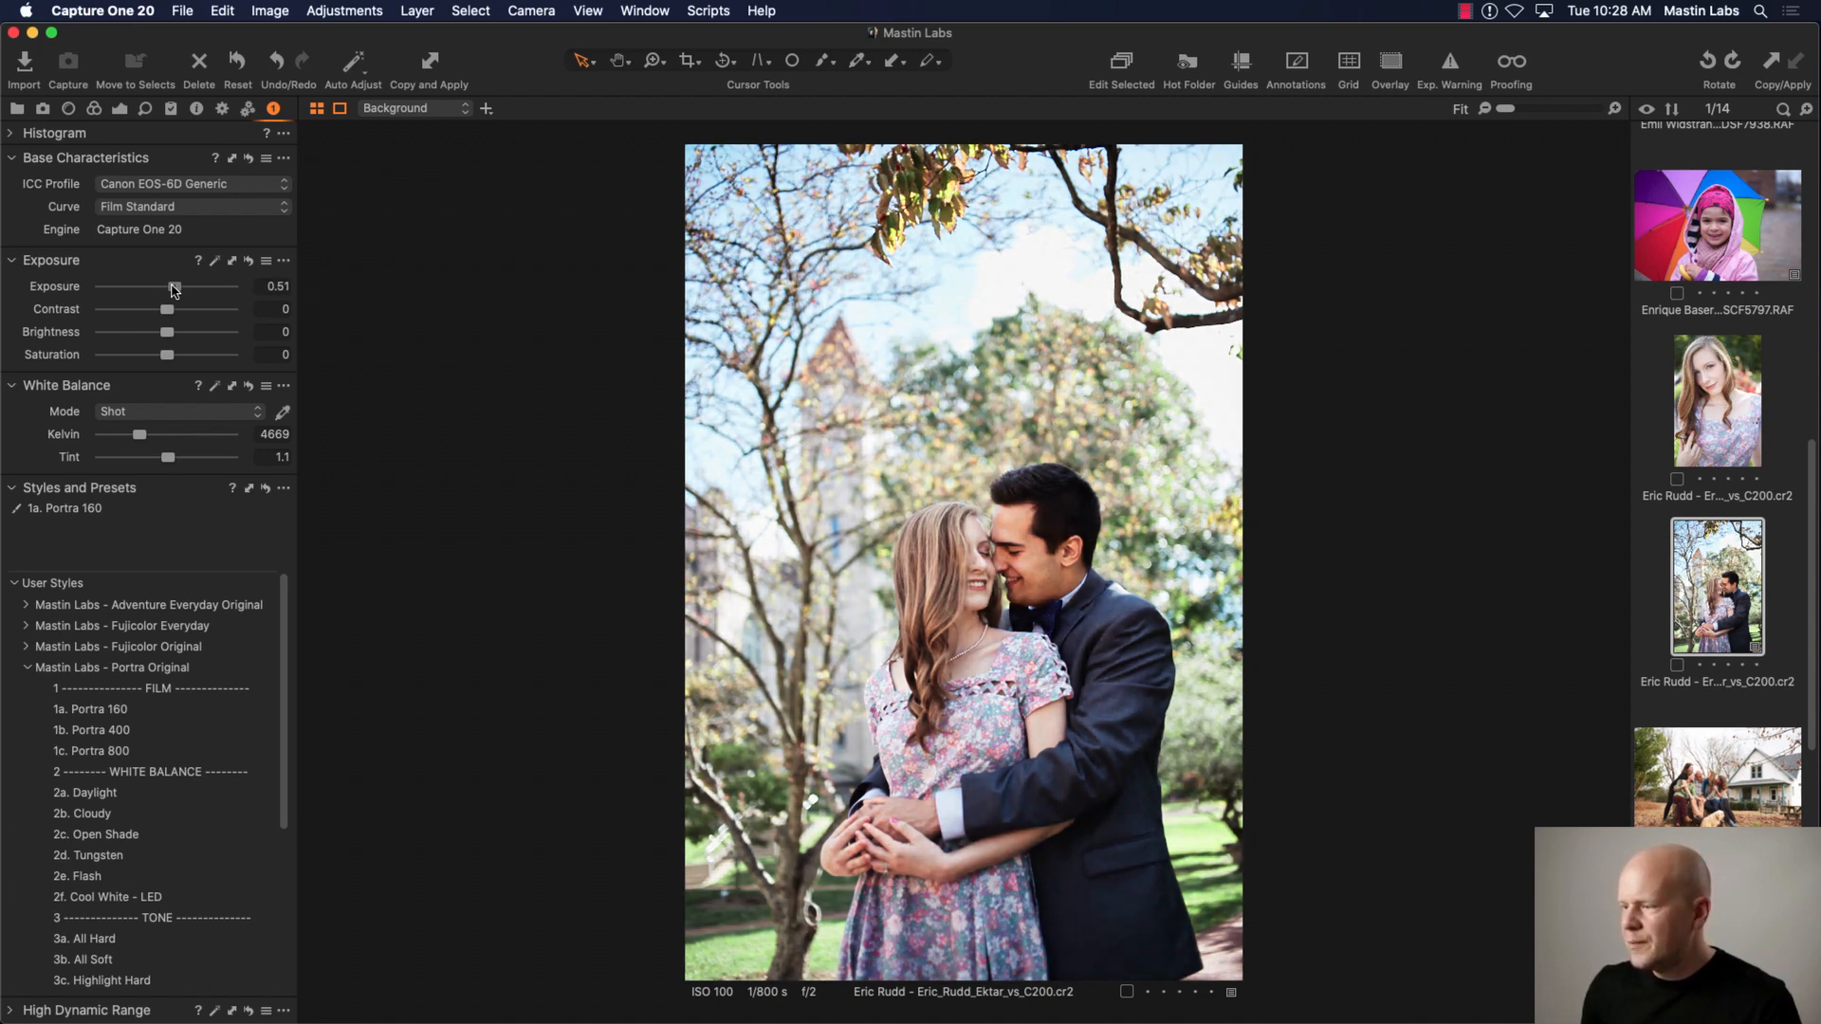
{"action": "left_click_drag", "start_coordinate": [175, 289], "coordinate": [174, 289]}
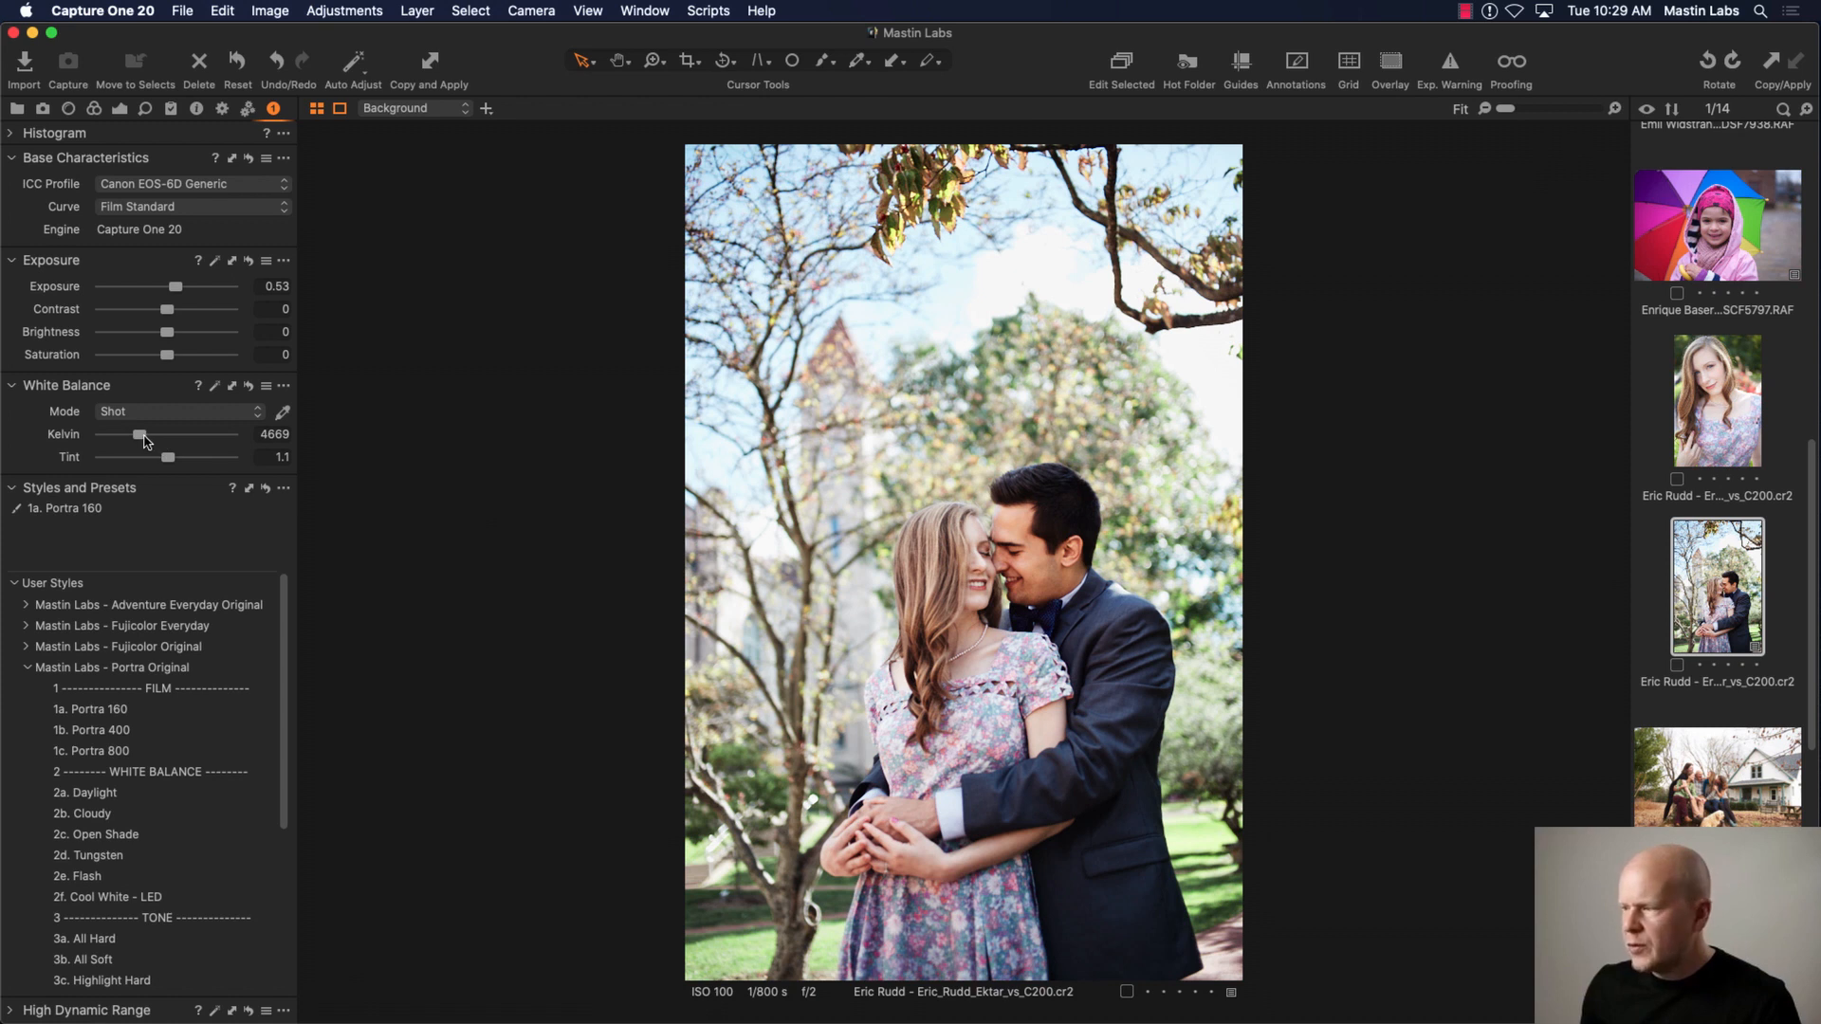
{"action": "left_click_drag", "start_coordinate": [141, 435], "coordinate": [147, 435]}
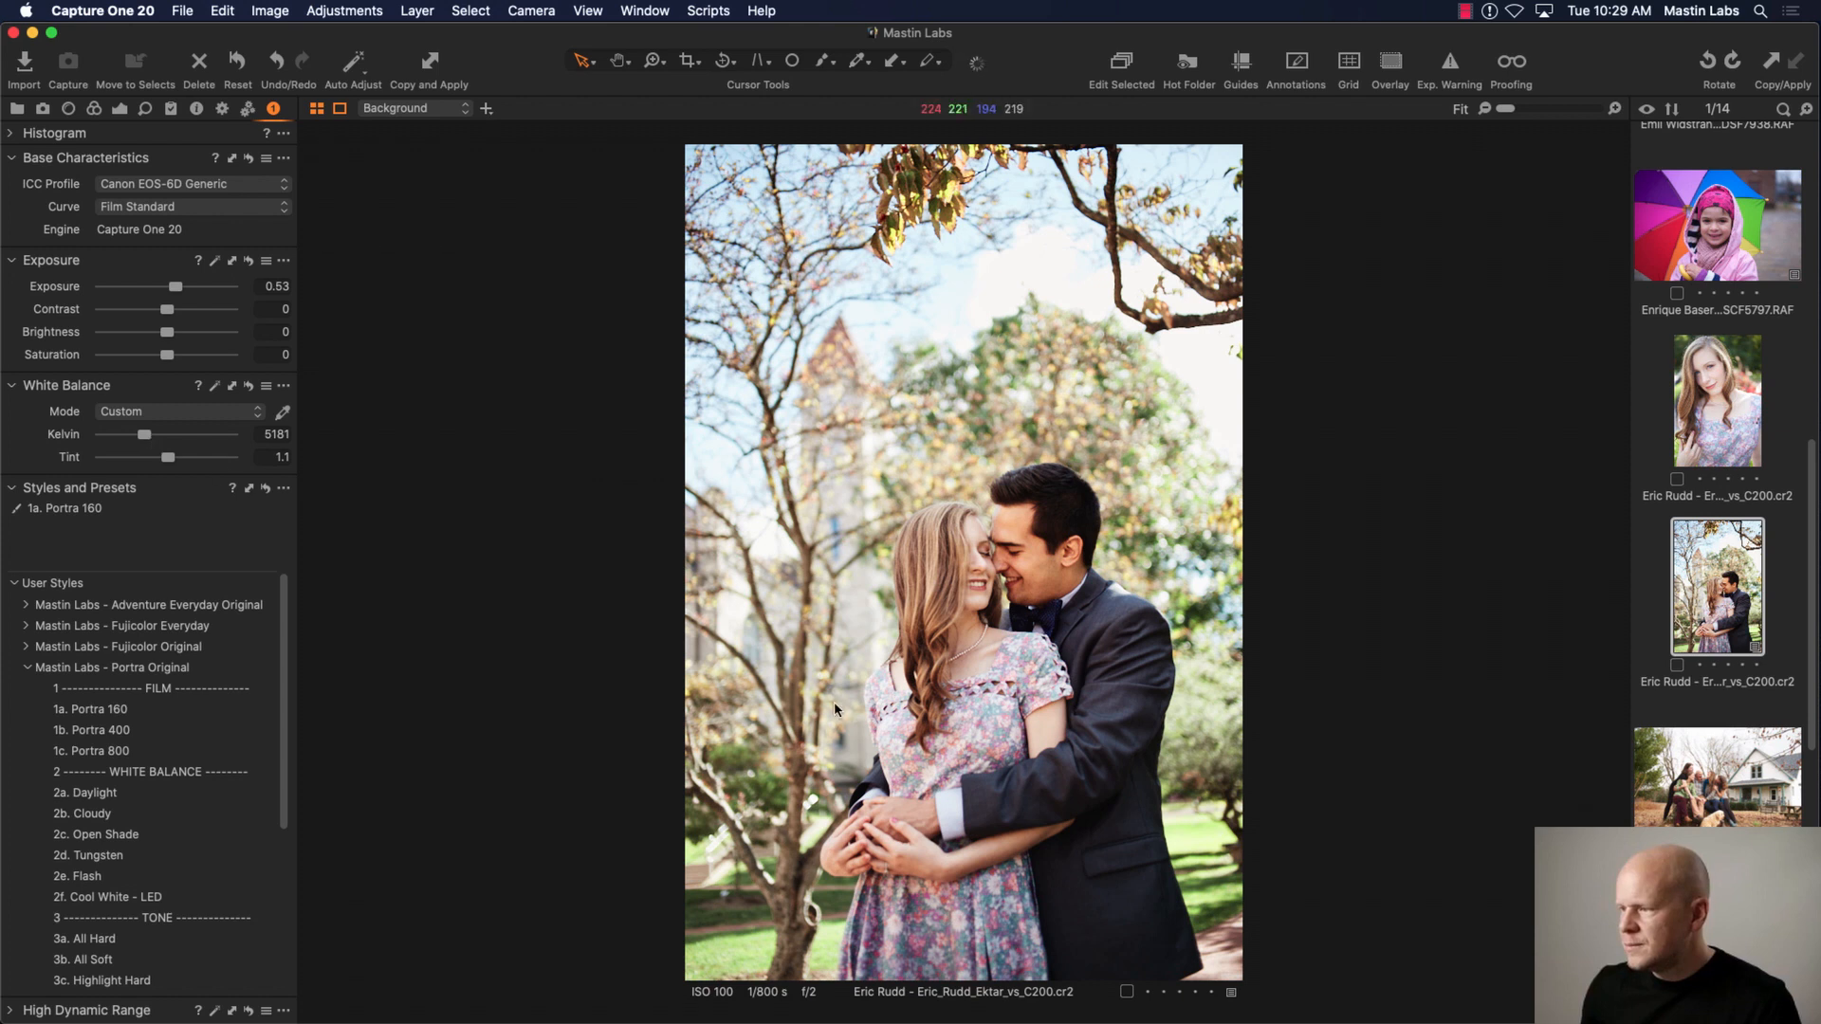
{"action": "left_click", "coordinate": [190, 788]}
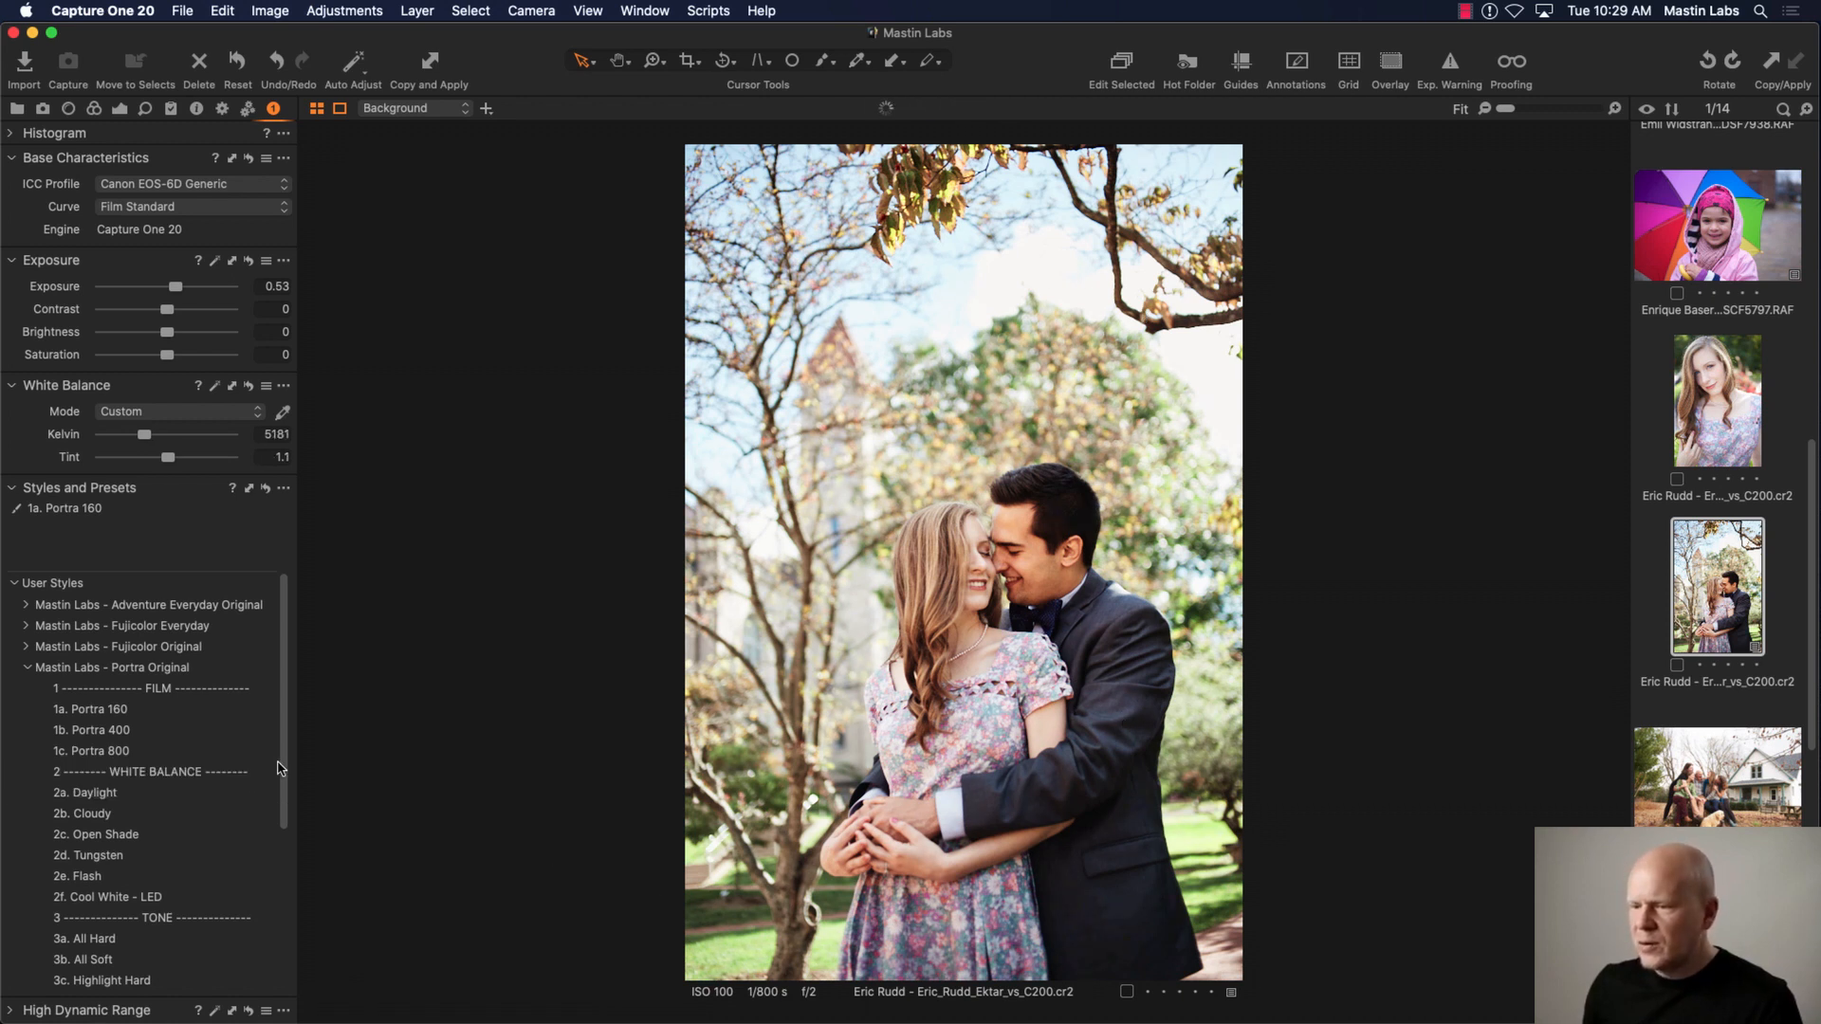
Step: Apply the 3b. All Soft tone style to the couple photo and set its tint to -0.4
{"action": "scroll", "coordinate": [289, 853], "scroll_direction": "down", "scroll_amount": 5}
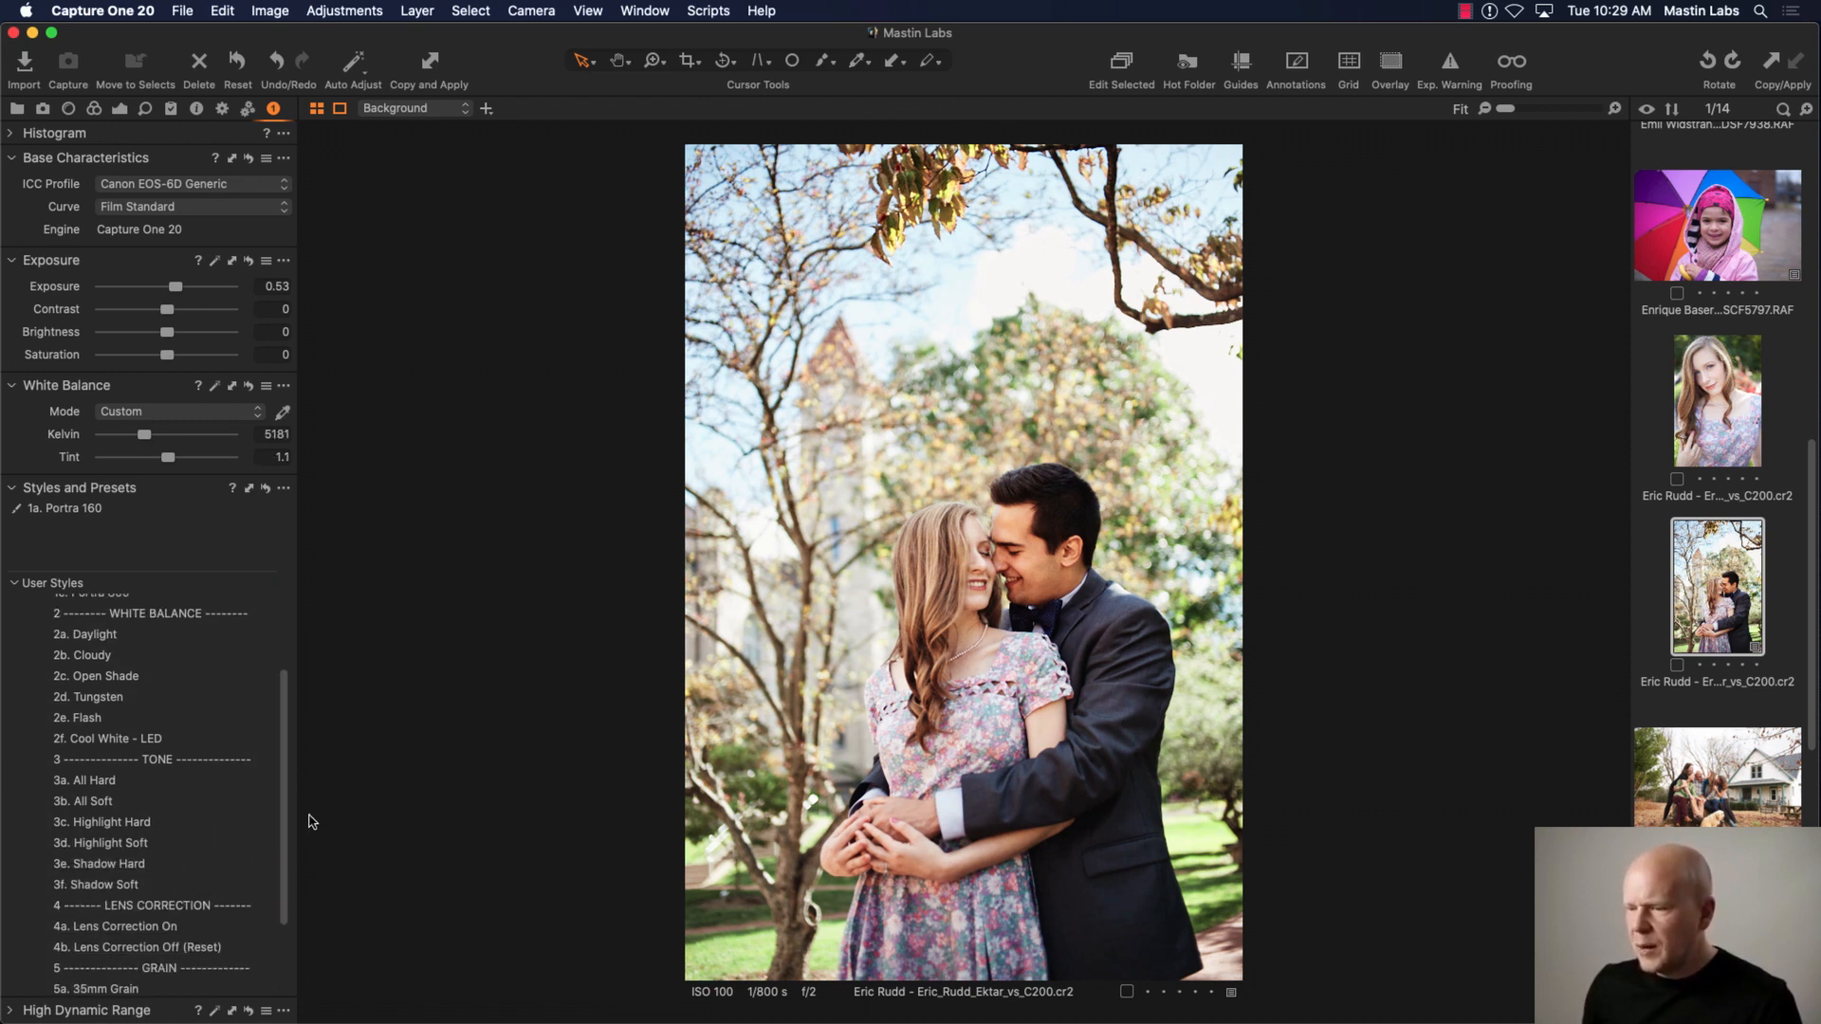
{"action": "left_click", "coordinate": [275, 807]}
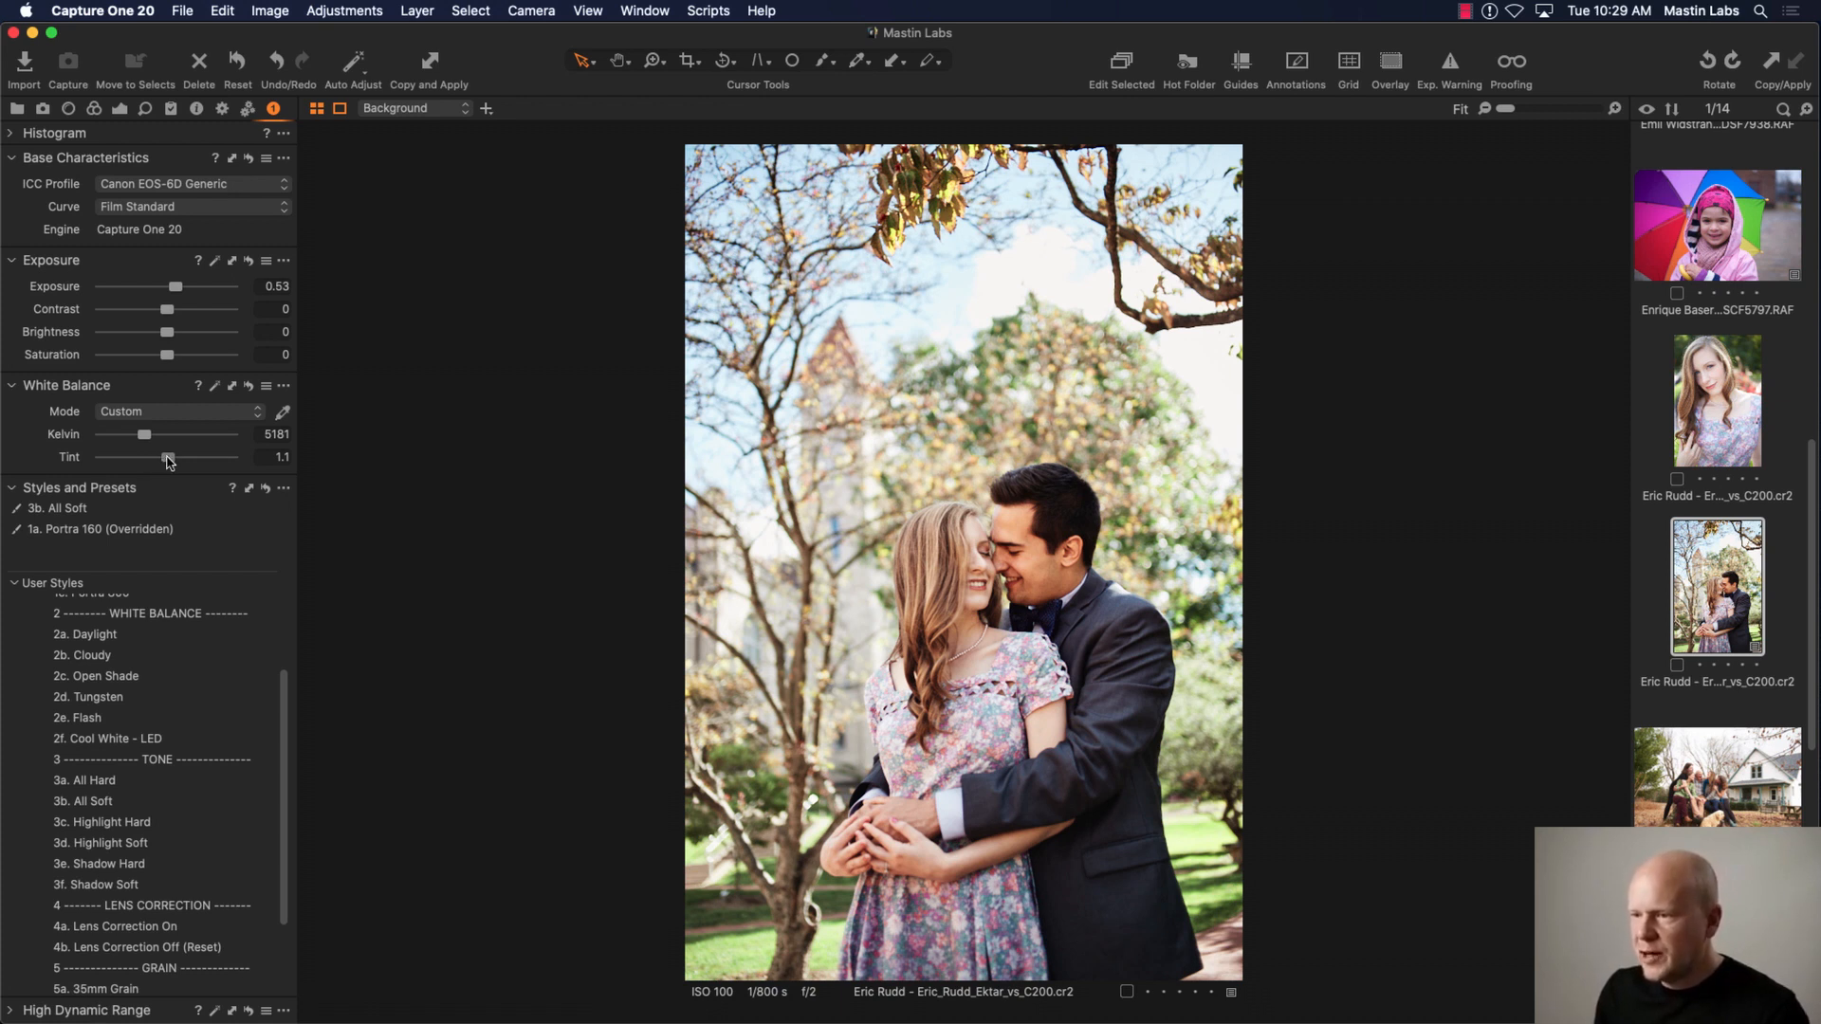
{"action": "left_click_drag", "start_coordinate": [169, 459], "coordinate": [166, 460]}
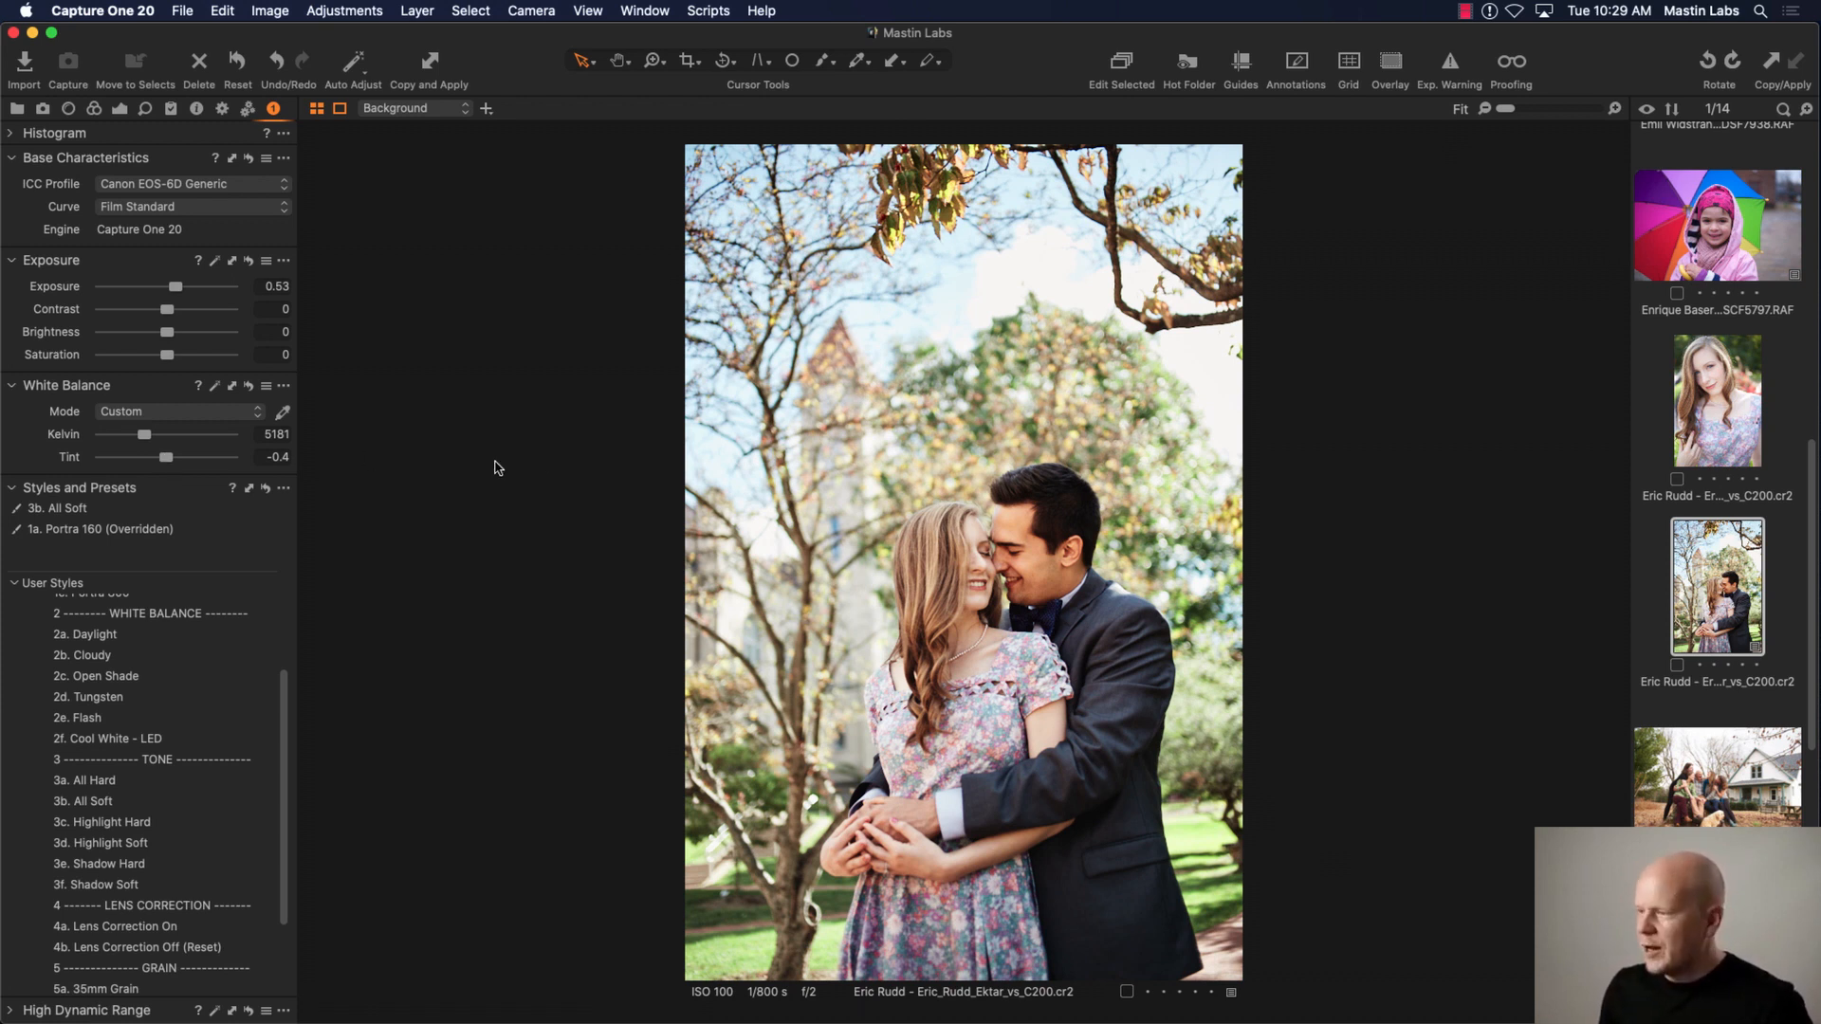
Step: Set the couple photo's exposure to 0.63 and compare the edit with the reset original
{"action": "key", "text": "super+z"}
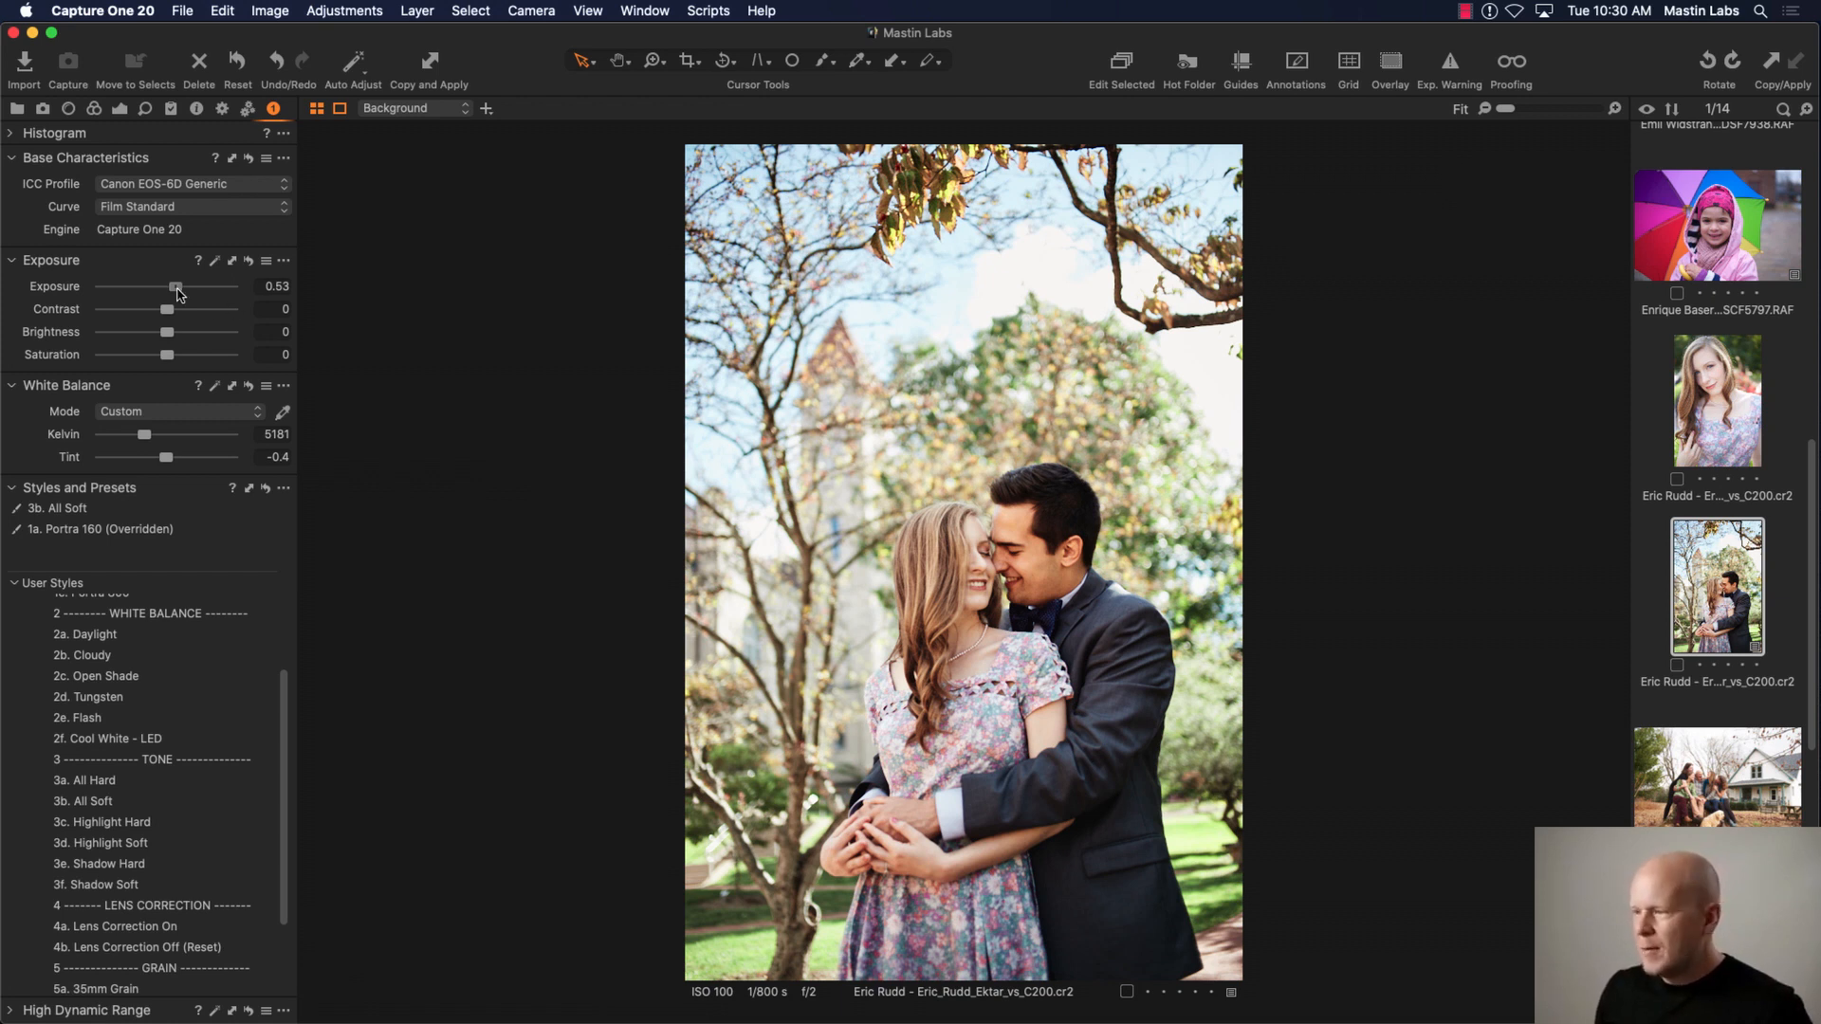
{"action": "left_click_drag", "start_coordinate": [179, 293], "coordinate": [181, 294]}
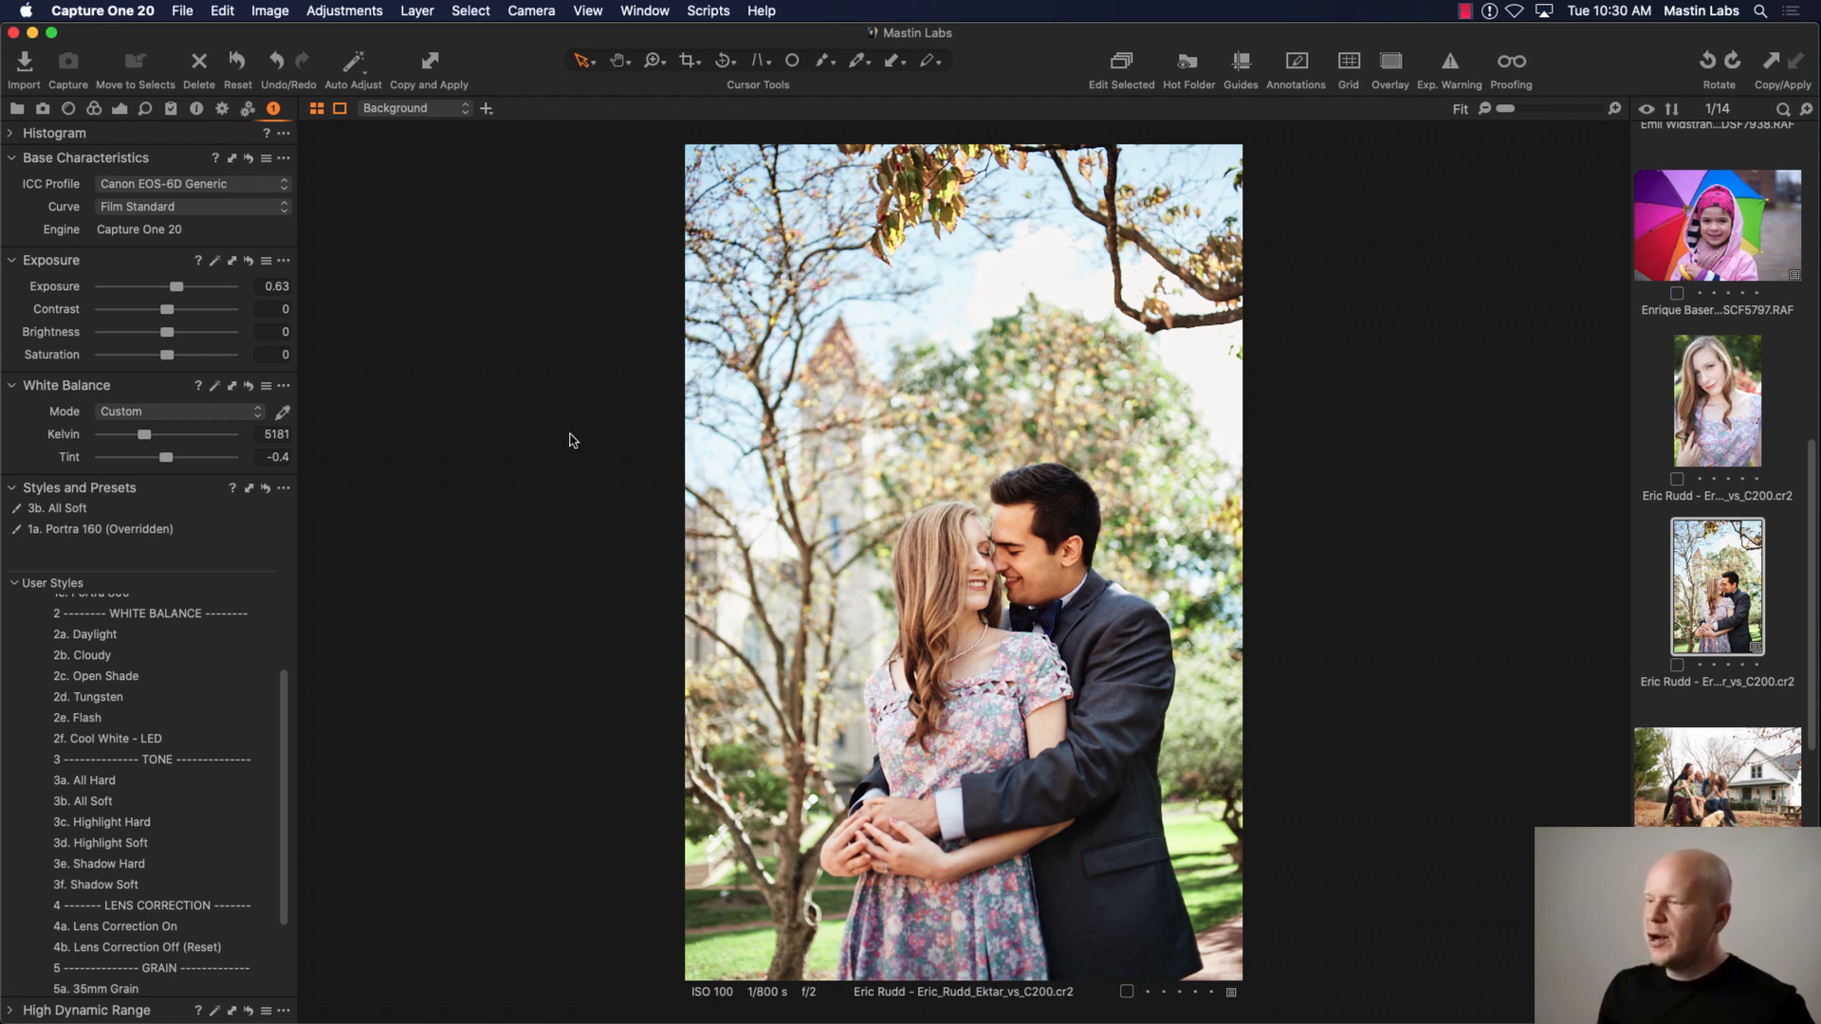
{"action": "left_click", "coordinate": [237, 62]}
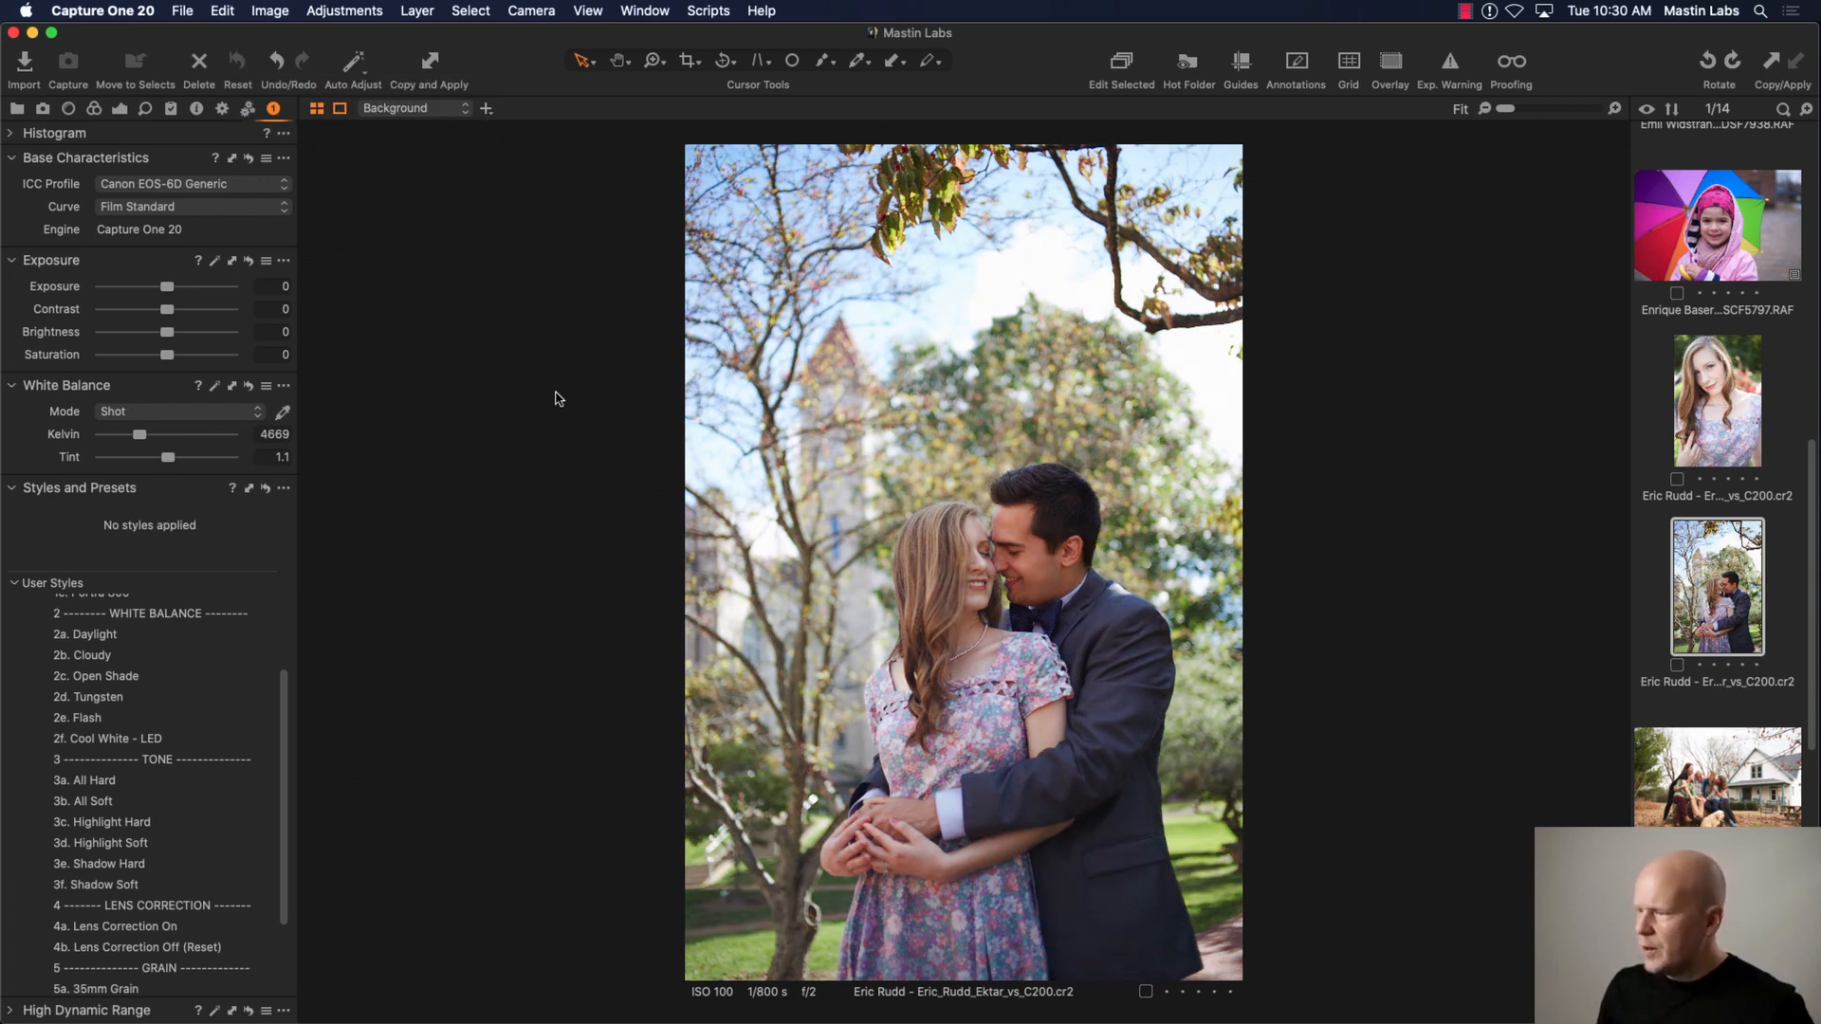
{"action": "key", "text": "super+z"}
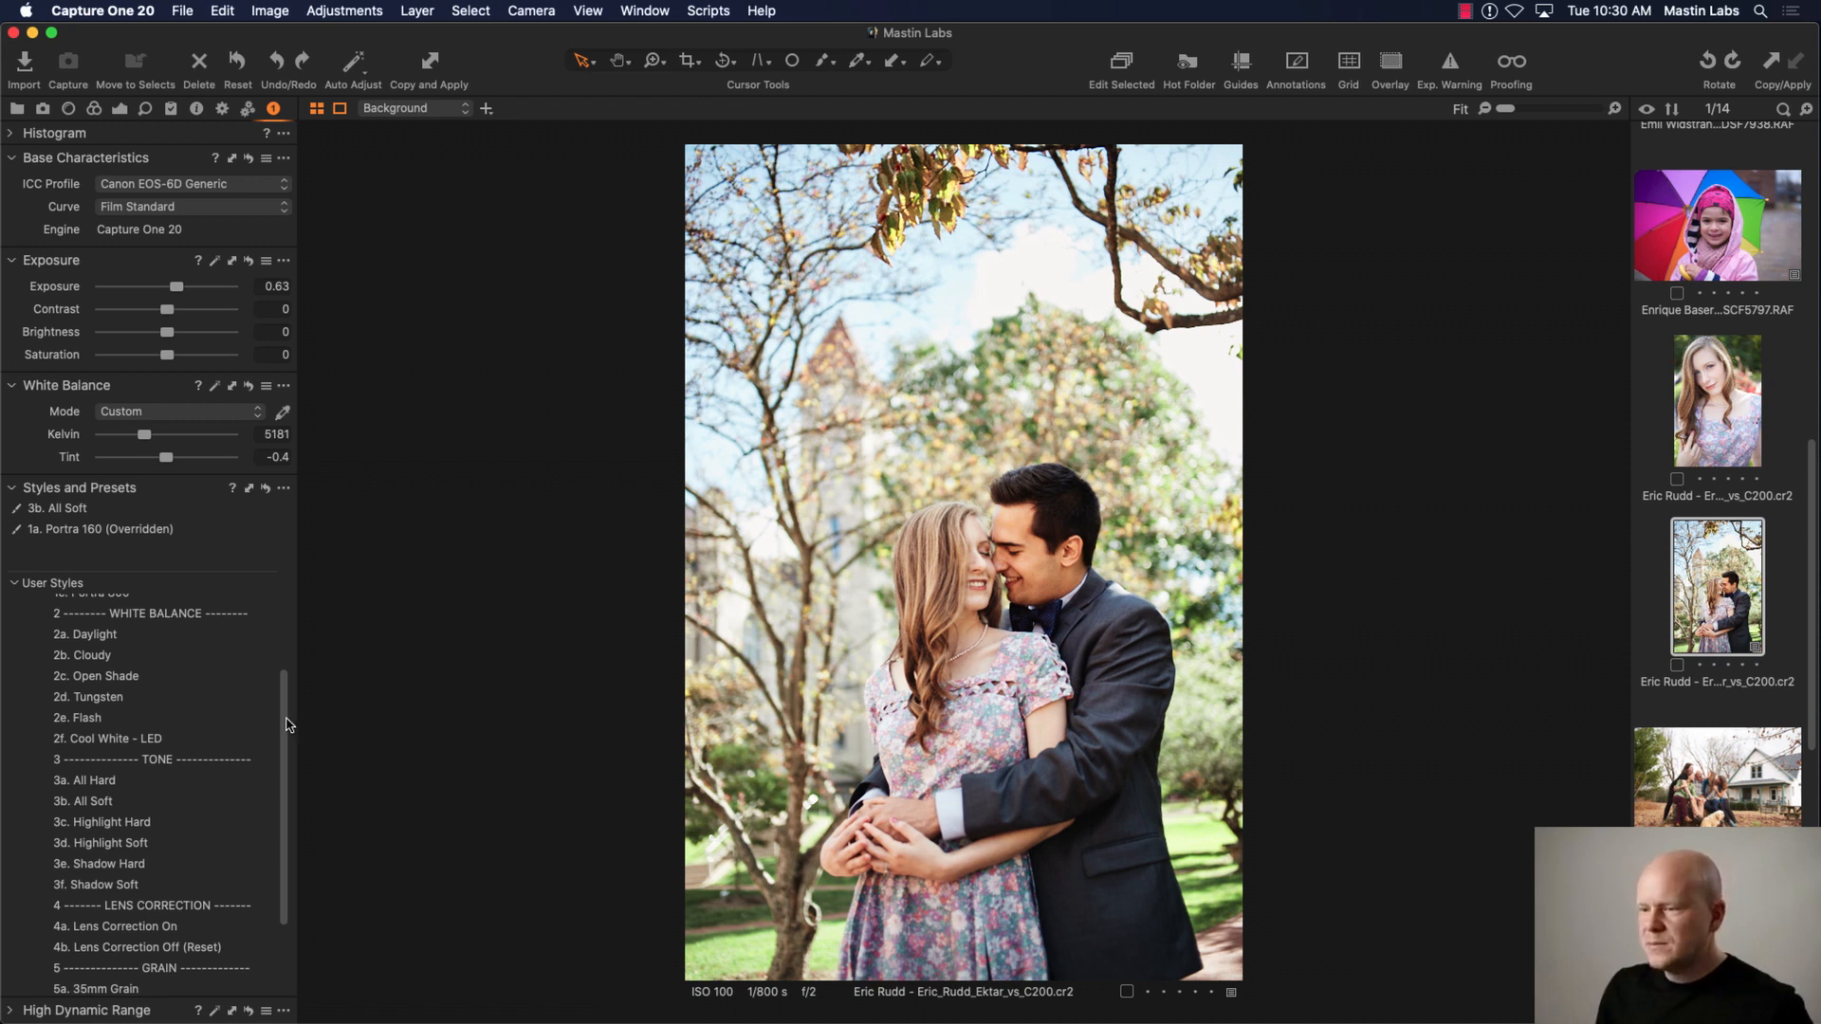
Step: Apply the 1b. Portra 400 film style to the couple photo and adjust it to 4957 Kelvin and exposure 0.35
{"action": "left_click_drag", "start_coordinate": [290, 721], "coordinate": [289, 638]}
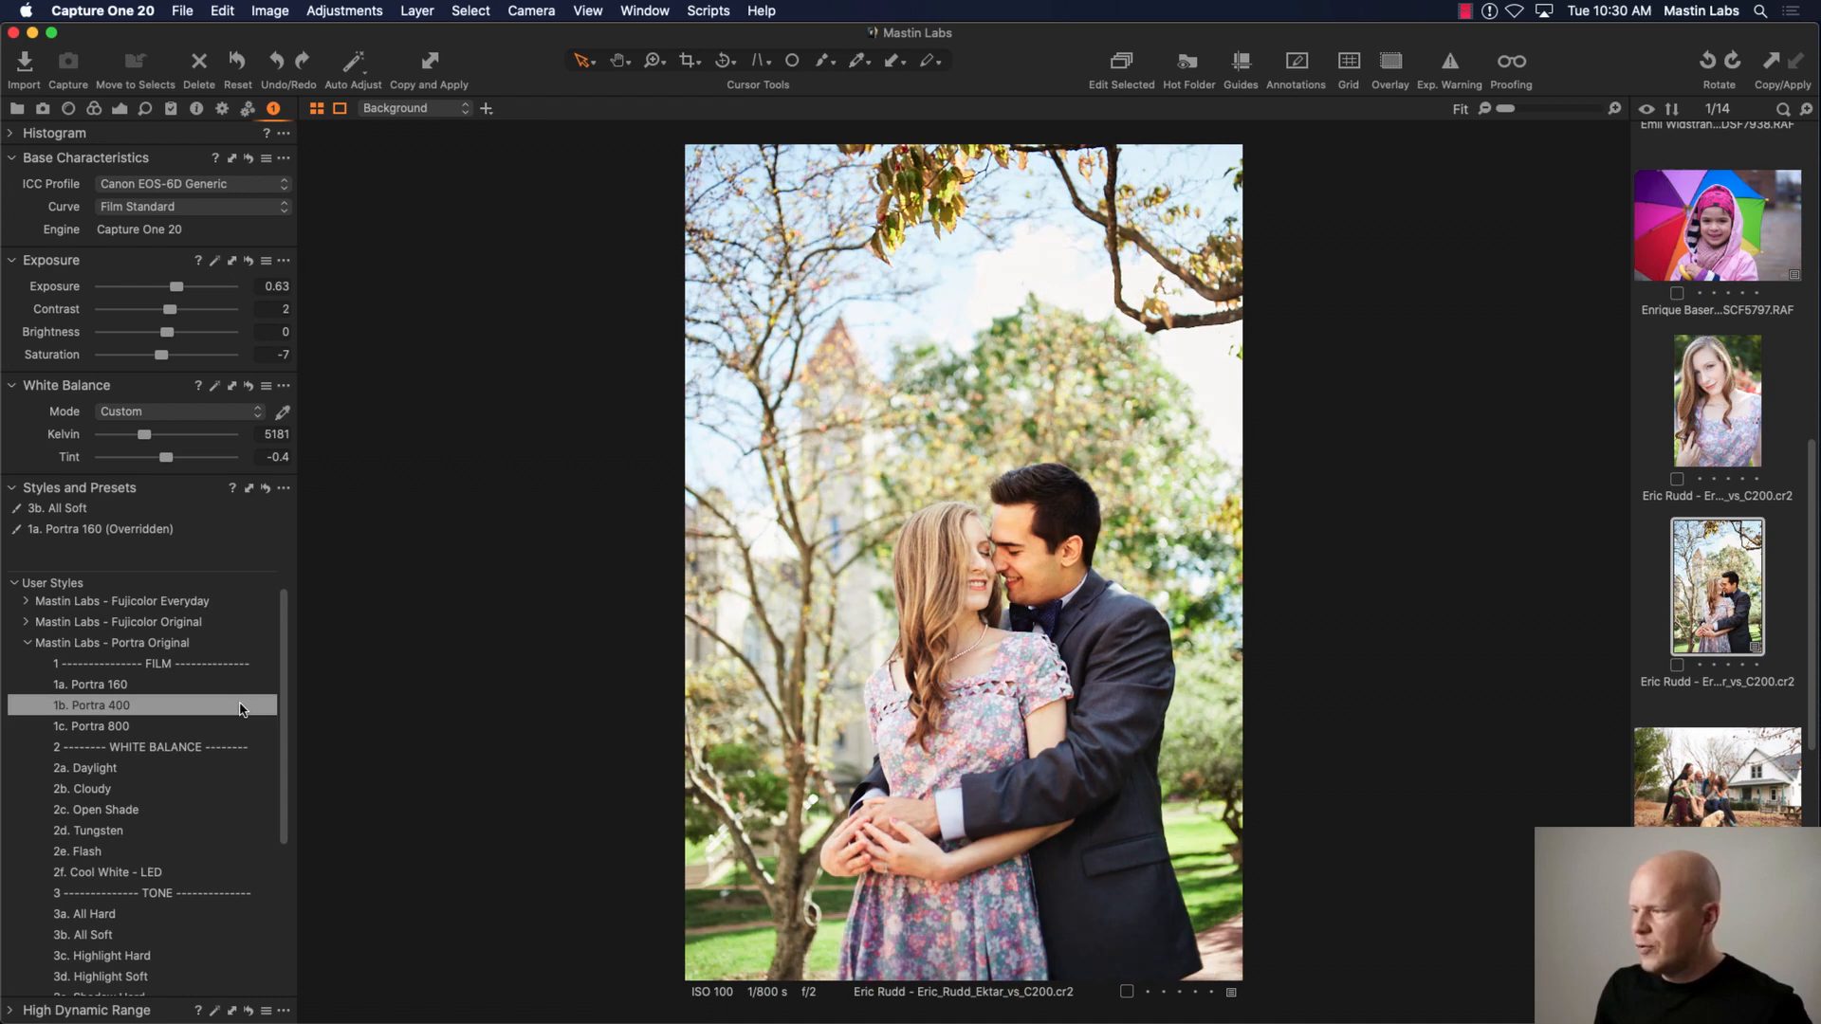
{"action": "left_click", "coordinate": [208, 706]}
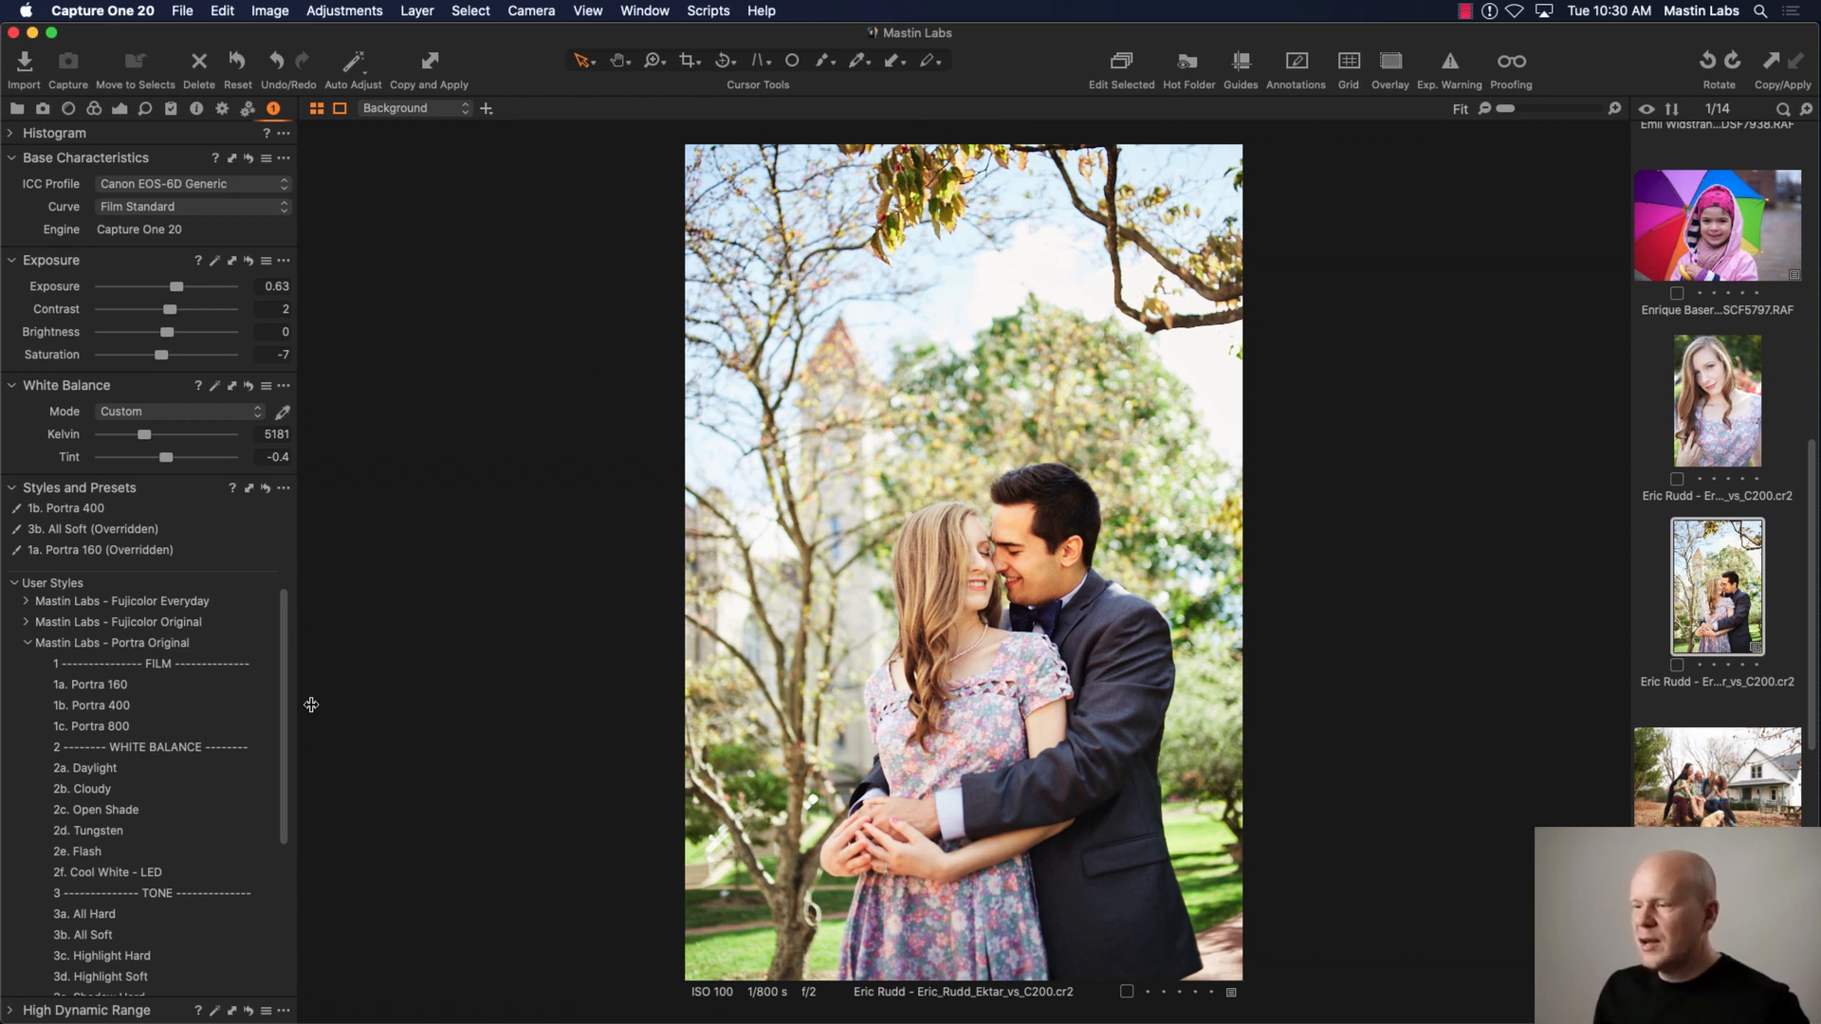
{"action": "scroll", "coordinate": [283, 693], "scroll_direction": "down", "scroll_amount": 1}
{"action": "scroll", "coordinate": [283, 693], "scroll_direction": "up", "scroll_amount": 1}
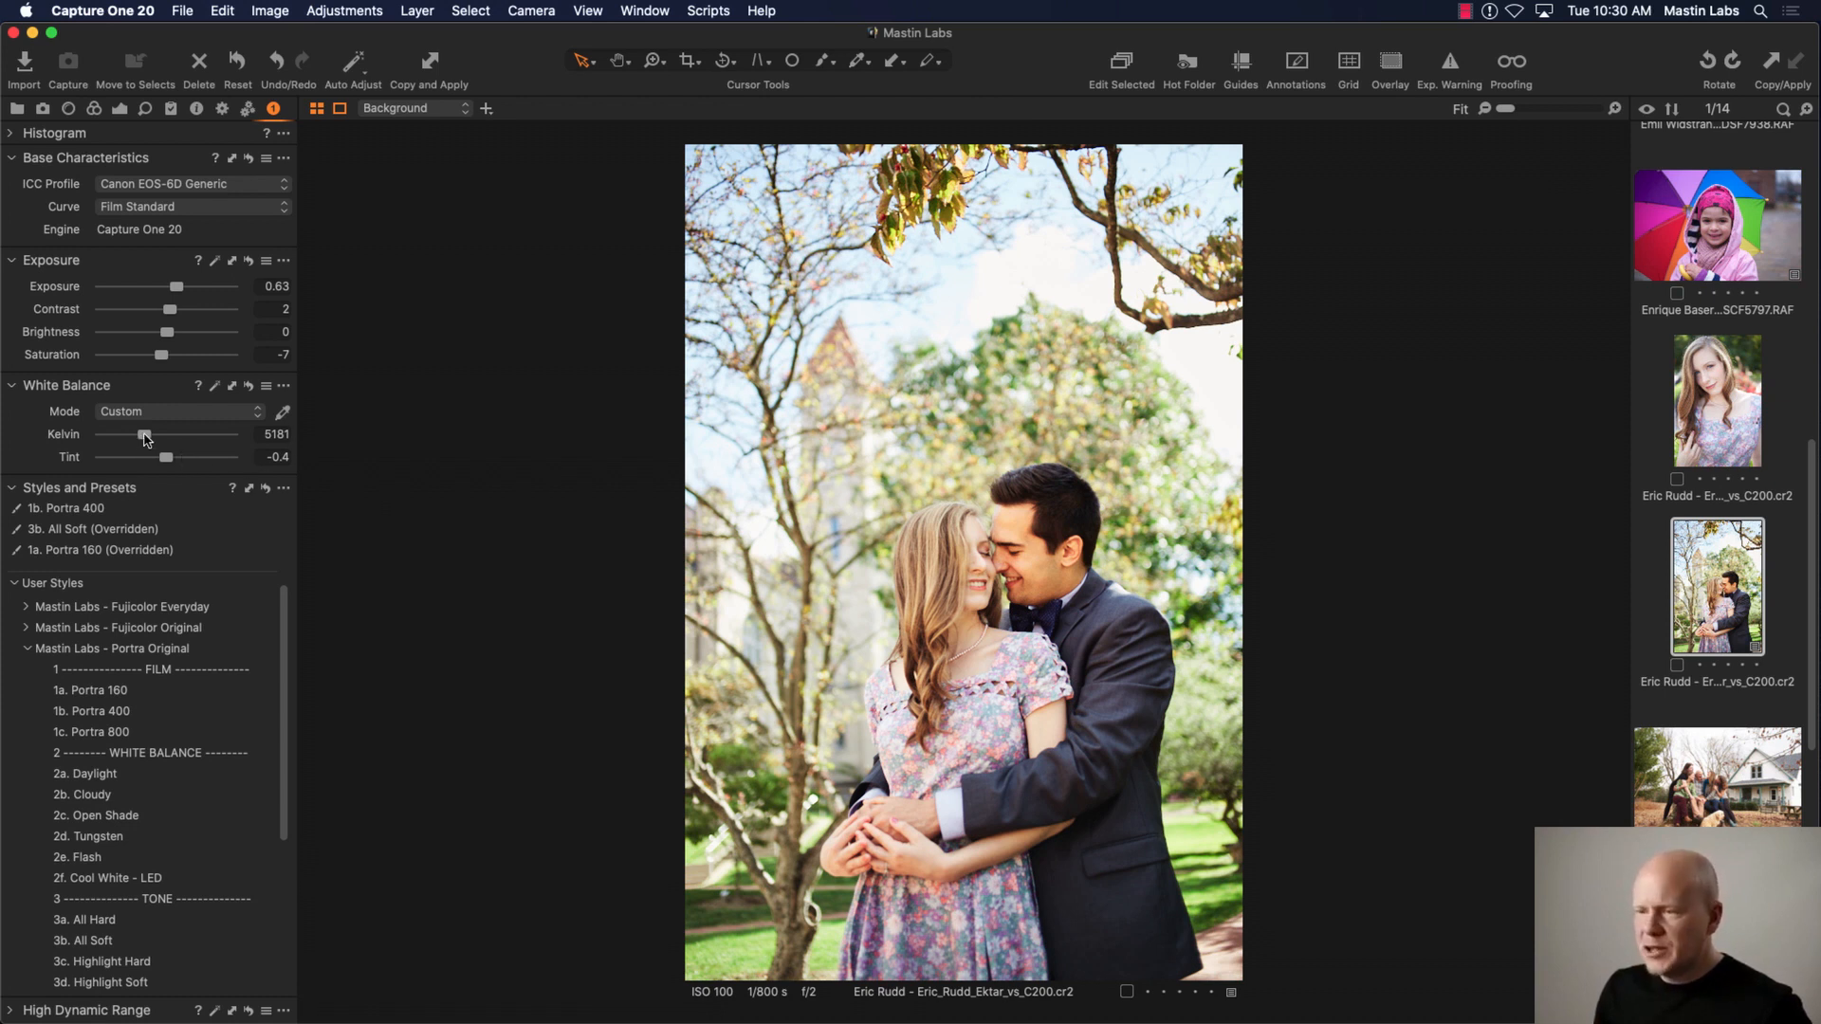
{"action": "left_click_drag", "start_coordinate": [145, 436], "coordinate": [143, 436]}
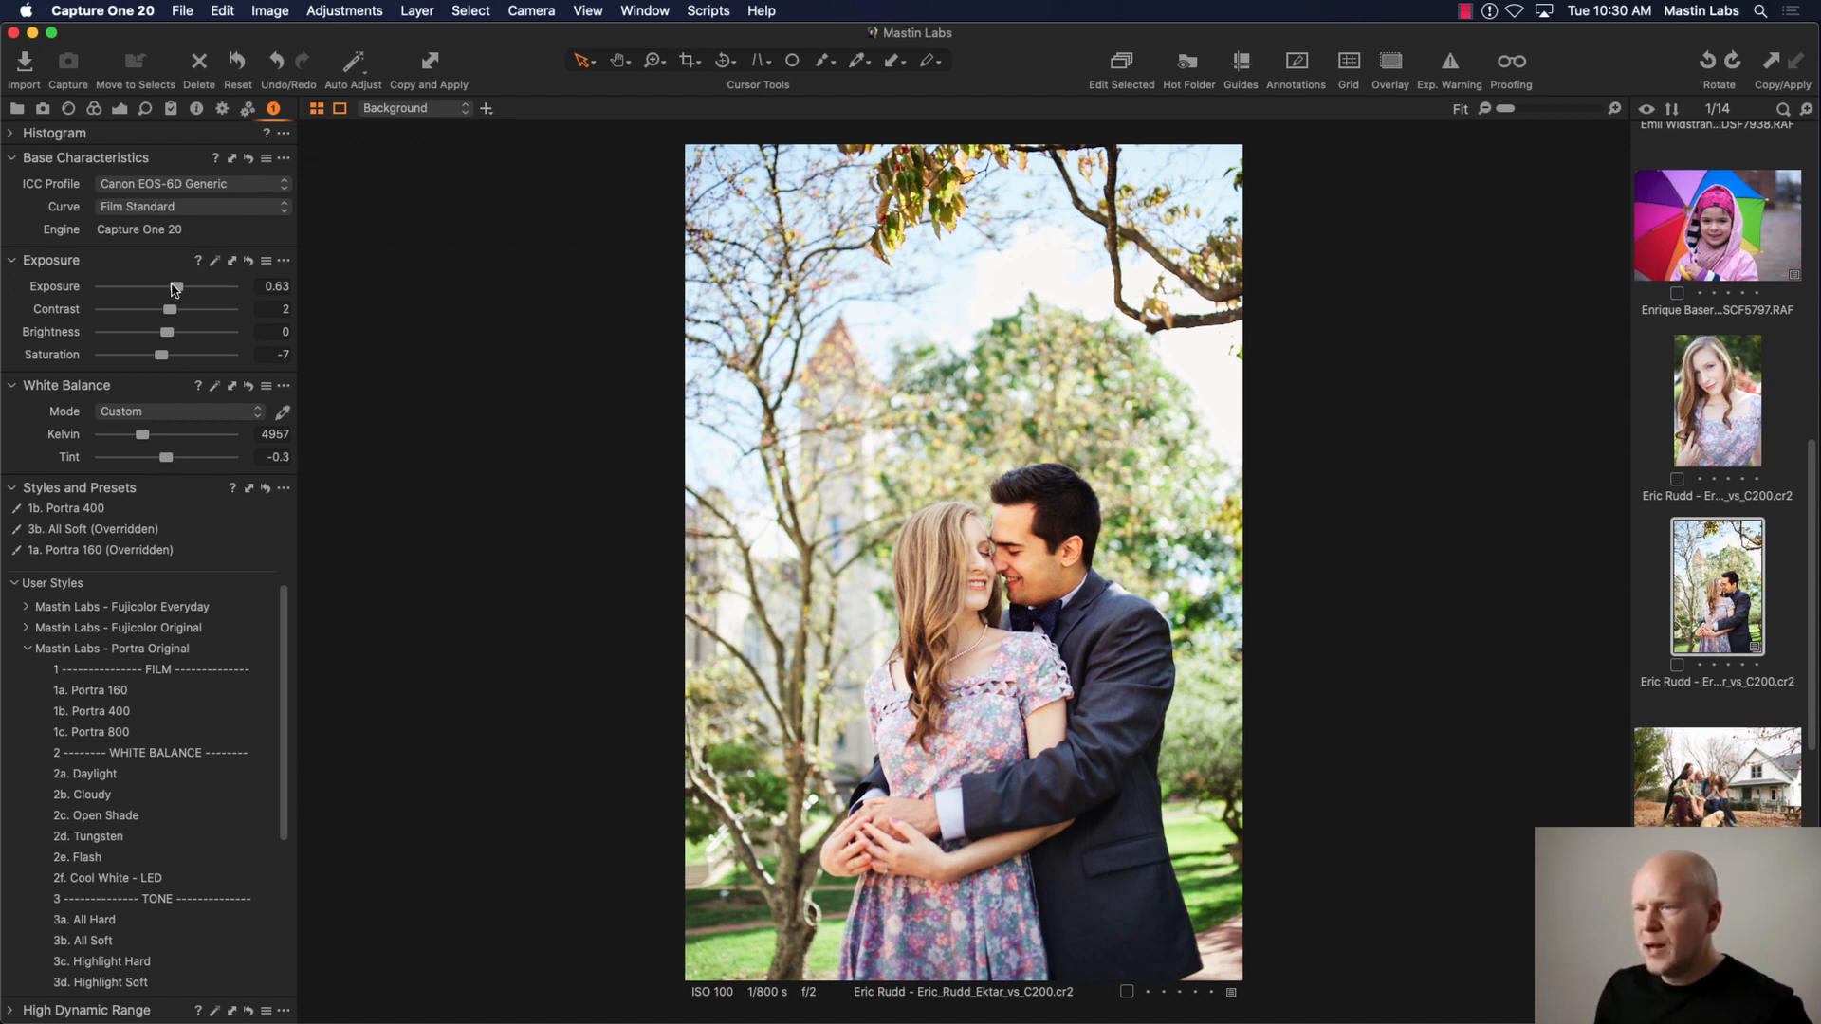
{"action": "left_click_drag", "start_coordinate": [176, 287], "coordinate": [174, 290]}
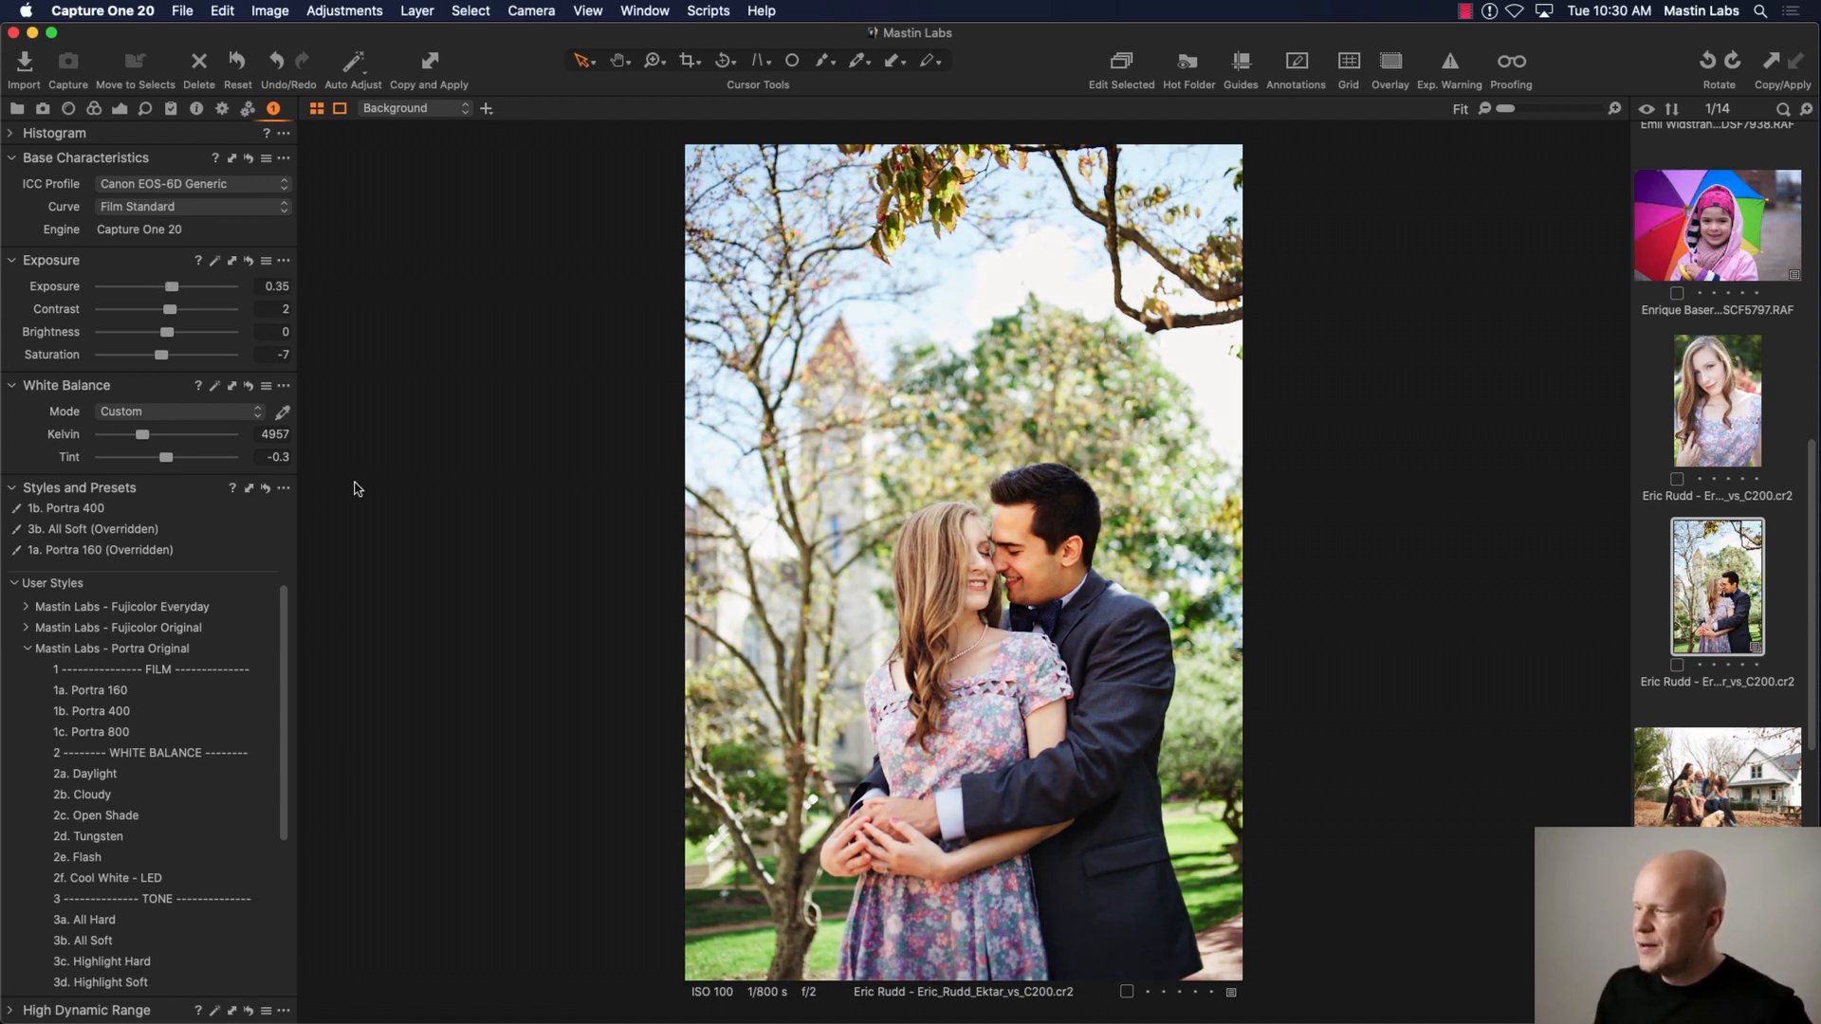
Step: Try the 1c. Portra 800 film style on the couple photo
{"action": "scroll", "coordinate": [264, 736], "scroll_direction": "down", "scroll_amount": 3}
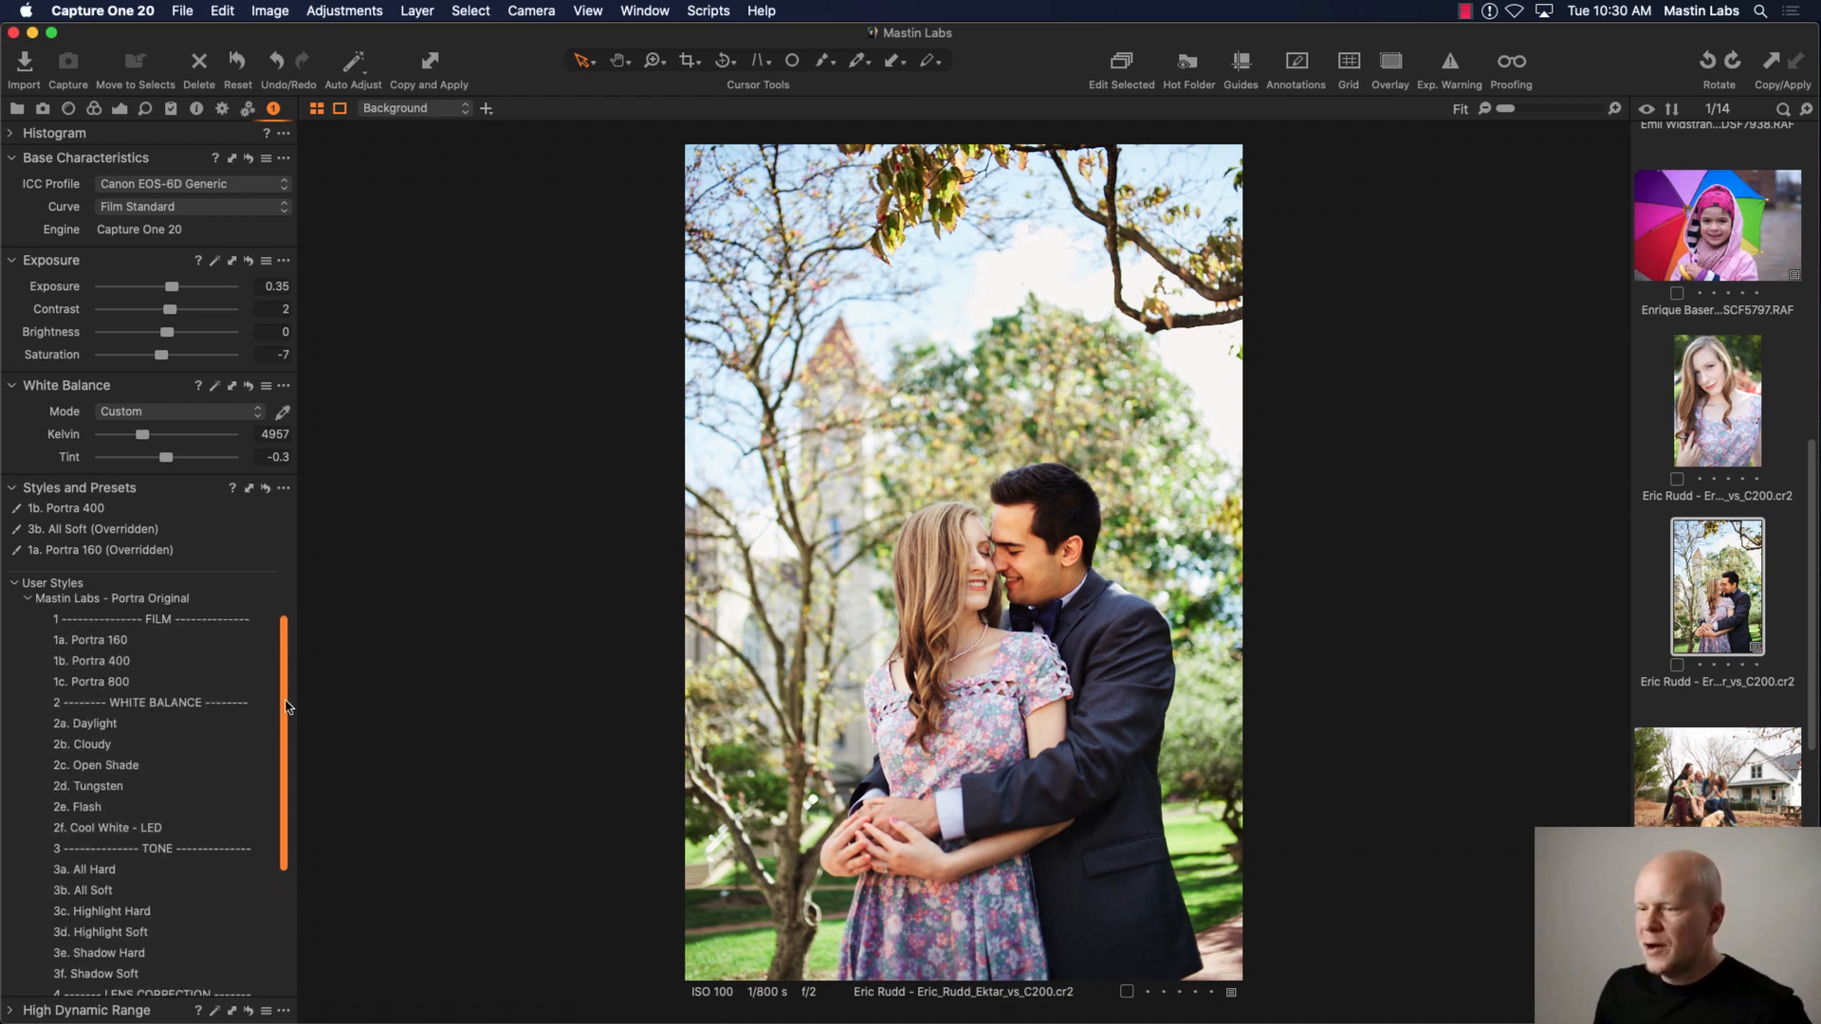
{"action": "left_click", "coordinate": [245, 682]}
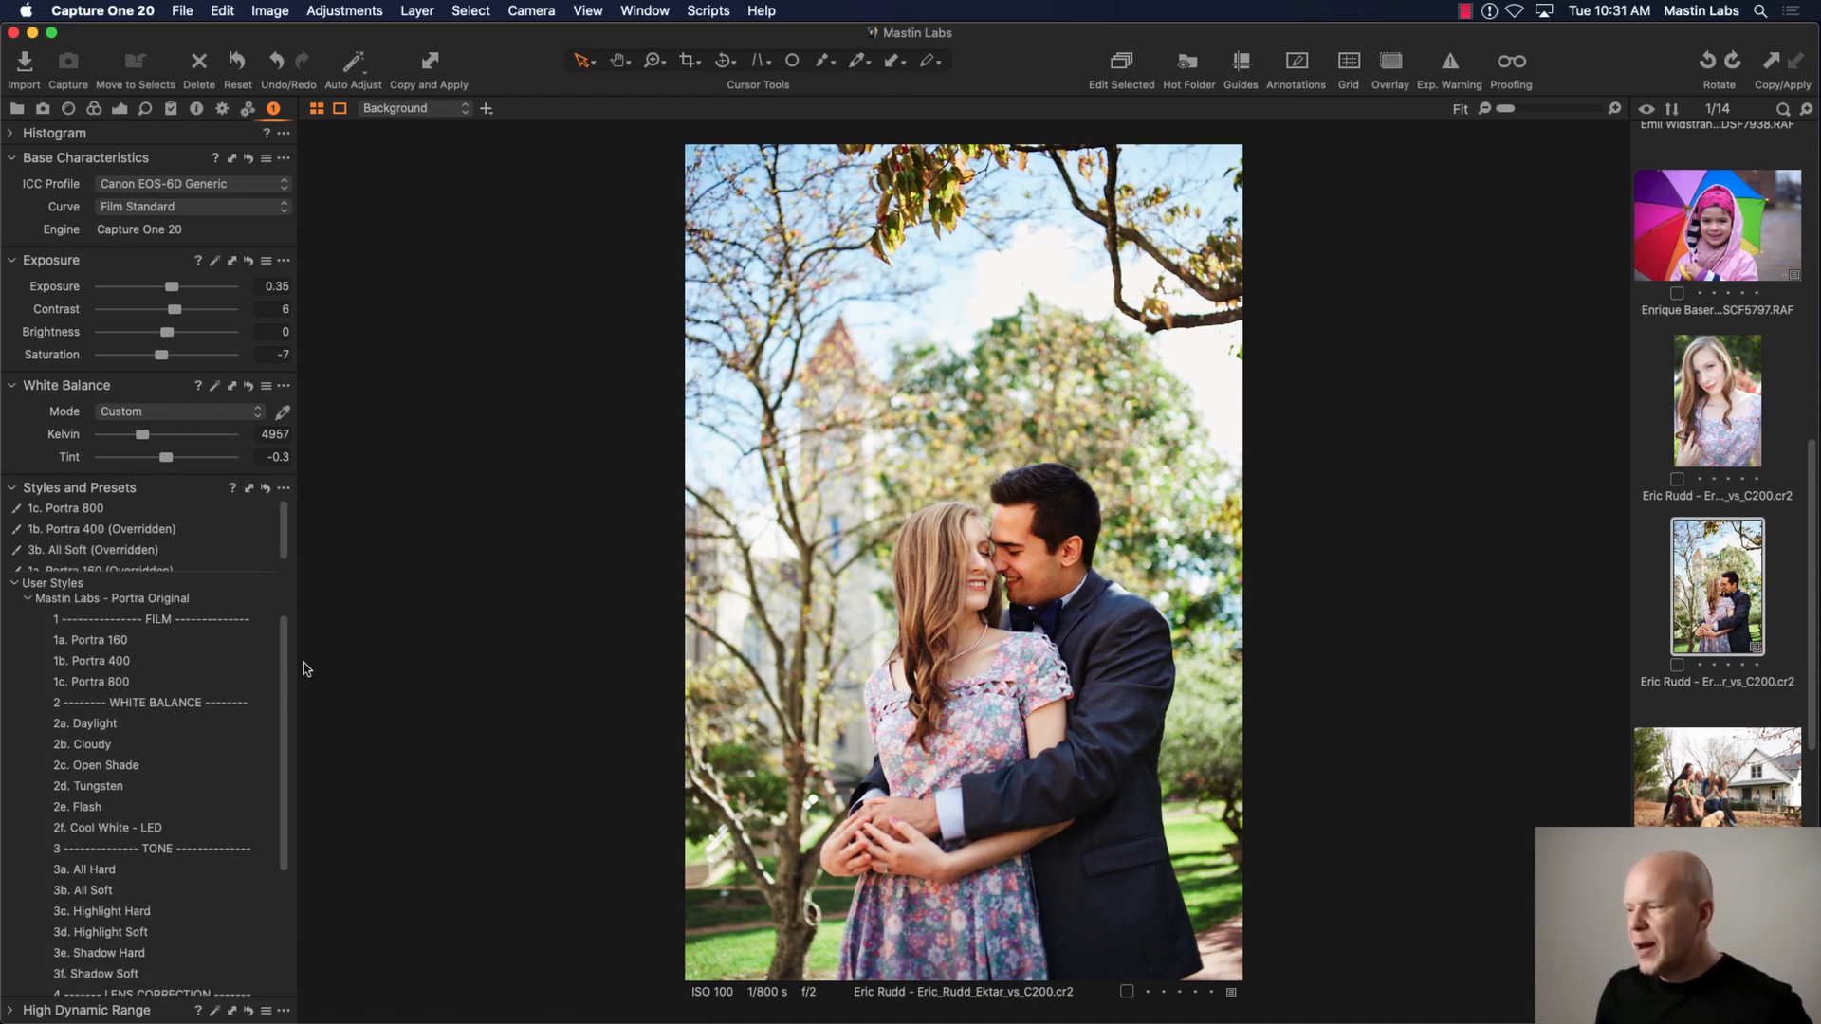
{"action": "scroll", "coordinate": [279, 650], "scroll_direction": "up", "scroll_amount": 1}
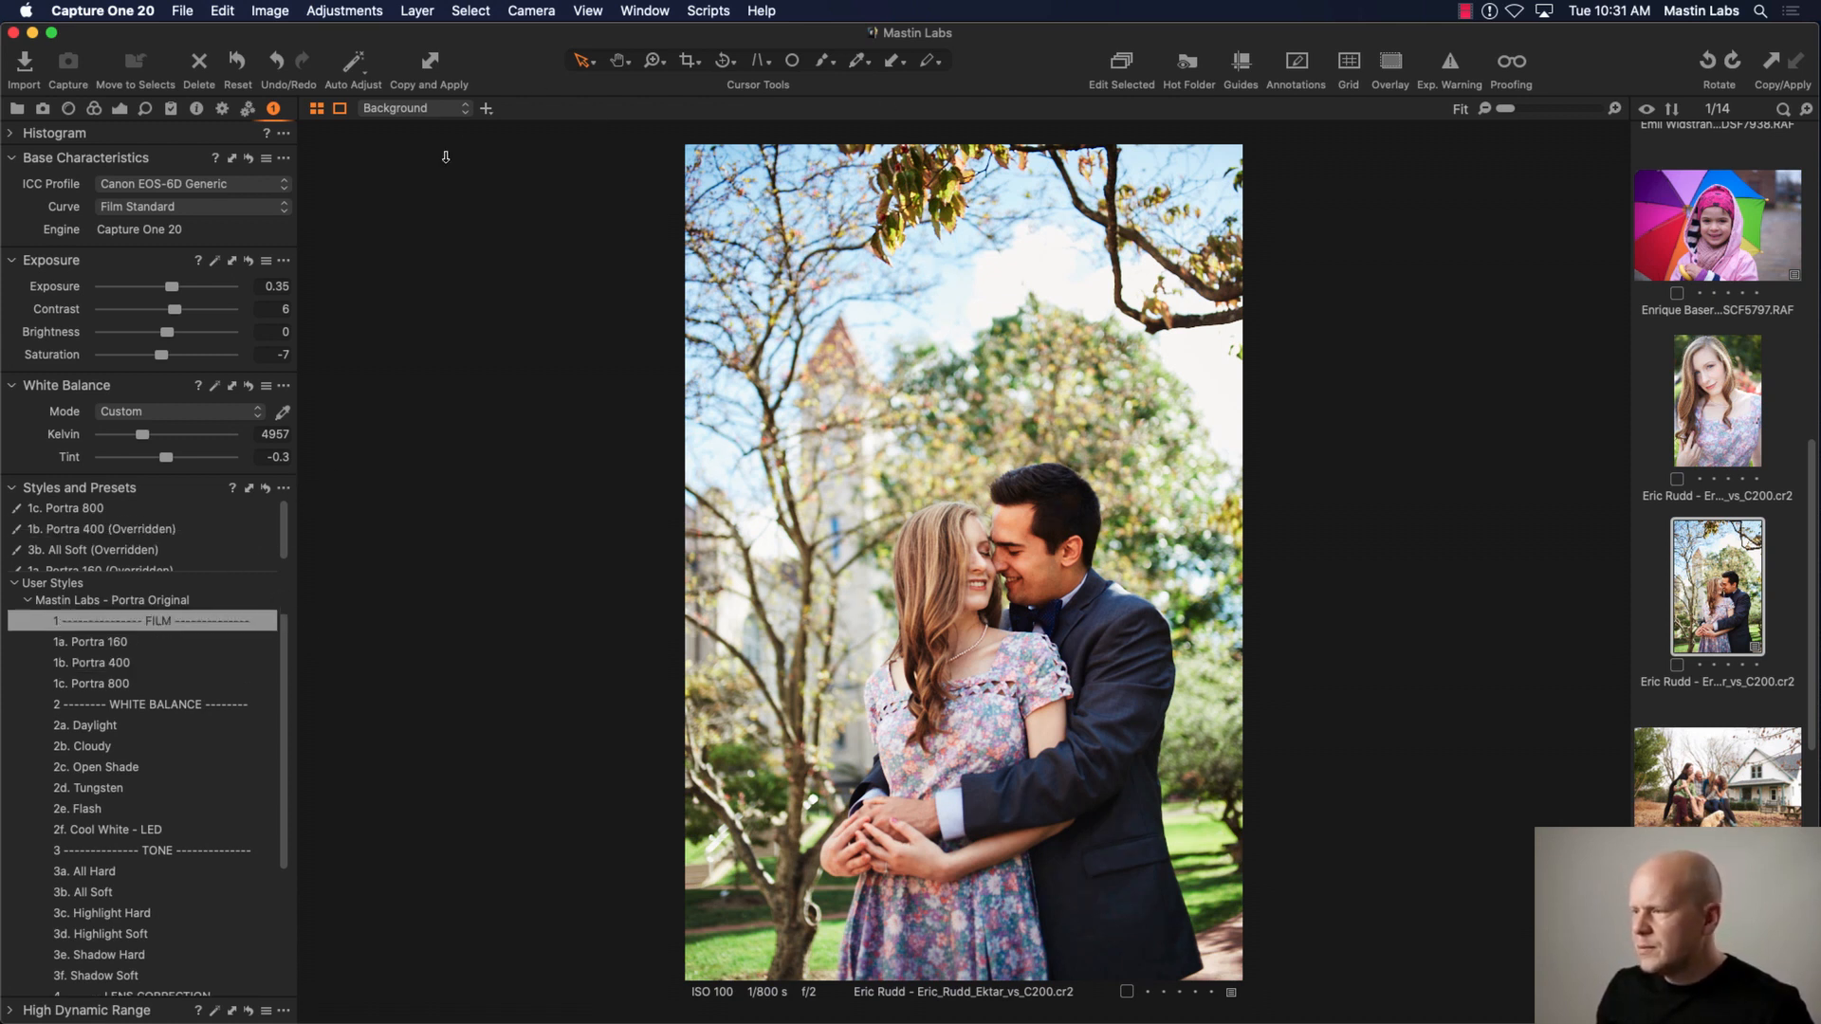
Step: Clear the 1c. Portra 800 and 1b. Portra 400 styles from the couple photo
{"action": "right_click", "coordinate": [119, 510]}
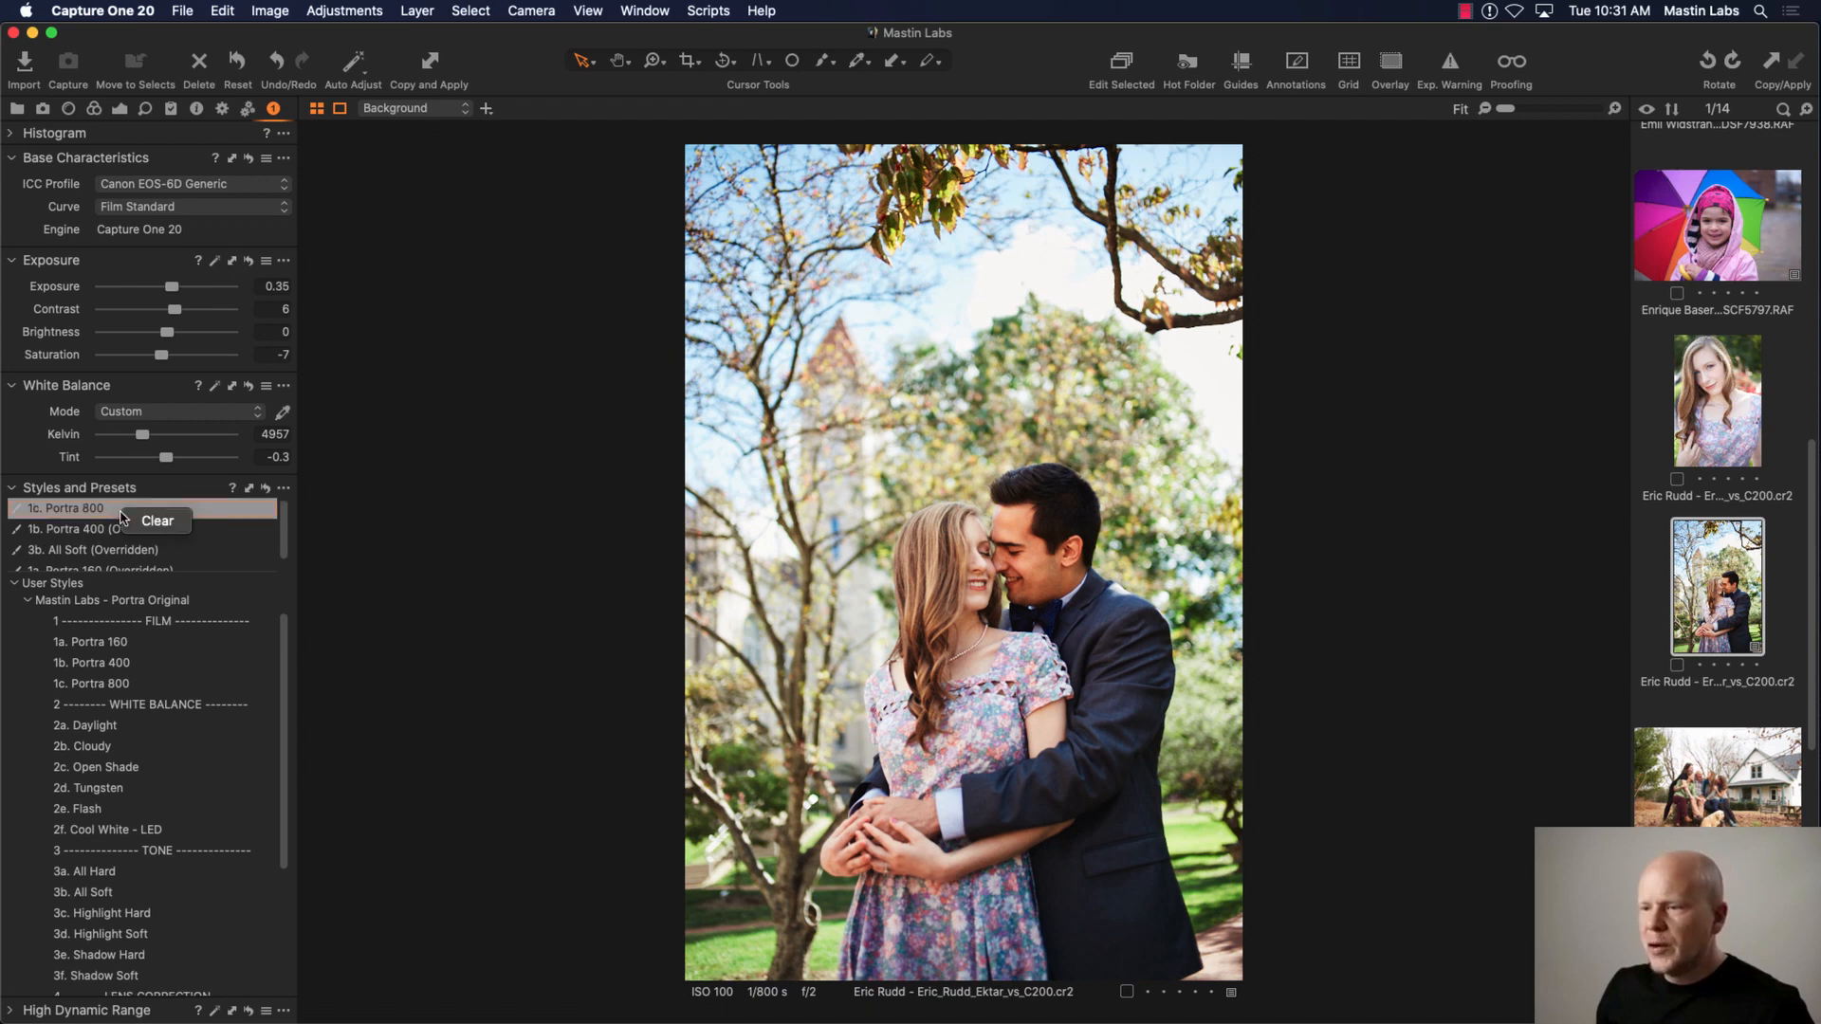
{"action": "left_click", "coordinate": [130, 518]}
{"action": "right_click", "coordinate": [116, 518]}
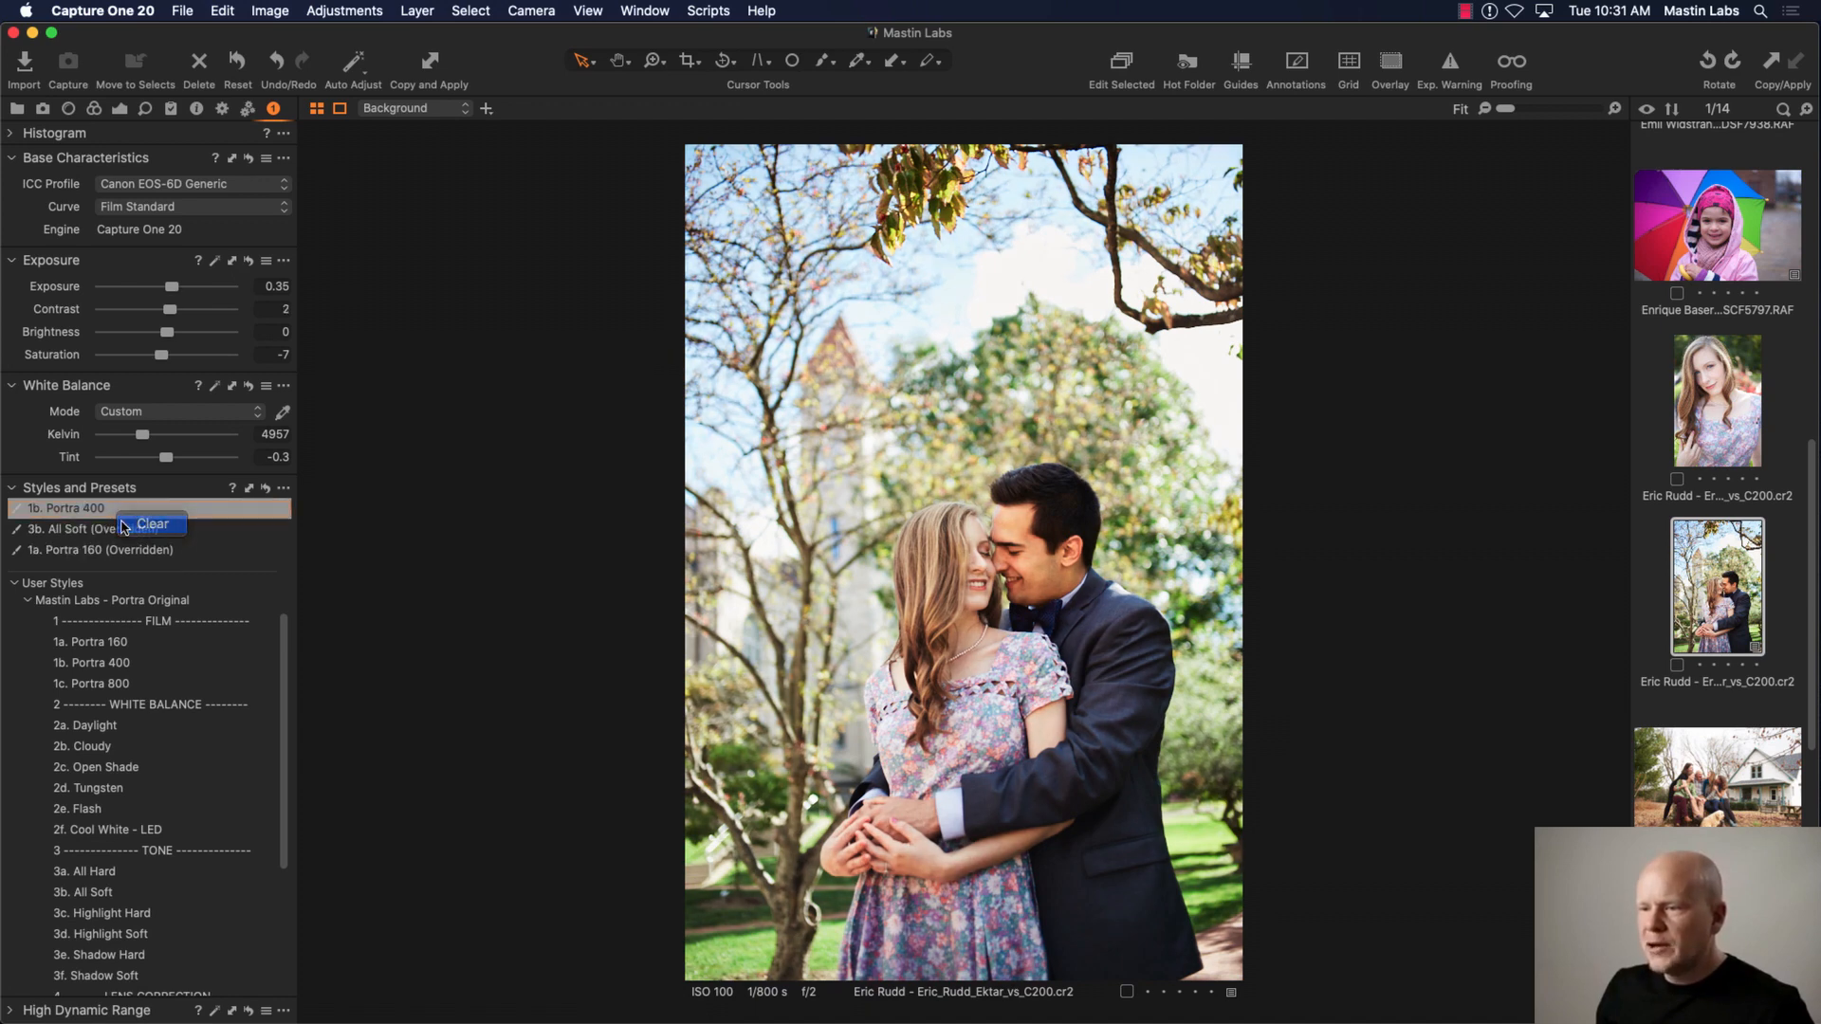
{"action": "left_click", "coordinate": [133, 523]}
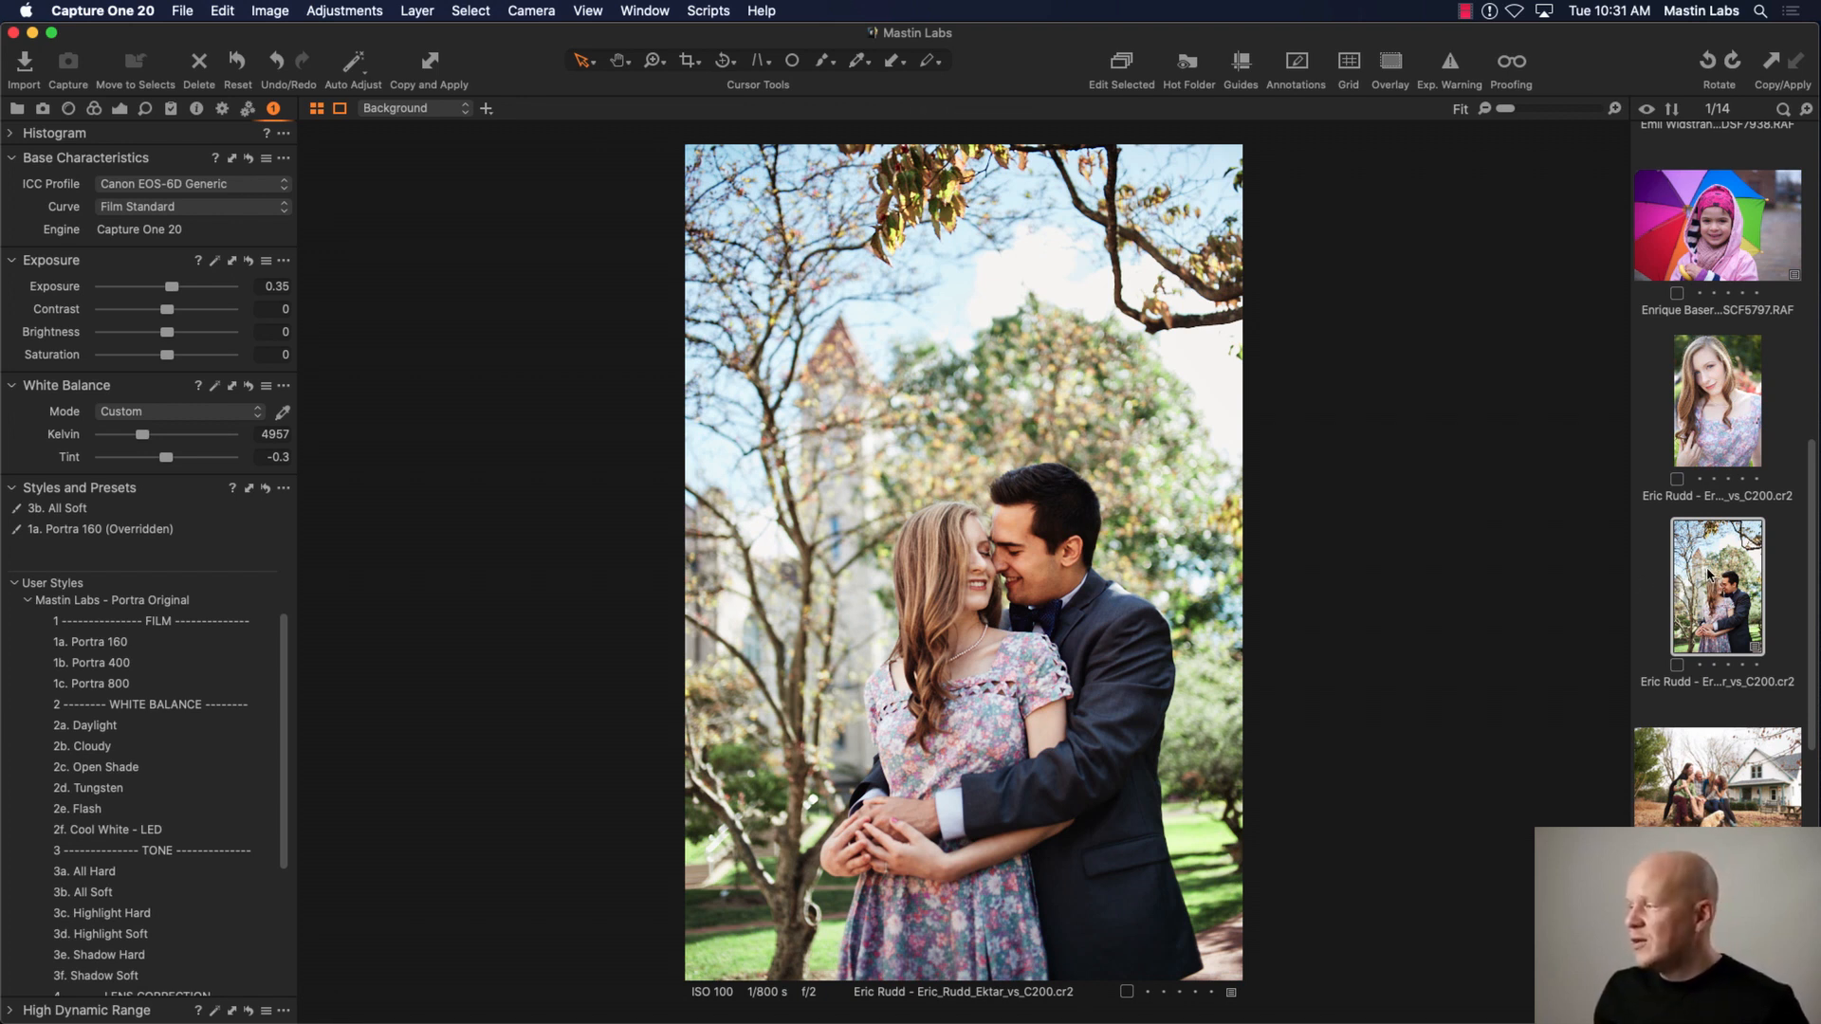
Step: Apply the 1b. Portra 400 film style to the night carnival ride photo and compare it with the reset original
{"action": "scroll", "coordinate": [1707, 574], "scroll_direction": "up", "scroll_amount": 10}
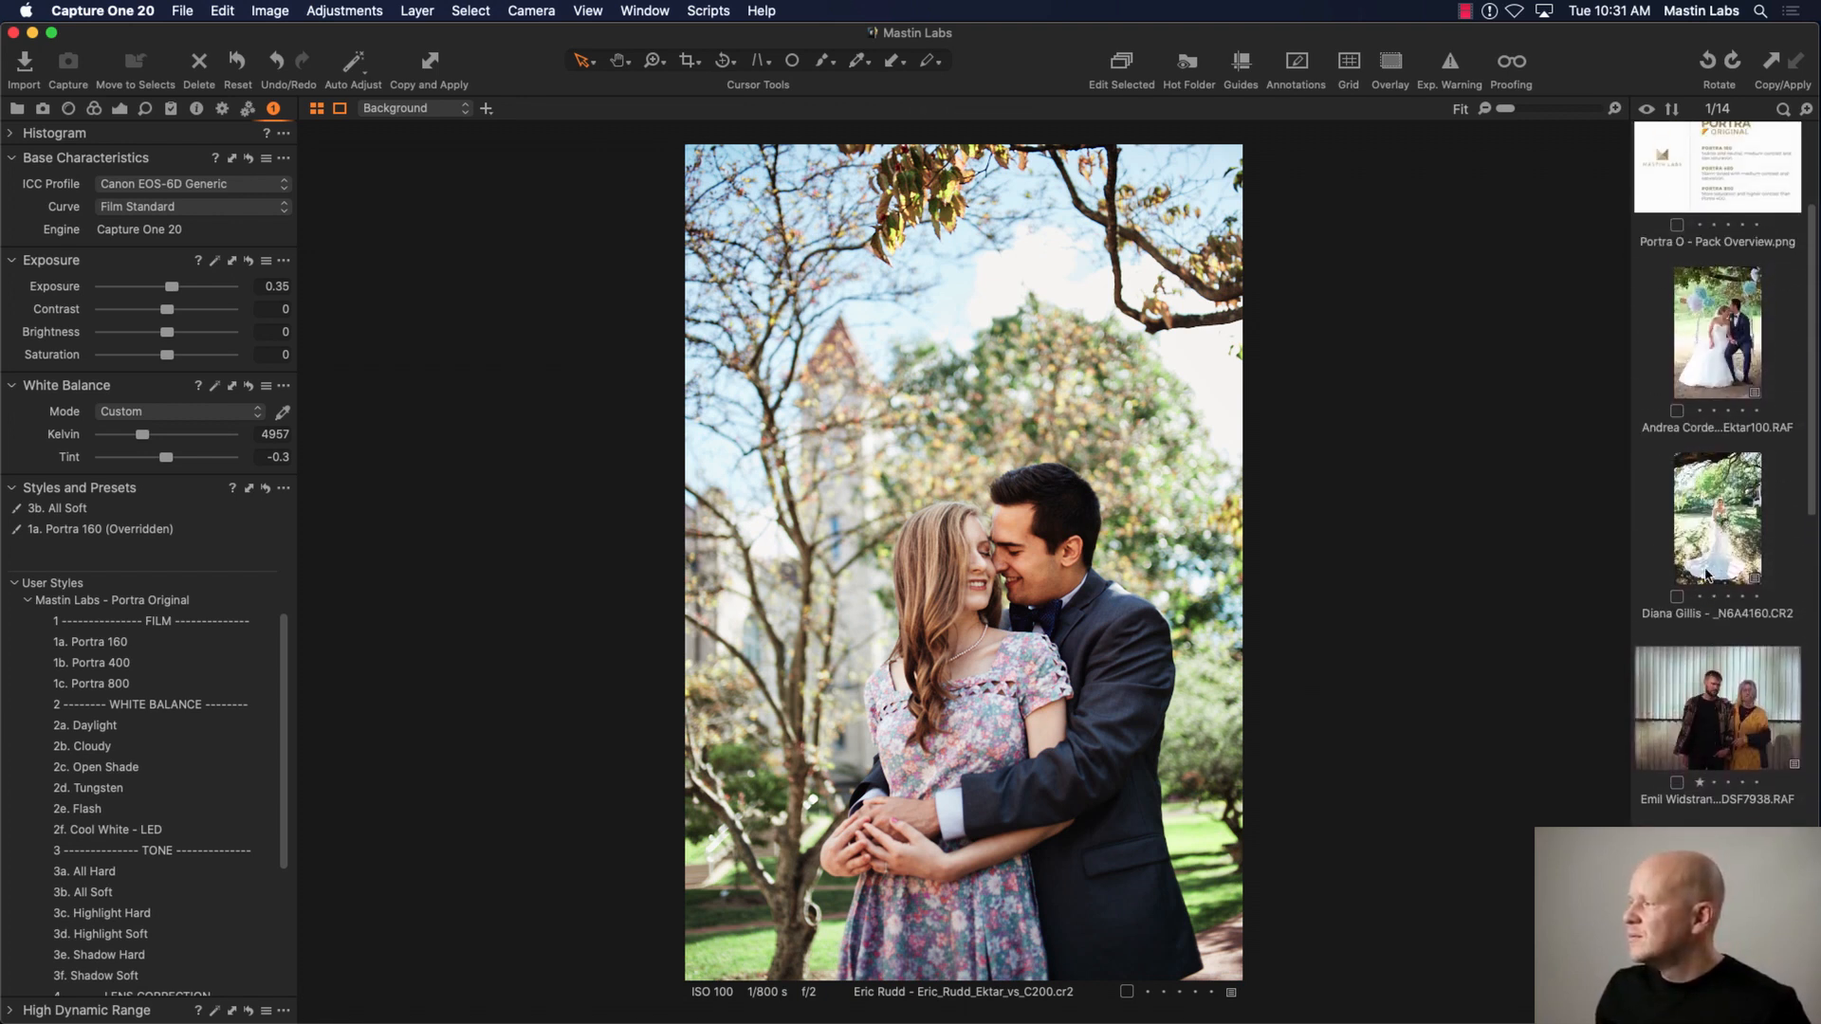
{"action": "scroll", "coordinate": [1705, 574], "scroll_direction": "down", "scroll_amount": 15}
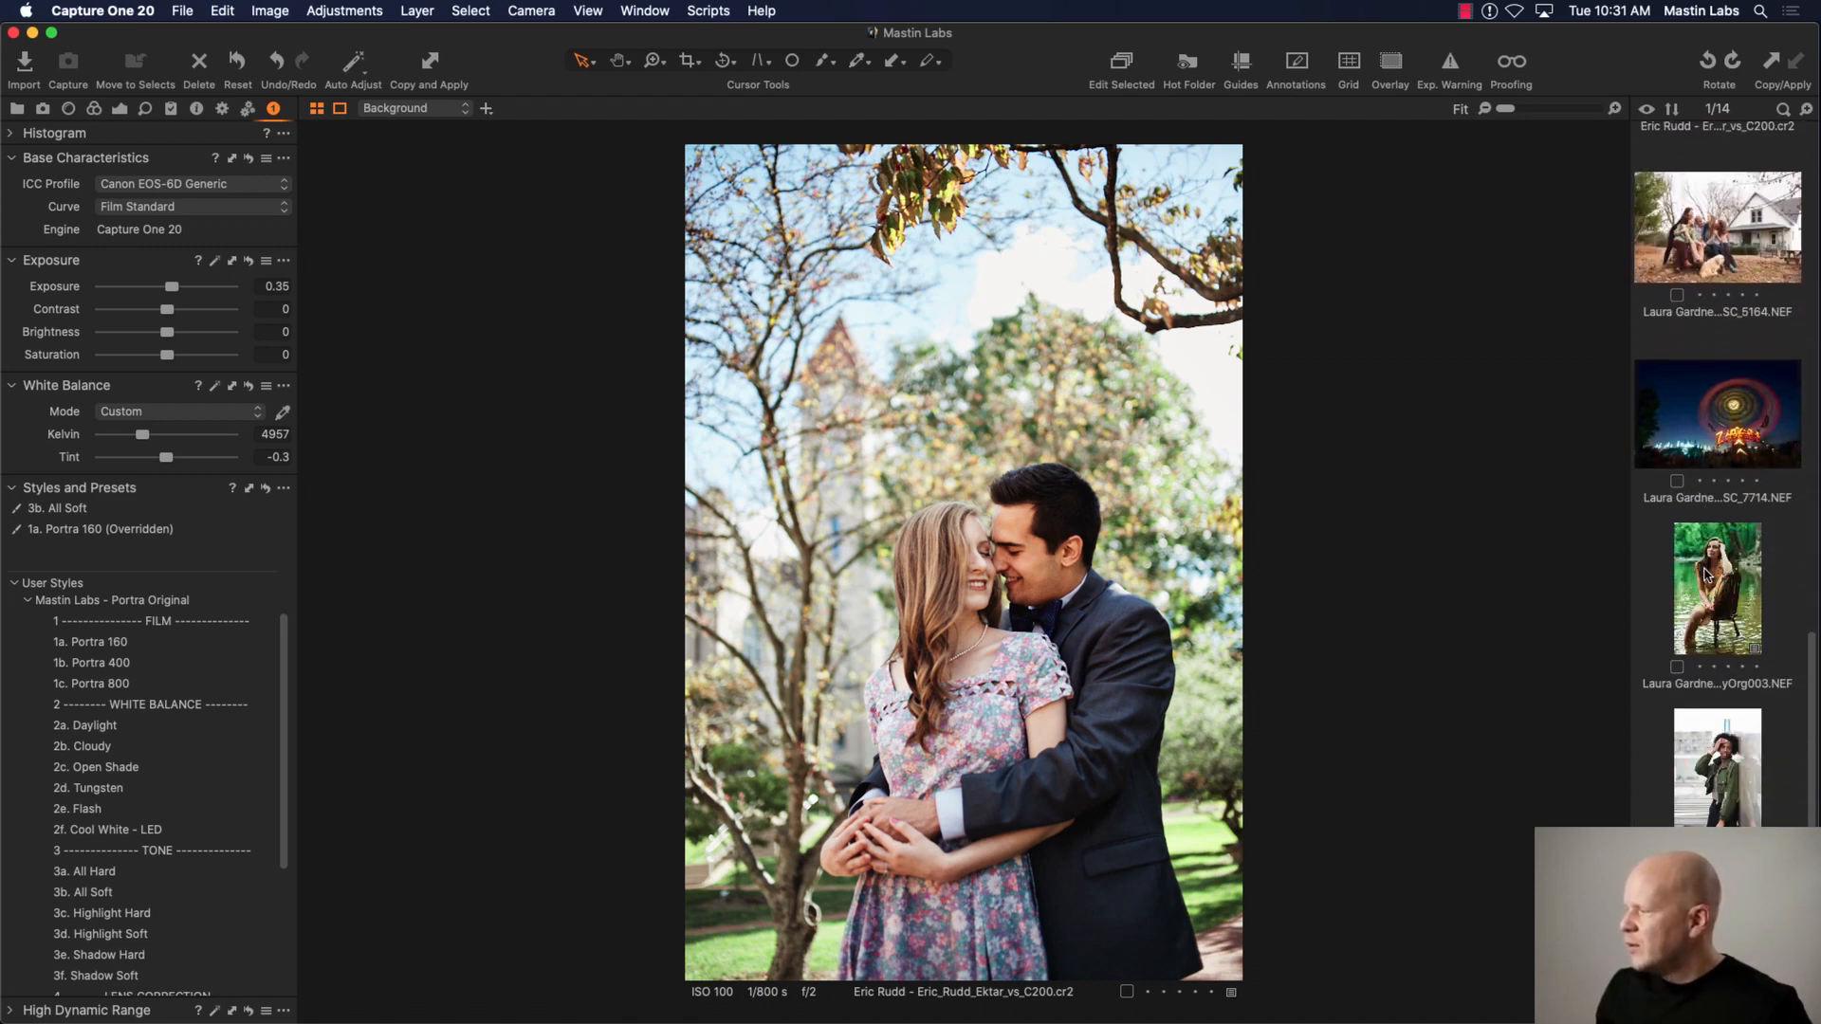
{"action": "scroll", "coordinate": [1794, 637], "scroll_direction": "down", "scroll_amount": 3}
{"action": "scroll", "coordinate": [1734, 436], "scroll_direction": "up", "scroll_amount": 3}
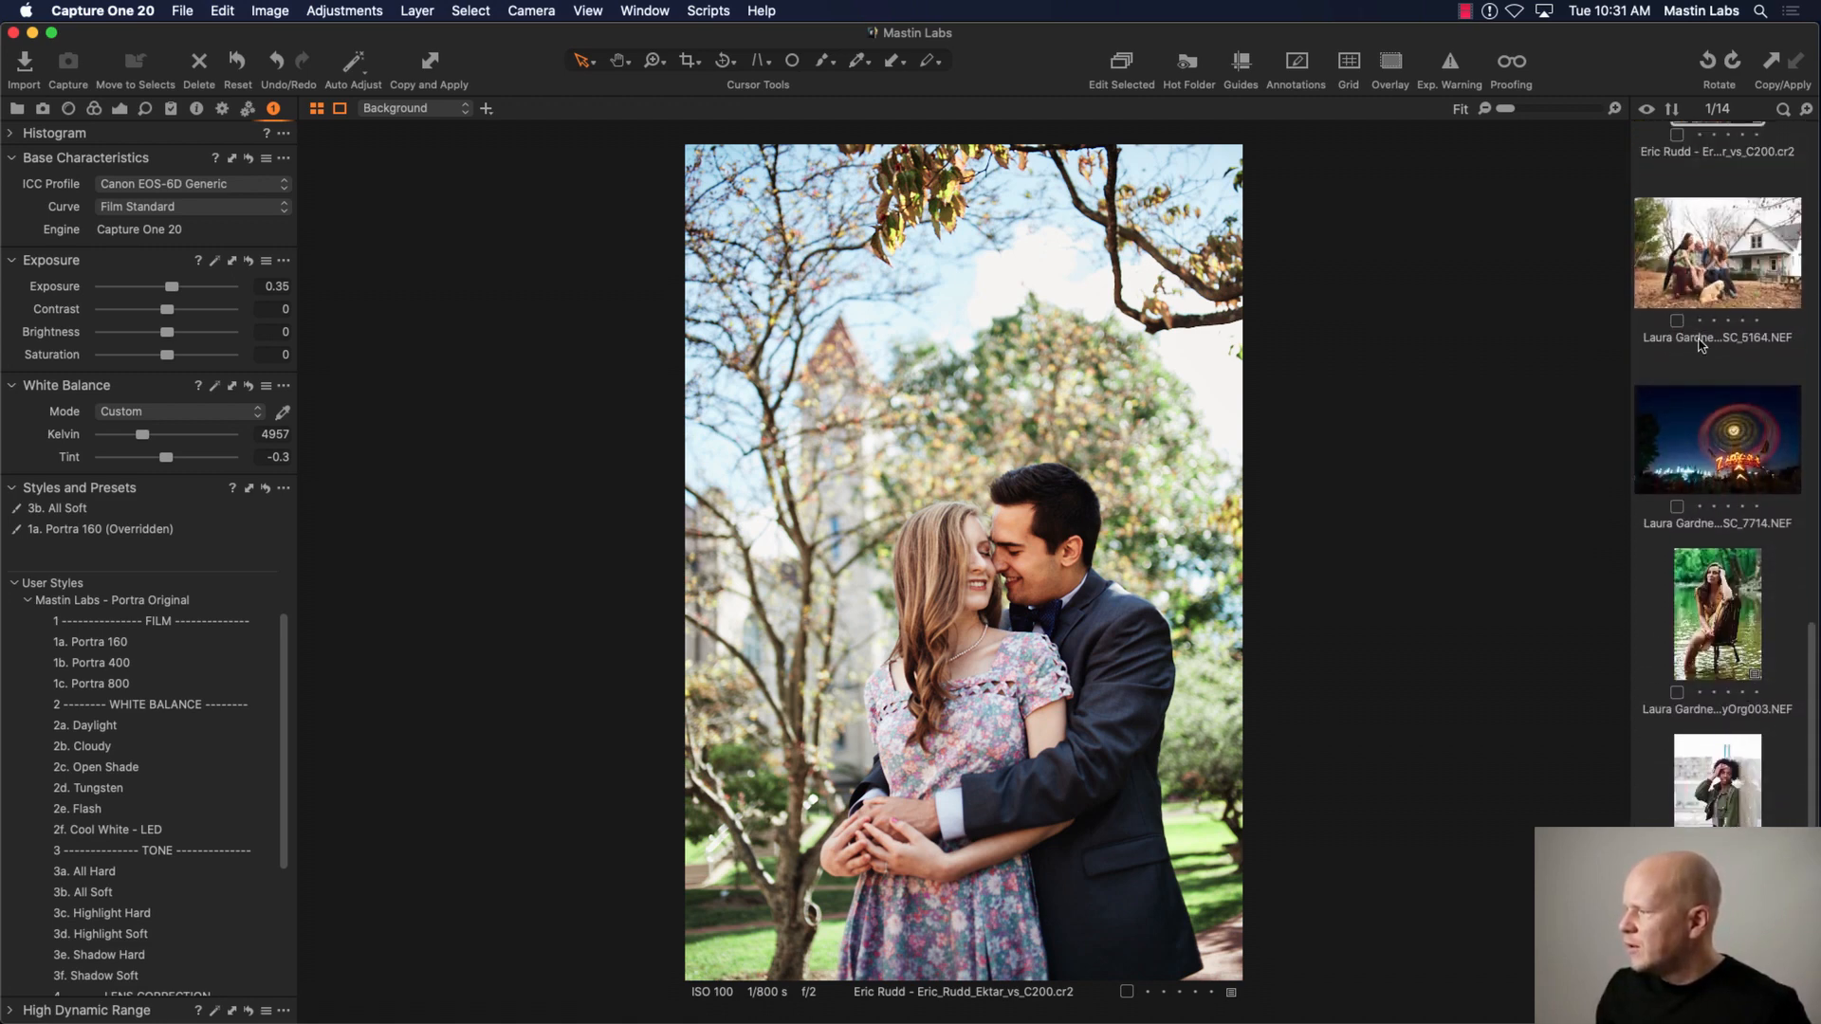
{"action": "left_click", "coordinate": [1733, 437]}
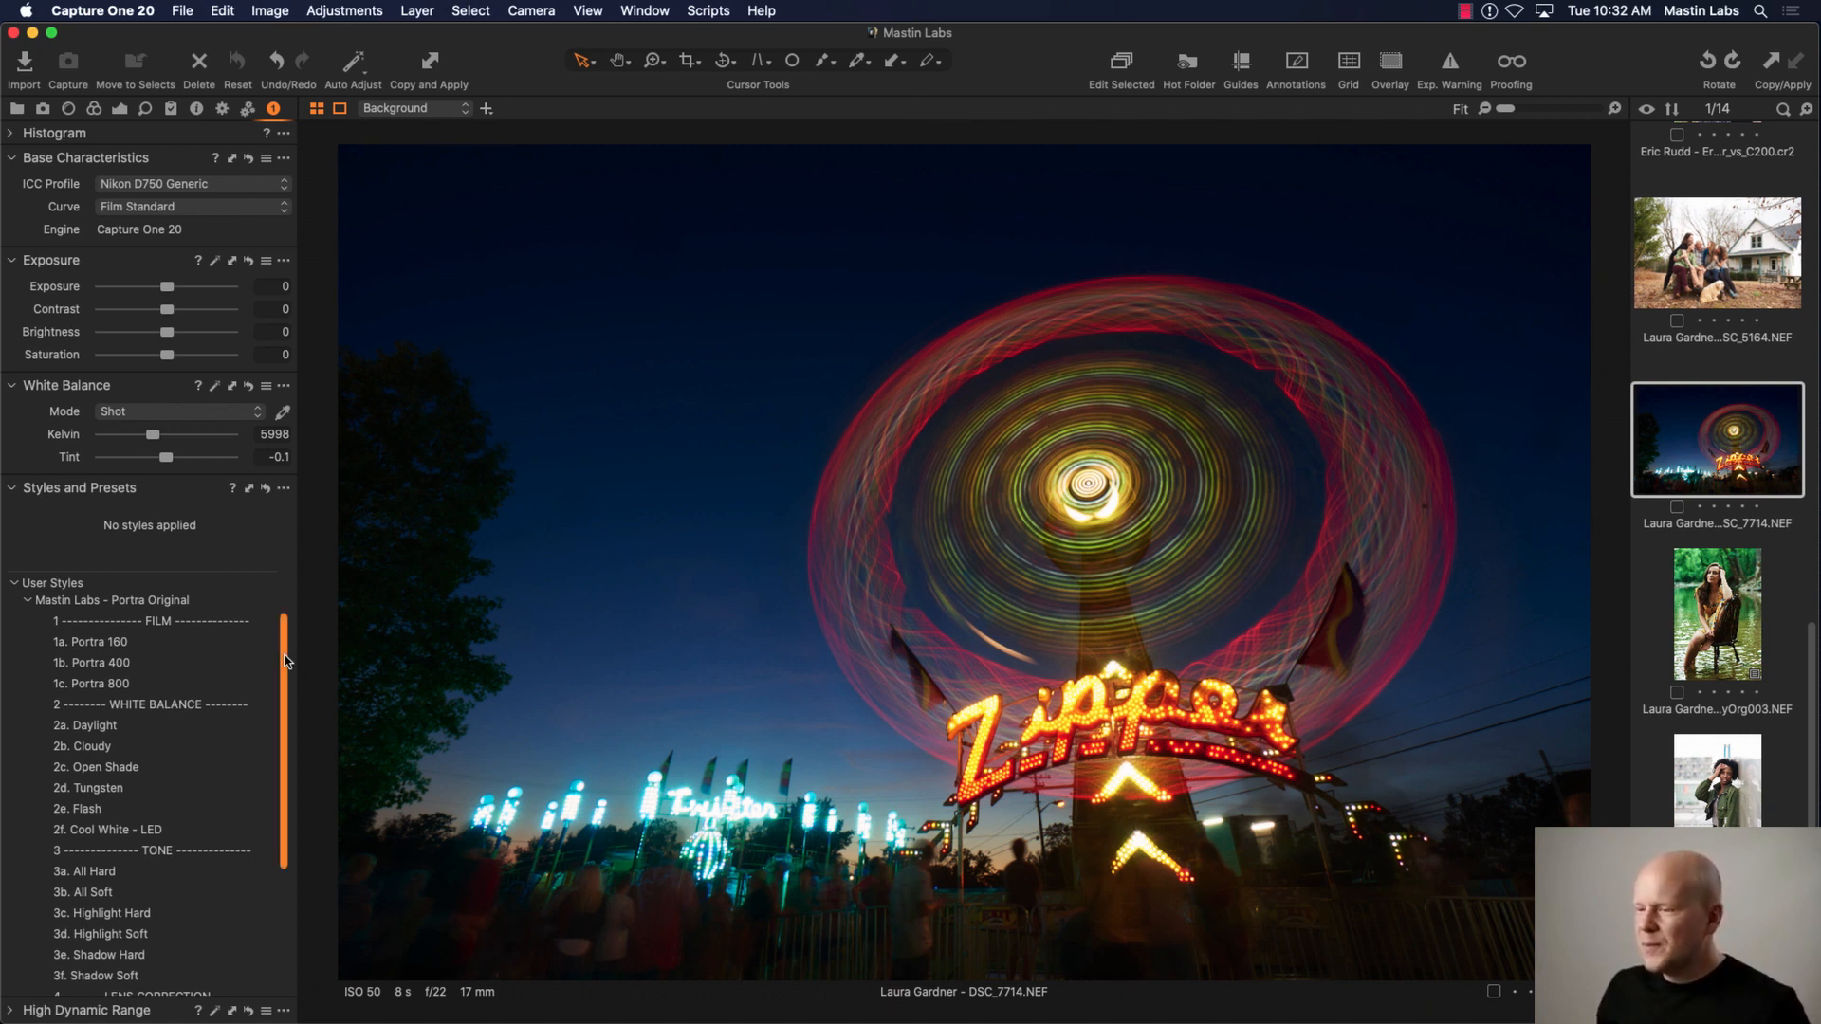
{"action": "scroll", "coordinate": [294, 646], "scroll_direction": "up", "scroll_amount": 2}
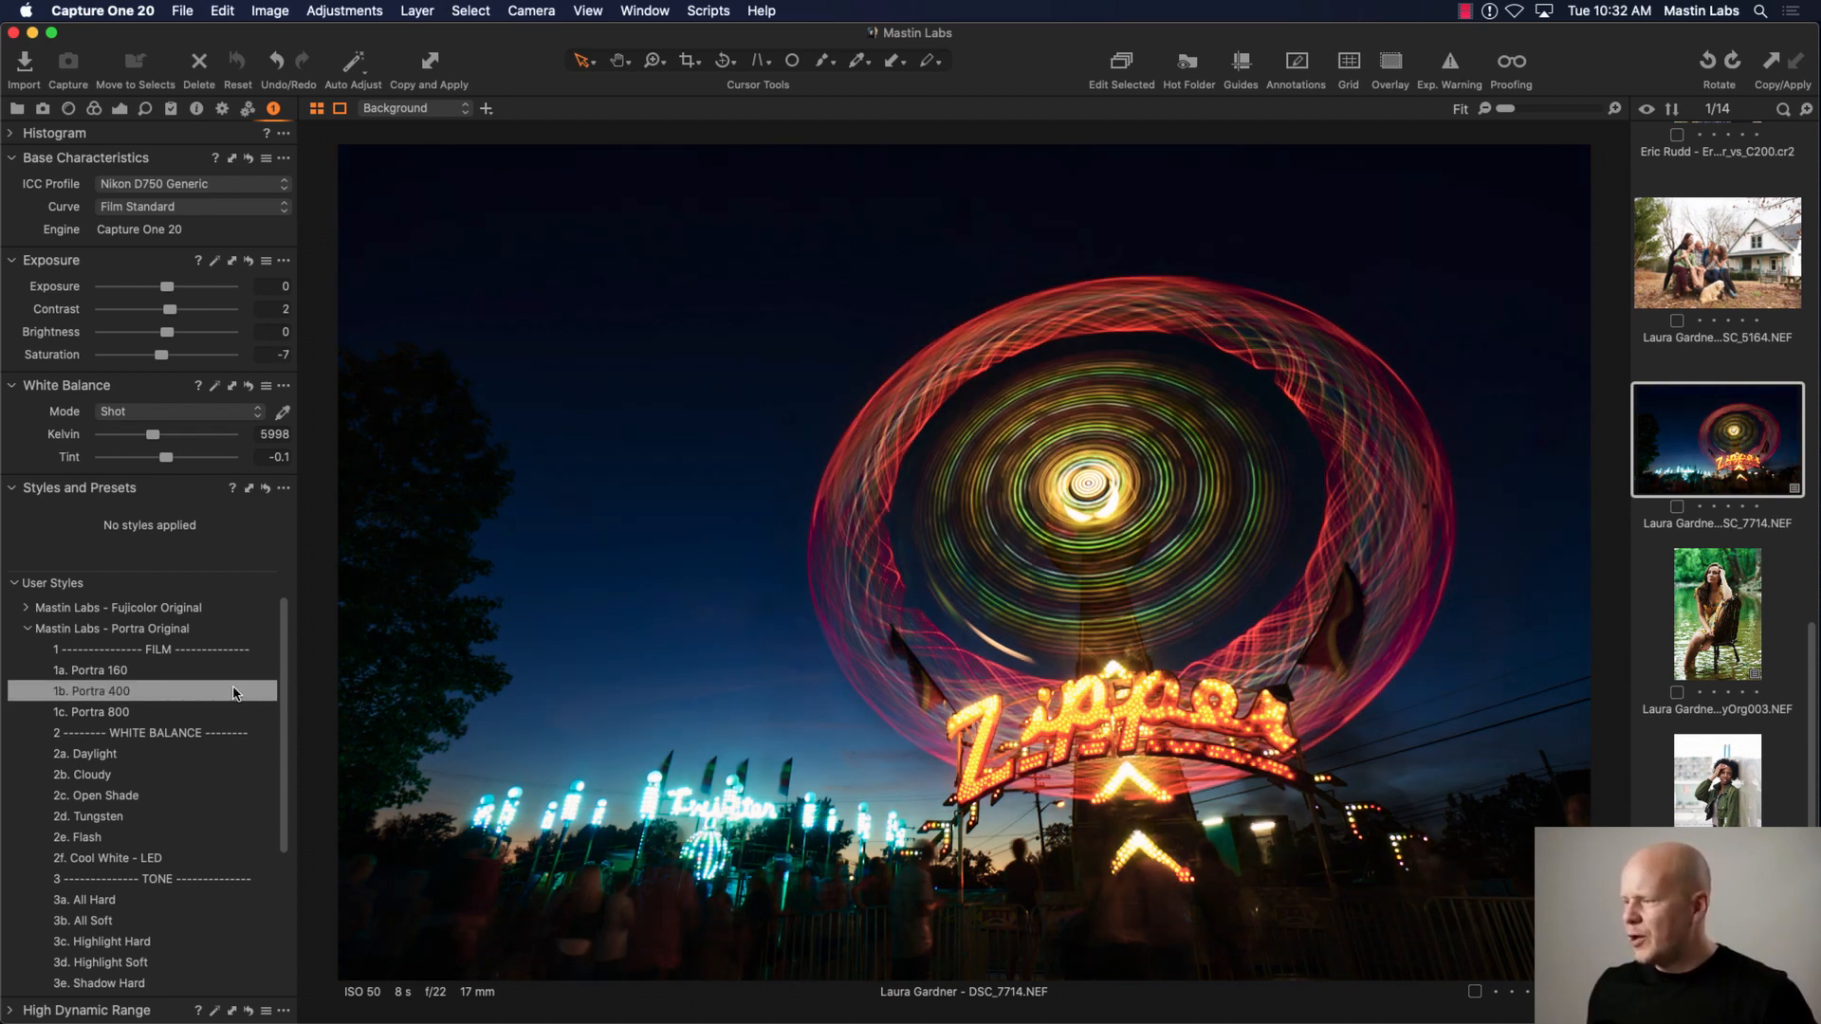
{"action": "left_click", "coordinate": [231, 693]}
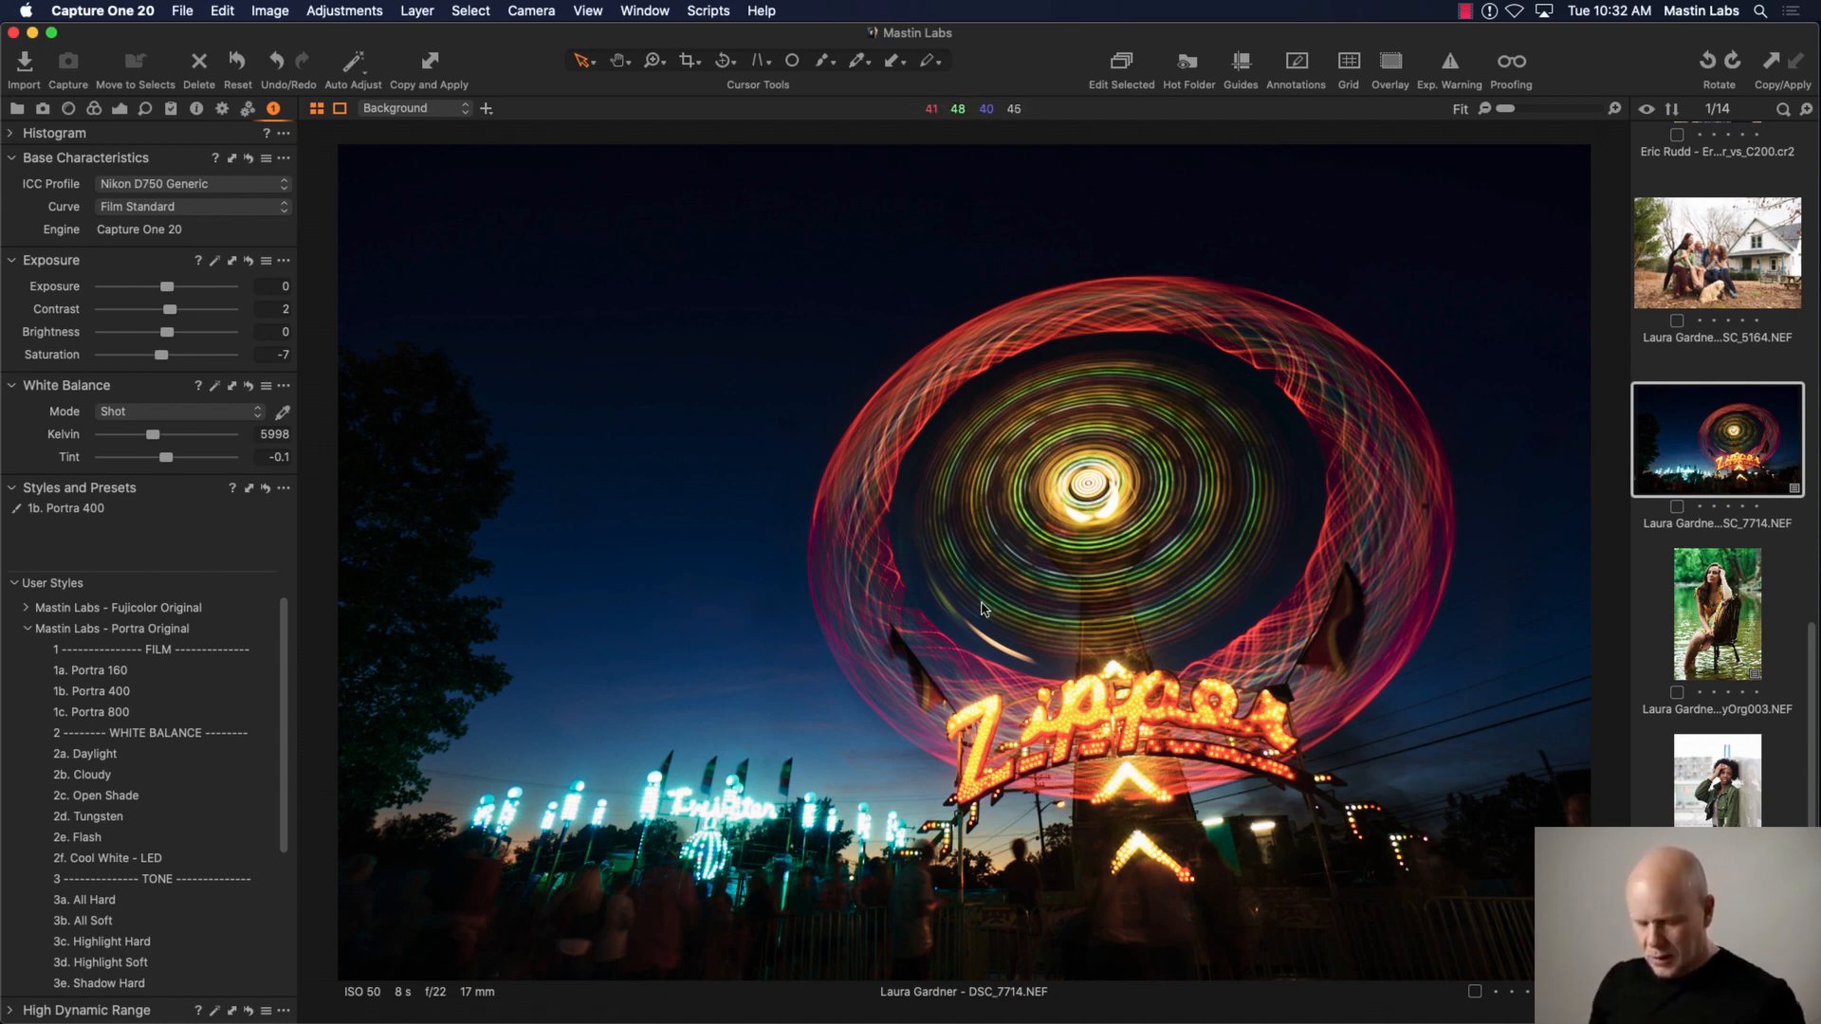
{"action": "key", "text": "super+r"}
{"action": "key", "text": "super+z"}
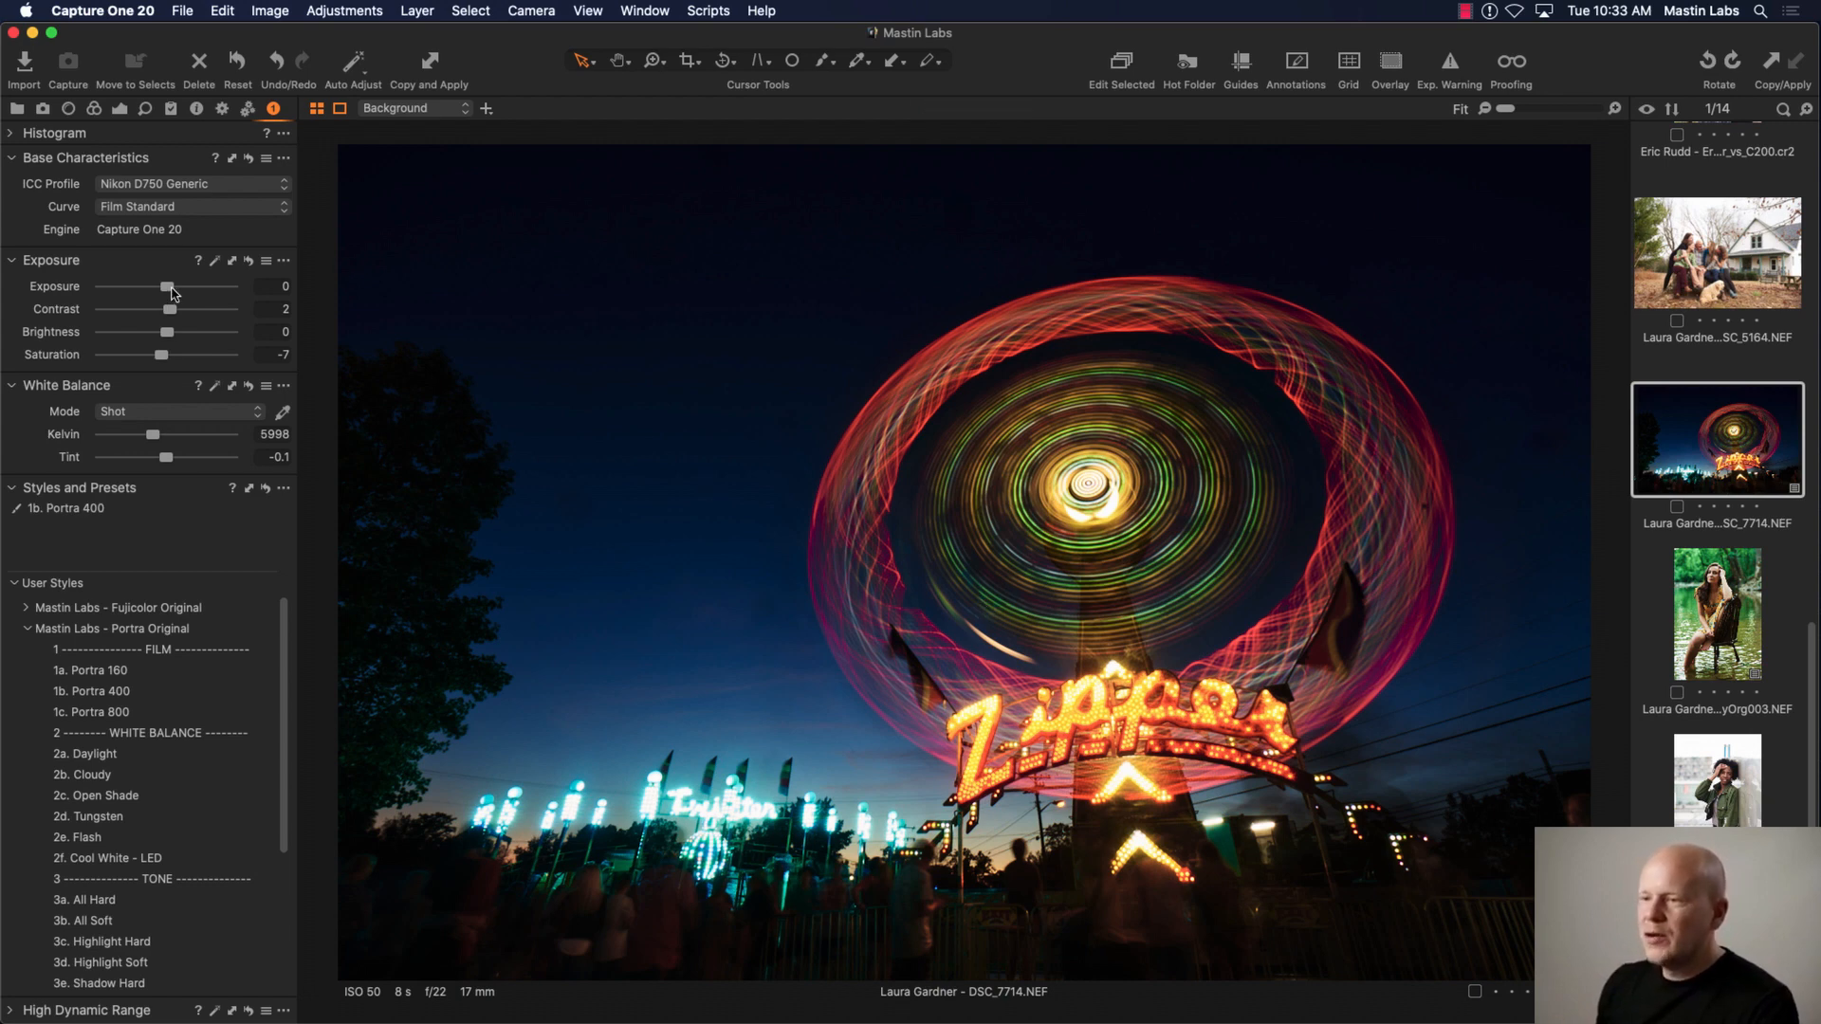
Step: Set the carnival photo's exposure to 0.59 and its white balance to 7926 Kelvin
{"action": "left_click_drag", "start_coordinate": [171, 288], "coordinate": [176, 289]}
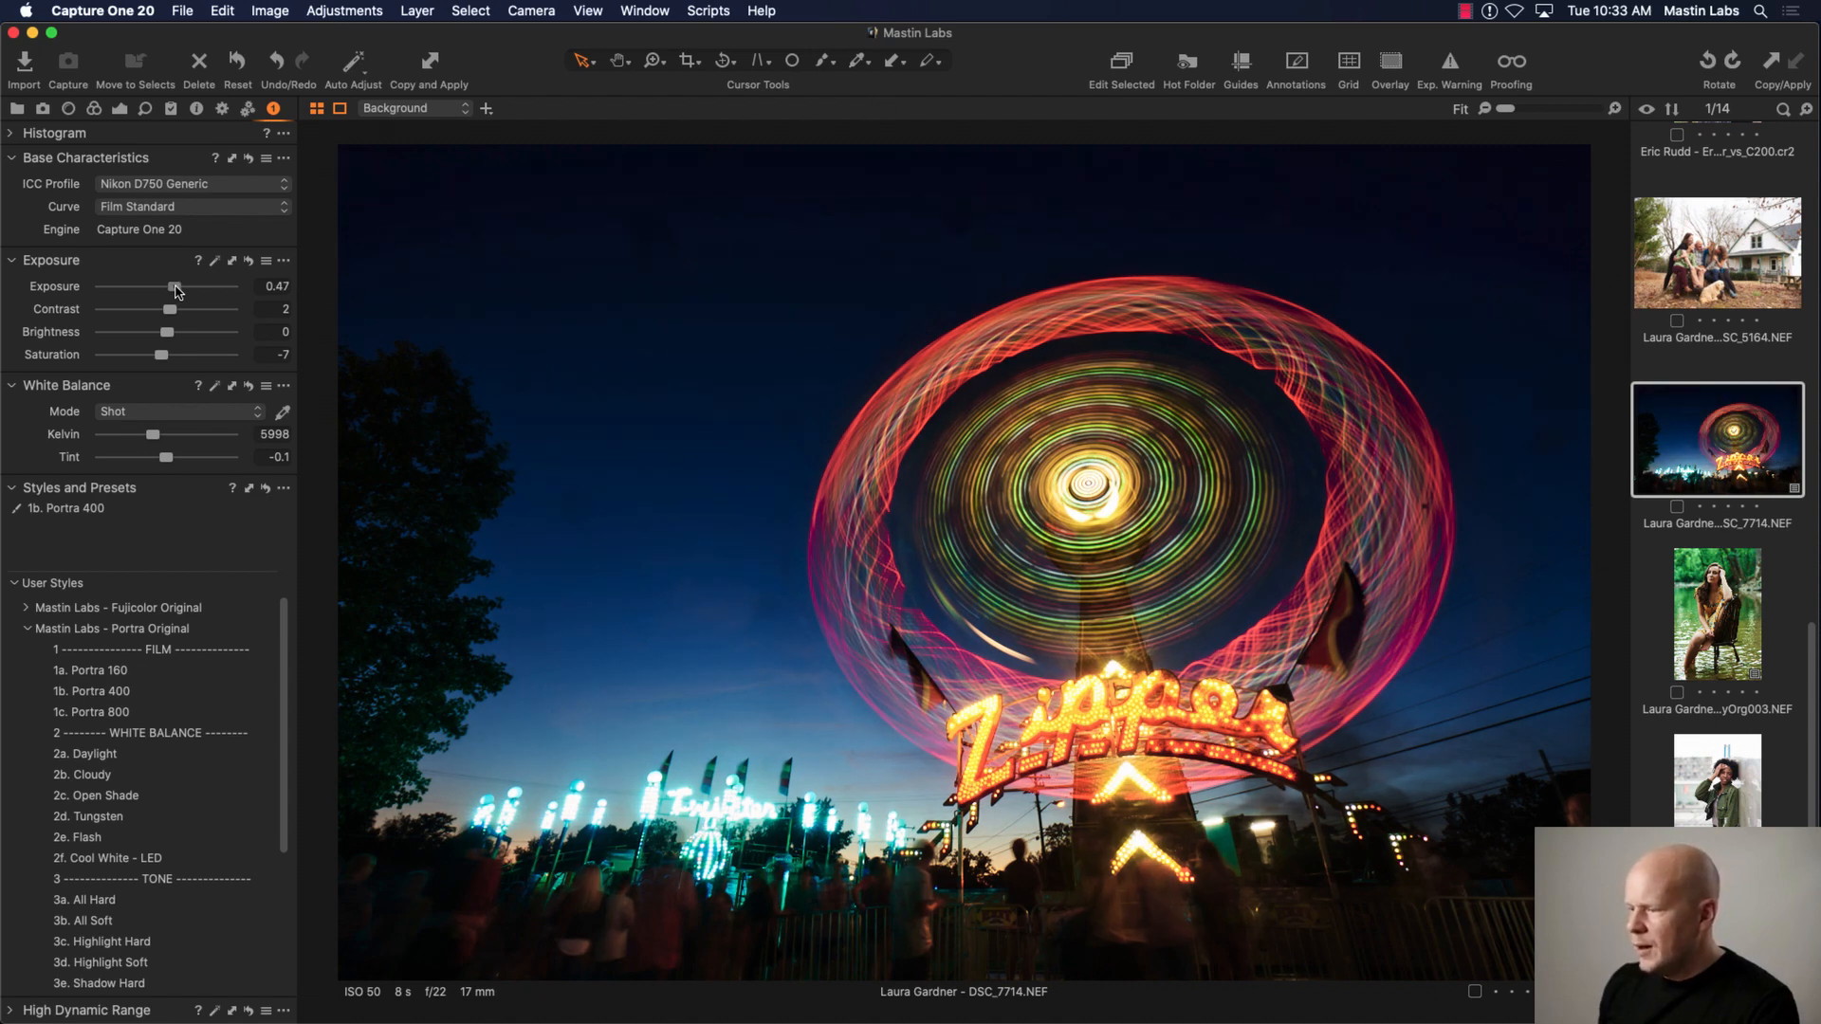
{"action": "left_click_drag", "start_coordinate": [176, 289], "coordinate": [178, 289]}
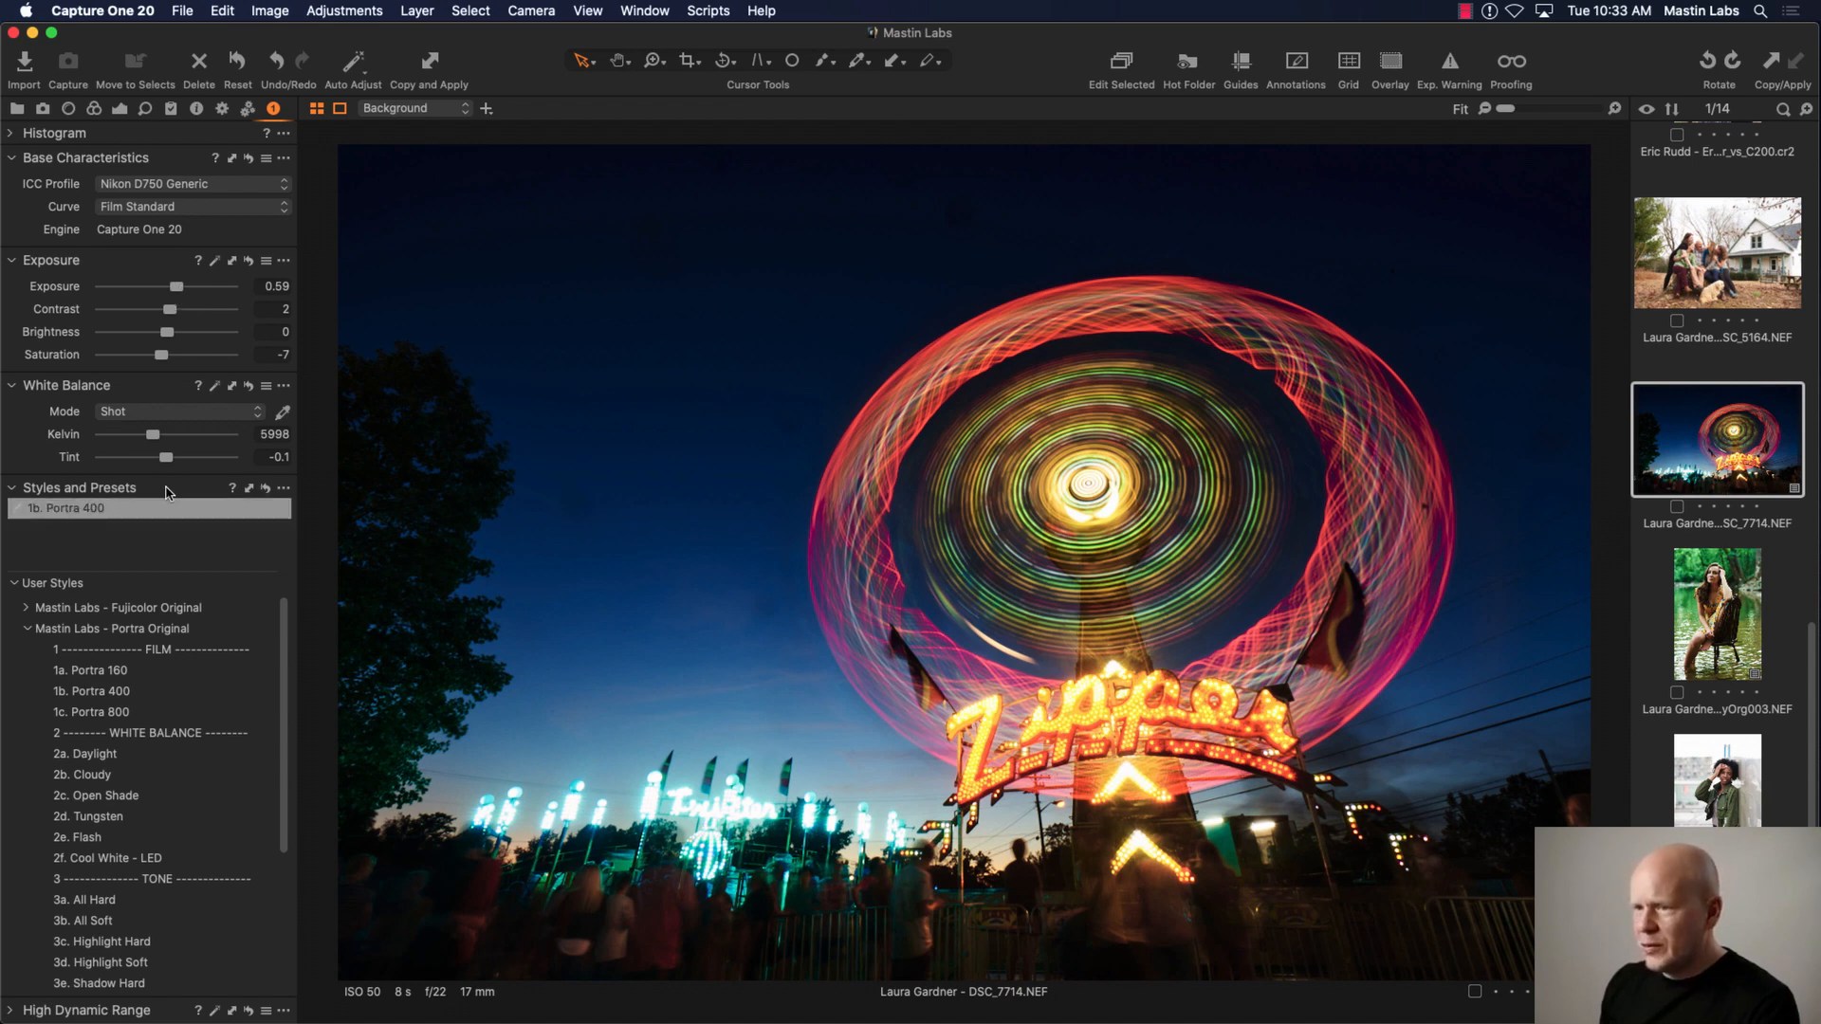
{"action": "left_click_drag", "start_coordinate": [159, 437], "coordinate": [178, 436]}
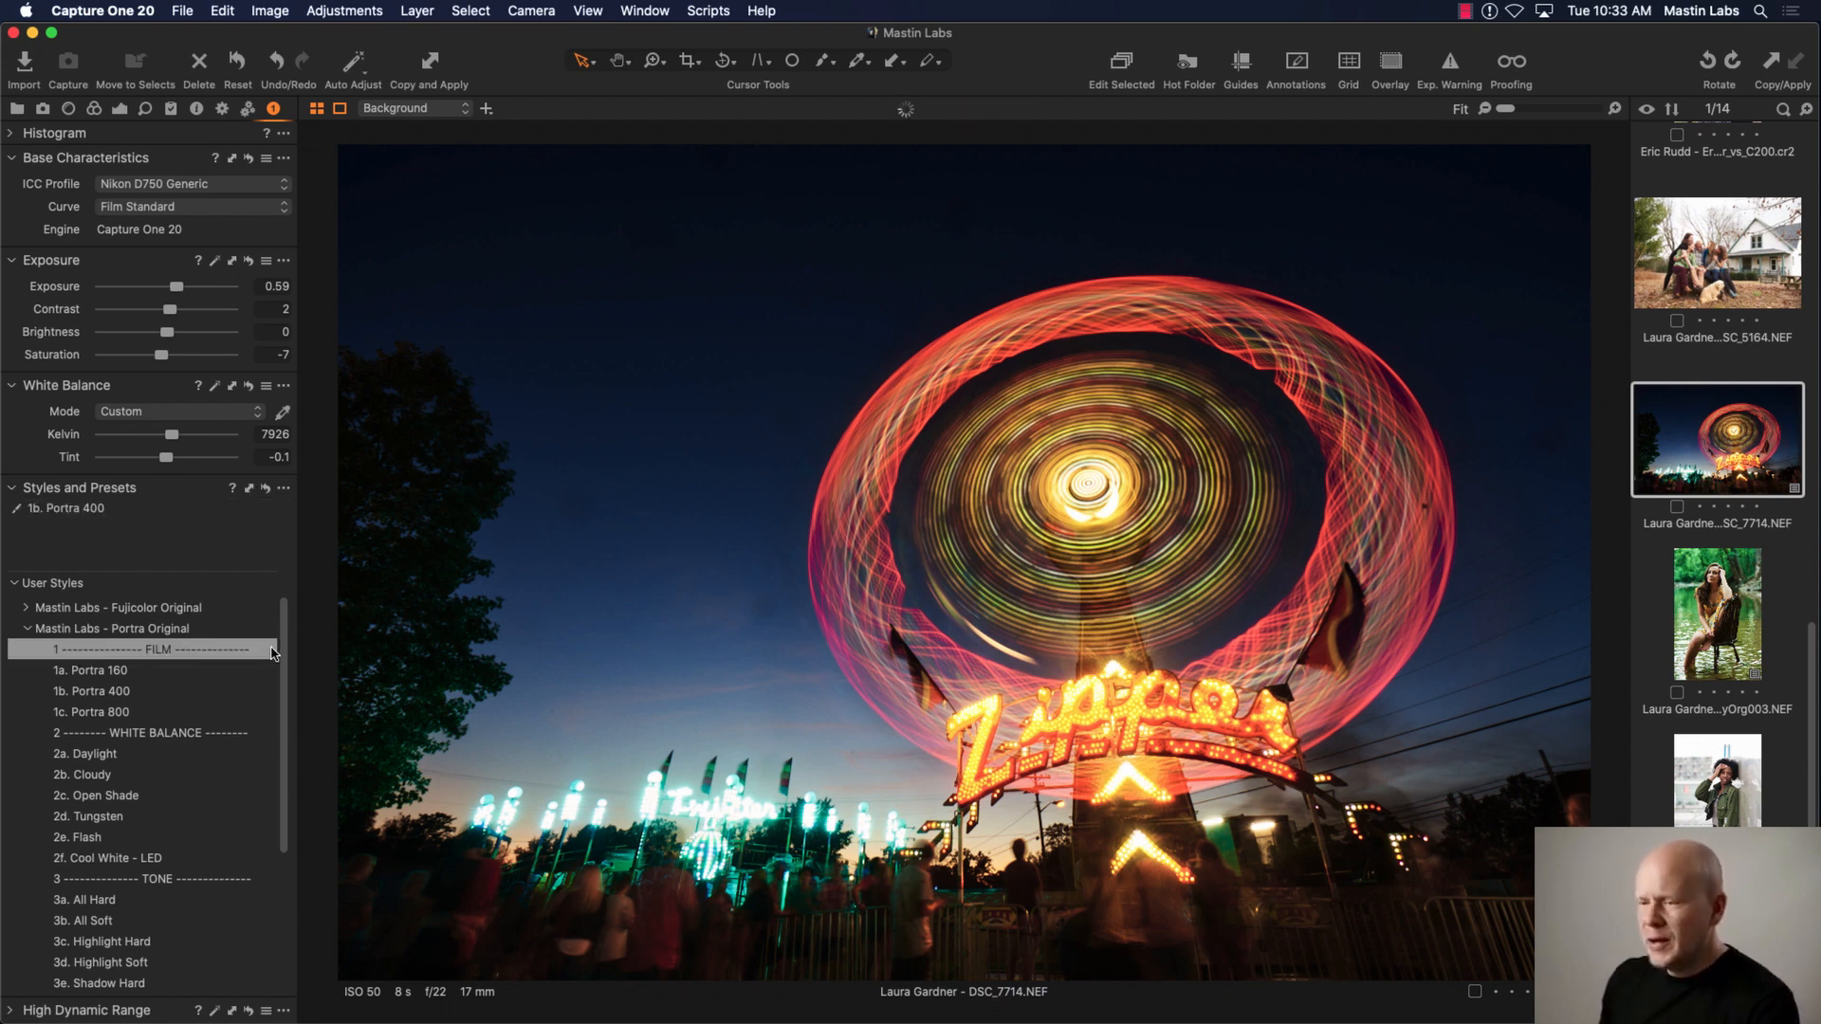
Step: Apply the 3b. All Soft tone style to the carnival photo and compare the edit with the reset original
{"action": "left_click_drag", "start_coordinate": [288, 646], "coordinate": [288, 729]}
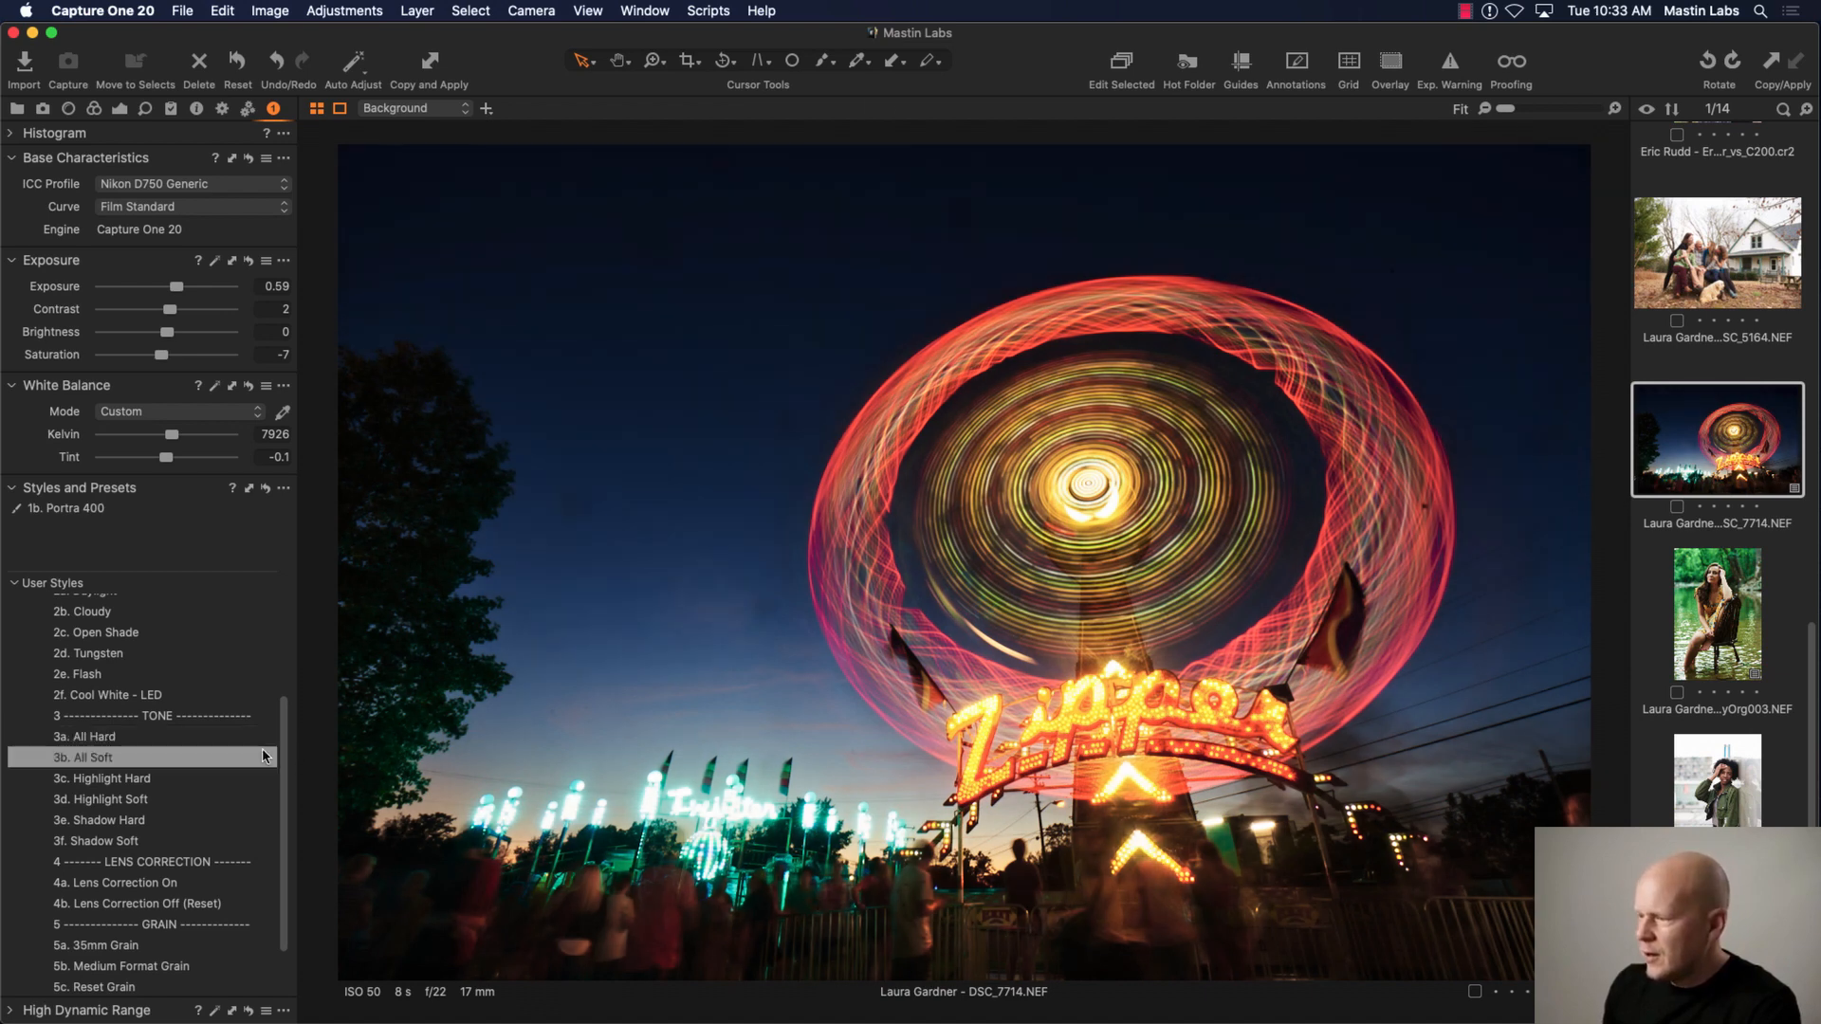
{"action": "left_click", "coordinate": [208, 757]}
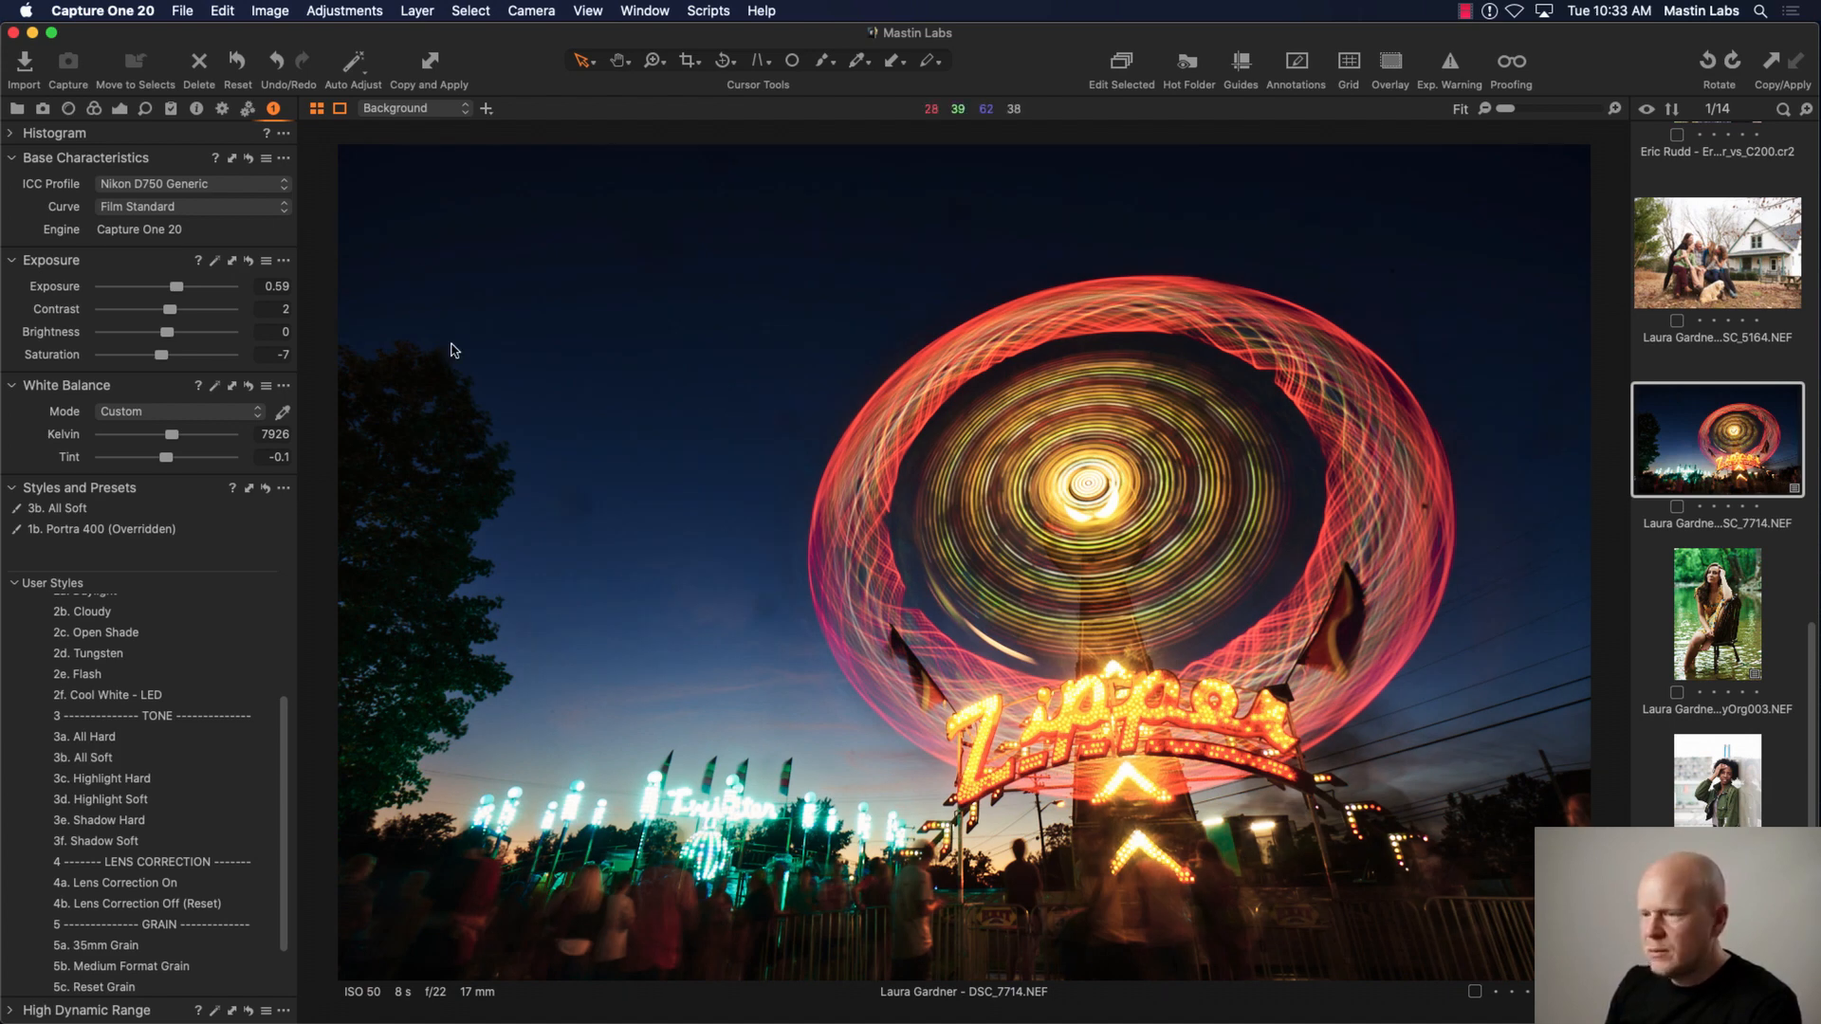
{"action": "left_click", "coordinate": [240, 62]}
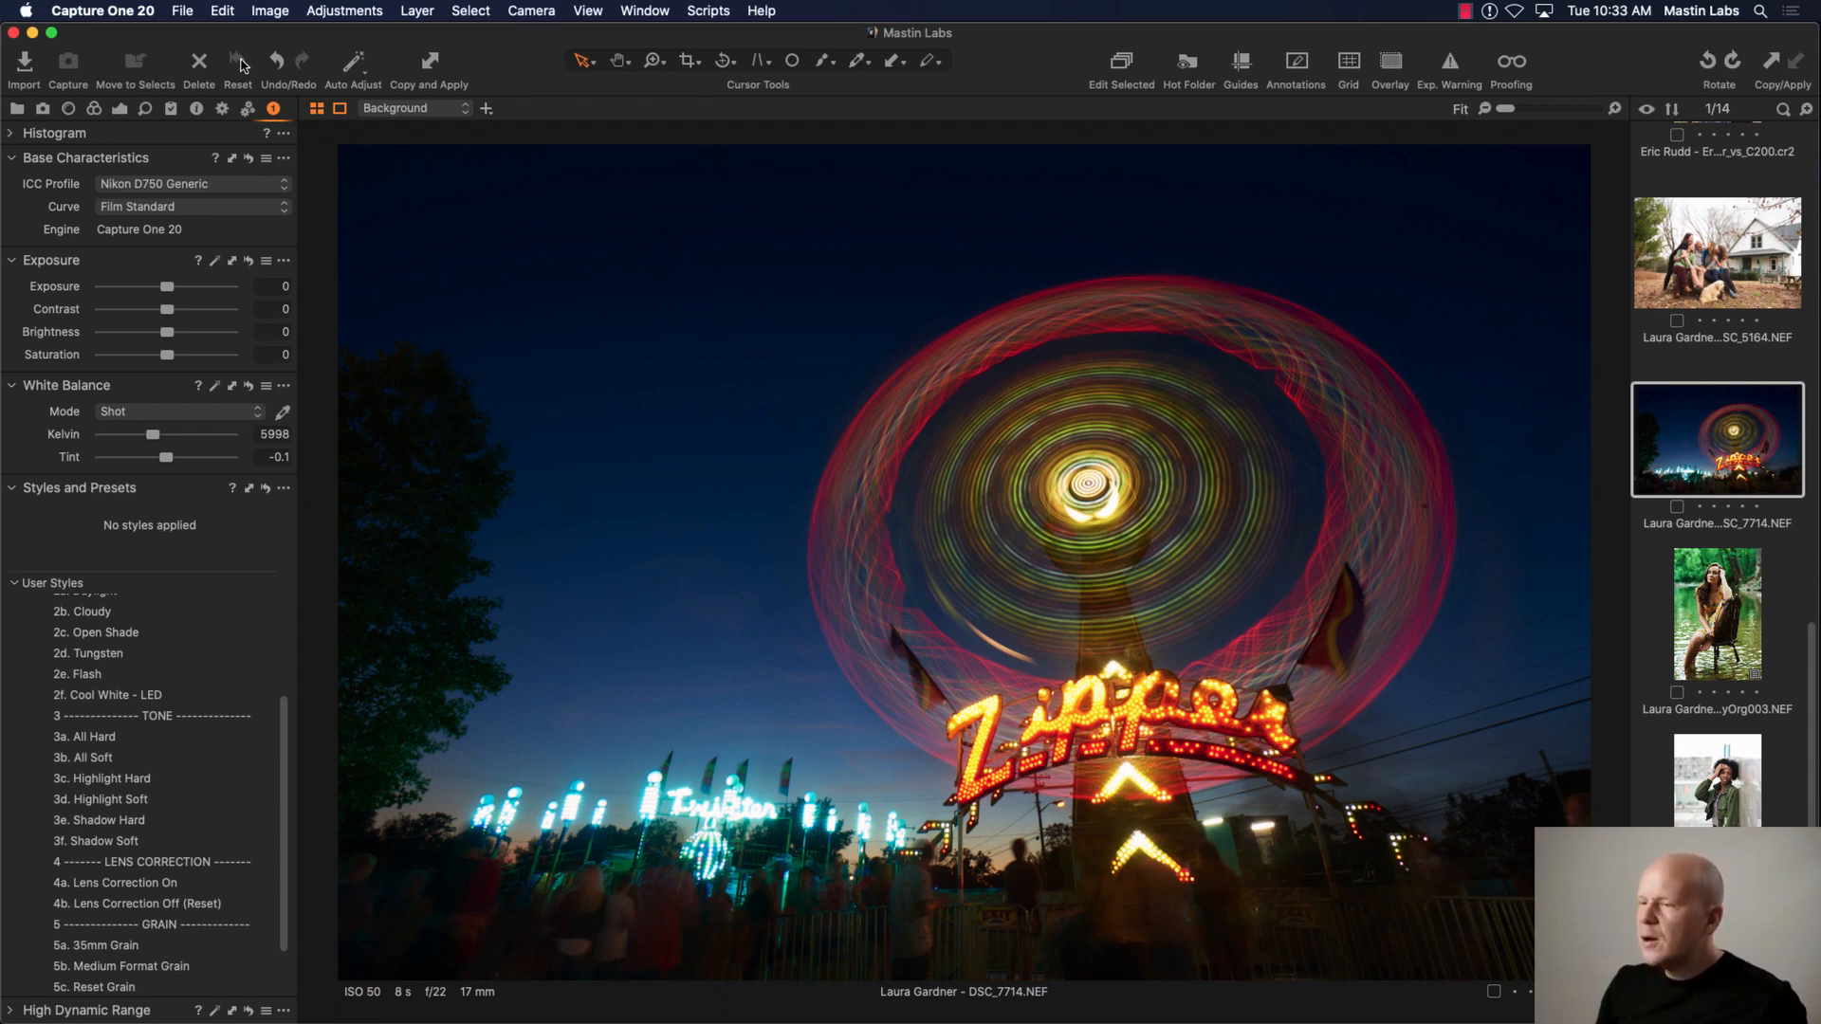
{"action": "key", "text": "super+z"}
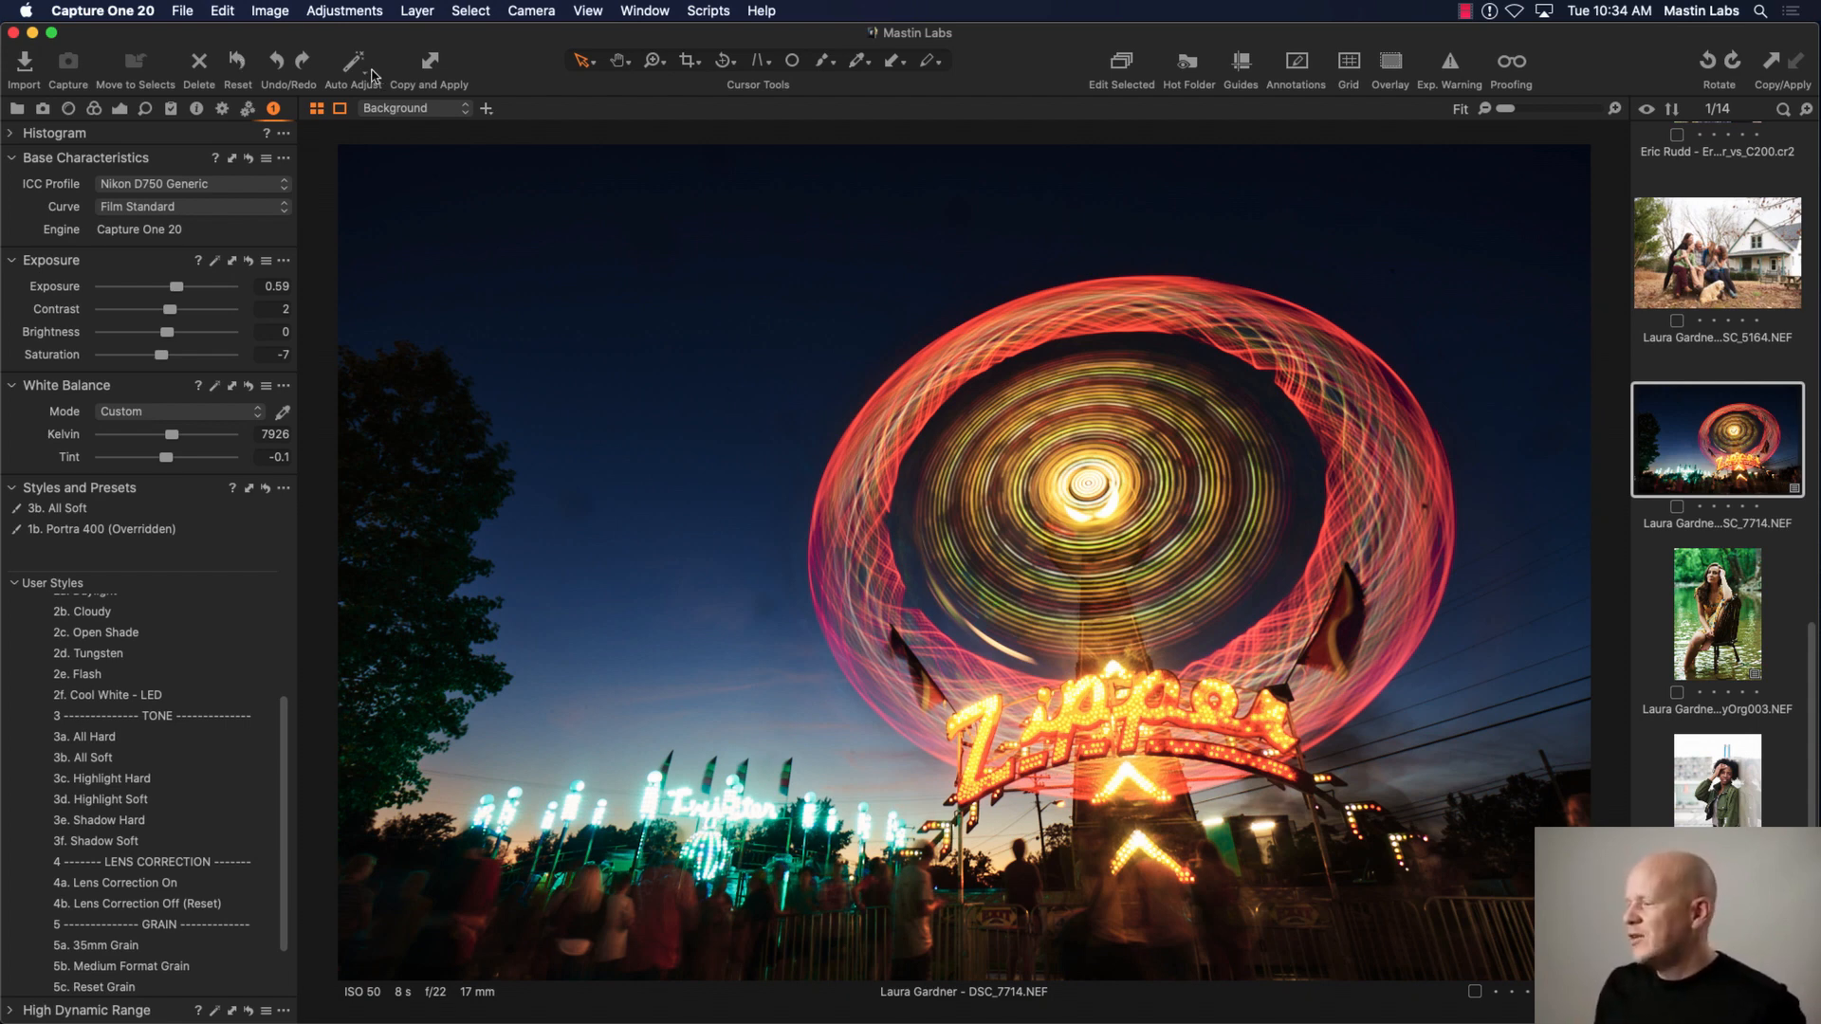
Step: Apply the 1a. Portra 160 film style to the outdoor bride and groom photo and set its exposure to 0.86
{"action": "scroll", "coordinate": [1712, 524], "scroll_direction": "down", "scroll_amount": 5}
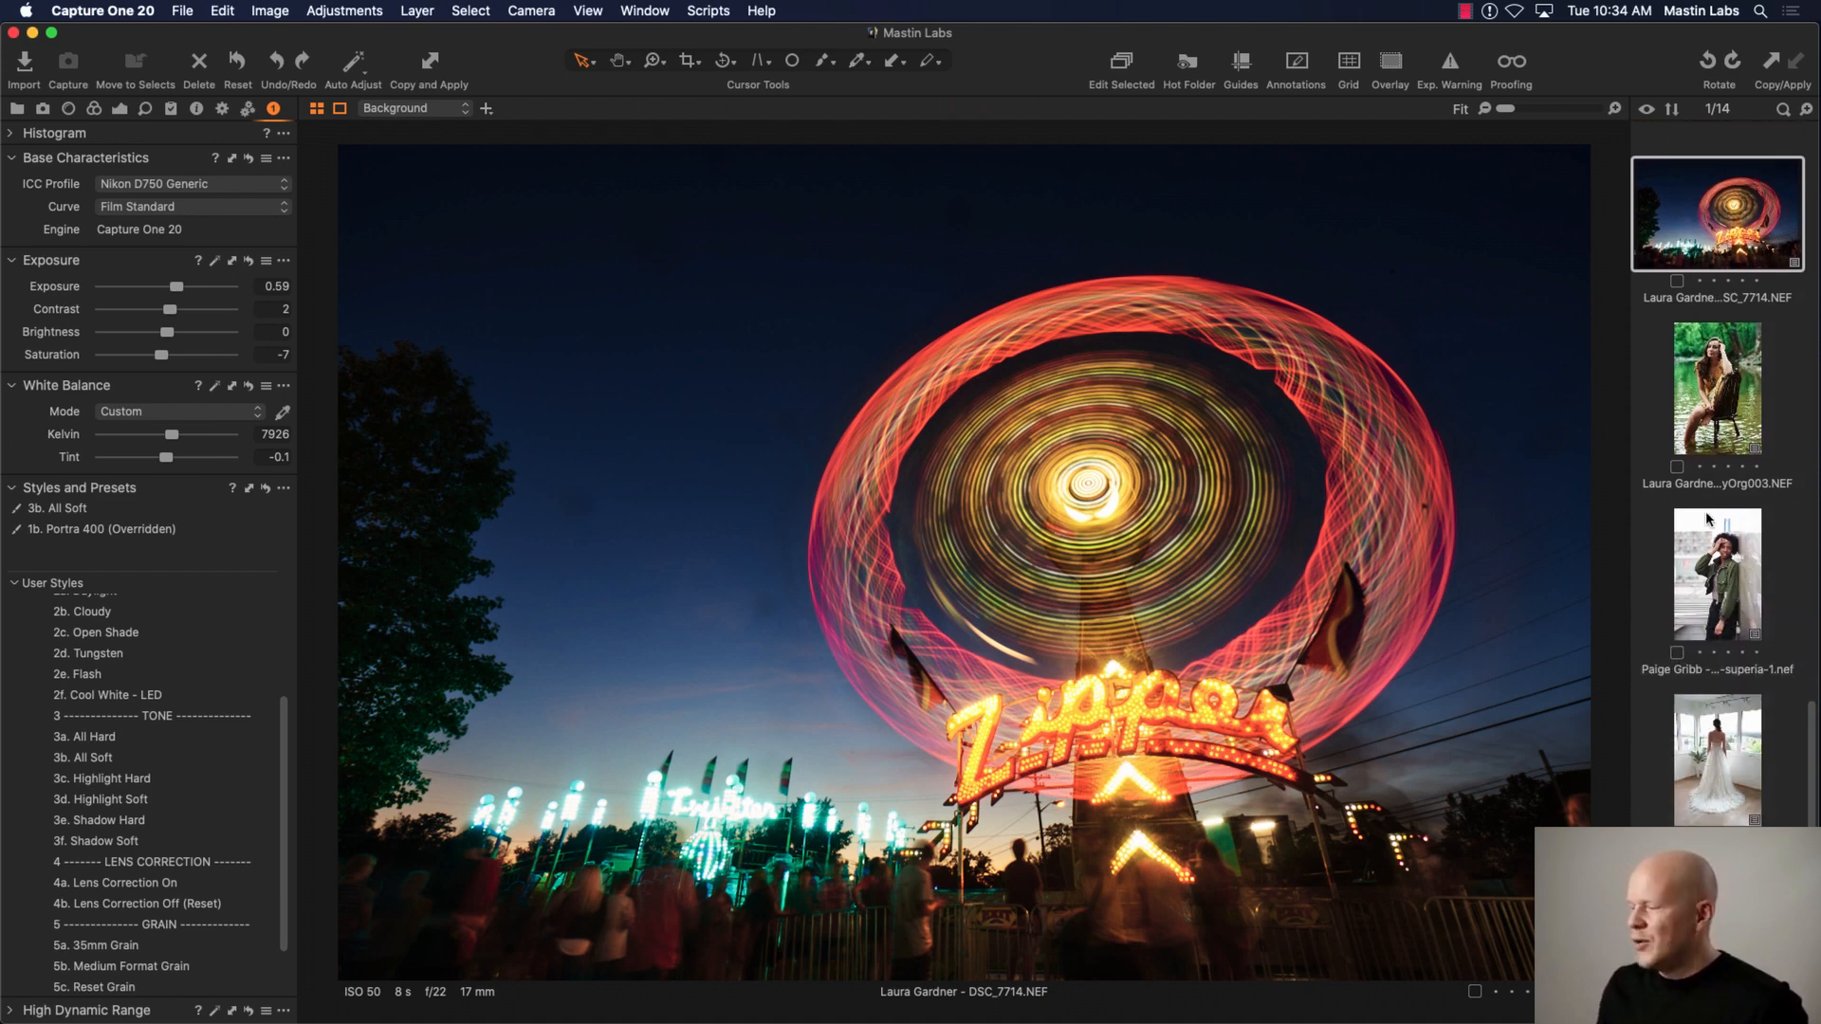
{"action": "scroll", "coordinate": [1703, 664], "scroll_direction": "down", "scroll_amount": 1}
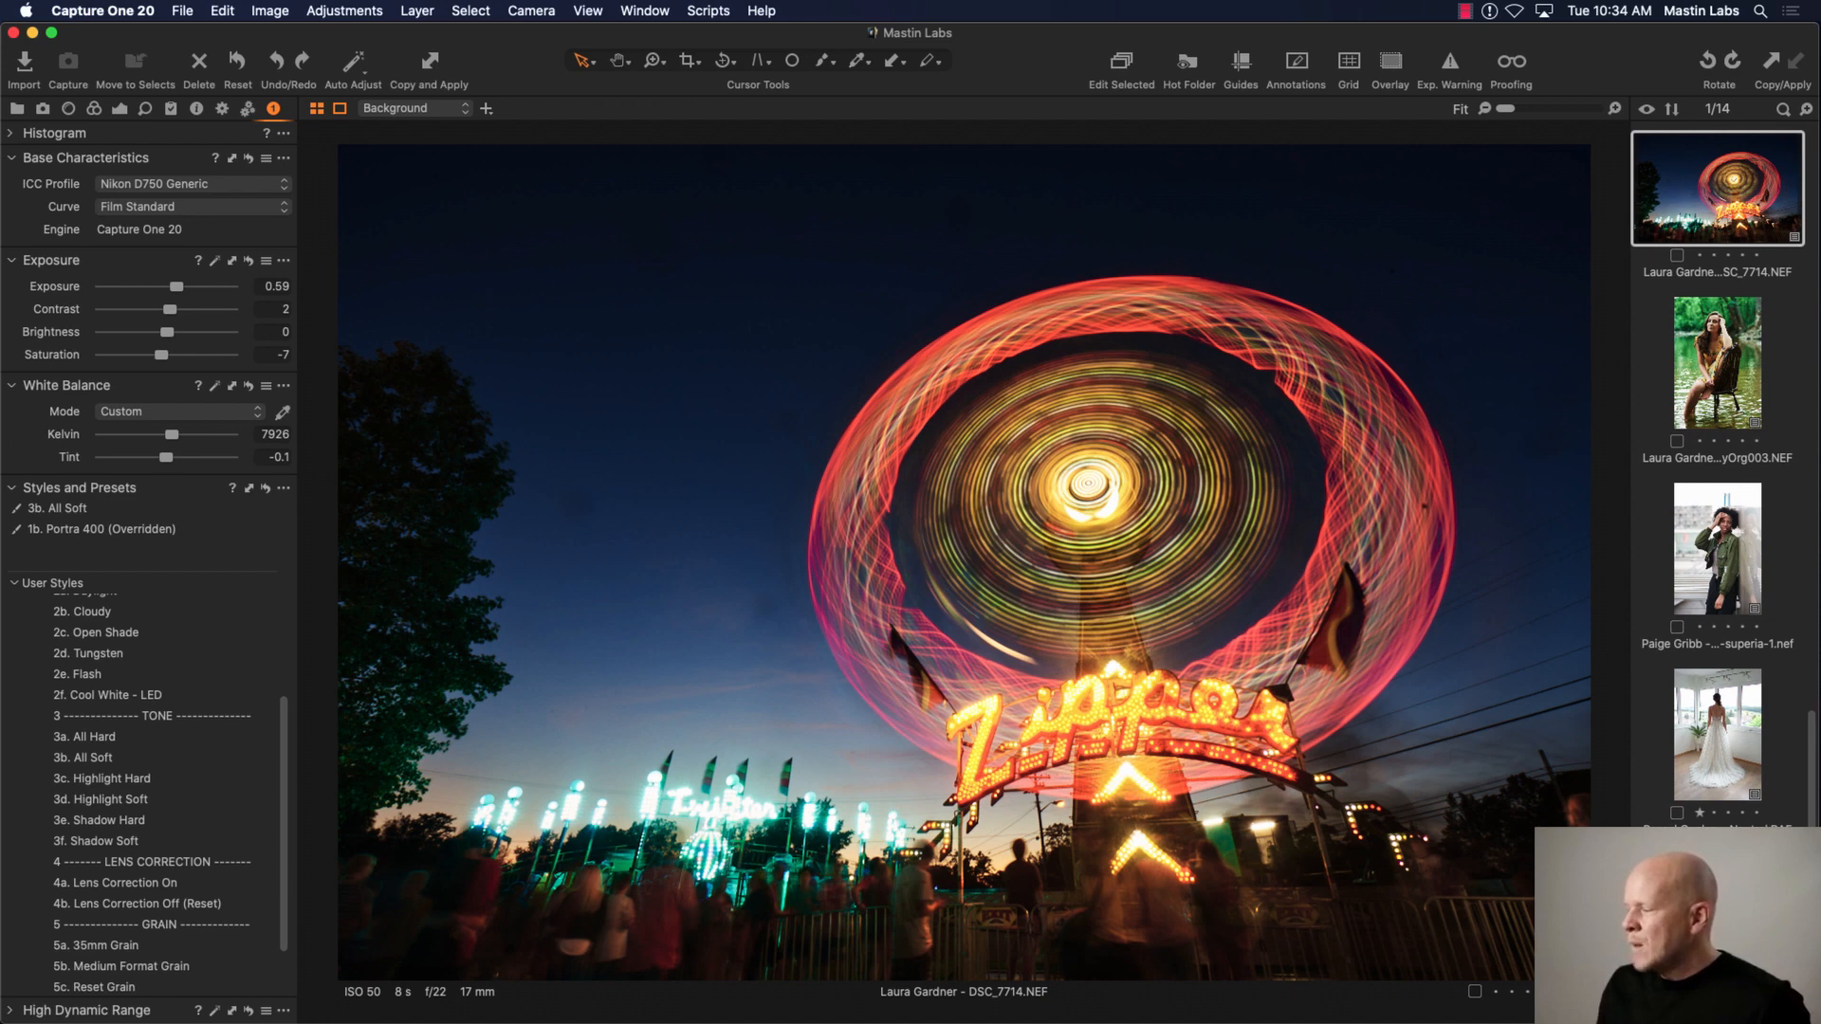
{"action": "left_click", "coordinate": [1717, 906]}
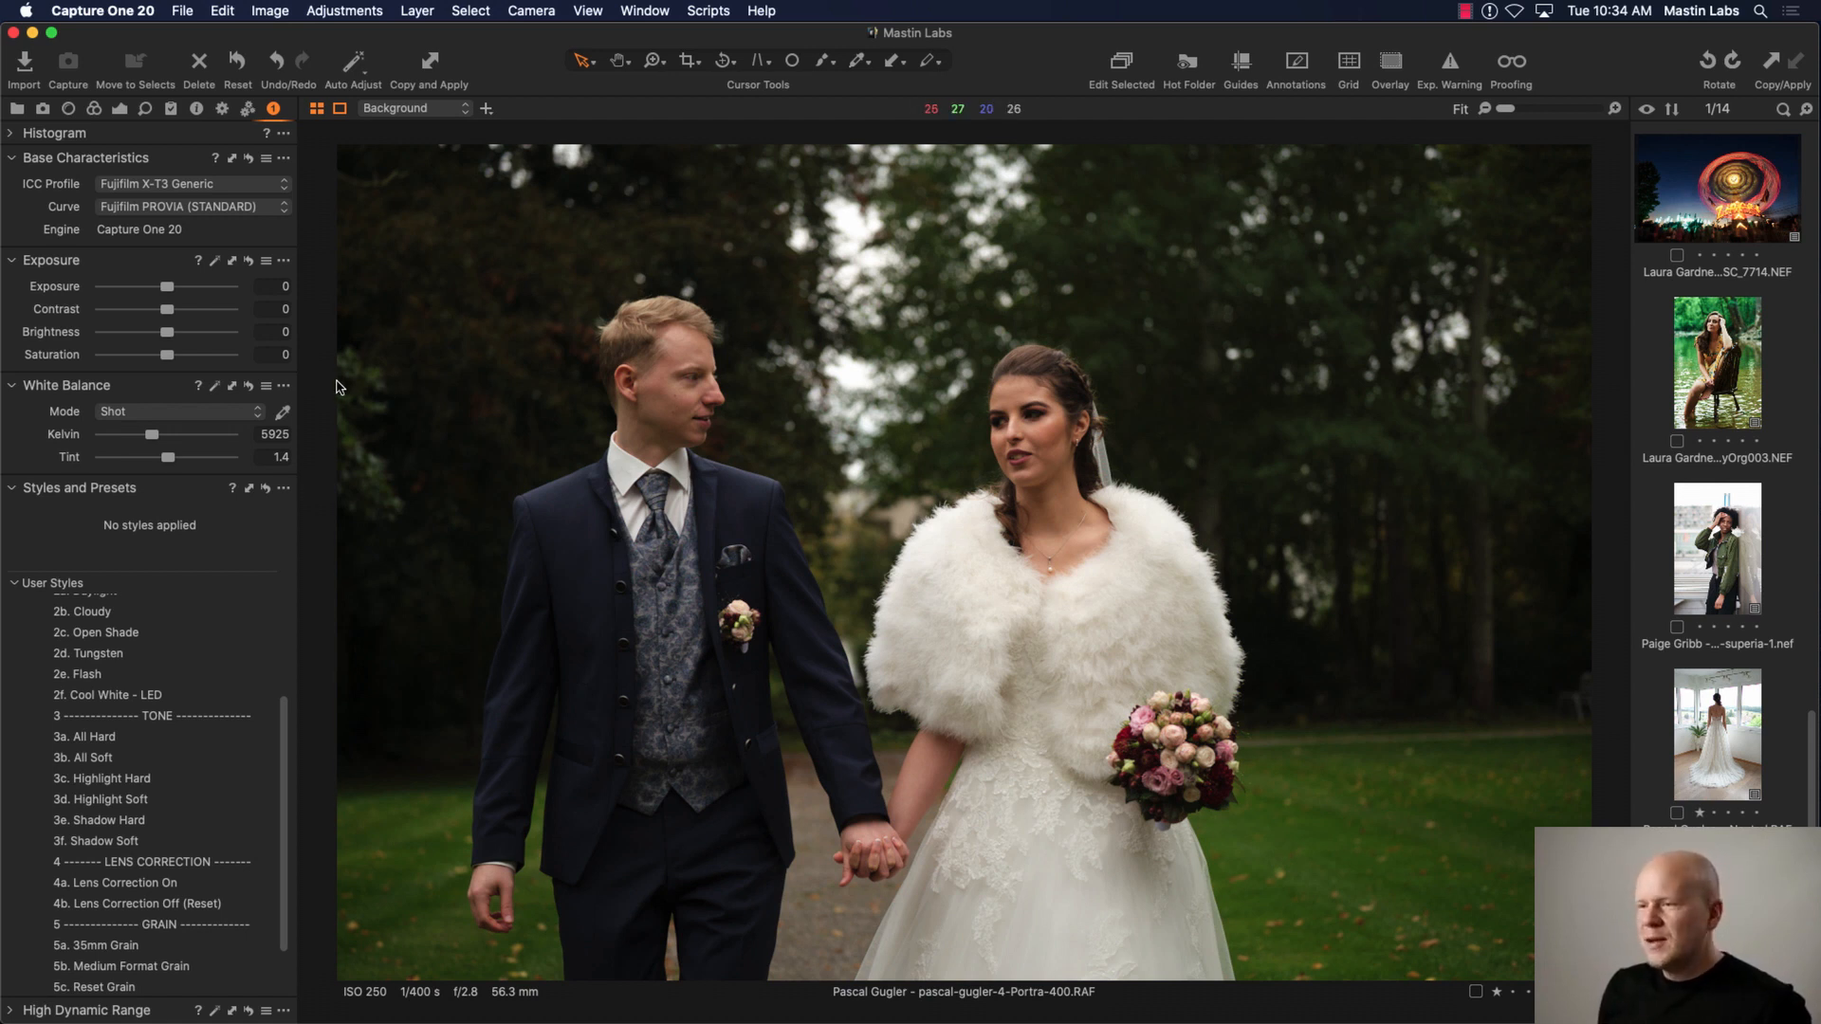
{"action": "scroll", "coordinate": [285, 802], "scroll_direction": "up", "scroll_amount": 1}
{"action": "scroll", "coordinate": [285, 803], "scroll_direction": "up", "scroll_amount": 5}
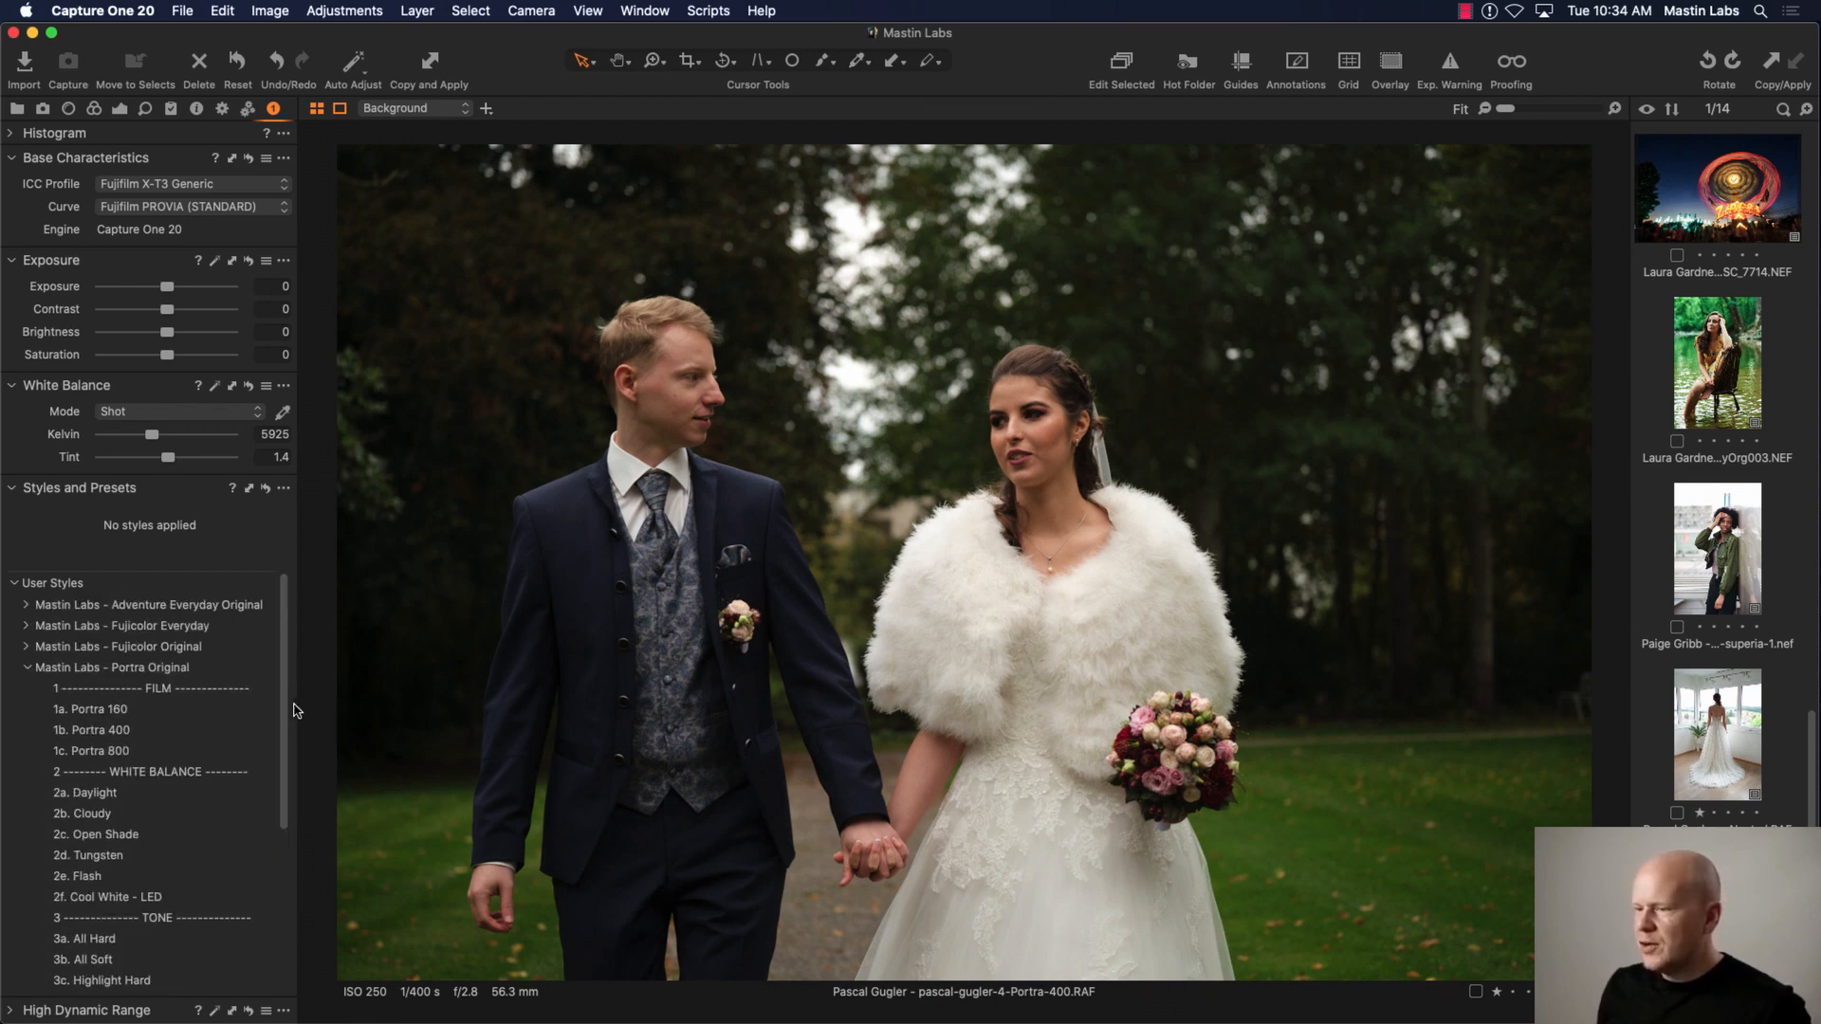
{"action": "left_click", "coordinate": [152, 712]}
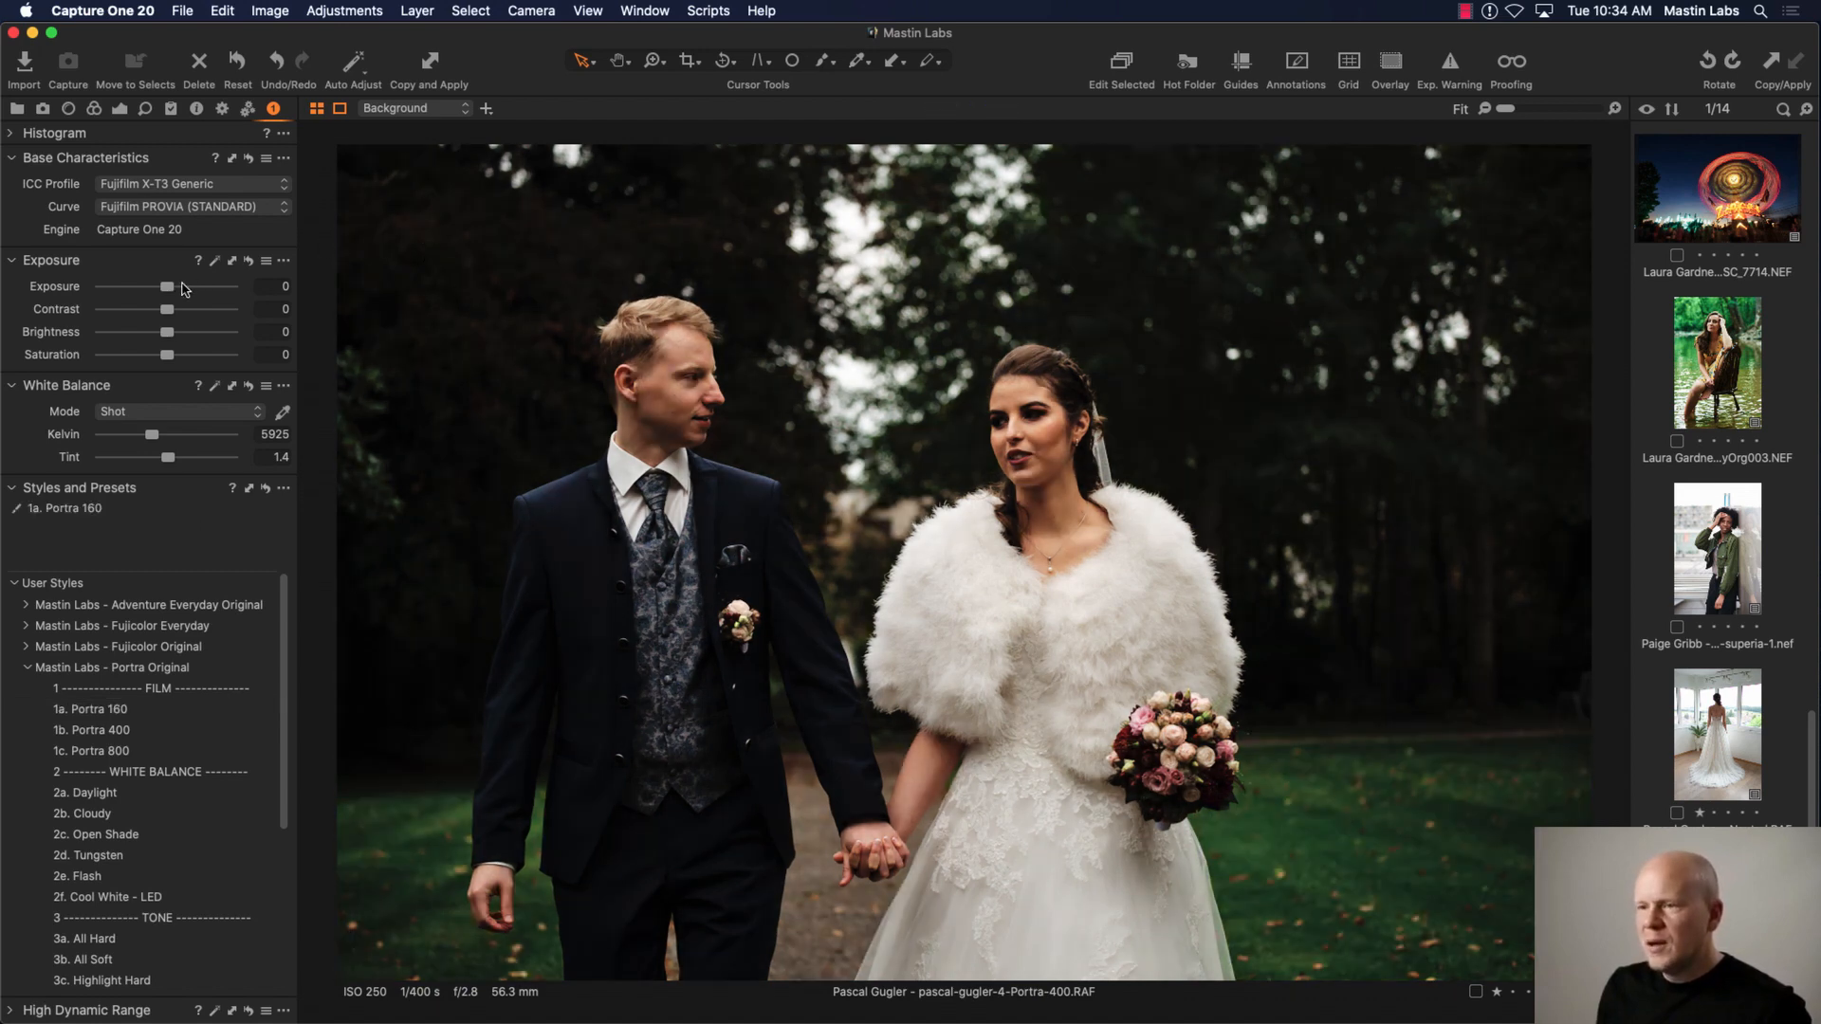
{"action": "left_click_drag", "start_coordinate": [167, 286], "coordinate": [184, 290]}
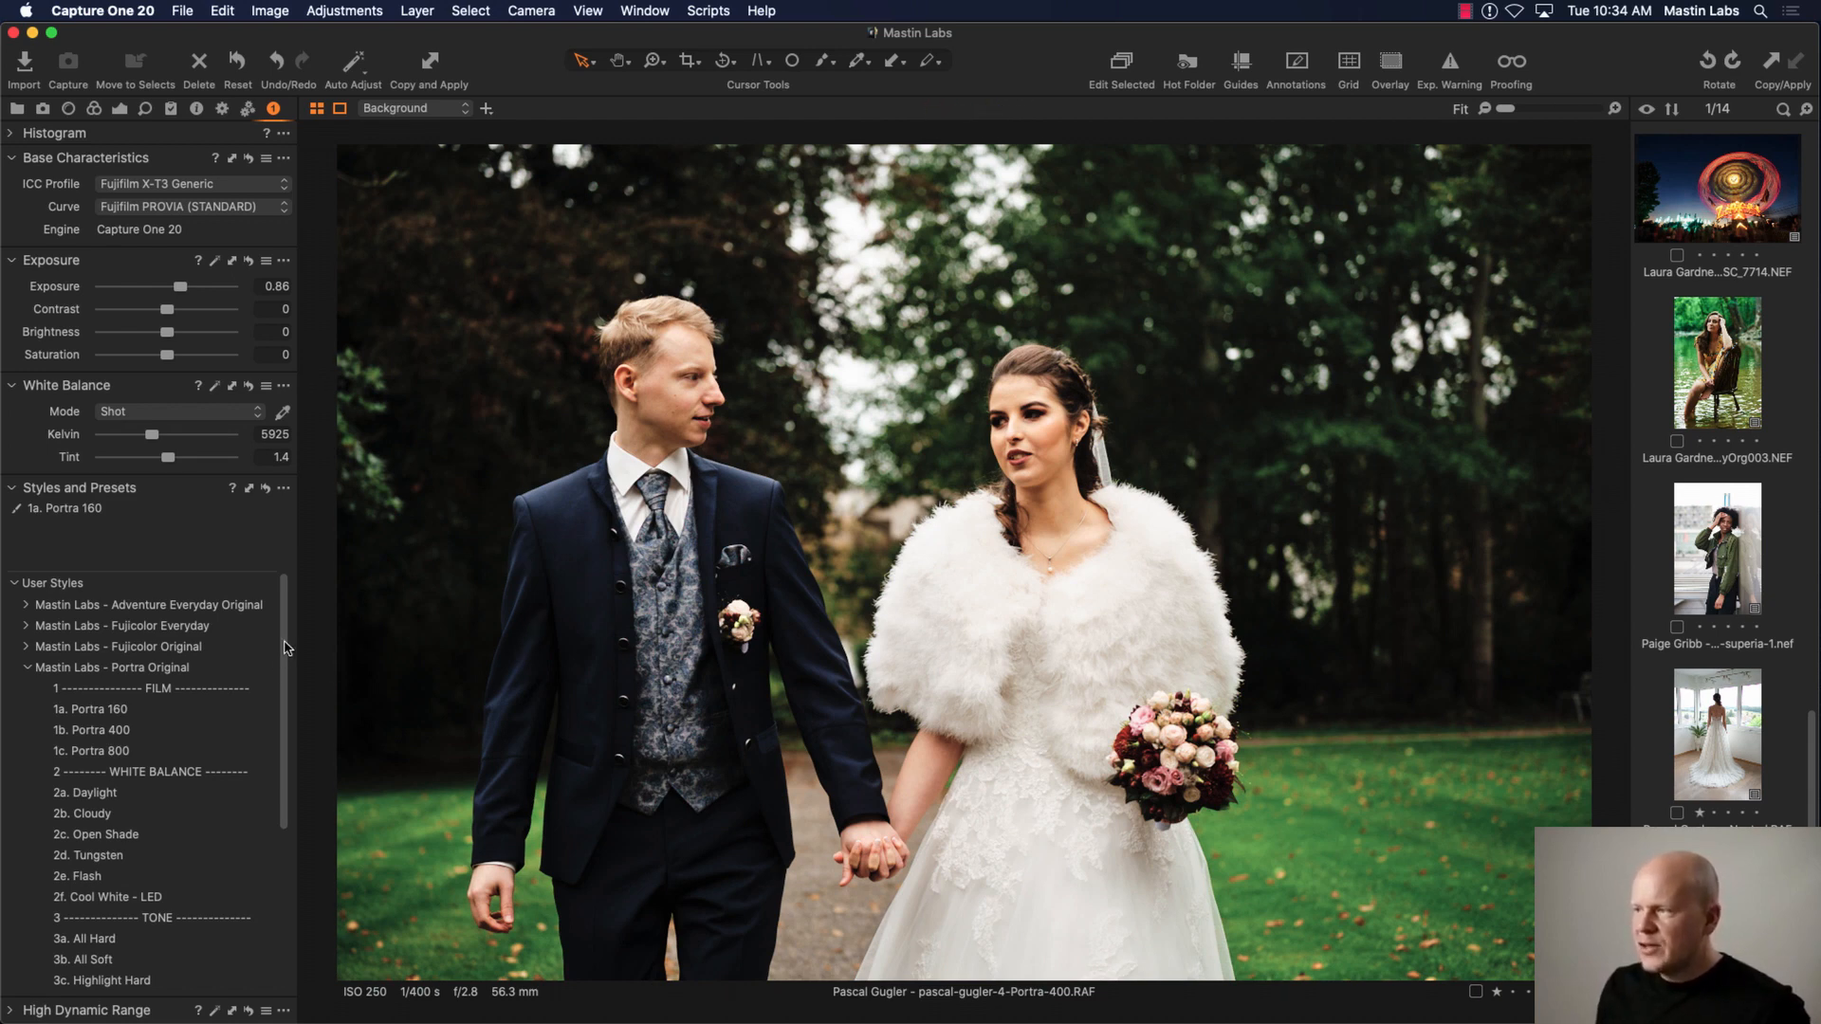
Step: Examine the bride's face, the groom's face and the background highlights at 100% in the reset original, then restore the edit
{"action": "left_click", "coordinate": [238, 63]}
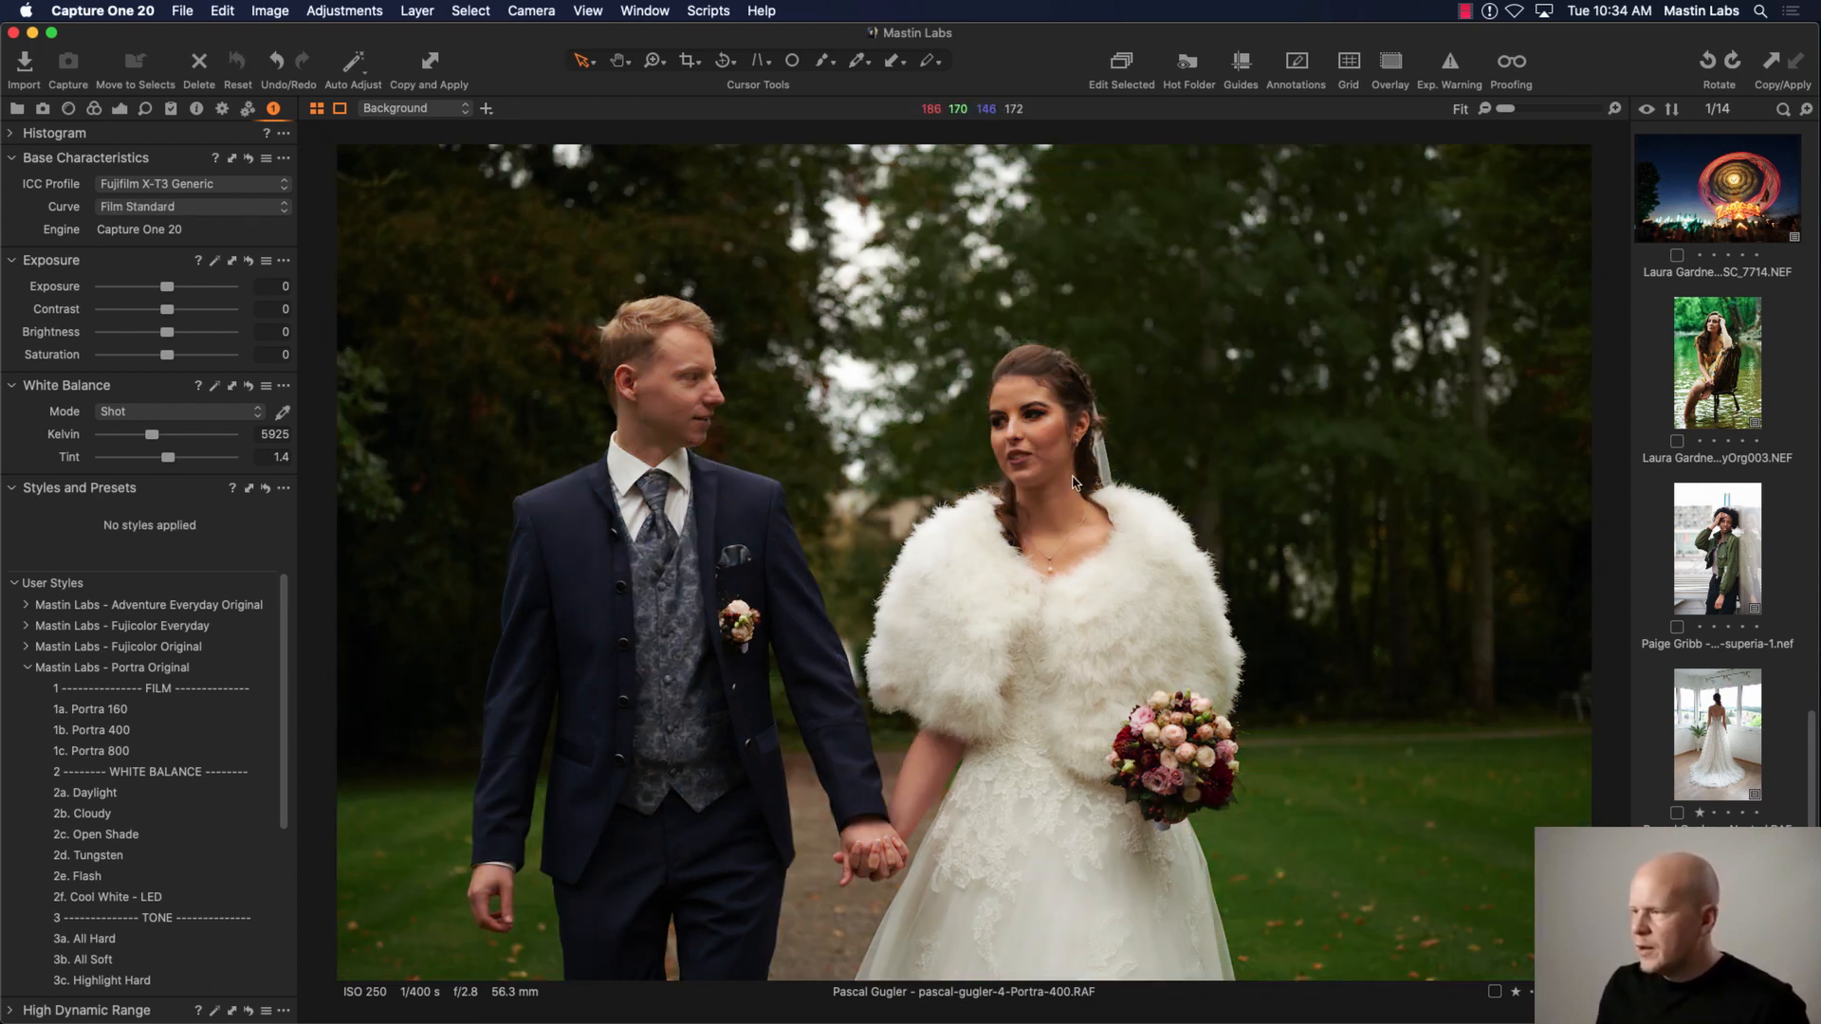
{"action": "left_click", "coordinate": [1614, 109]}
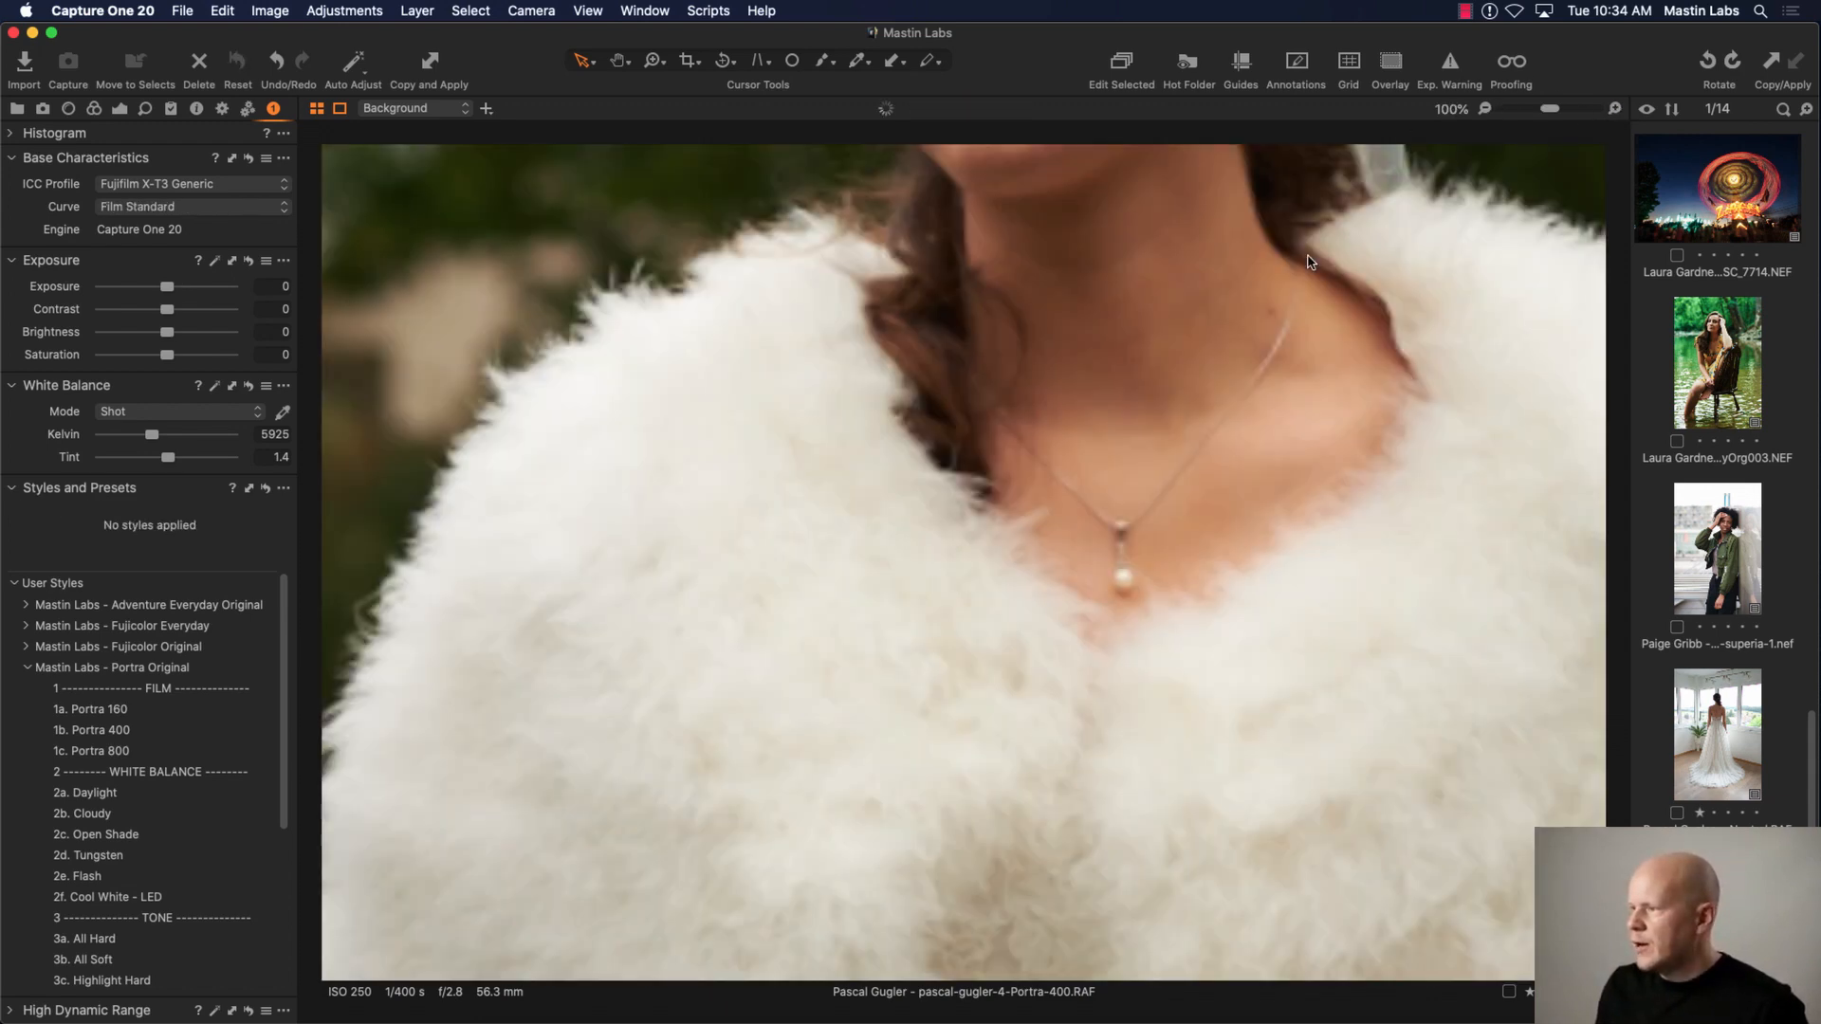
{"action": "scroll", "coordinate": [1103, 413], "scroll_direction": "up", "scroll_amount": 10}
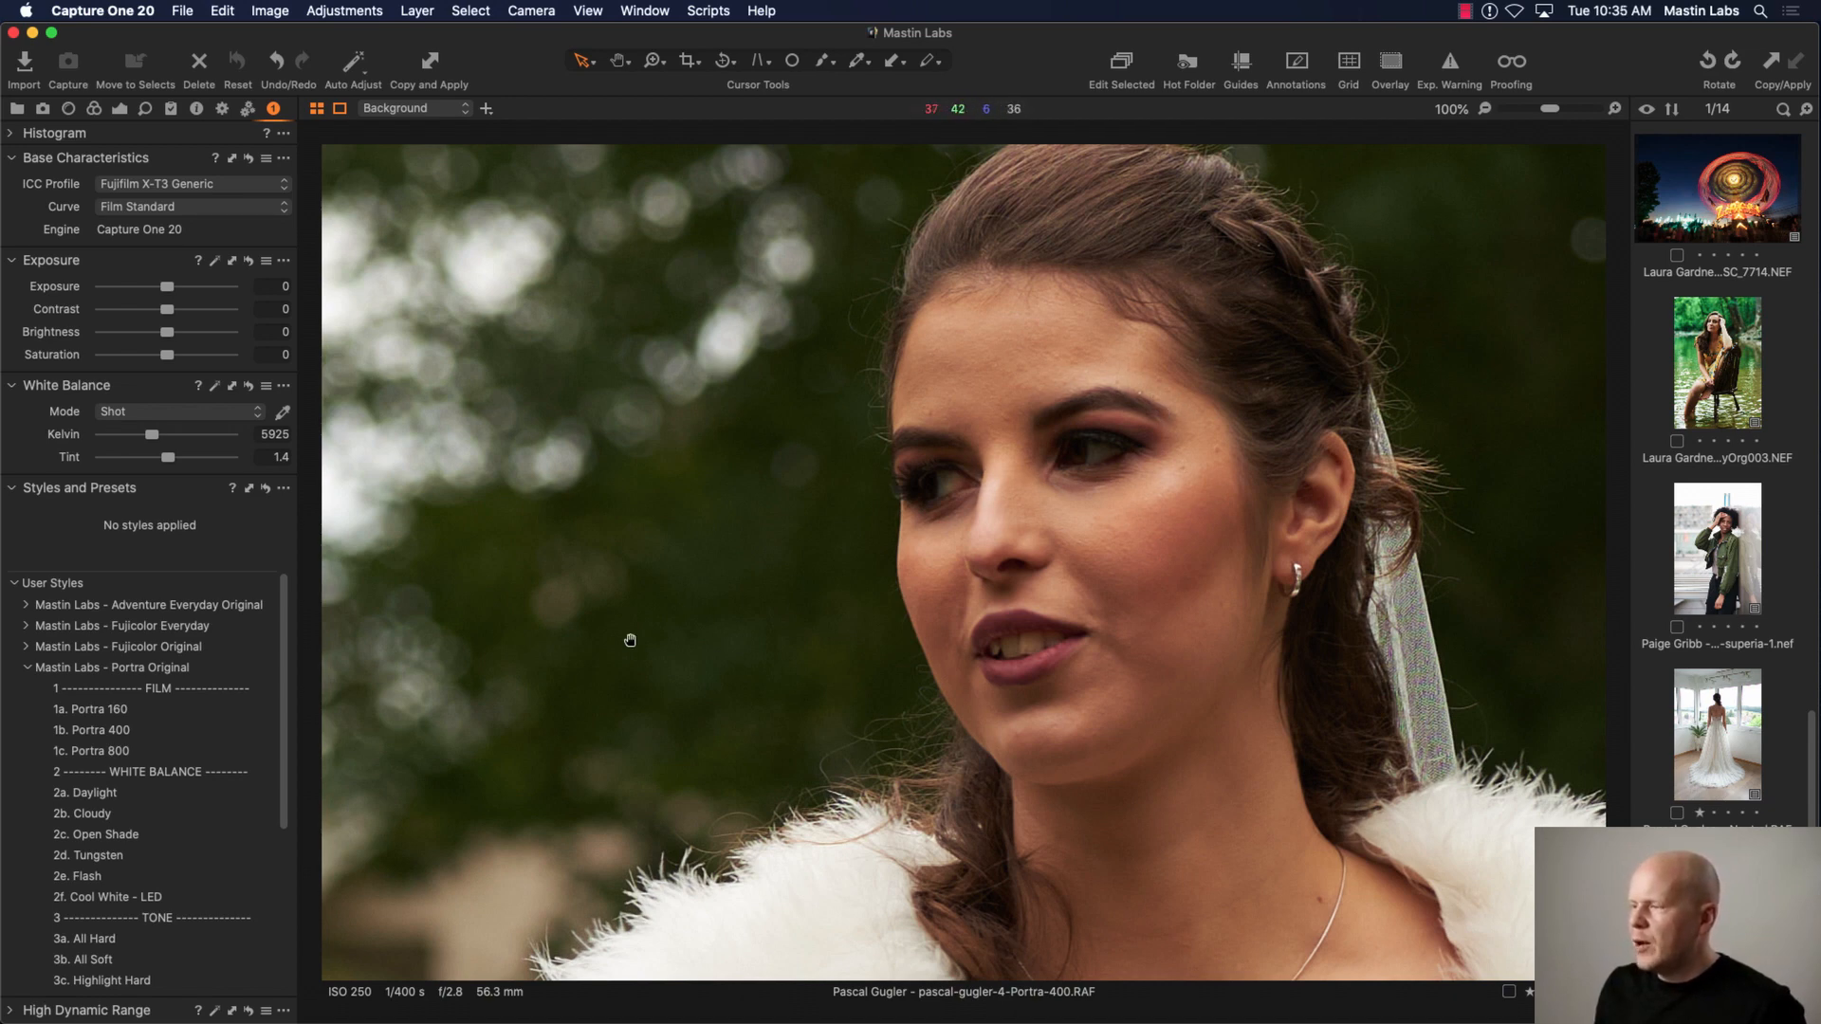
{"action": "left_click_drag", "start_coordinate": [630, 638], "coordinate": [1170, 545]}
{"action": "left_click_drag", "start_coordinate": [683, 512], "coordinate": [1247, 597]}
{"action": "left_click_drag", "start_coordinate": [964, 423], "coordinate": [955, 477]}
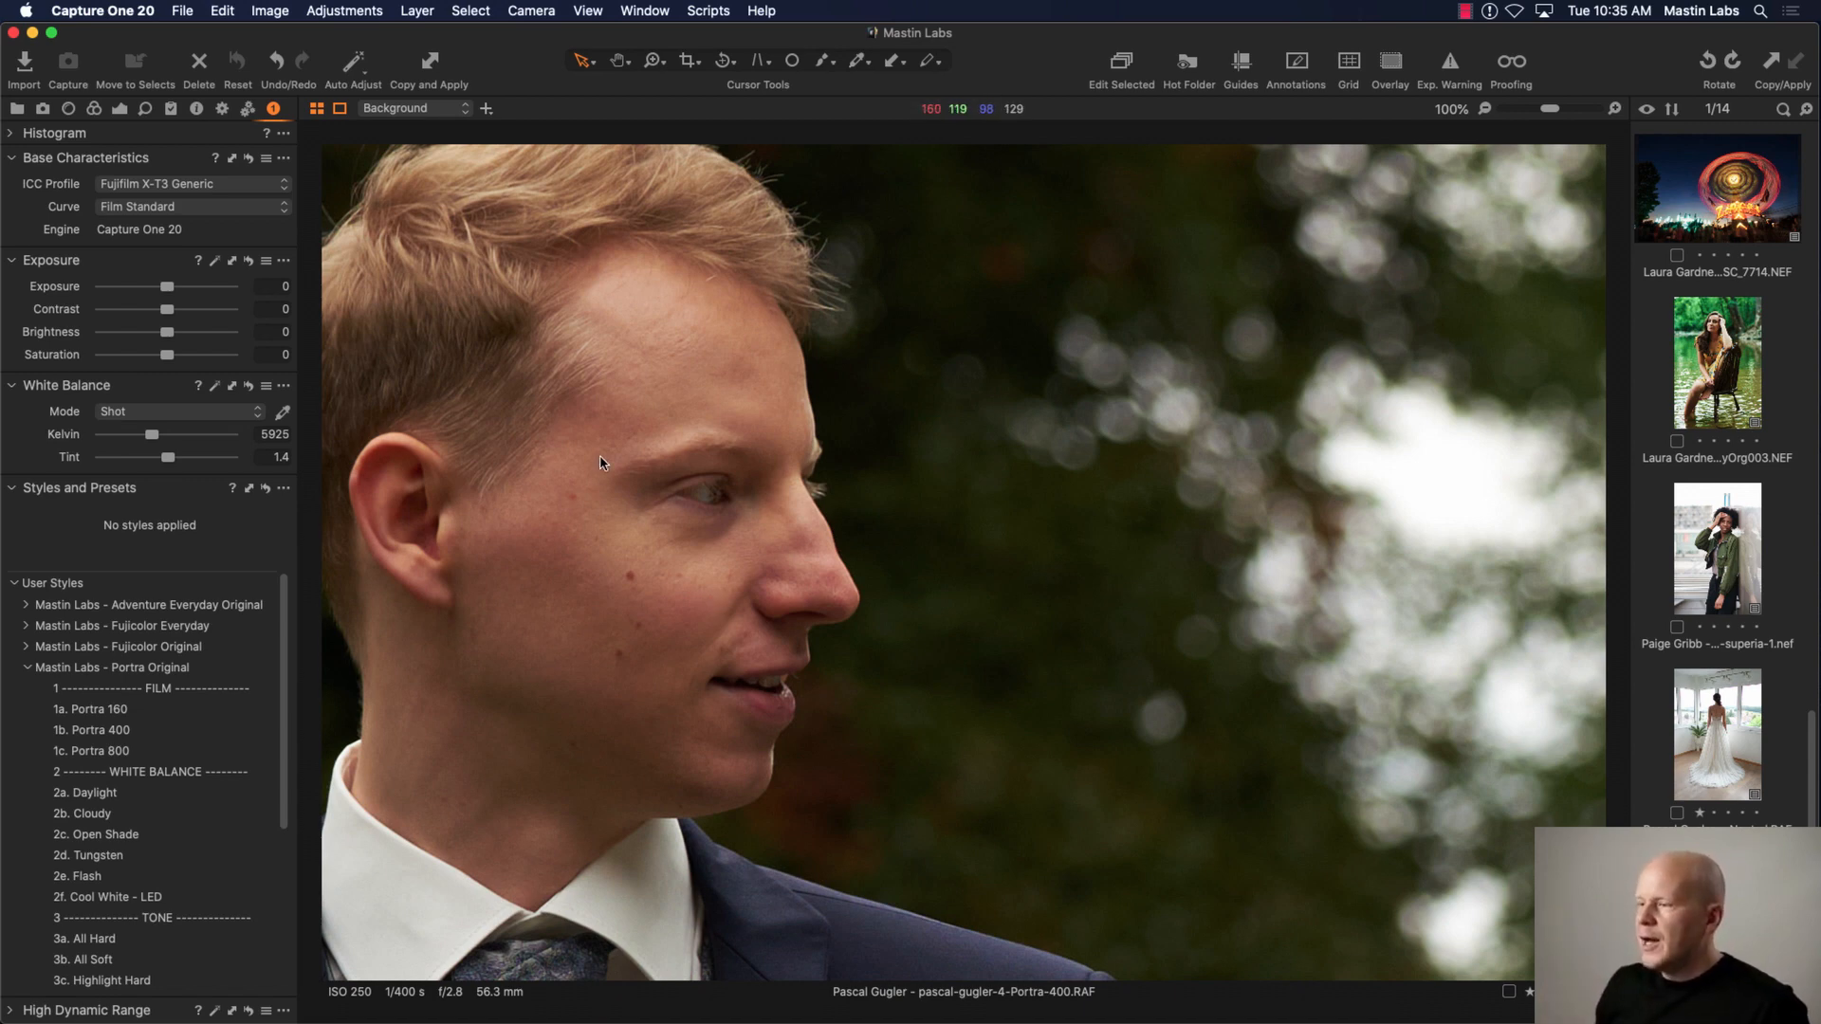
{"action": "left_click_drag", "start_coordinate": [1442, 509], "coordinate": [931, 480]}
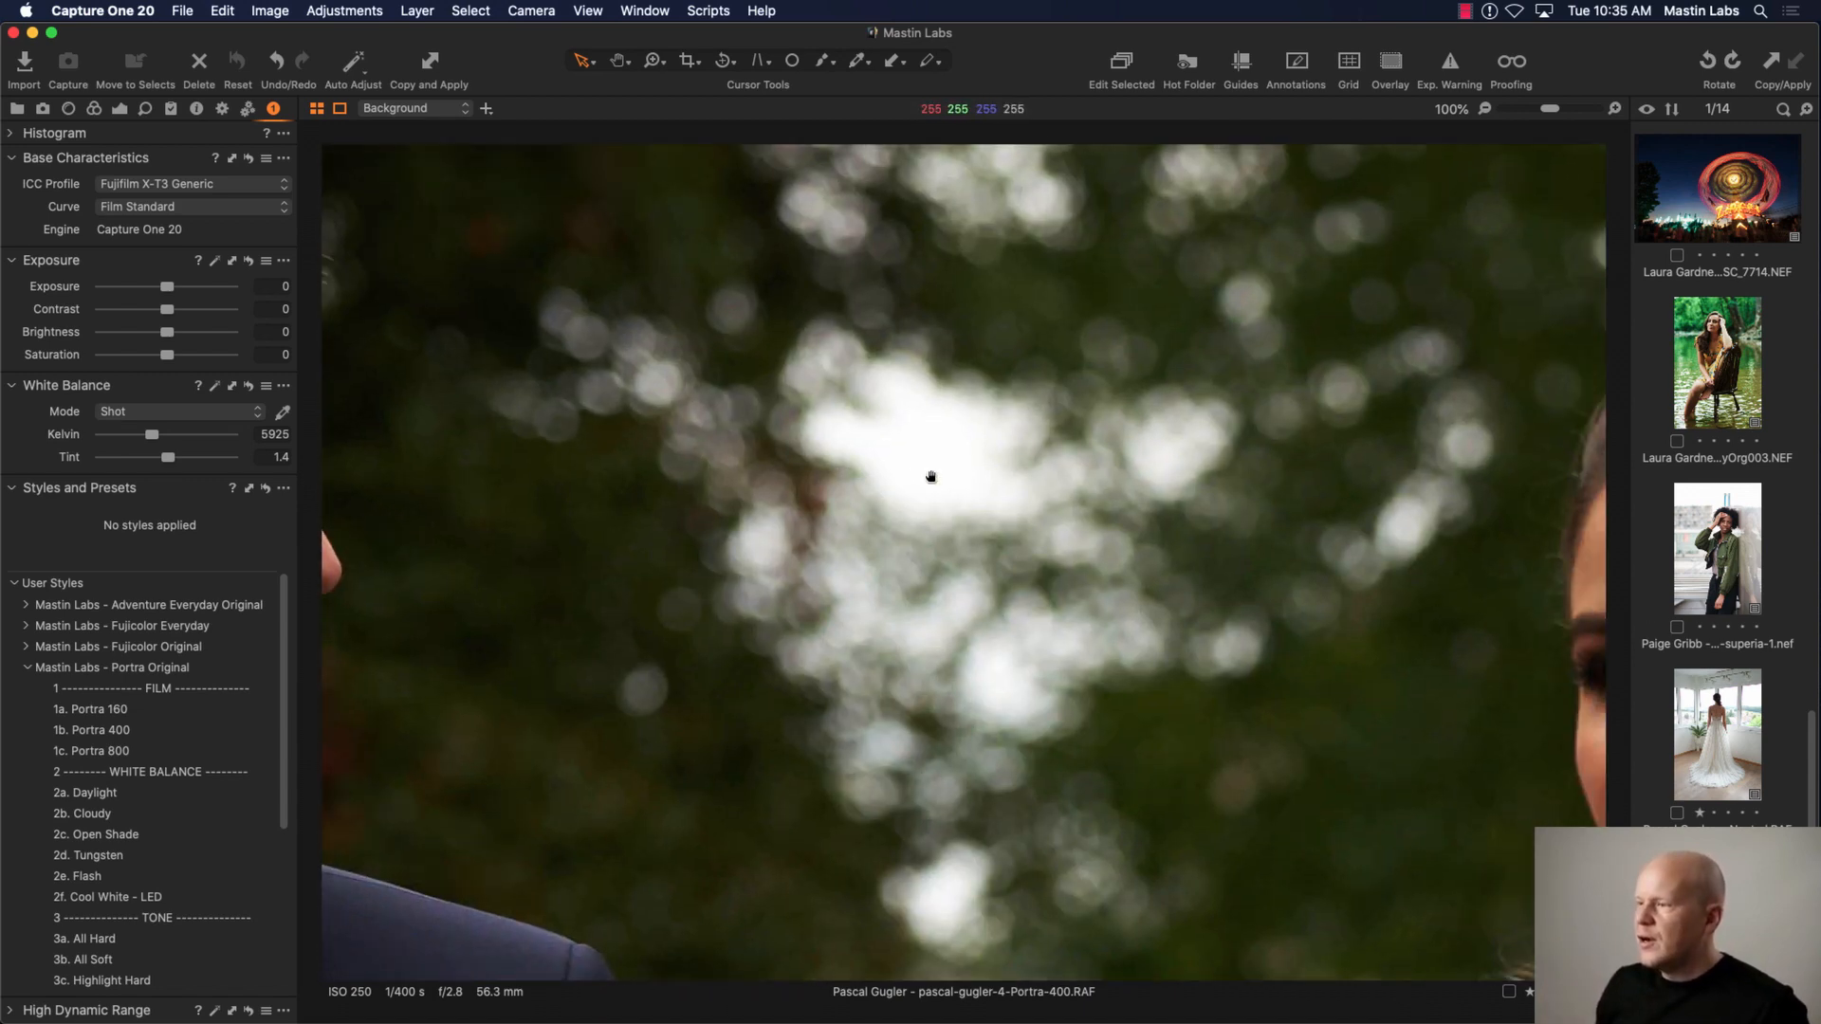
{"action": "left_click", "coordinate": [1485, 109]}
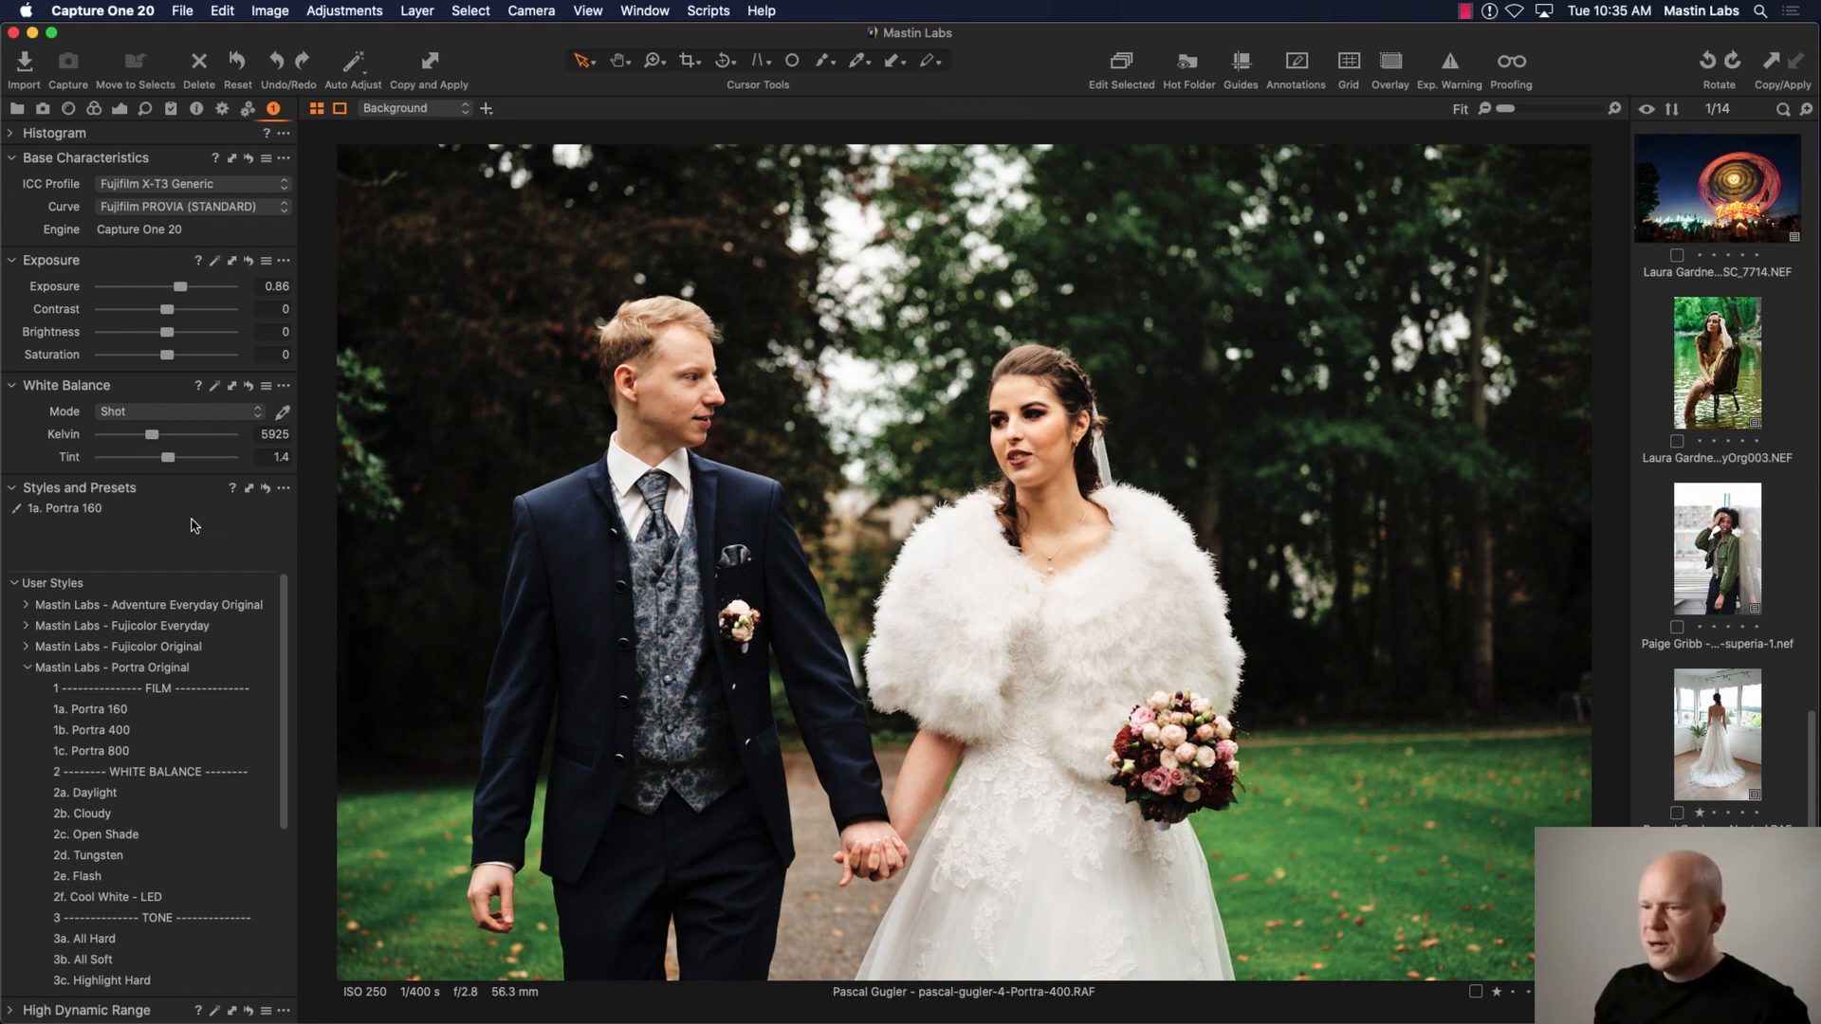
Step: Set the bride and groom photo to 6193 Kelvin and apply the 3b. All Soft tone style
{"action": "left_click_drag", "start_coordinate": [157, 441], "coordinate": [159, 441]}
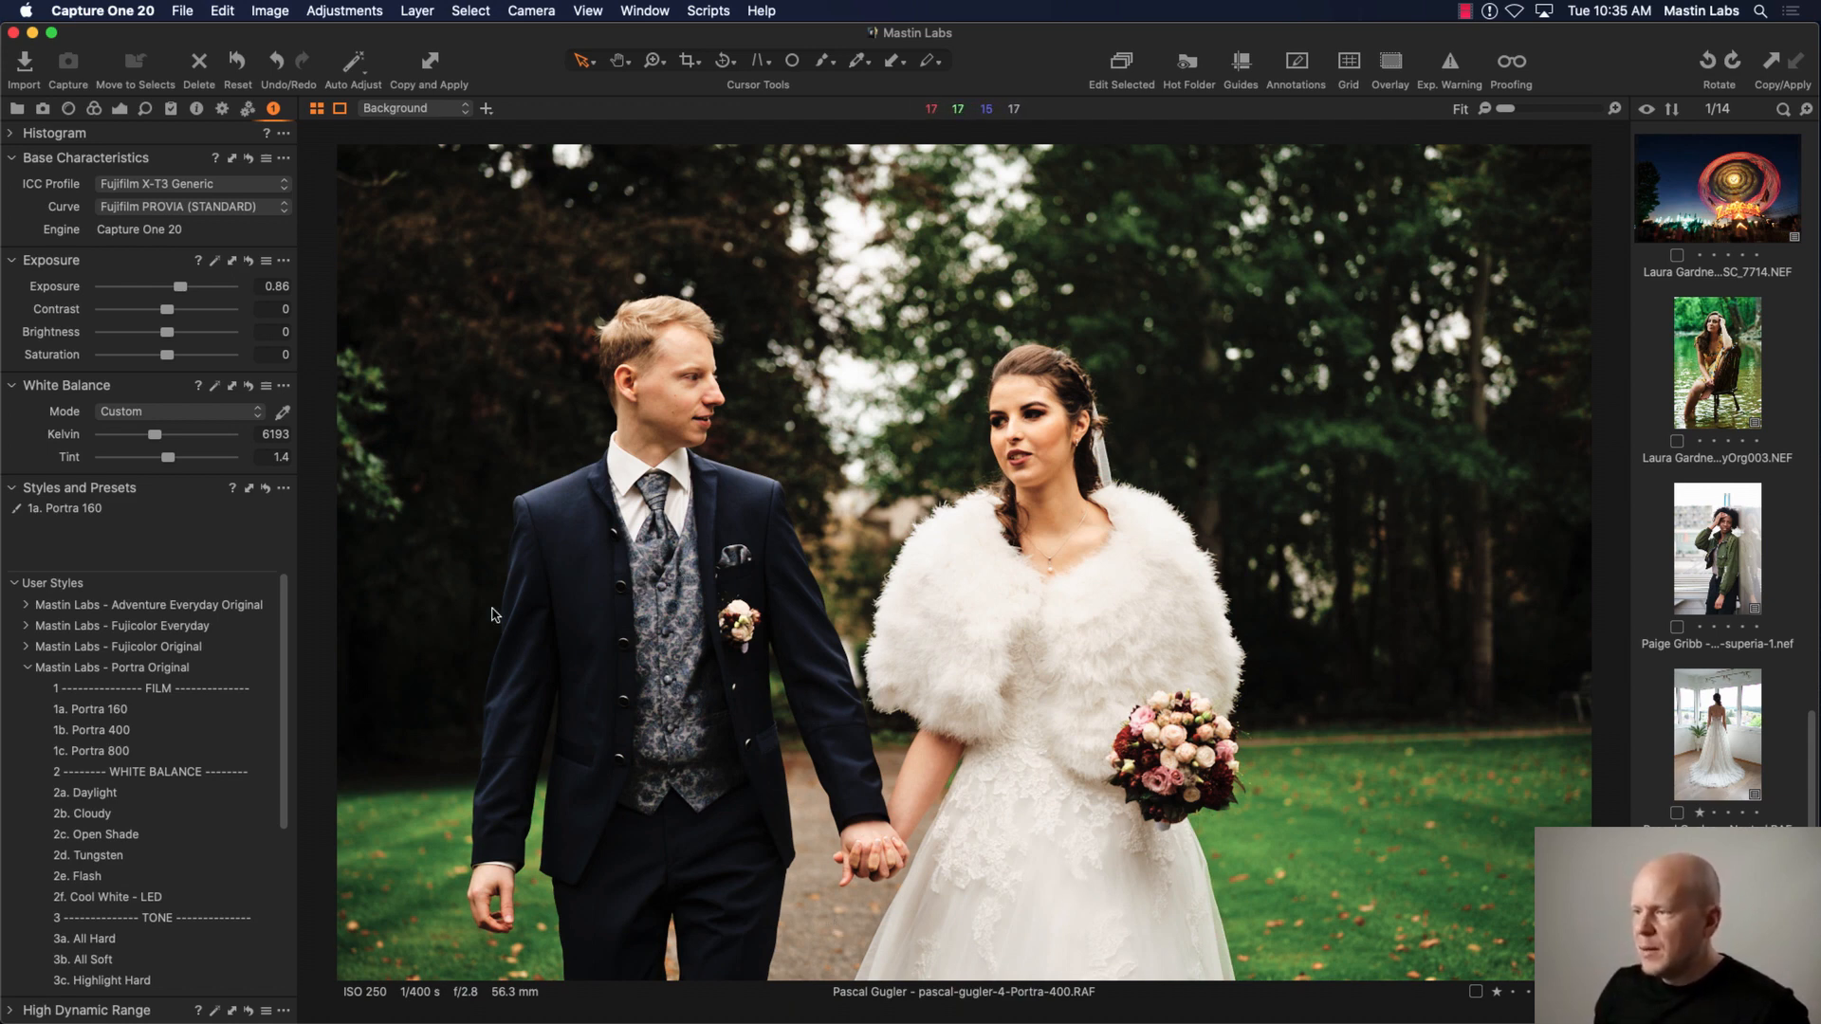
{"action": "left_click_drag", "start_coordinate": [282, 603], "coordinate": [291, 746]}
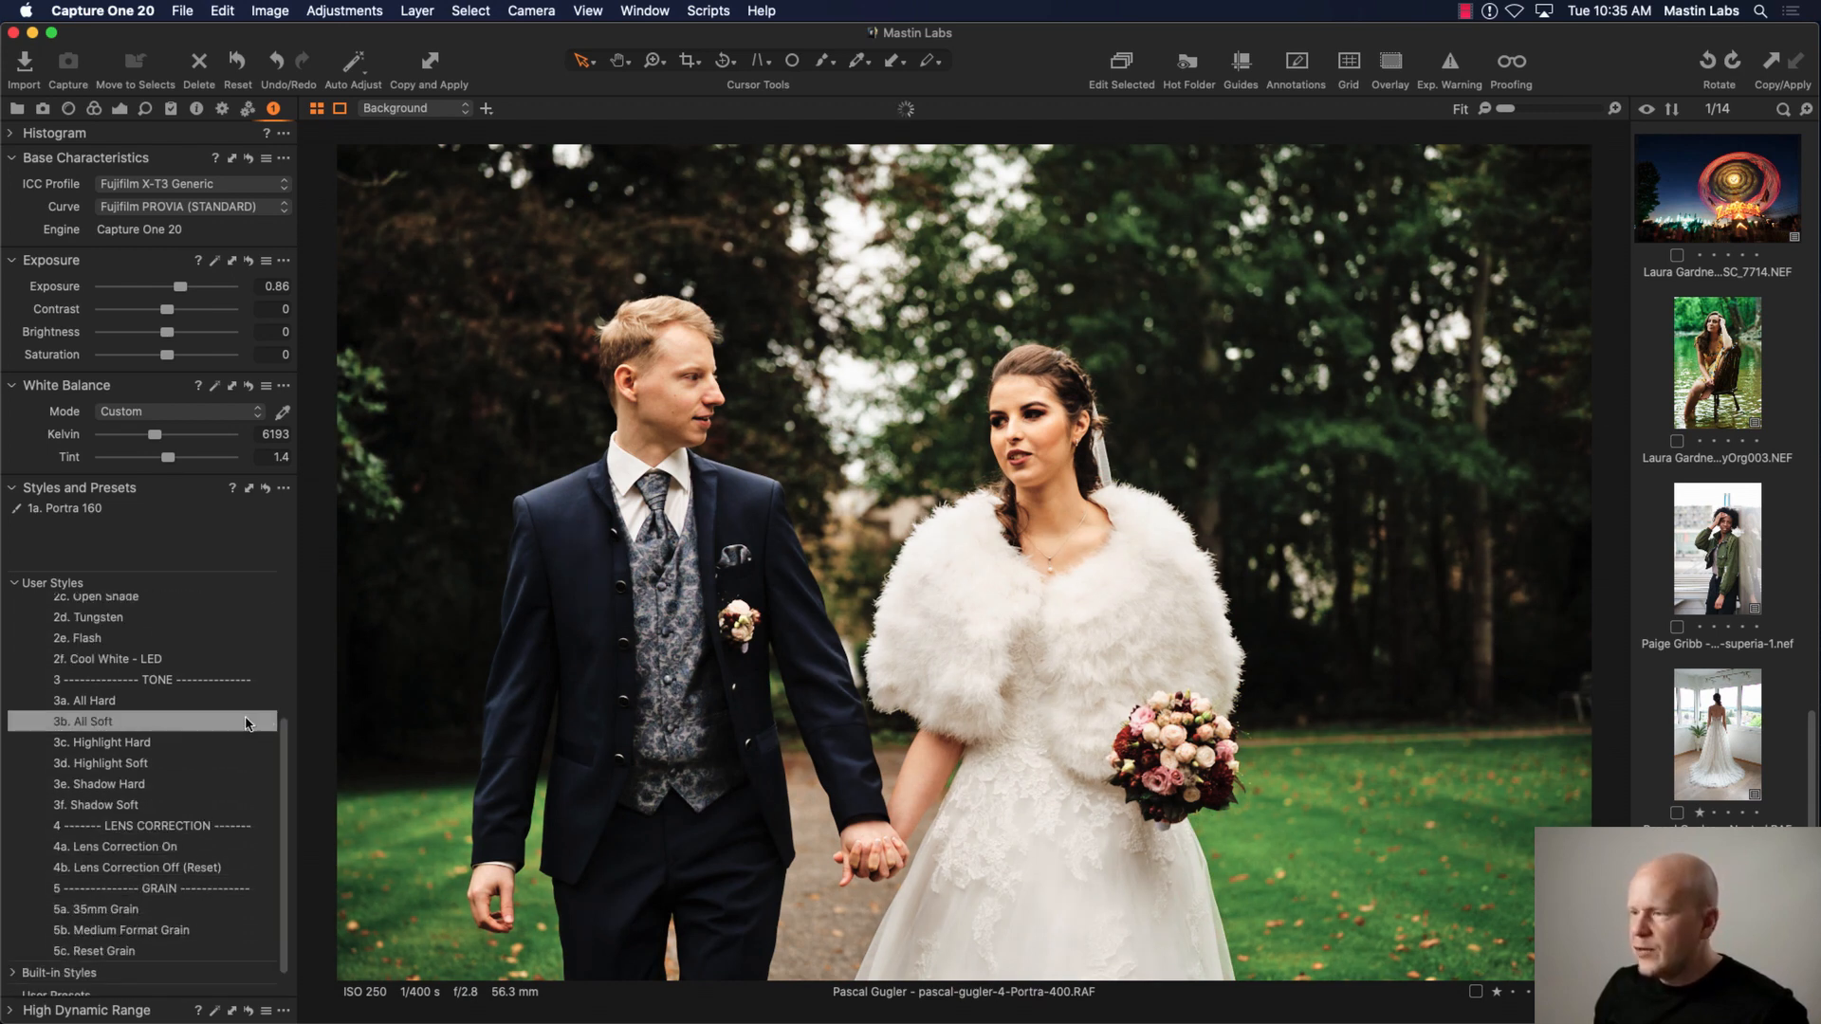
{"action": "left_click", "coordinate": [246, 723]}
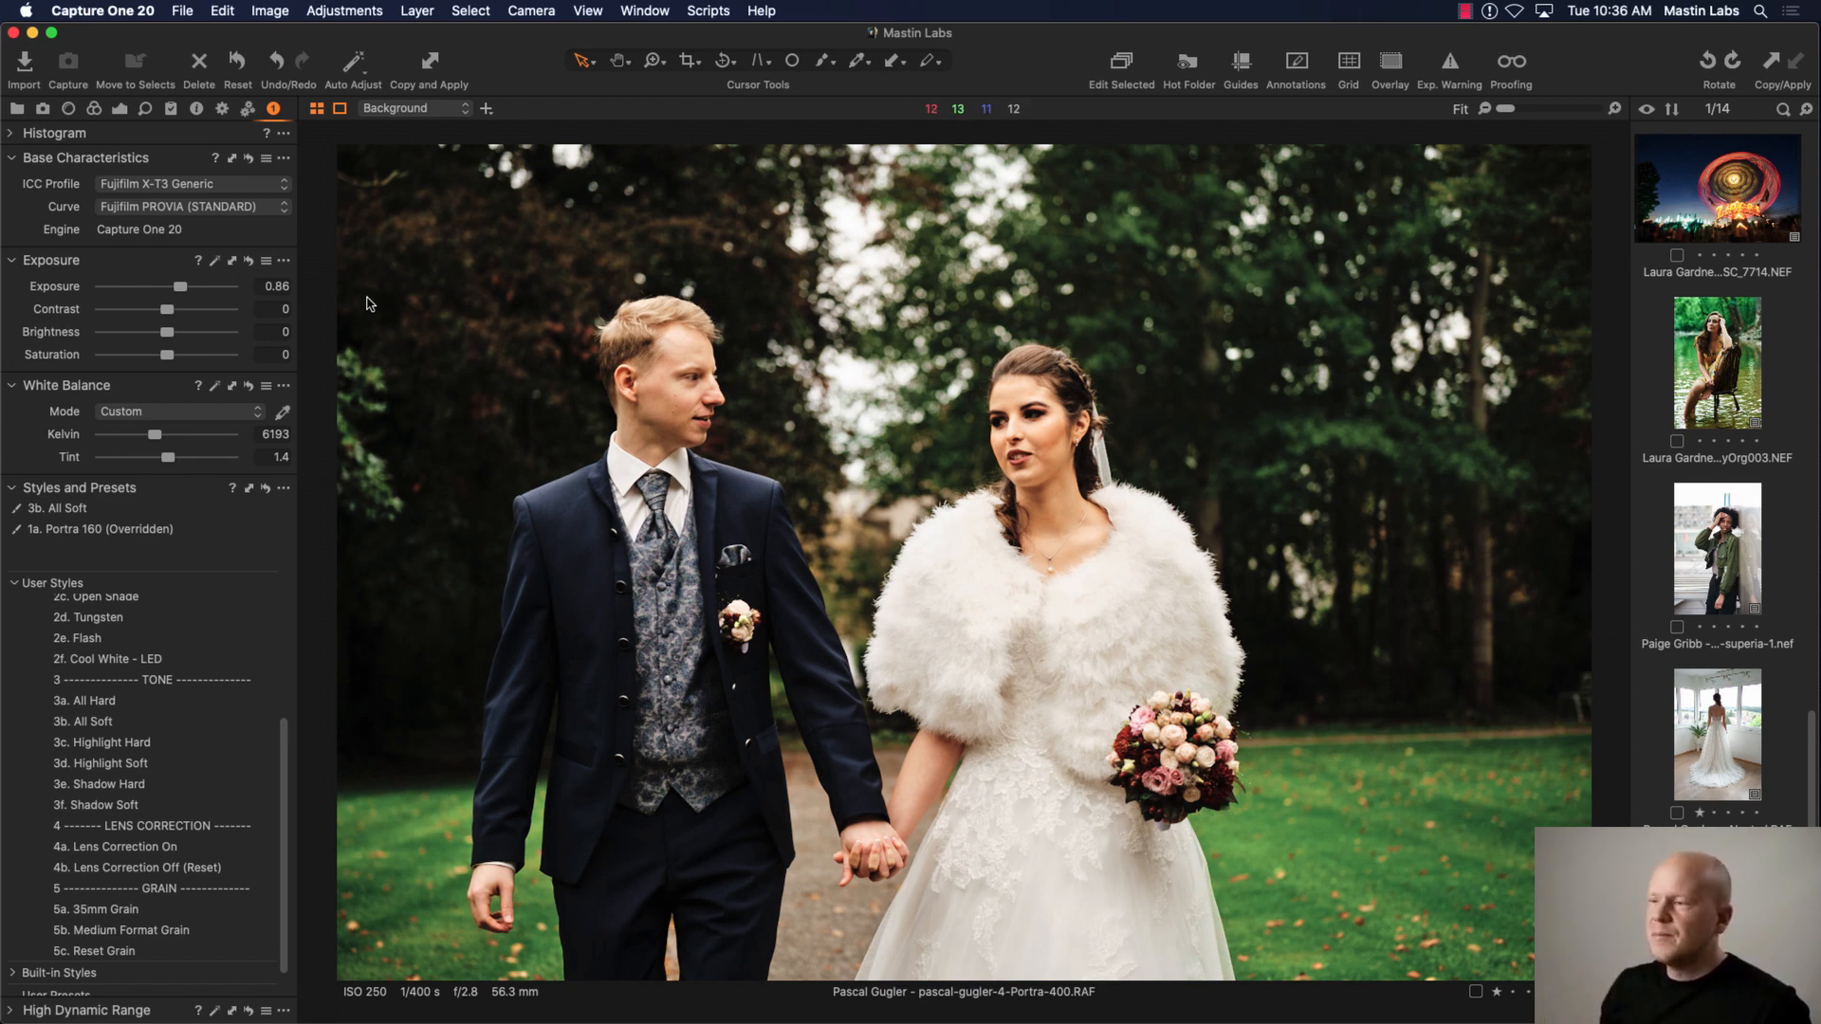
Step: Compare the finished bride and groom edit with the reset original, keeping the edit
{"action": "left_click", "coordinate": [237, 62]}
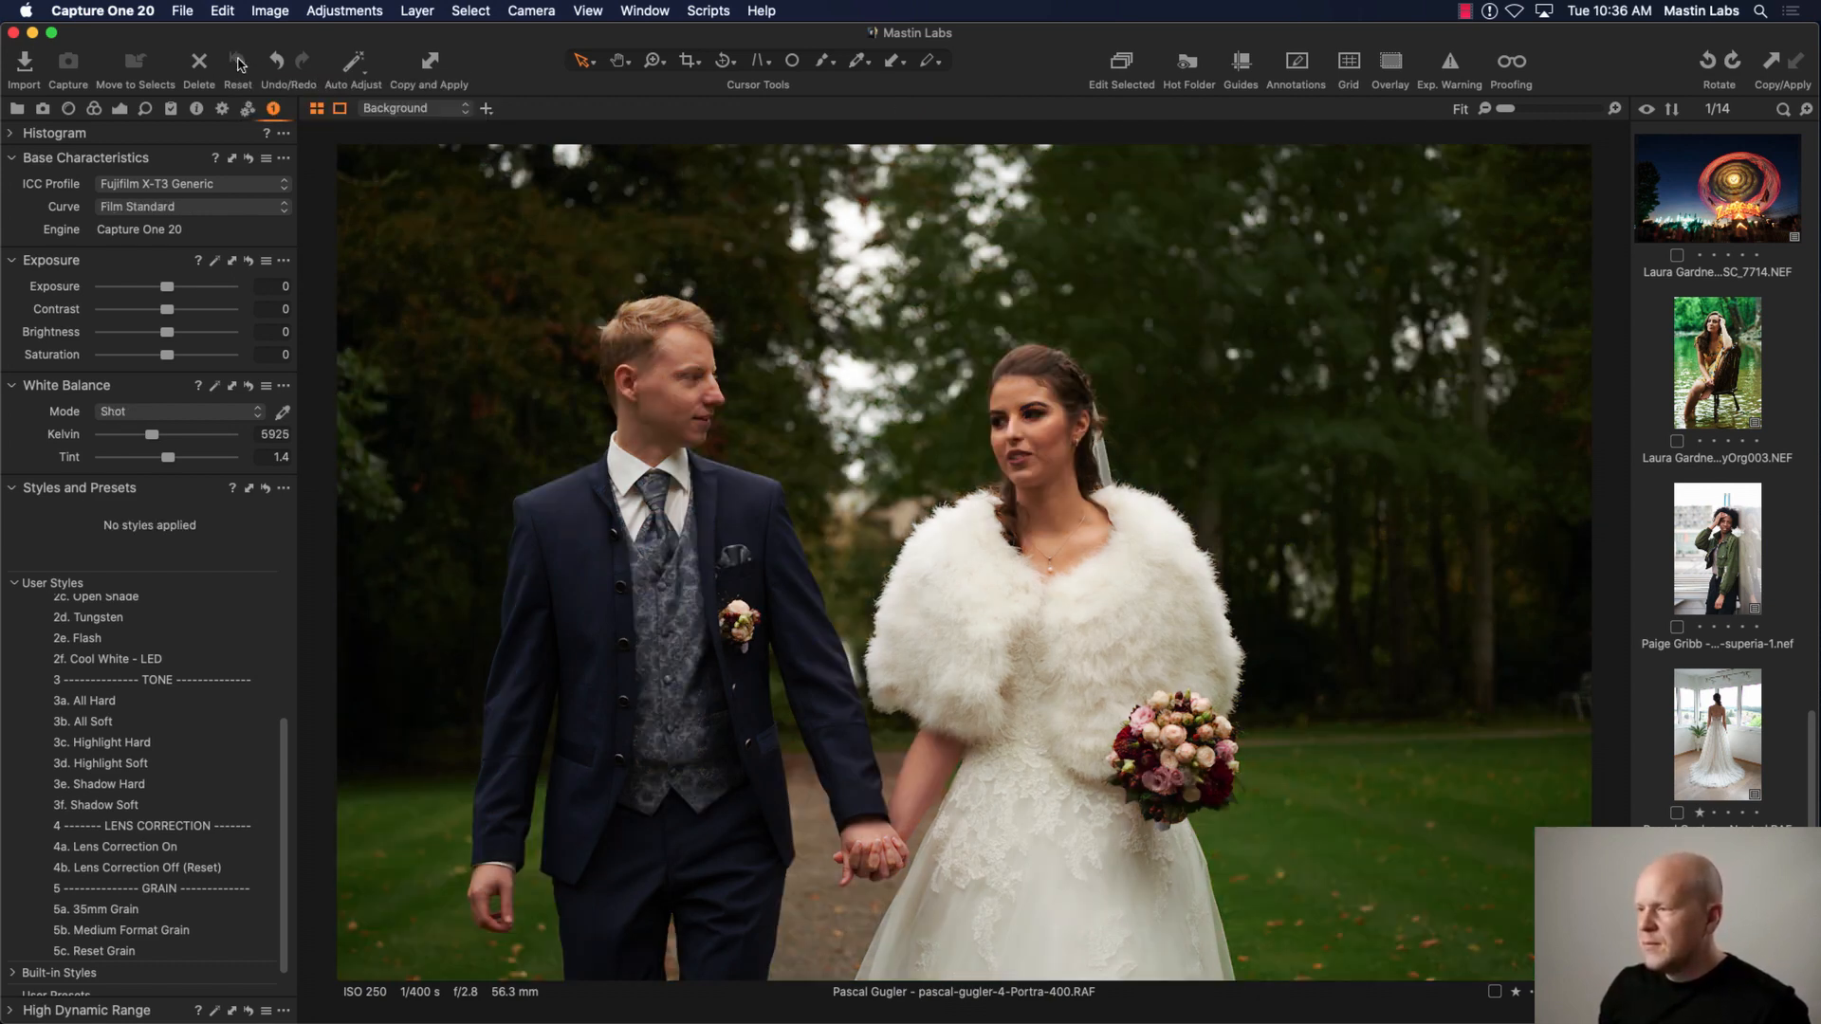
{"action": "key", "text": "super+z"}
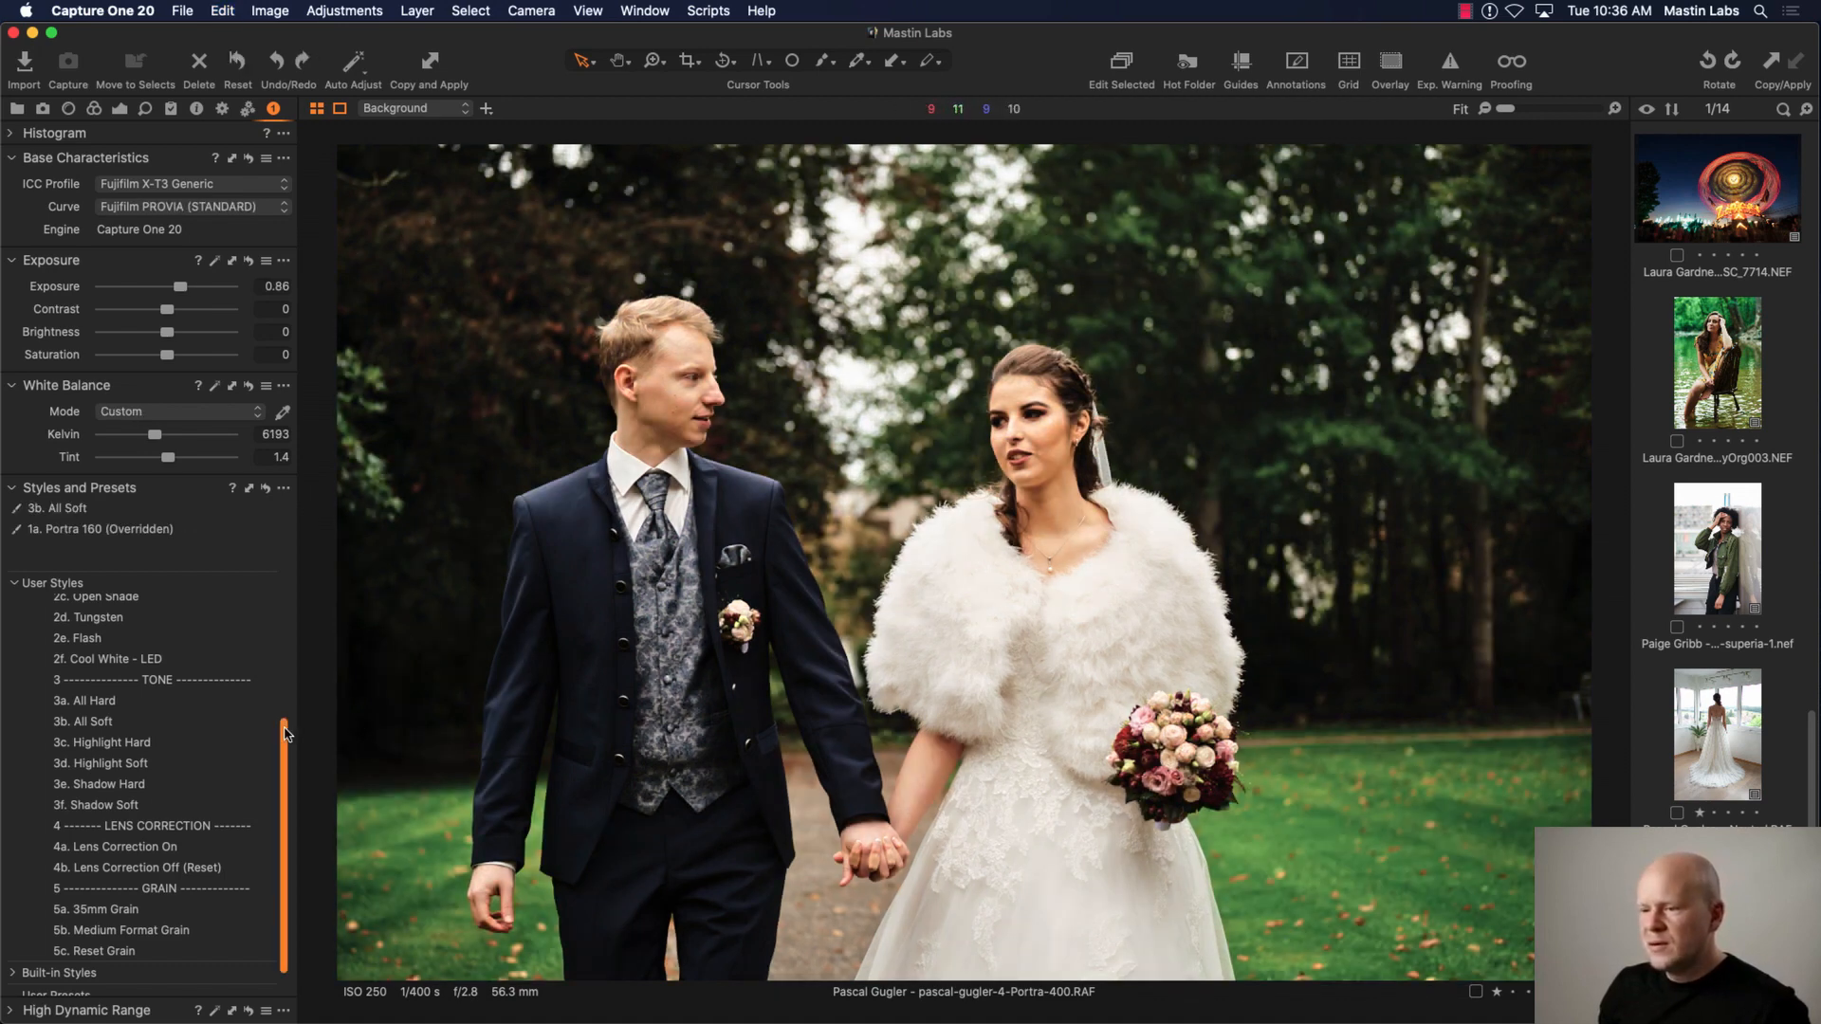
{"action": "scroll", "coordinate": [286, 730], "scroll_direction": "down", "scroll_amount": 1}
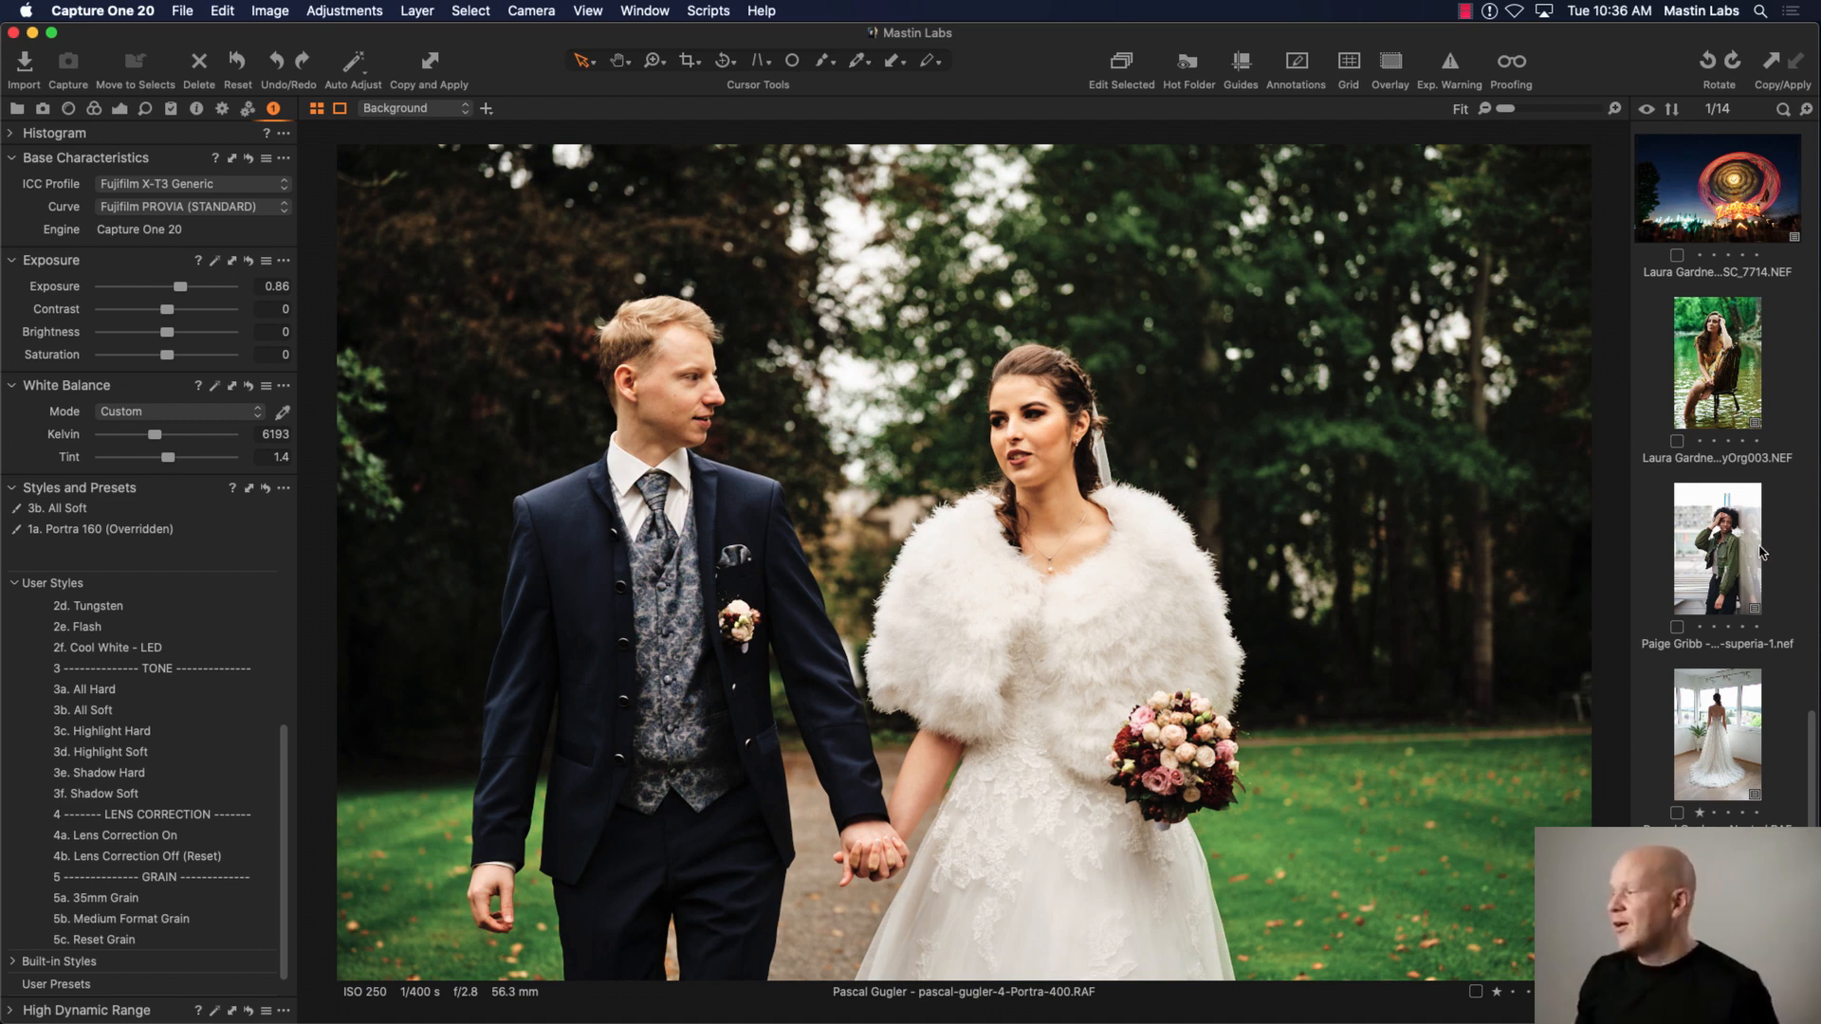
Step: Open the family photo with the dog in front of the white farmhouse
{"action": "scroll", "coordinate": [1754, 552], "scroll_direction": "up", "scroll_amount": 1}
{"action": "scroll", "coordinate": [1755, 552], "scroll_direction": "up", "scroll_amount": 5}
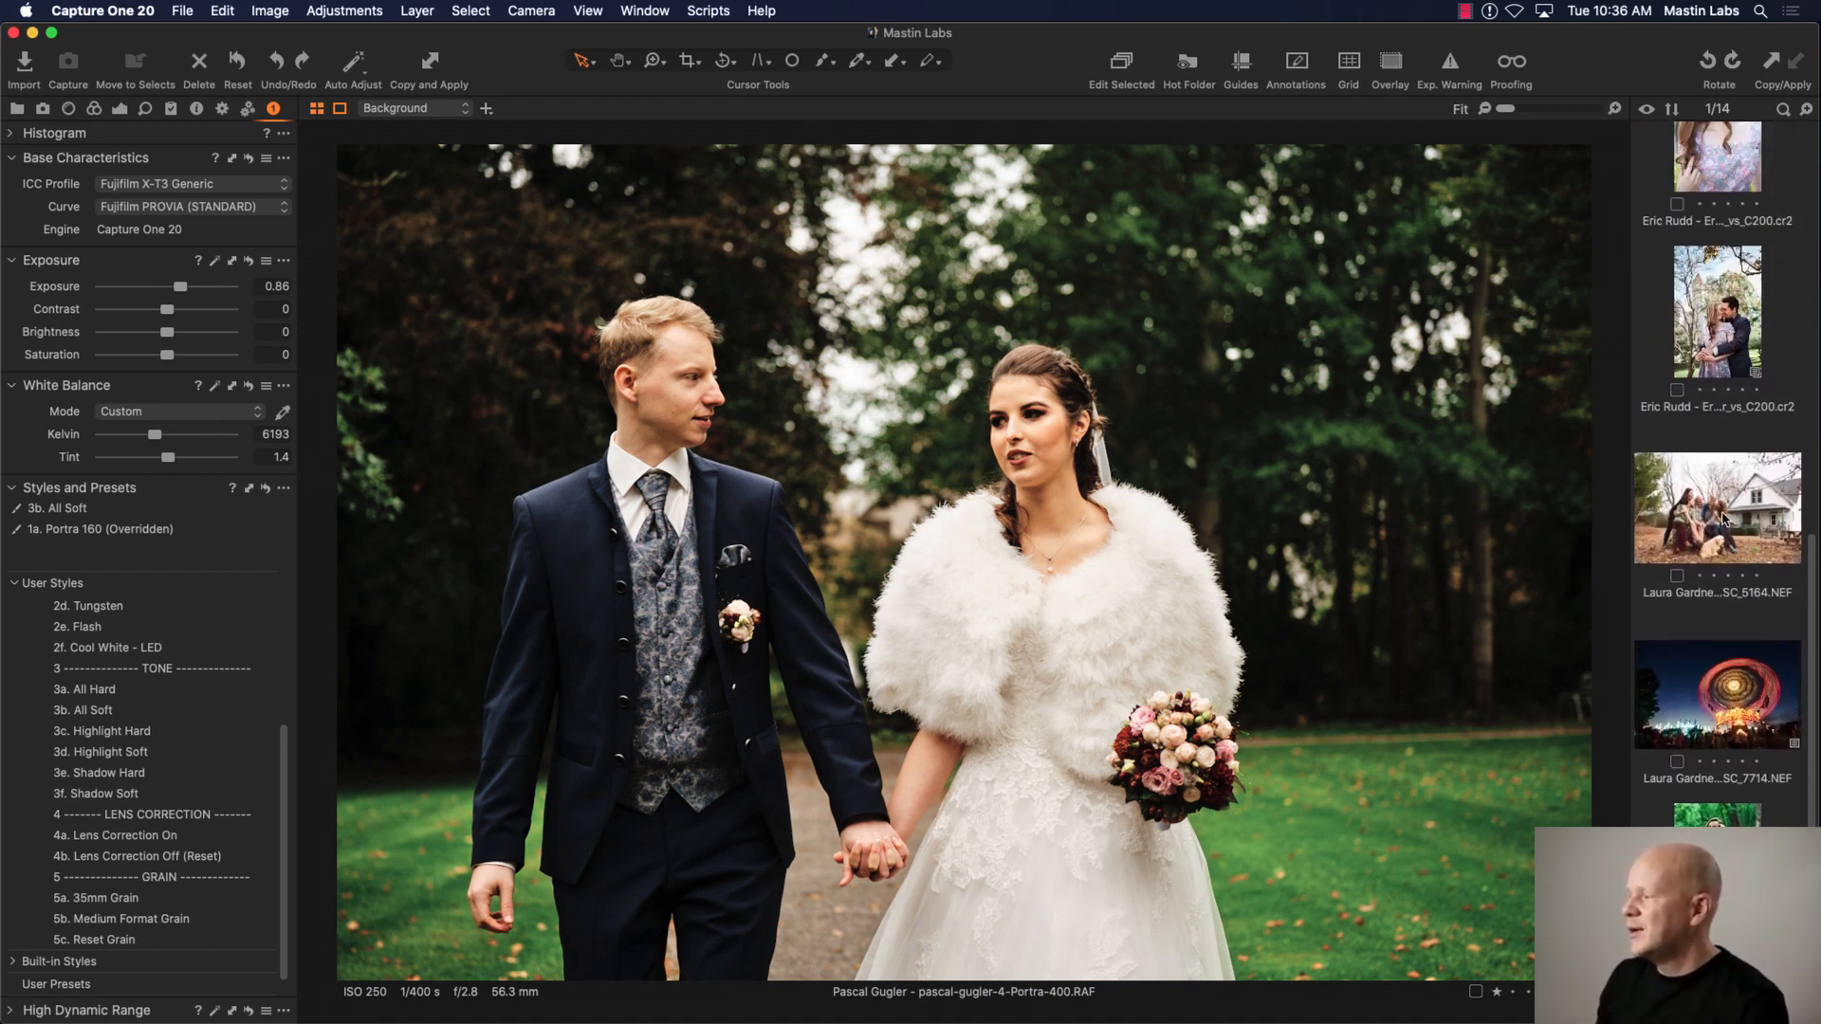
{"action": "left_click", "coordinate": [1726, 518]}
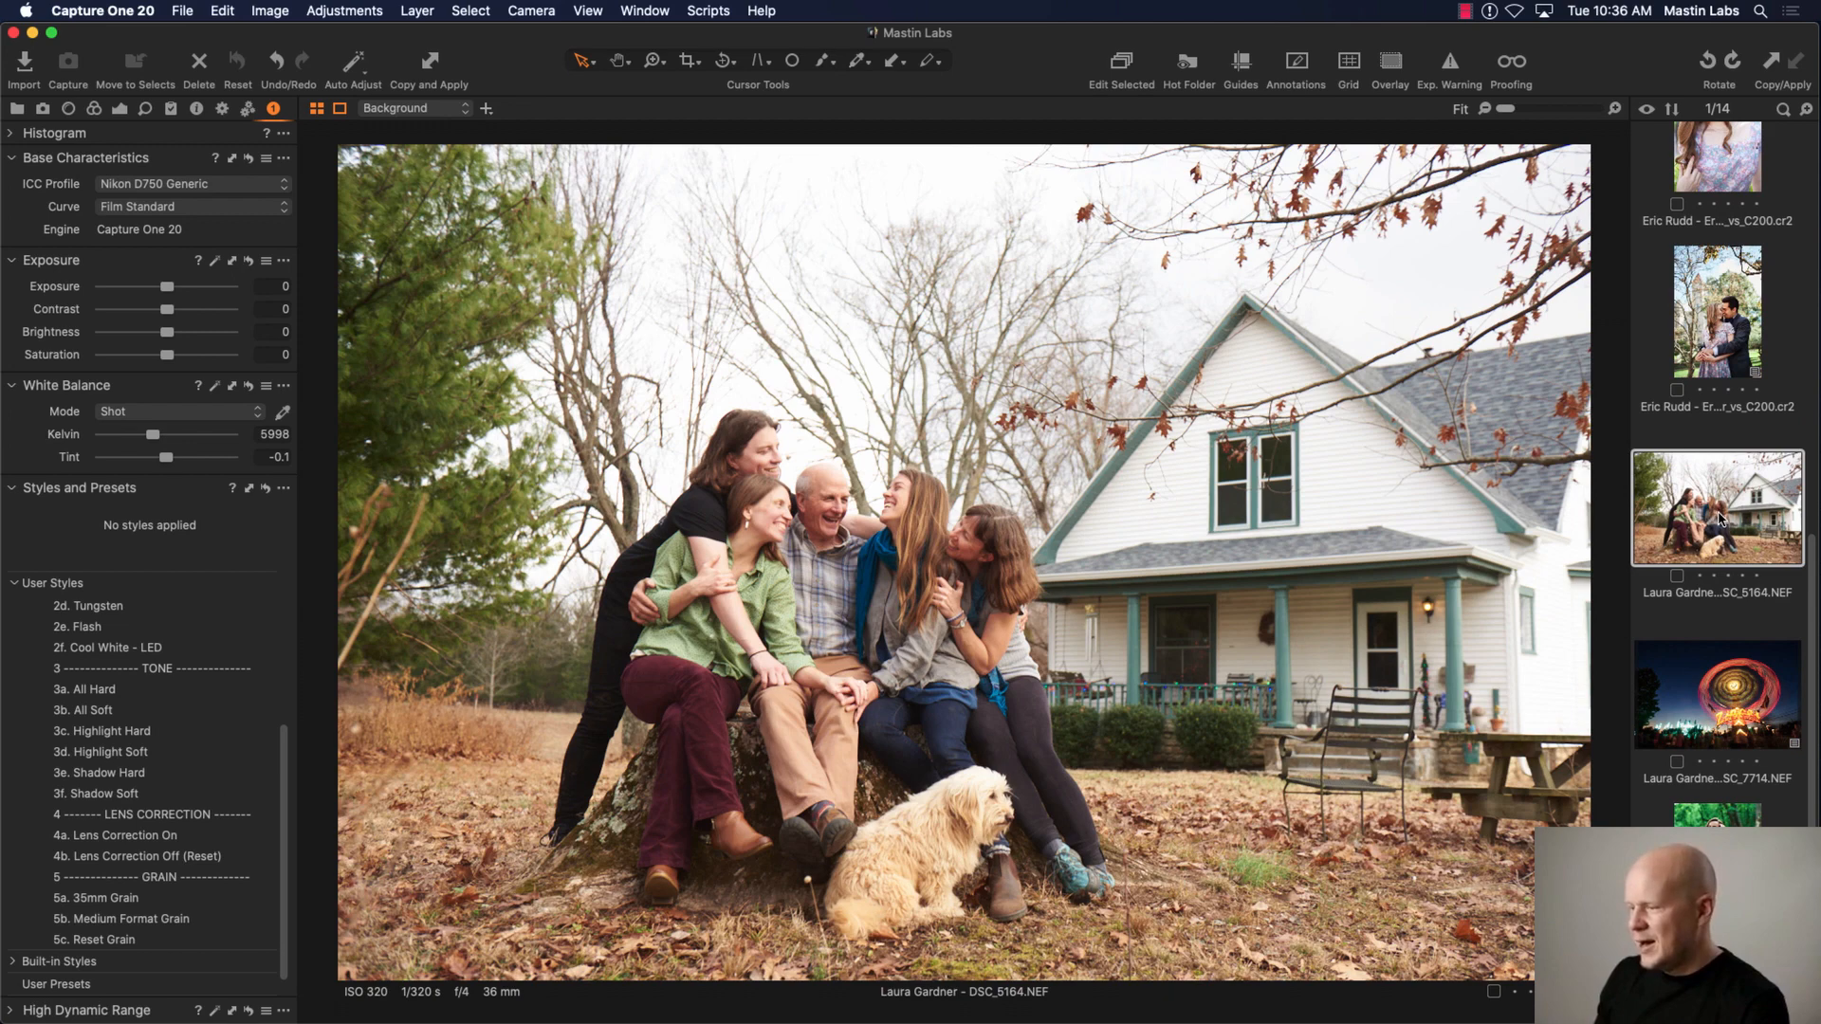
{"action": "scroll", "coordinate": [1722, 518], "scroll_direction": "up", "scroll_amount": 1}
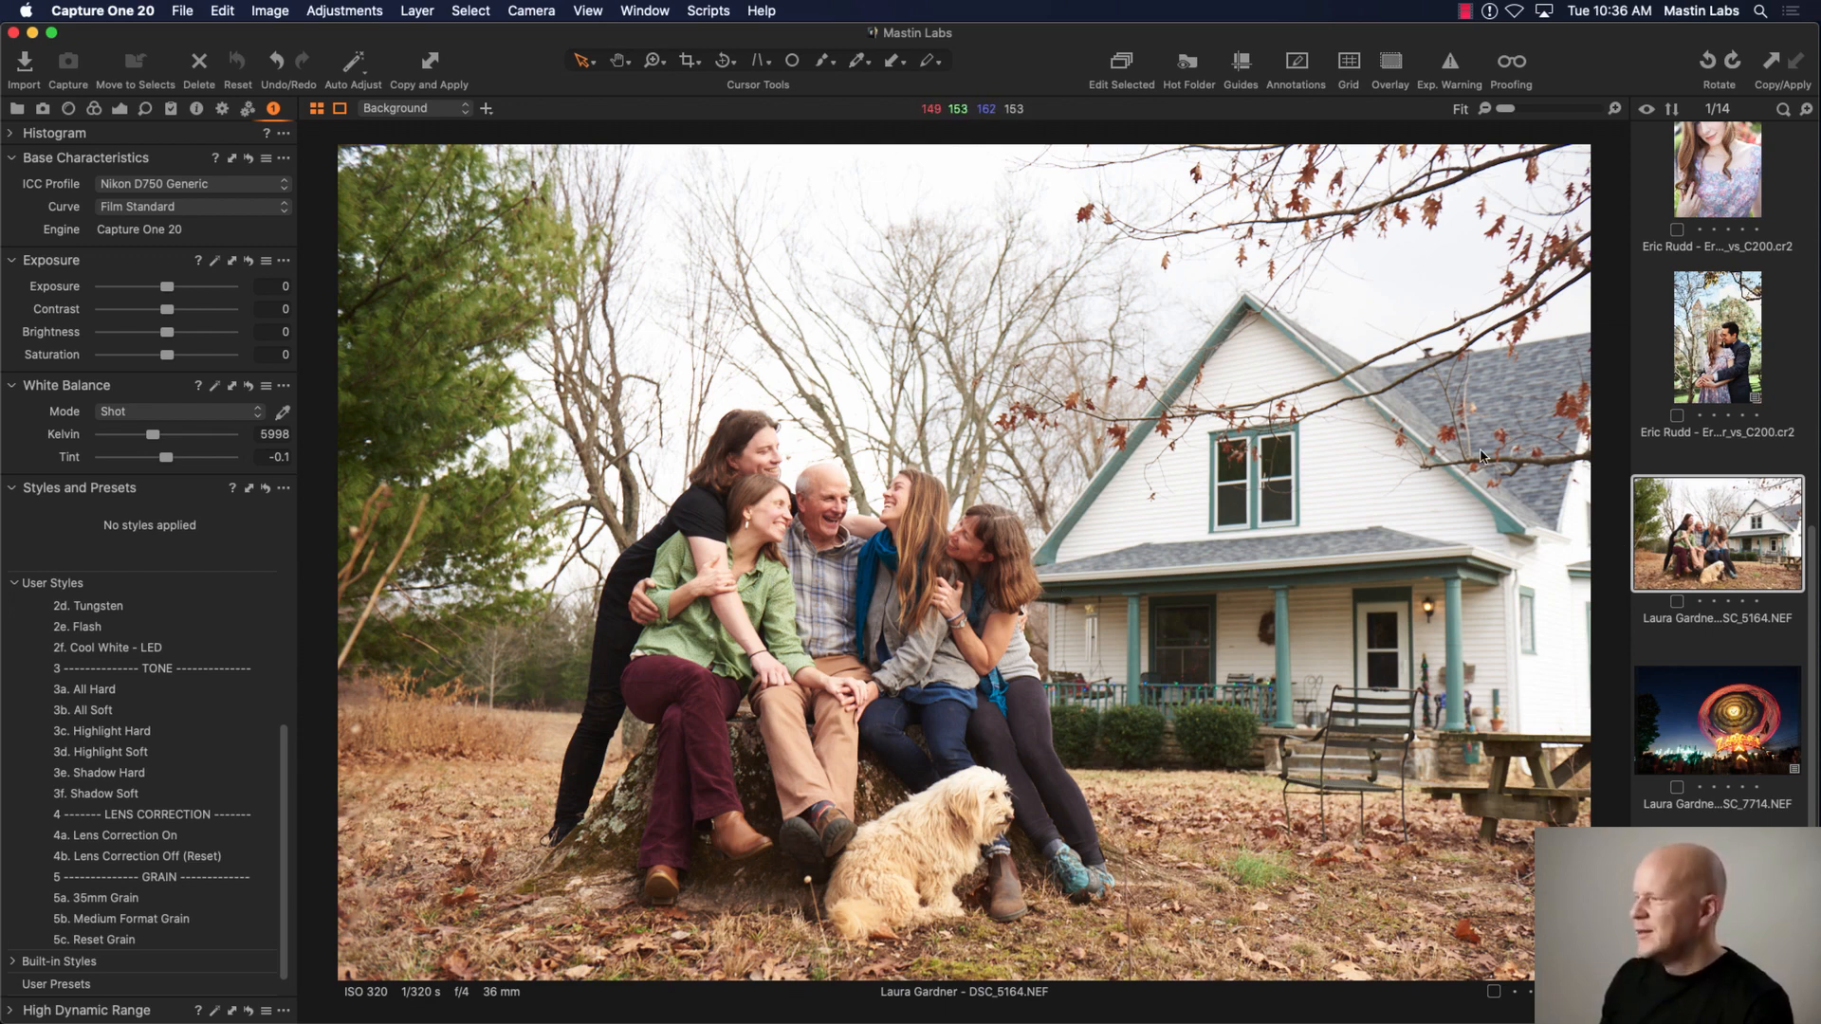
Step: Rotate the family photo slightly counterclockwise with the freehand rotate tool to straighten the farmhouse
{"action": "left_click", "coordinate": [726, 62]}
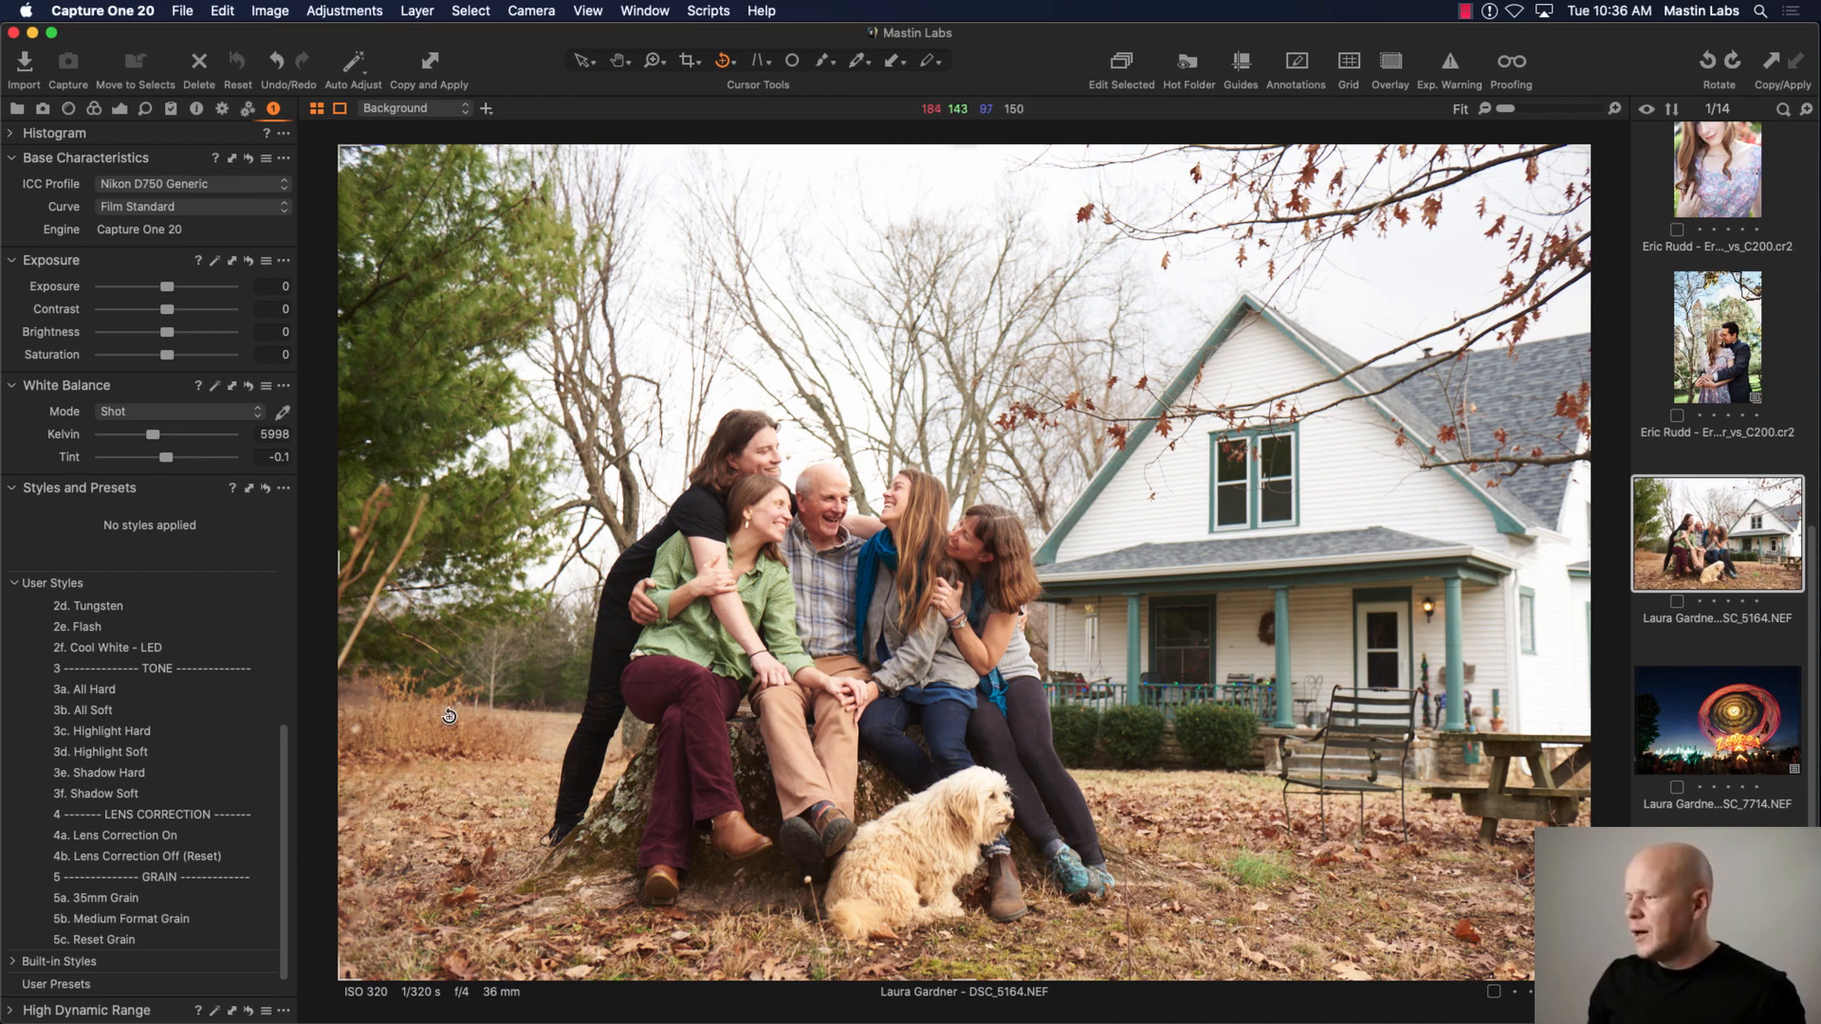
{"action": "mouse_move", "coordinate": [503, 647]}
{"action": "left_mouse_down"}
{"action": "mouse_move", "coordinate": [1376, 664]}
{"action": "mouse_move", "coordinate": [1385, 691]}
{"action": "mouse_move", "coordinate": [1486, 676]}
{"action": "mouse_move", "coordinate": [1498, 653]}
{"action": "left_mouse_up"}
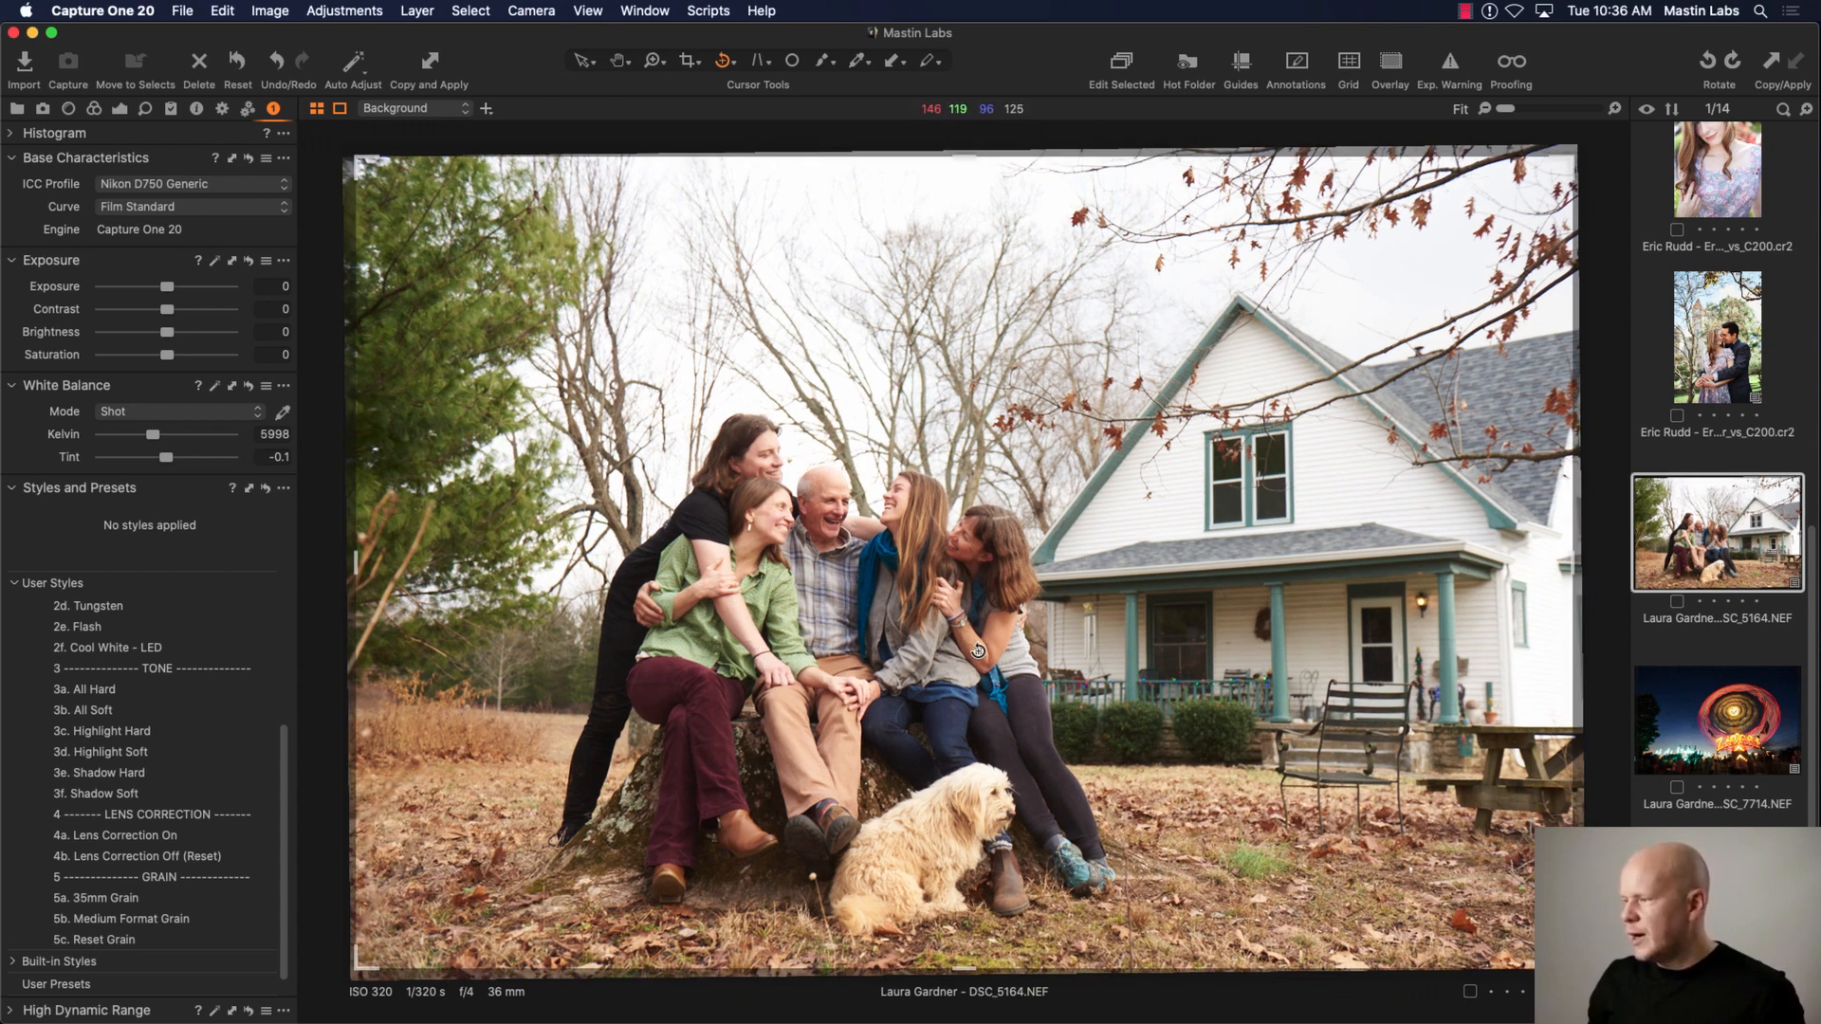
{"action": "left_click_drag", "start_coordinate": [585, 653], "coordinate": [1496, 630]}
{"action": "left_click_drag", "start_coordinate": [548, 628], "coordinate": [1493, 667]}
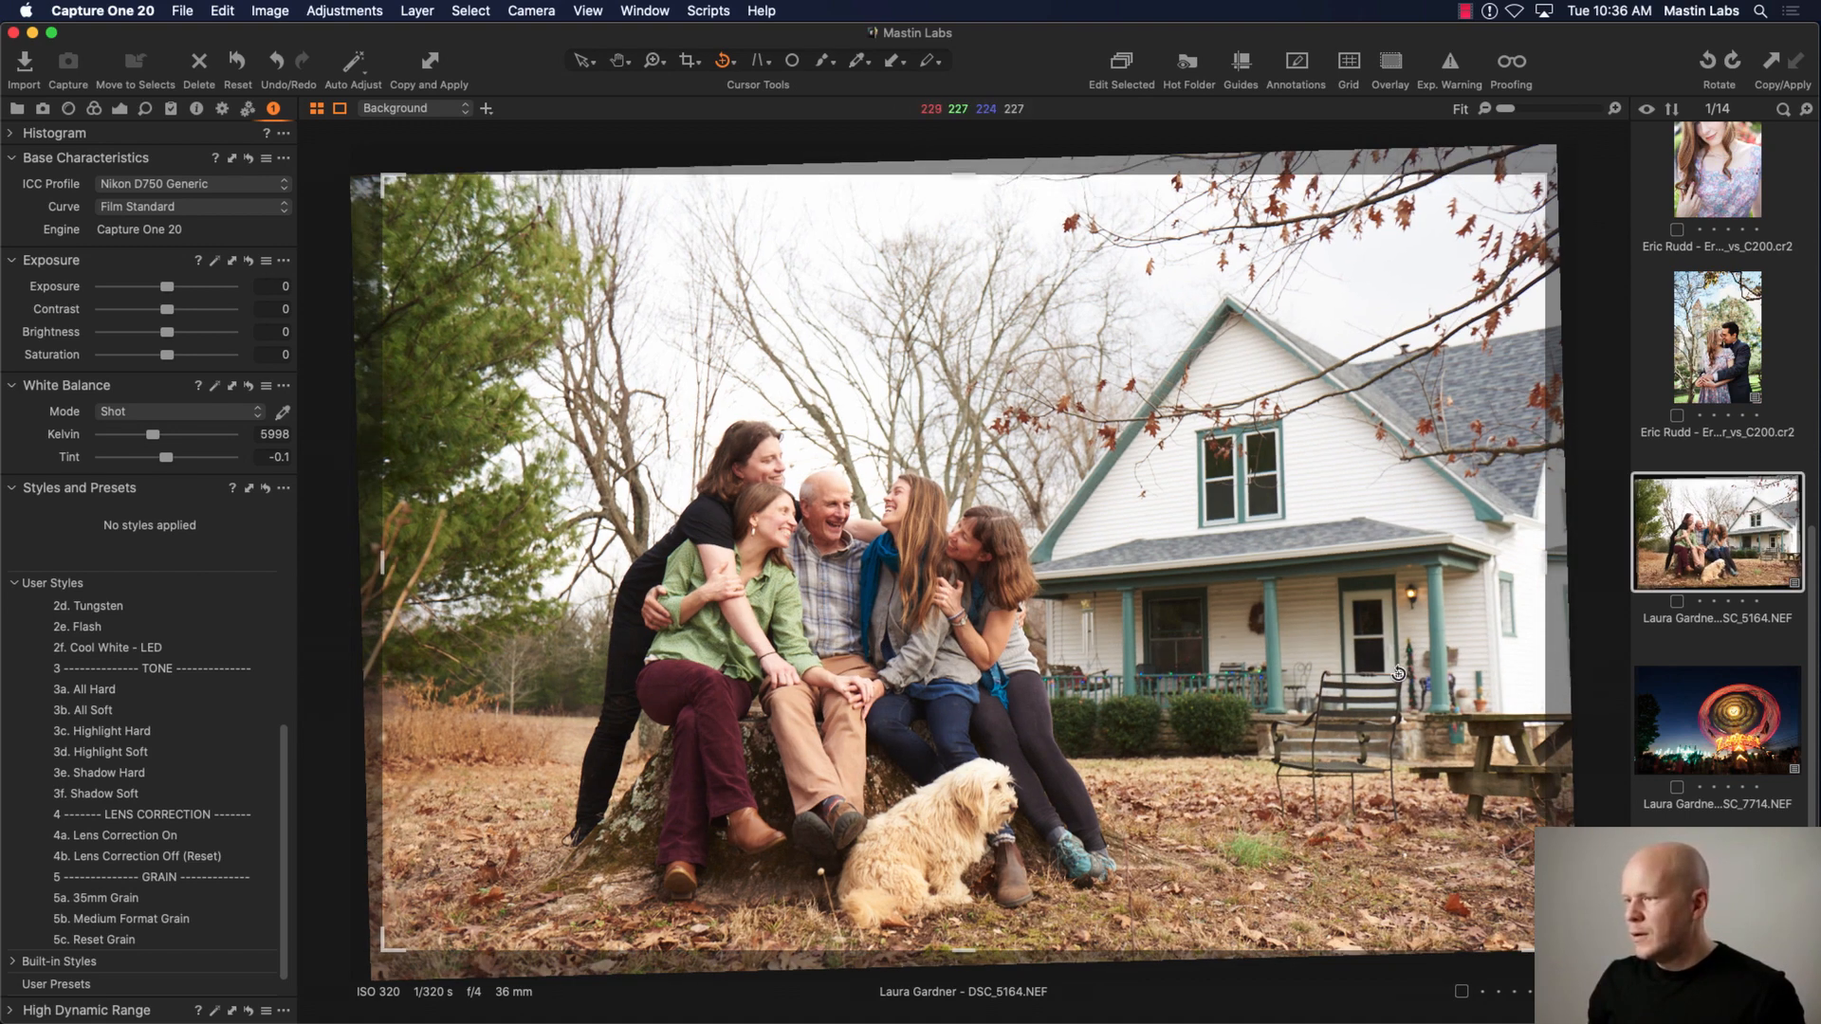
{"action": "left_click_drag", "start_coordinate": [549, 653], "coordinate": [1518, 657]}
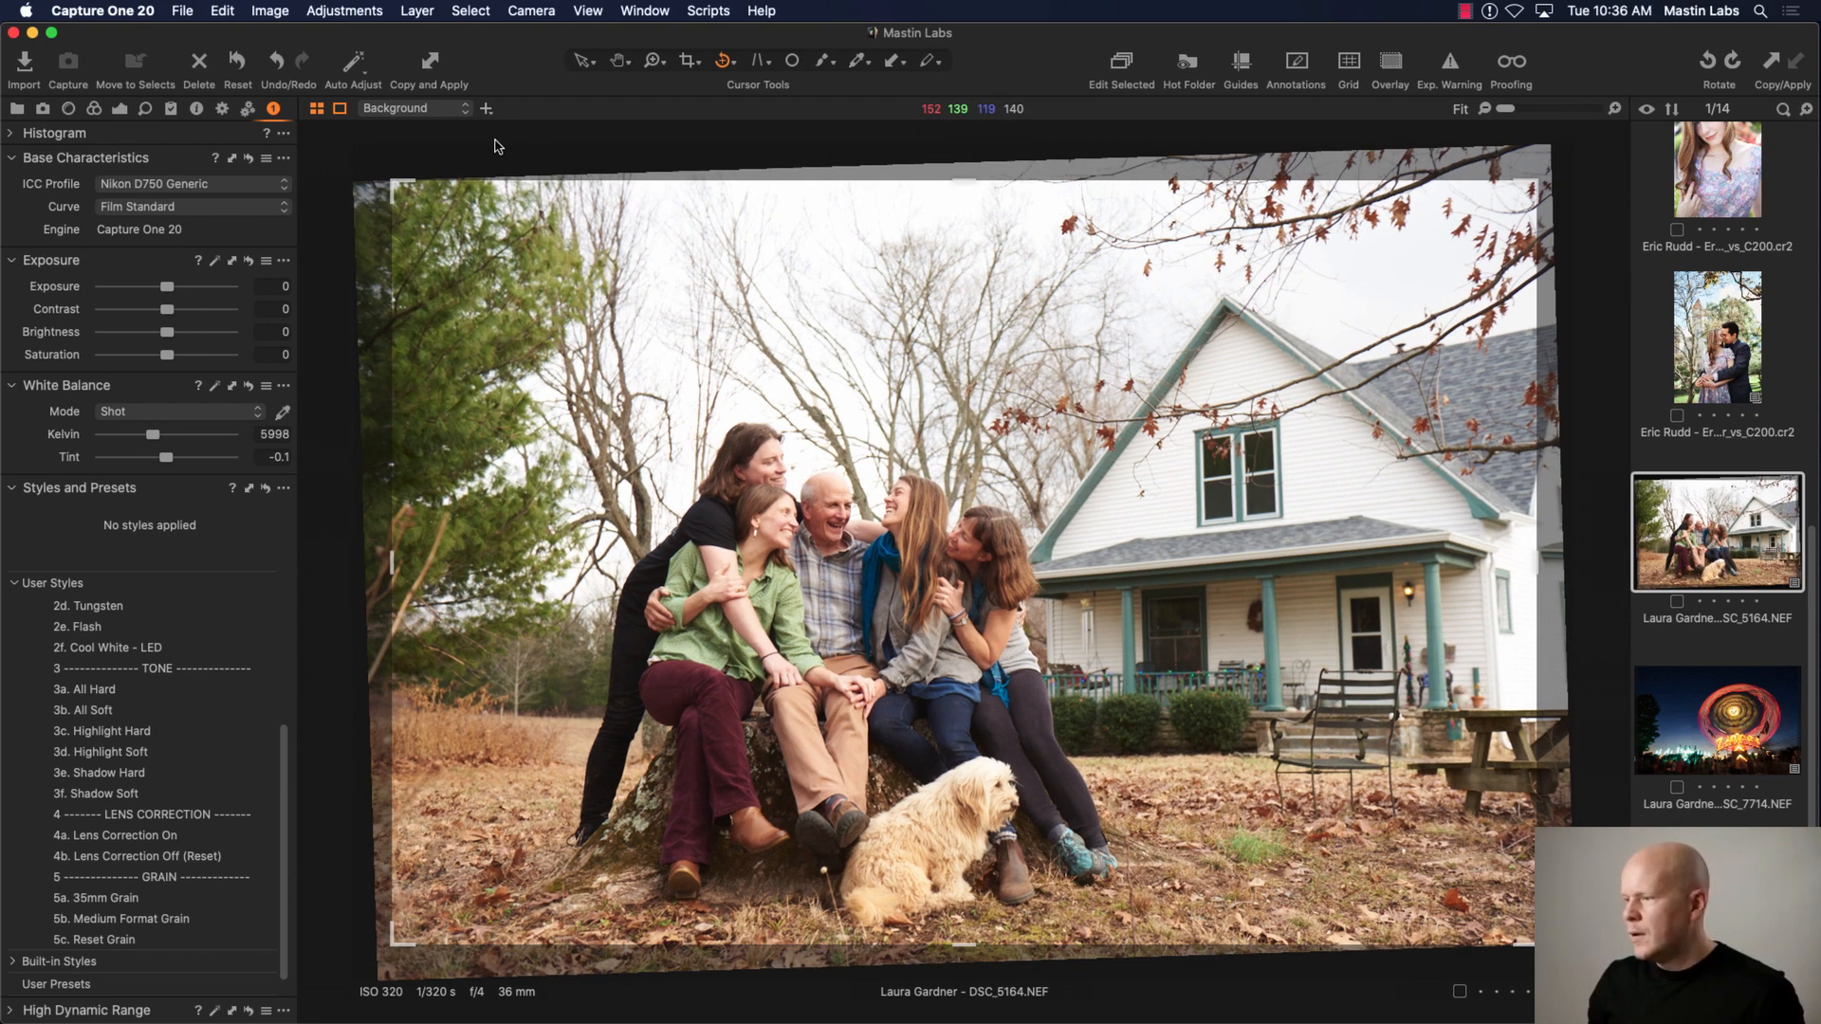
{"action": "left_click", "coordinate": [584, 60]}
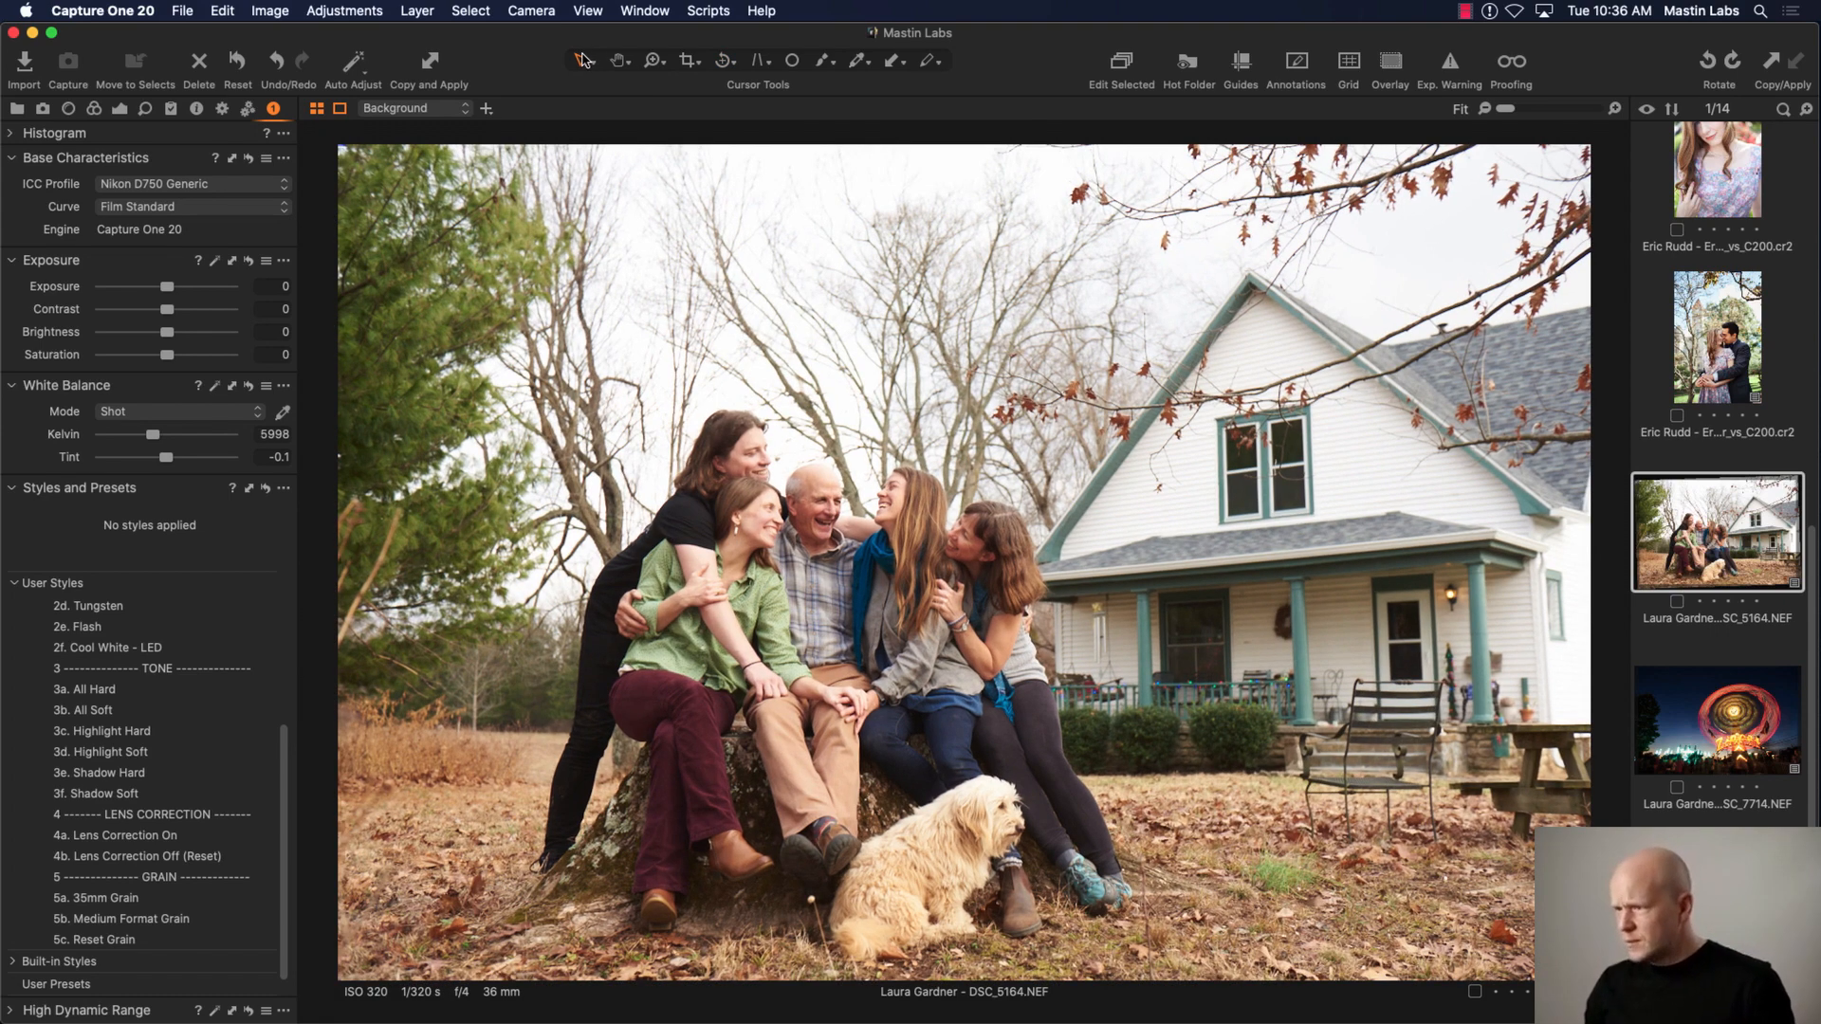
Step: Refine the family photo's freehand rotation, easing the counterclockwise tilt so the house and ground look level
{"action": "left_click", "coordinate": [719, 61]}
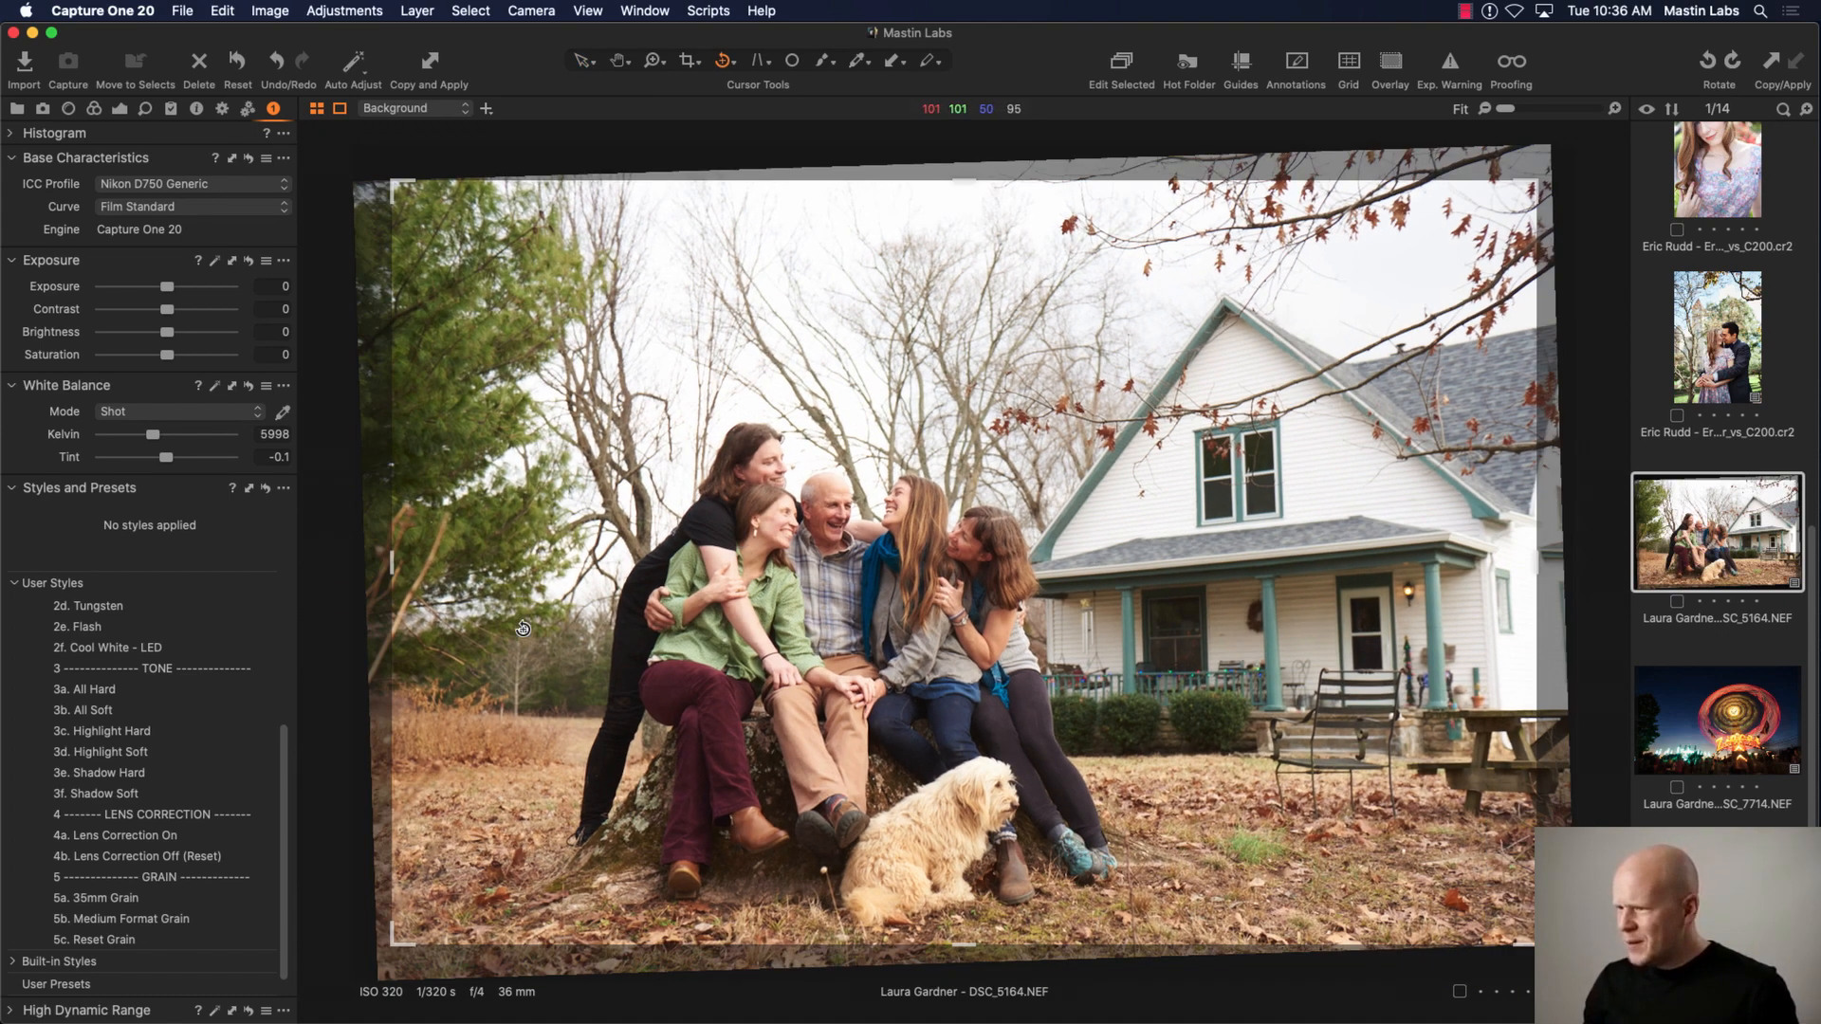
{"action": "mouse_move", "coordinate": [495, 605]}
{"action": "left_mouse_down"}
{"action": "mouse_move", "coordinate": [1524, 606]}
{"action": "mouse_move", "coordinate": [1514, 543]}
{"action": "left_mouse_up"}
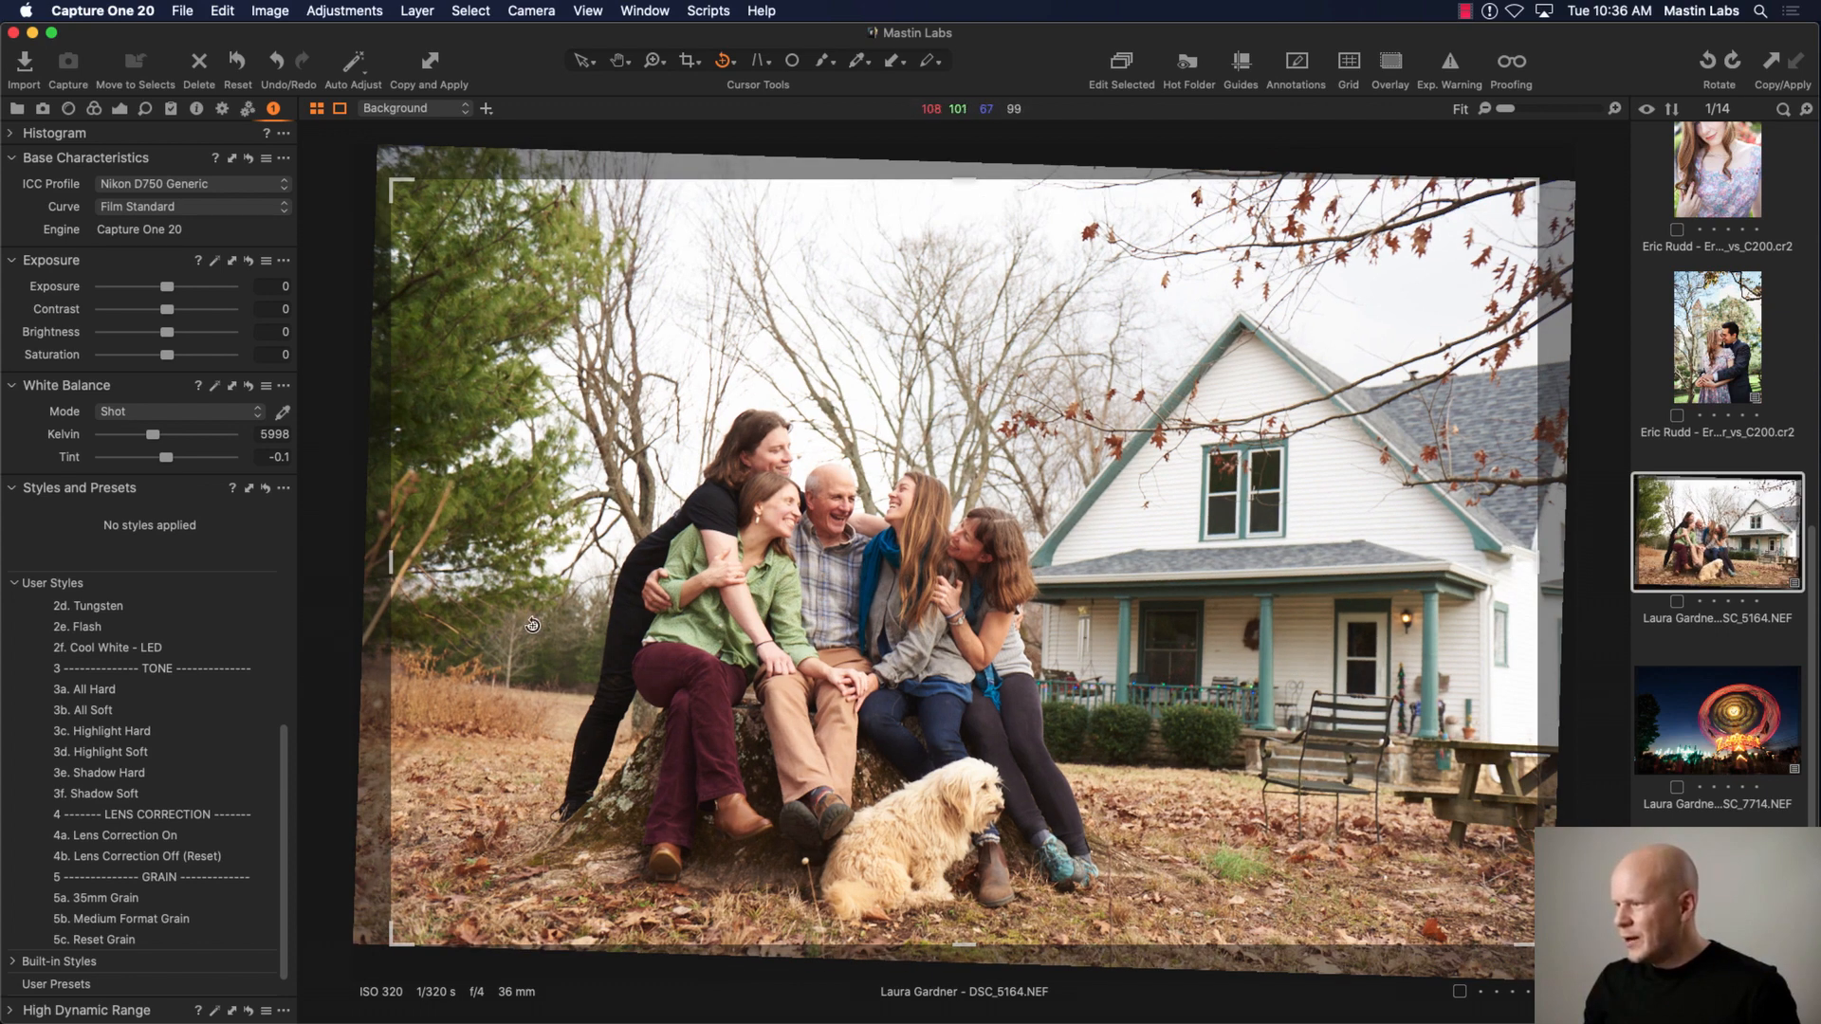
{"action": "left_click_drag", "start_coordinate": [532, 626], "coordinate": [1492, 629]}
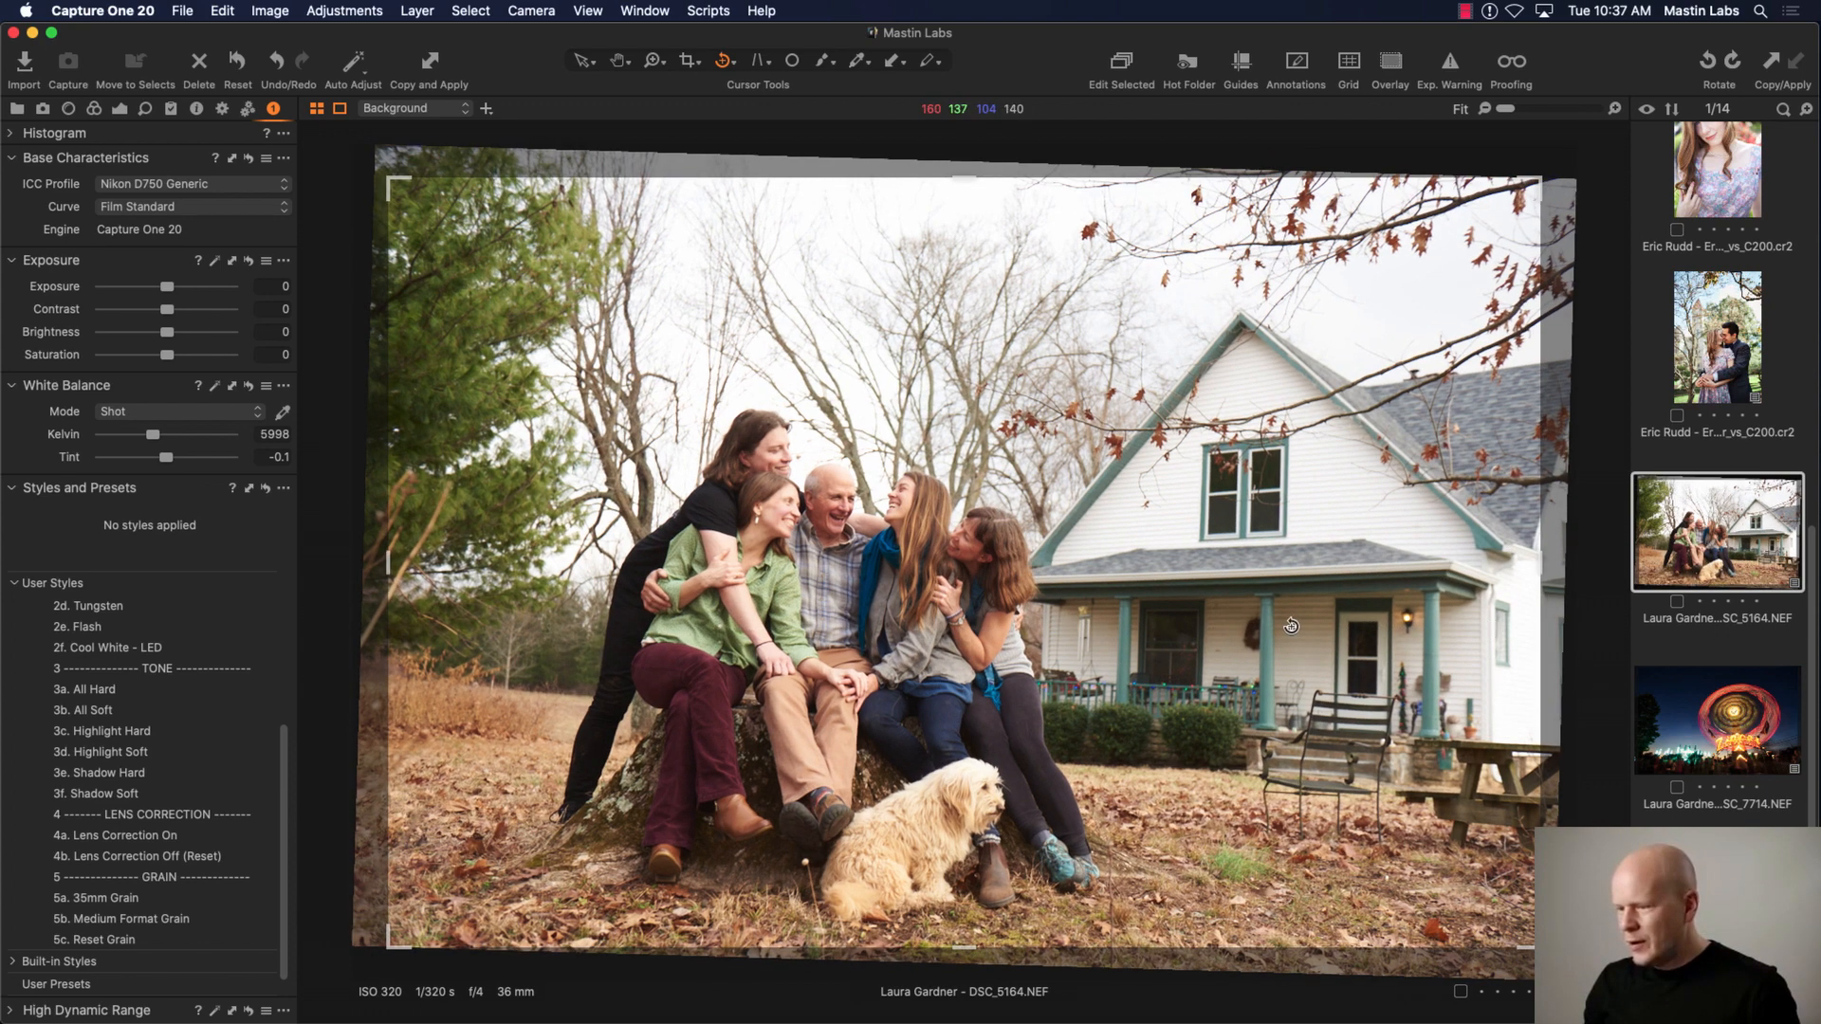
{"action": "left_click_drag", "start_coordinate": [504, 562], "coordinate": [1469, 609]}
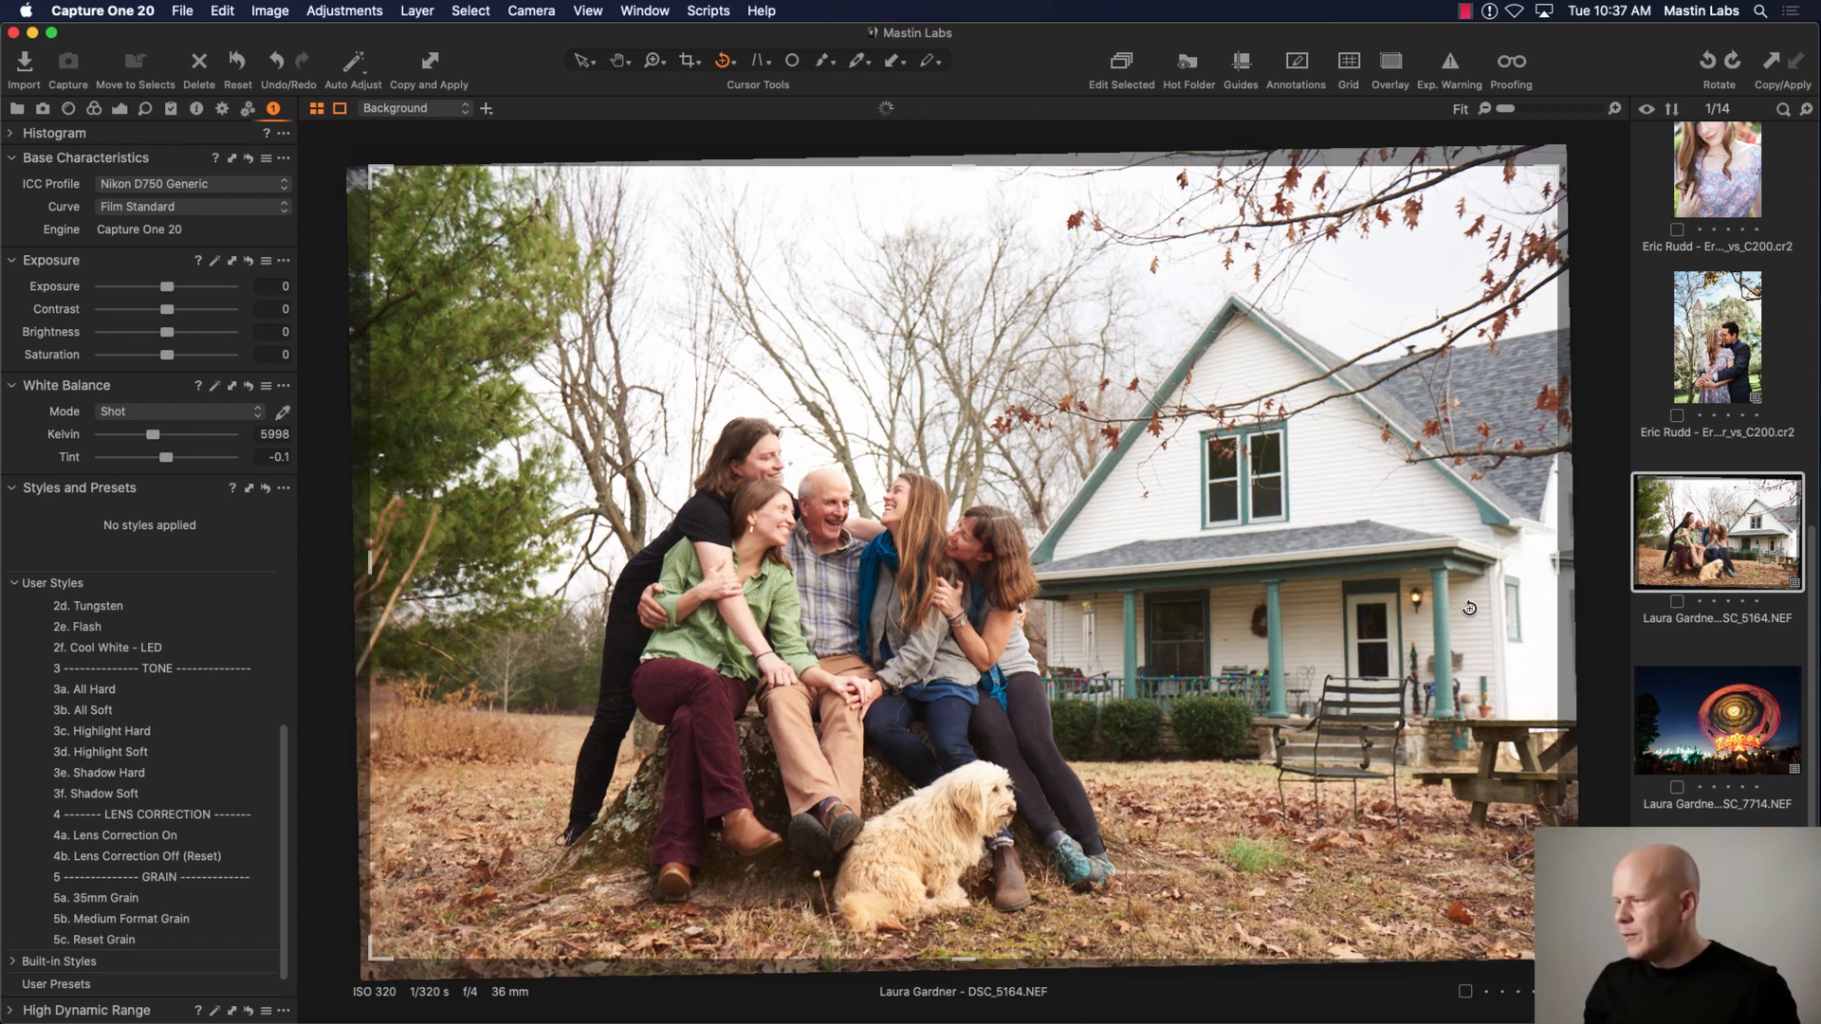
{"action": "left_click", "coordinate": [583, 61]}
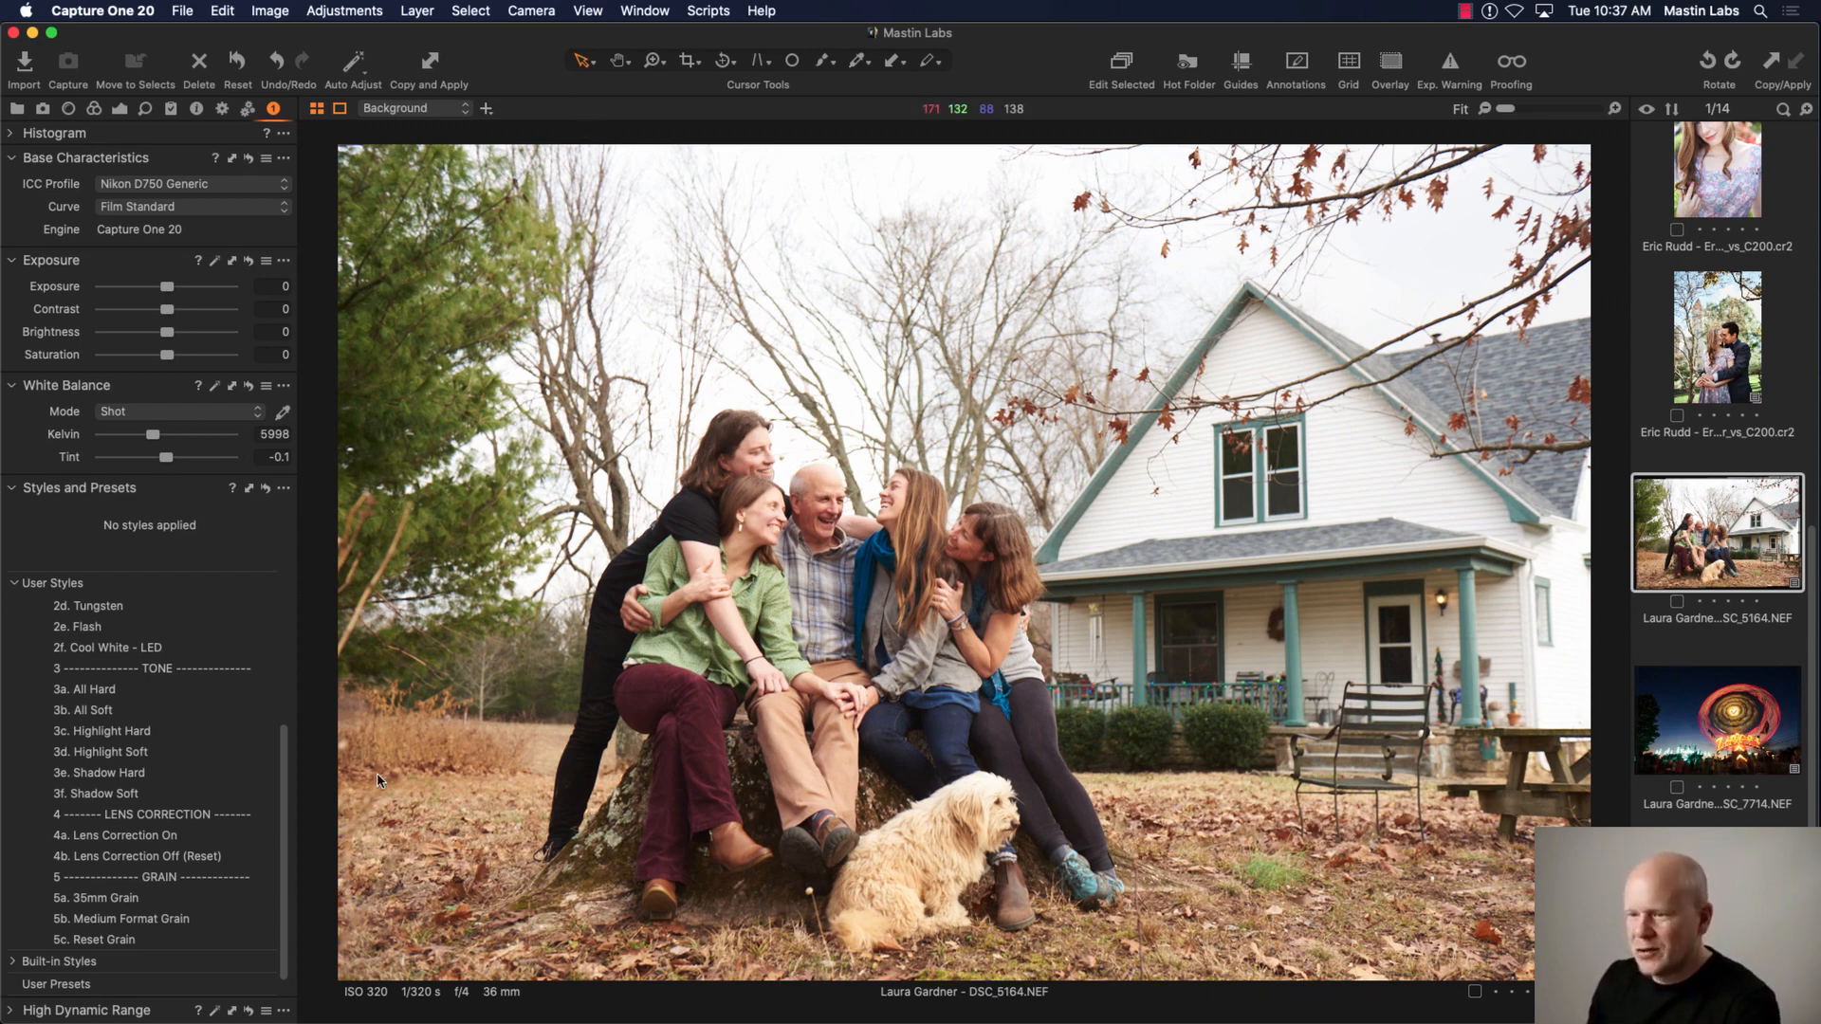
Step: Apply the 1c. Portra 800 film style and the 3b. All Soft tone style to the family photo
{"action": "left_click_drag", "start_coordinate": [290, 756], "coordinate": [291, 667]}
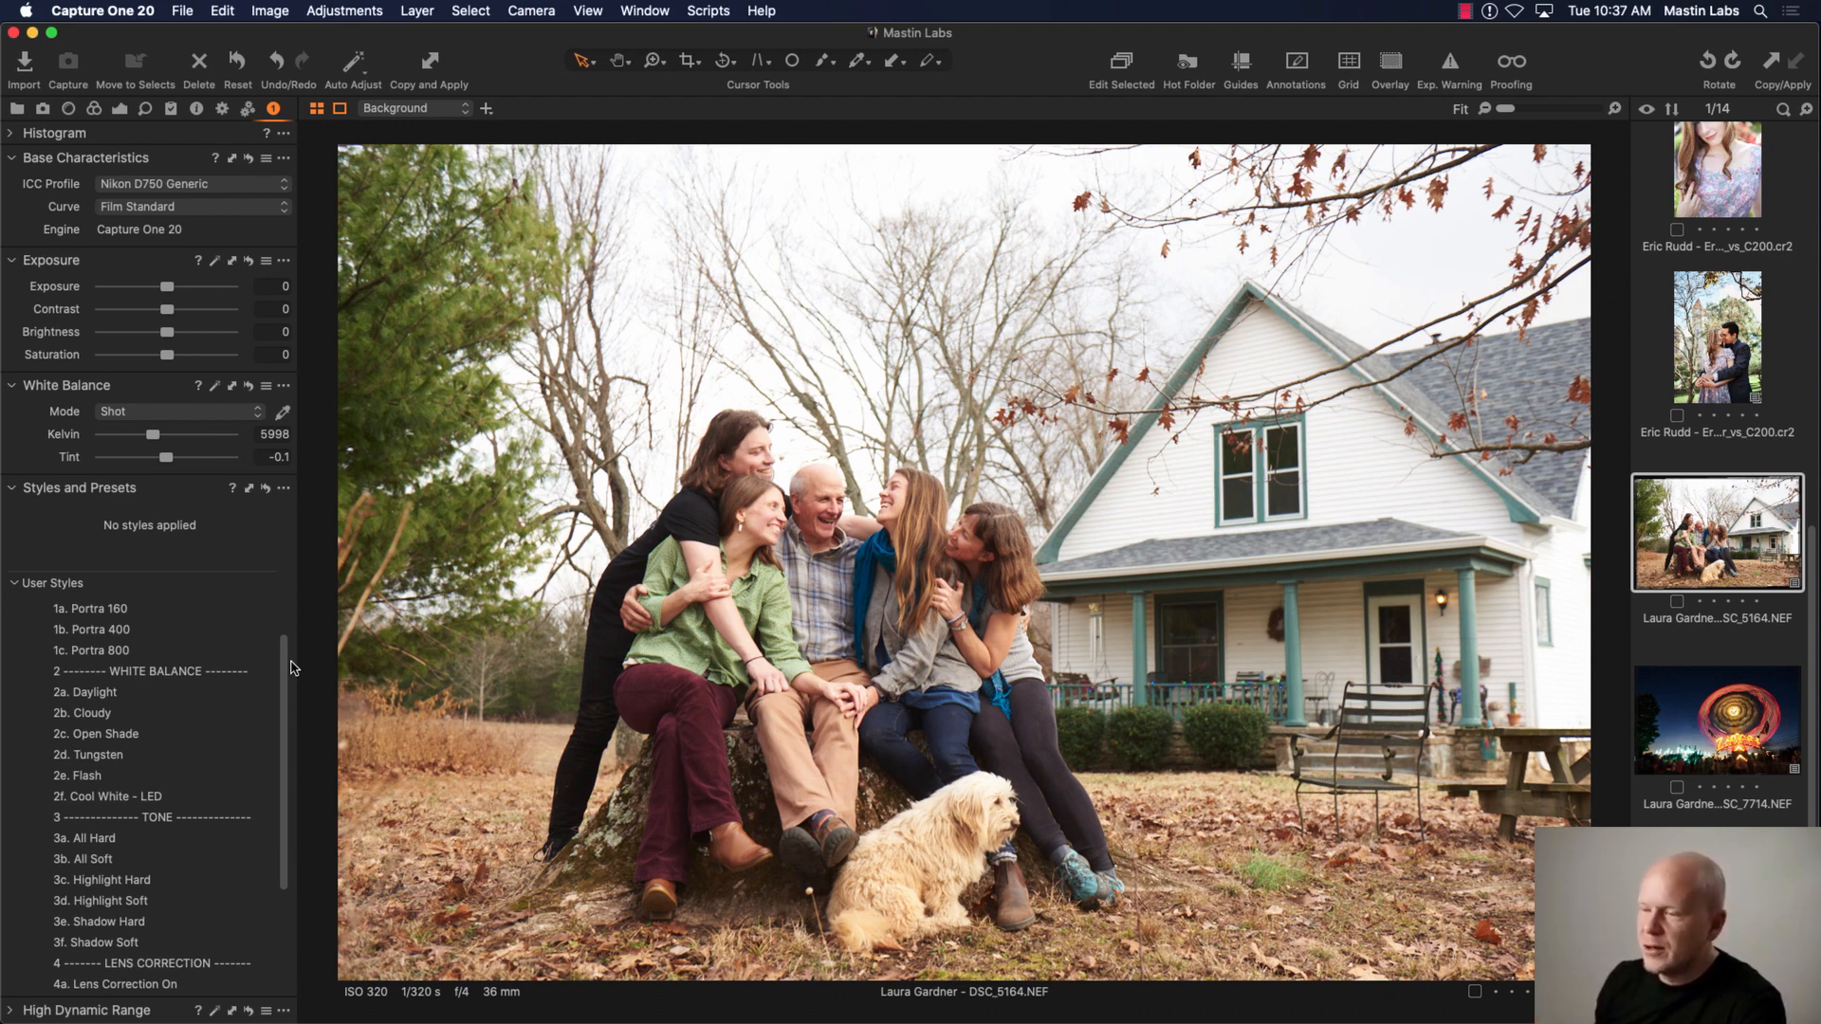
{"action": "scroll", "coordinate": [285, 674], "scroll_direction": "up", "scroll_amount": 2}
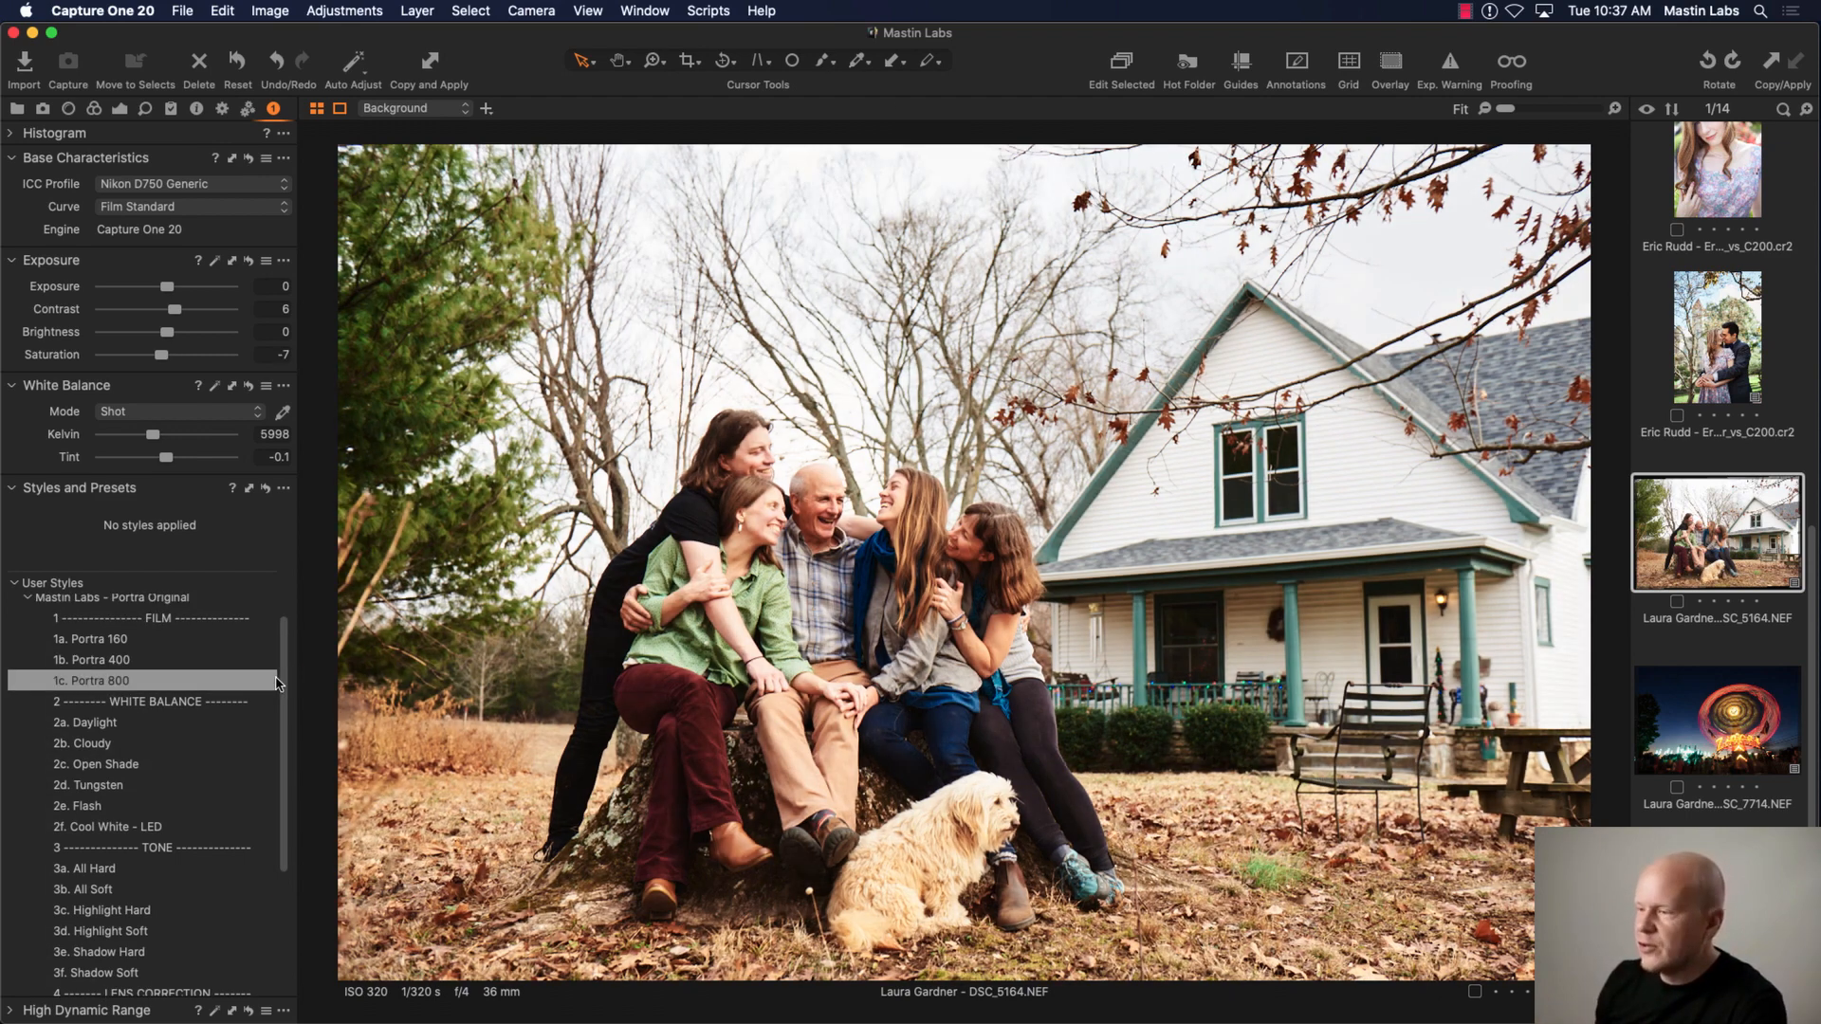
{"action": "left_click", "coordinate": [220, 673]}
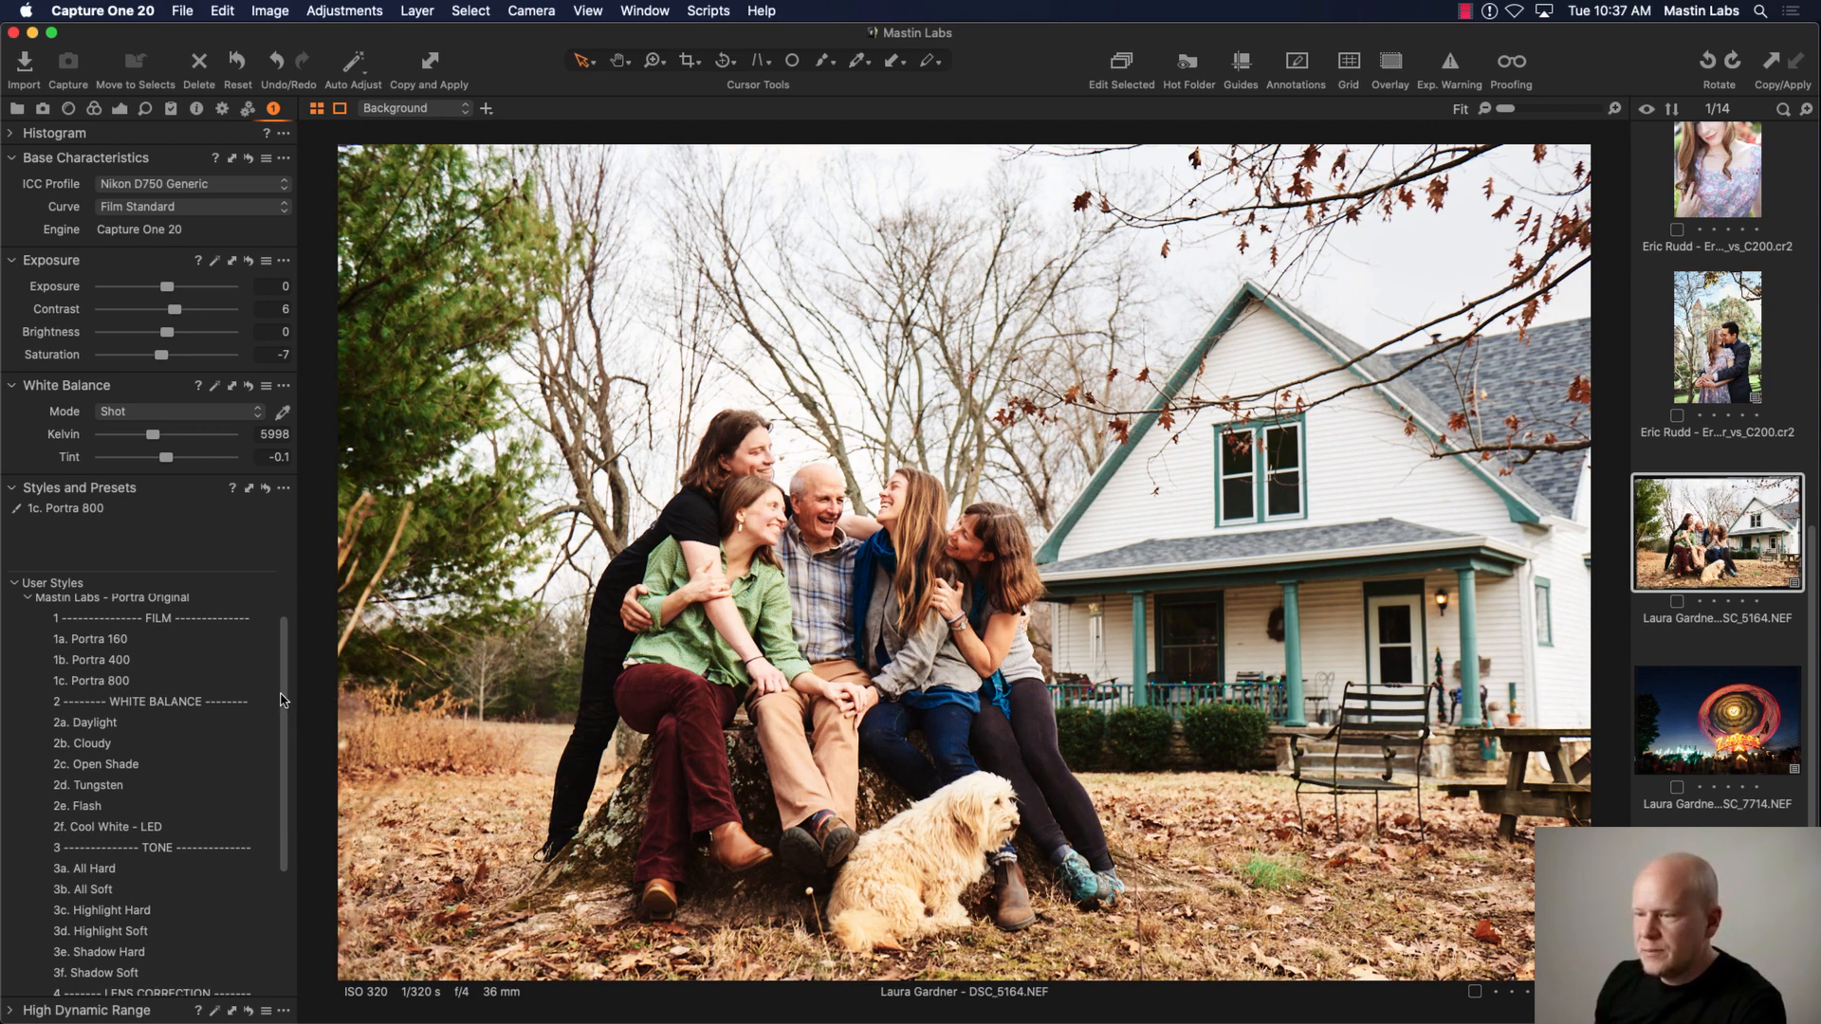
{"action": "scroll", "coordinate": [284, 699], "scroll_direction": "down", "scroll_amount": 3}
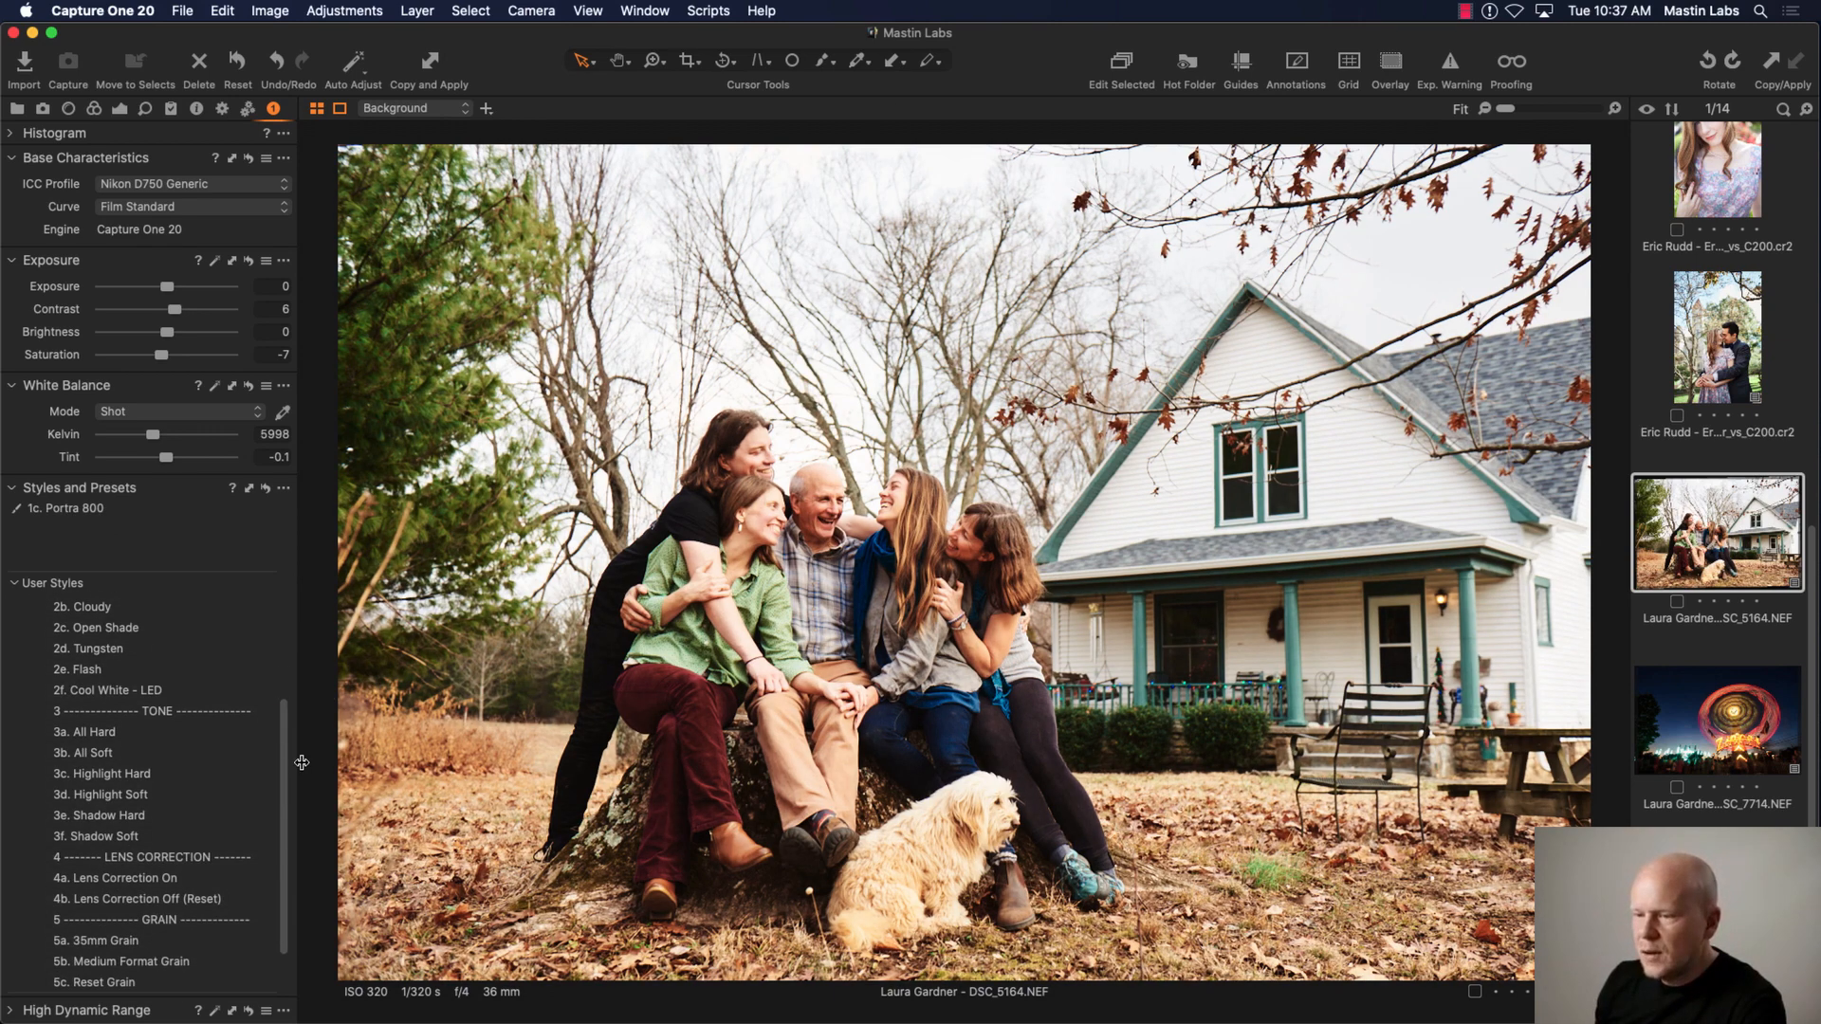
{"action": "left_click", "coordinate": [185, 756]}
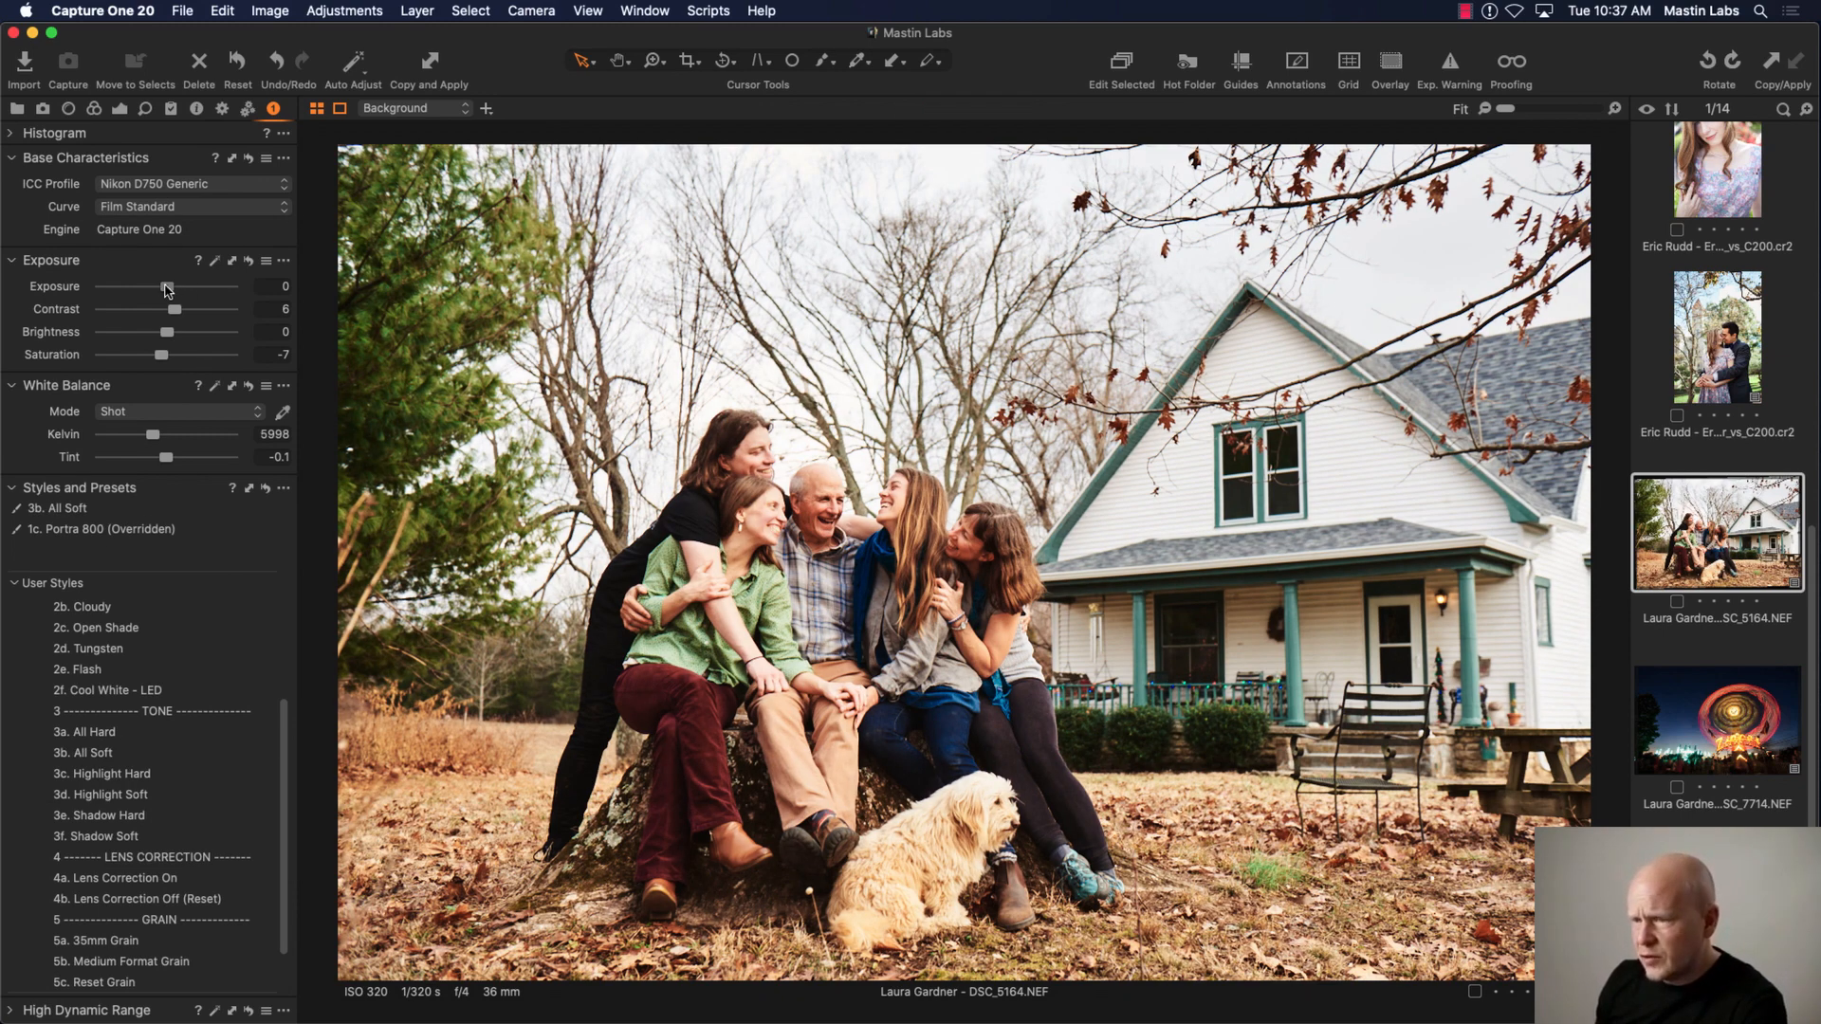
Step: Set the family photo's exposure to -0.29 and its white balance to 5825 Kelvin with tint -1.2
{"action": "left_click_drag", "start_coordinate": [167, 289], "coordinate": [164, 290]}
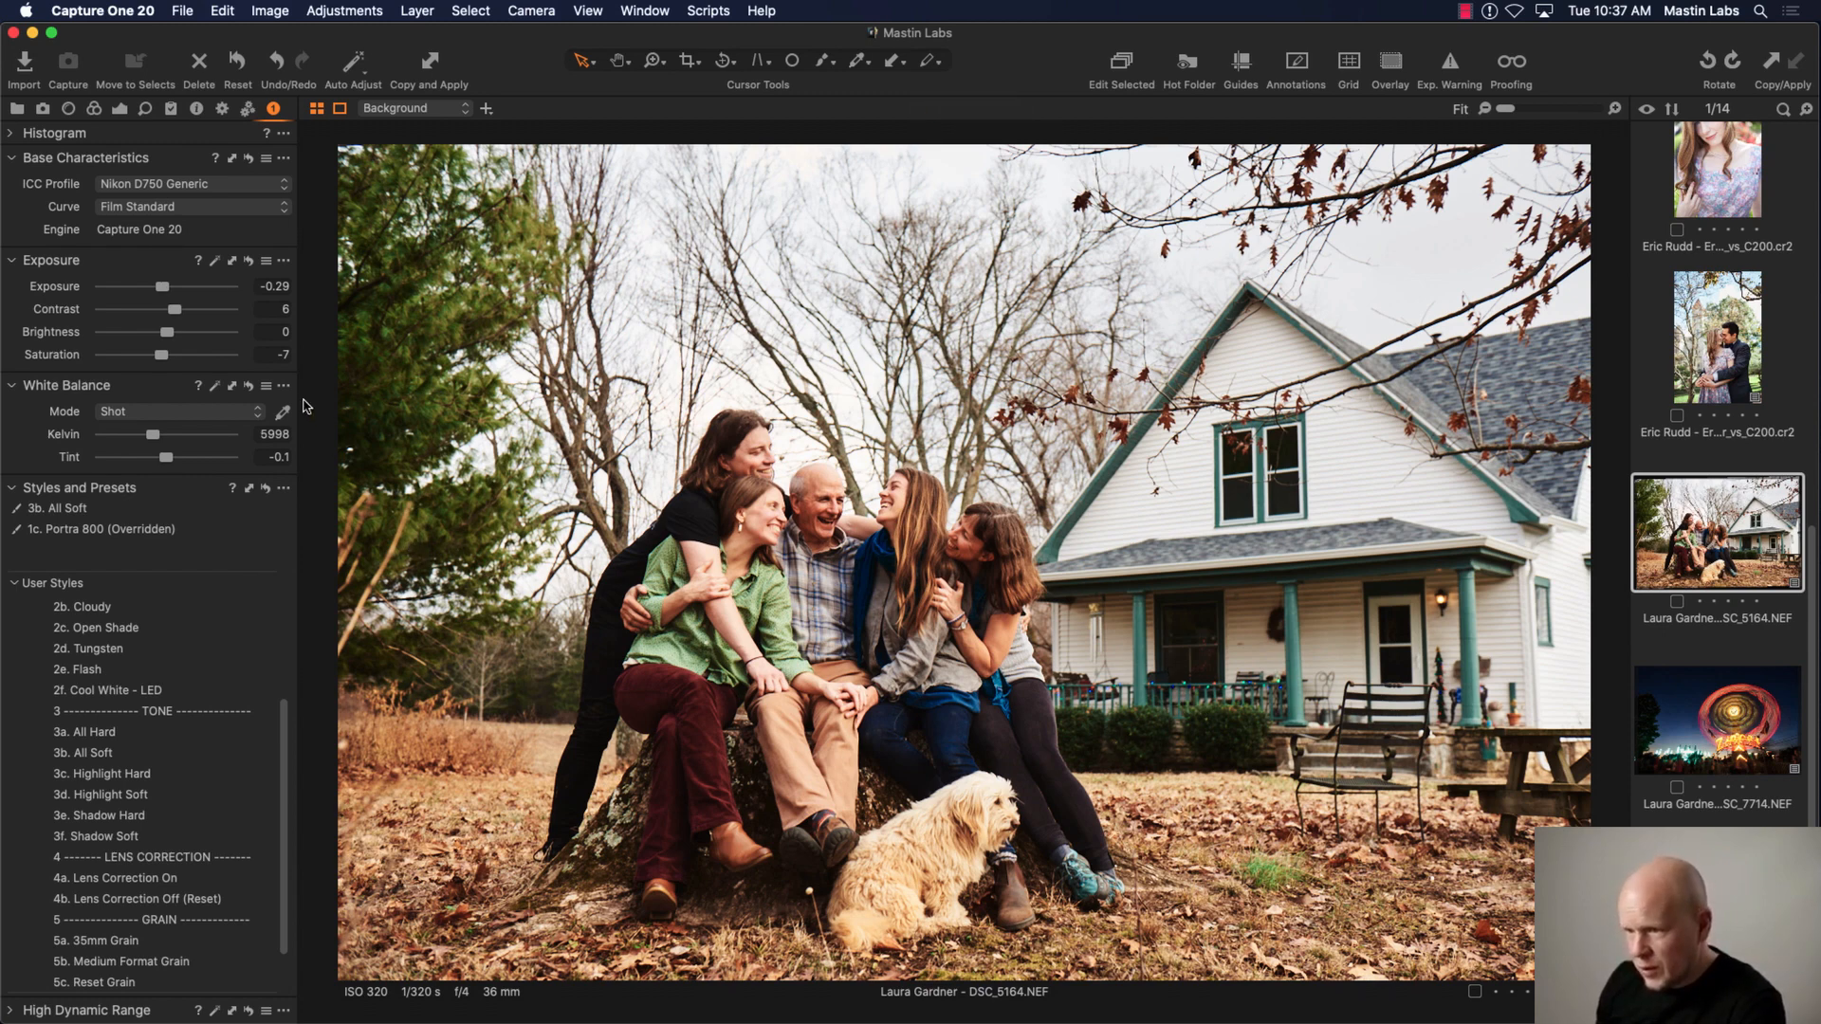
{"action": "left_click_drag", "start_coordinate": [154, 437], "coordinate": [151, 436]}
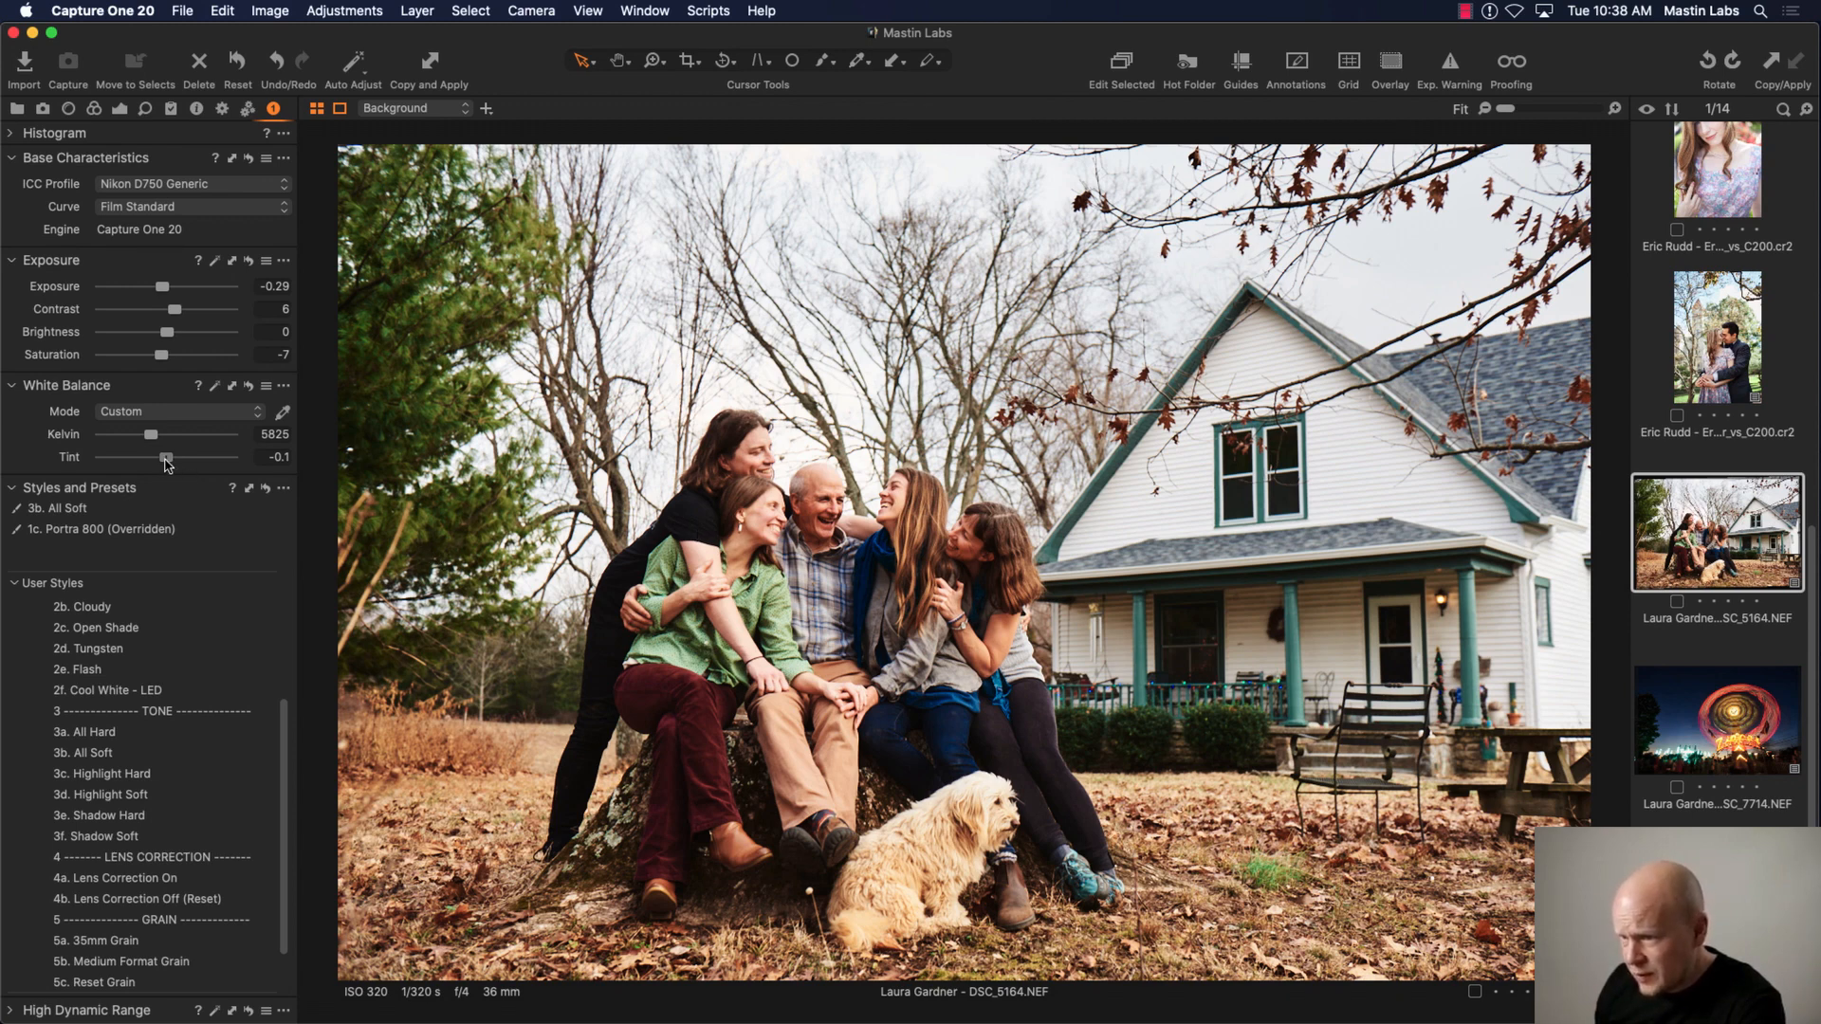
{"action": "left_click_drag", "start_coordinate": [168, 464], "coordinate": [166, 463]}
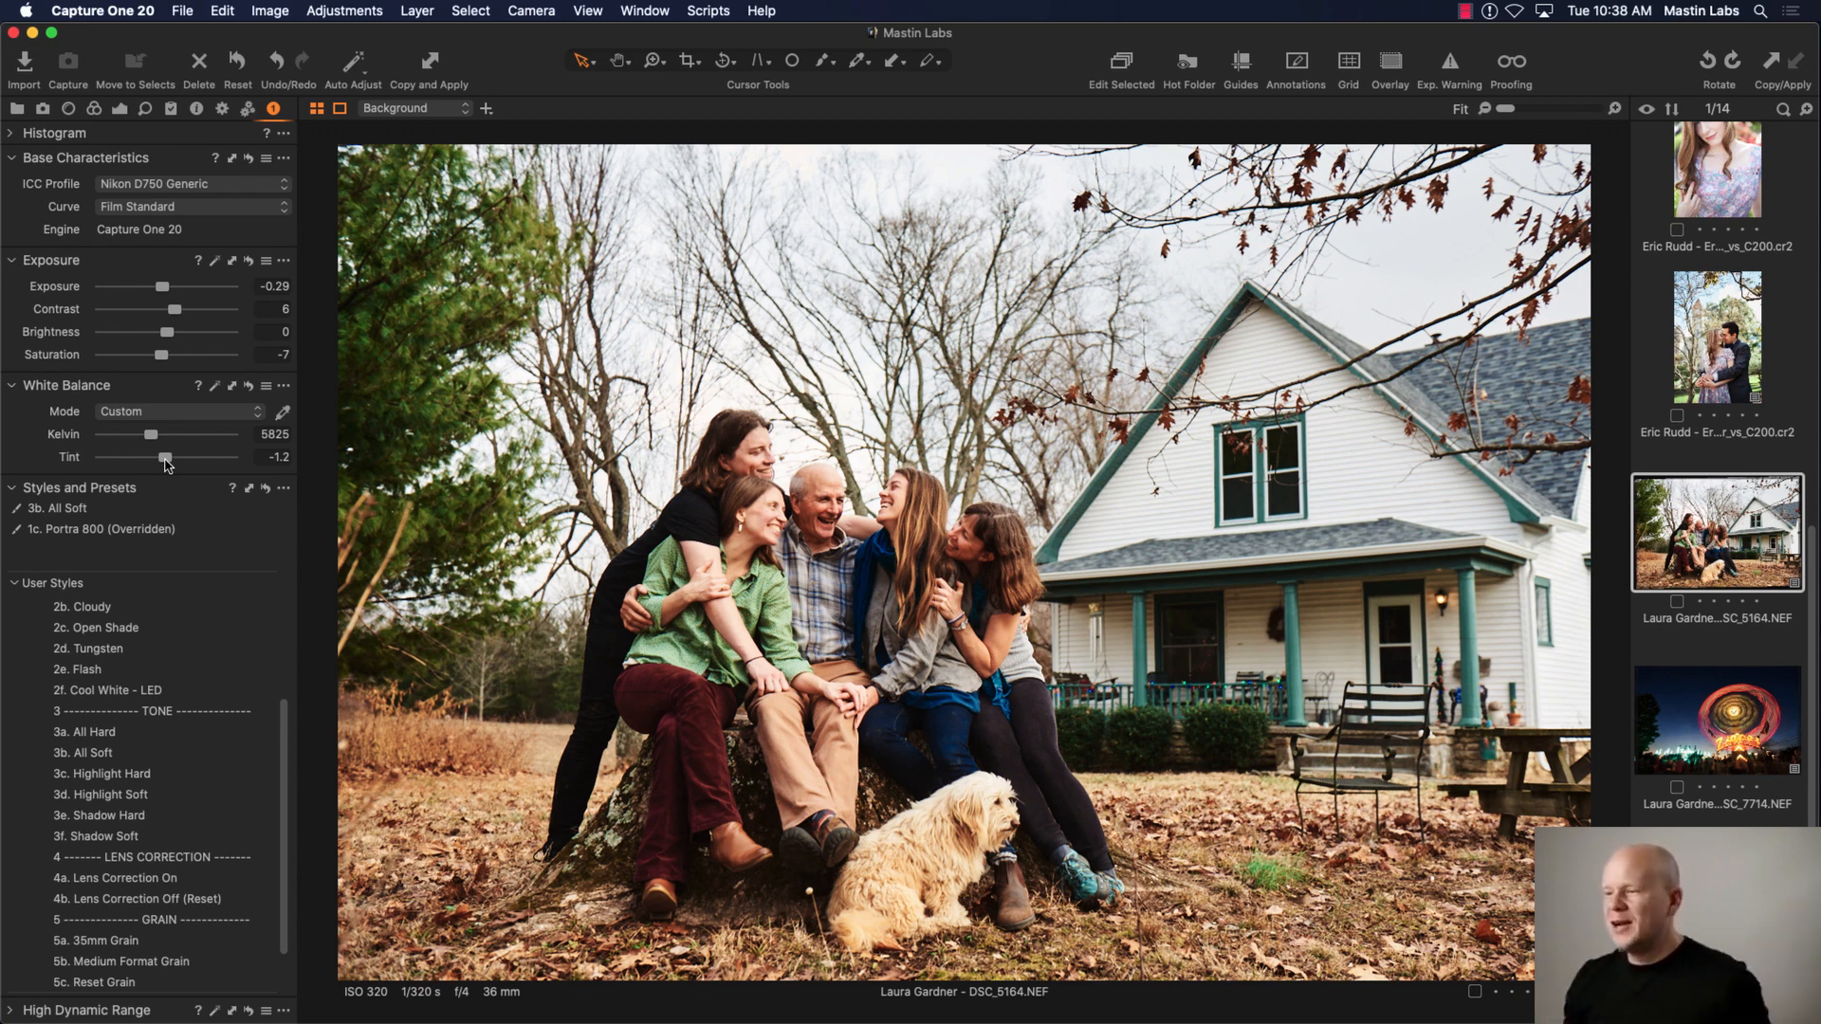
Step: Compare the finished family photo edit with the reset original, keeping the edit
{"action": "left_click", "coordinate": [238, 62]}
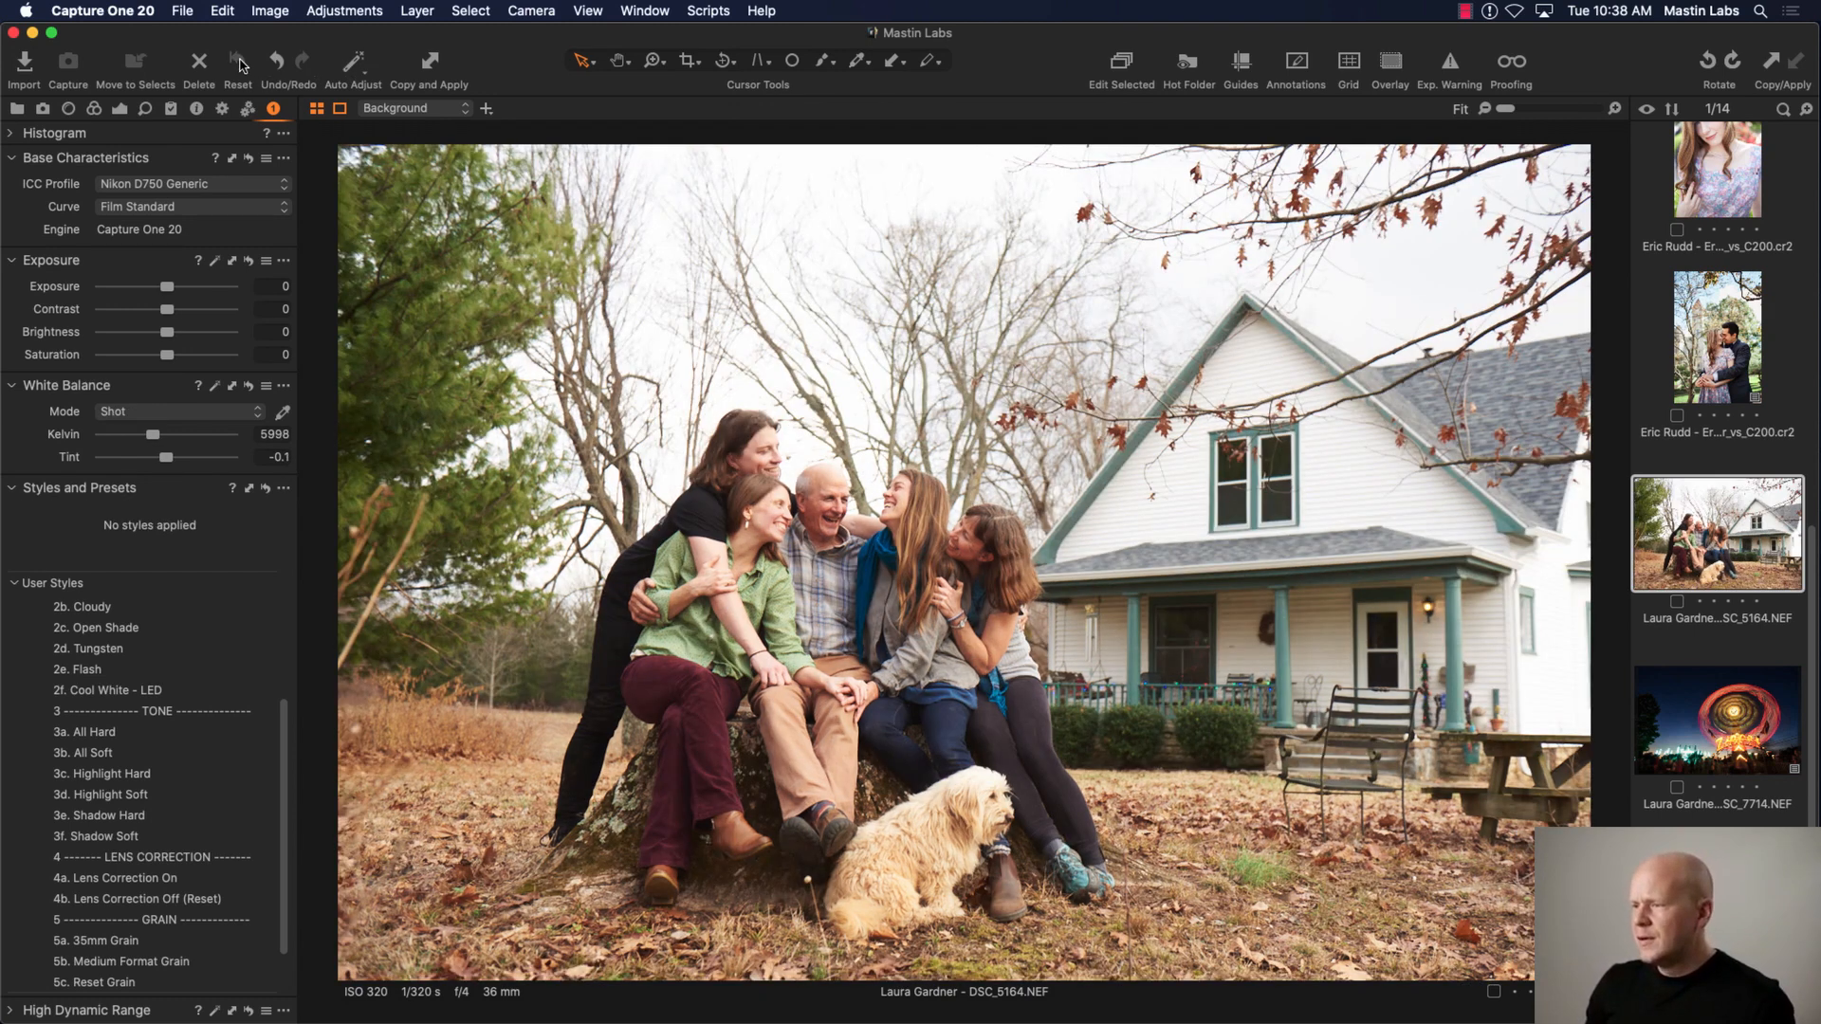
{"action": "key", "text": "super+z"}
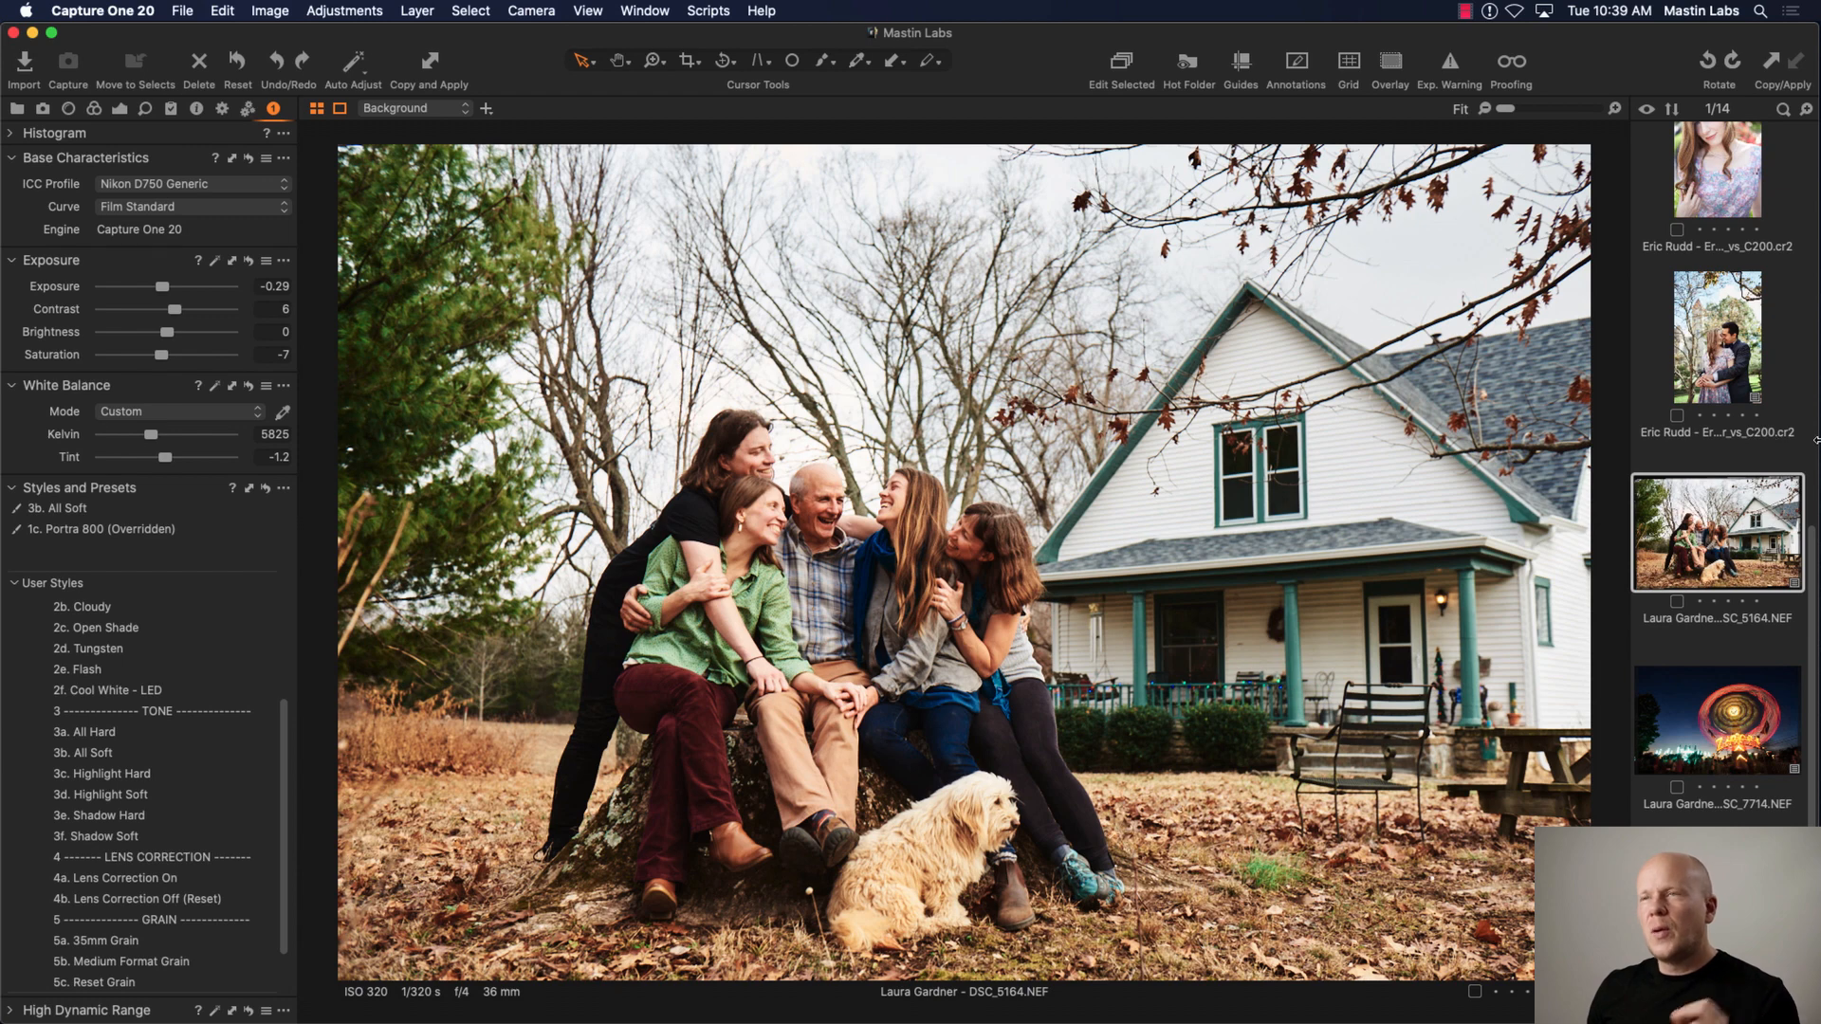
Step: Open the portrait of the long-haired woman in the floral dress
{"action": "scroll", "coordinate": [1724, 479], "scroll_direction": "up", "scroll_amount": 3}
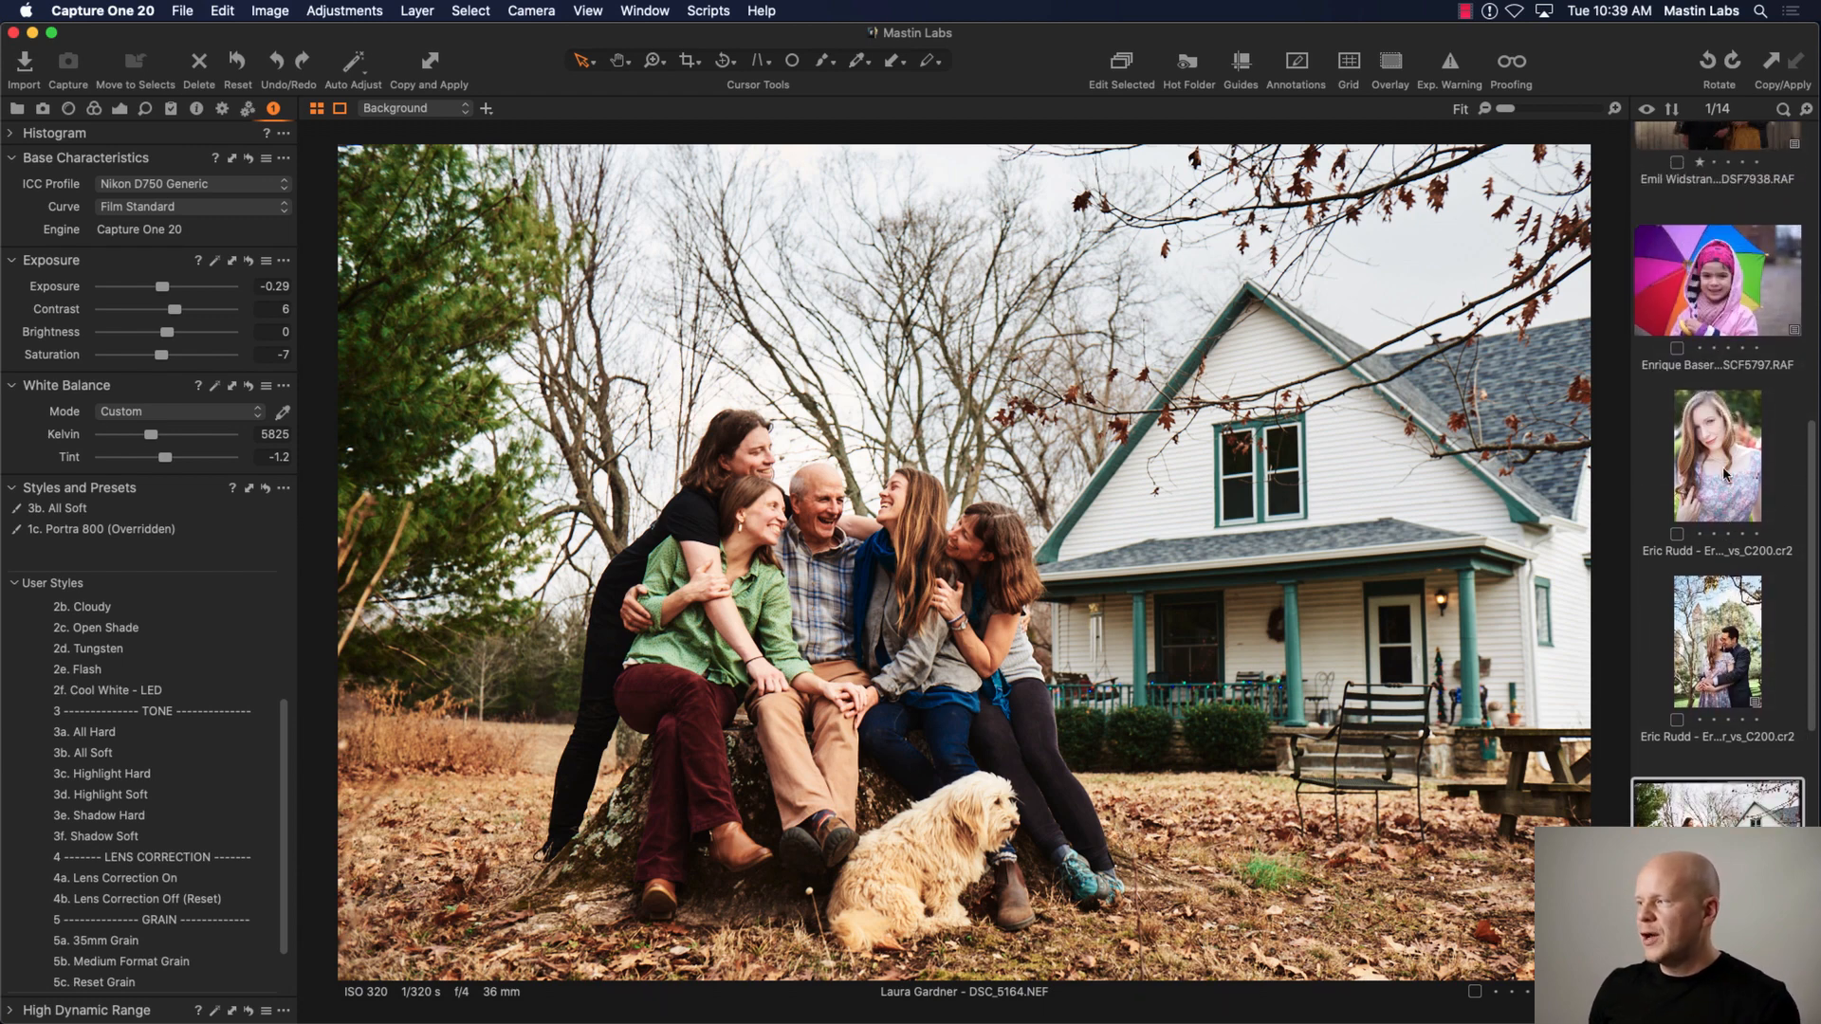
{"action": "left_click", "coordinate": [1724, 474]}
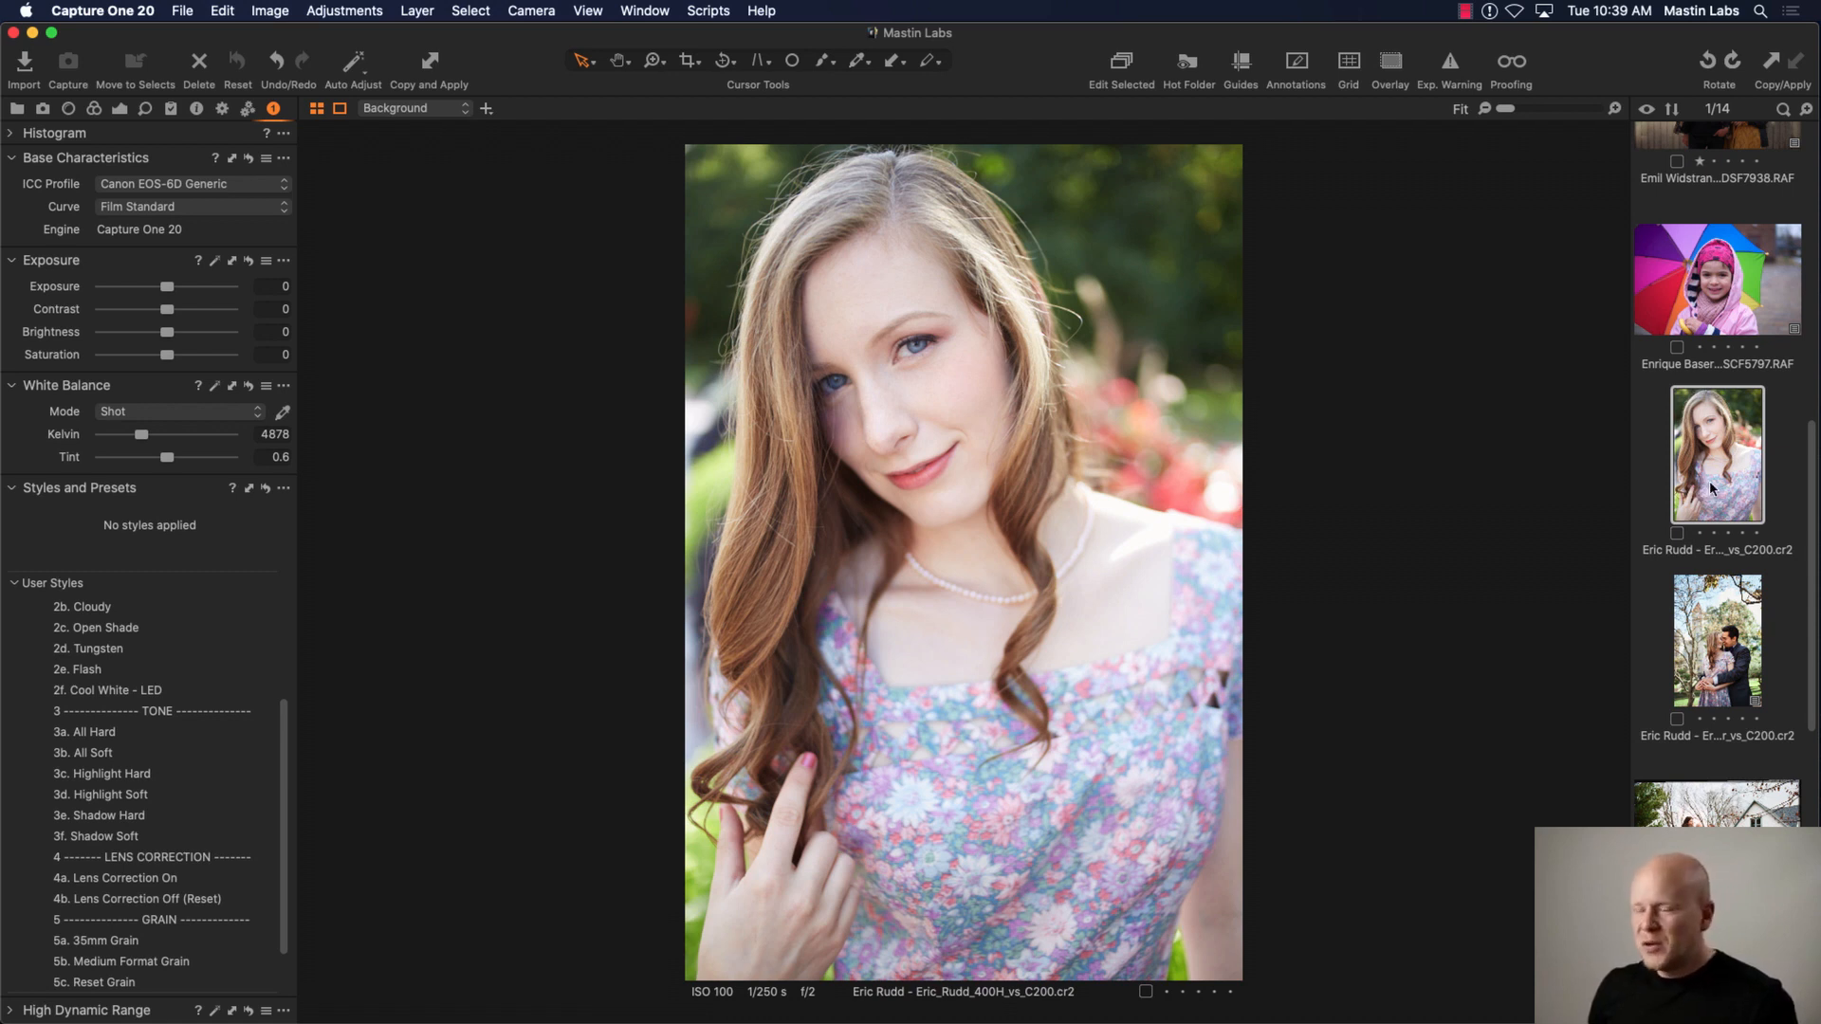
{"action": "scroll", "coordinate": [1717, 479], "scroll_direction": "up", "scroll_amount": 2}
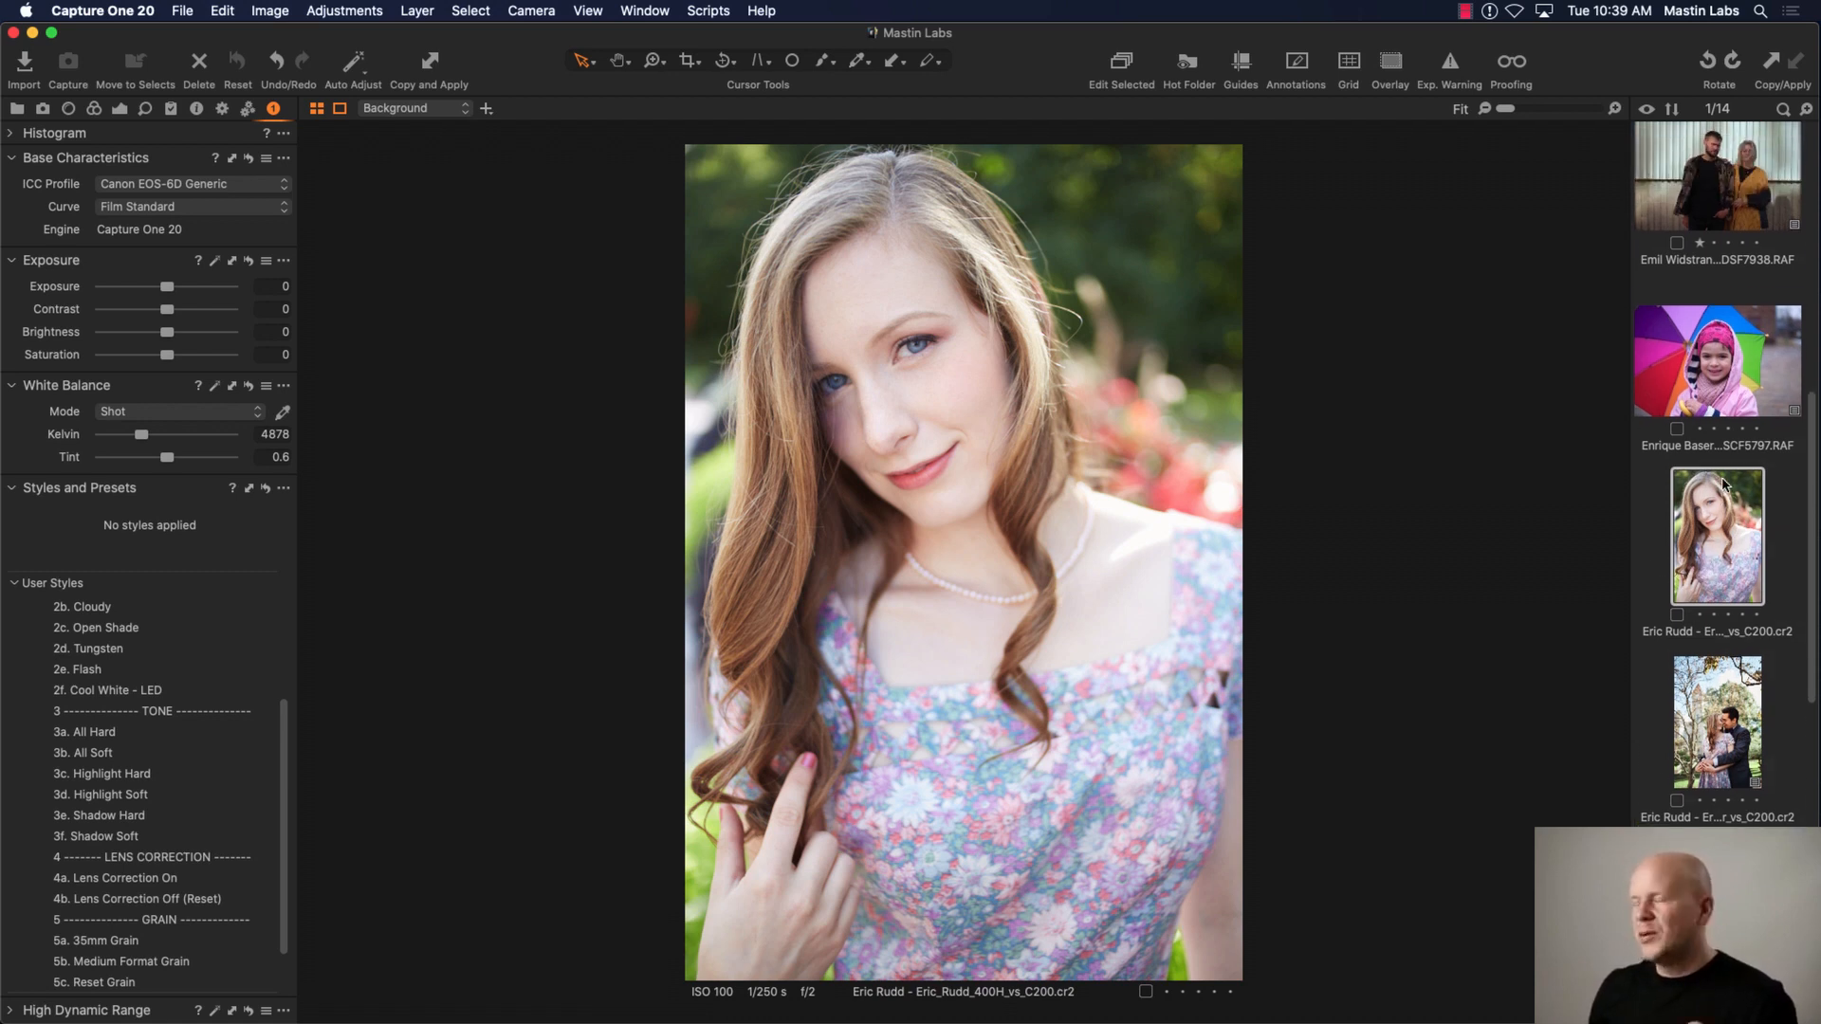
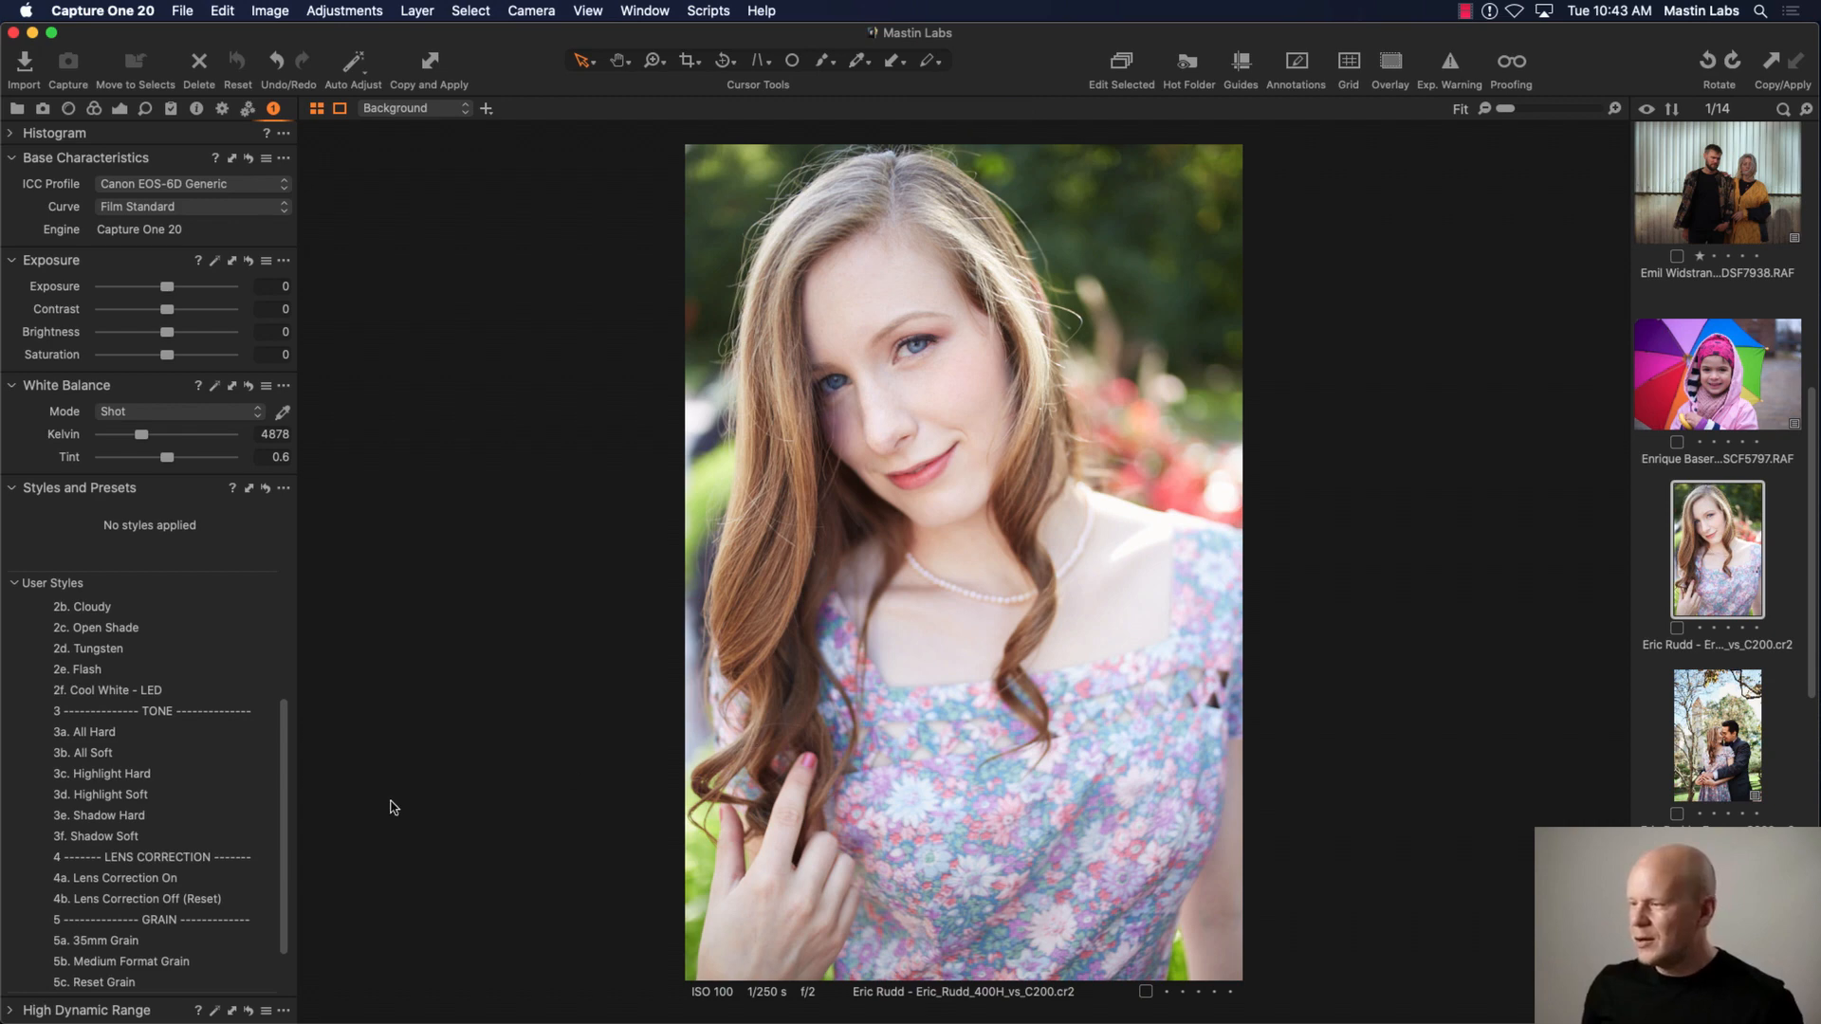
Step: Apply the 1a. Portra 160 film style to the portrait and warm the white balance to 5503 Kelvin
{"action": "left_click_drag", "start_coordinate": [290, 773], "coordinate": [297, 628]}
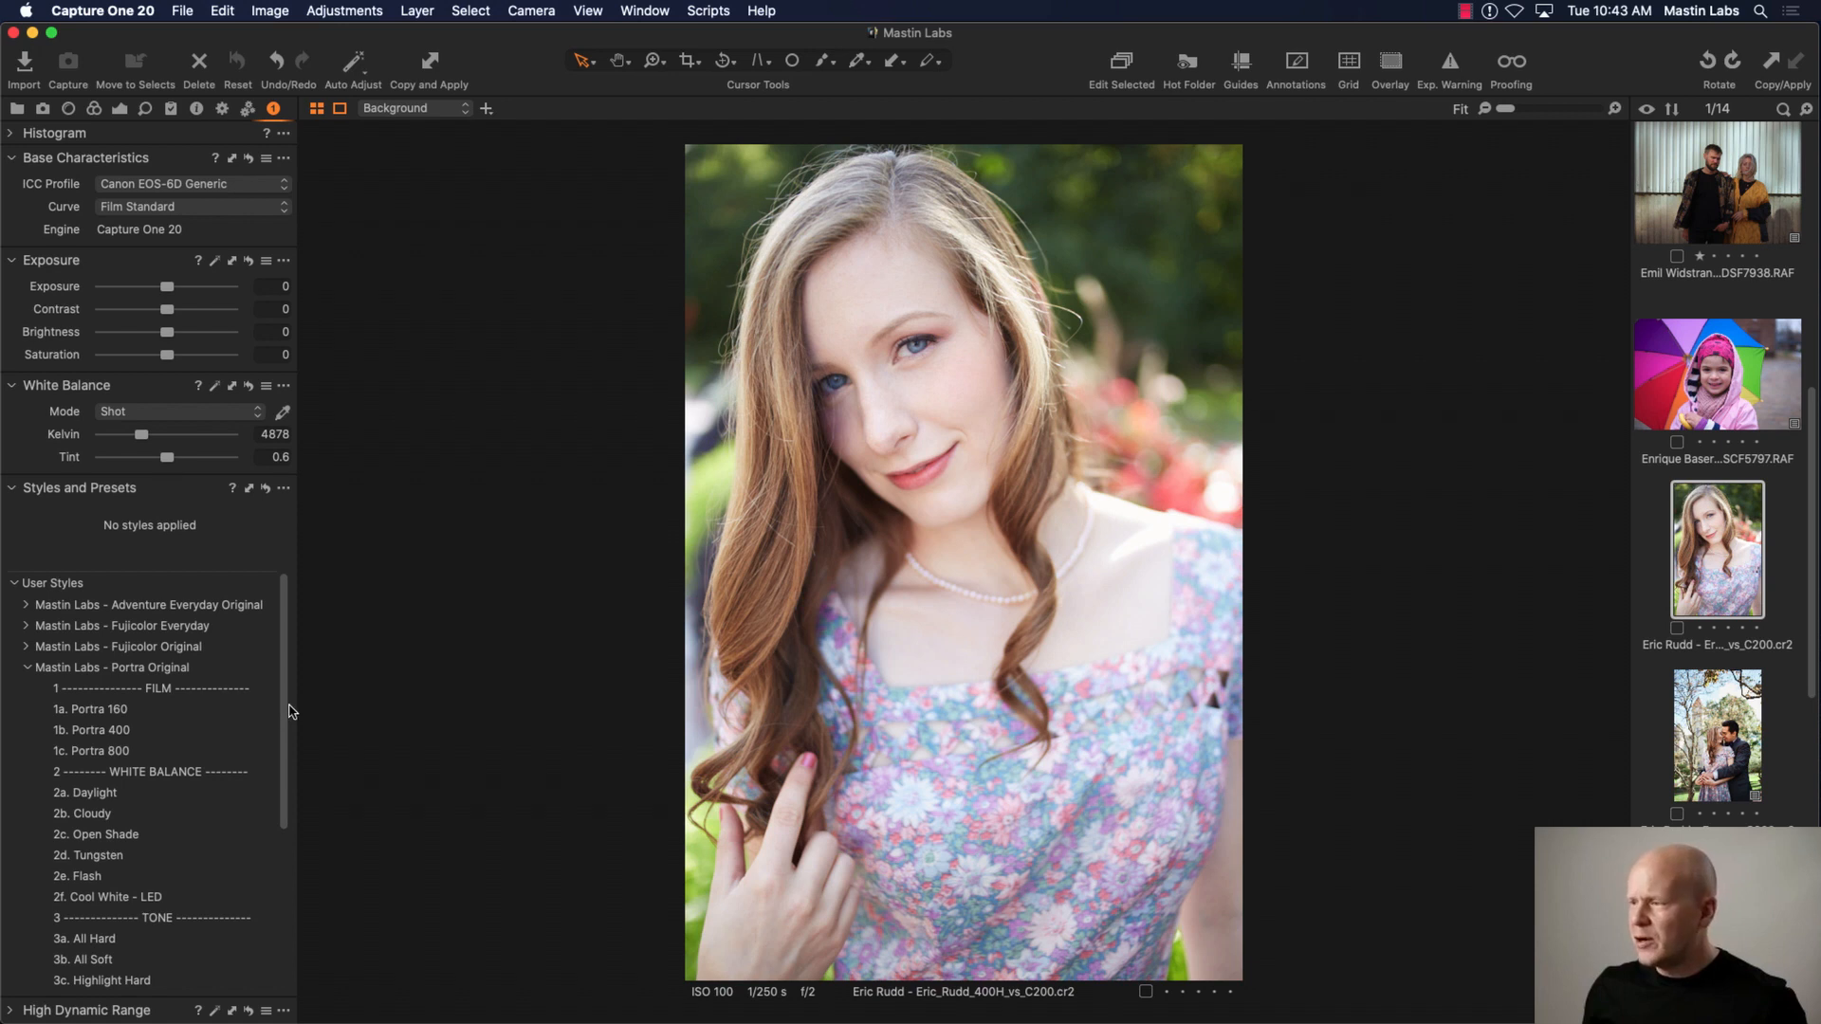
{"action": "left_click", "coordinate": [251, 710]}
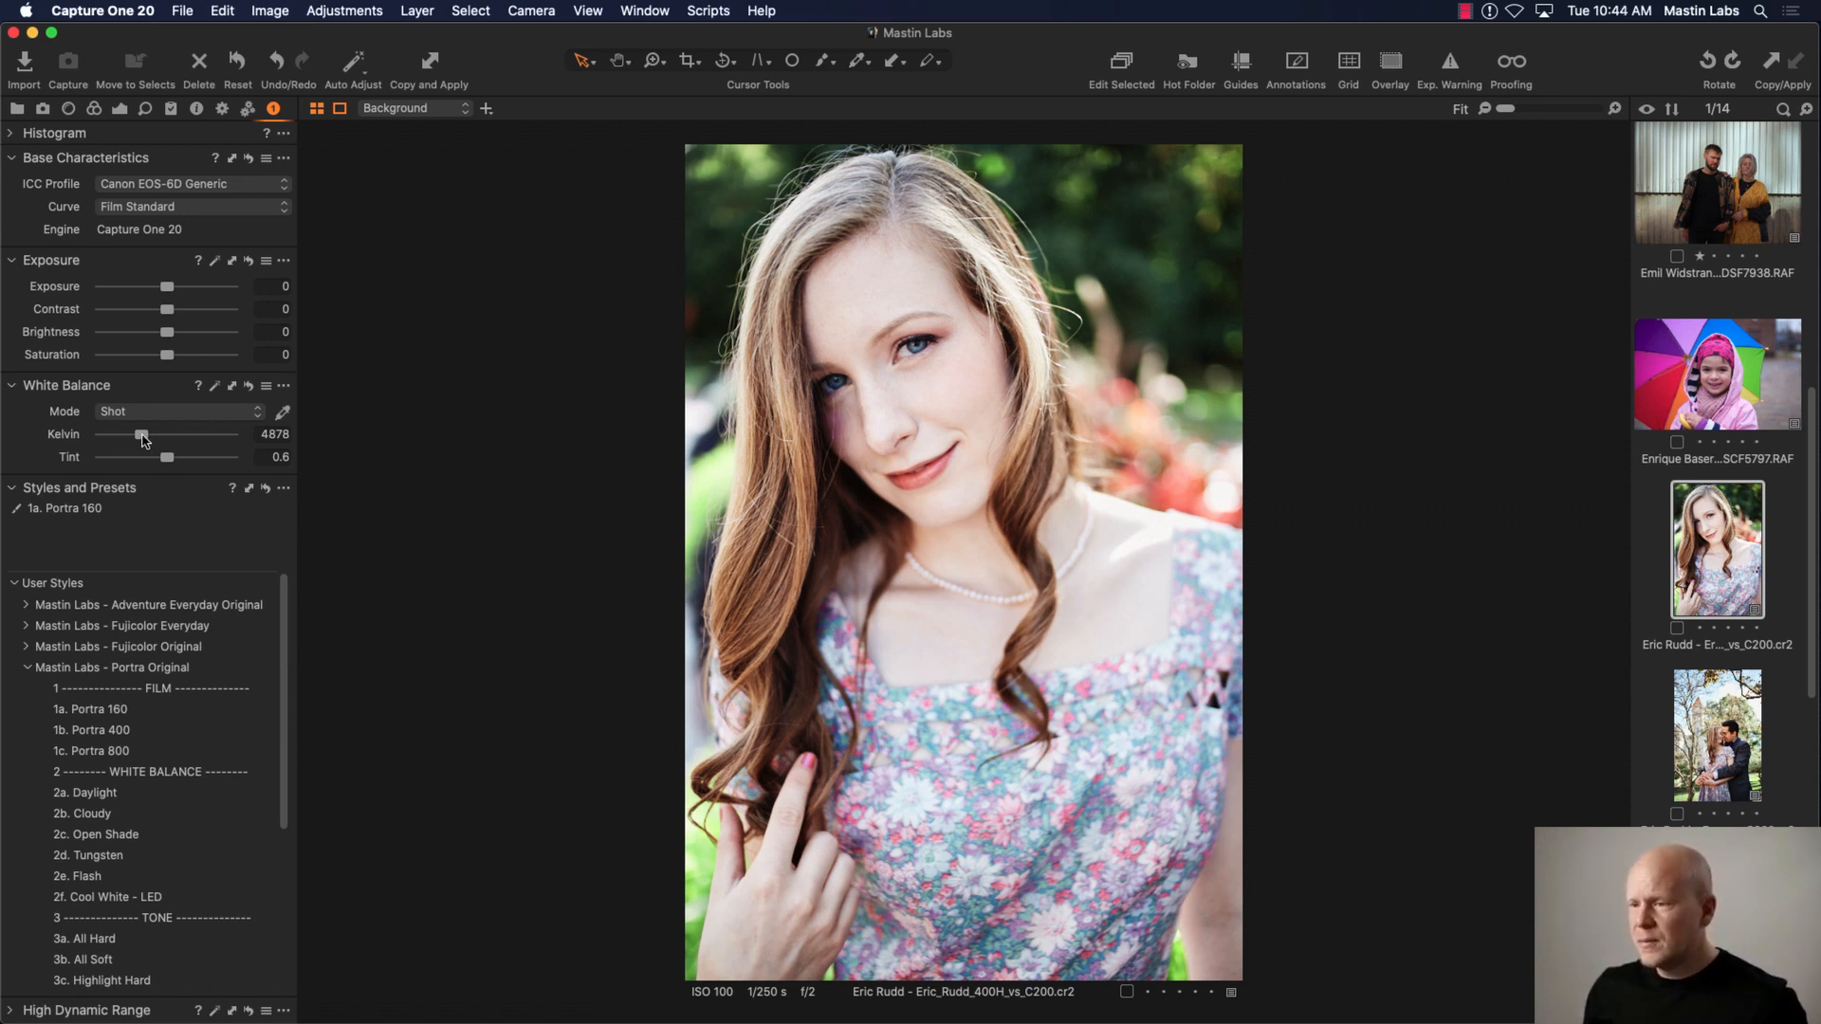
{"action": "left_click_drag", "start_coordinate": [142, 436], "coordinate": [147, 438]}
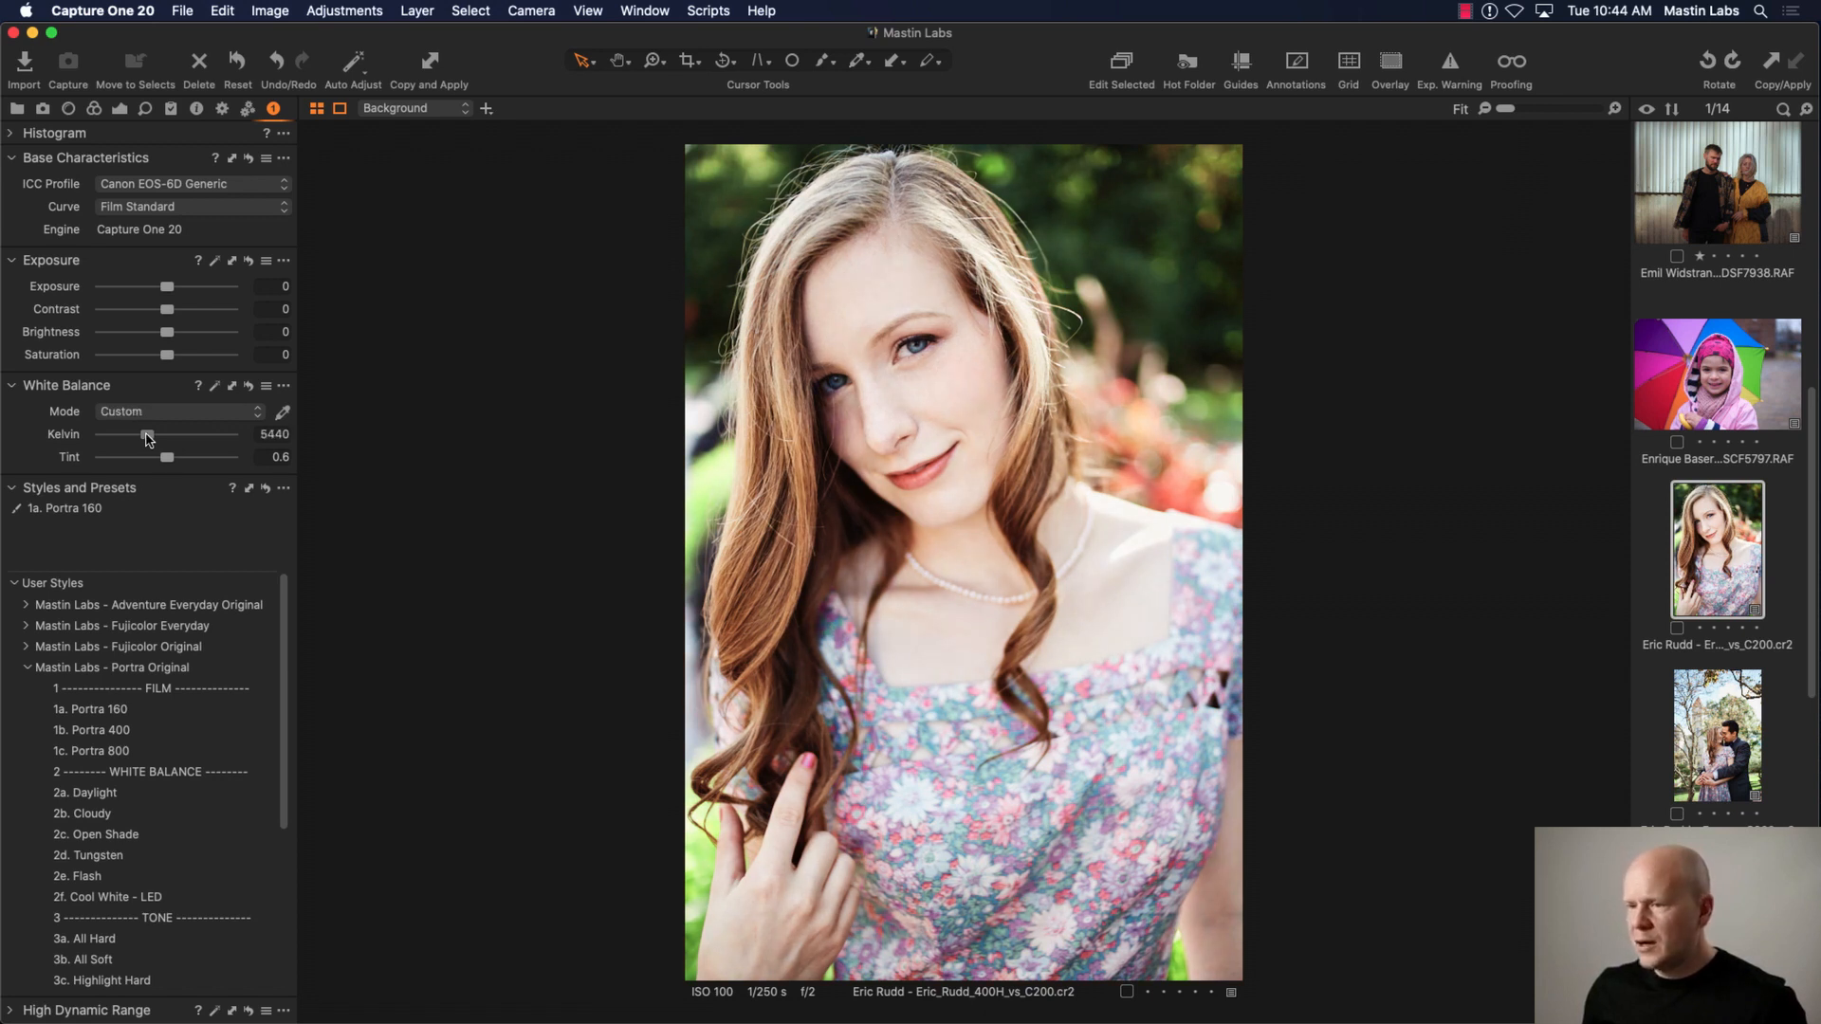
{"action": "left_click_drag", "start_coordinate": [149, 439], "coordinate": [150, 439]}
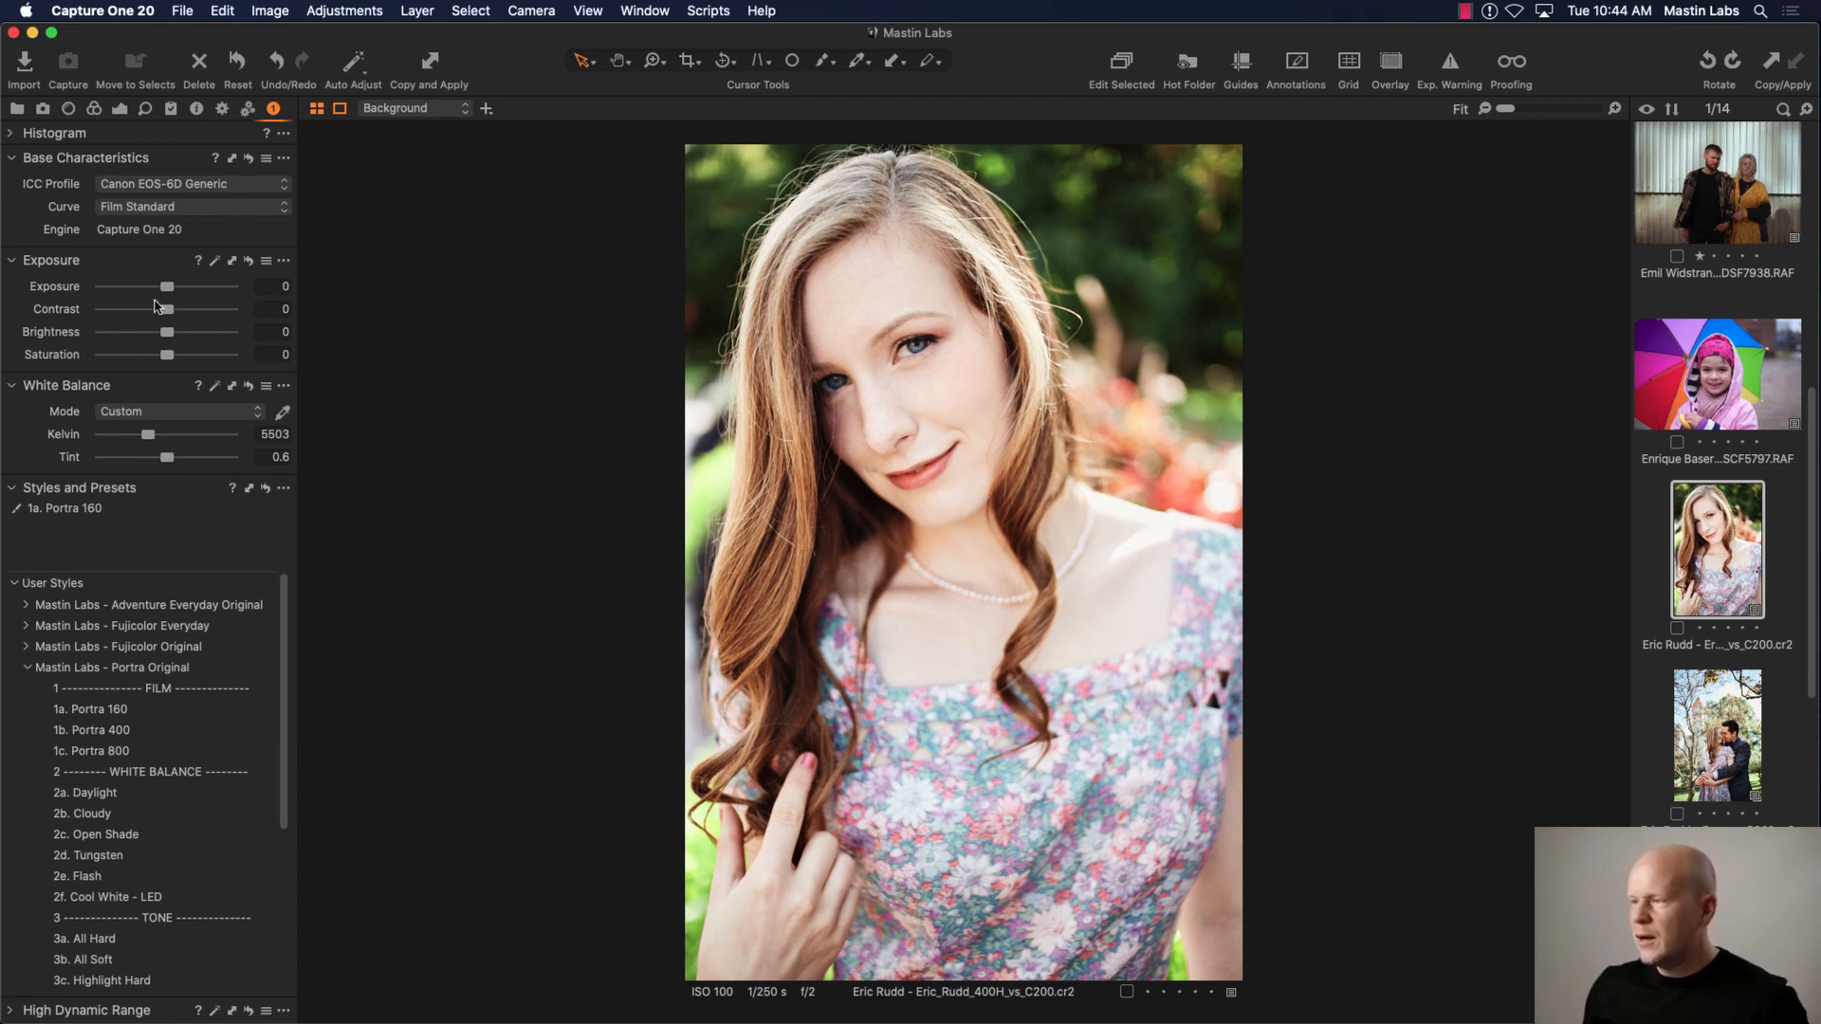
Step: Set the portrait's exposure to -0.33 and apply the 3d. Highlight Soft tone style
{"action": "left_click_drag", "start_coordinate": [168, 287], "coordinate": [162, 288]}
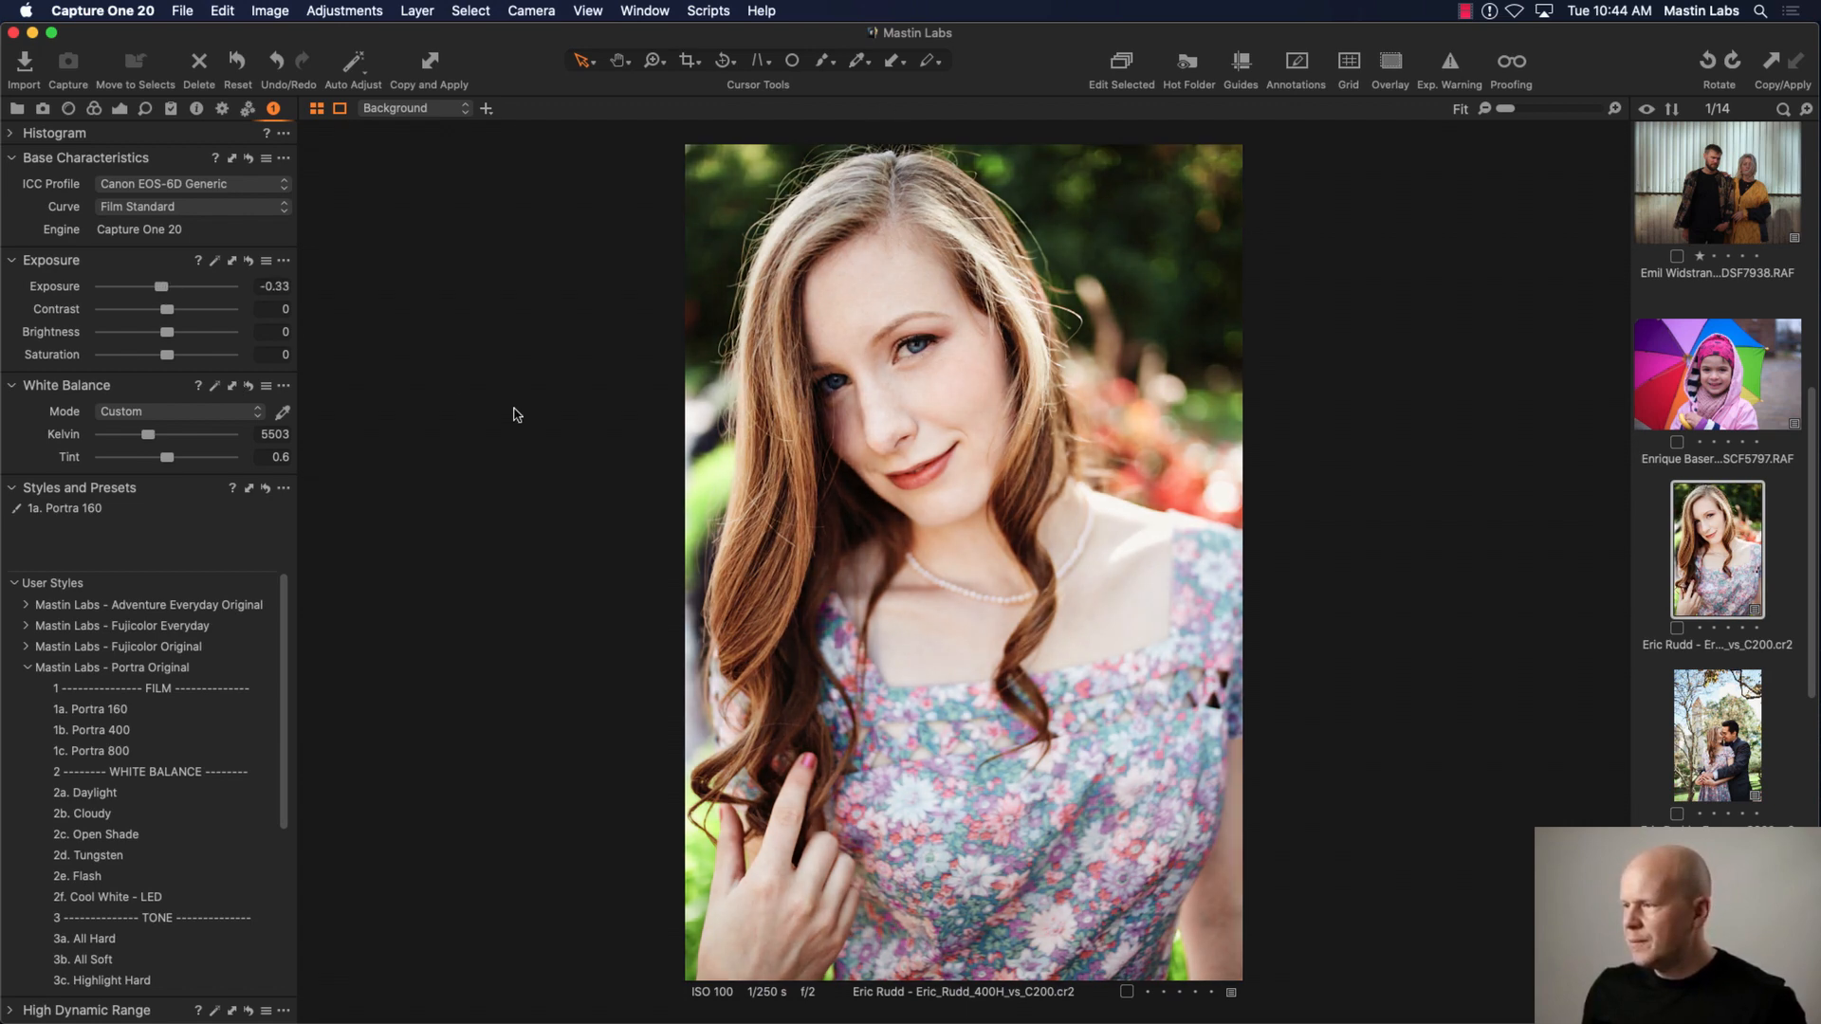
{"action": "scroll", "coordinate": [289, 687], "scroll_direction": "down", "scroll_amount": 8}
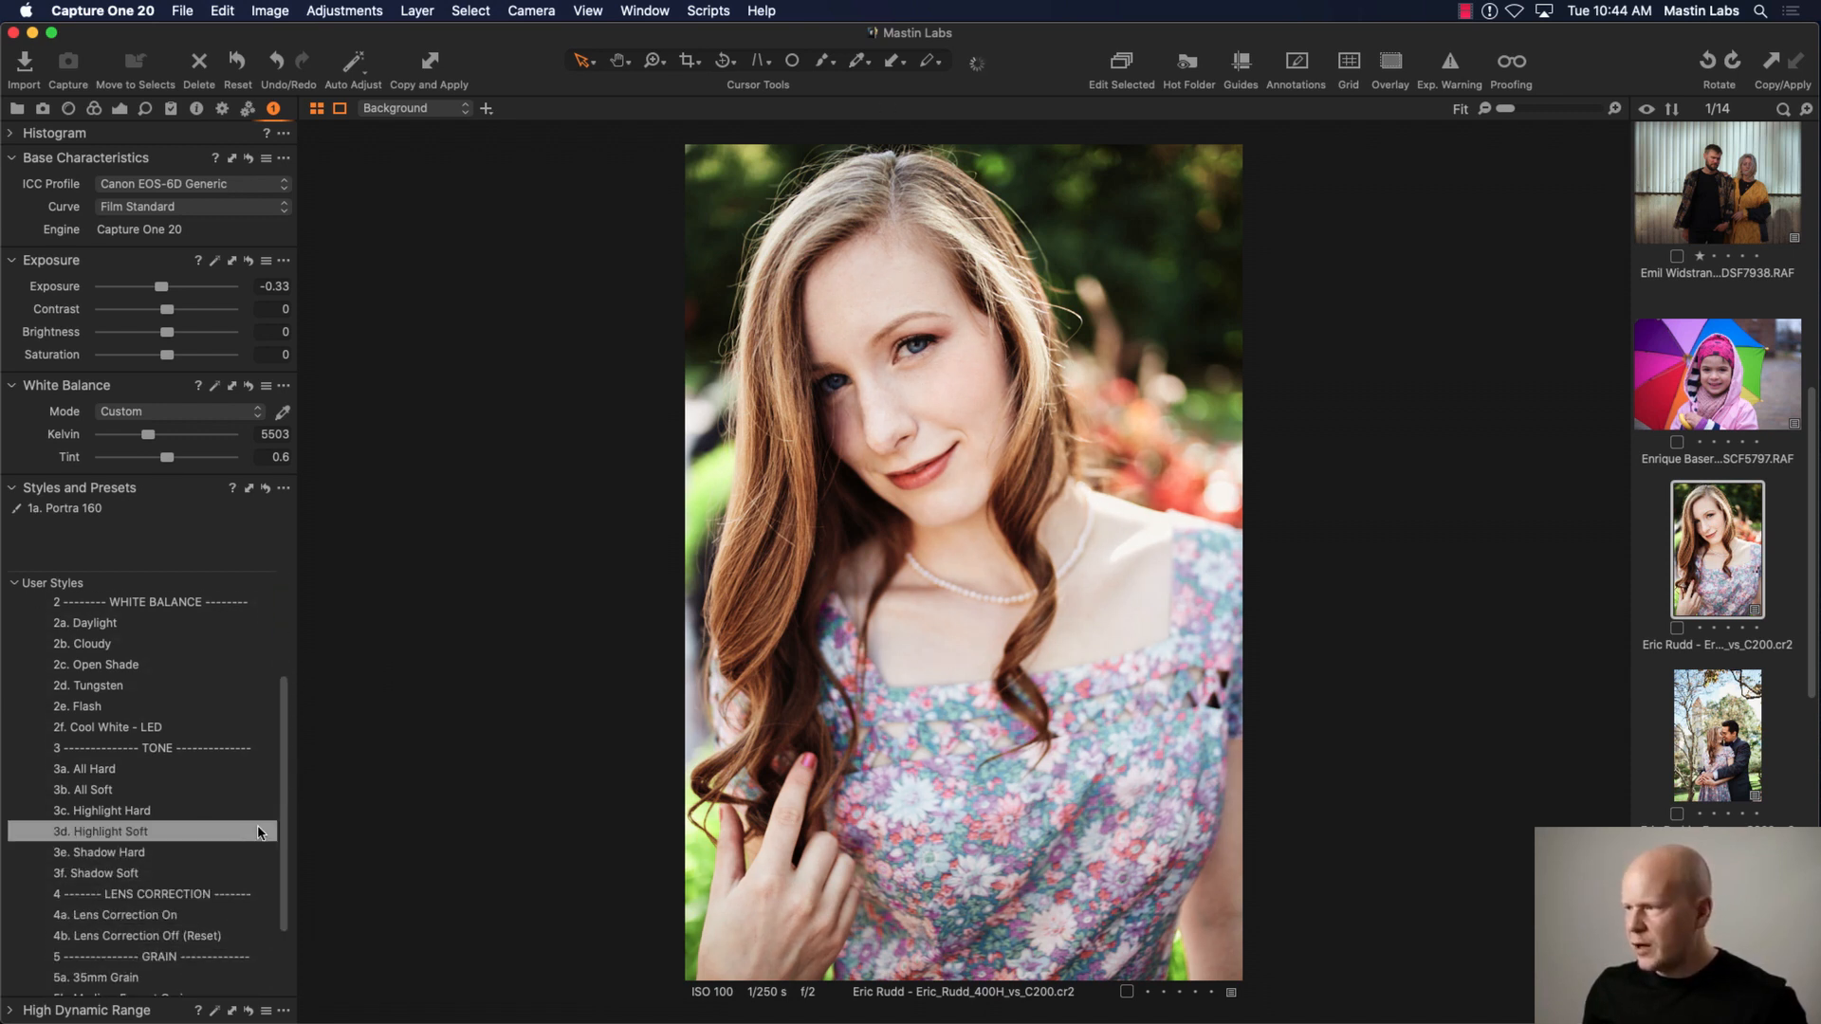
{"action": "left_click", "coordinate": [178, 823]}
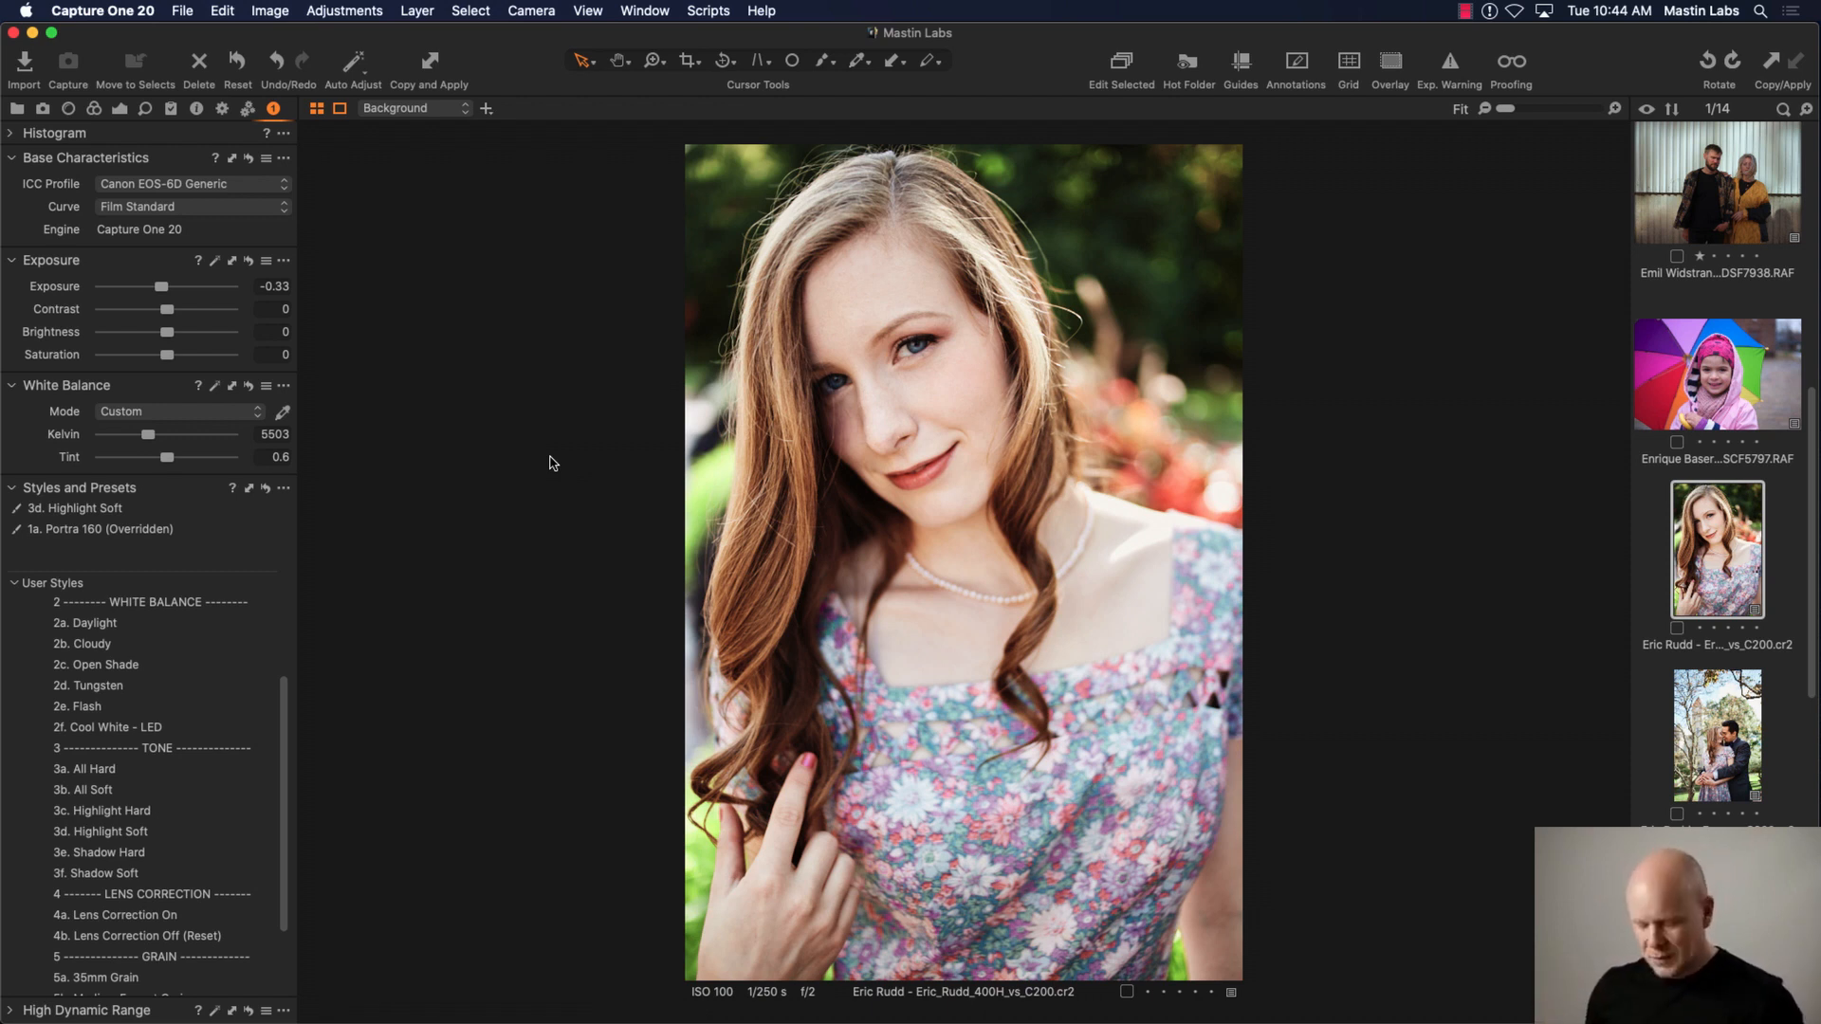
Step: Compare the Portra 160 portrait edit with the reset original, then restore the edit
{"action": "left_click", "coordinate": [238, 62]}
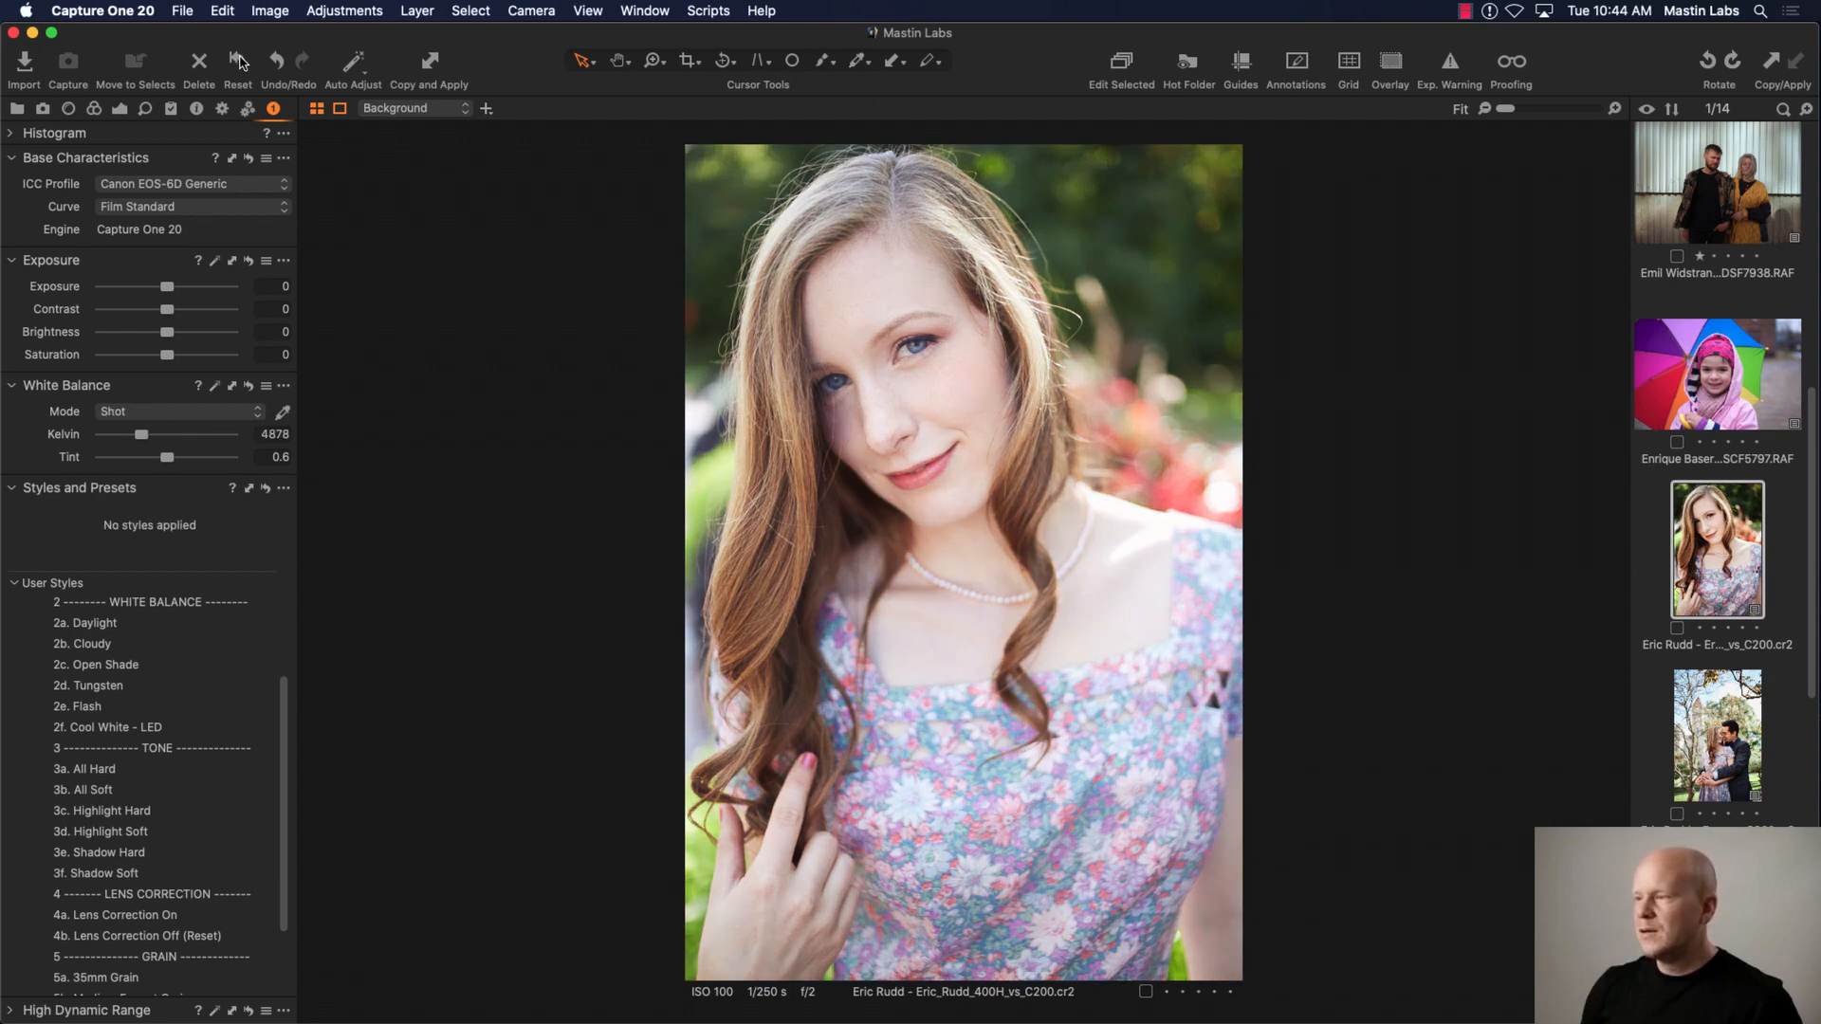
{"action": "key", "text": "super+z"}
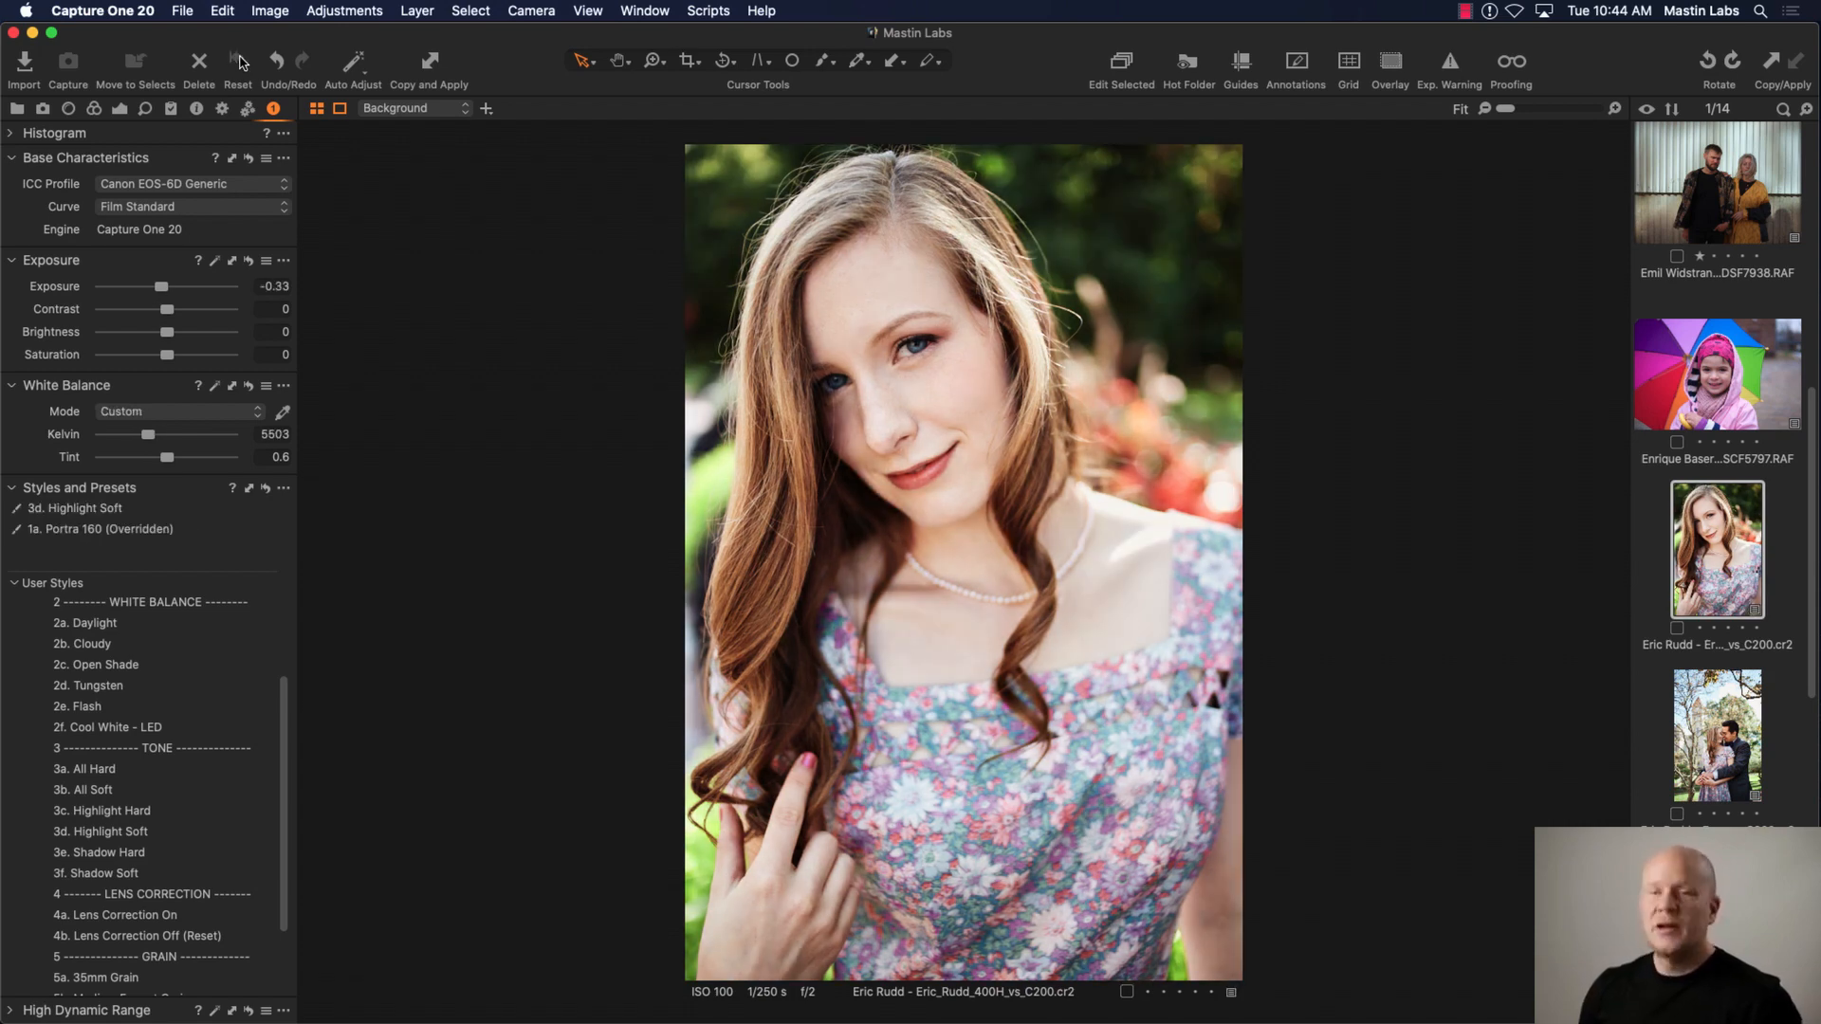
Step: Reset the portrait of the long-haired woman, then apply the 1b. Portra 400 film style followed by 1c. Portra 800
{"action": "left_click", "coordinate": [238, 62]}
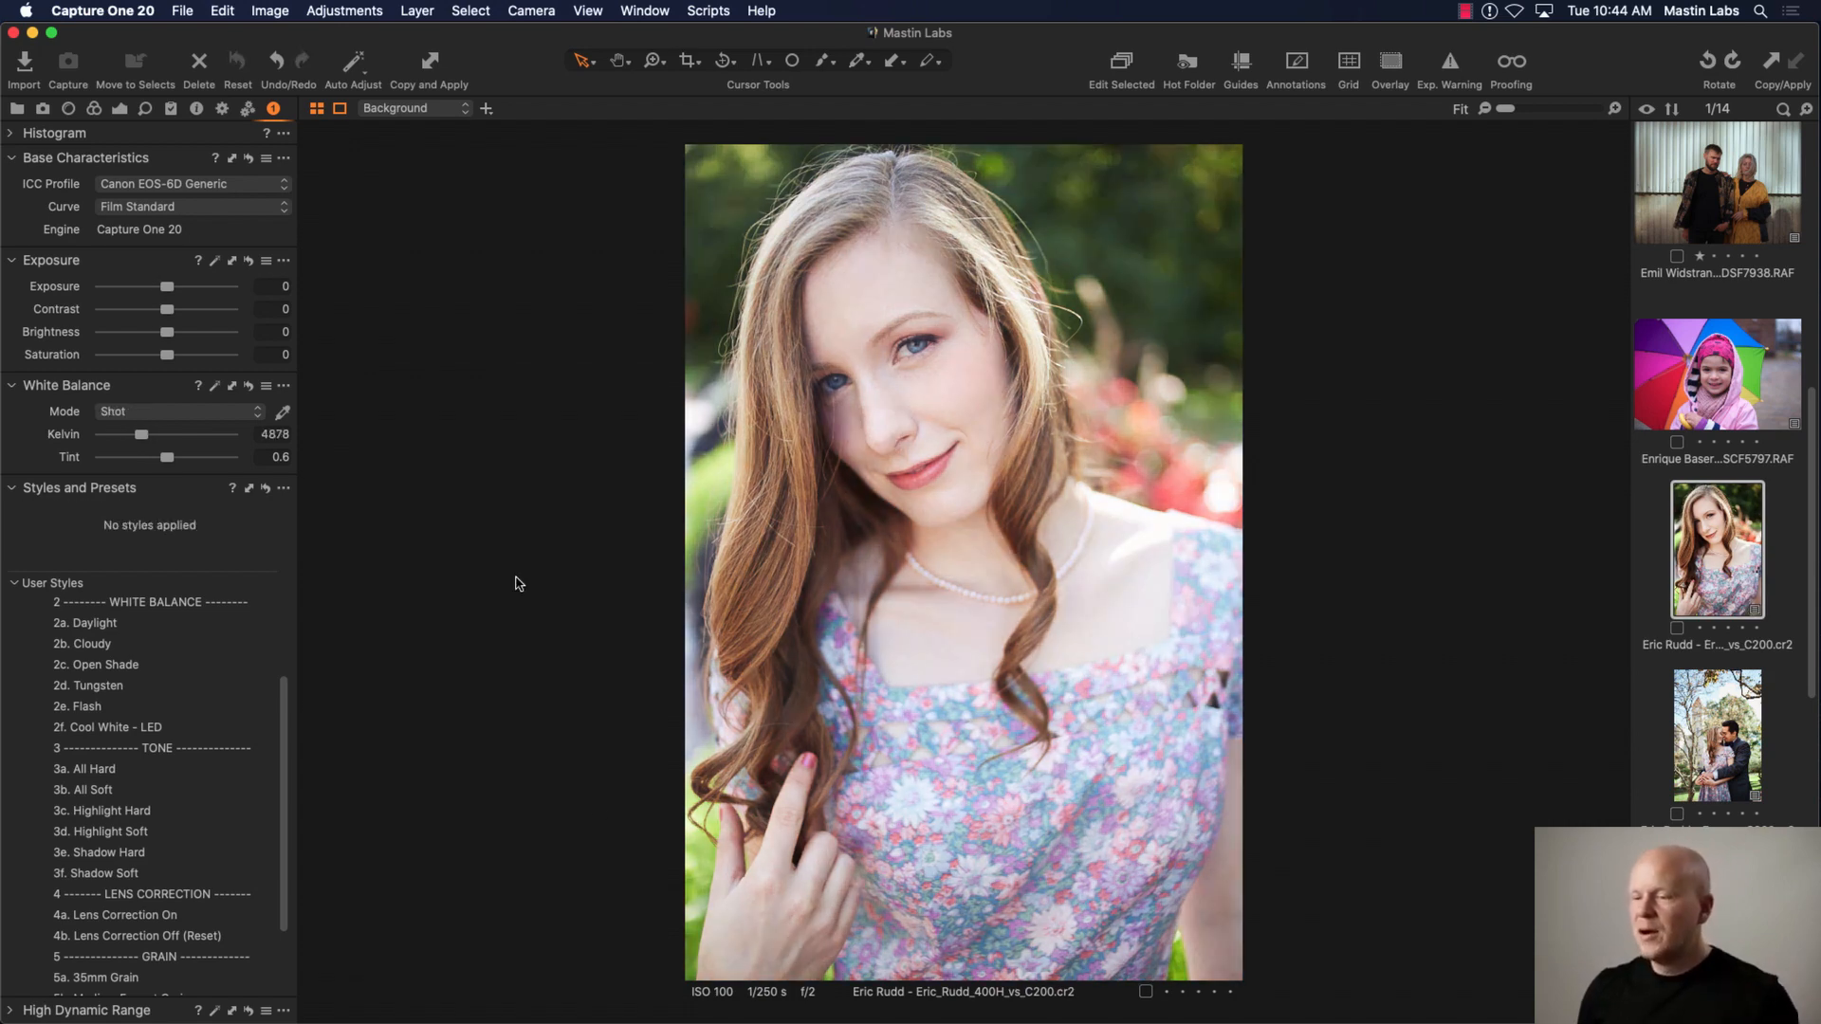
{"action": "scroll", "coordinate": [284, 752], "scroll_direction": "up", "scroll_amount": 5}
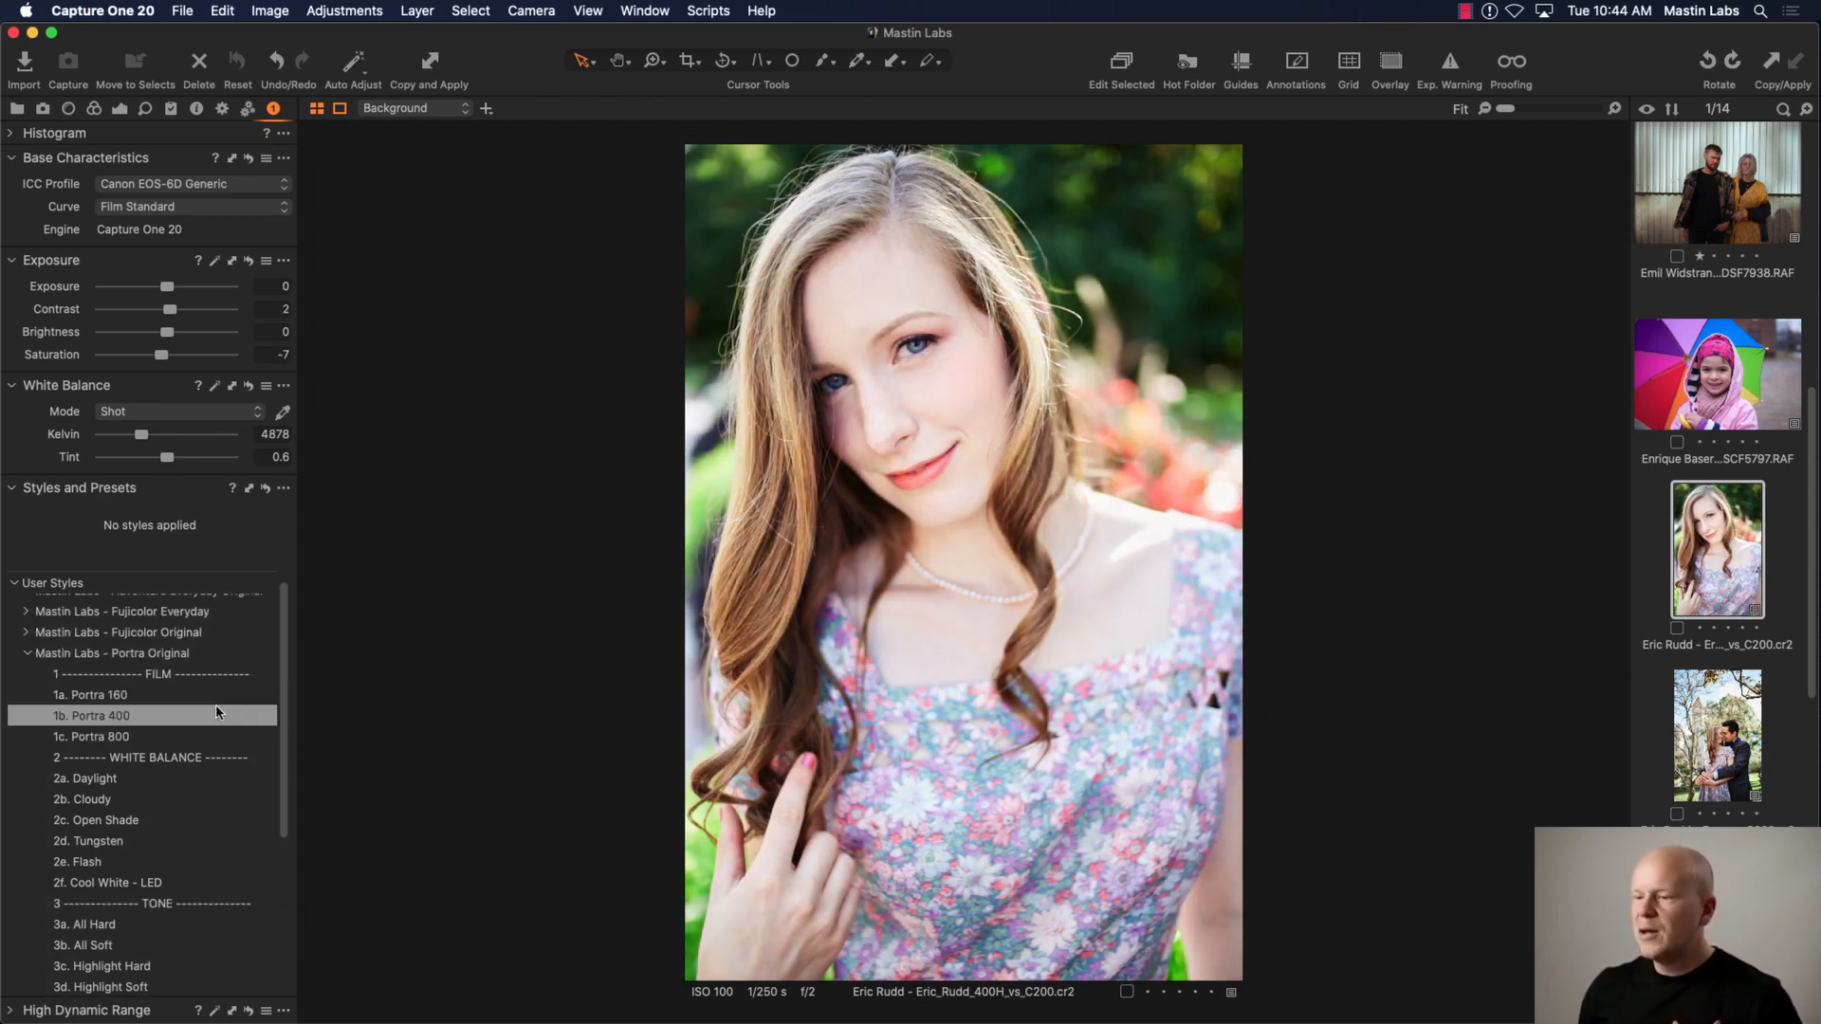
{"action": "left_click", "coordinate": [216, 708]}
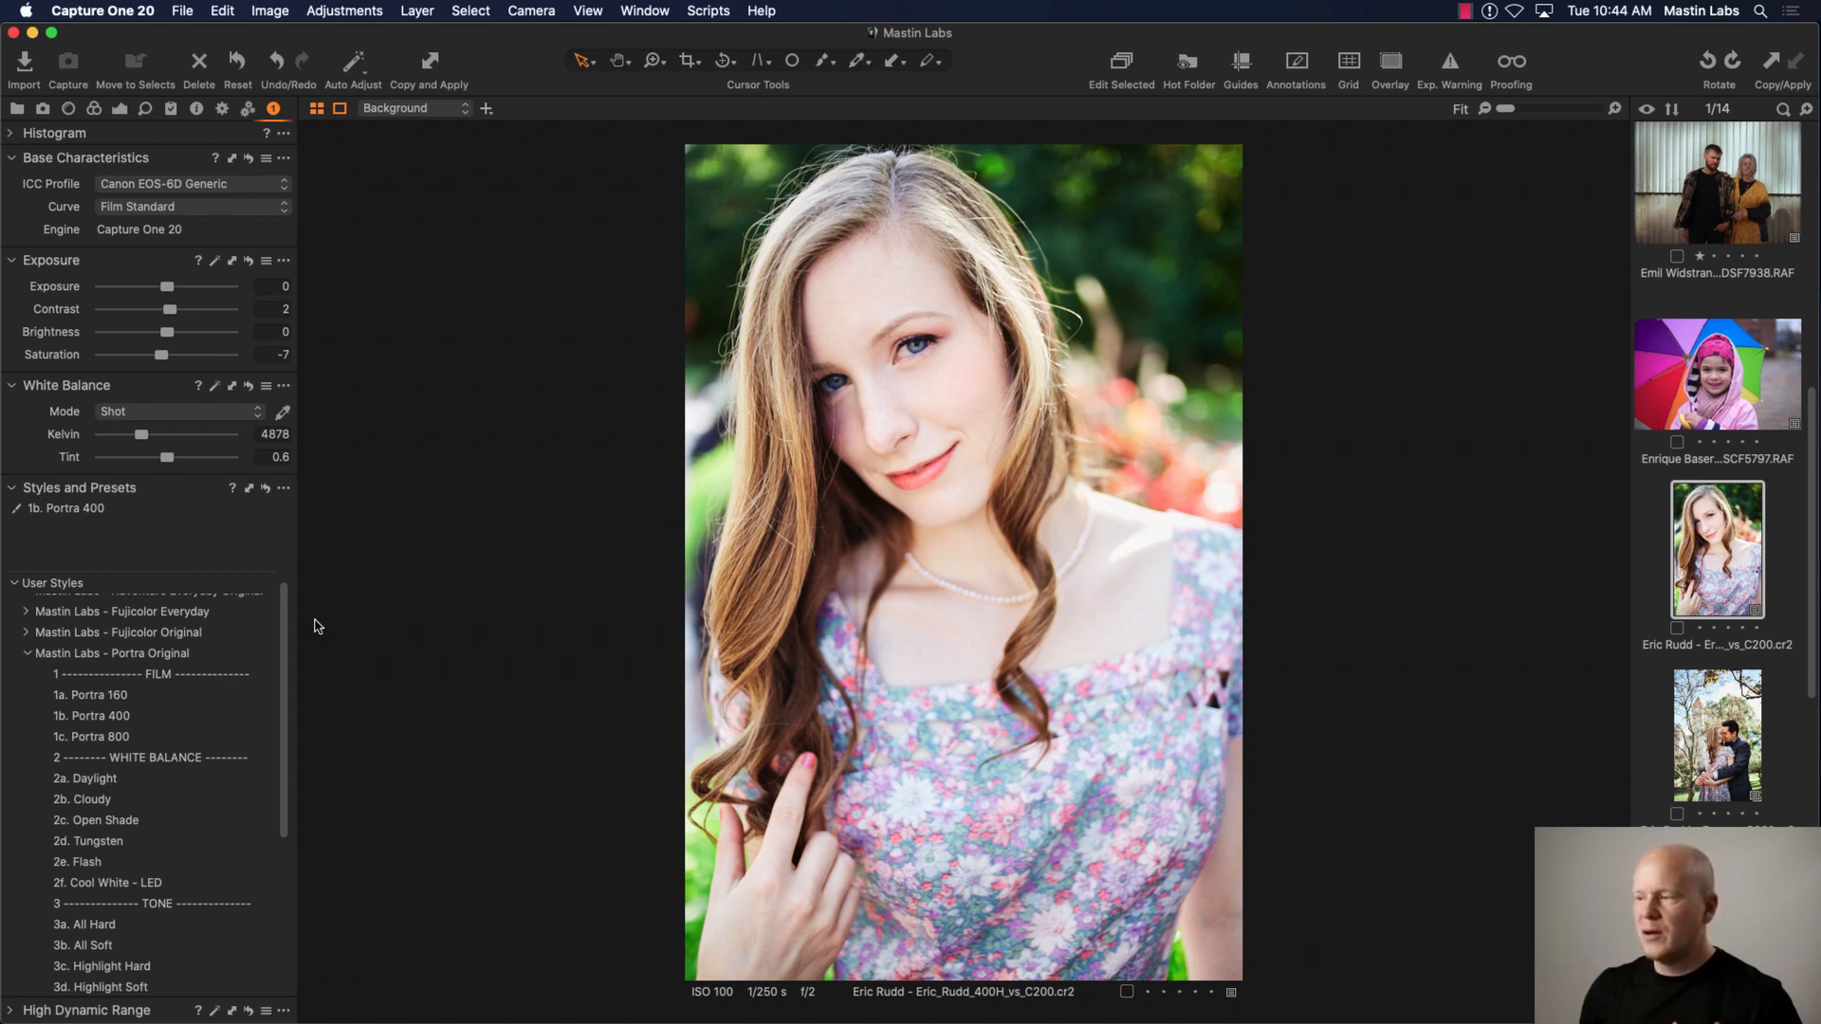
{"action": "left_click", "coordinate": [245, 737]}
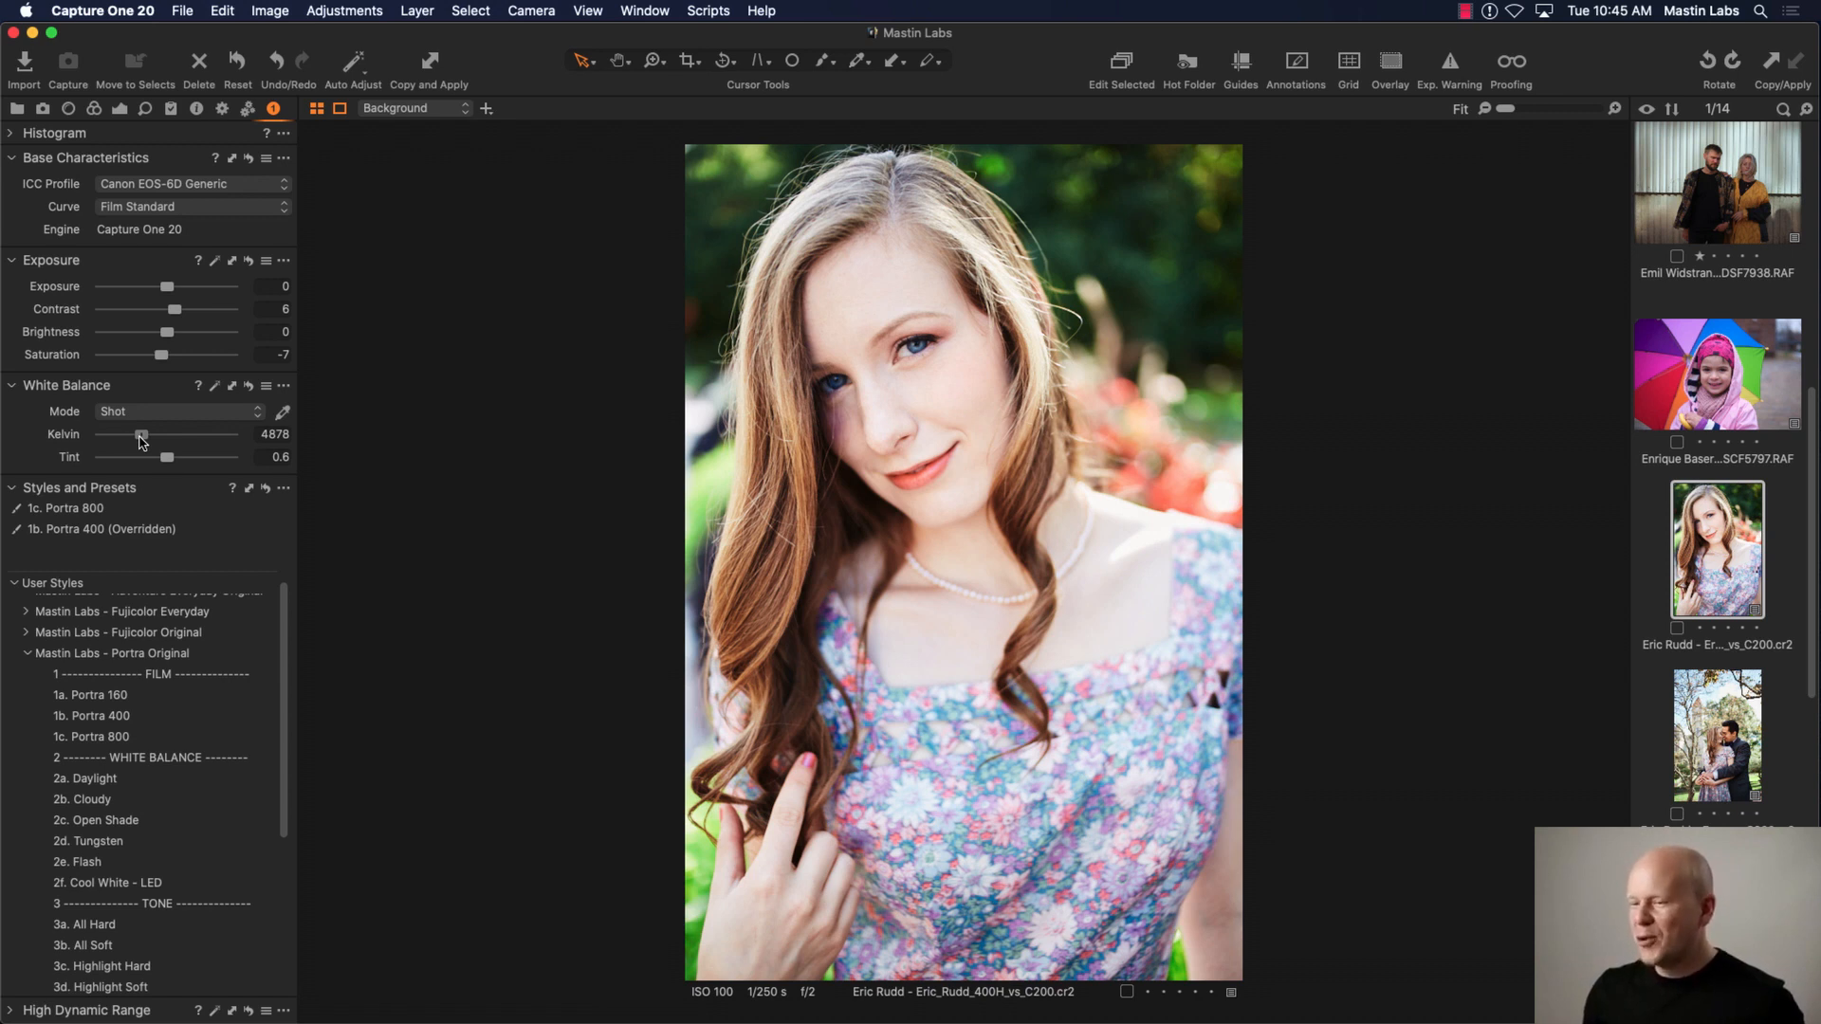
Step: Warm the portrait to 5475 Kelvin, apply the 3d. Highlight Soft tone style and lower the exposure to -0.31
{"action": "left_click_drag", "start_coordinate": [142, 441], "coordinate": [148, 441]}
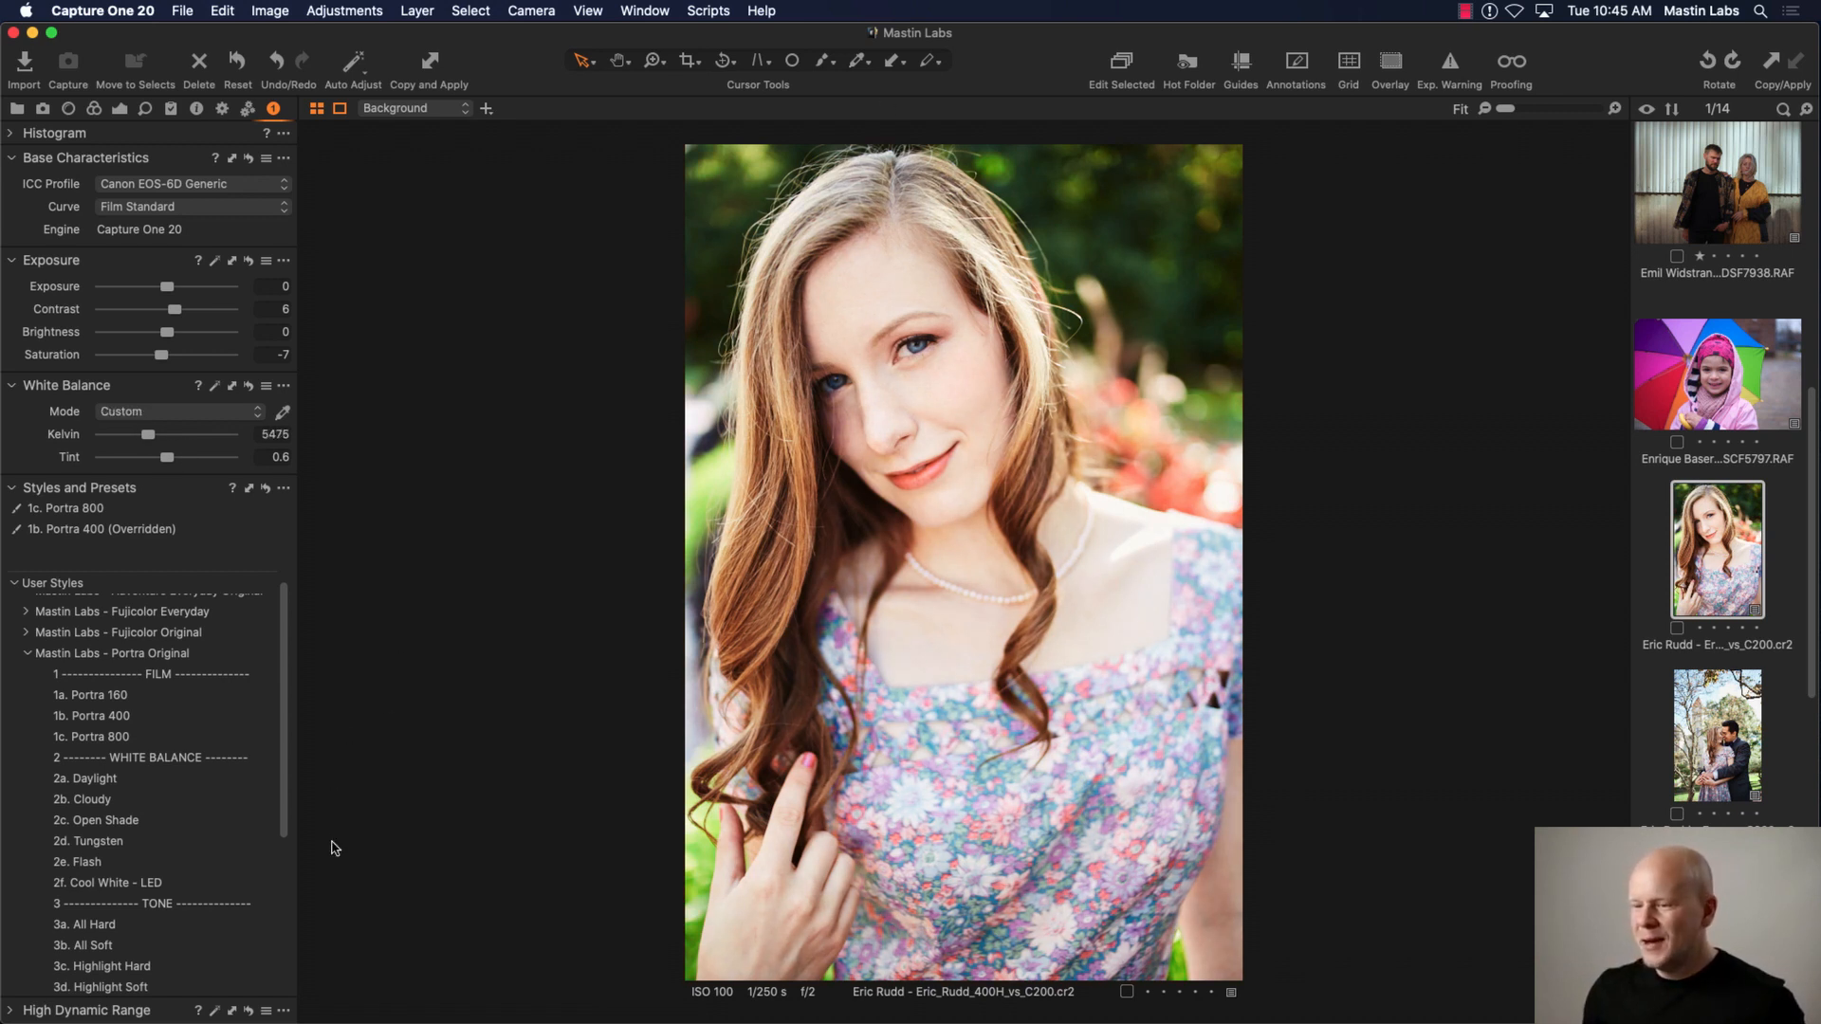
{"action": "scroll", "coordinate": [266, 834], "scroll_direction": "down", "scroll_amount": 3}
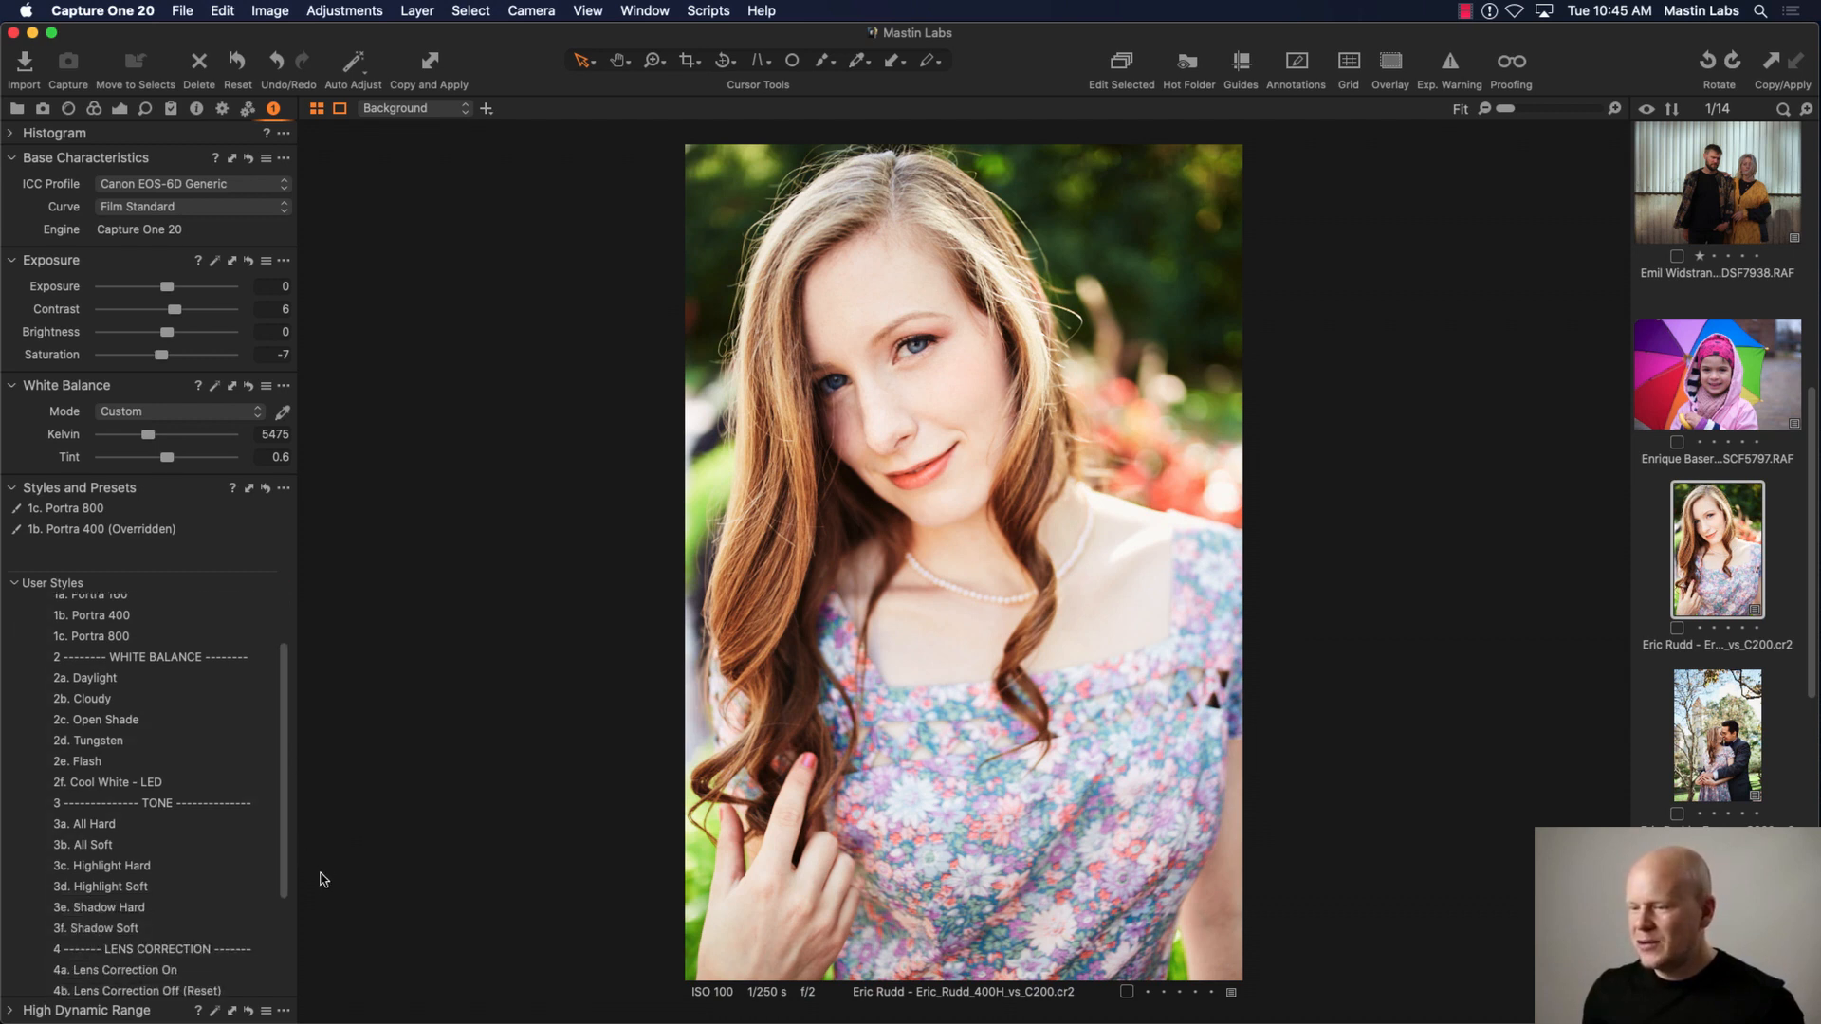
{"action": "left_click", "coordinate": [256, 881]}
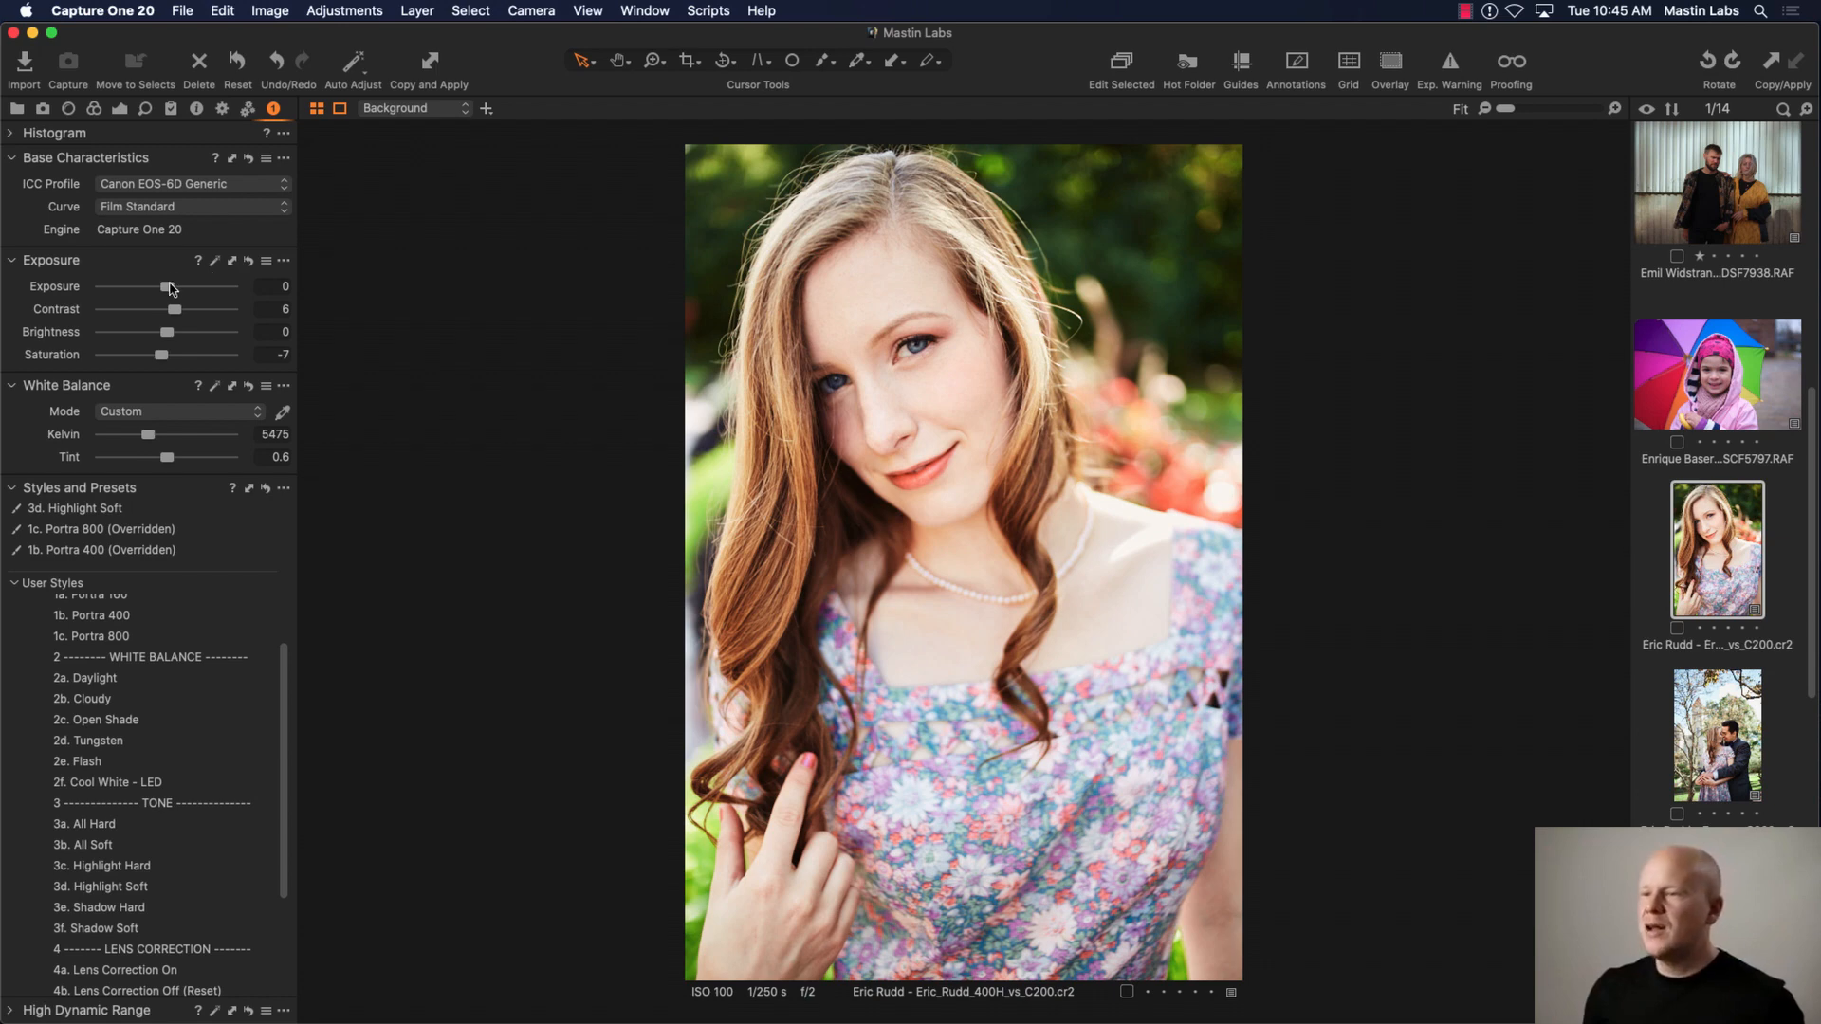
{"action": "left_click_drag", "start_coordinate": [170, 290], "coordinate": [162, 289]}
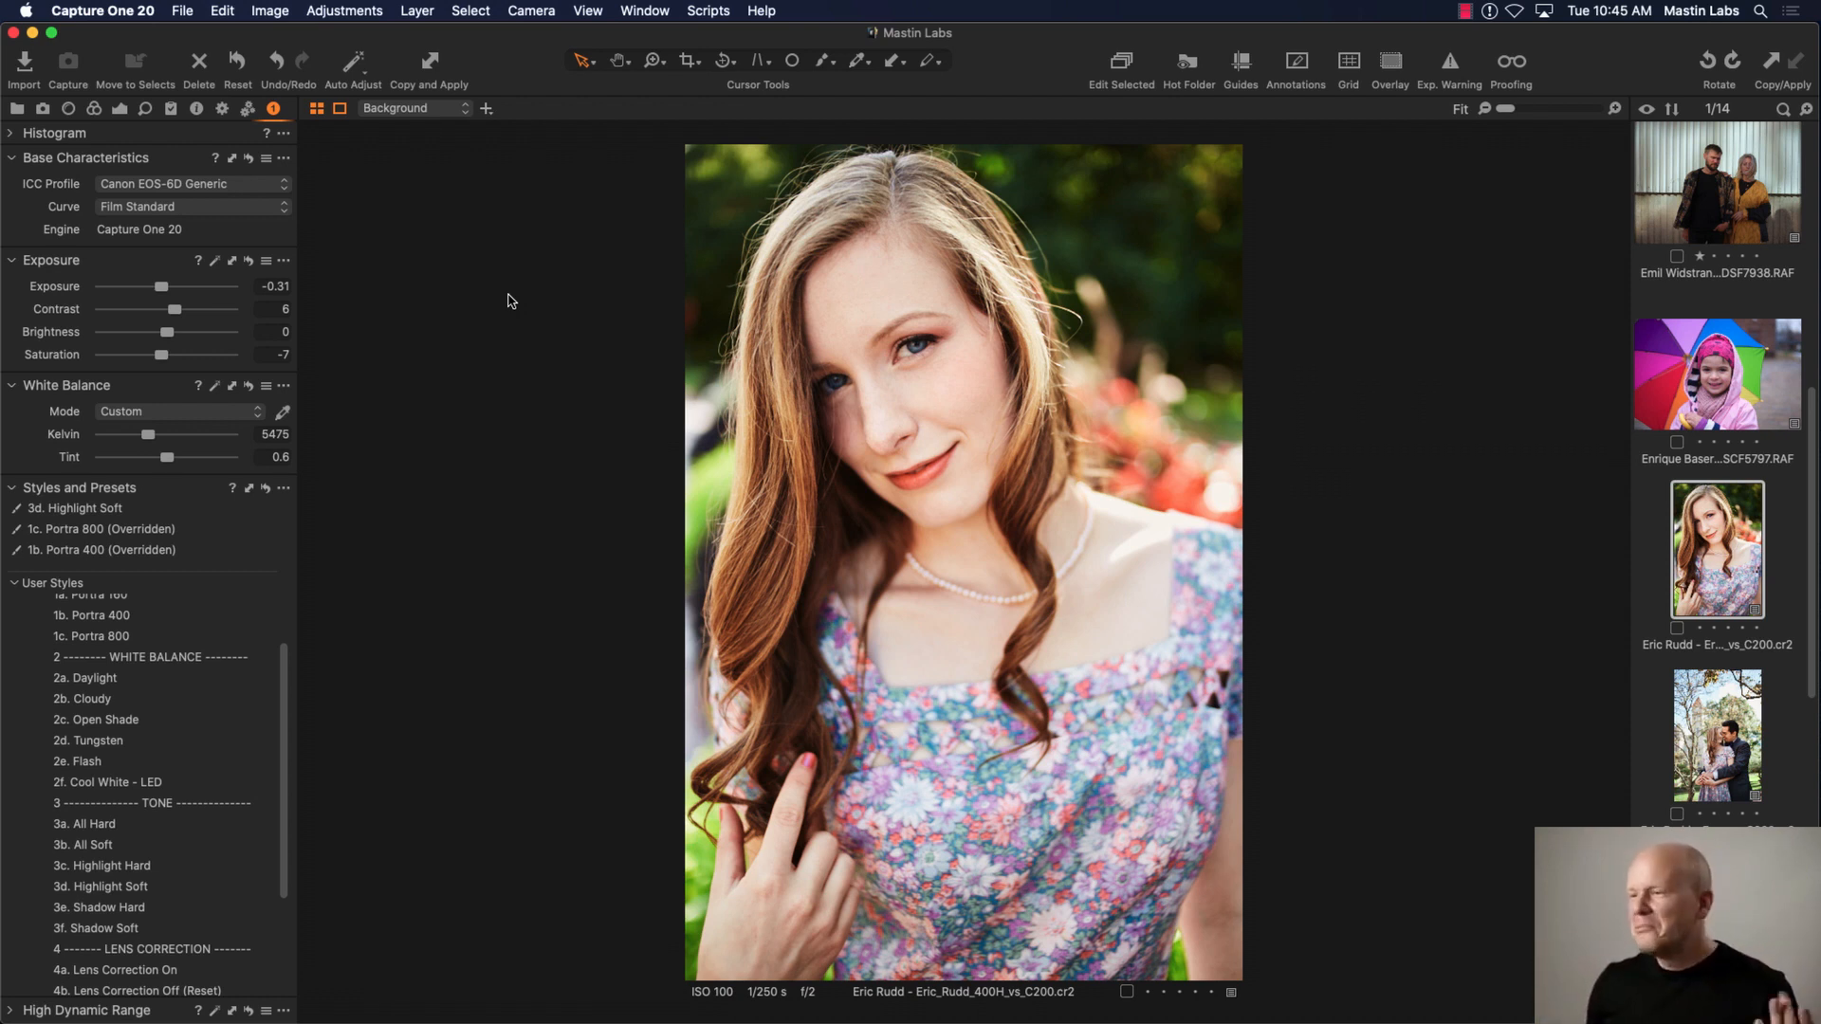
Step: Compare the Portra 800 portrait edit with the reset original, then restore the edit
{"action": "left_click", "coordinate": [238, 62]}
{"action": "key", "text": "super+z"}
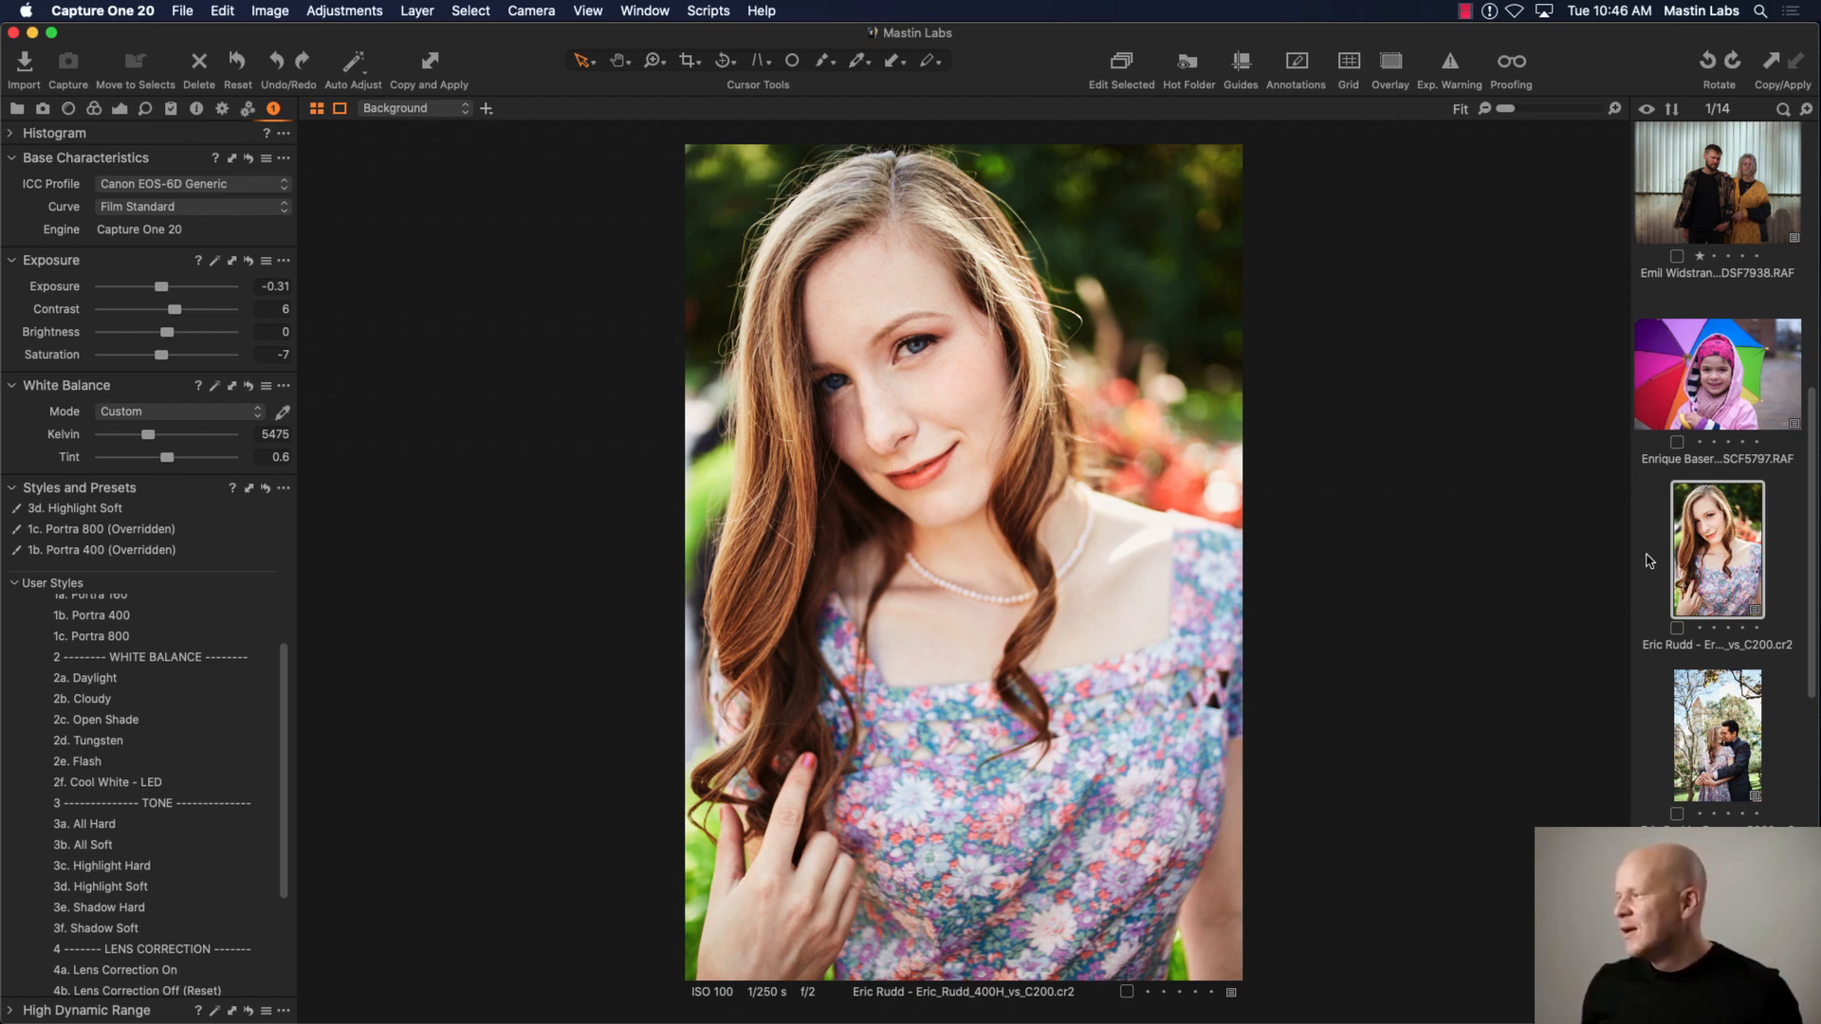
Step: Browse the photo thumbnails and open the picture of the bride seen from behind, facing the corner windows
{"action": "scroll", "coordinate": [1650, 561], "scroll_direction": "up", "scroll_amount": 1}
{"action": "scroll", "coordinate": [1647, 561], "scroll_direction": "up", "scroll_amount": 10}
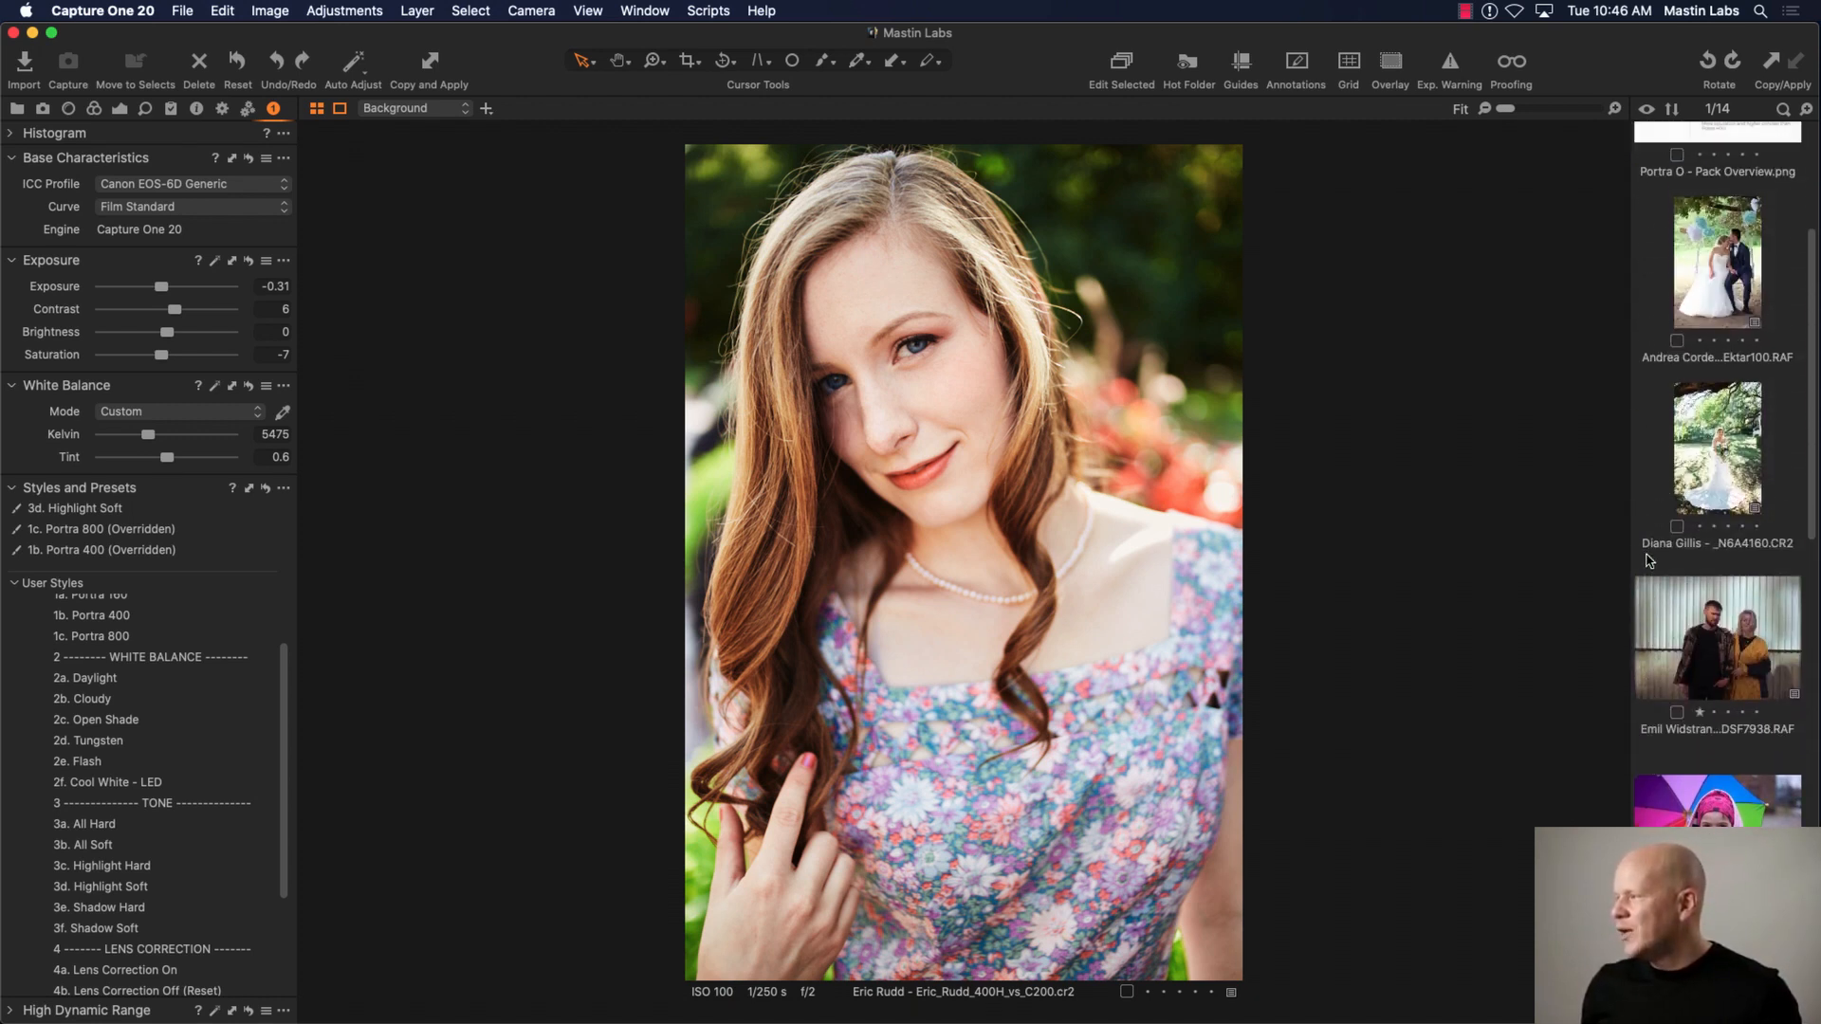
{"action": "scroll", "coordinate": [1647, 561], "scroll_direction": "down", "scroll_amount": 15}
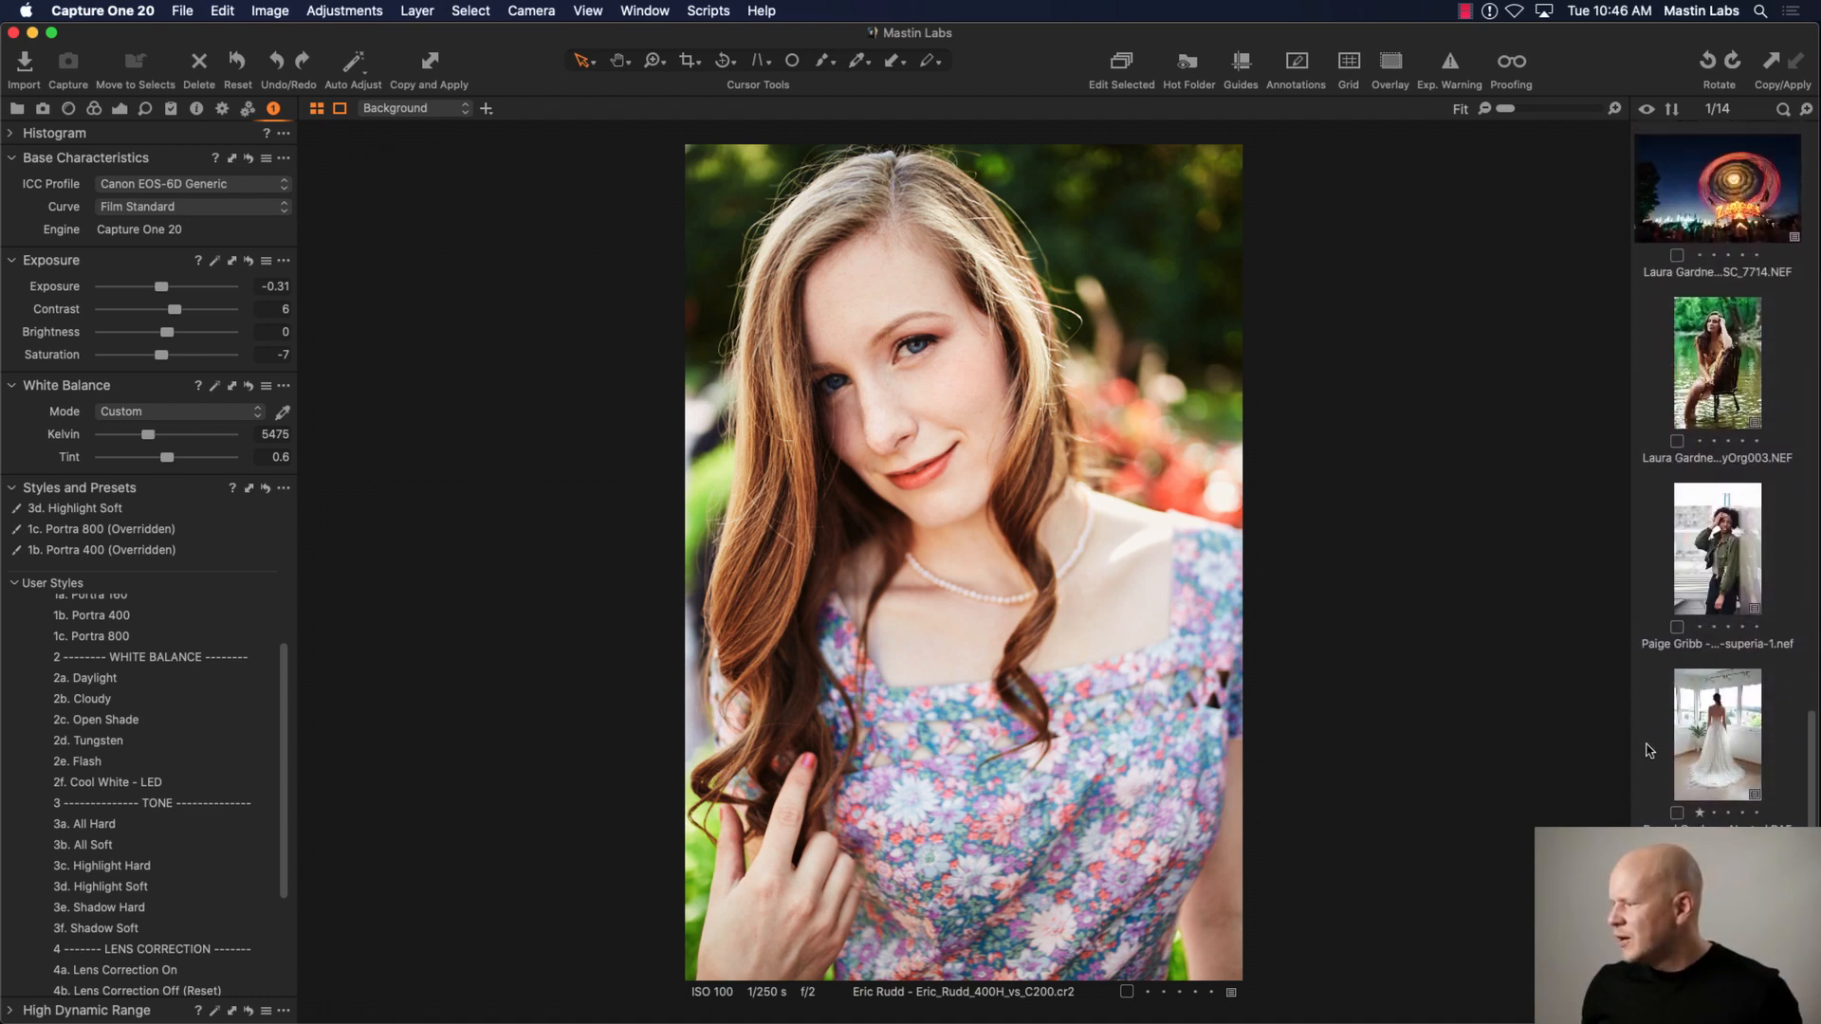
{"action": "scroll", "coordinate": [1647, 752], "scroll_direction": "up", "scroll_amount": 3}
{"action": "scroll", "coordinate": [1648, 752], "scroll_direction": "up", "scroll_amount": 6}
{"action": "scroll", "coordinate": [1659, 731], "scroll_direction": "down", "scroll_amount": 8}
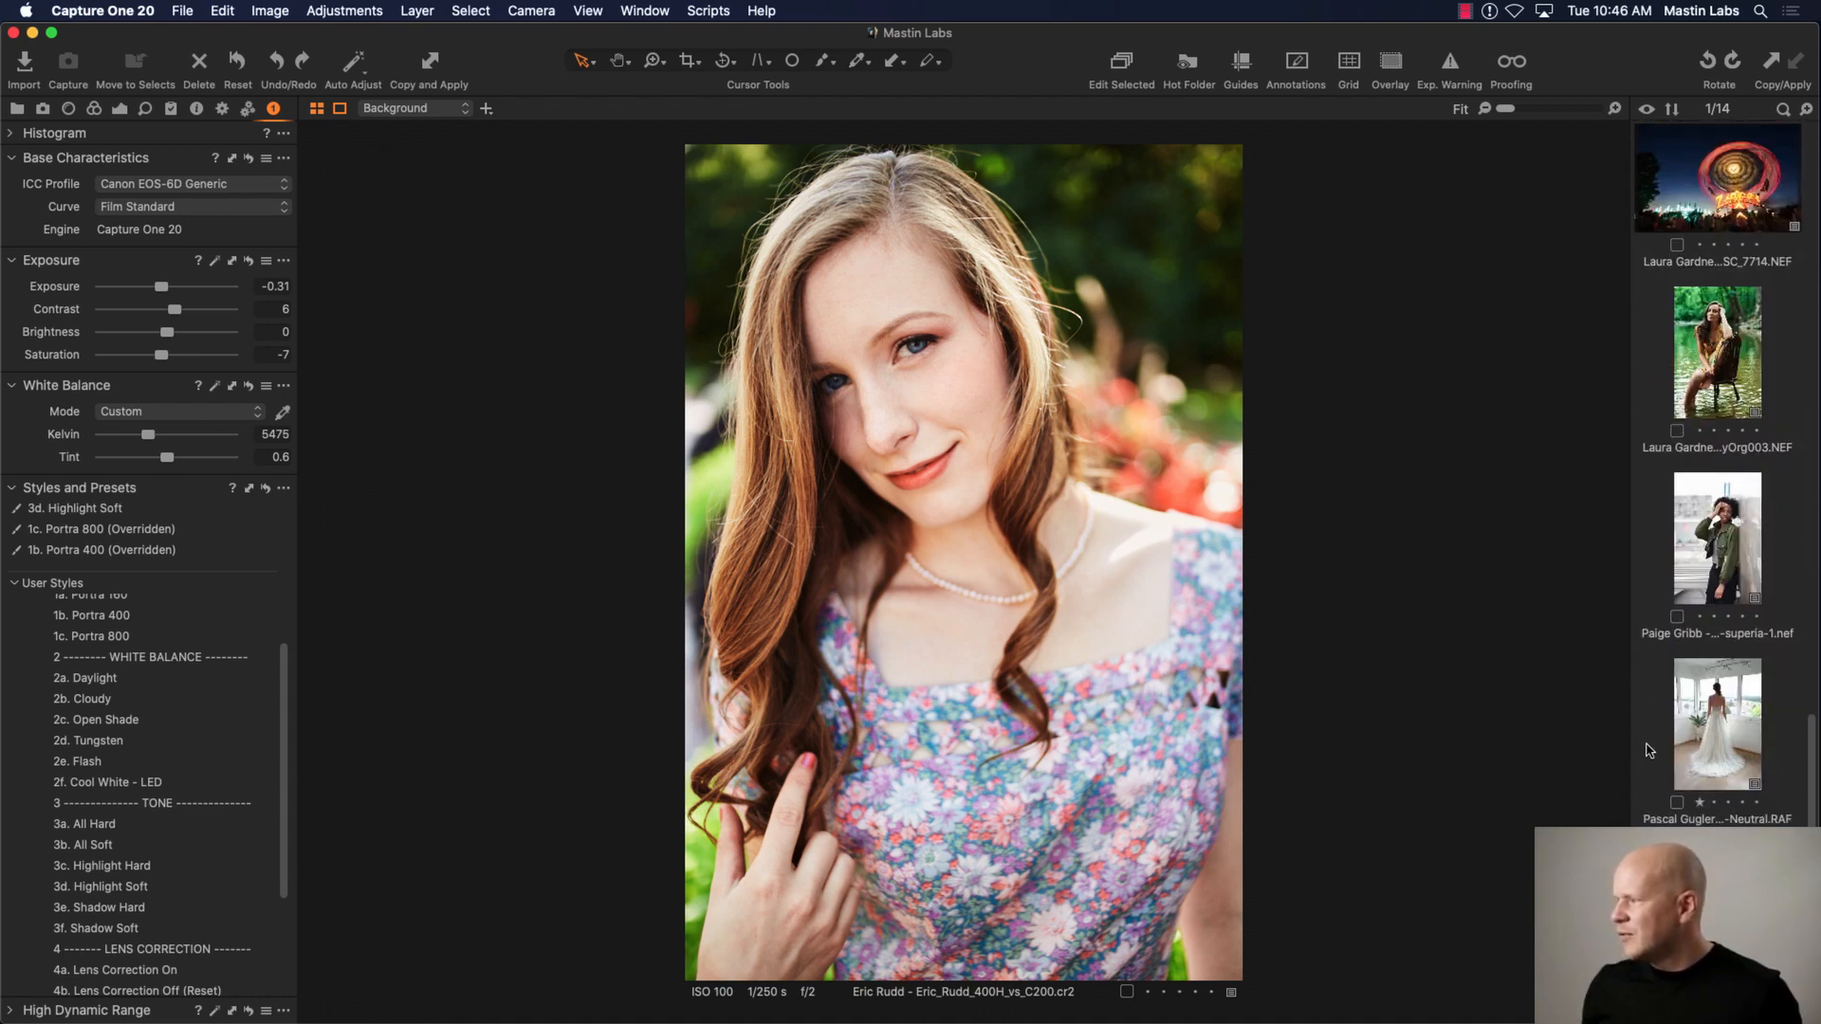
{"action": "scroll", "coordinate": [1659, 727], "scroll_direction": "up", "scroll_amount": 10}
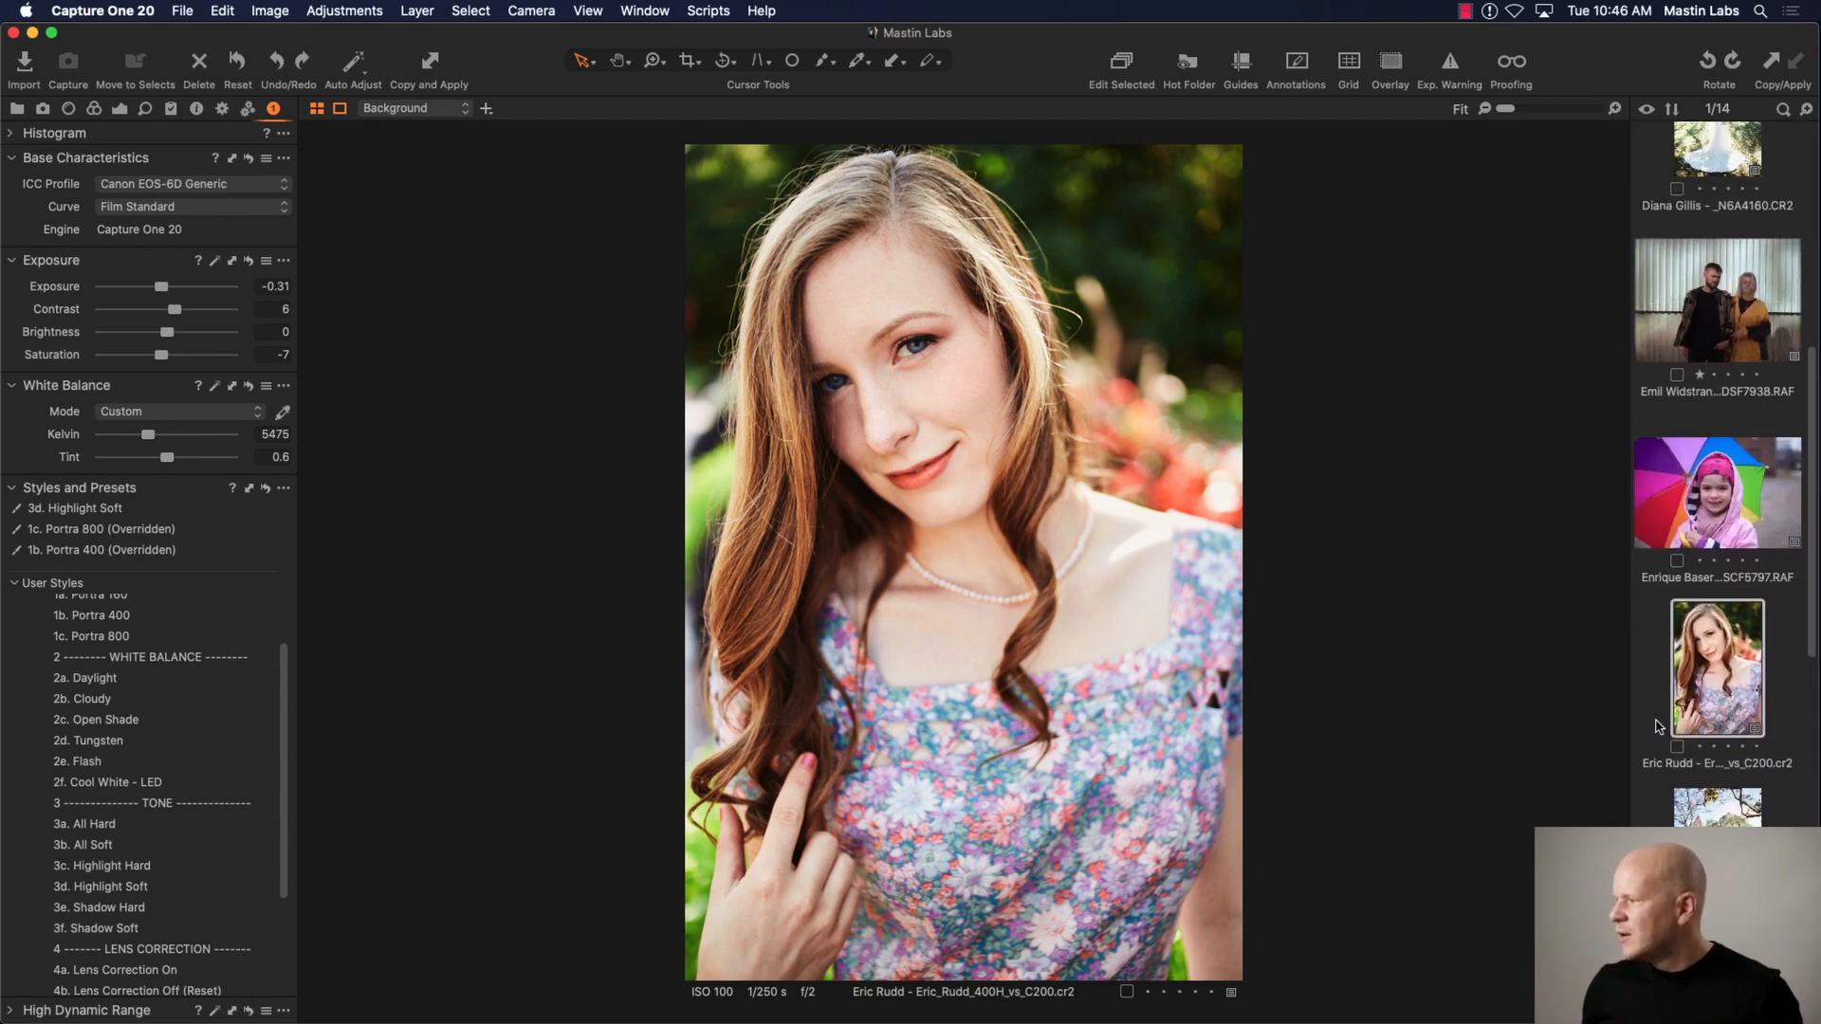
{"action": "scroll", "coordinate": [1657, 726], "scroll_direction": "up", "scroll_amount": 5}
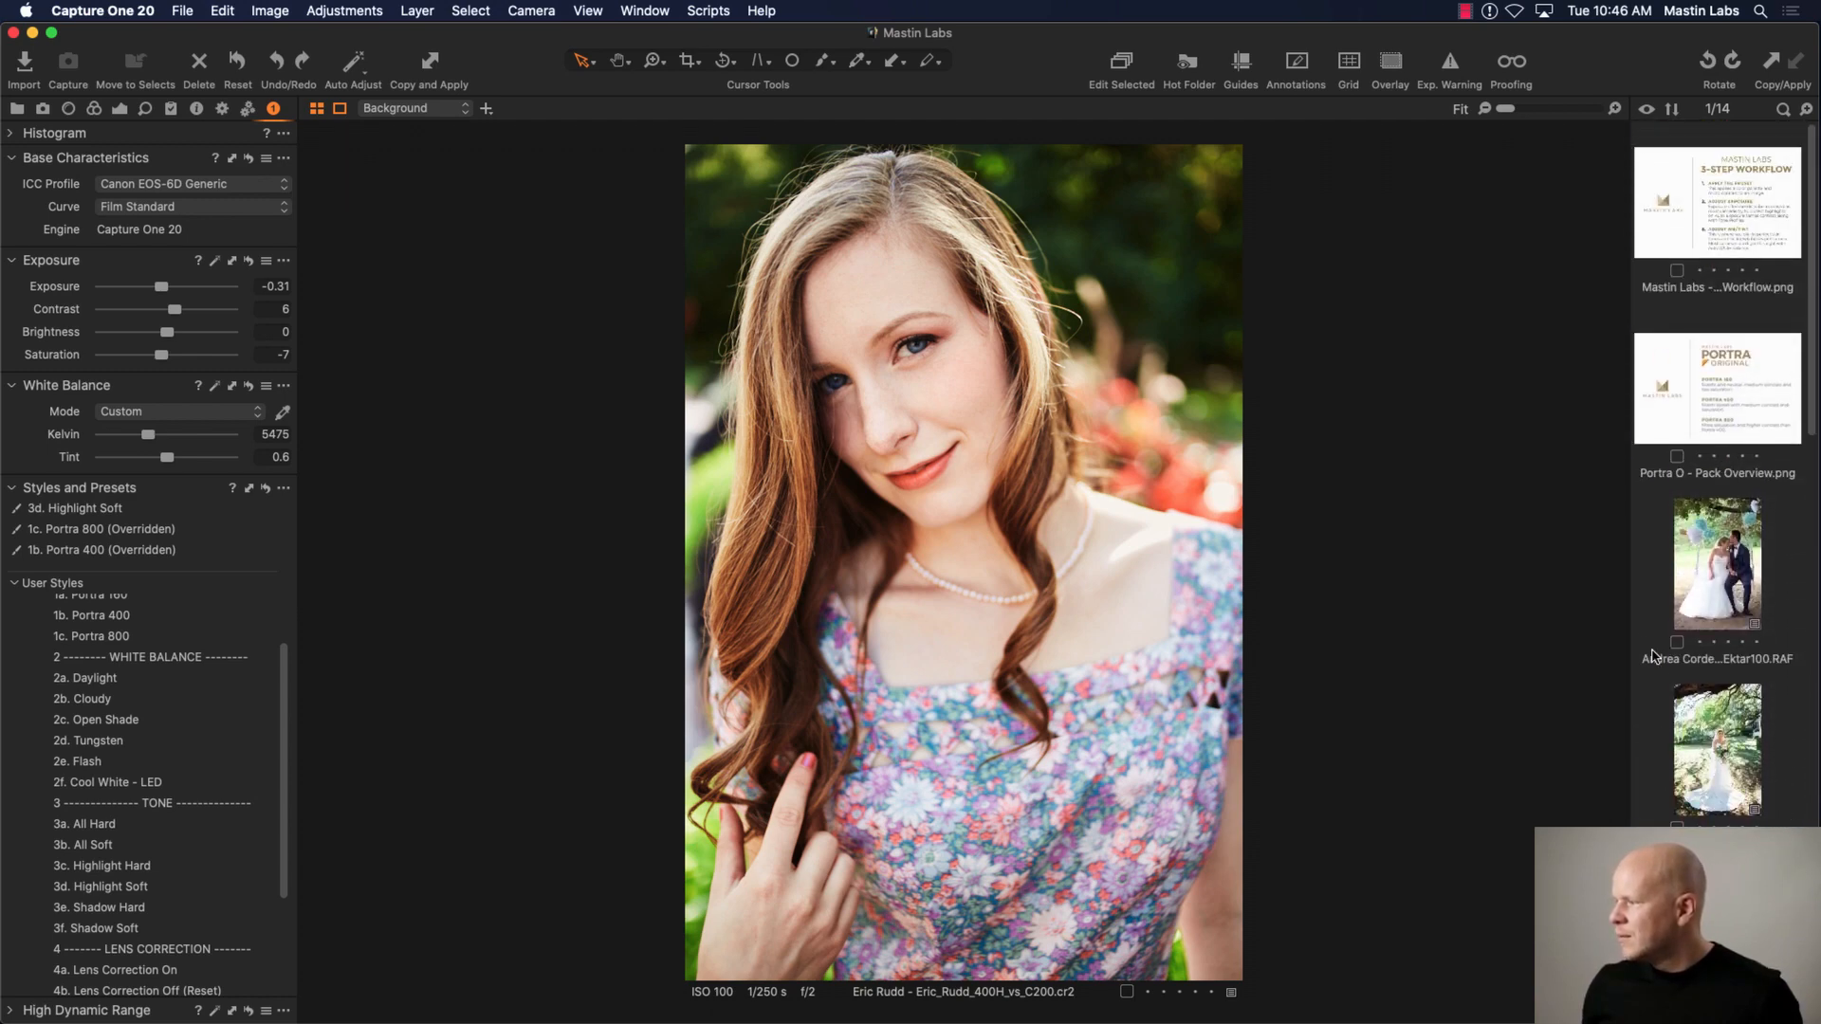
{"action": "scroll", "coordinate": [1659, 723], "scroll_direction": "down", "scroll_amount": 14}
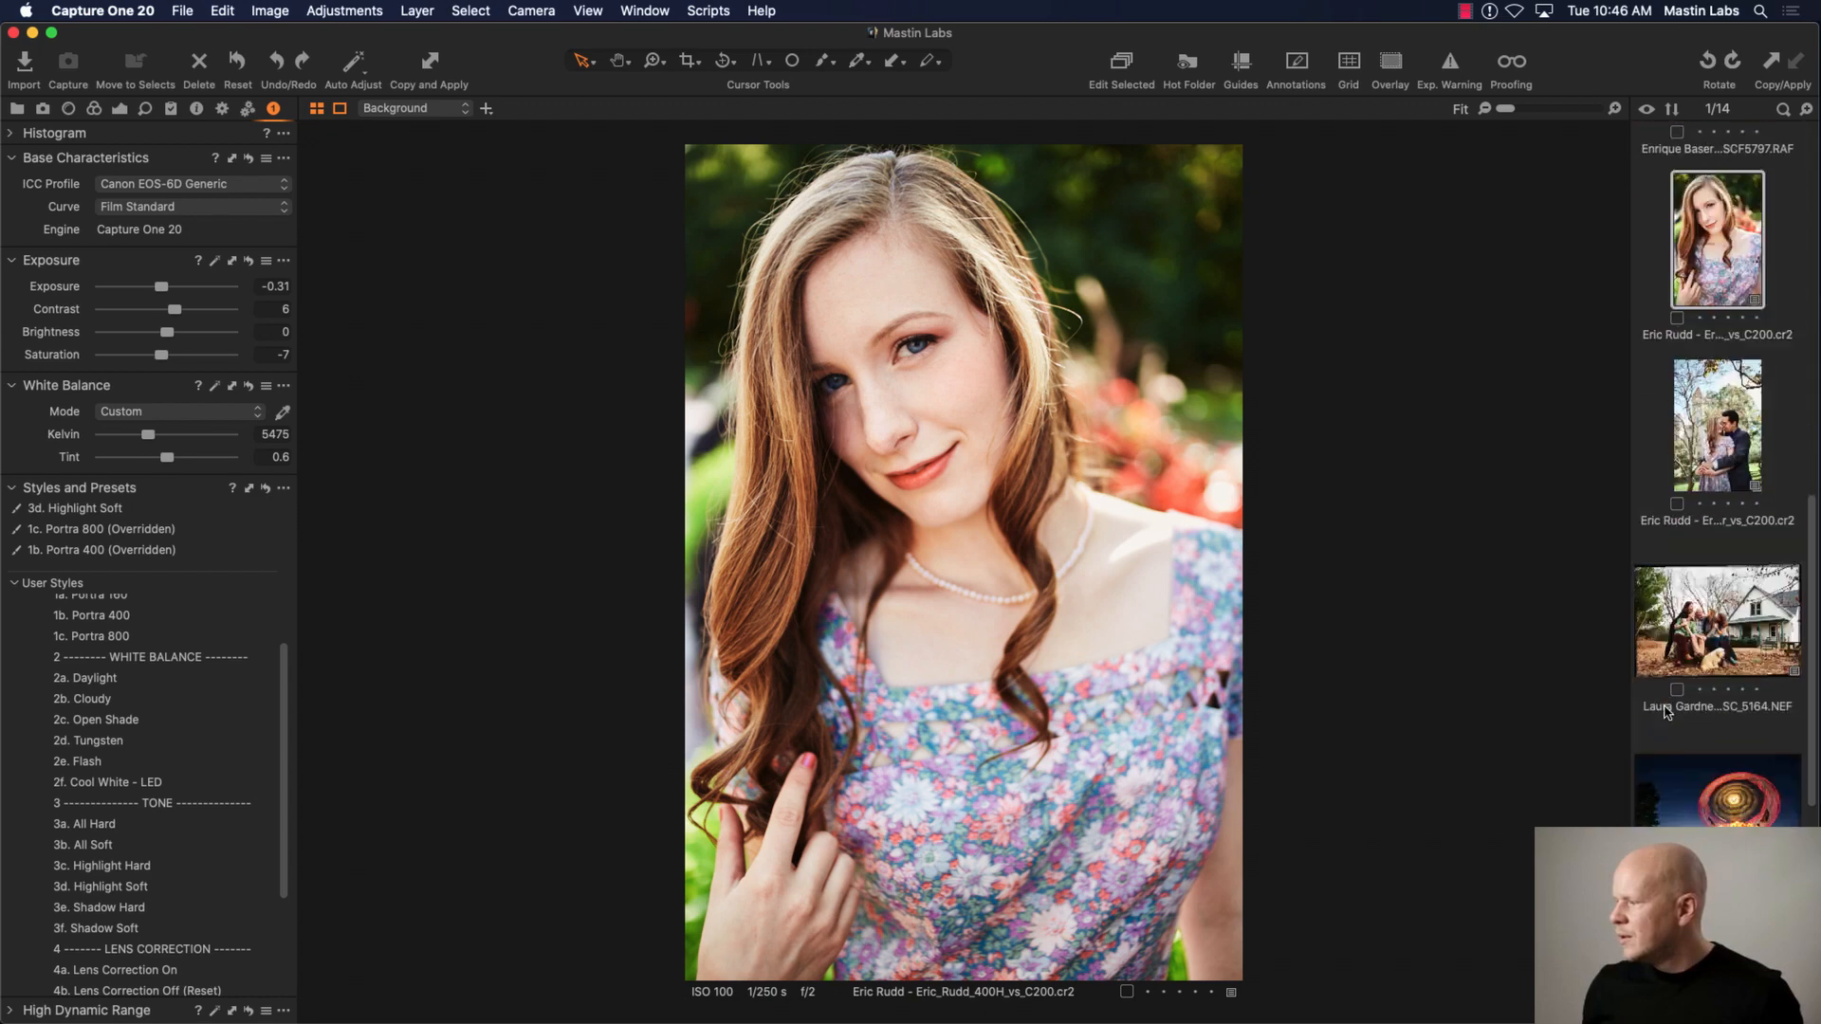
{"action": "left_click", "coordinate": [1662, 720]}
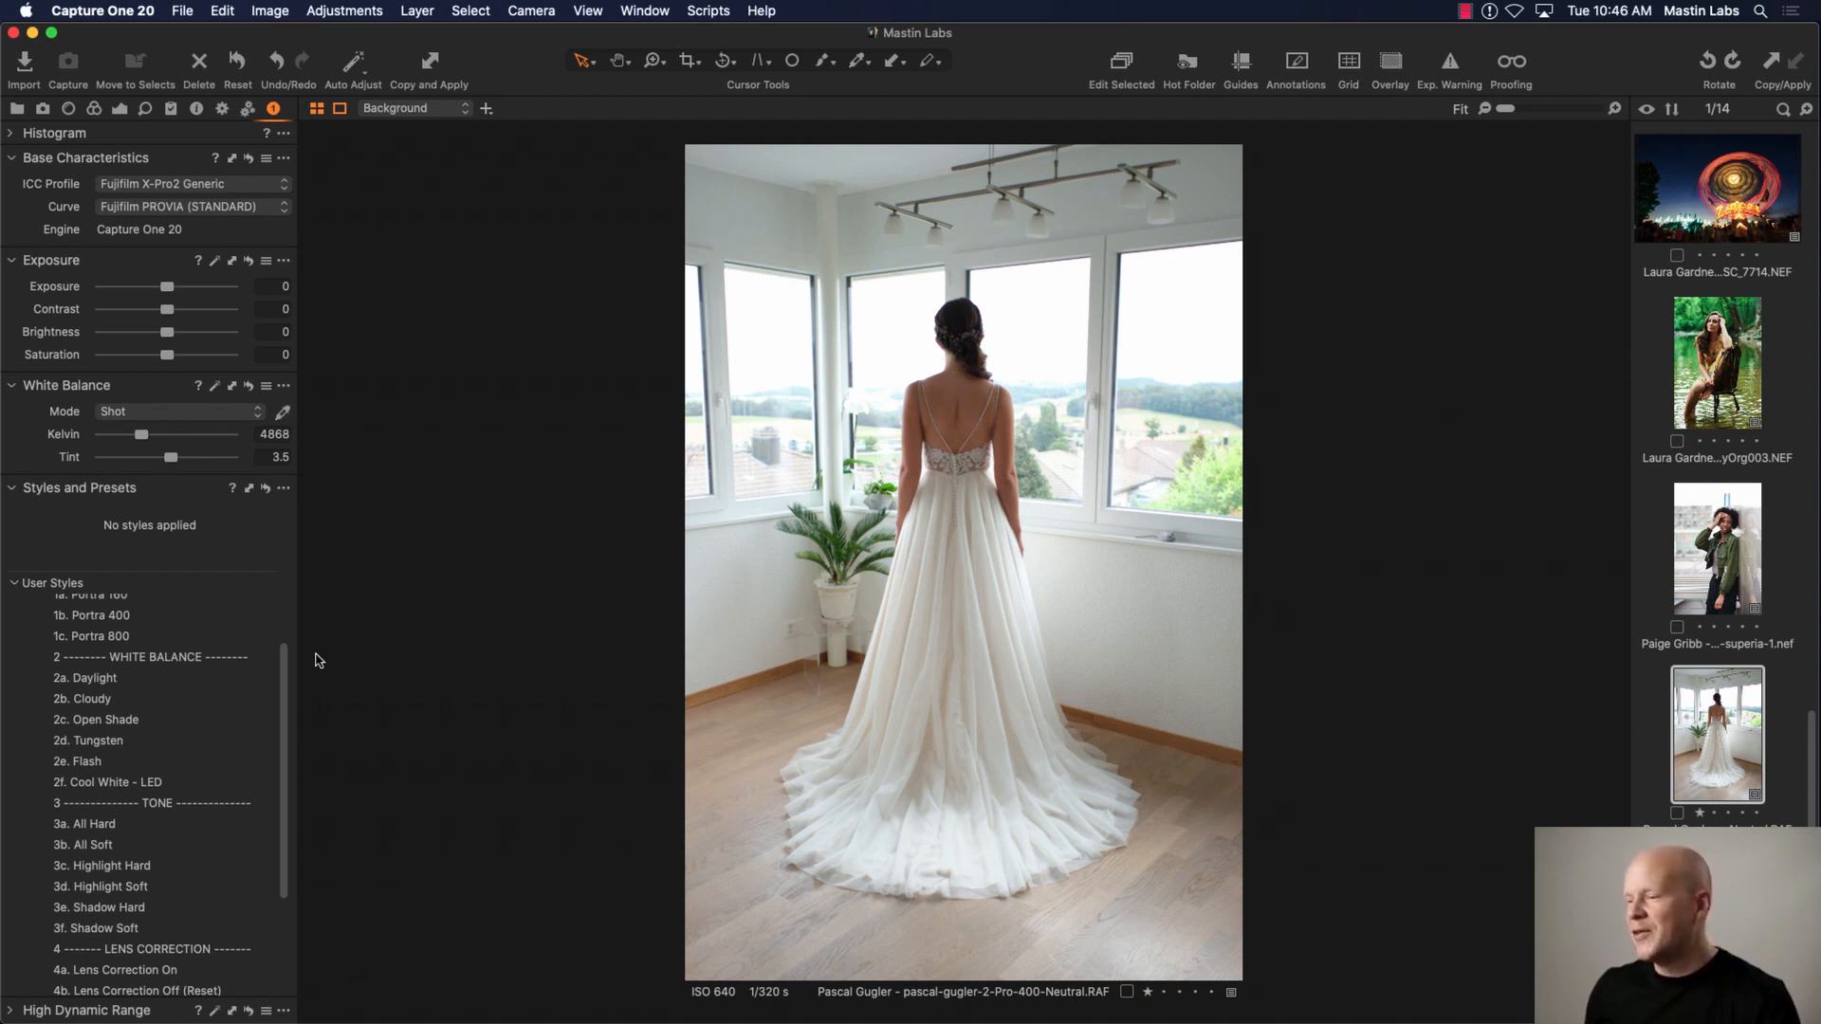
Step: Apply the 1a. Portra 160 film style from the Mastin Labs - Portra Original pack to the bride photo
{"action": "left_click", "coordinate": [285, 689]}
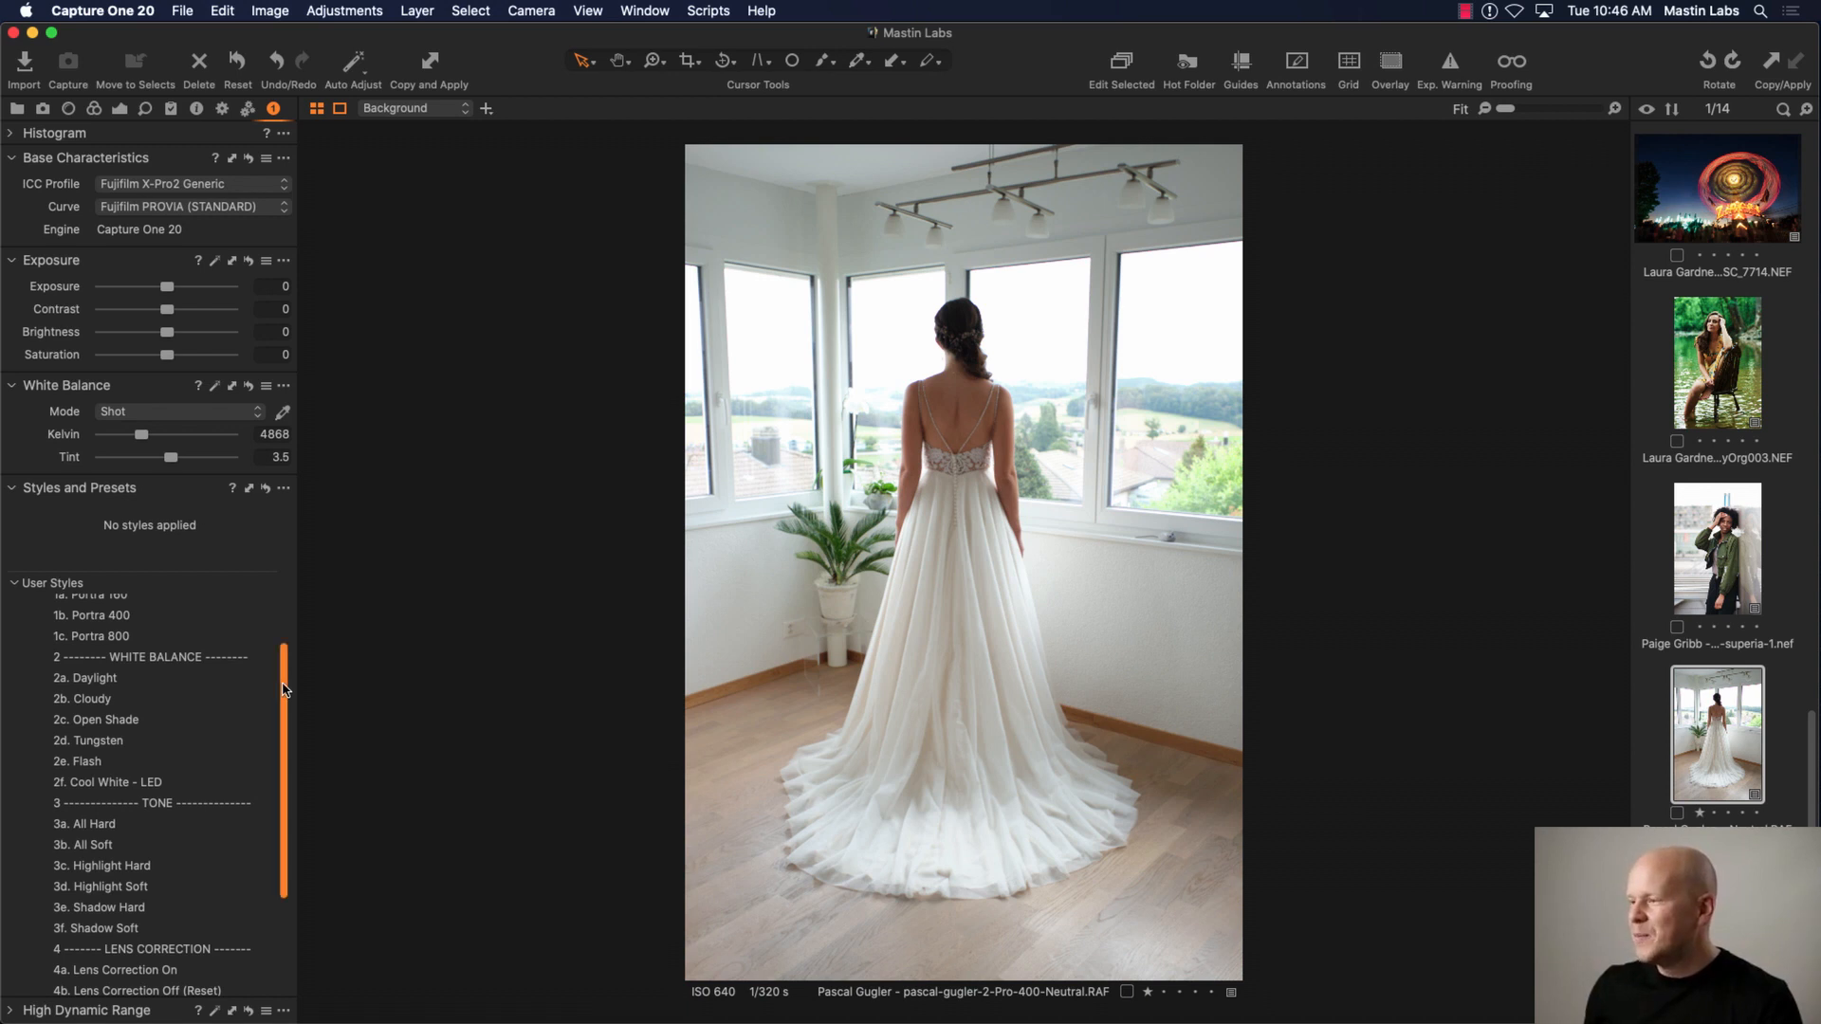
{"action": "left_click_drag", "start_coordinate": [285, 689], "coordinate": [285, 615]}
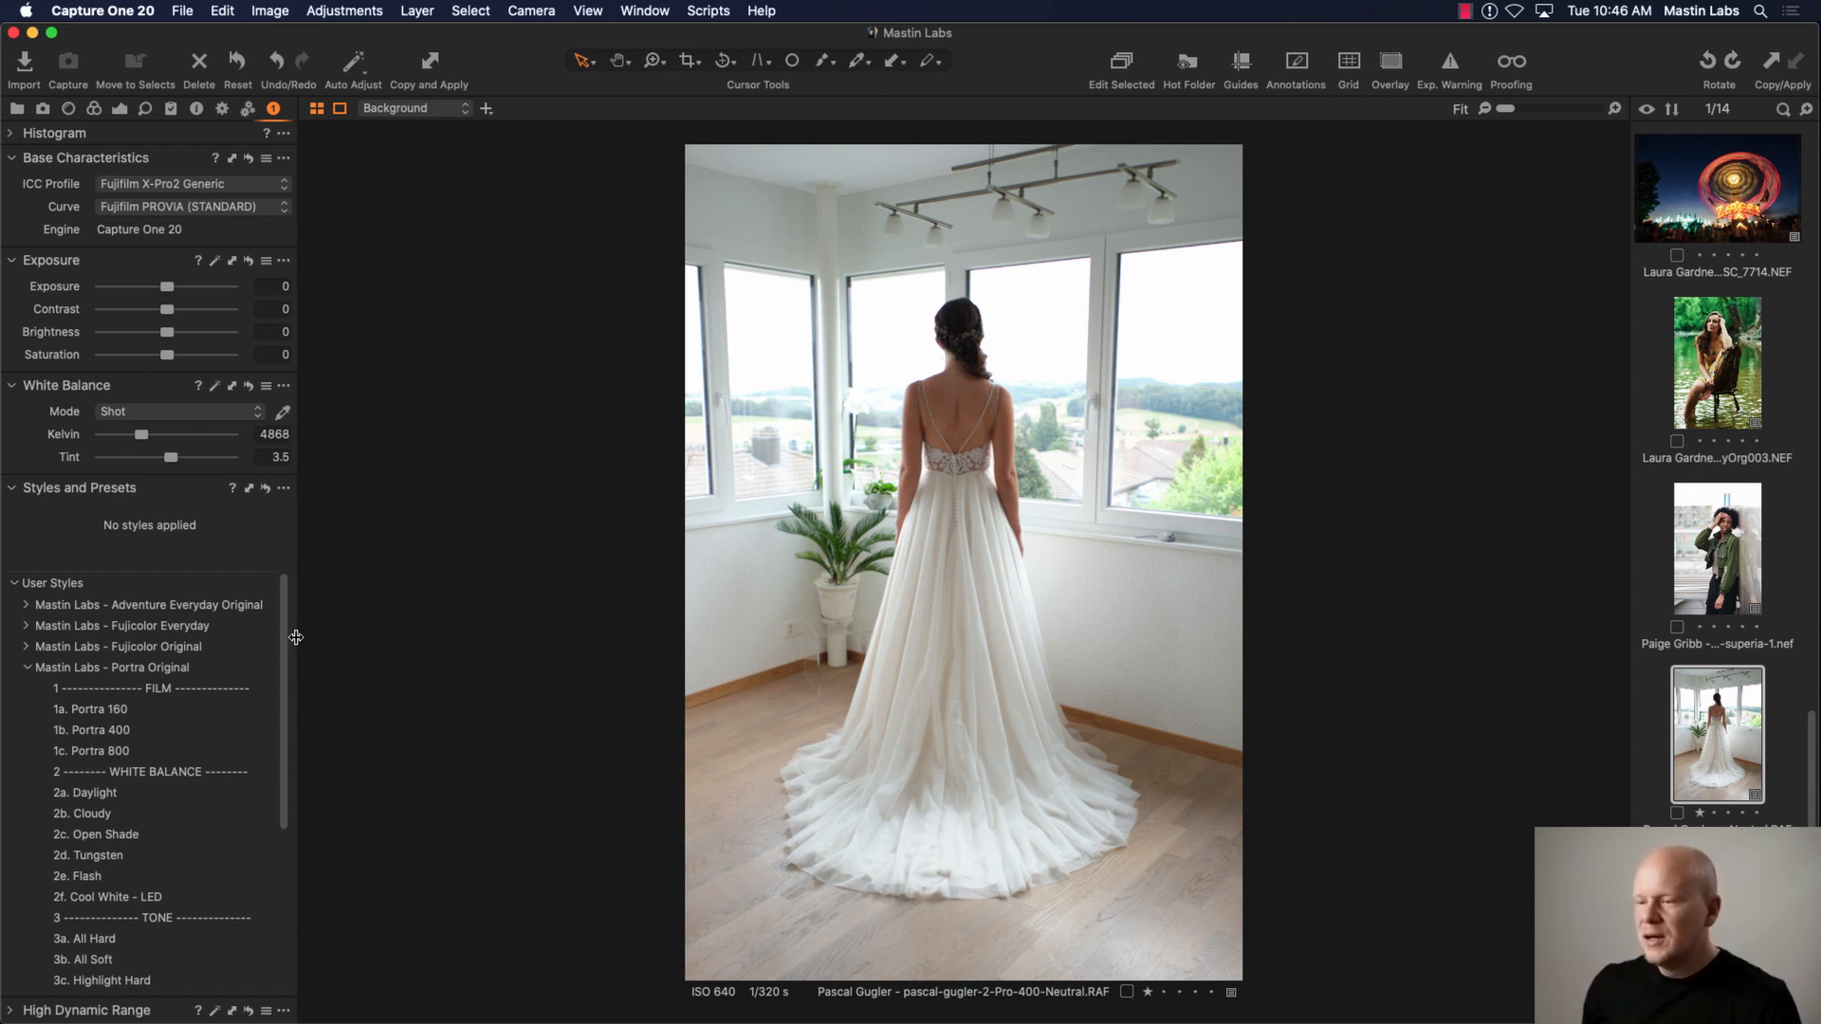
{"action": "left_click_drag", "start_coordinate": [288, 644], "coordinate": [287, 654]}
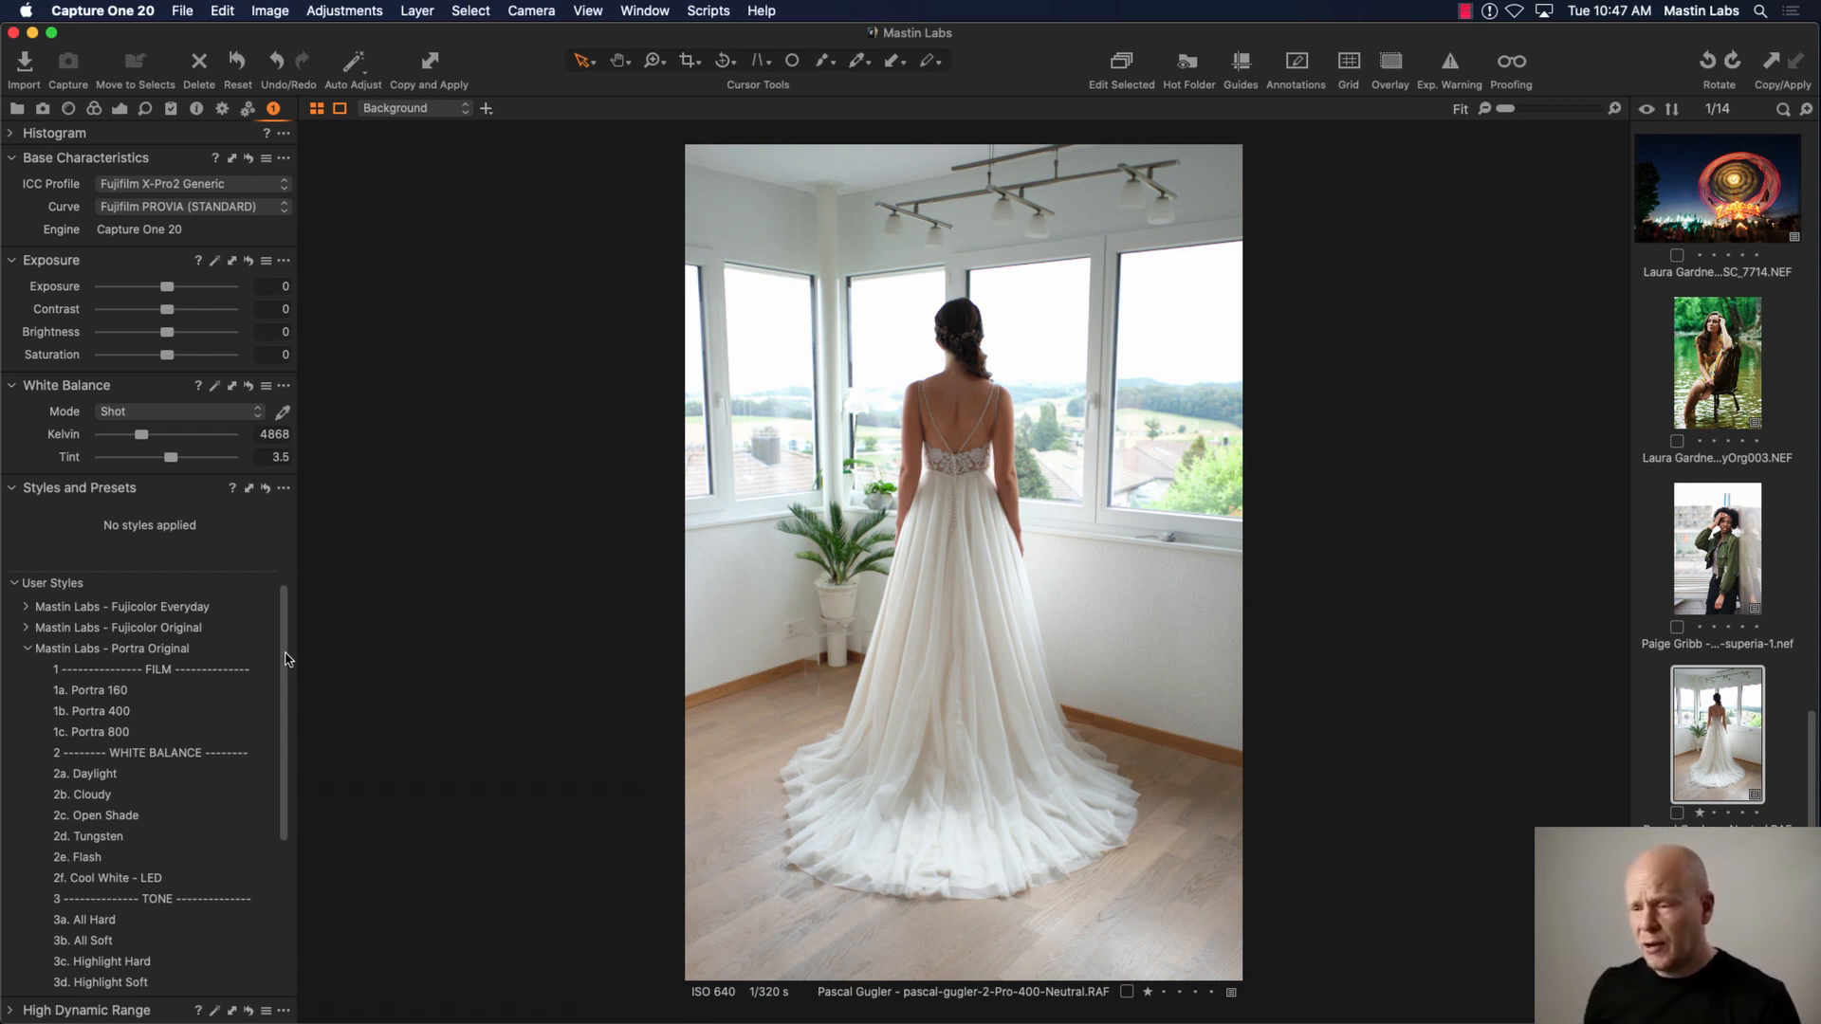
{"action": "scroll", "coordinate": [237, 669], "scroll_direction": "down", "scroll_amount": 1}
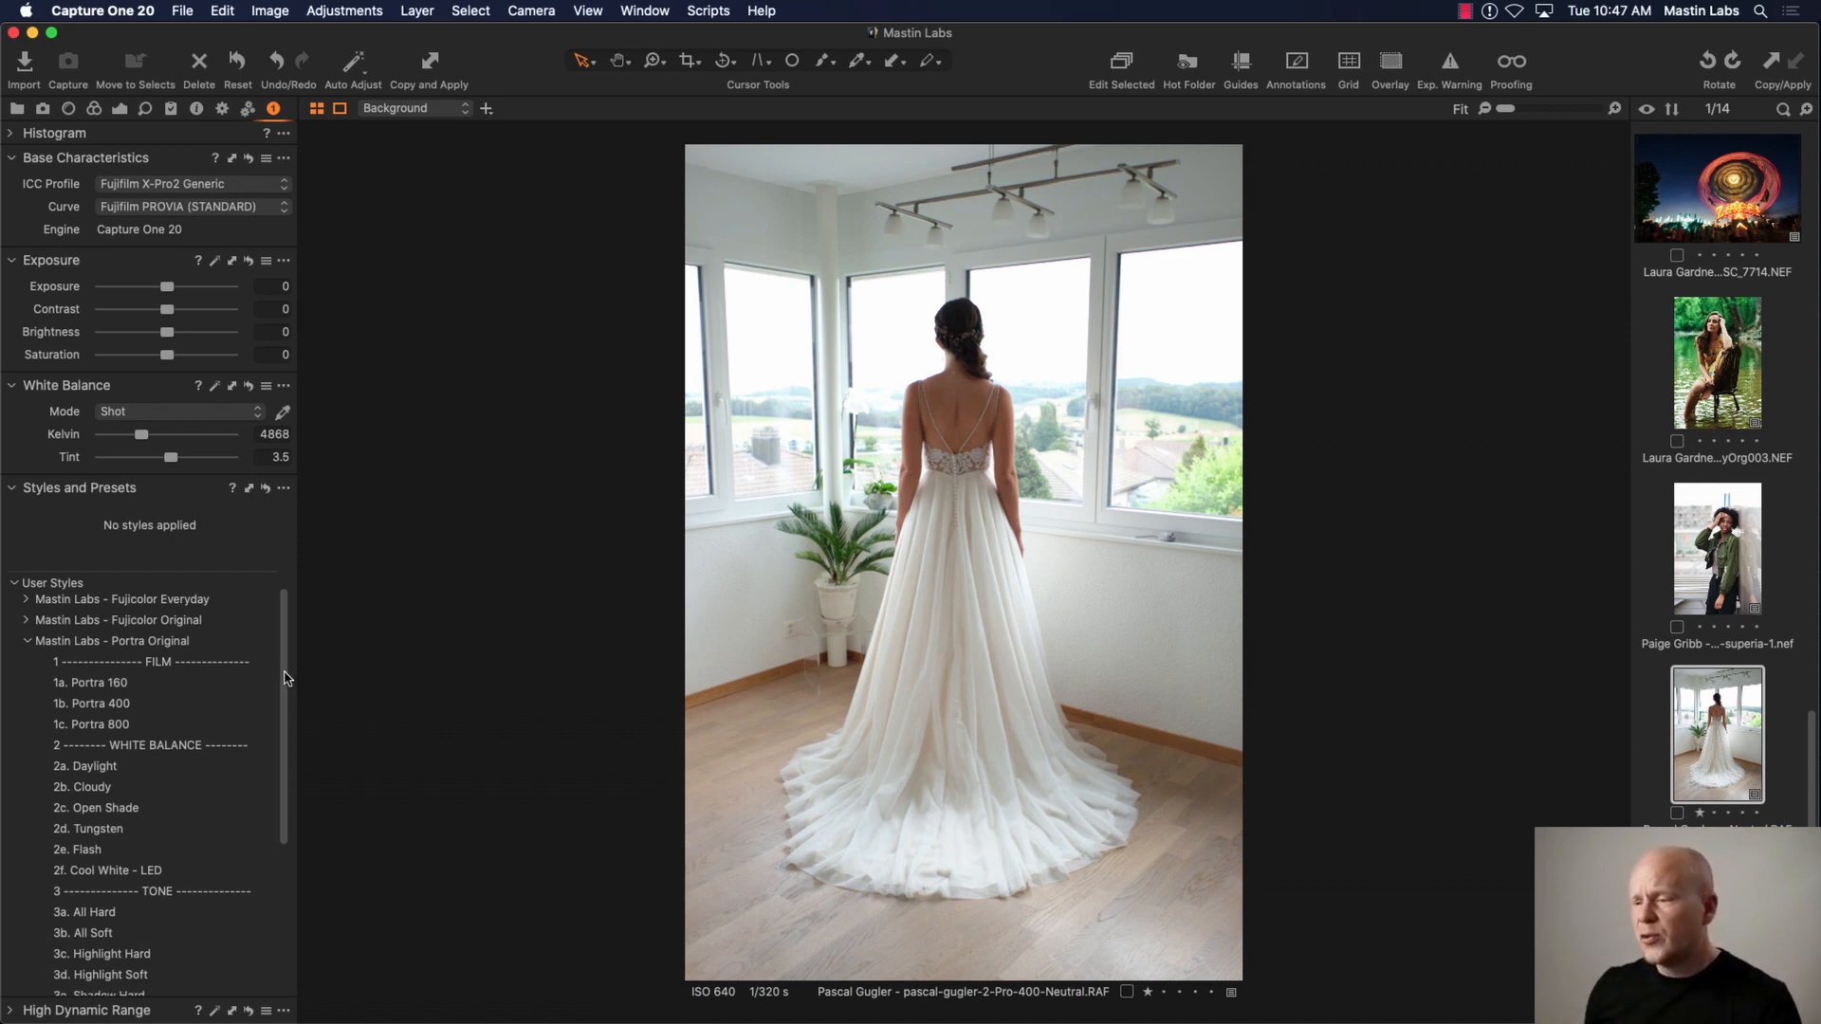
{"action": "left_click", "coordinate": [223, 682]}
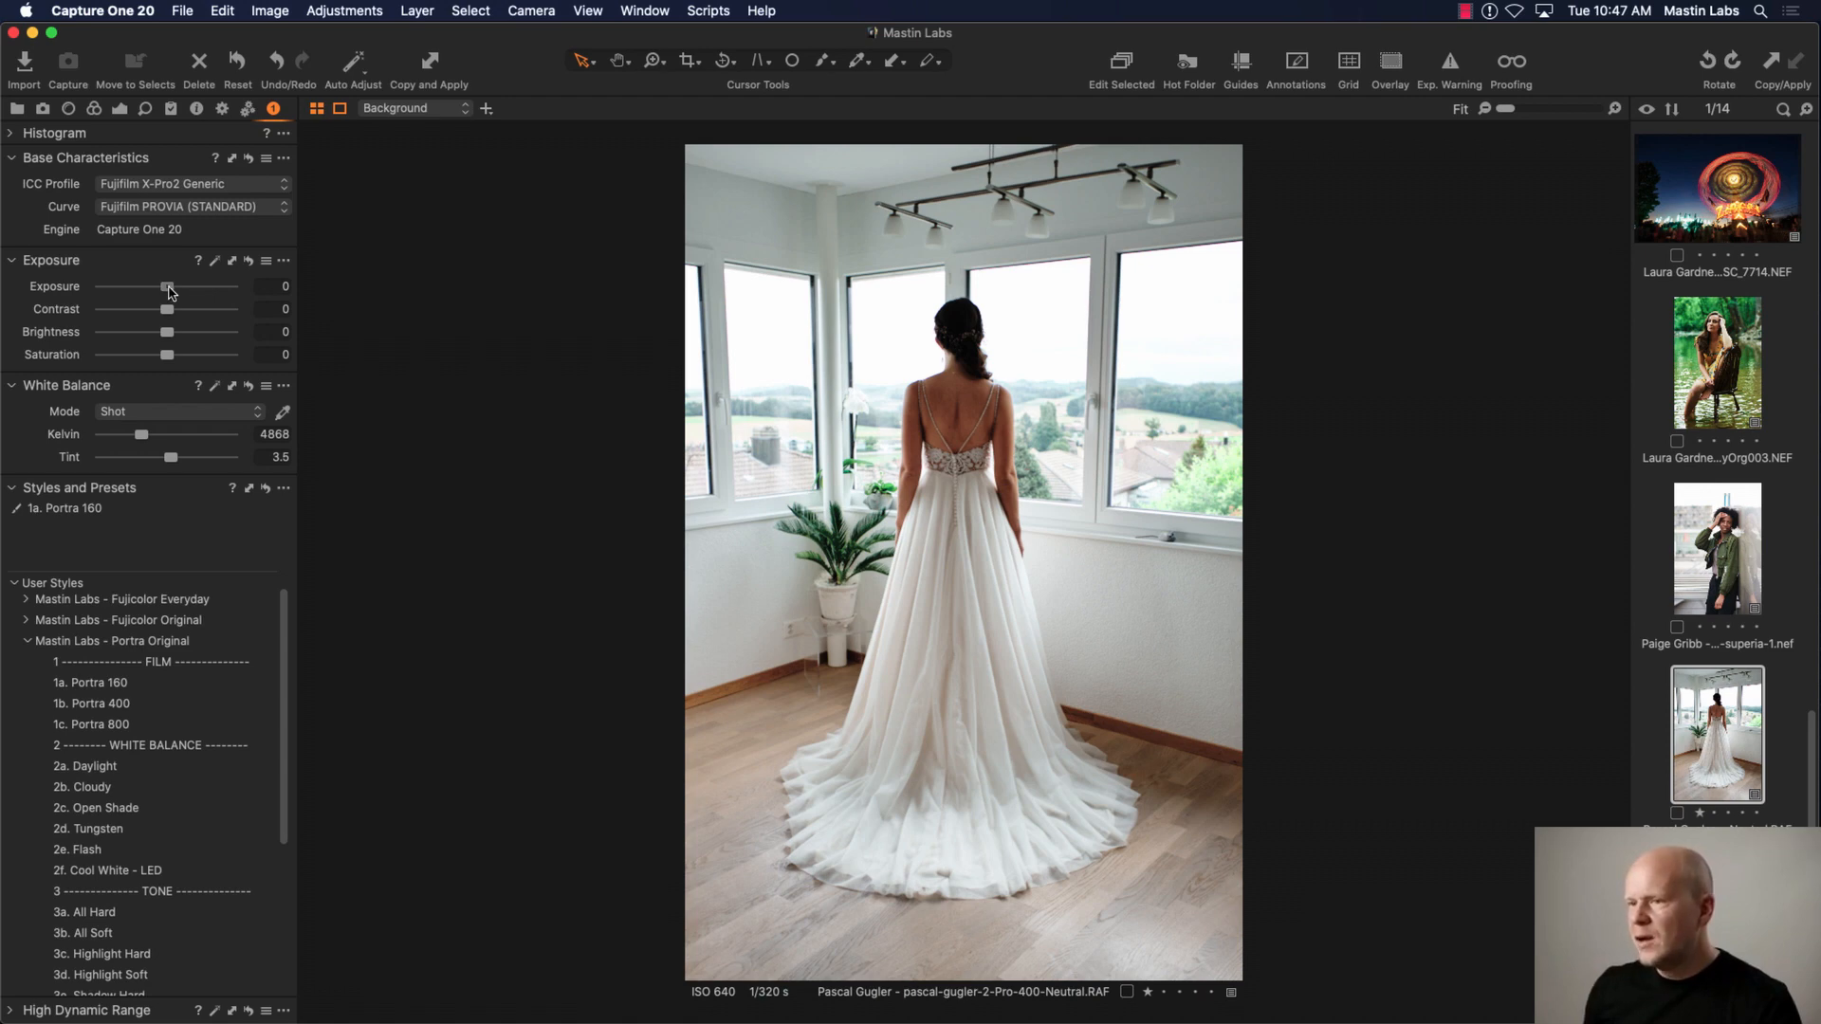
Step: Raise the bride photo's exposure to 1.05 and apply the 3b. All Soft tone style
{"action": "left_click_drag", "start_coordinate": [168, 287], "coordinate": [187, 291]}
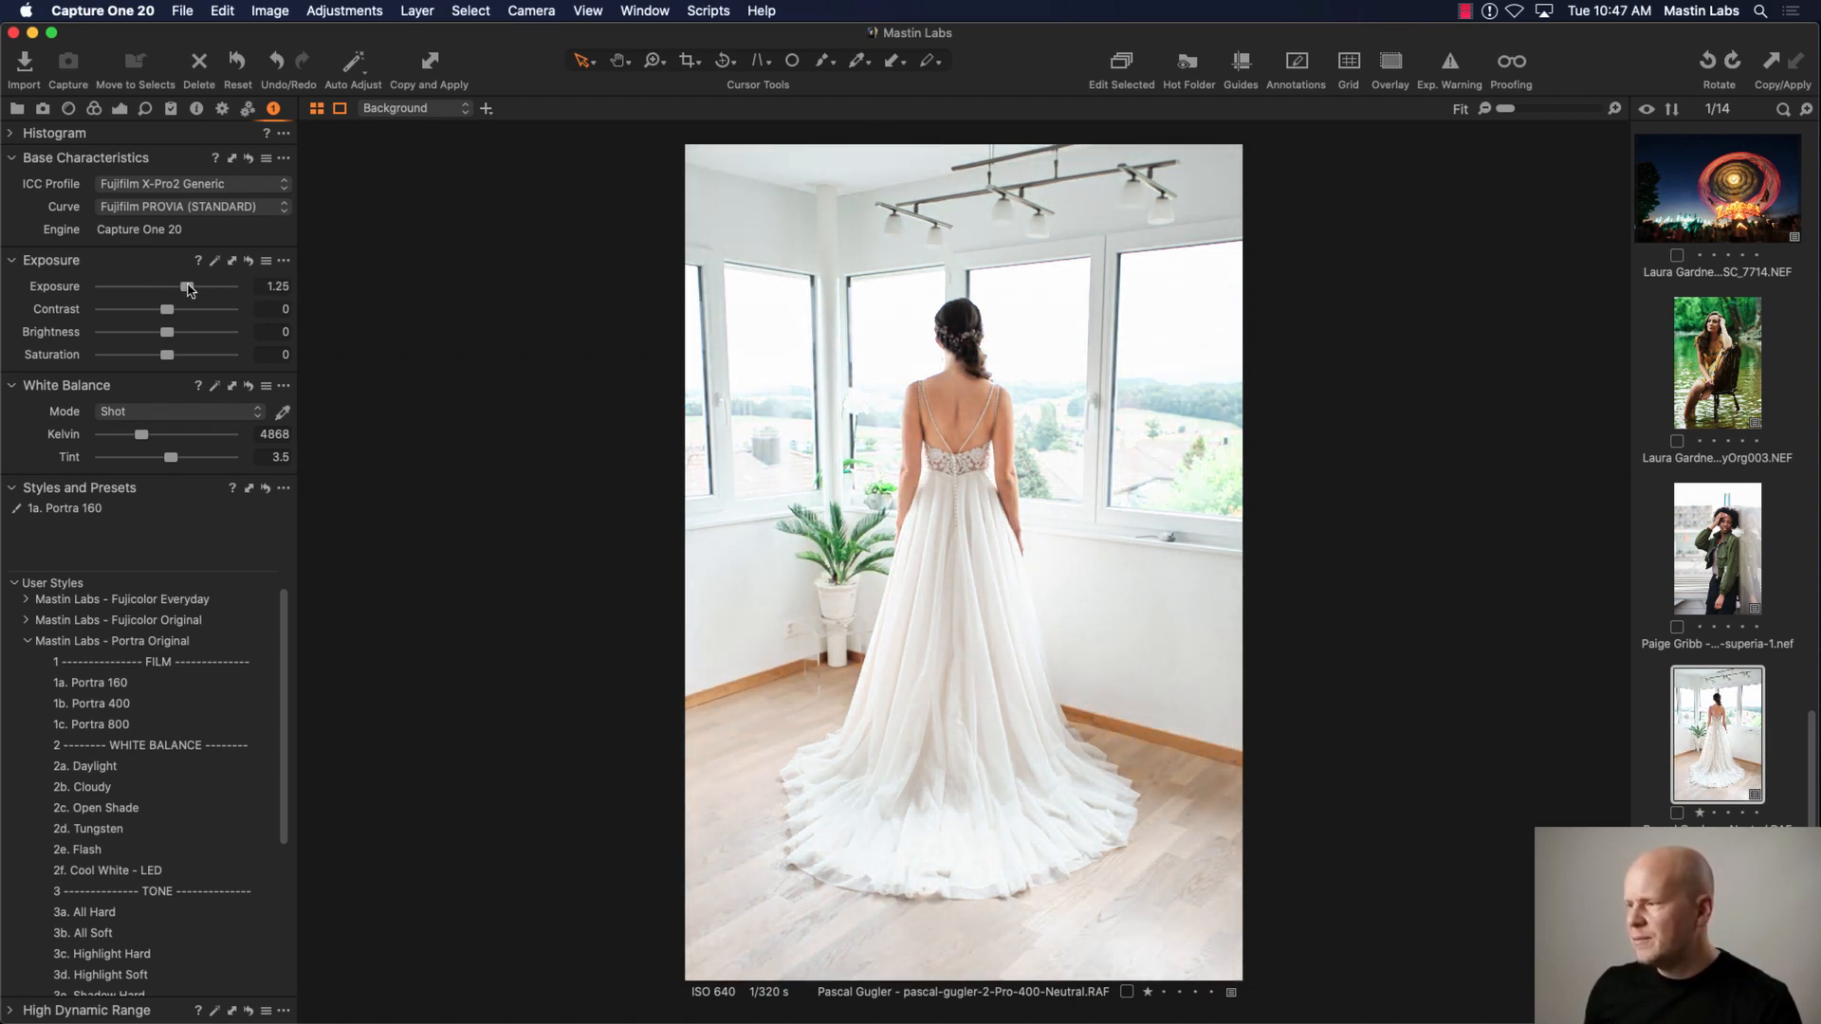
{"action": "left_click_drag", "start_coordinate": [187, 290], "coordinate": [185, 290]}
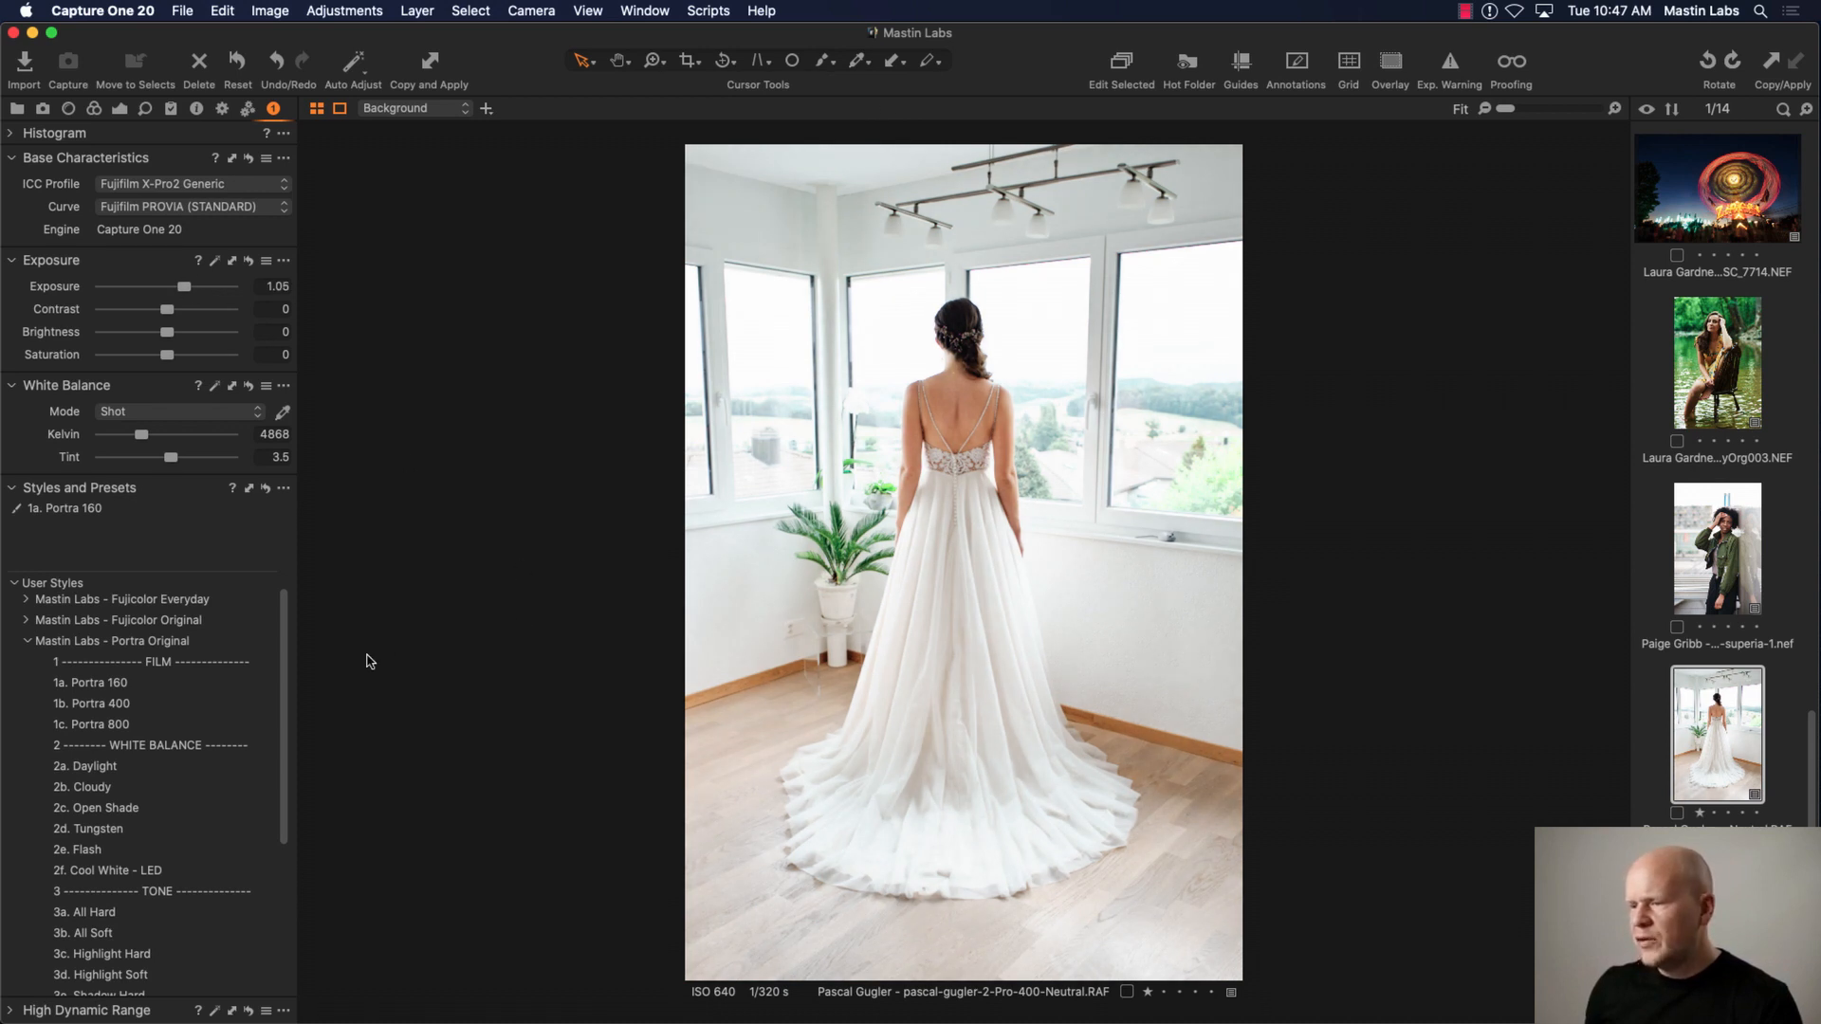
{"action": "left_click_drag", "start_coordinate": [285, 652], "coordinate": [284, 803]}
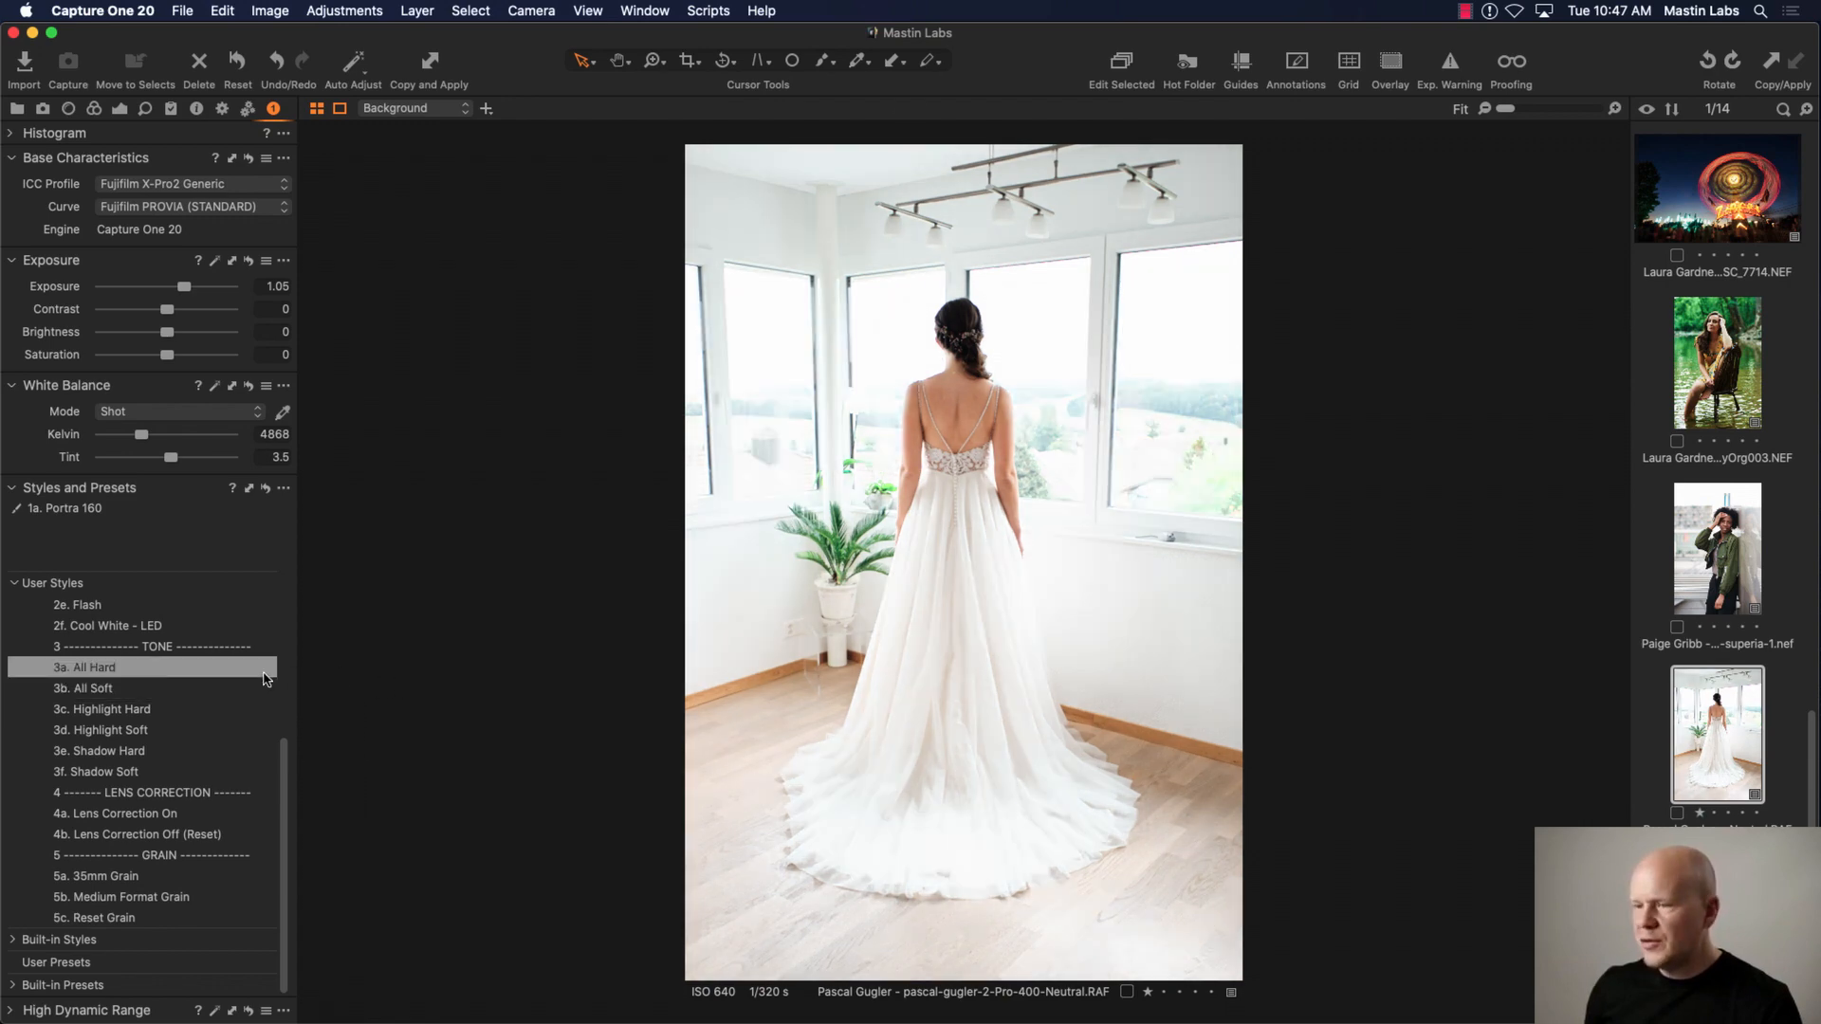
{"action": "left_click", "coordinate": [266, 691]}
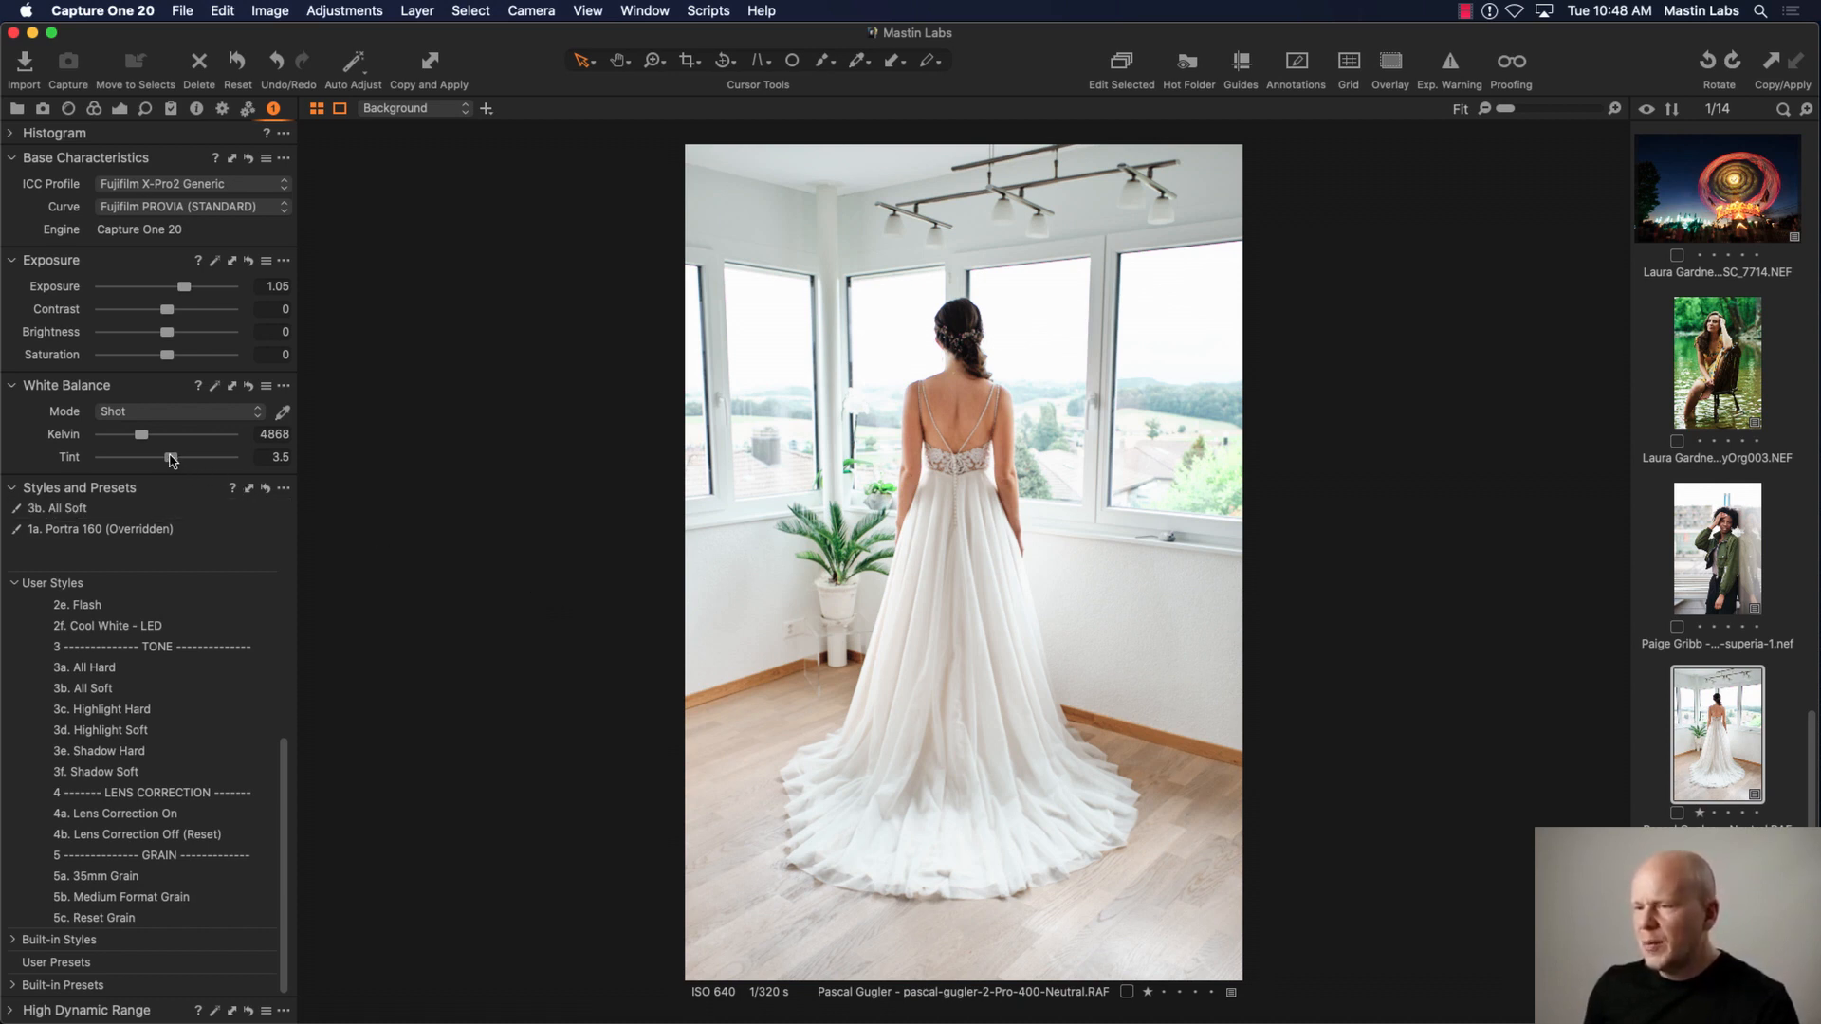
Step: Set the bride photo's white balance to 5449 Kelvin with tint 2.6 and its exposure to 1.28
{"action": "left_click_drag", "start_coordinate": [171, 460], "coordinate": [171, 460]}
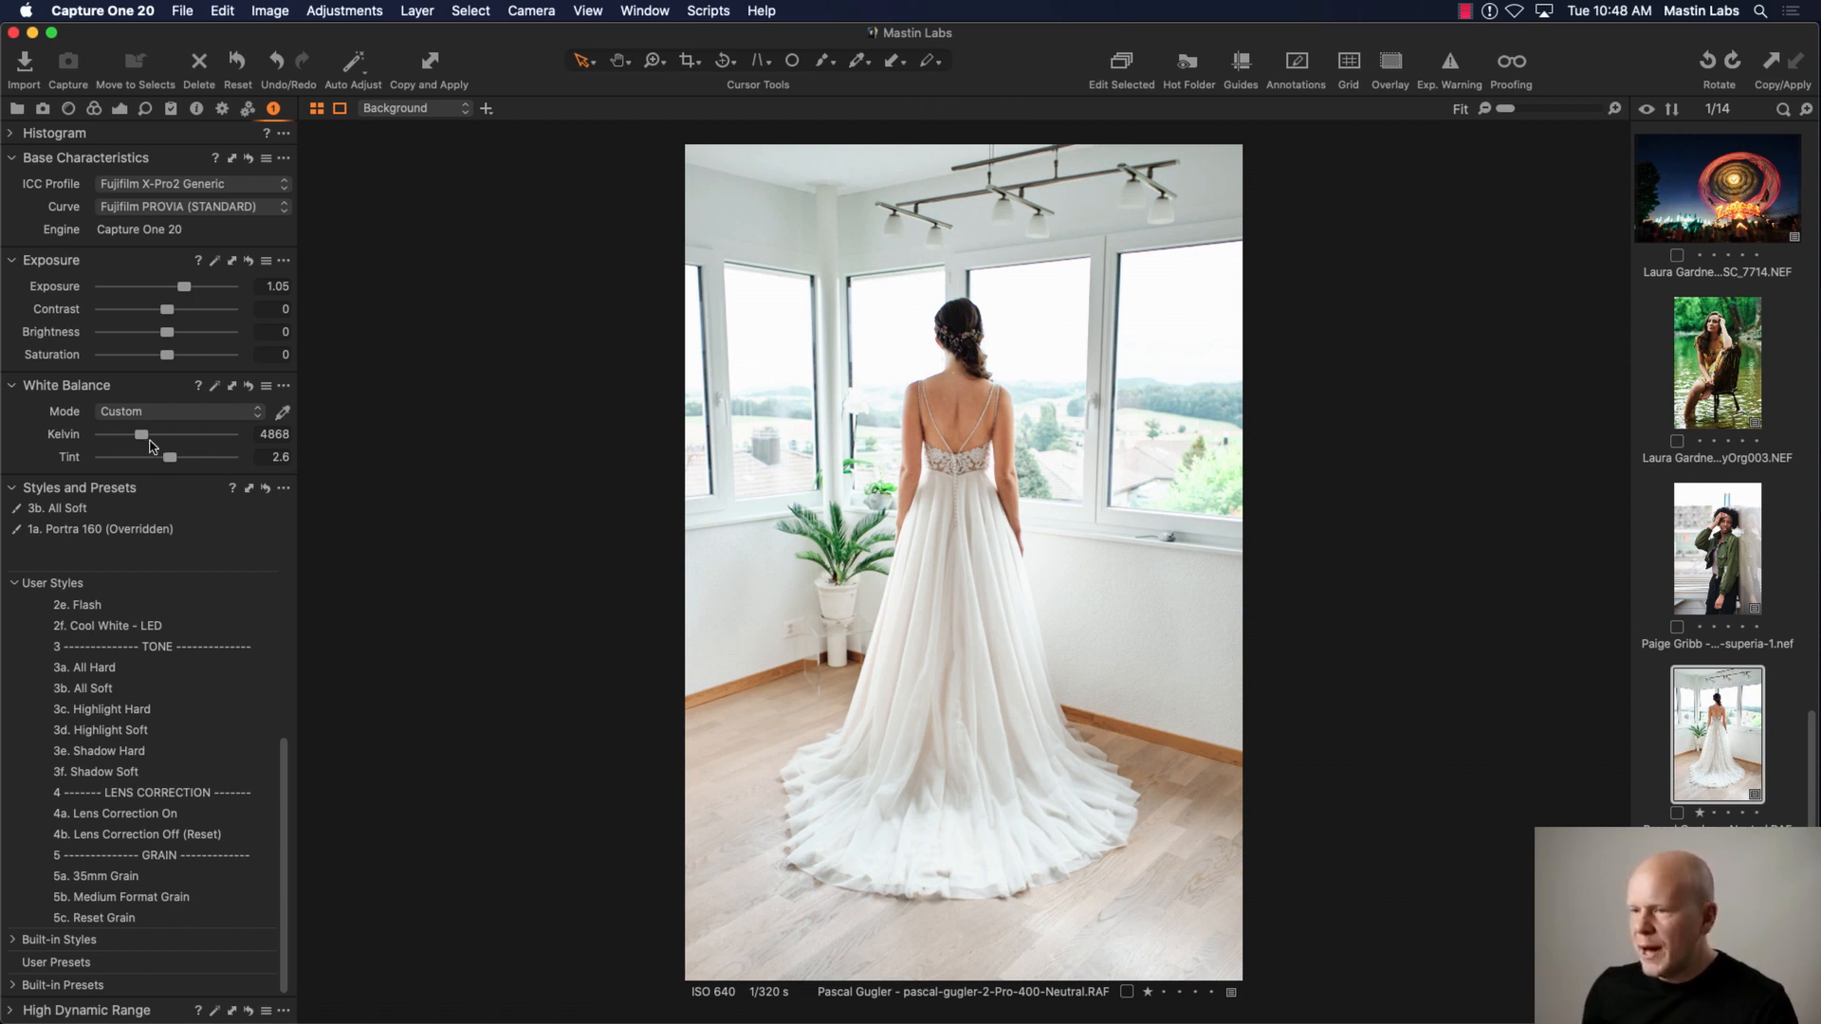
{"action": "left_click_drag", "start_coordinate": [146, 440], "coordinate": [153, 441]}
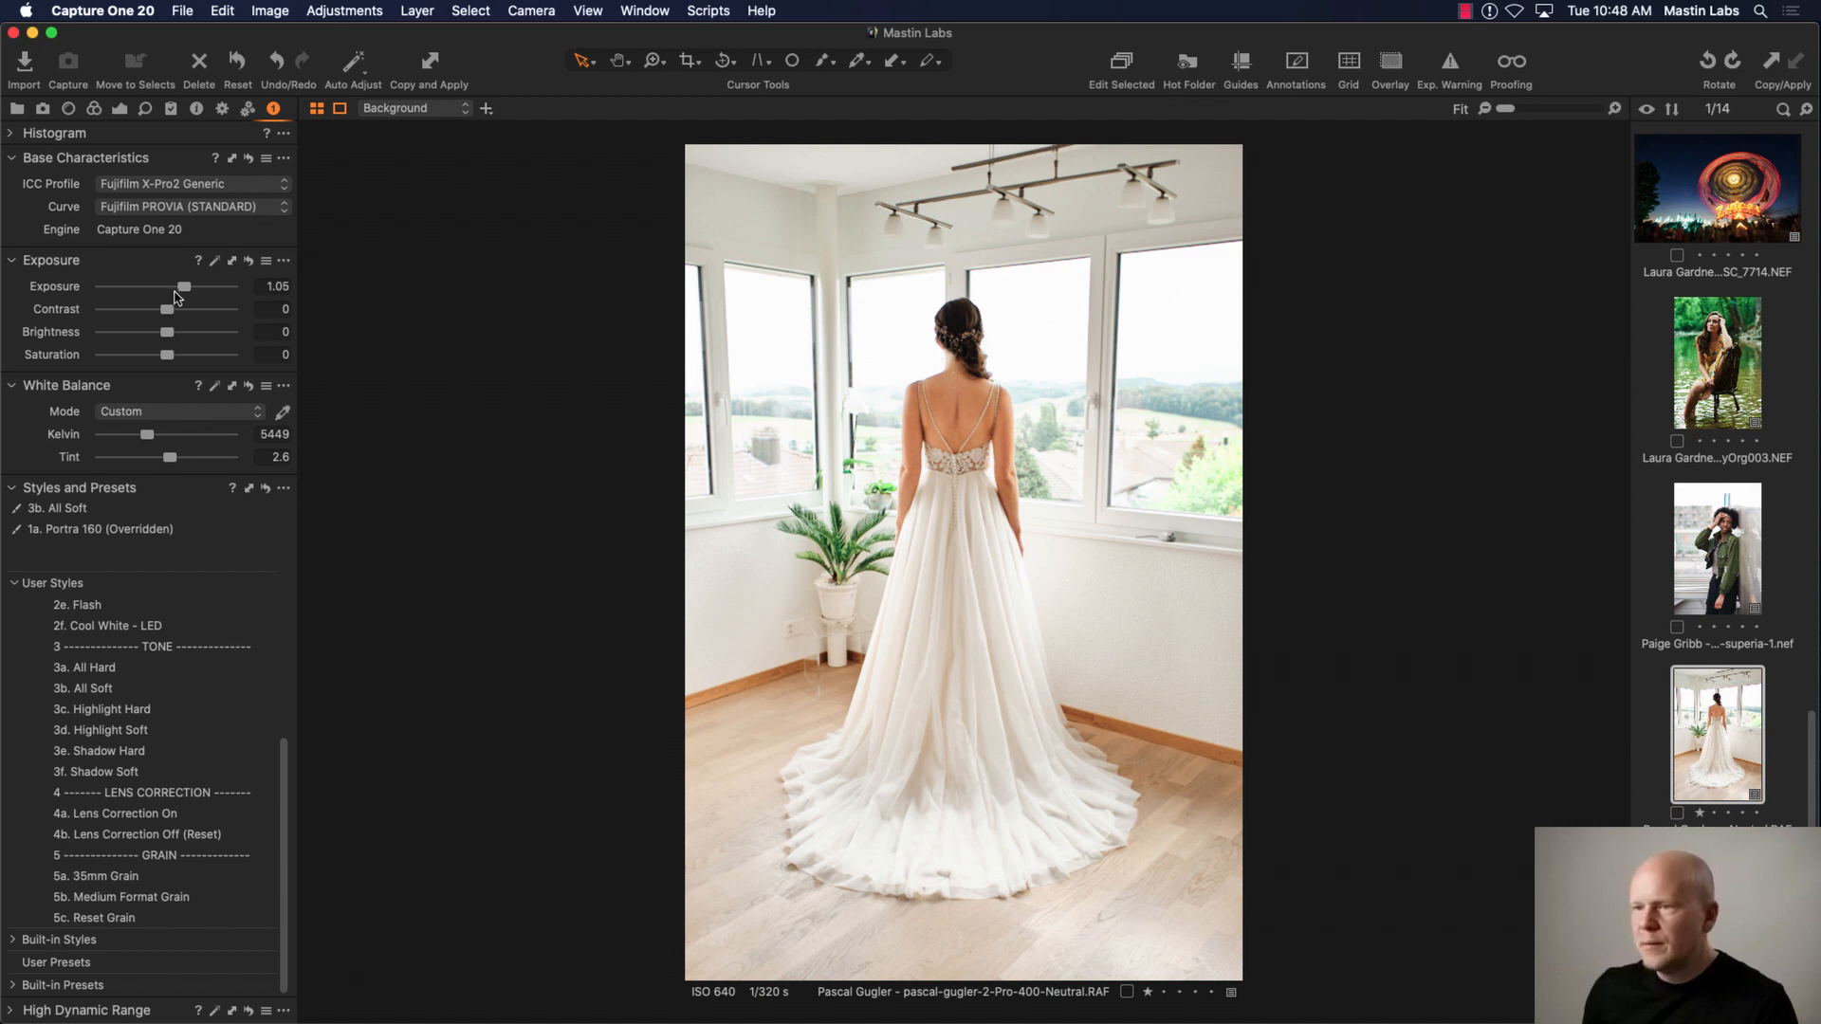
{"action": "left_click_drag", "start_coordinate": [183, 287], "coordinate": [189, 290]}
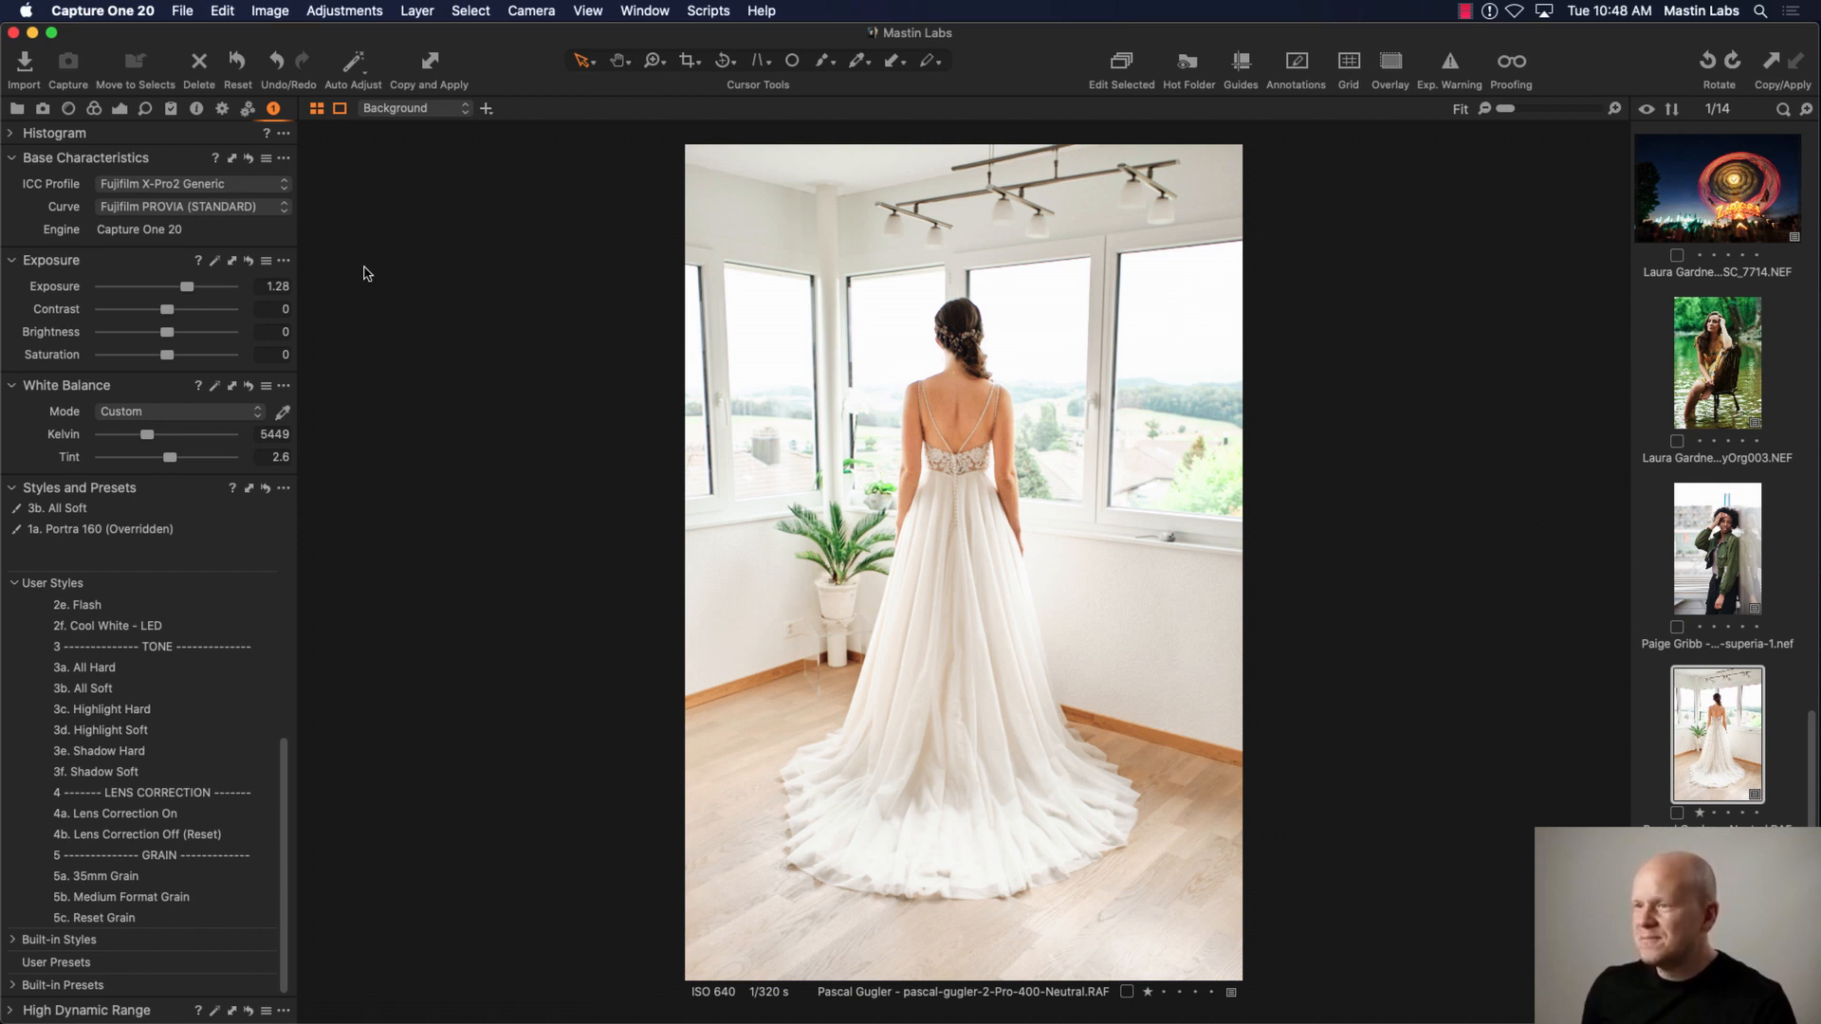
Step: Compare the bride photo's Portra 160 edit with the reset original, then restore the edit
{"action": "left_click", "coordinate": [239, 63]}
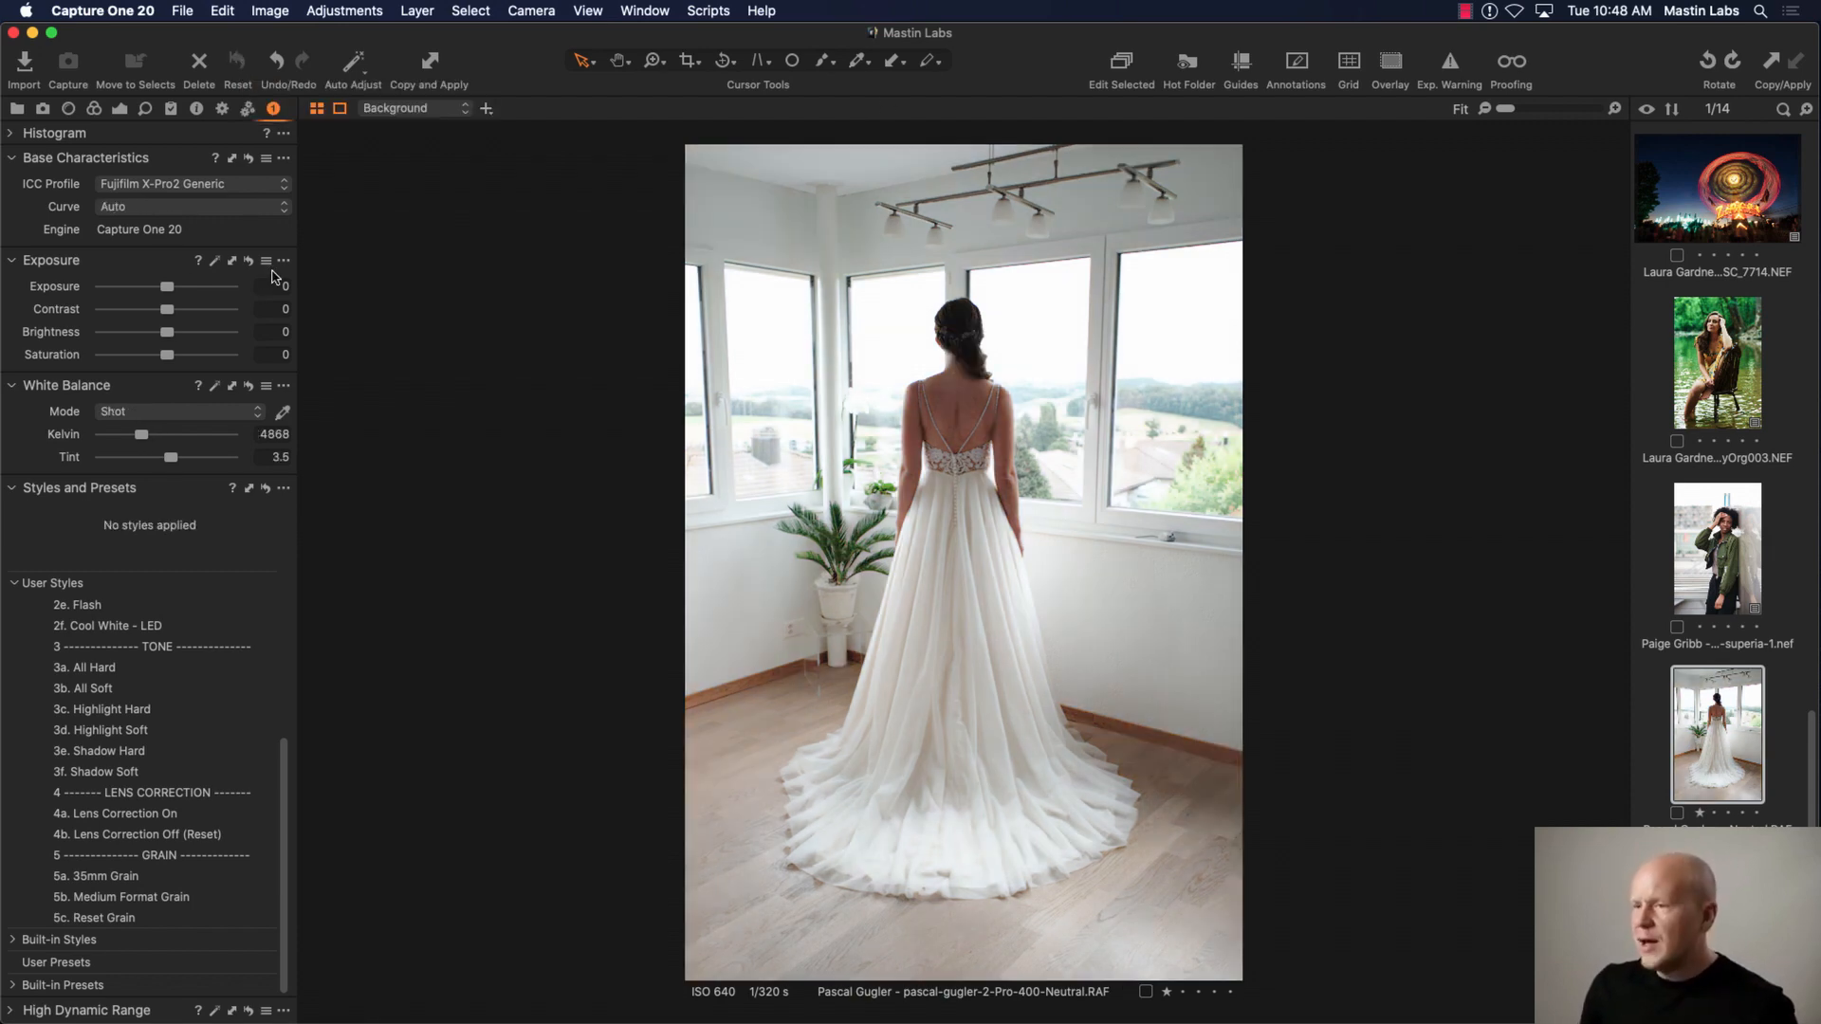
{"action": "key", "text": "super+z"}
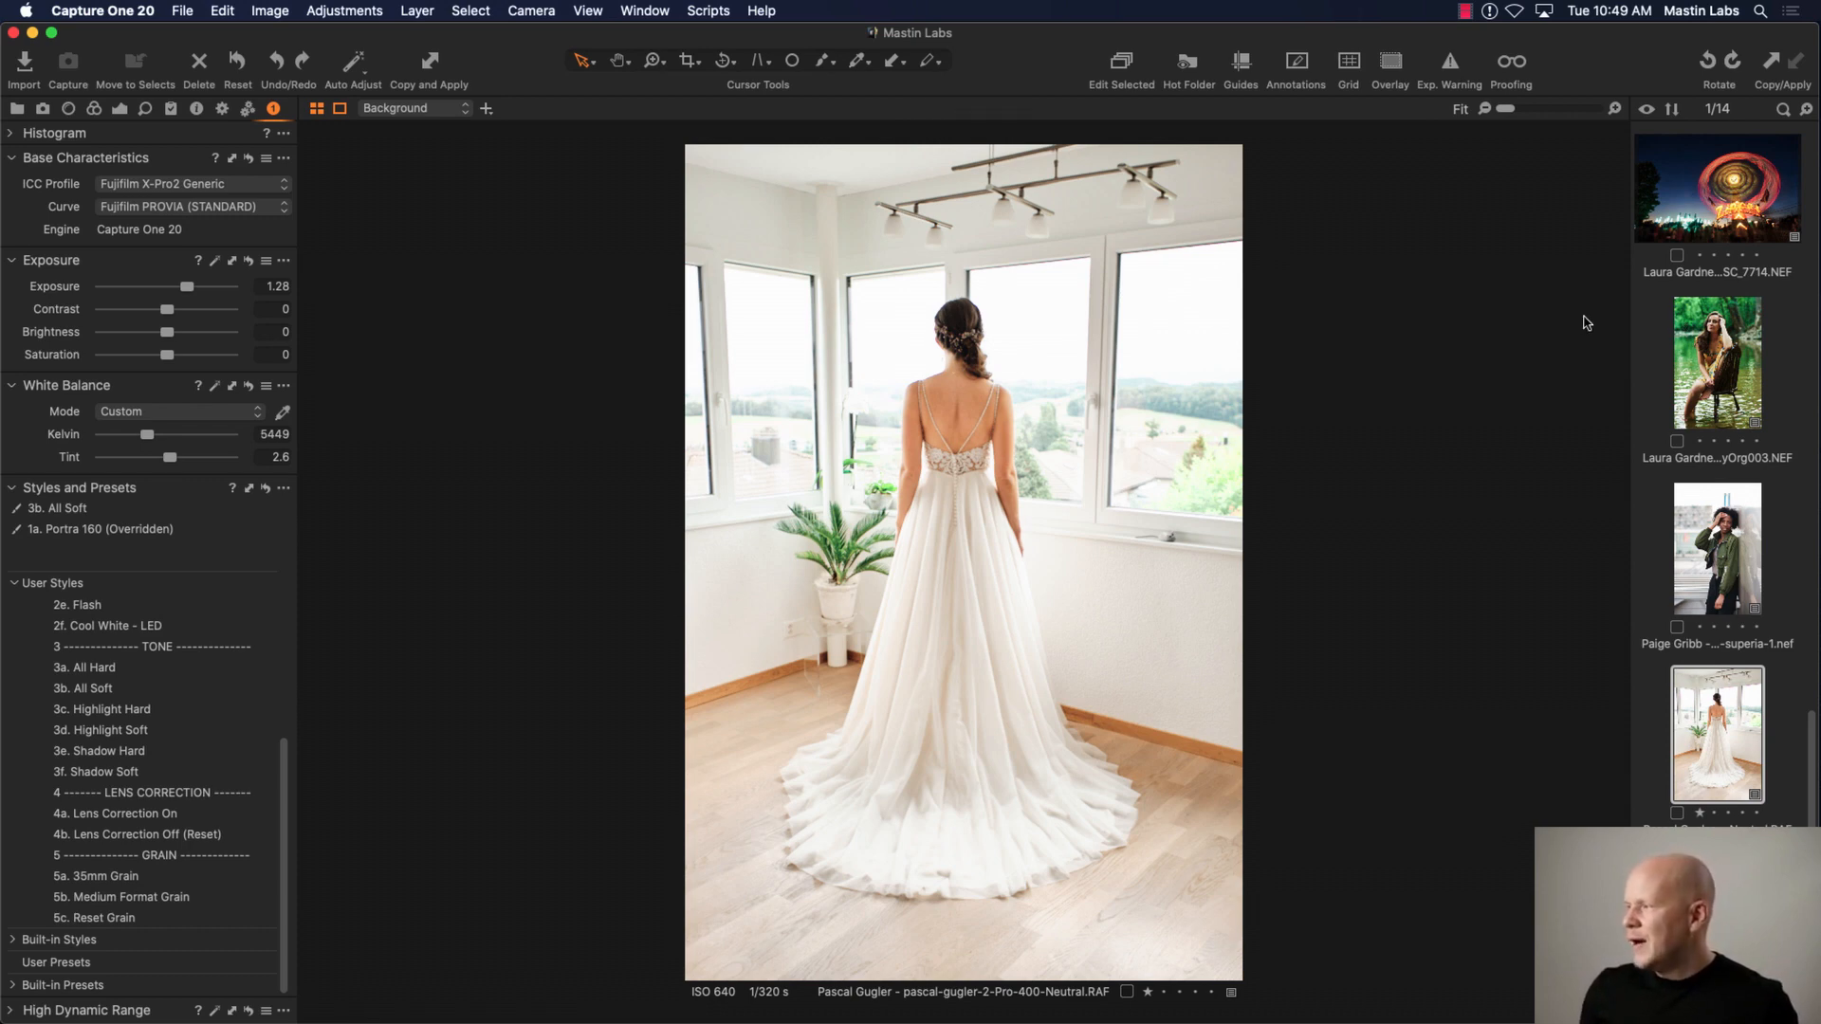
Step: Widen the thumbnail browser to review all photos, open the woman seated on a chair in the river, and narrow the browser again
{"action": "left_click_drag", "start_coordinate": [1629, 316], "coordinate": [445, 294]}
{"action": "left_click_drag", "start_coordinate": [1639, 108], "coordinate": [1695, 109]}
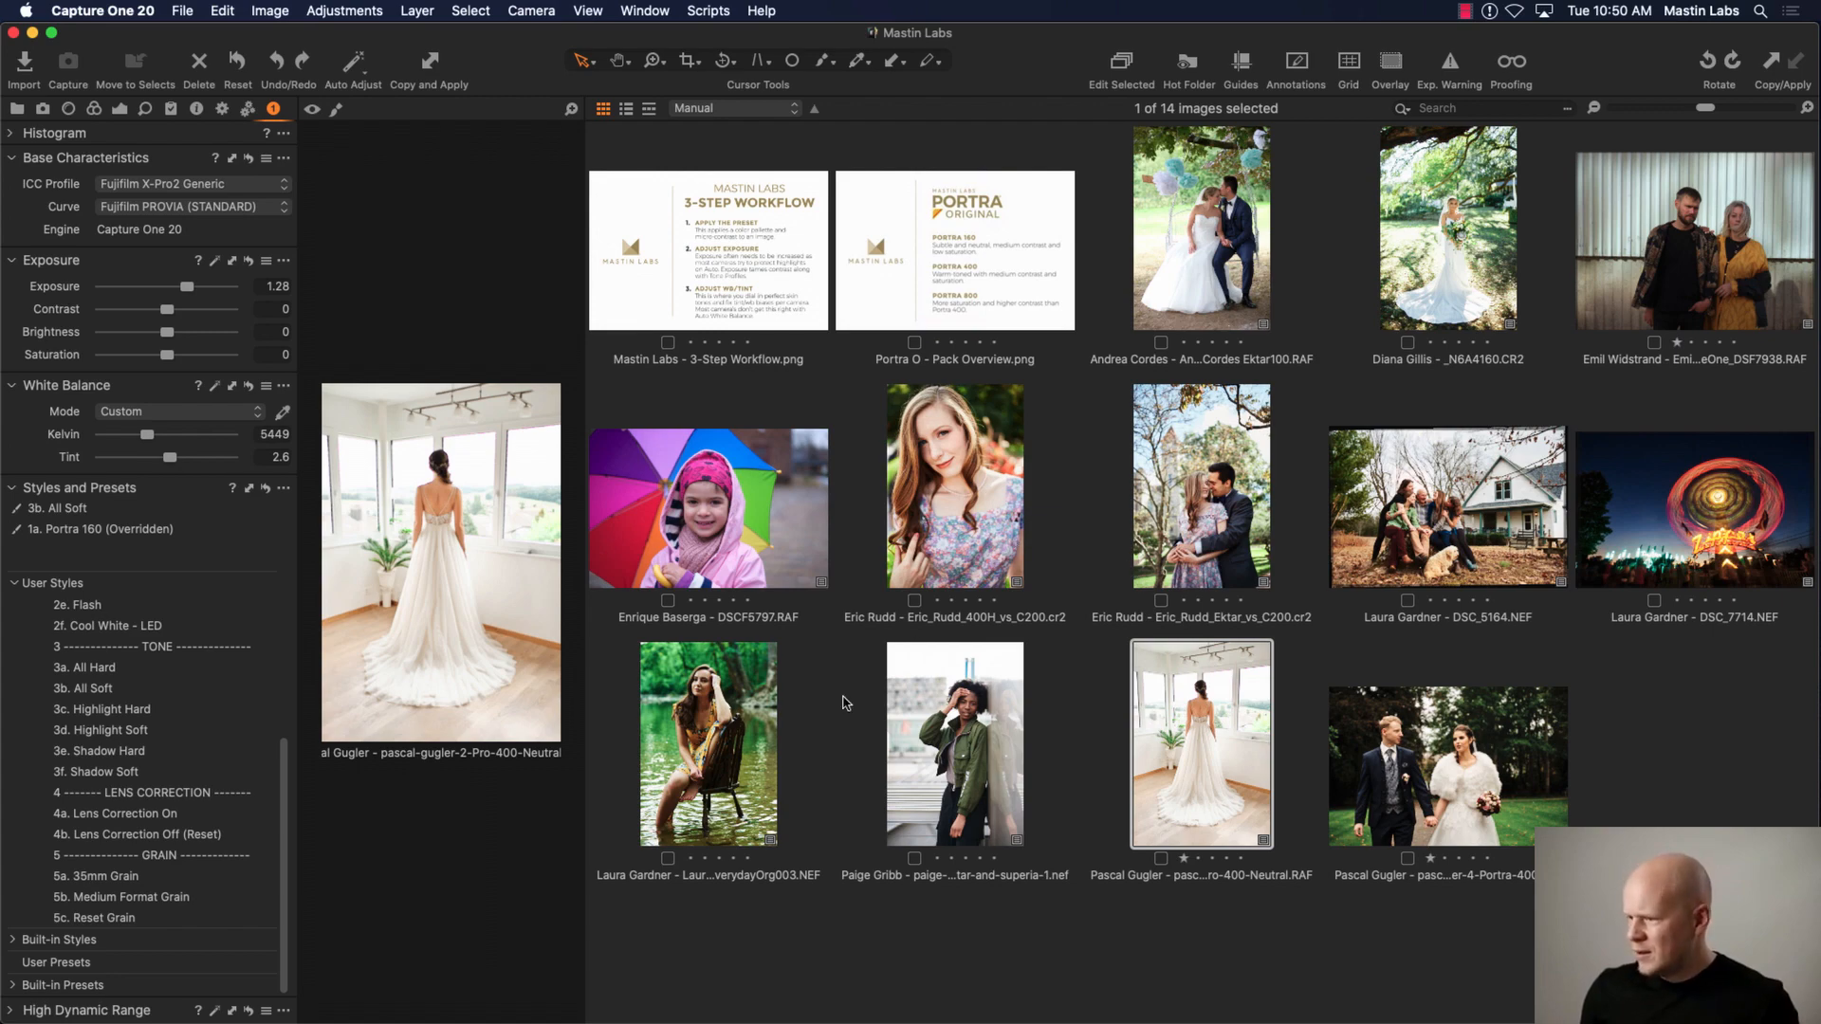
{"action": "left_click", "coordinate": [697, 746]}
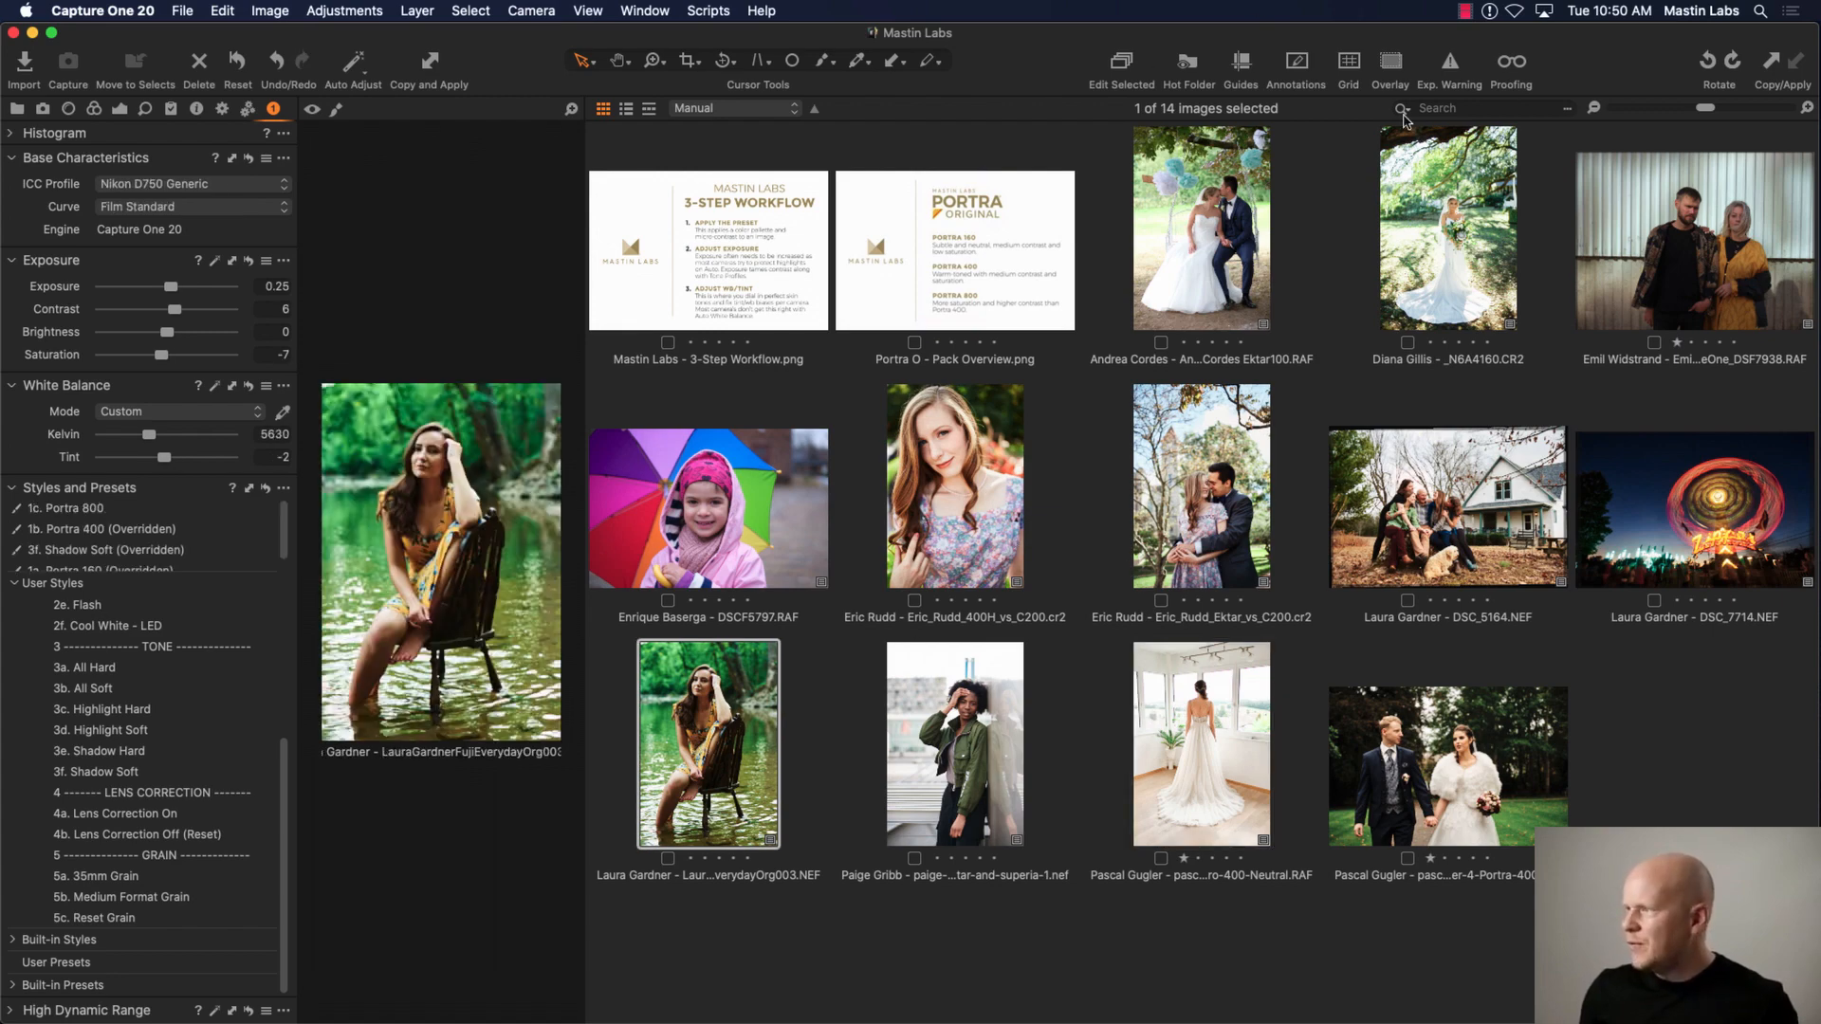
{"action": "left_click_drag", "start_coordinate": [585, 422], "coordinate": [1593, 300]}
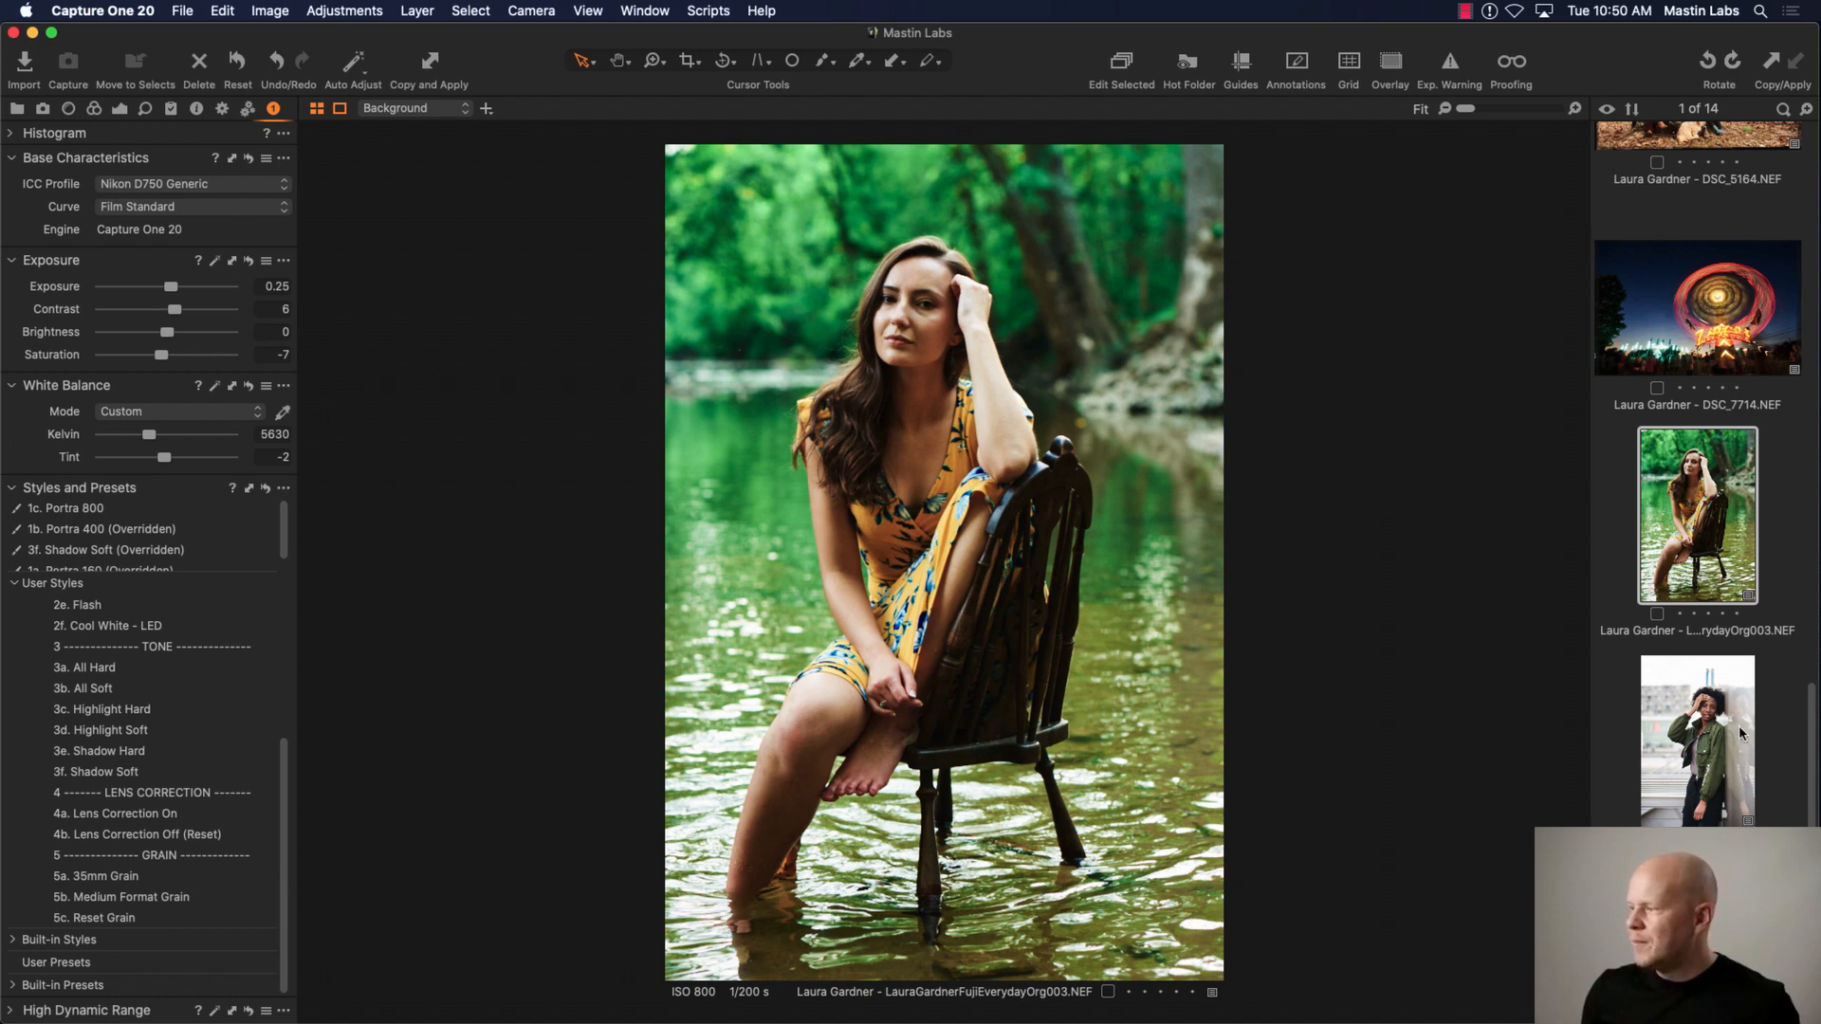
Step: View the photo of the woman in the green jacket, then return to the woman in the river
{"action": "left_click", "coordinate": [1697, 728]}
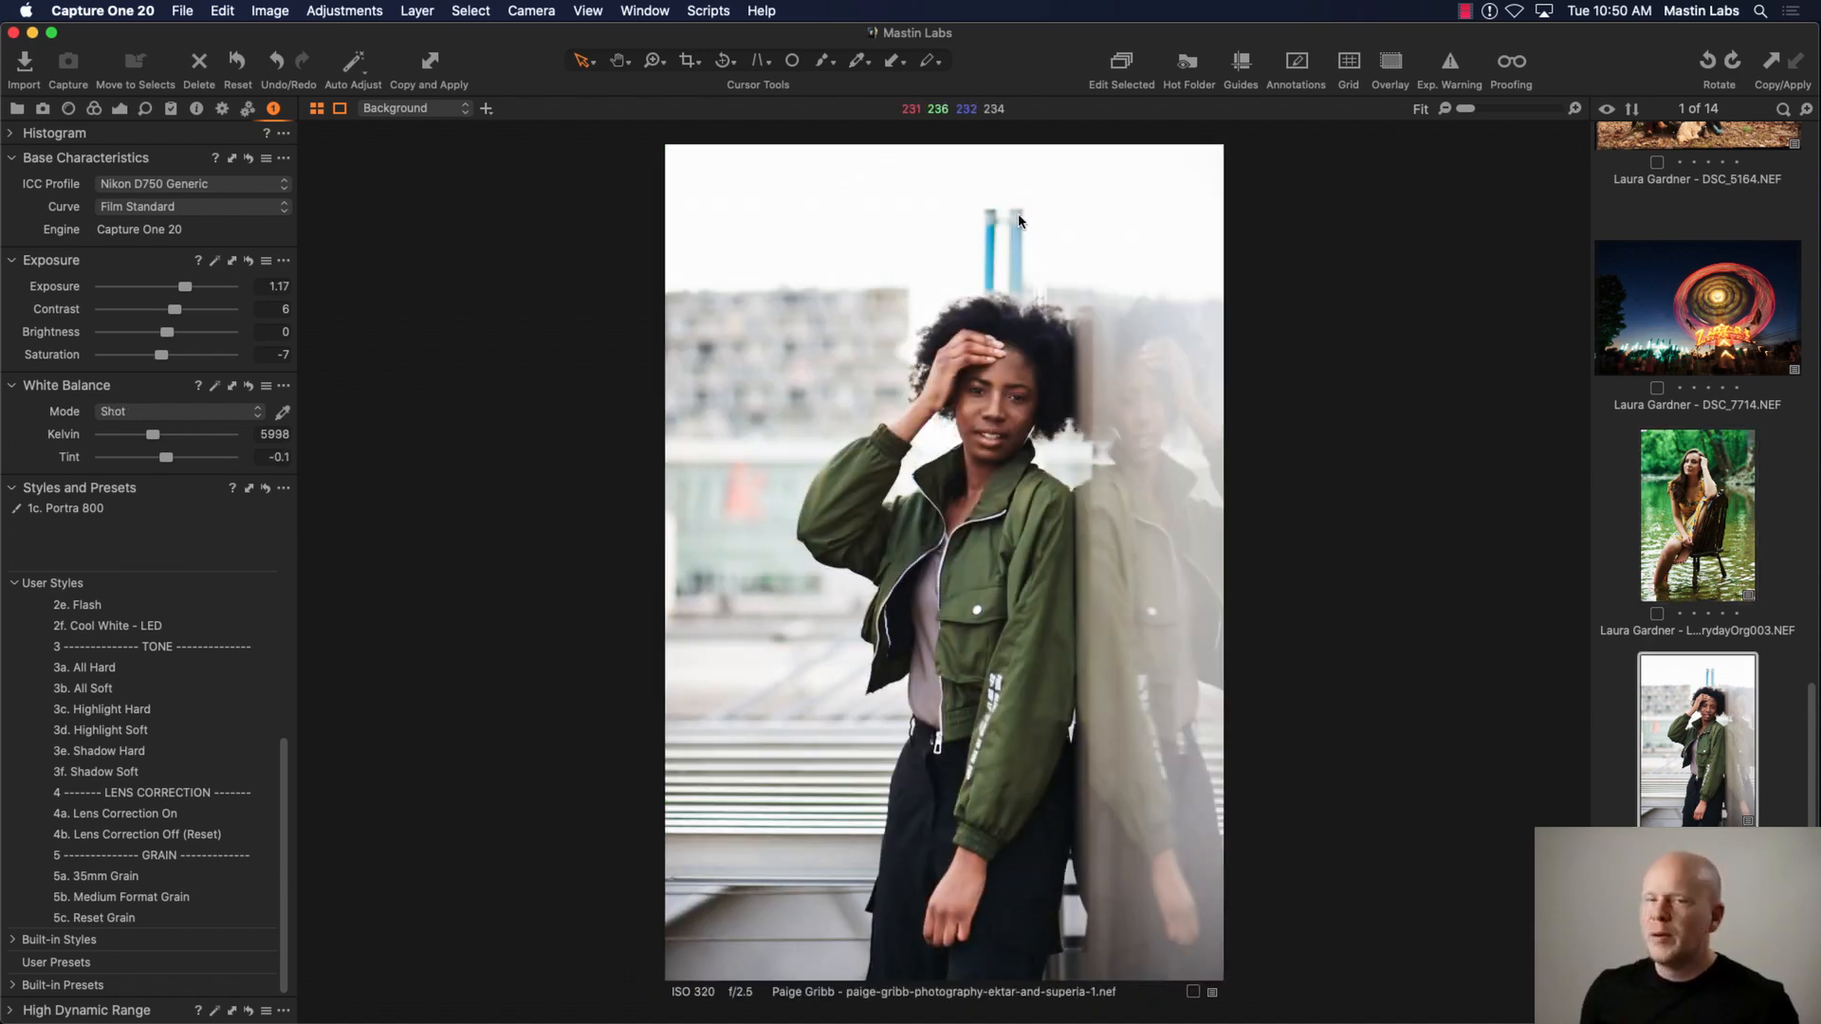
{"action": "left_click", "coordinate": [1723, 487]}
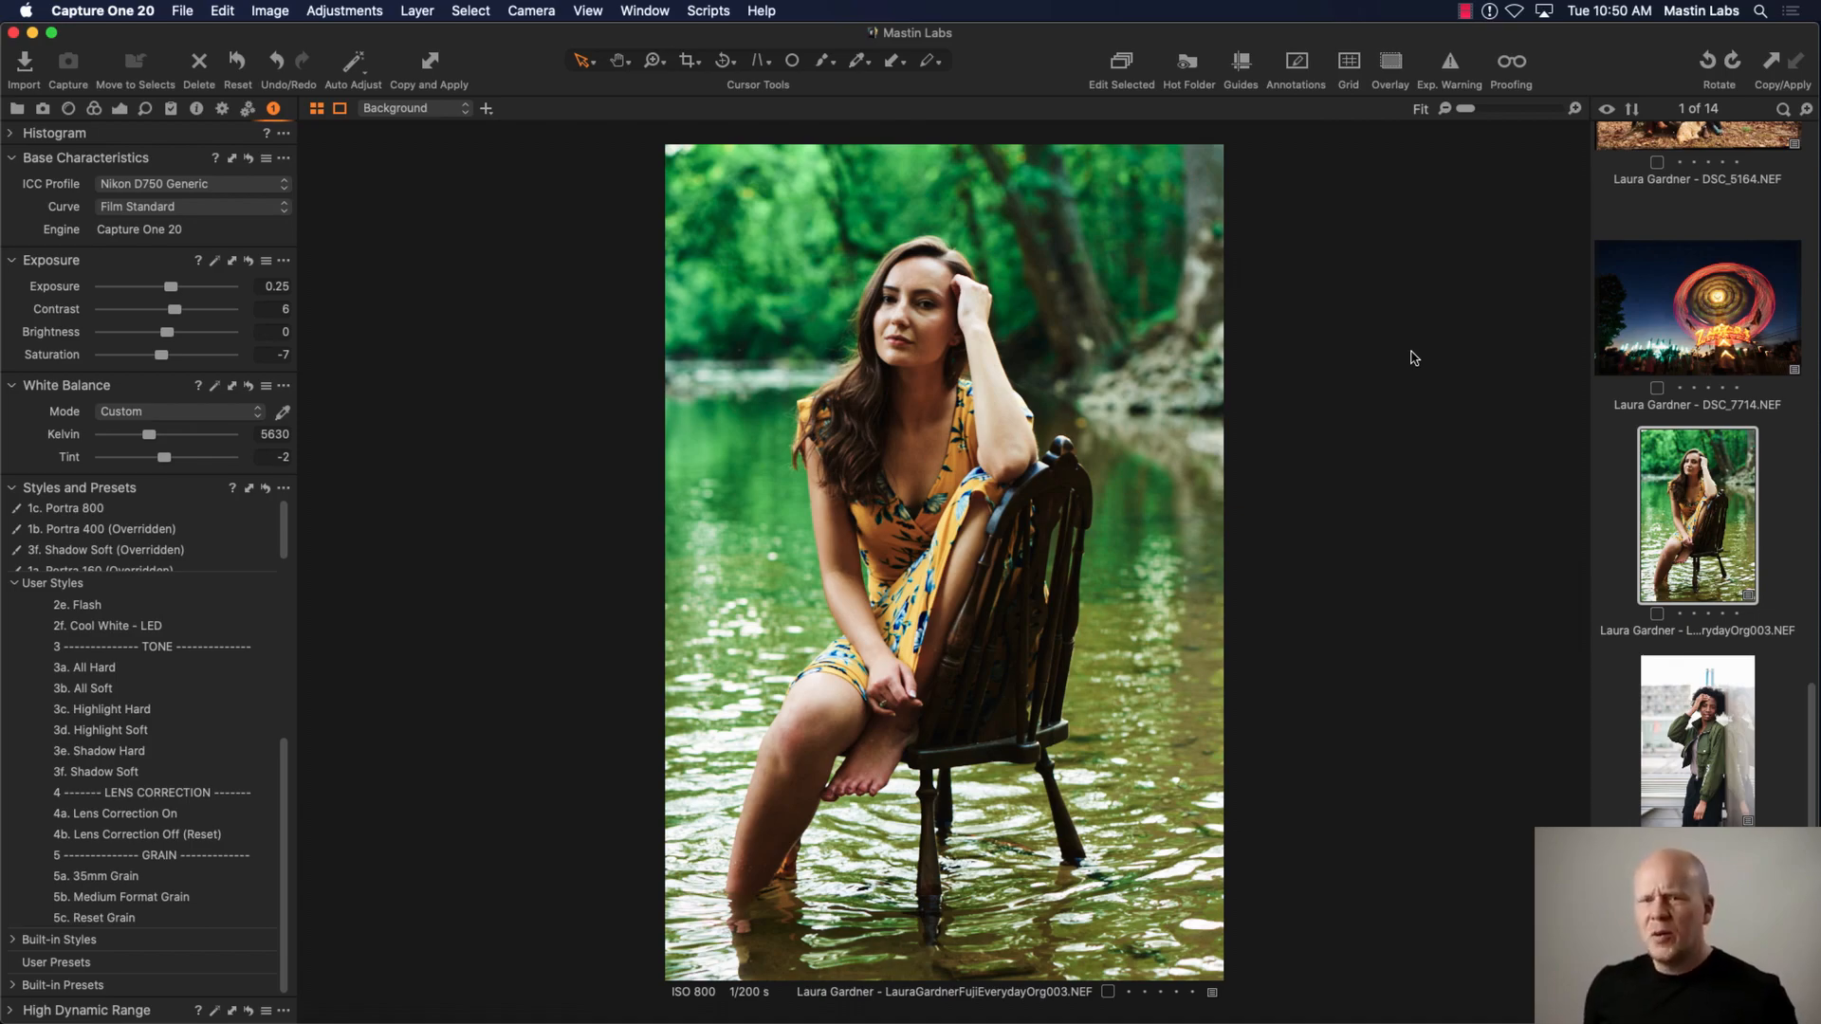